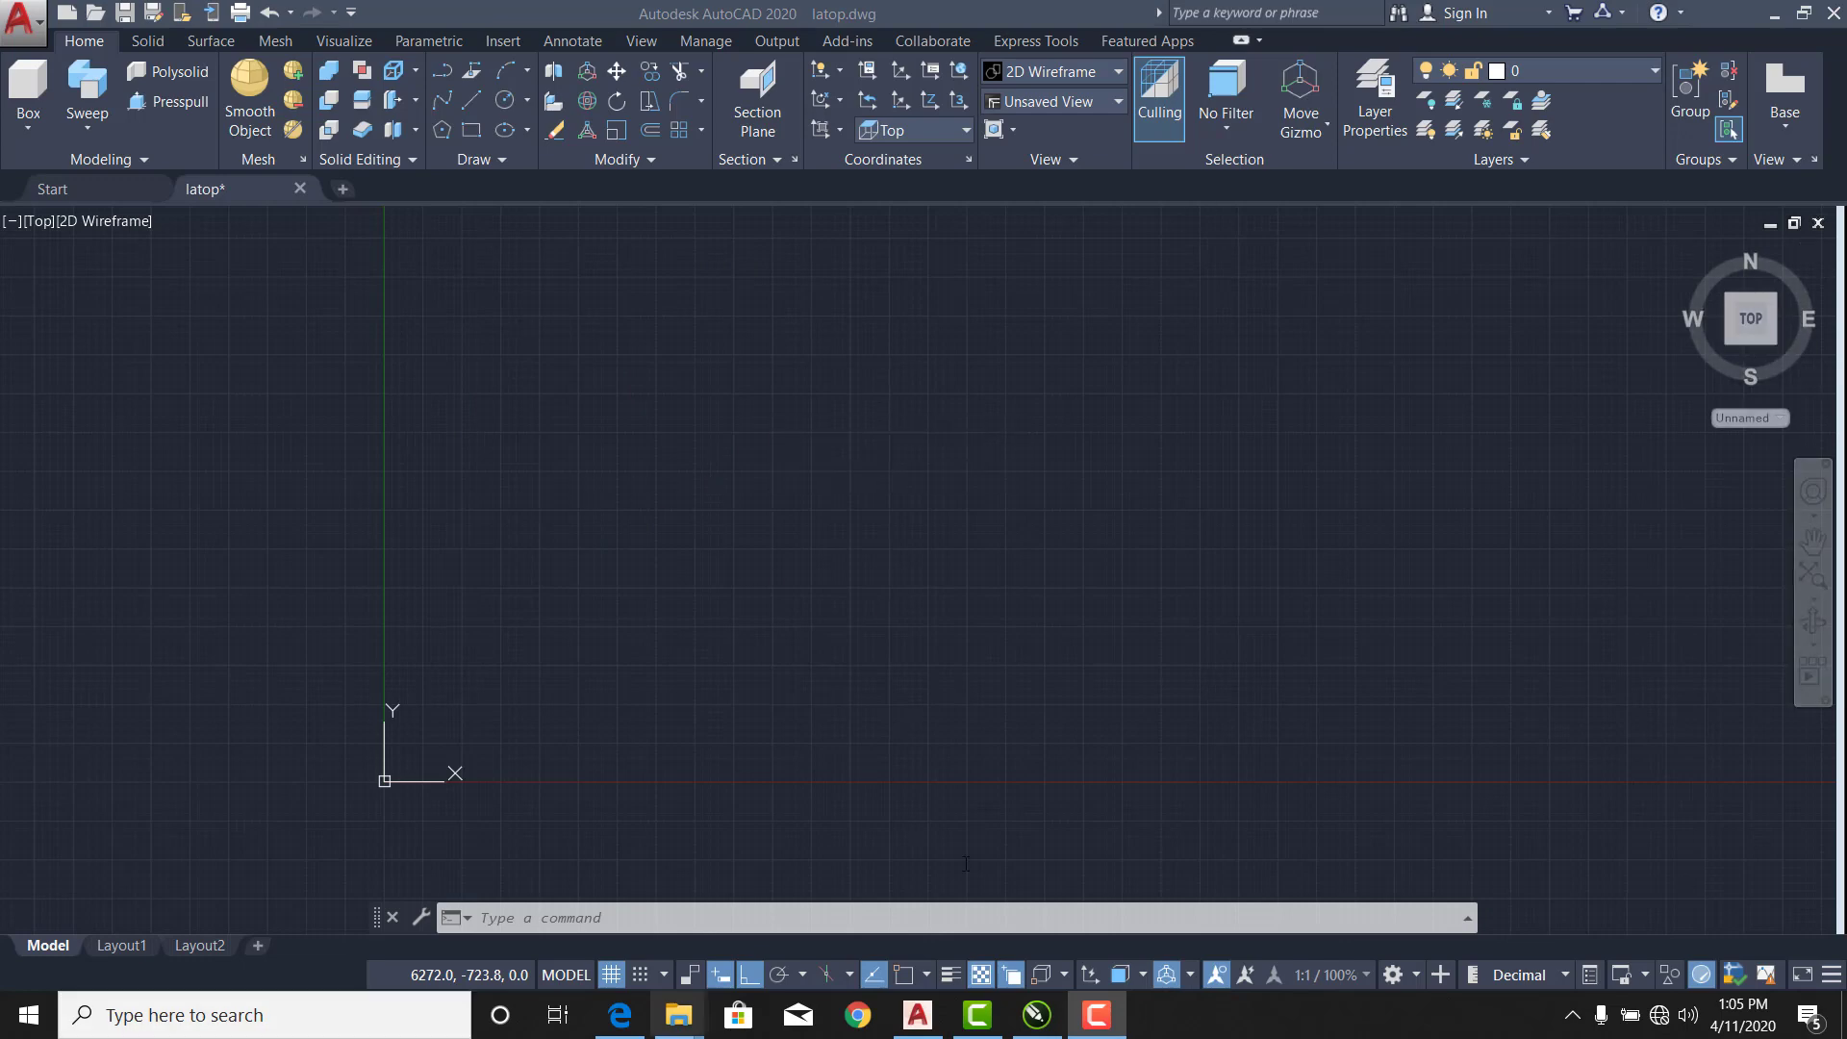
Switch the viewport from the Top view to the Front view, with the origin near the lower-left of the drawing area.
{"action": "left_click", "coordinate": [43, 222]}
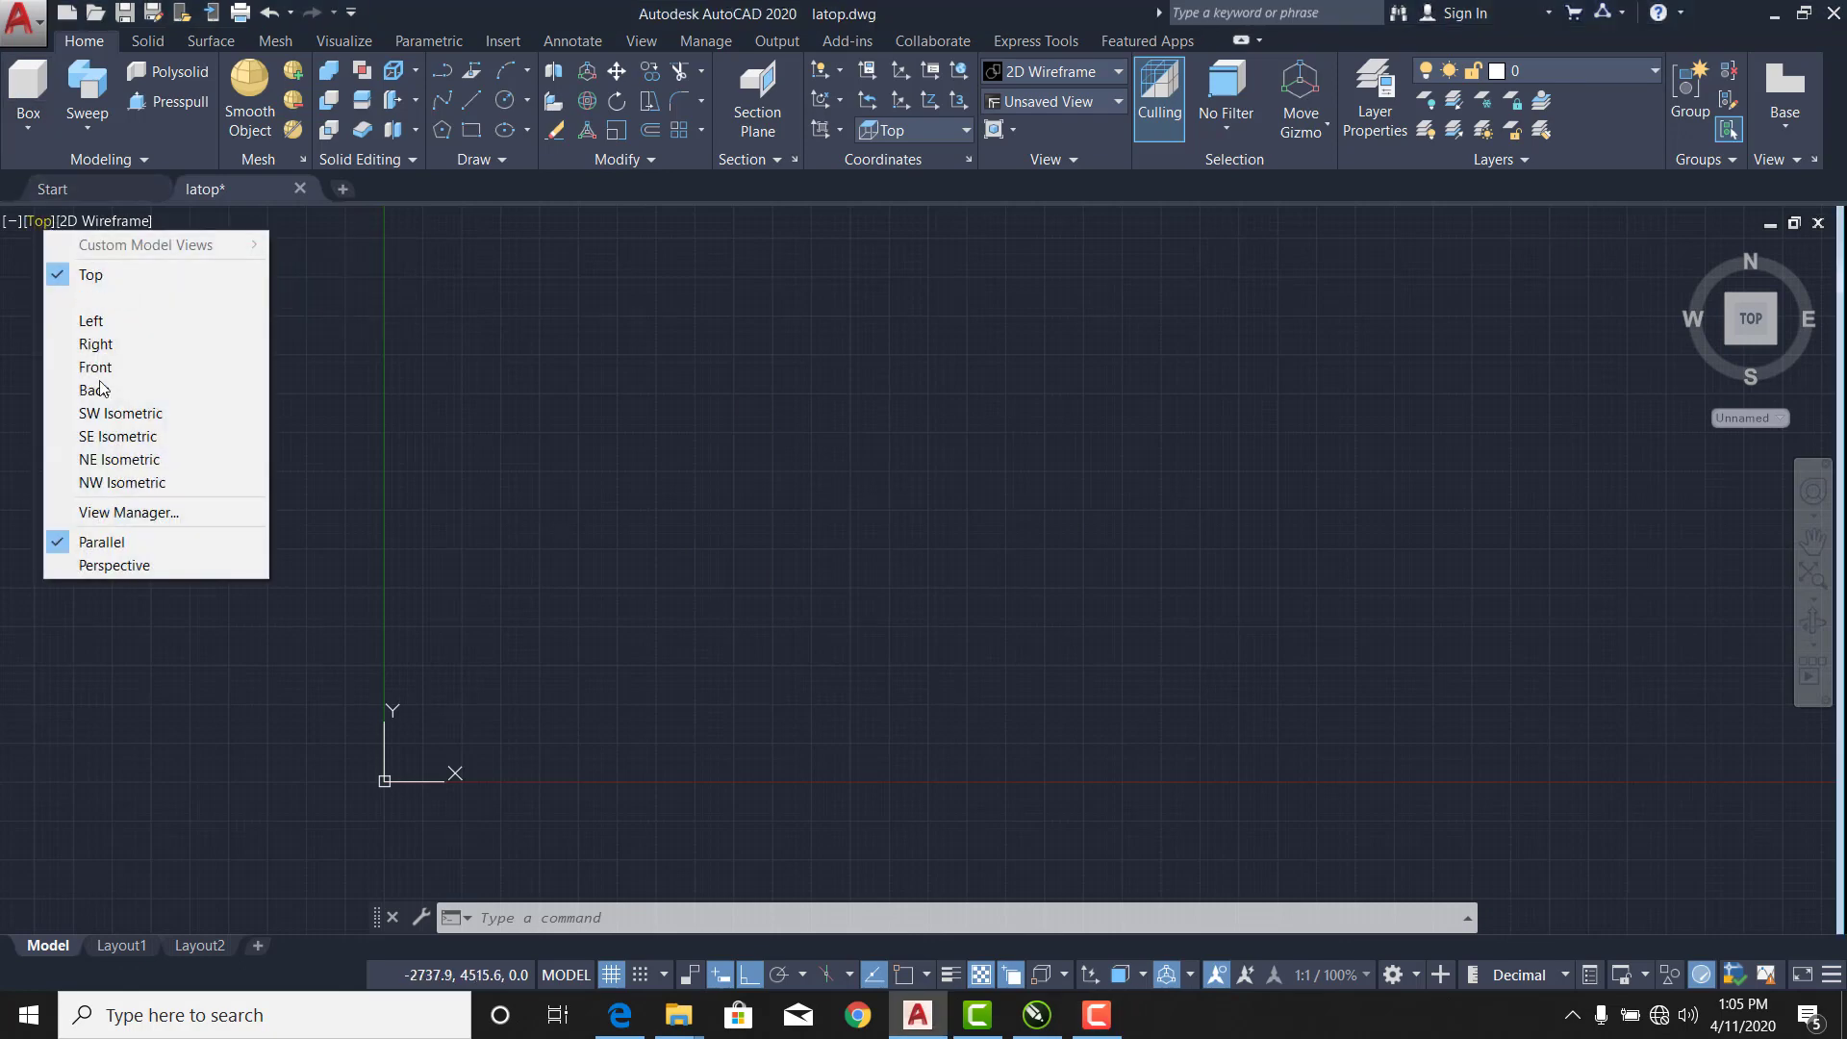
{"action": "left_click", "coordinate": [143, 367]}
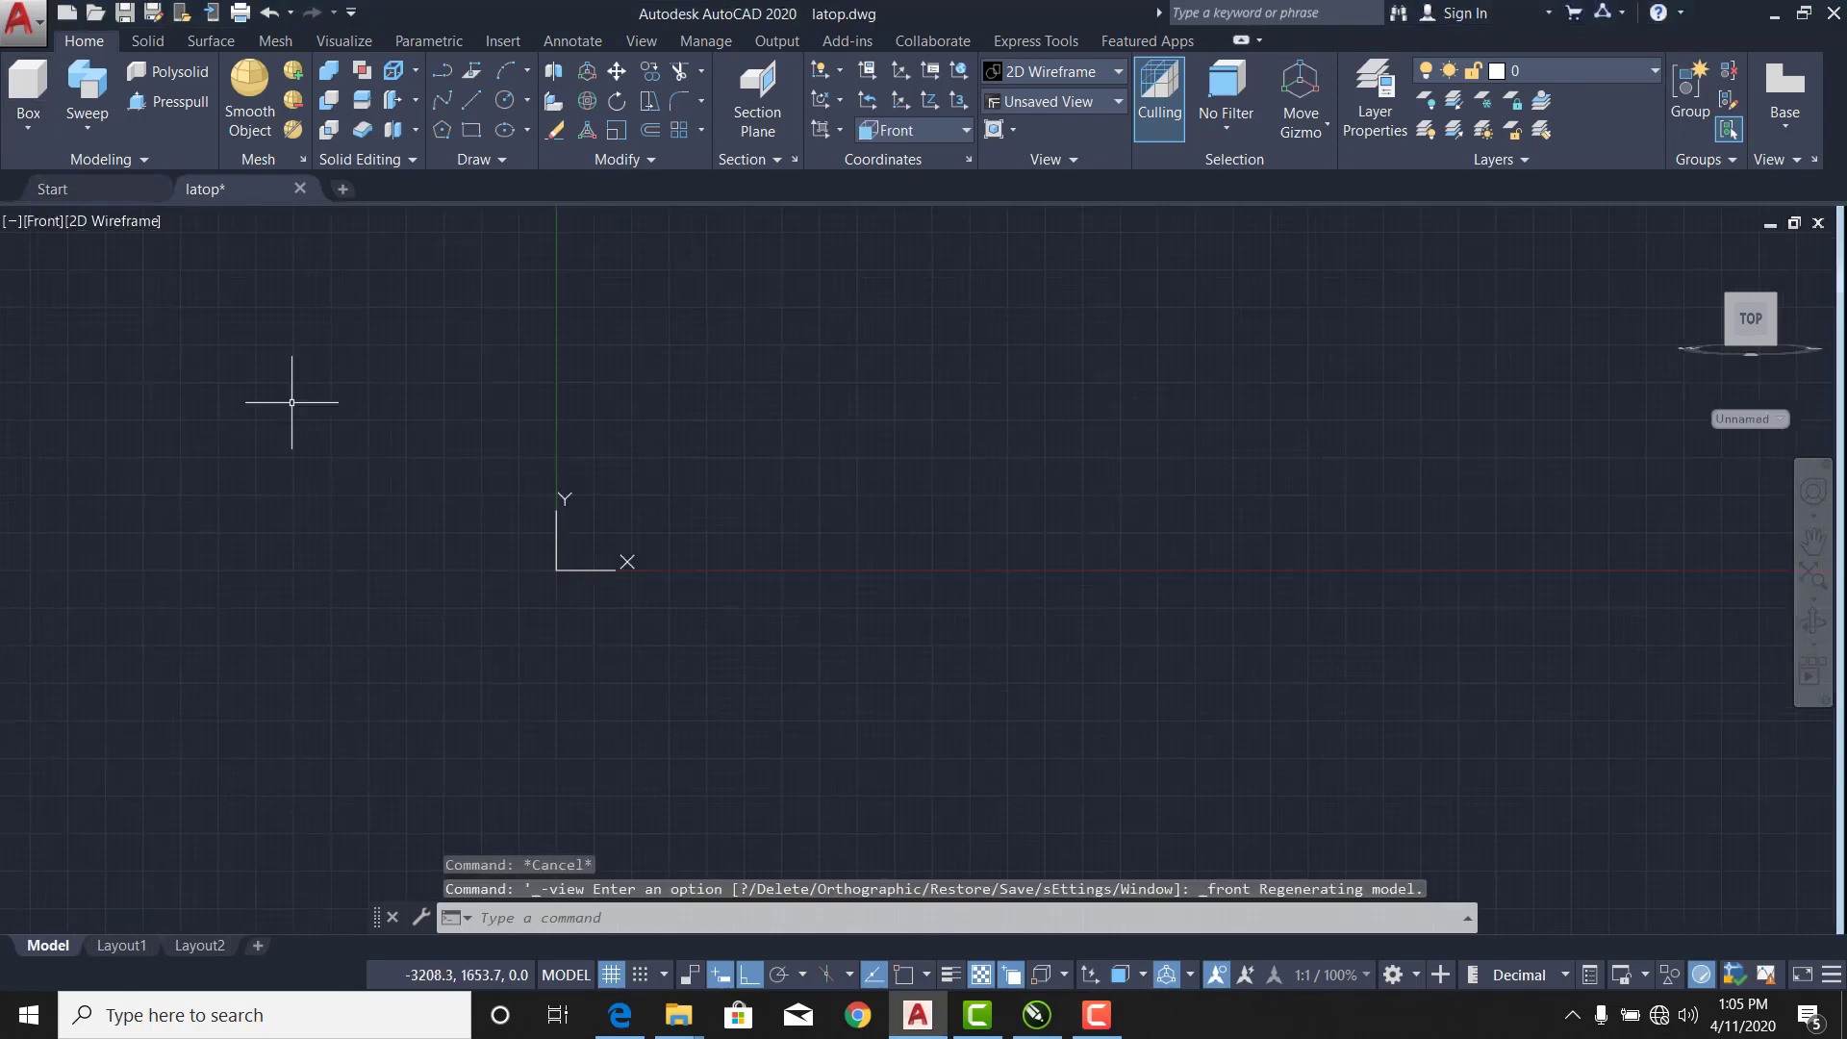
{"action": "mouse_move", "coordinate": [494, 548]}
{"action": "middle_mouse_down"}
{"action": "mouse_move", "coordinate": [260, 651]}
{"action": "mouse_move", "coordinate": [170, 760]}
{"action": "middle_mouse_up"}
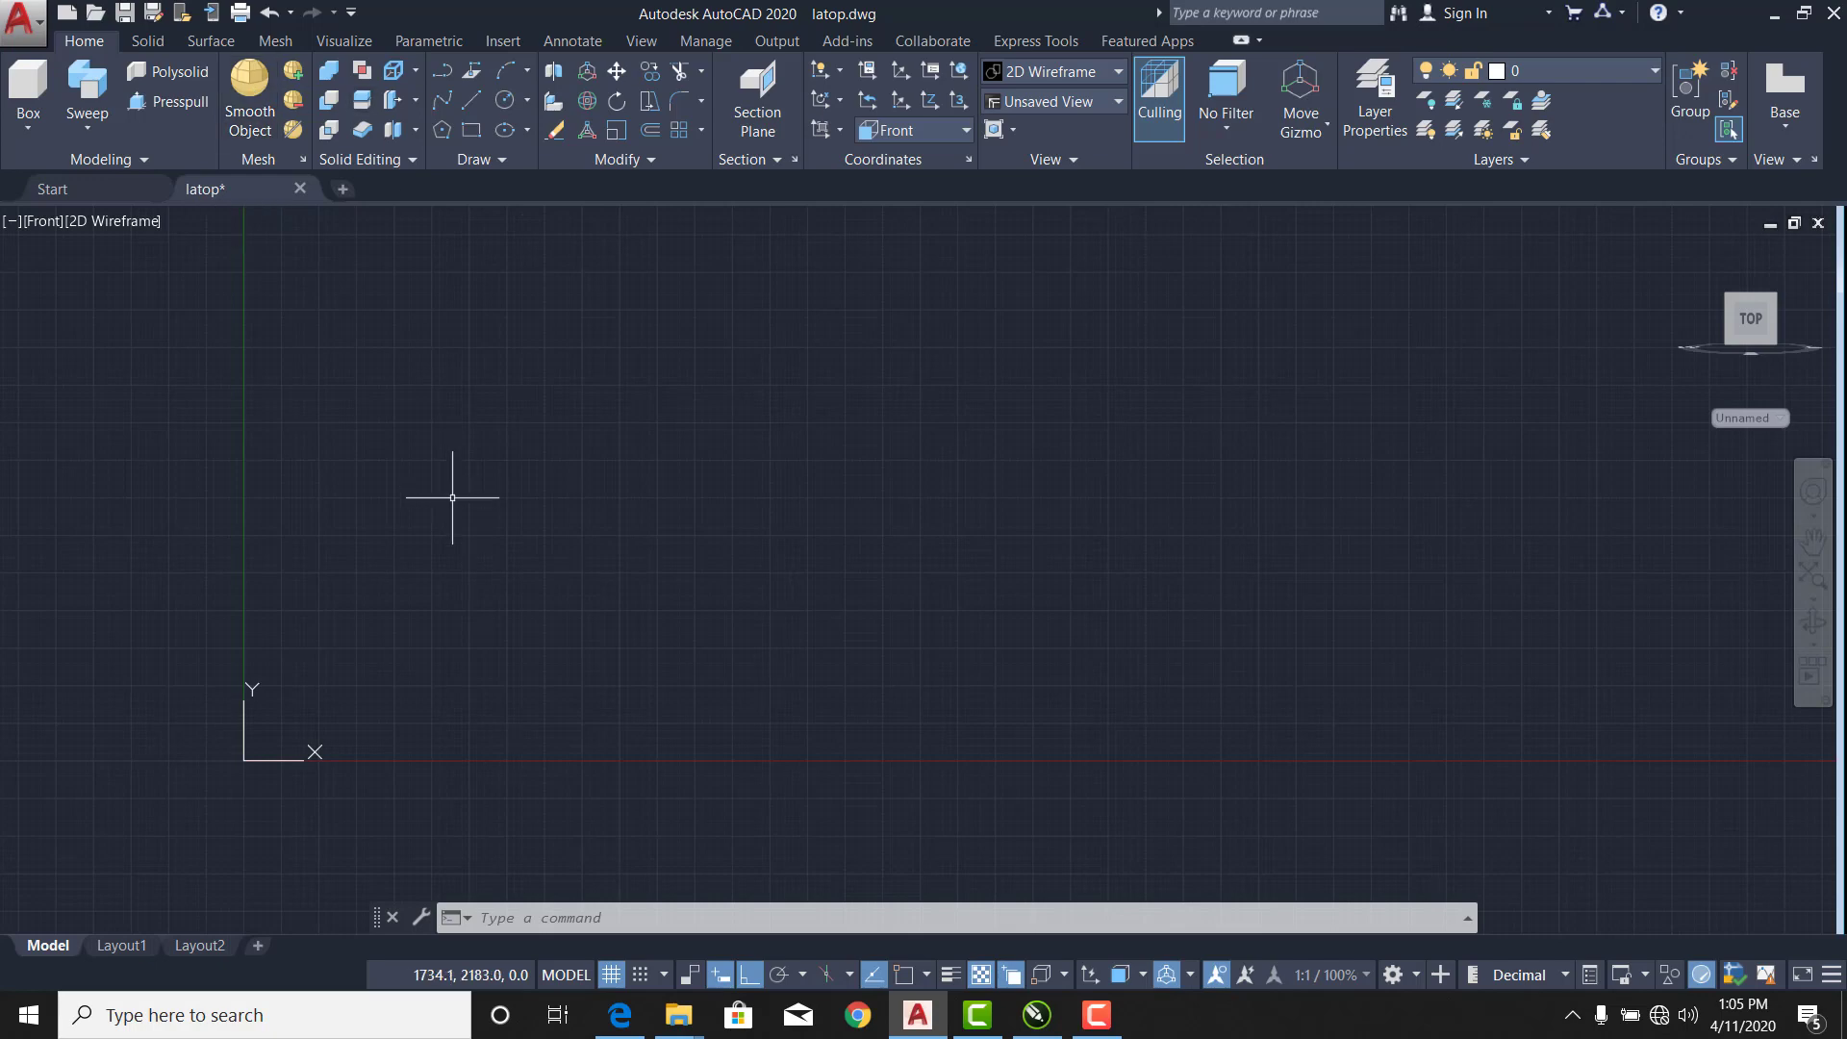
Draw a vertical construction line (XLINE) to the right of the Y axis, at about X 1700.
{"action": "type", "text": "xl"}
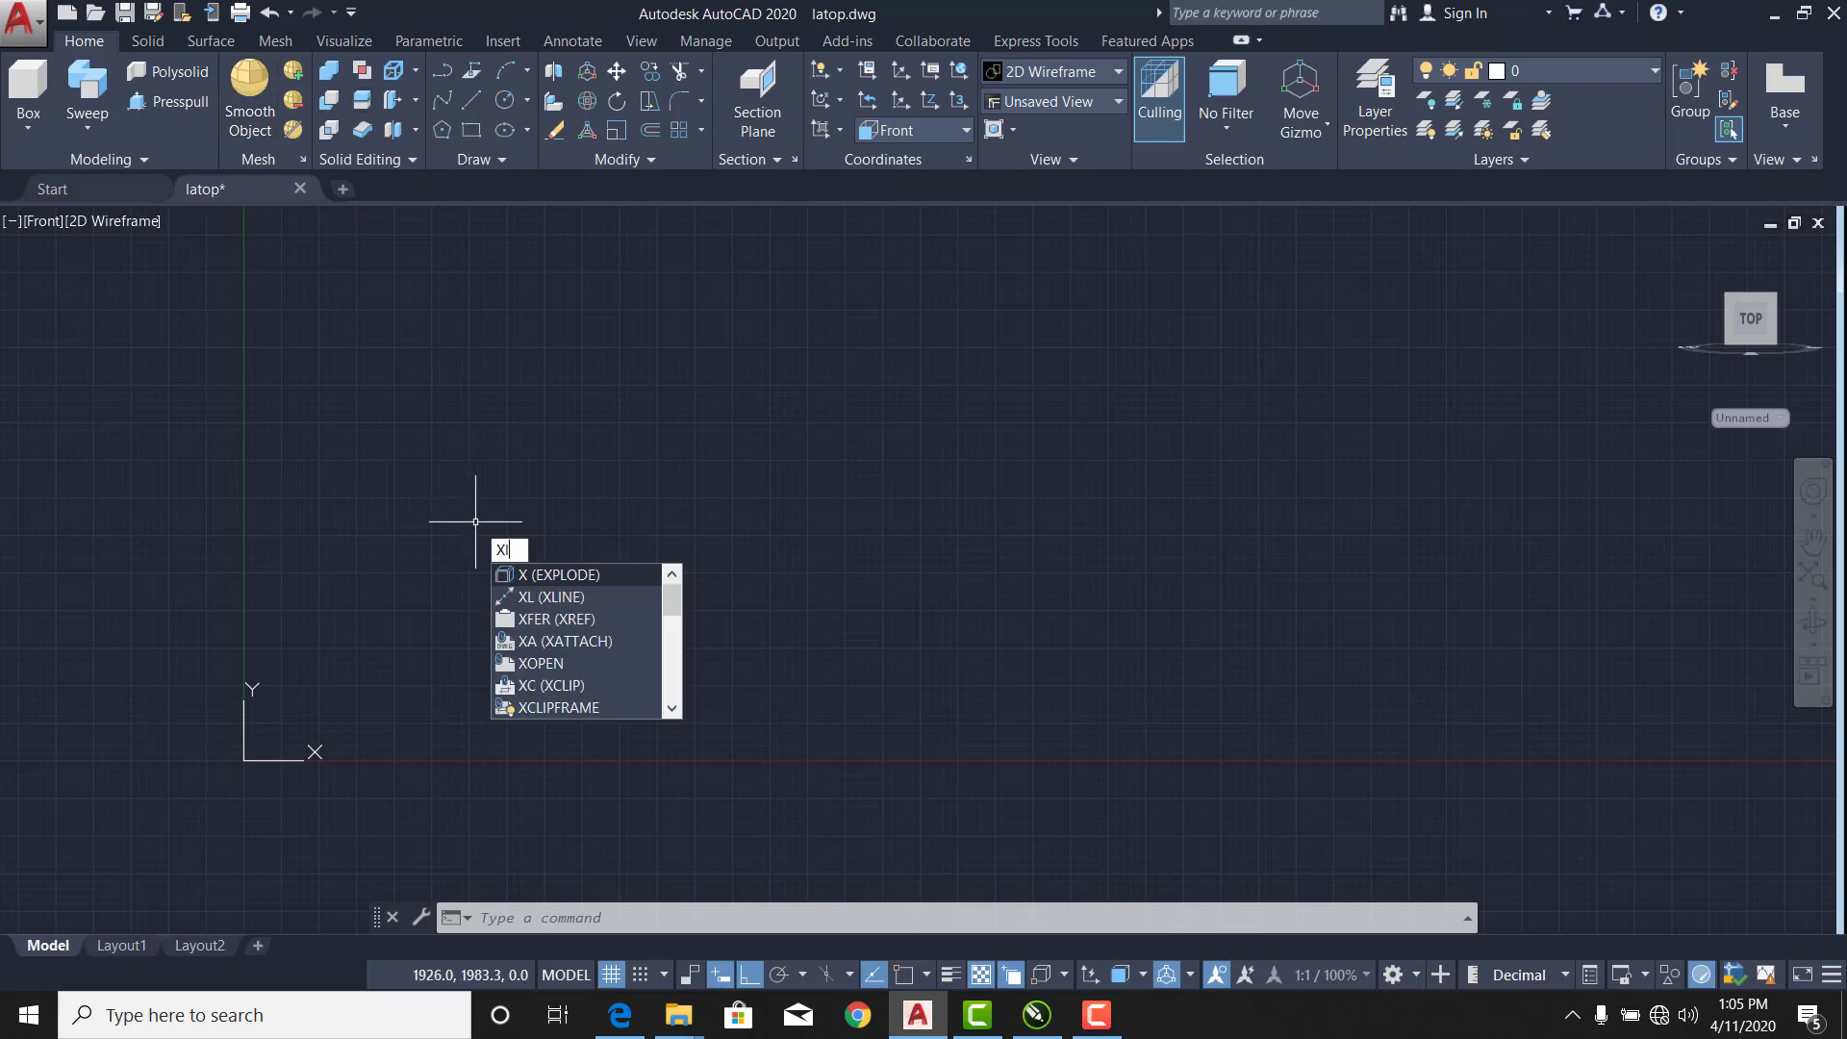
{"action": "key", "text": "Return"}
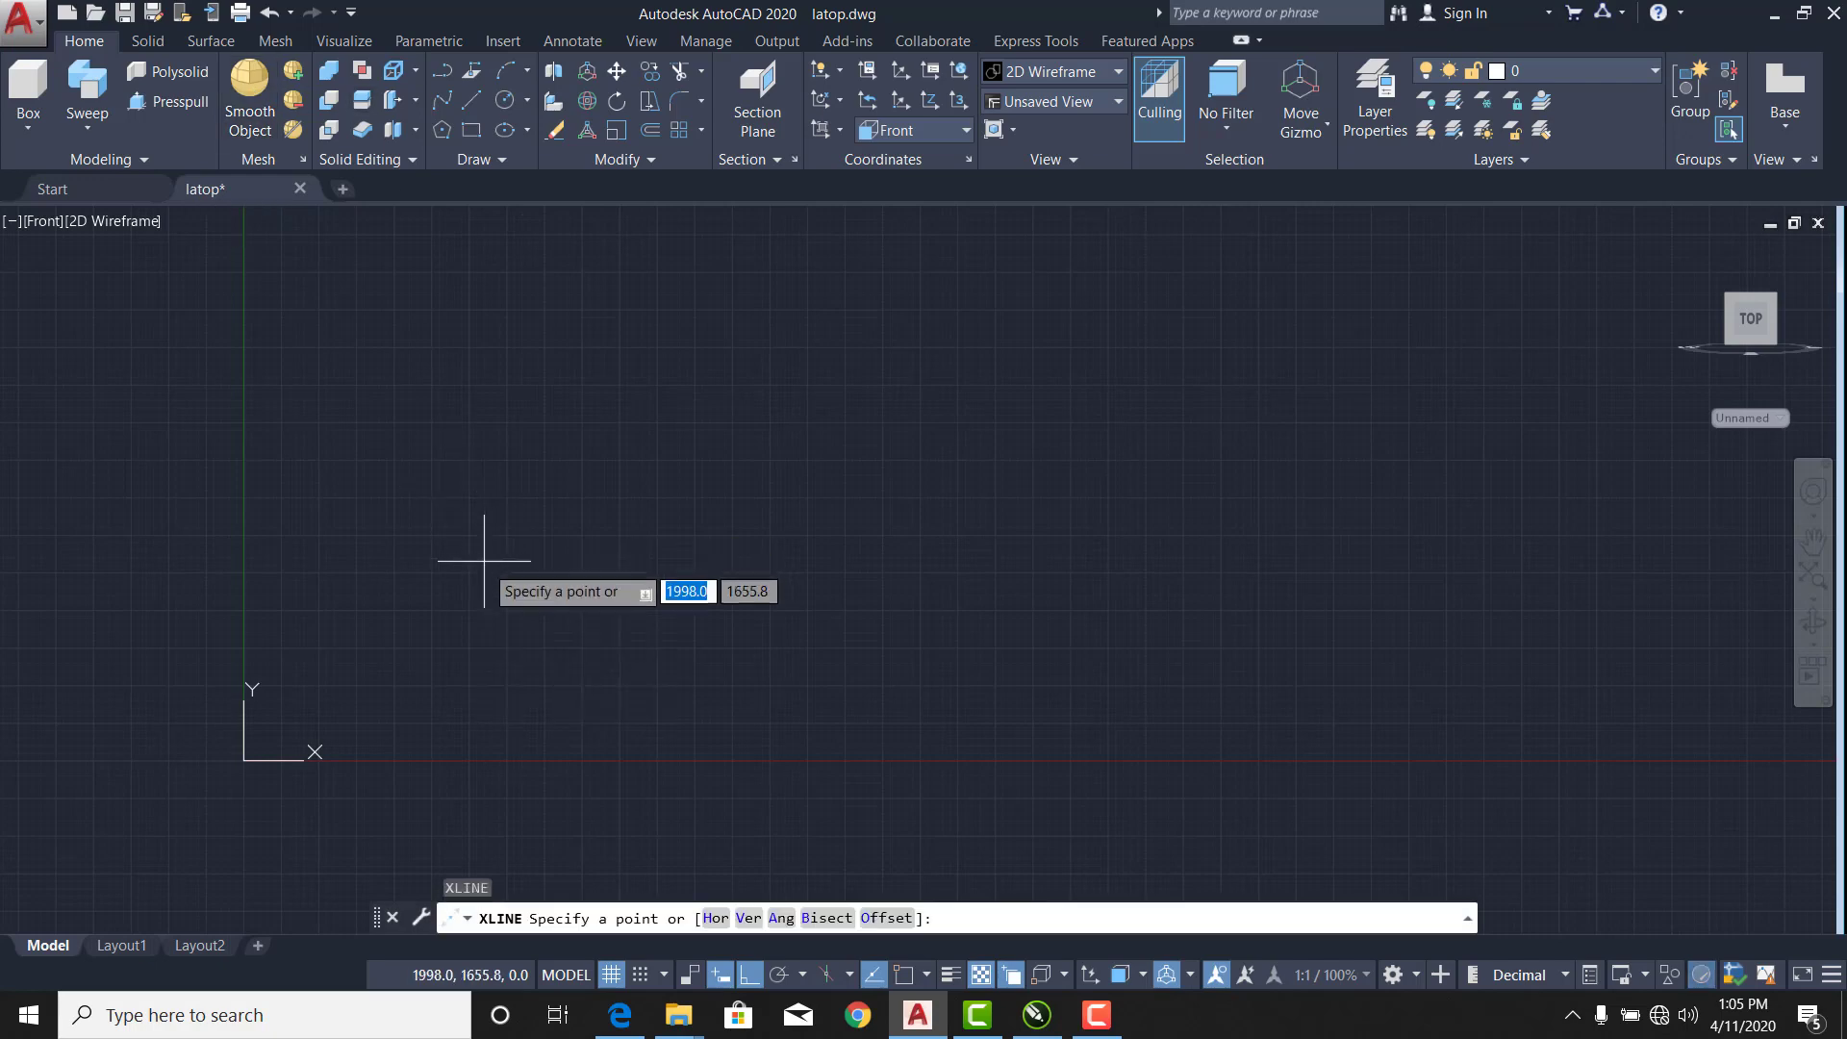
{"action": "left_click", "coordinate": [449, 671]}
{"action": "key", "text": "Escape"}
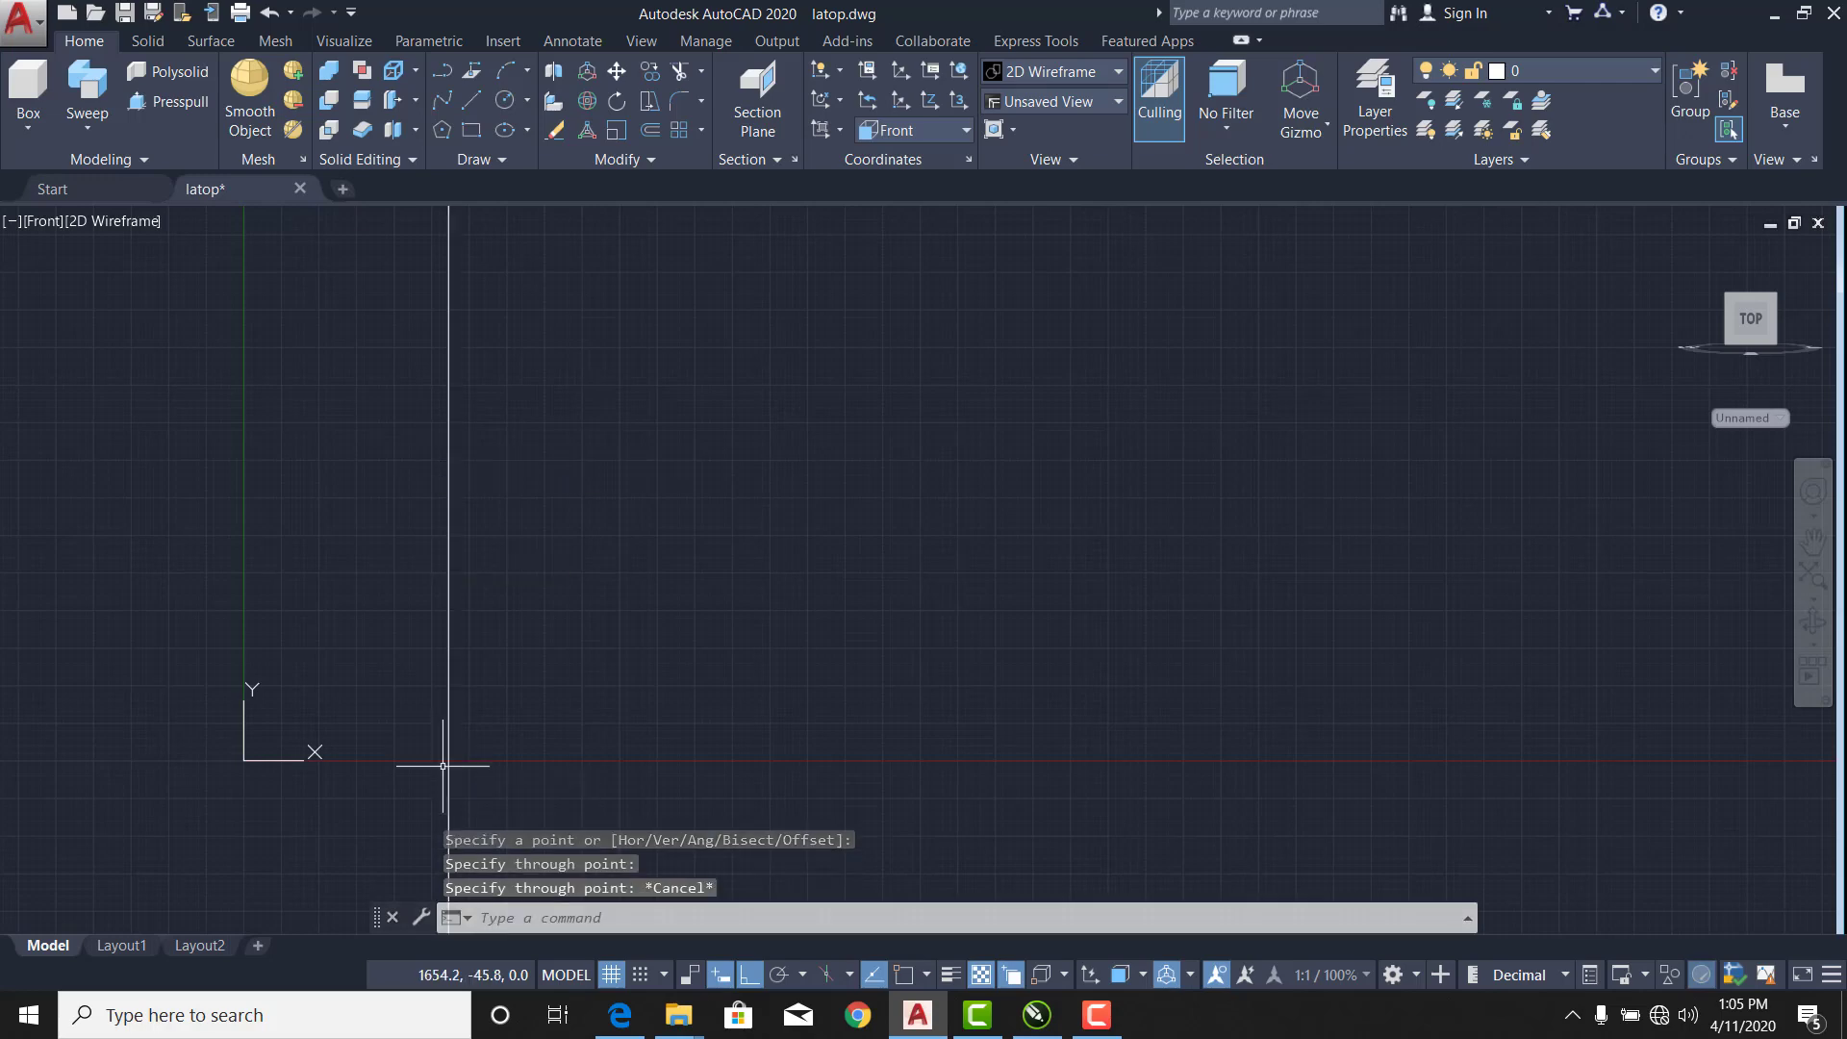
Offset the vertical construction line 400 units to the right.
{"action": "type", "text": "of"}
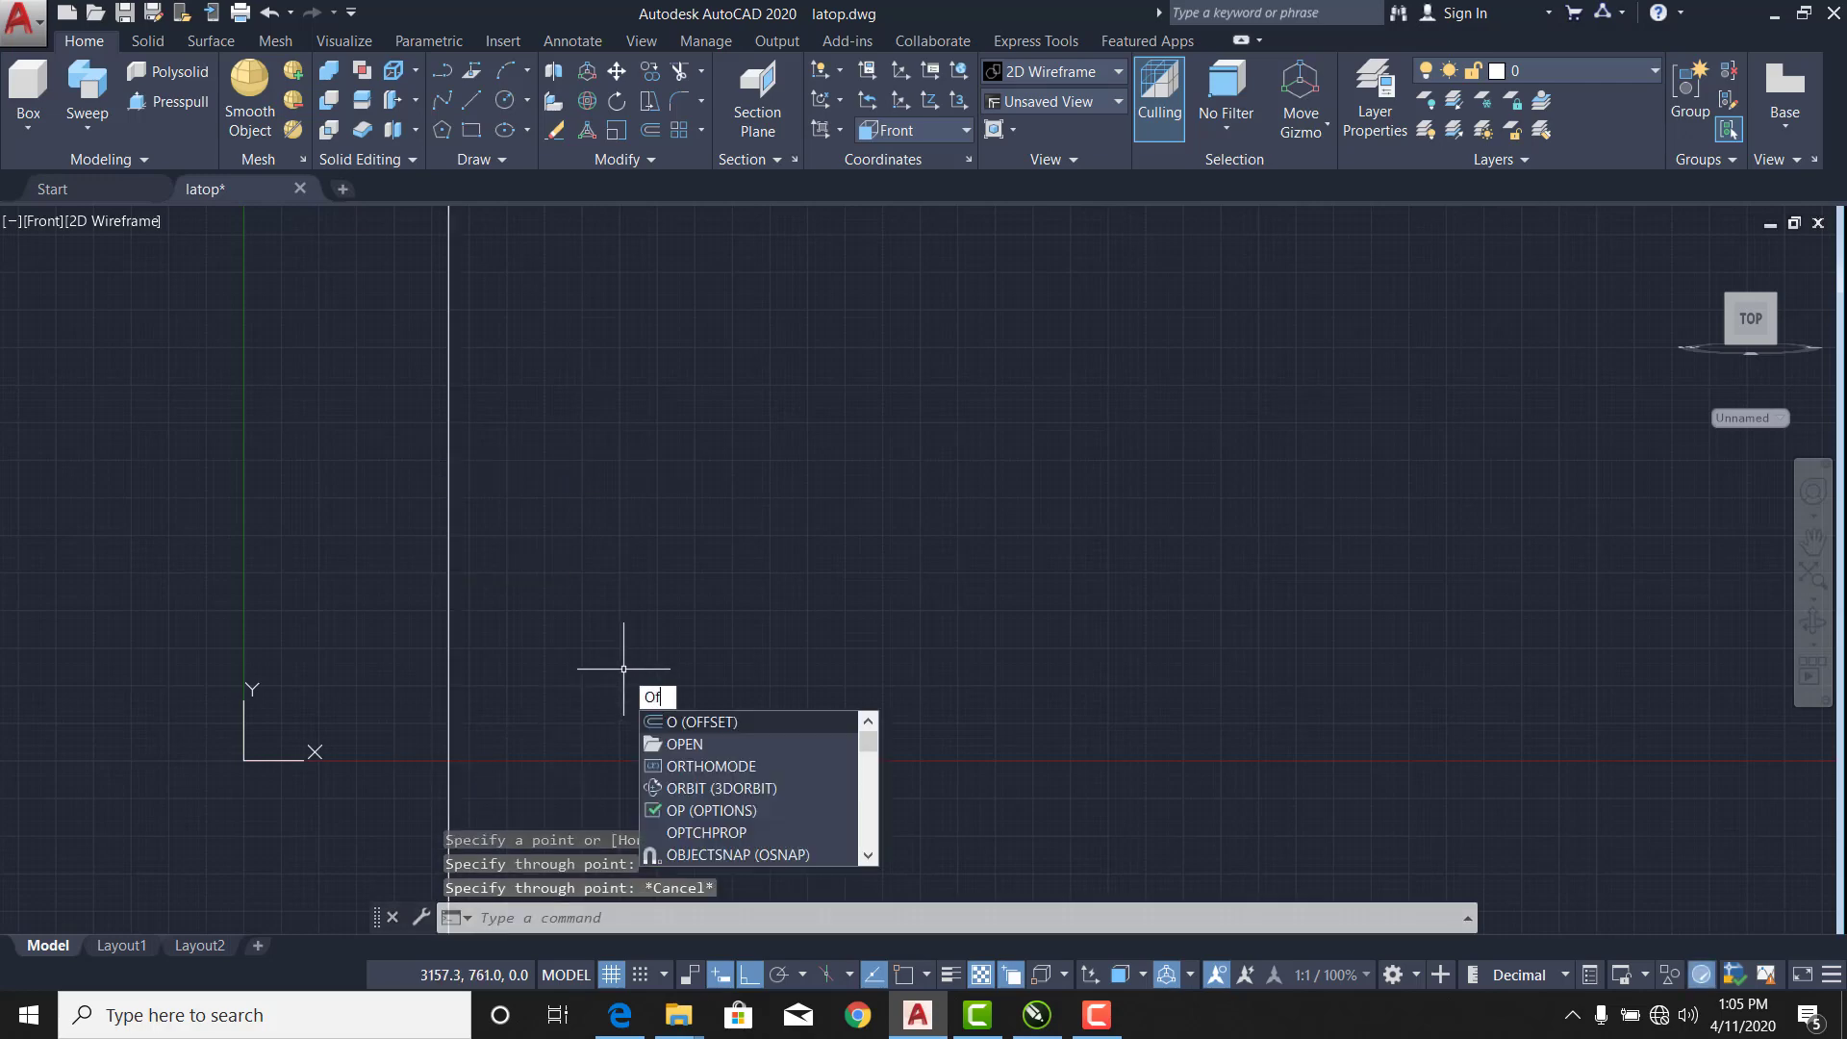
{"action": "key", "text": "Return"}
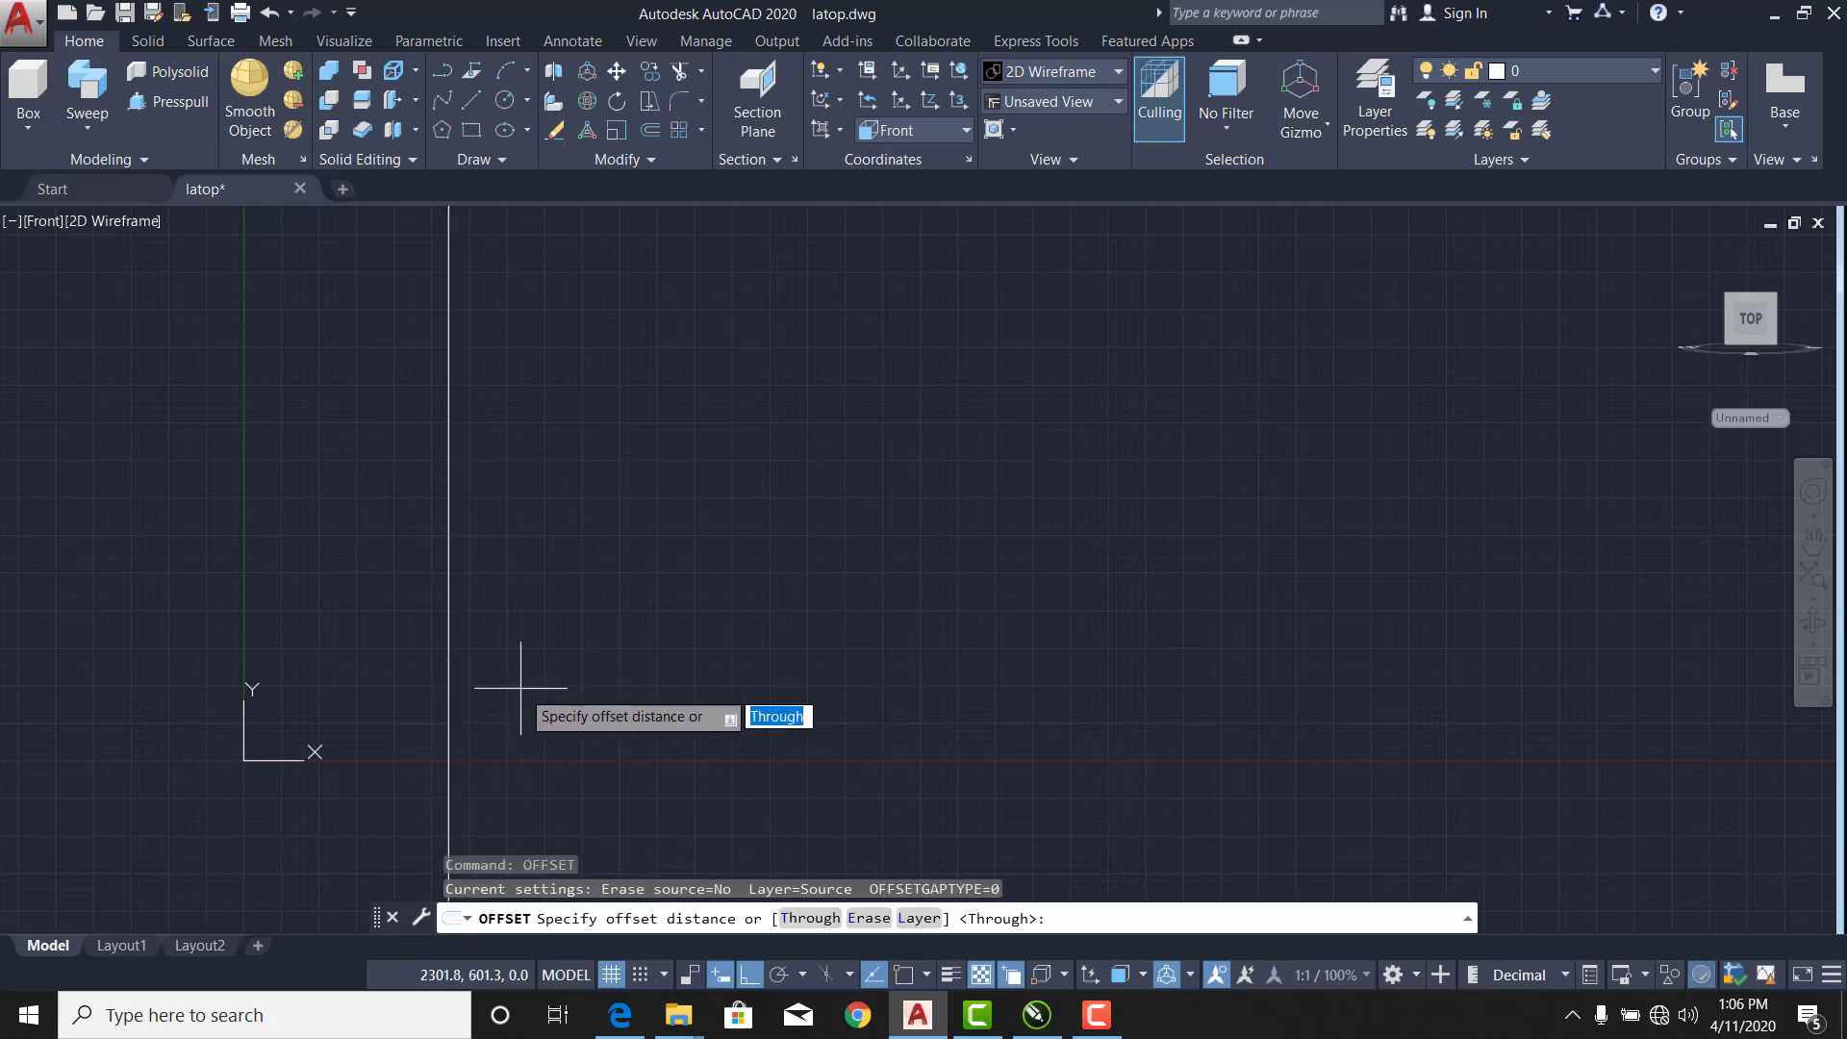
{"action": "type", "text": "400"}
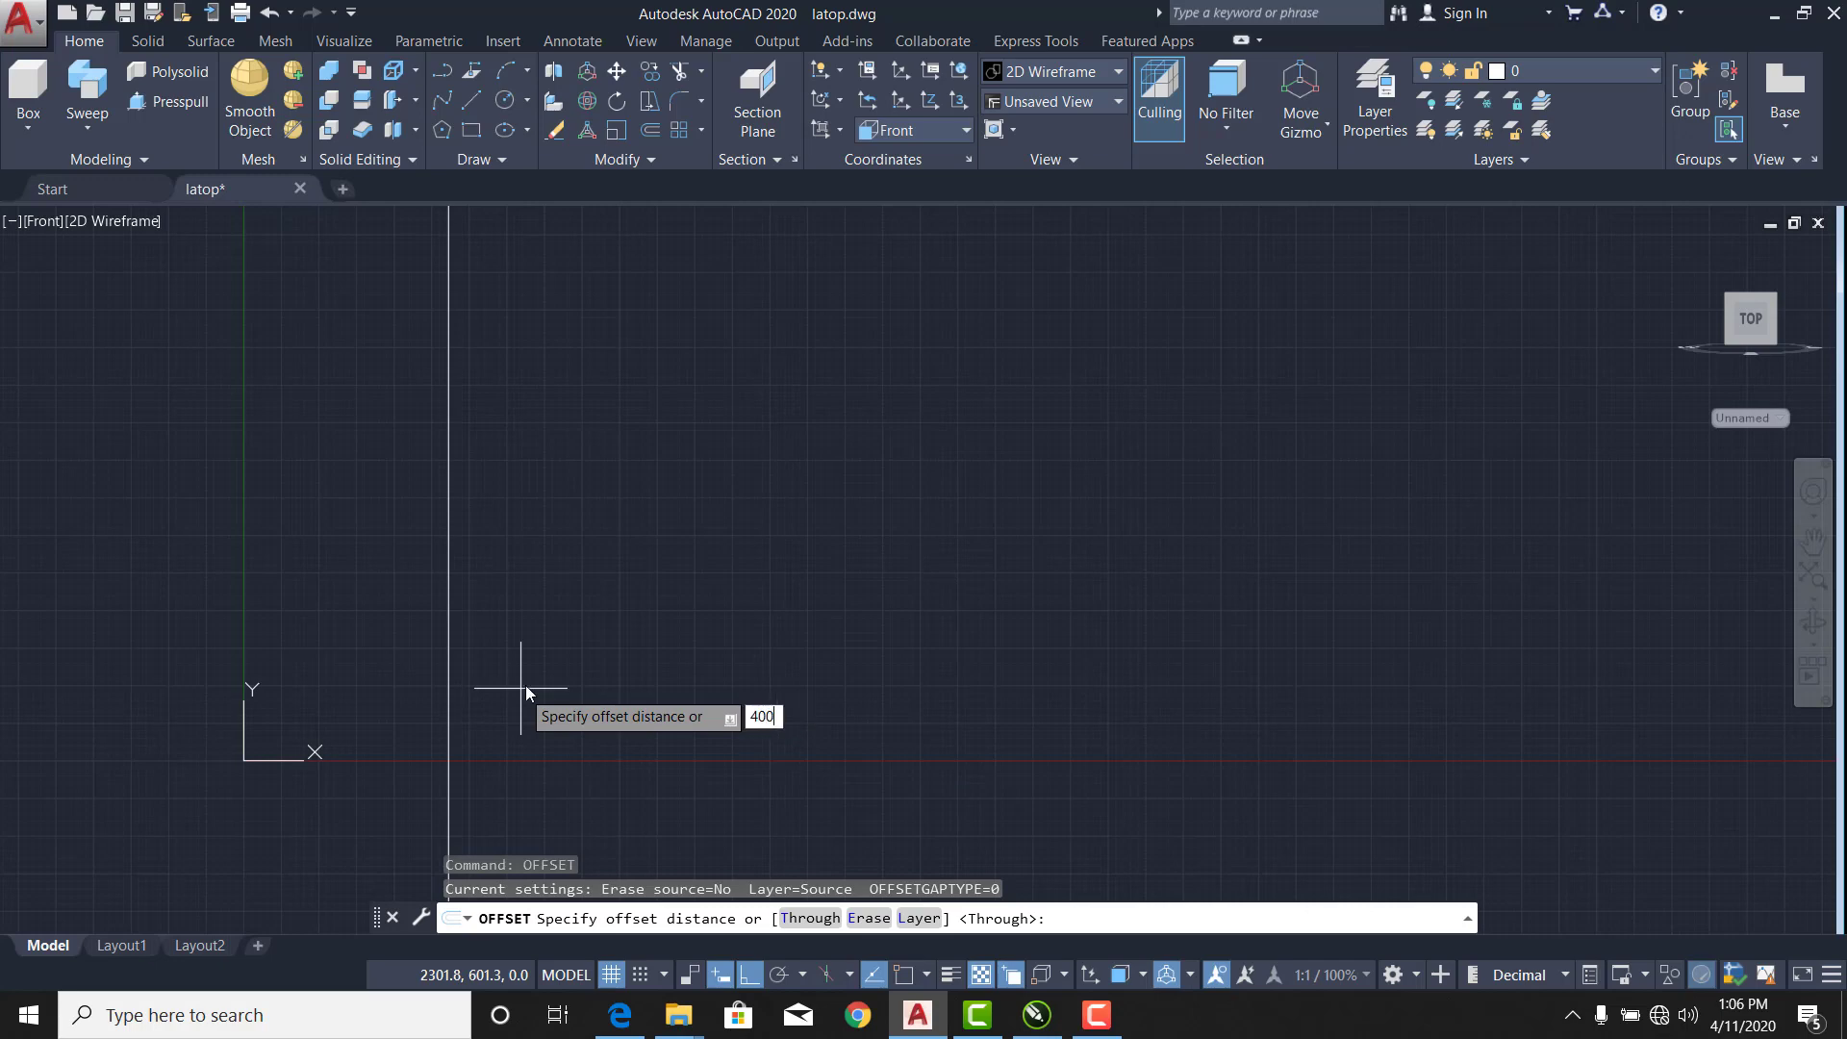
{"action": "key", "text": "Return"}
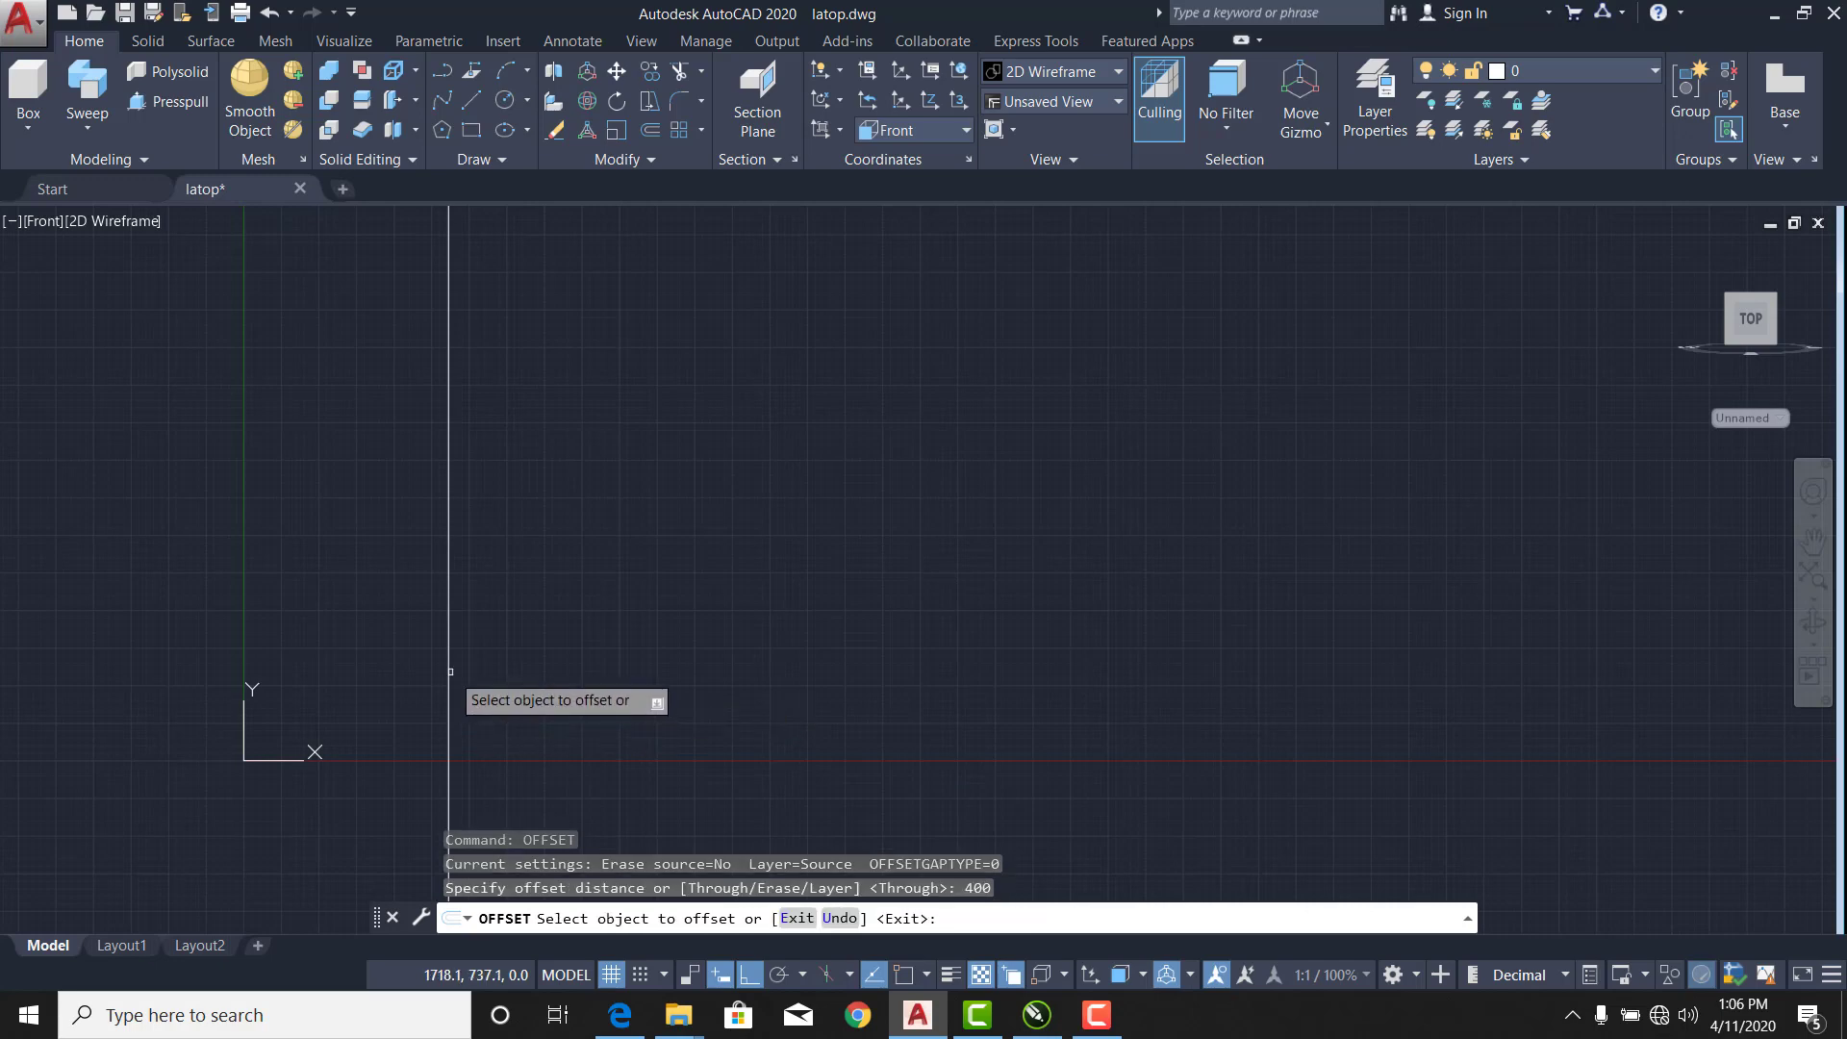
{"action": "left_click", "coordinate": [450, 672]}
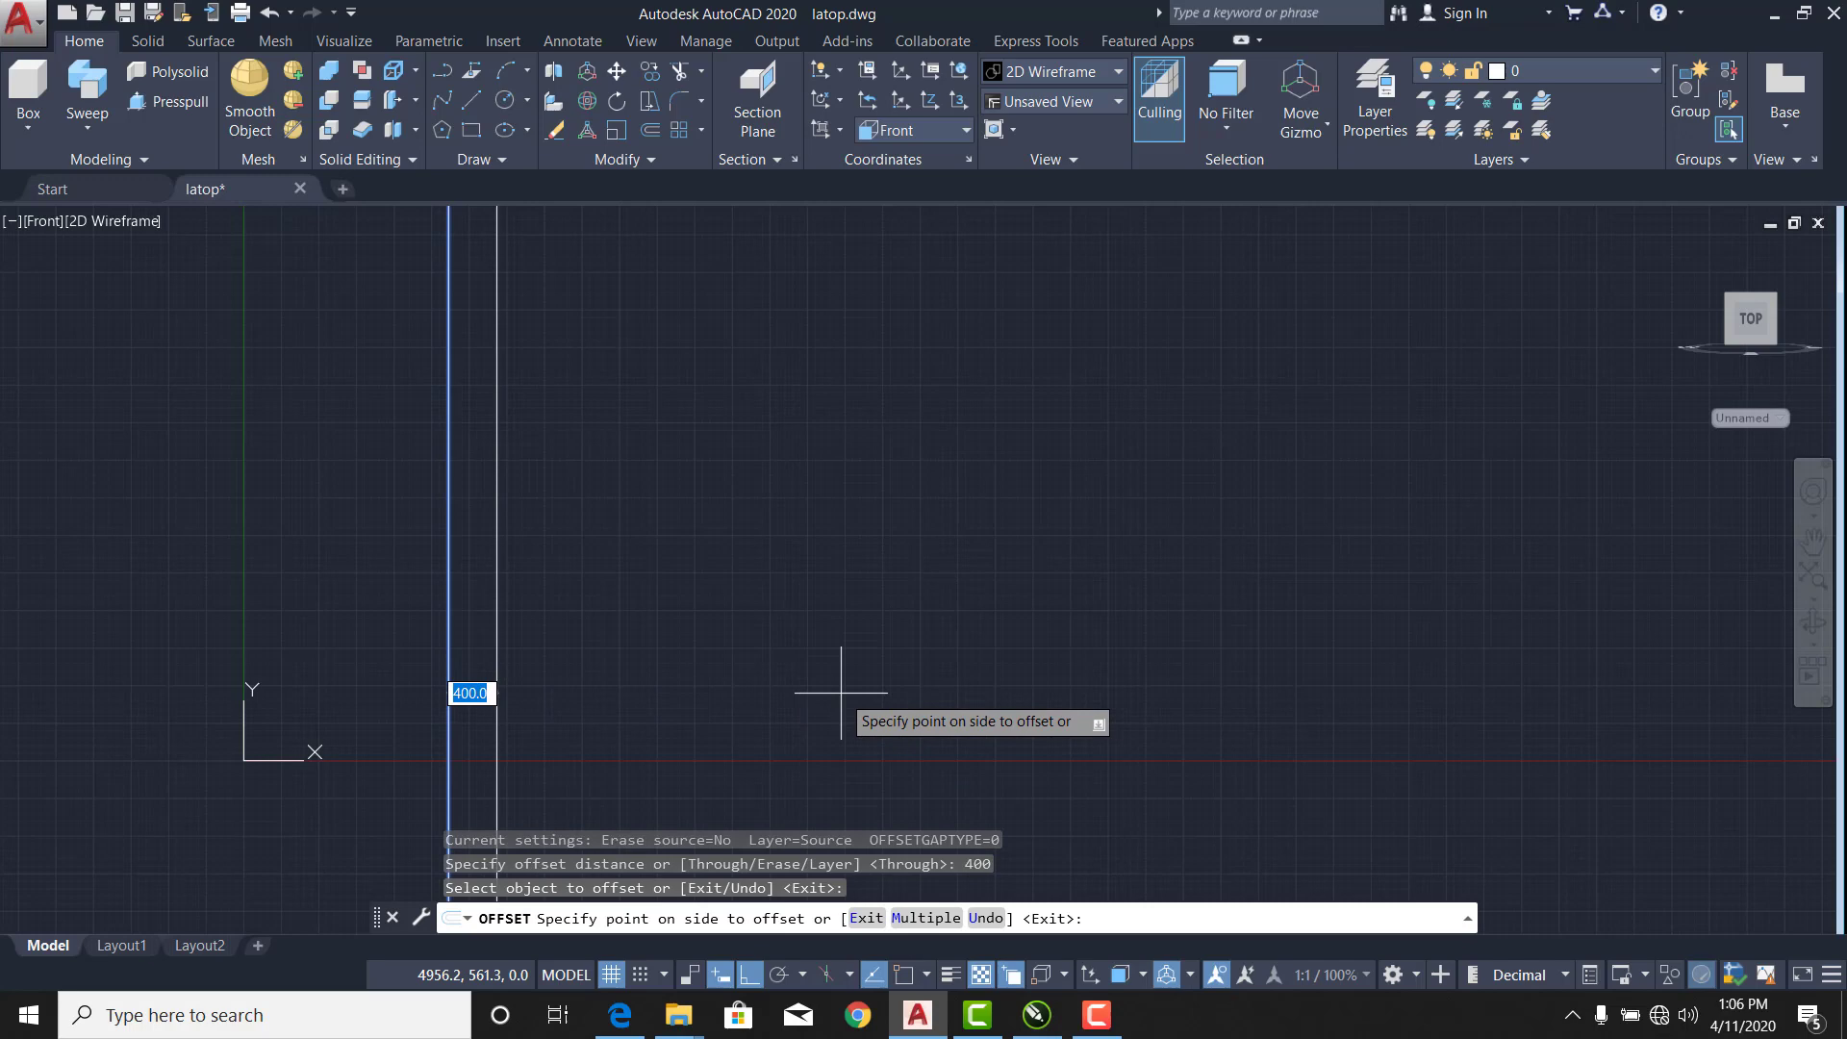
{"action": "left_click", "coordinate": [716, 693]}
{"action": "scroll", "coordinate": [496, 754], "scroll_direction": "up", "scroll_amount": 6}
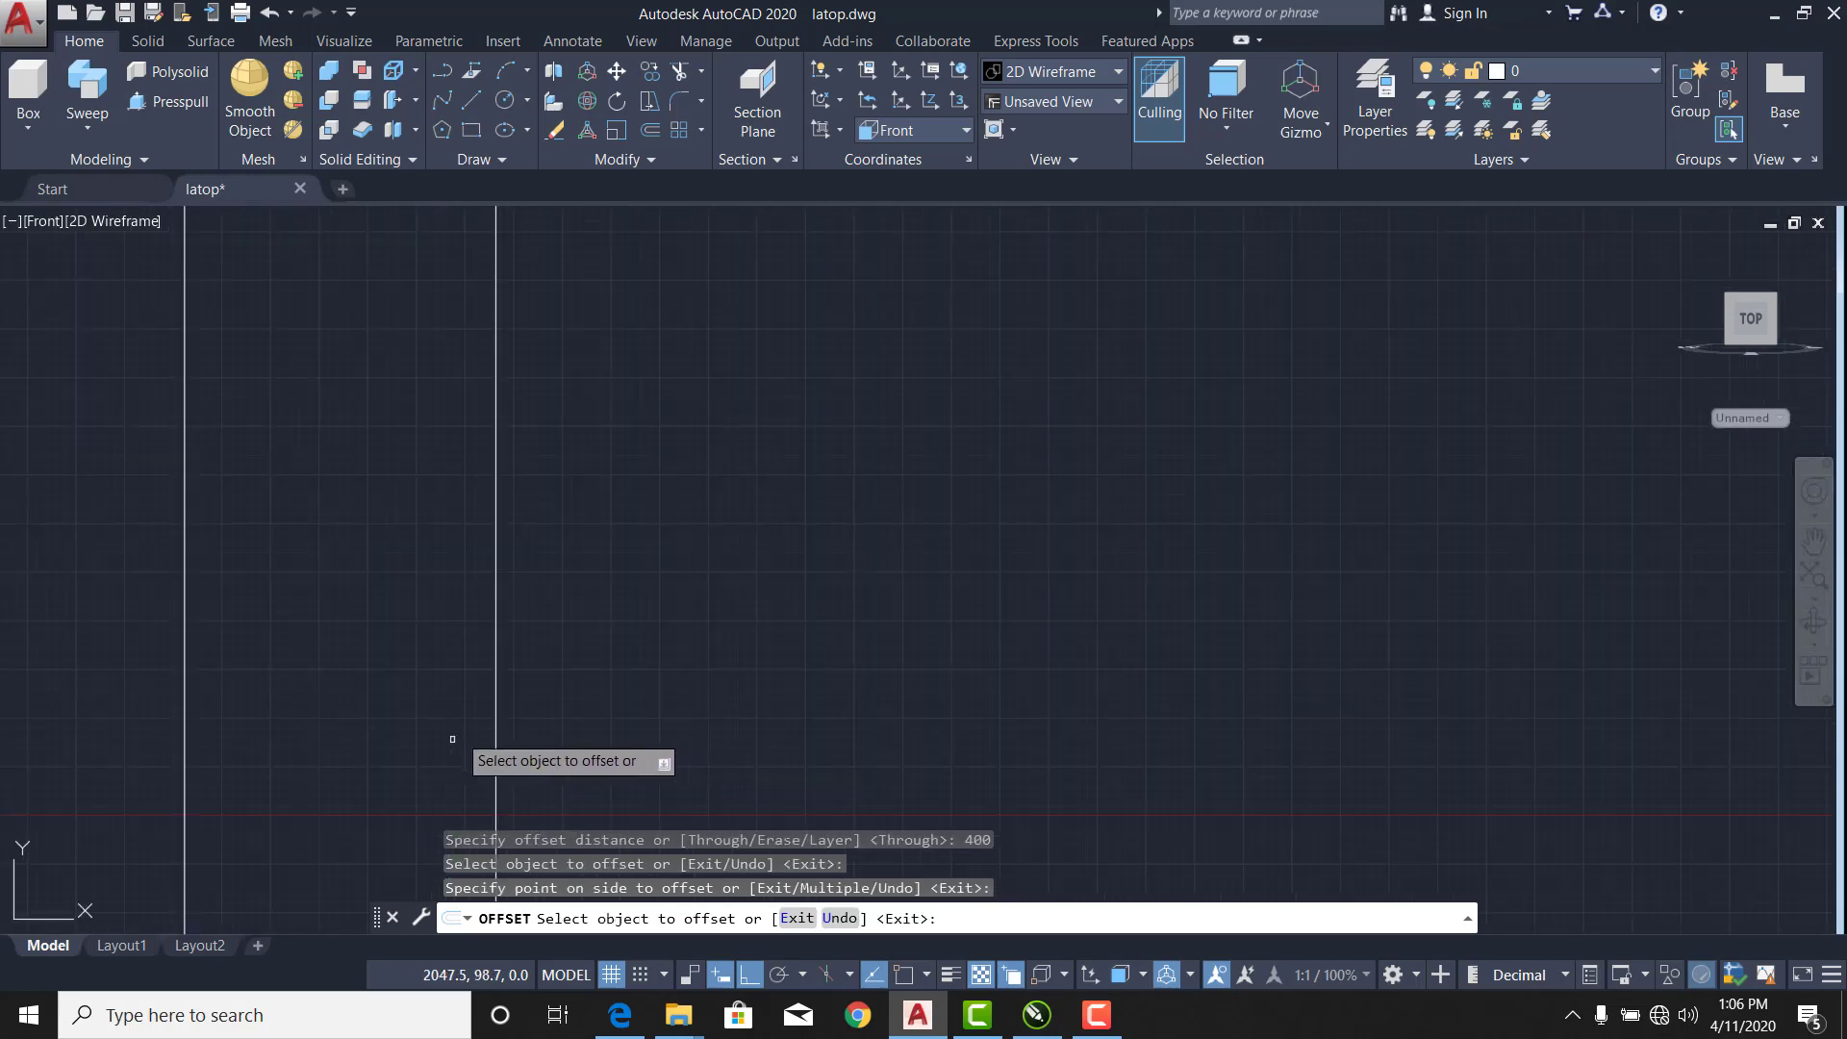
{"action": "key", "text": "Escape"}
Draw a horizontal construction line along the X axis, crossing both vertical construction lines.
{"action": "middle_click_drag", "start_coordinate": [429, 743], "coordinate": [722, 467]}
{"action": "scroll", "coordinate": [682, 537], "scroll_direction": "up", "scroll_amount": 4}
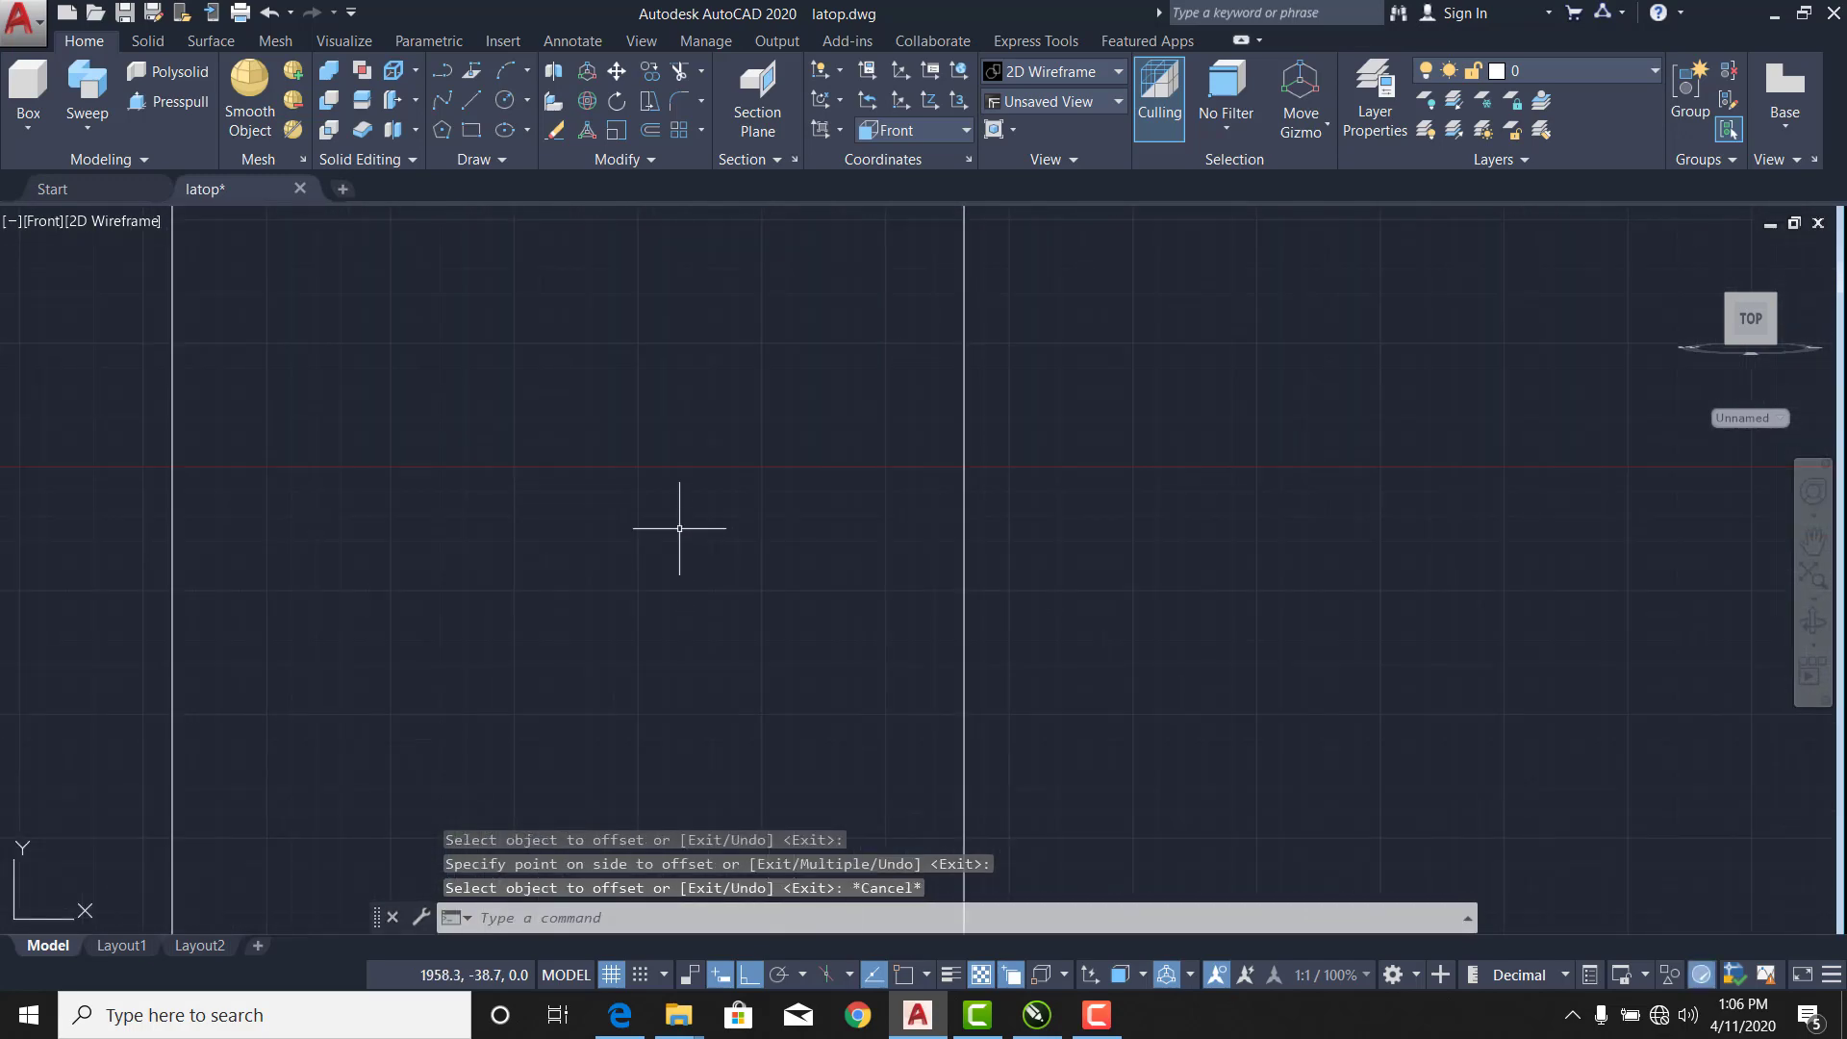
{"action": "mouse_move", "coordinate": [680, 528]}
{"action": "middle_mouse_down"}
{"action": "mouse_move", "coordinate": [689, 615]}
{"action": "mouse_move", "coordinate": [779, 614]}
{"action": "mouse_move", "coordinate": [705, 648]}
{"action": "middle_mouse_up"}
{"action": "scroll", "coordinate": [689, 614], "scroll_direction": "down", "scroll_amount": 2}
{"action": "scroll", "coordinate": [705, 647], "scroll_direction": "up", "scroll_amount": 2}
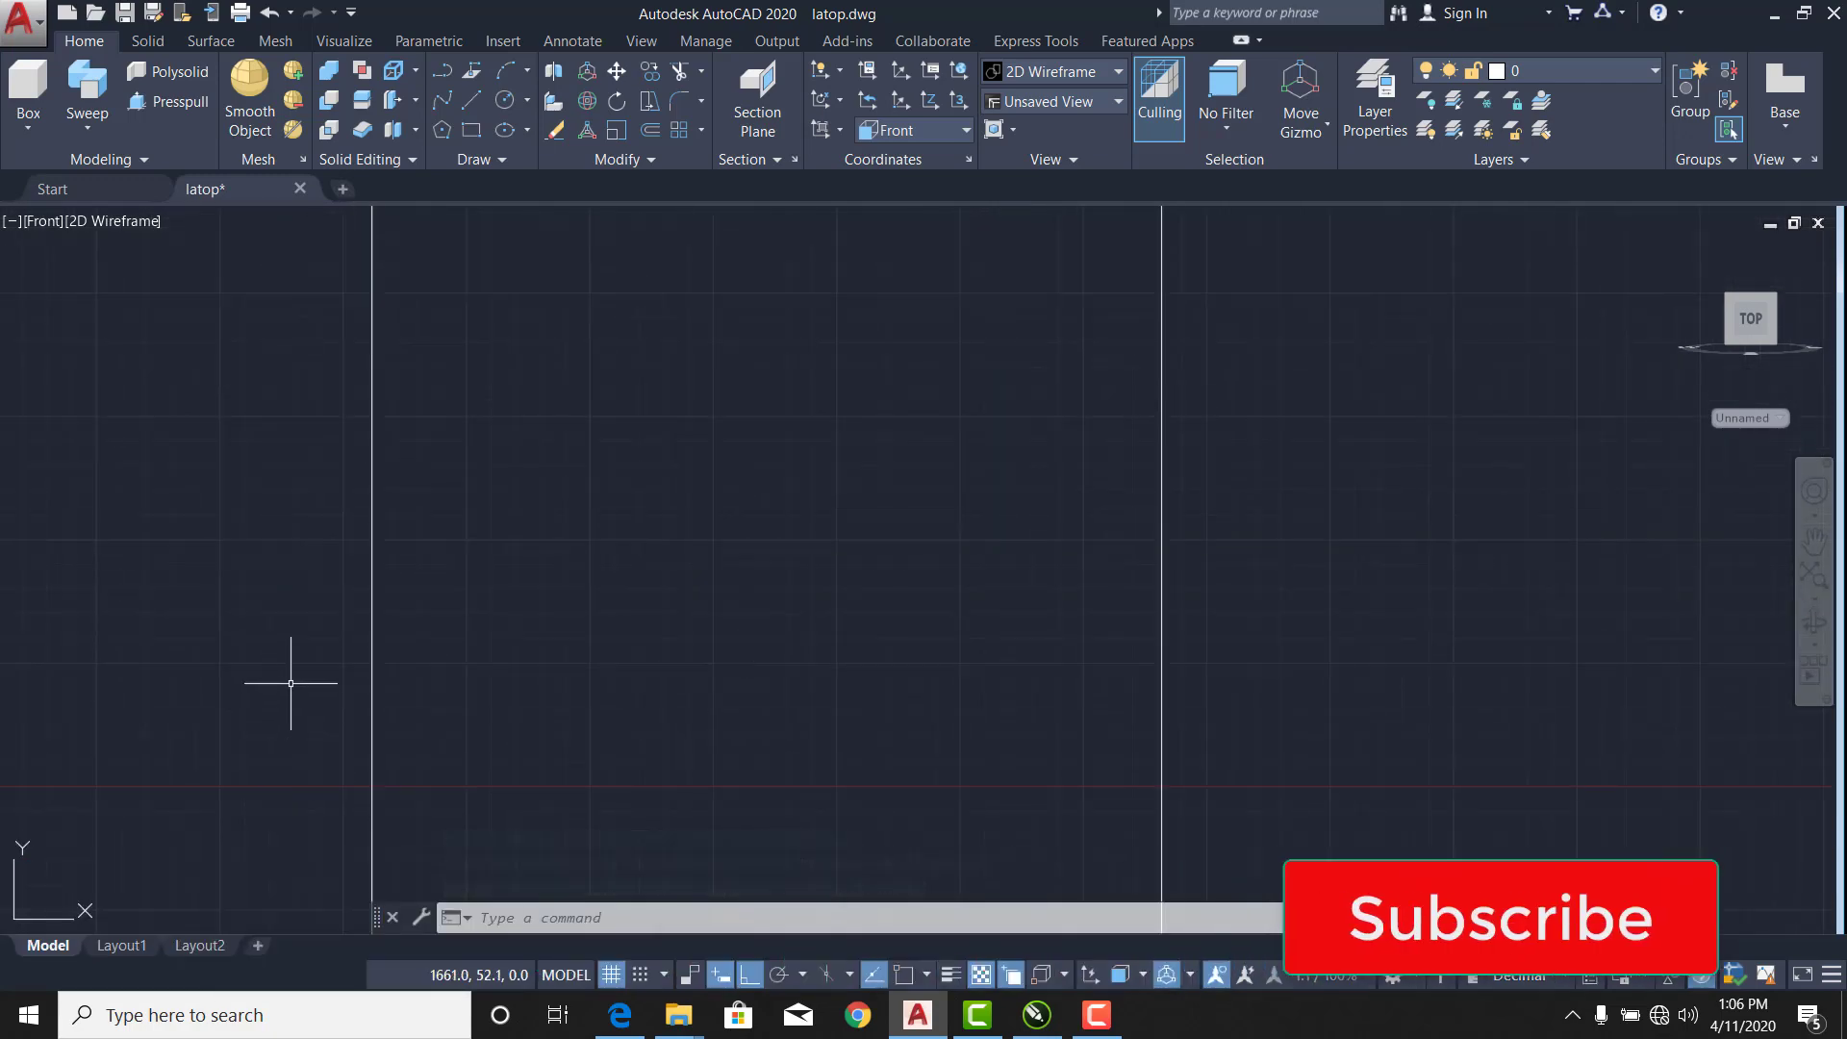
{"action": "type", "text": "xl"}
{"action": "key", "text": "Return"}
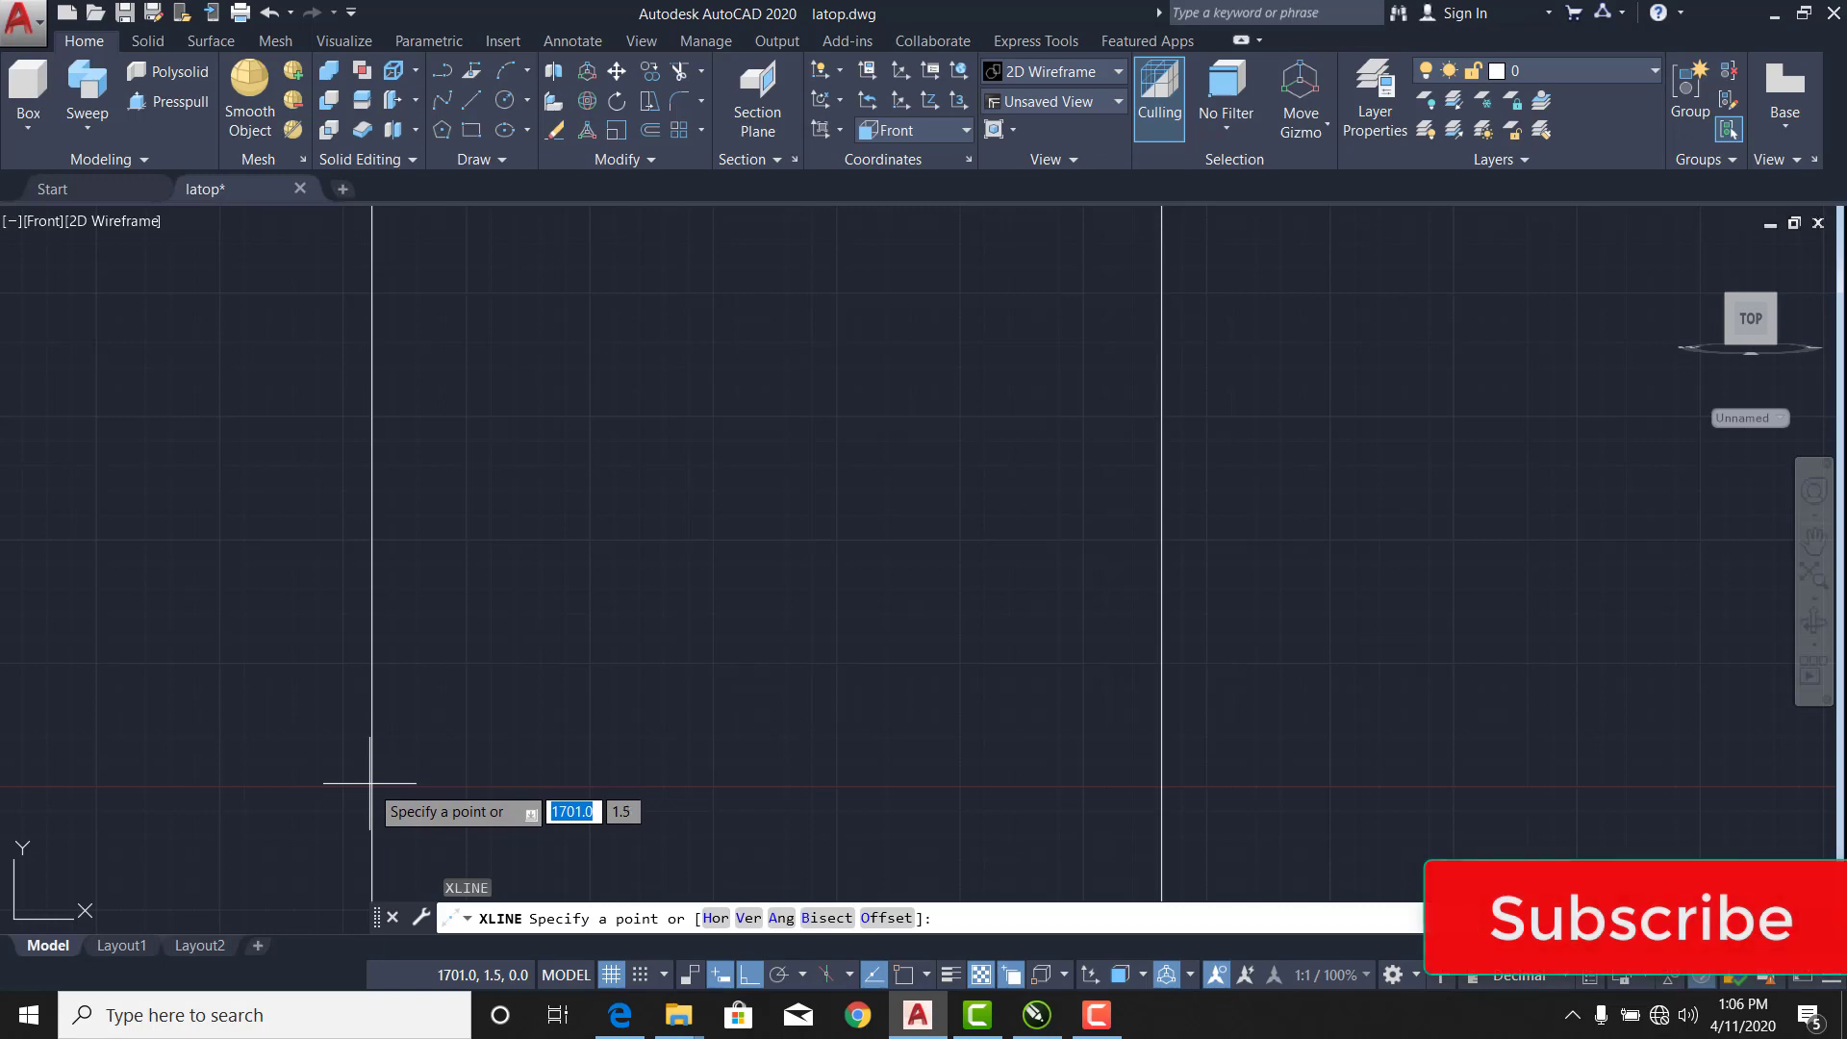
{"action": "left_click", "coordinate": [370, 785]}
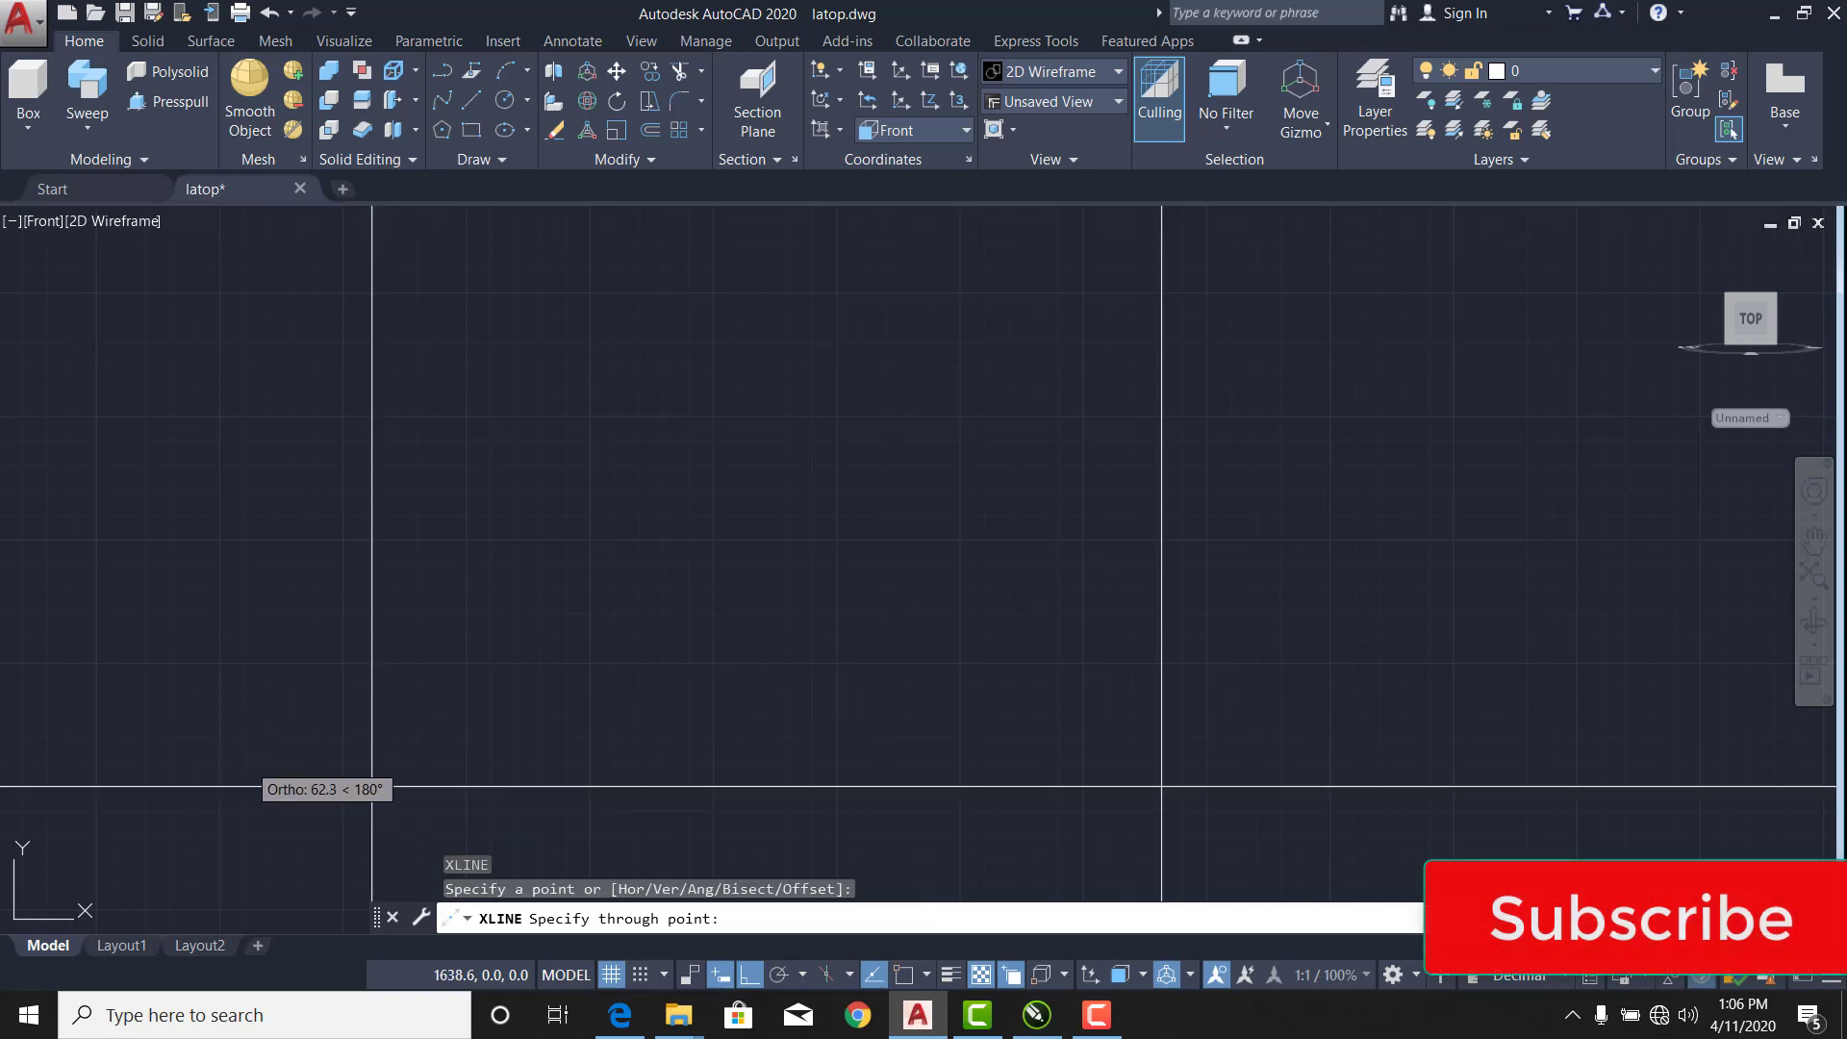
{"action": "left_click", "coordinate": [248, 765]}
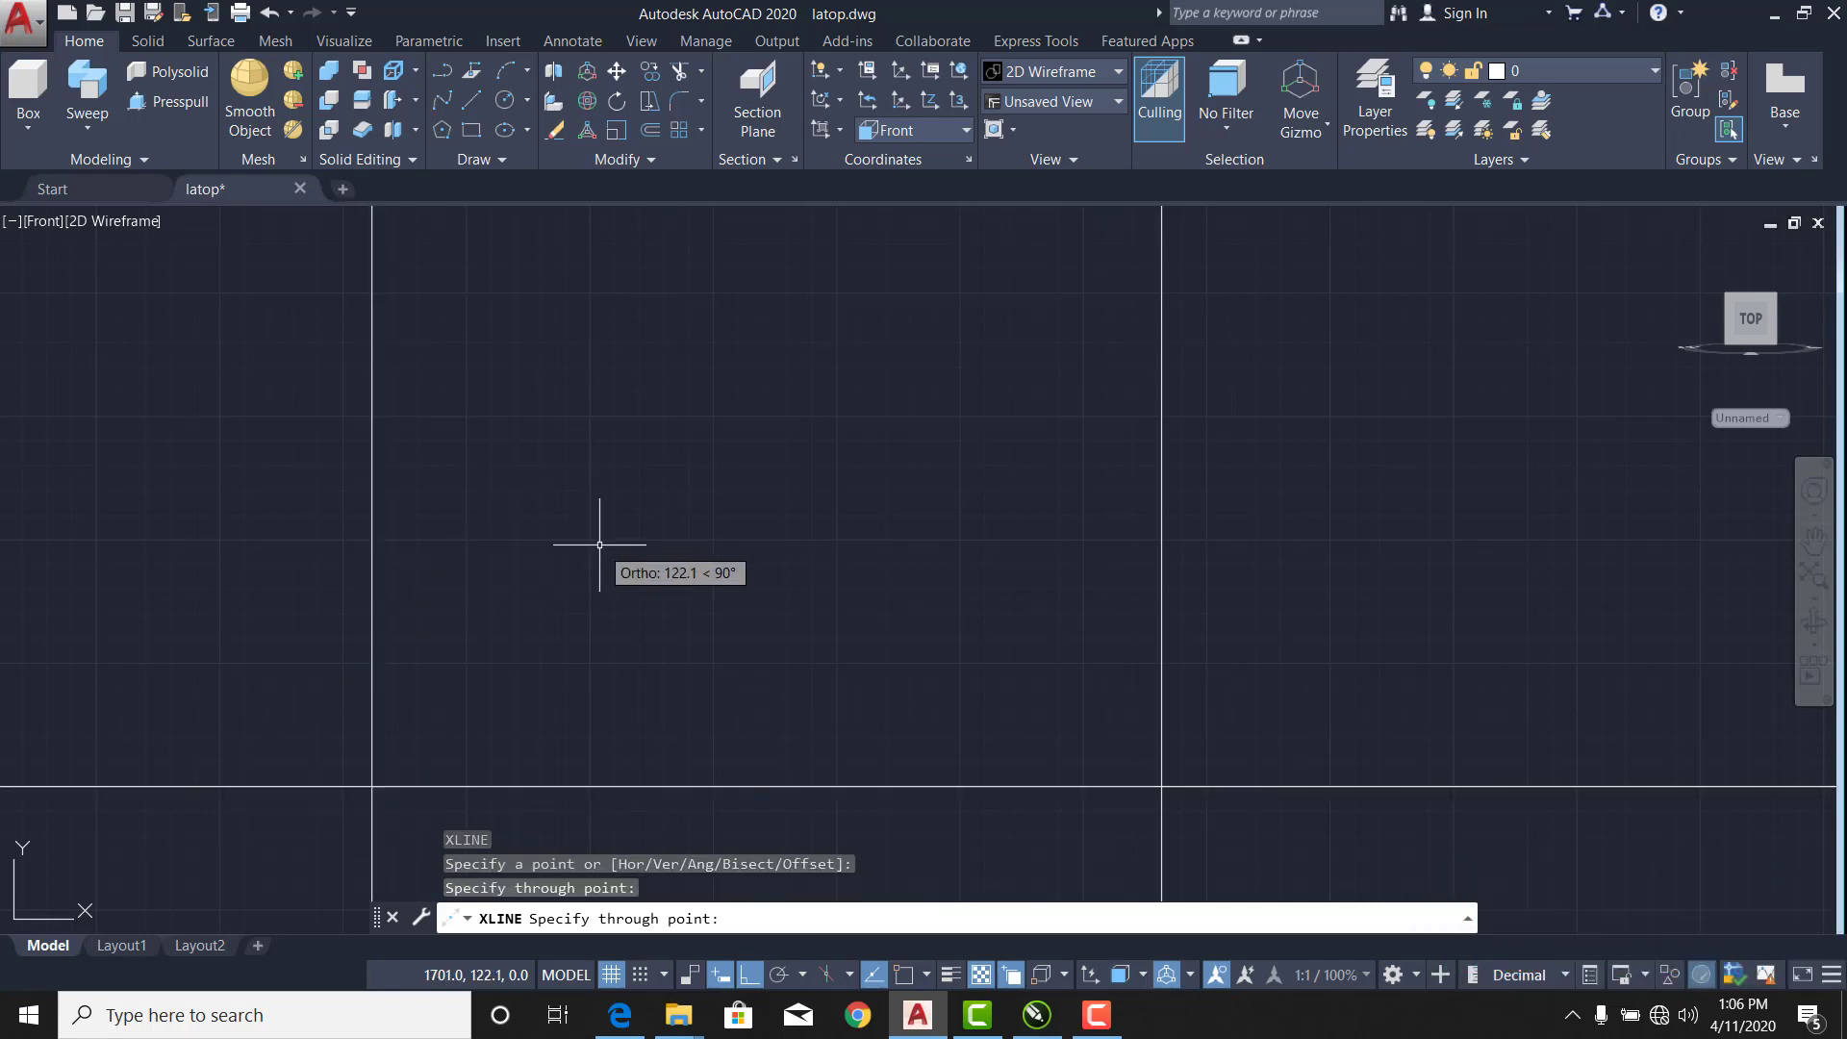
{"action": "key", "text": "Return"}
{"action": "scroll", "coordinate": [447, 601], "scroll_direction": "down", "scroll_amount": 4}
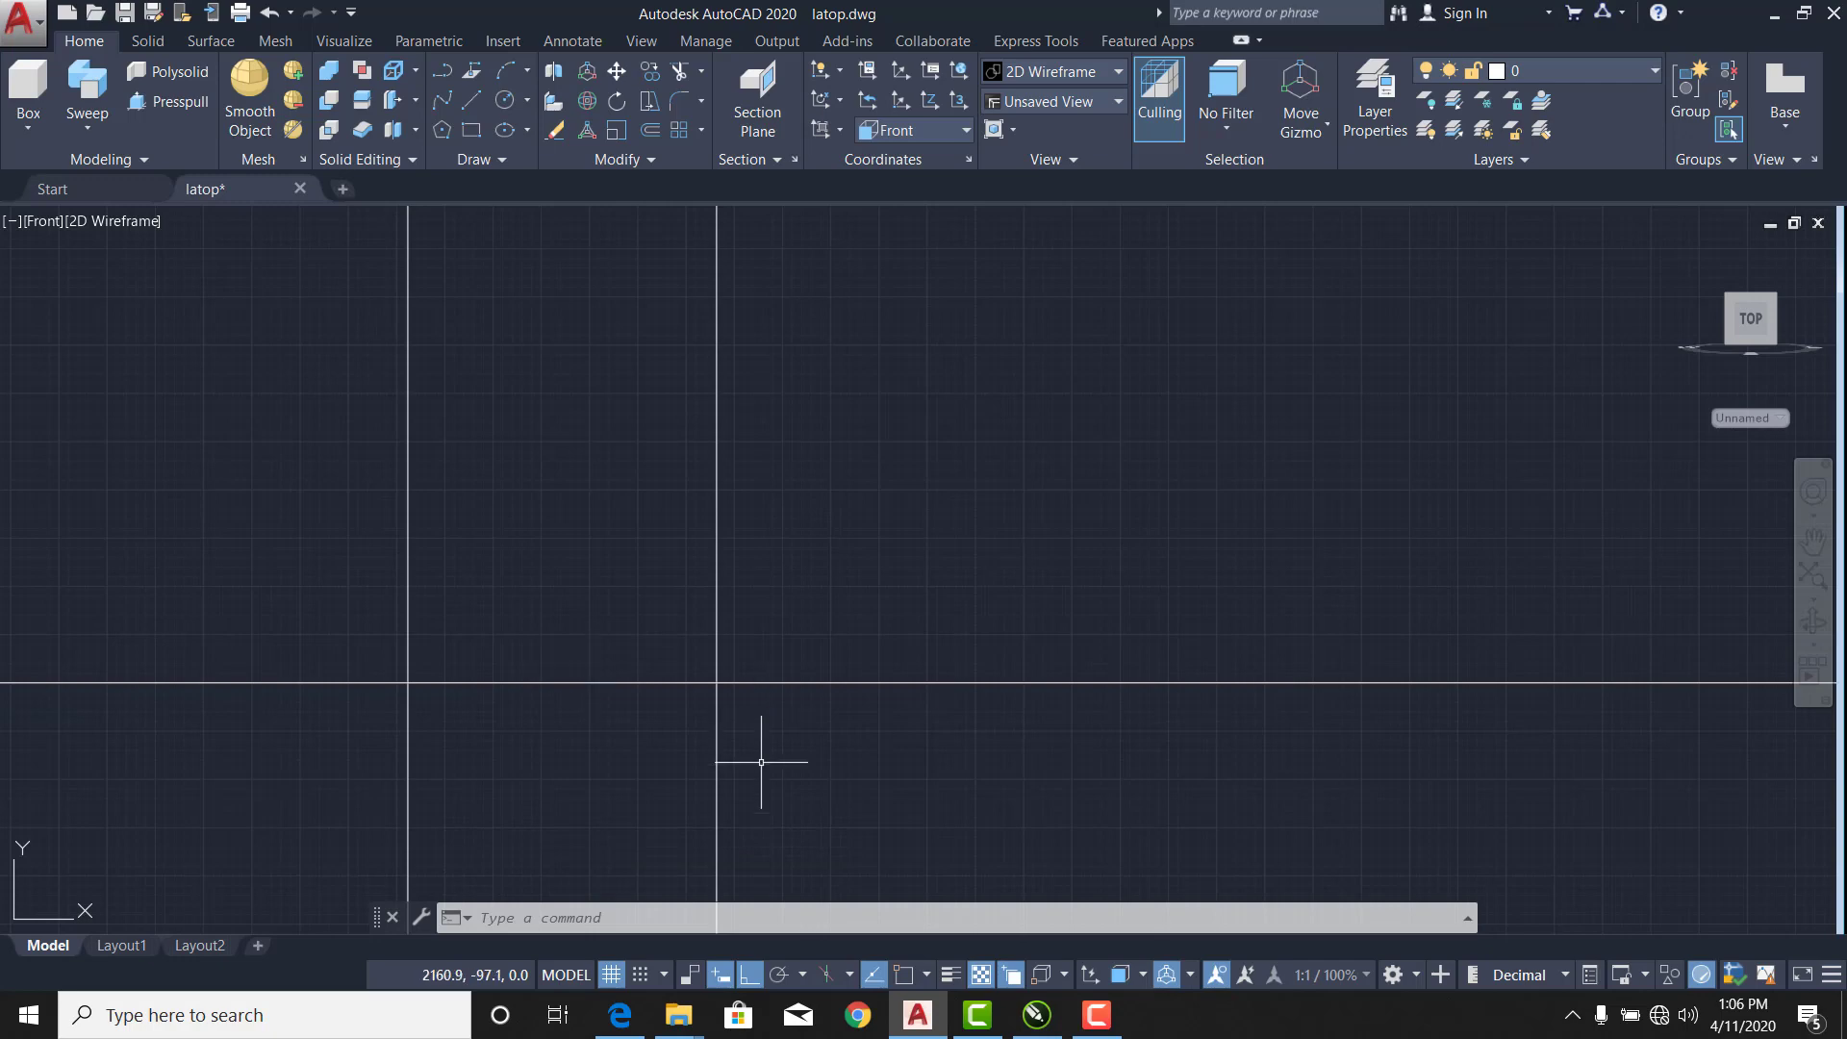
{"action": "scroll", "coordinate": [732, 741], "scroll_direction": "up", "scroll_amount": 3}
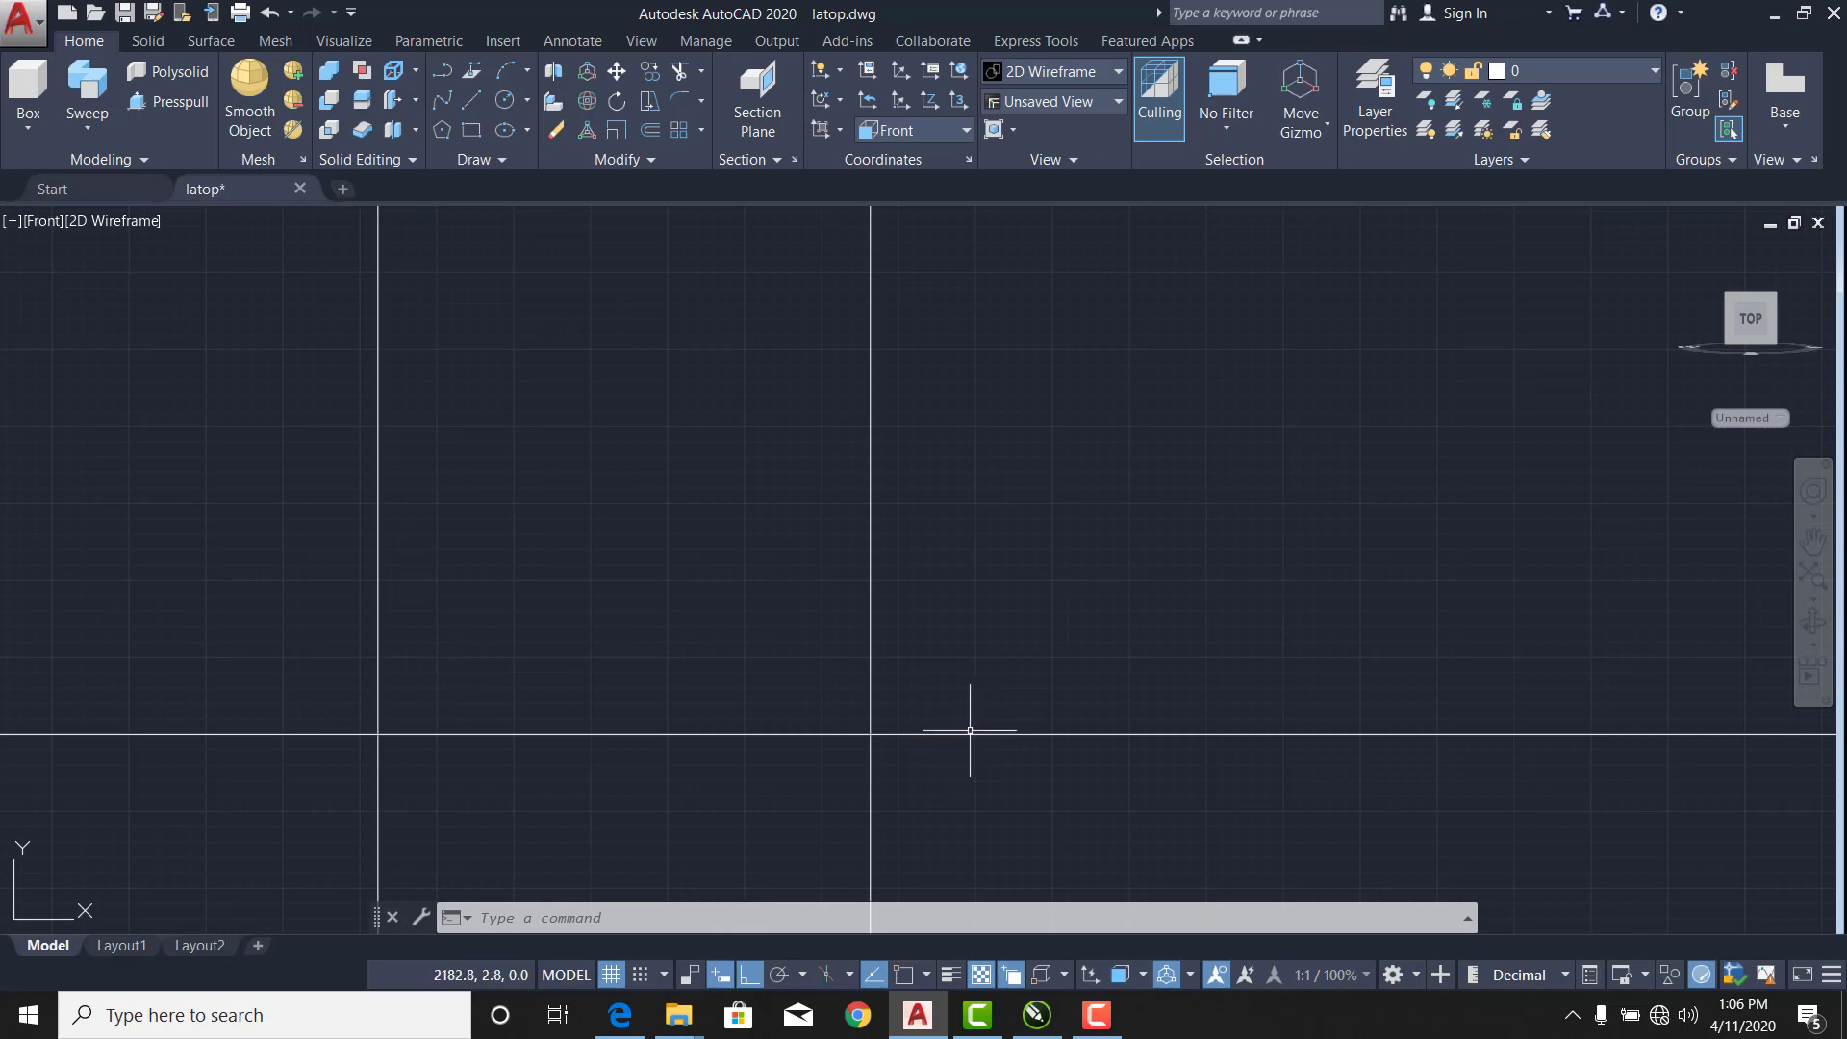
{"action": "left_click", "coordinate": [970, 733]}
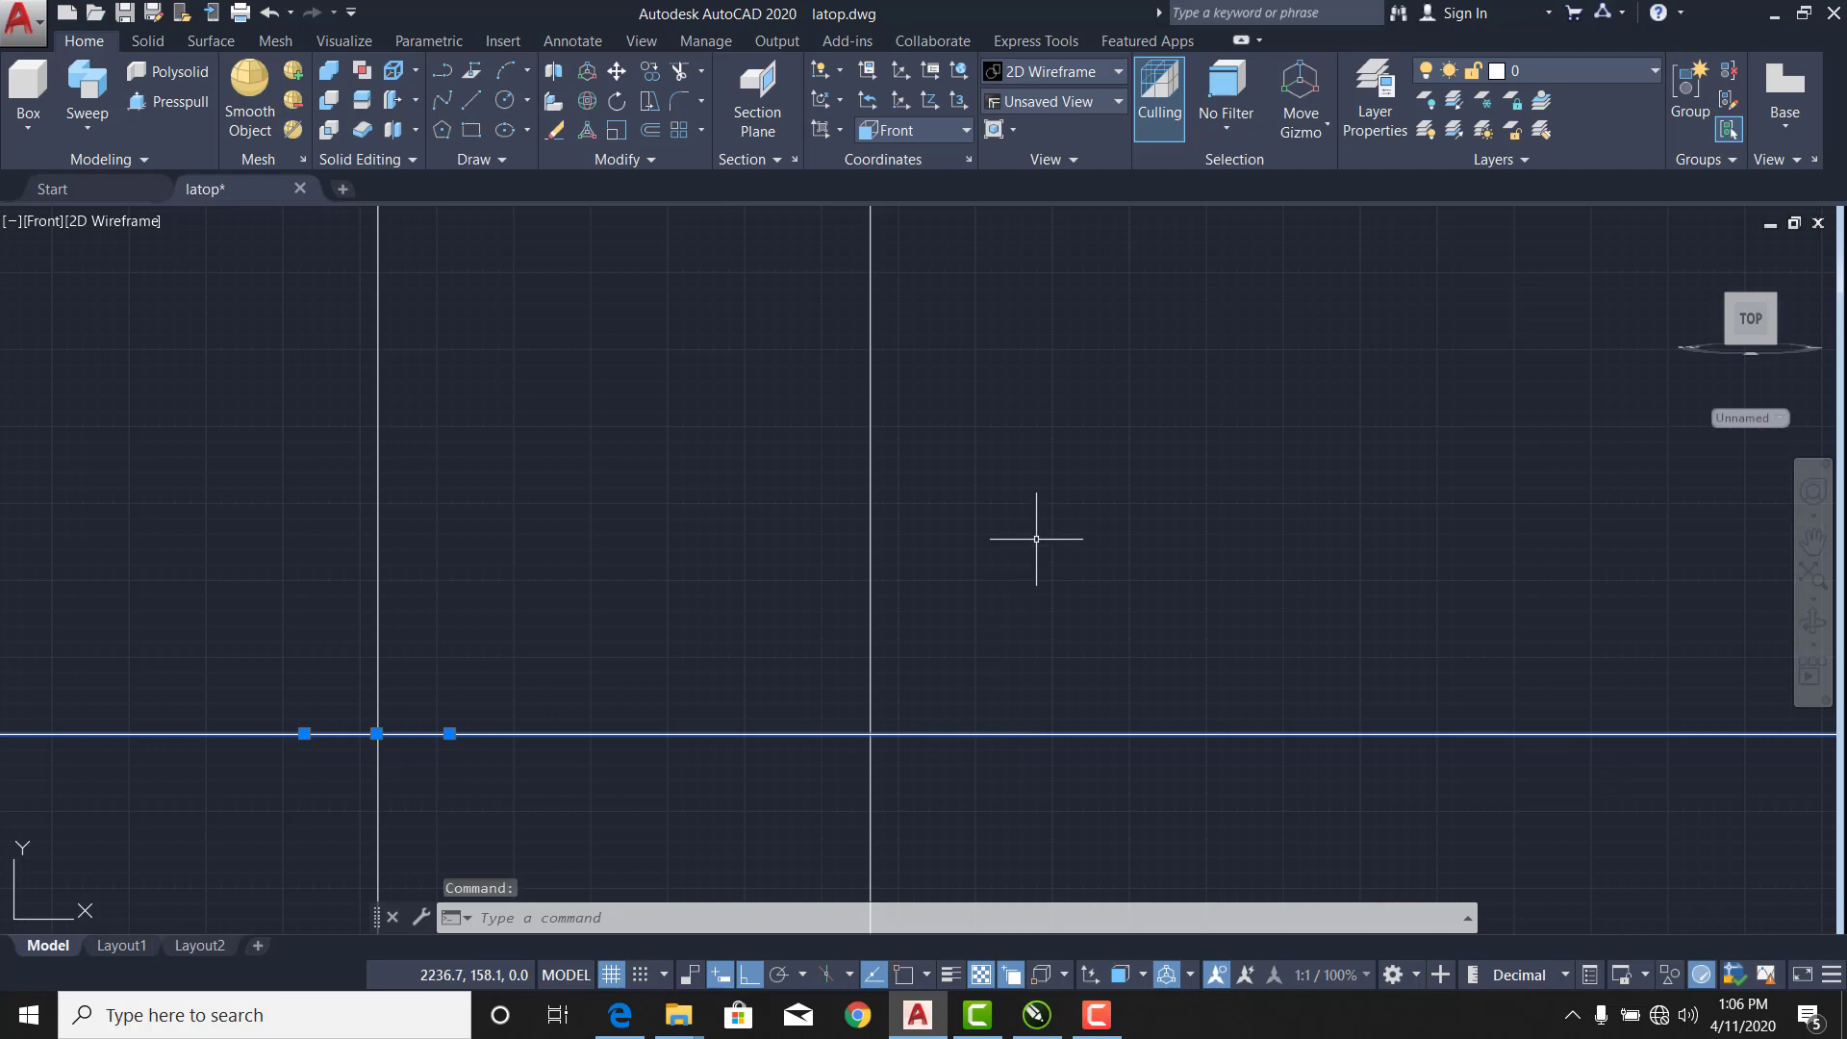
{"action": "key", "text": "Escape"}
{"action": "key", "text": "Escape"}
Offset the horizontal construction line 300 units upward.
{"action": "type", "text": "O"}
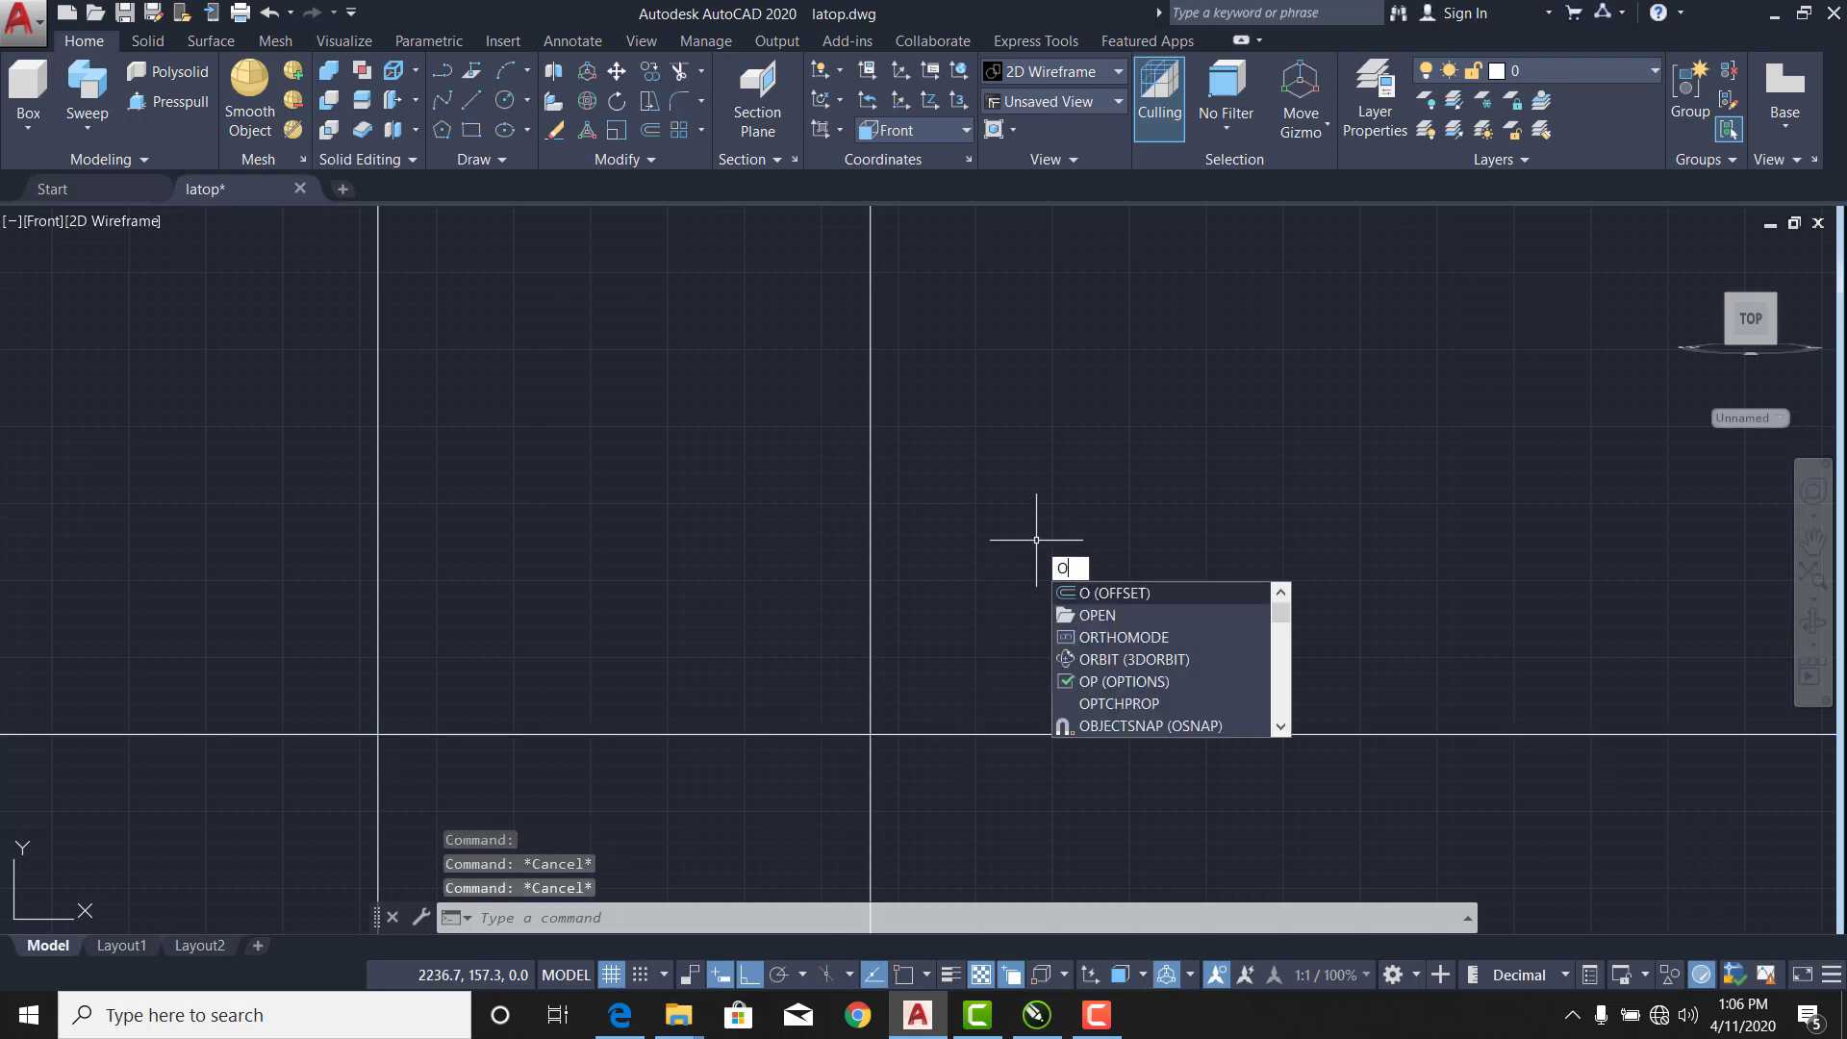
{"action": "left_click", "coordinate": [1116, 594]}
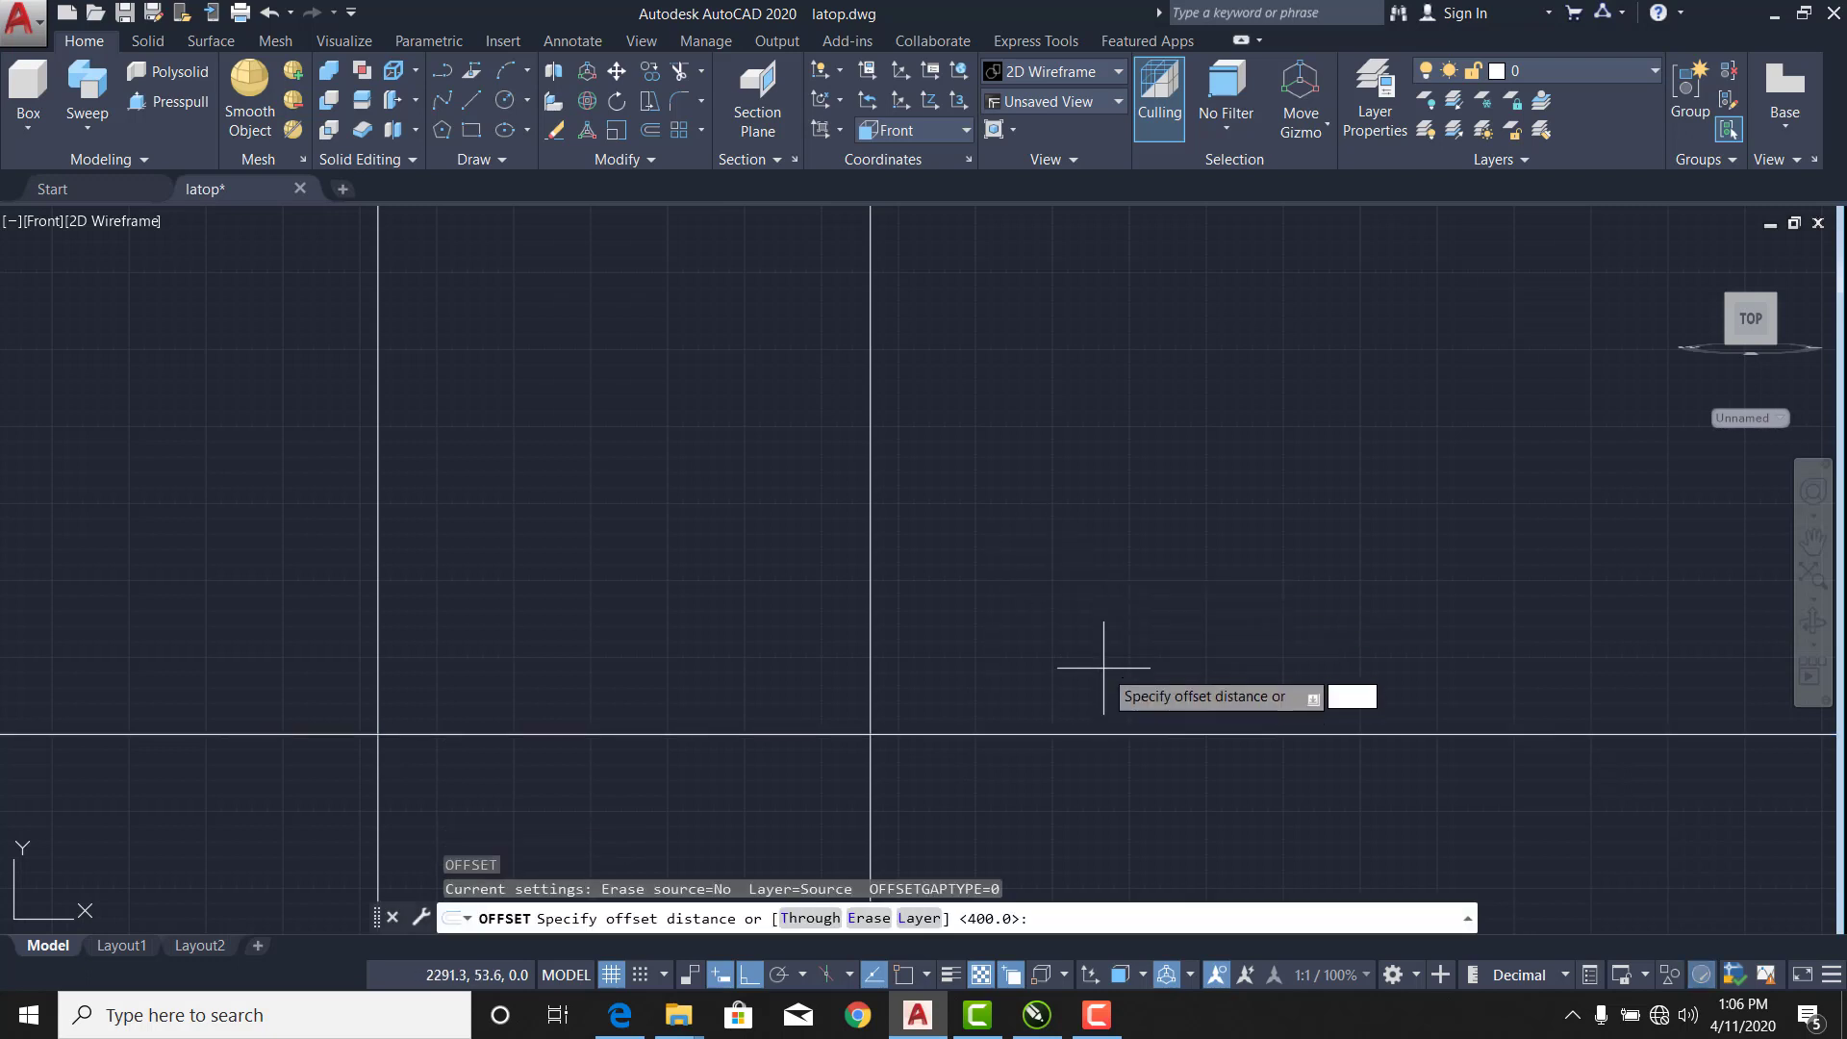
{"action": "type", "text": "3"}
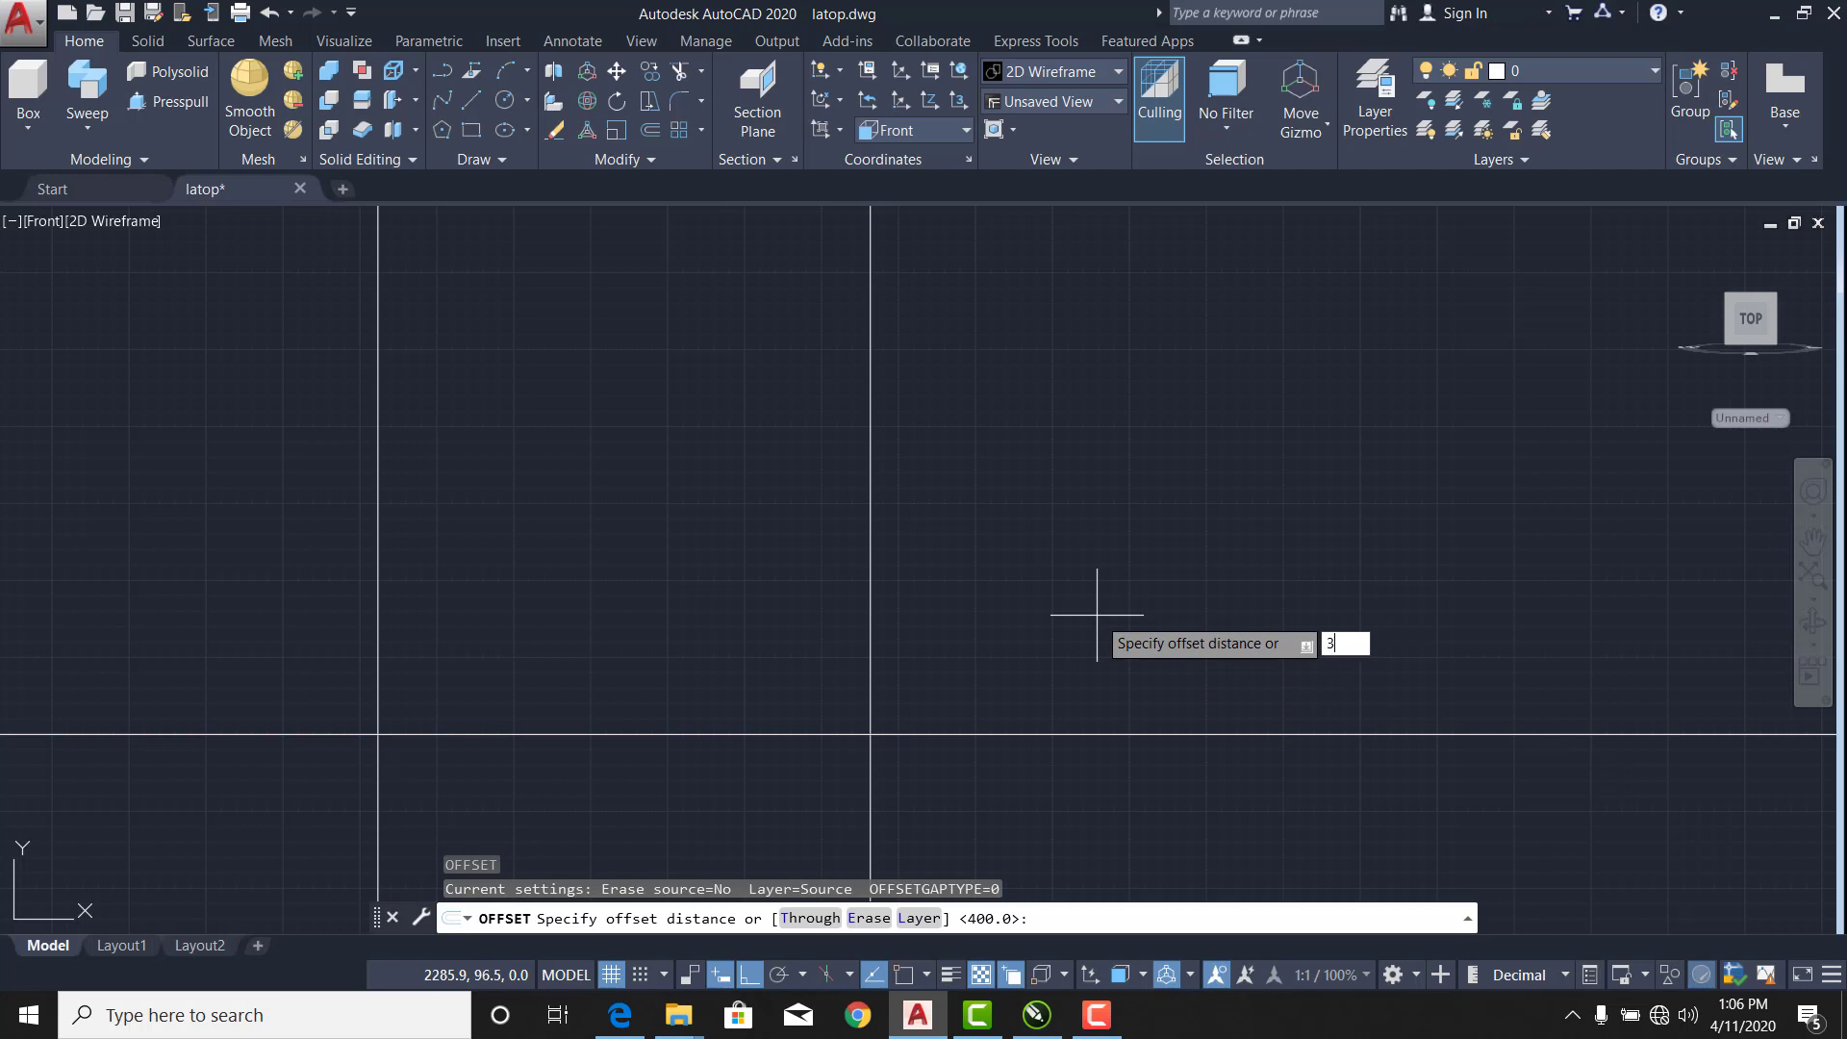
{"action": "type", "text": "00"}
{"action": "key", "text": "Return"}
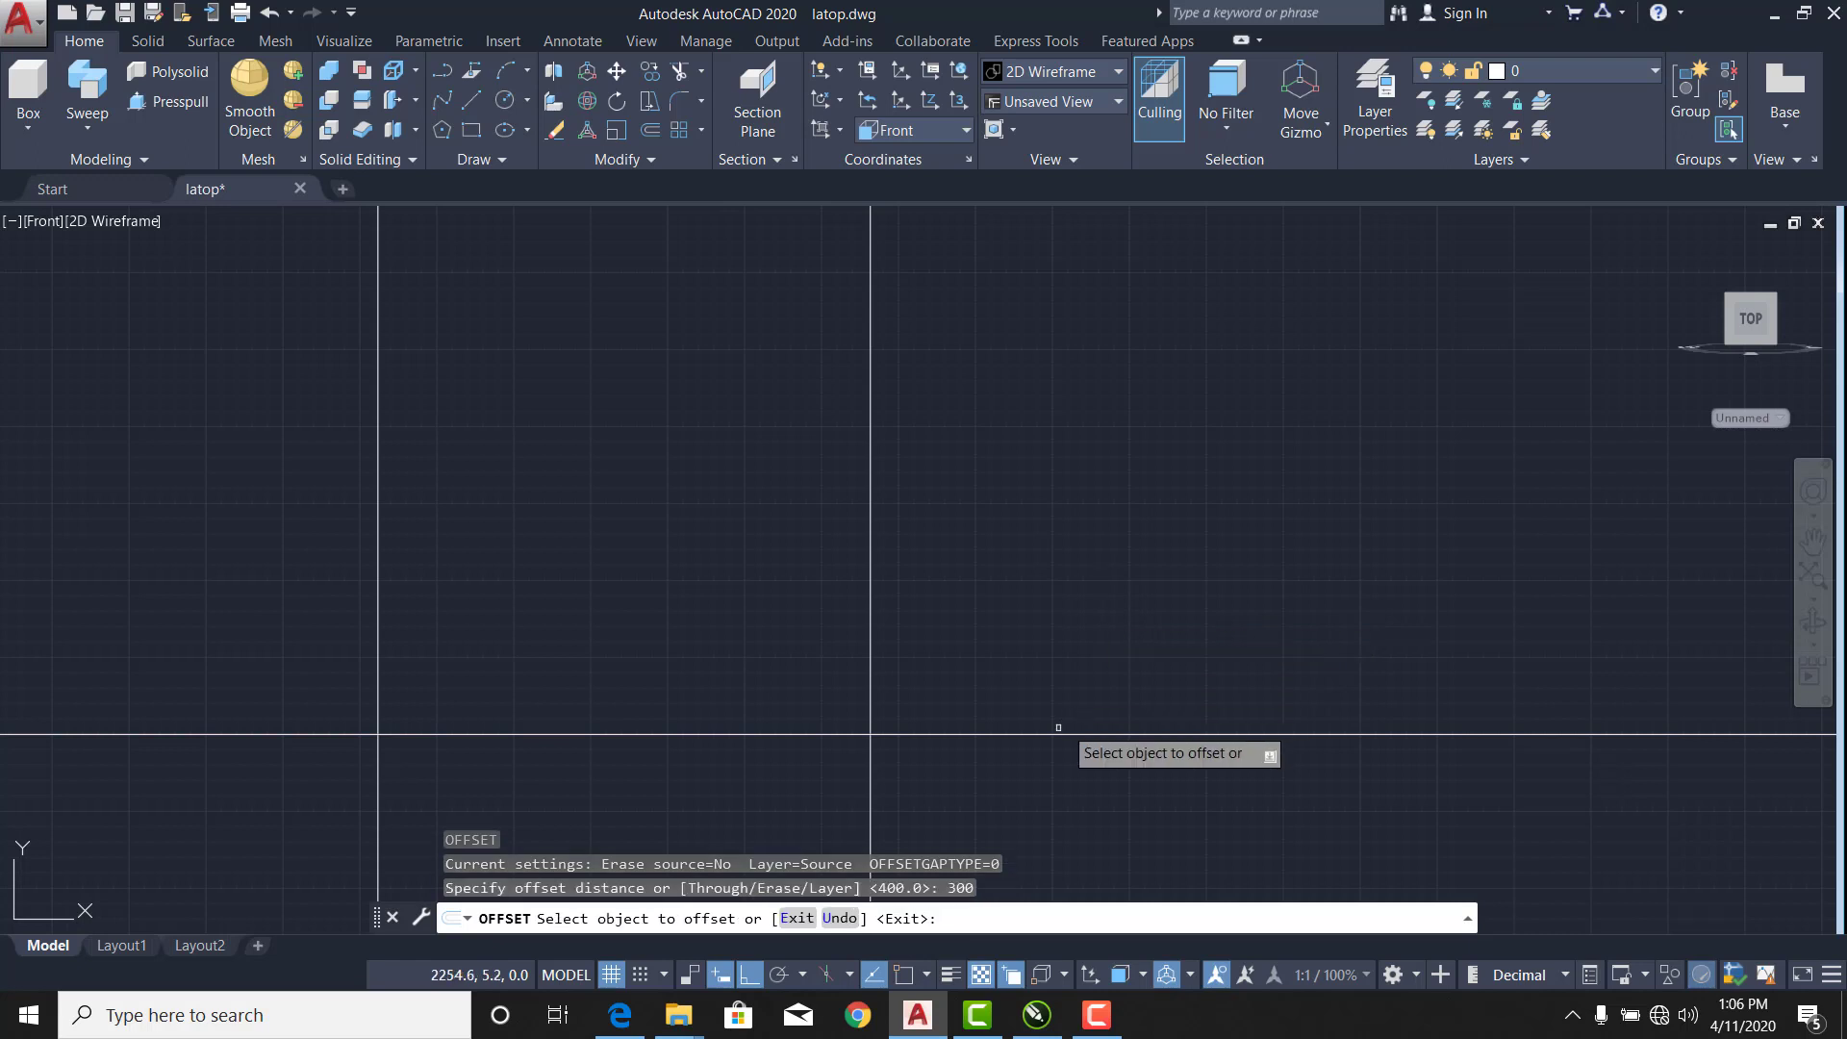
{"action": "left_click", "coordinate": [1058, 735]}
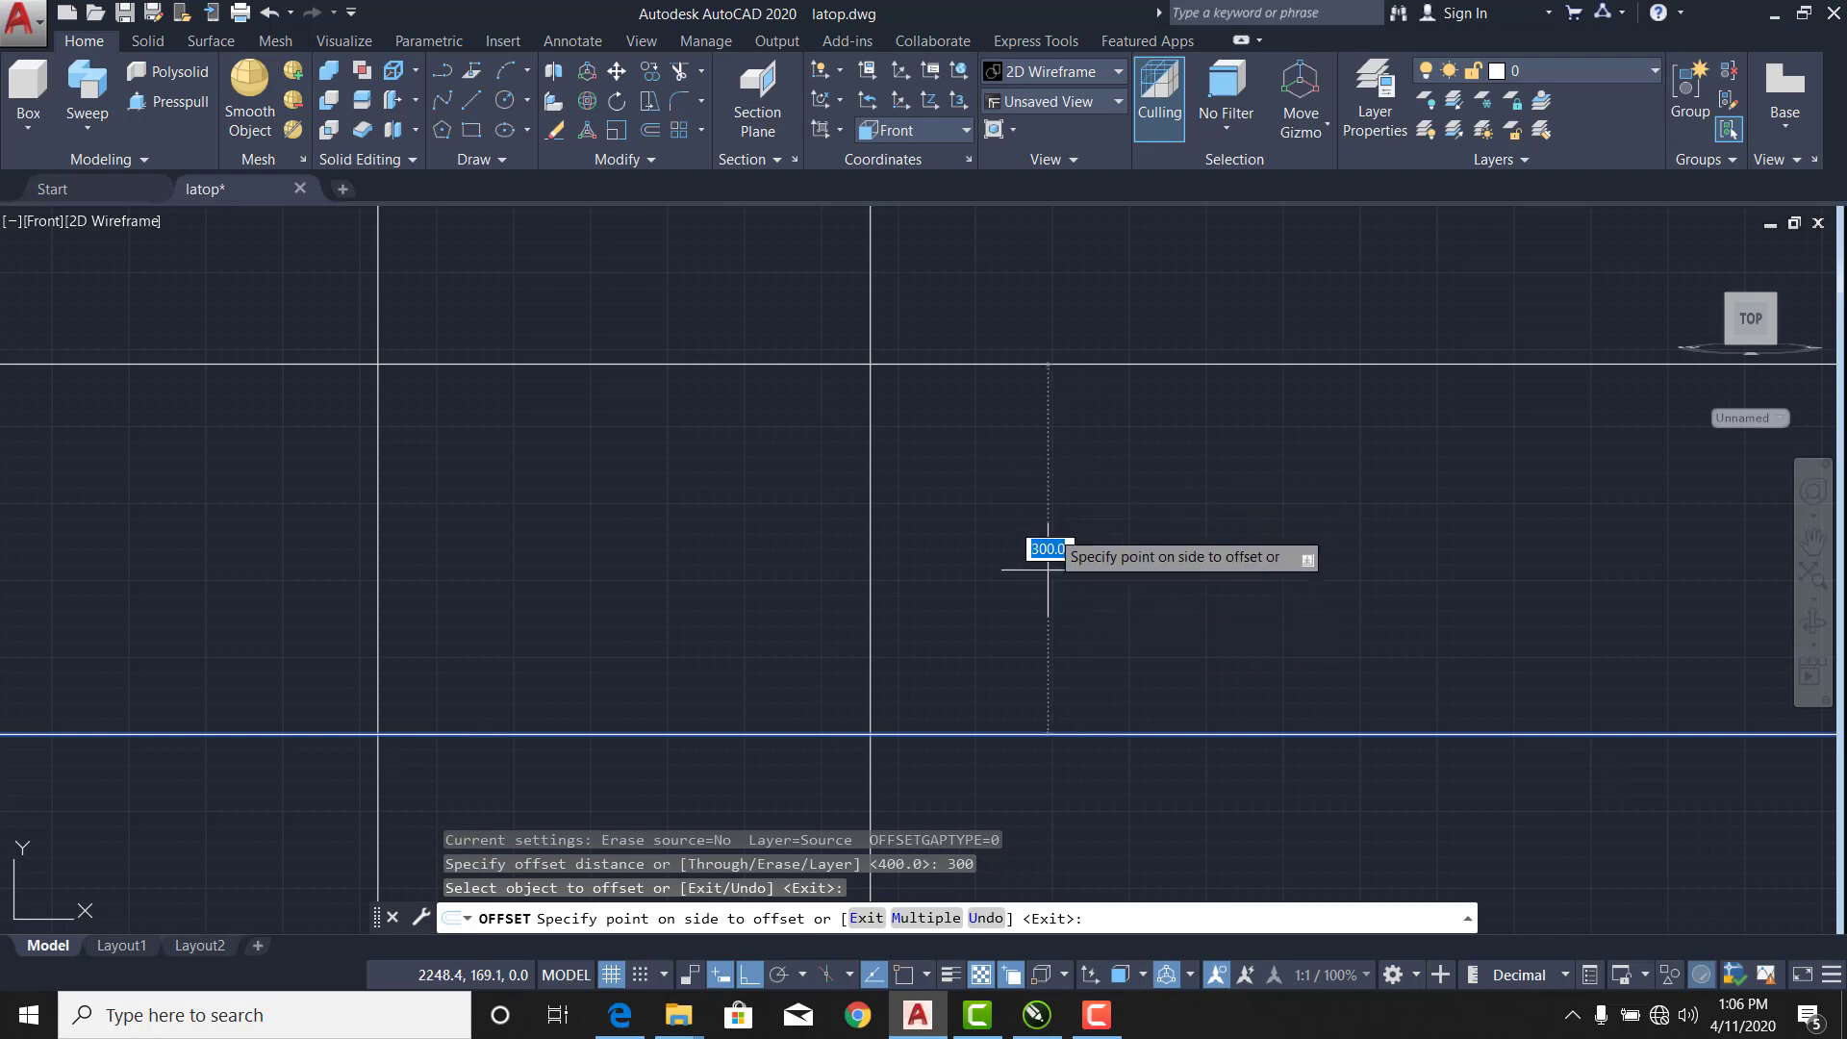
{"action": "left_click", "coordinate": [1049, 441]}
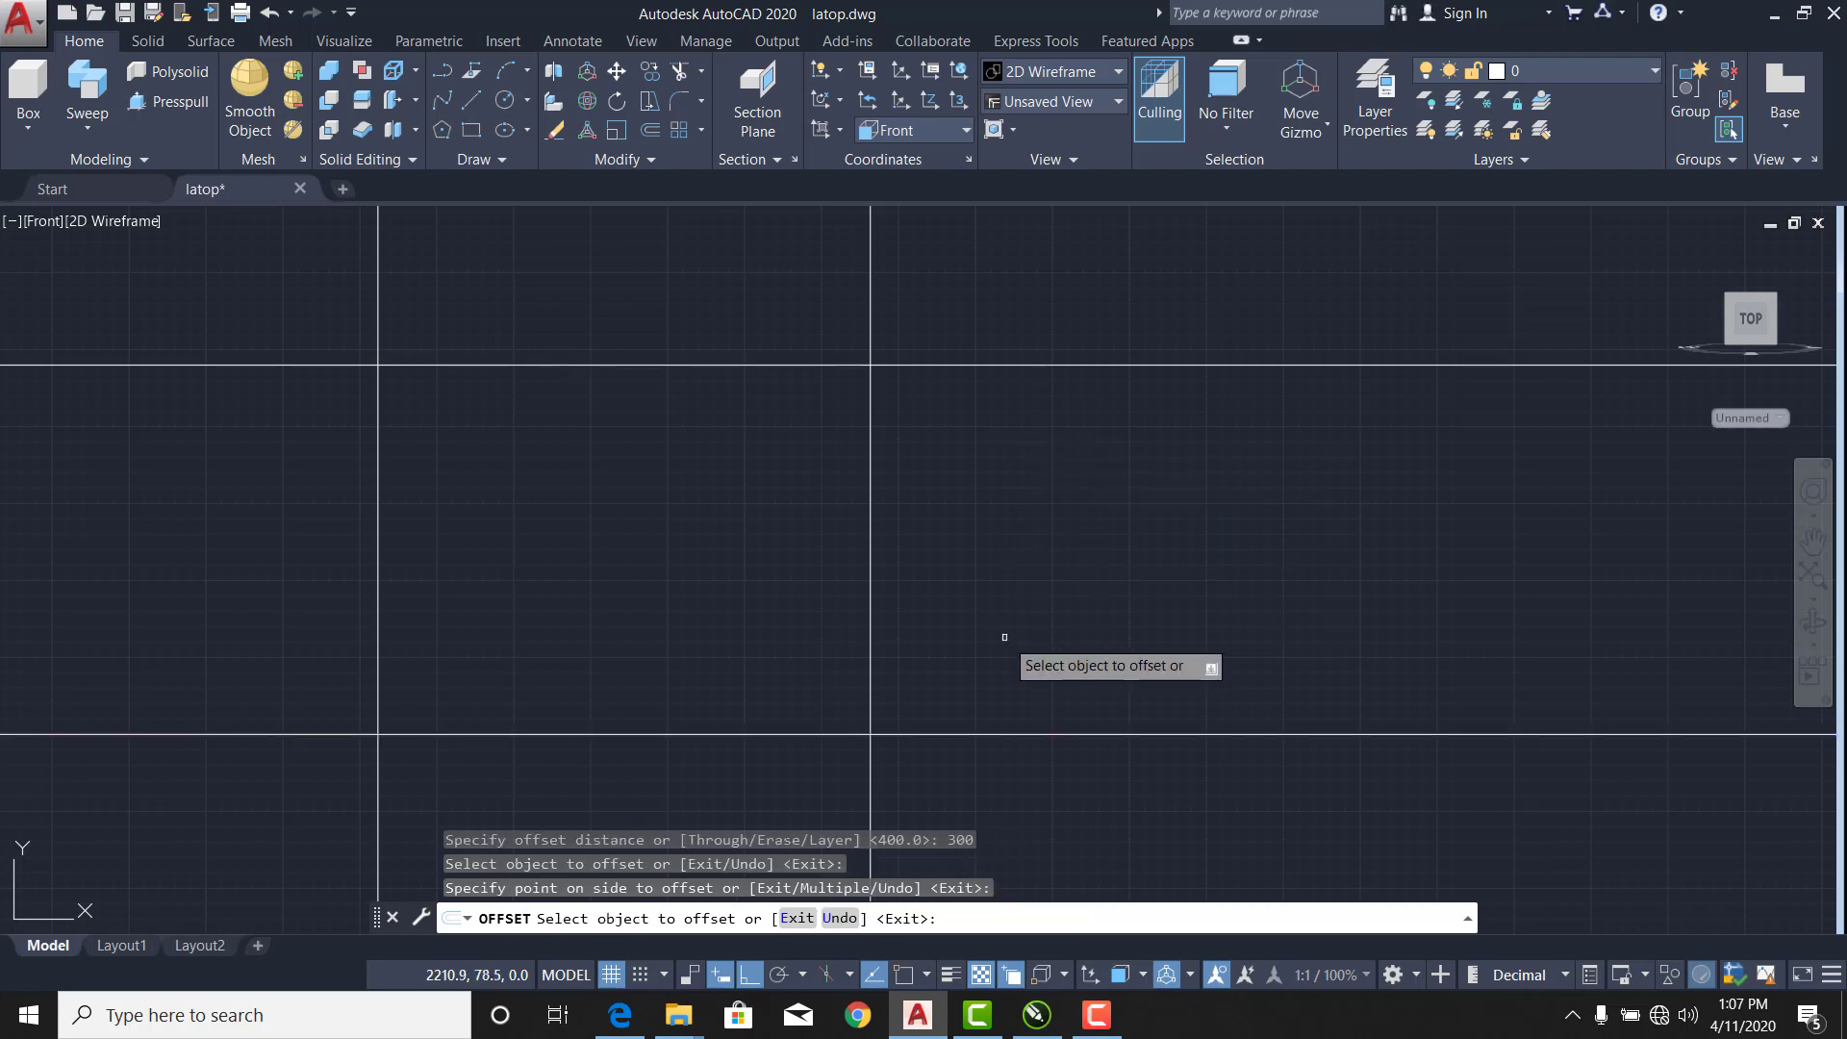
{"action": "type", "text": "o"}
{"action": "key", "text": "Escape"}
{"action": "key", "text": "Escape"}
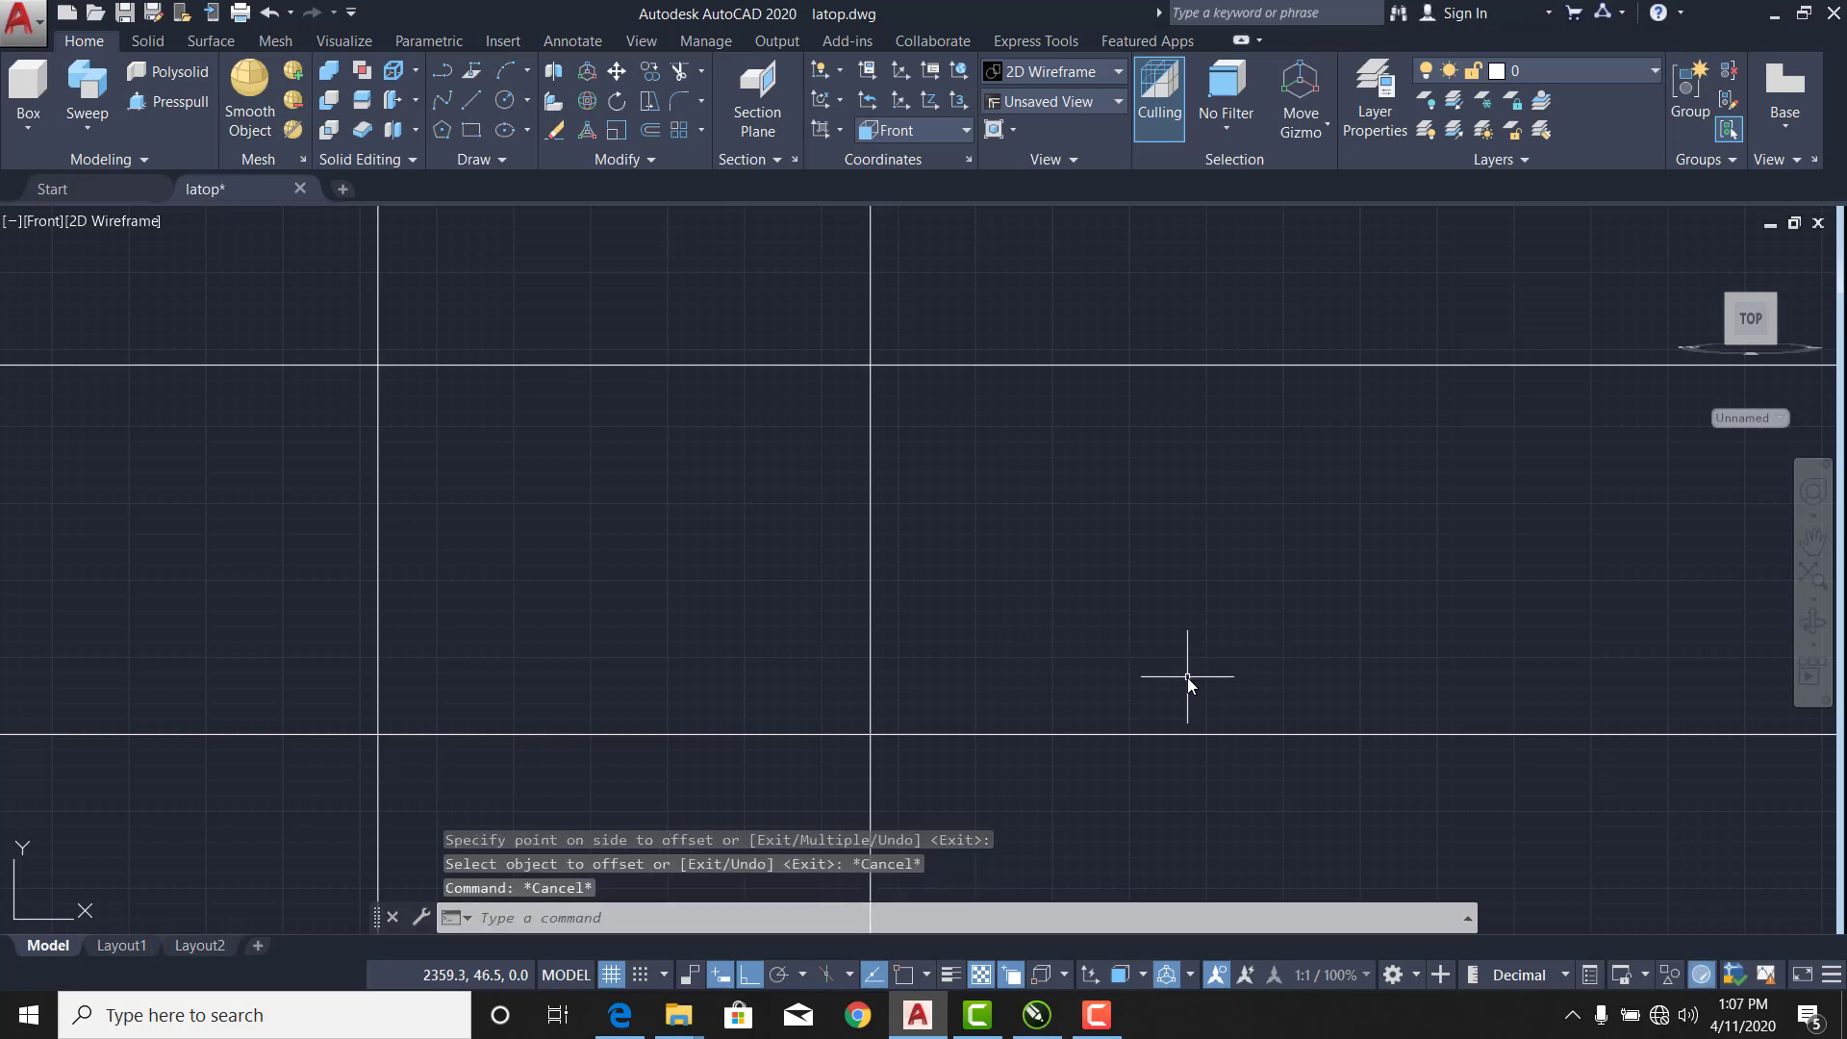
Offset the lowest horizontal construction line 150 units upward, between the two existing horizontal lines.
{"action": "type", "text": "of"}
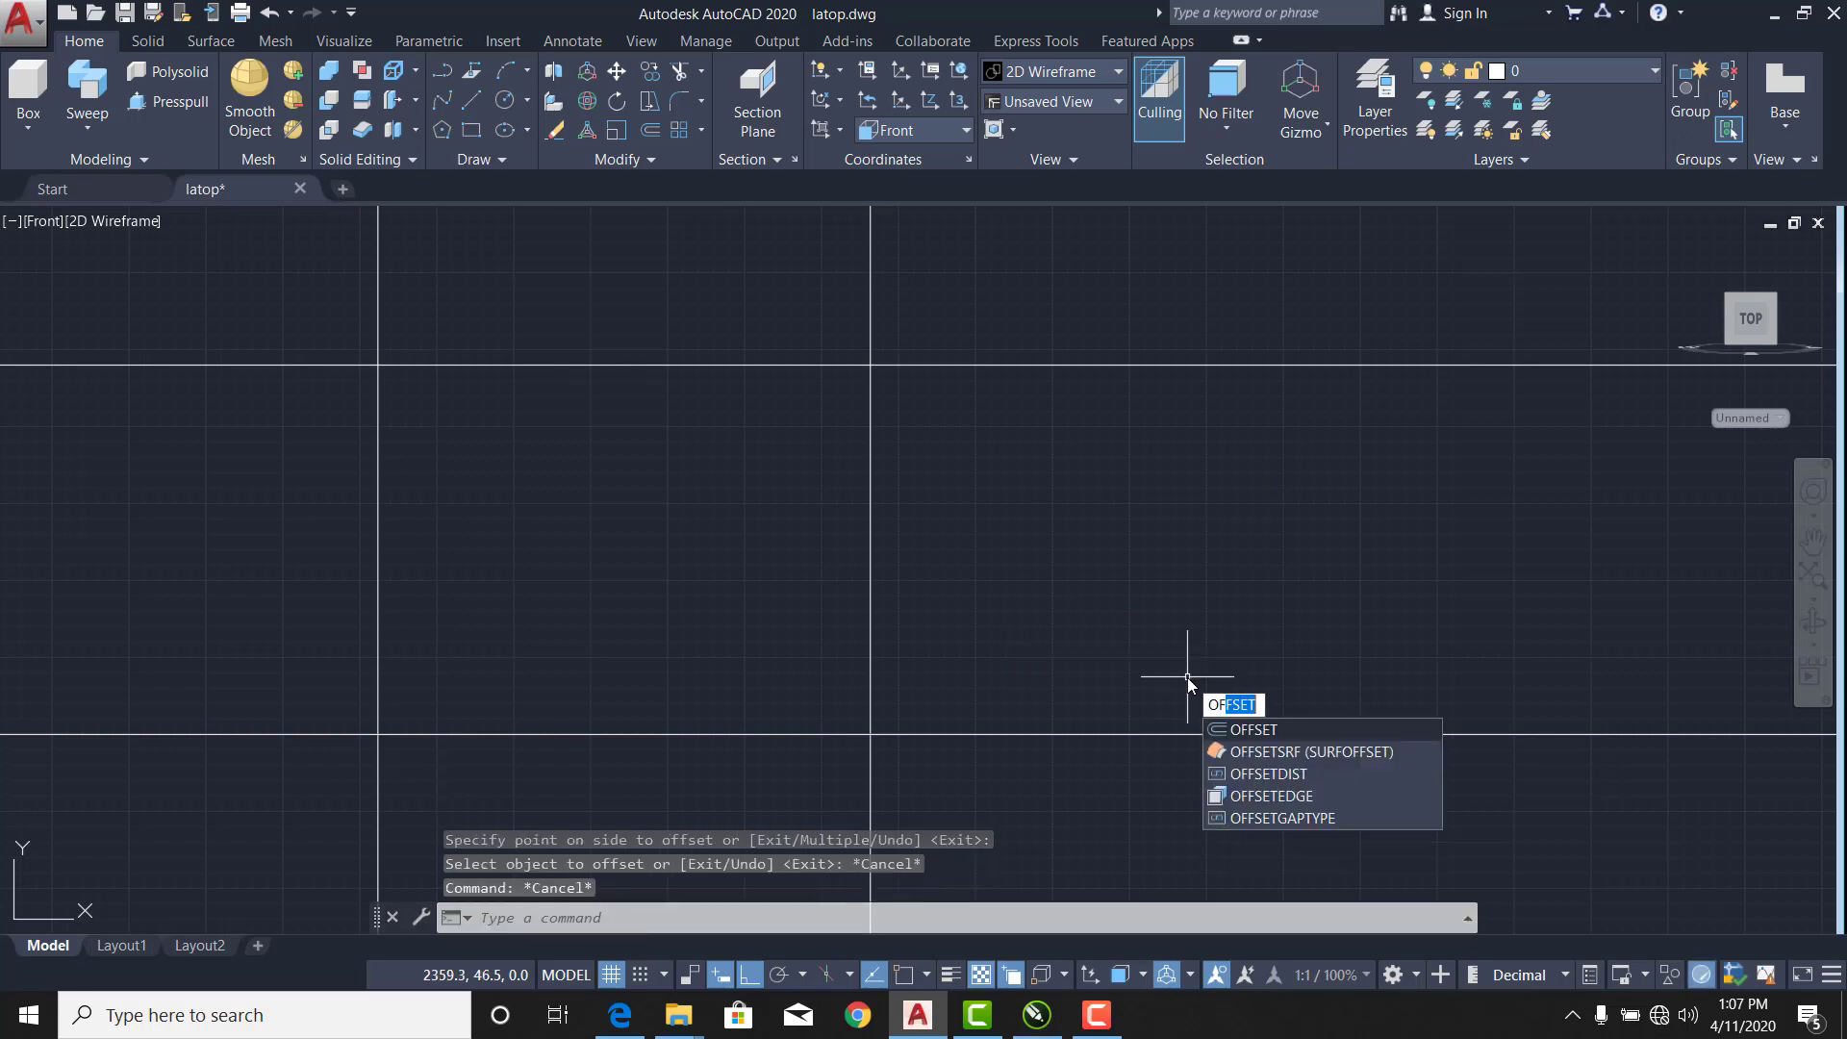
{"action": "key", "text": "Return"}
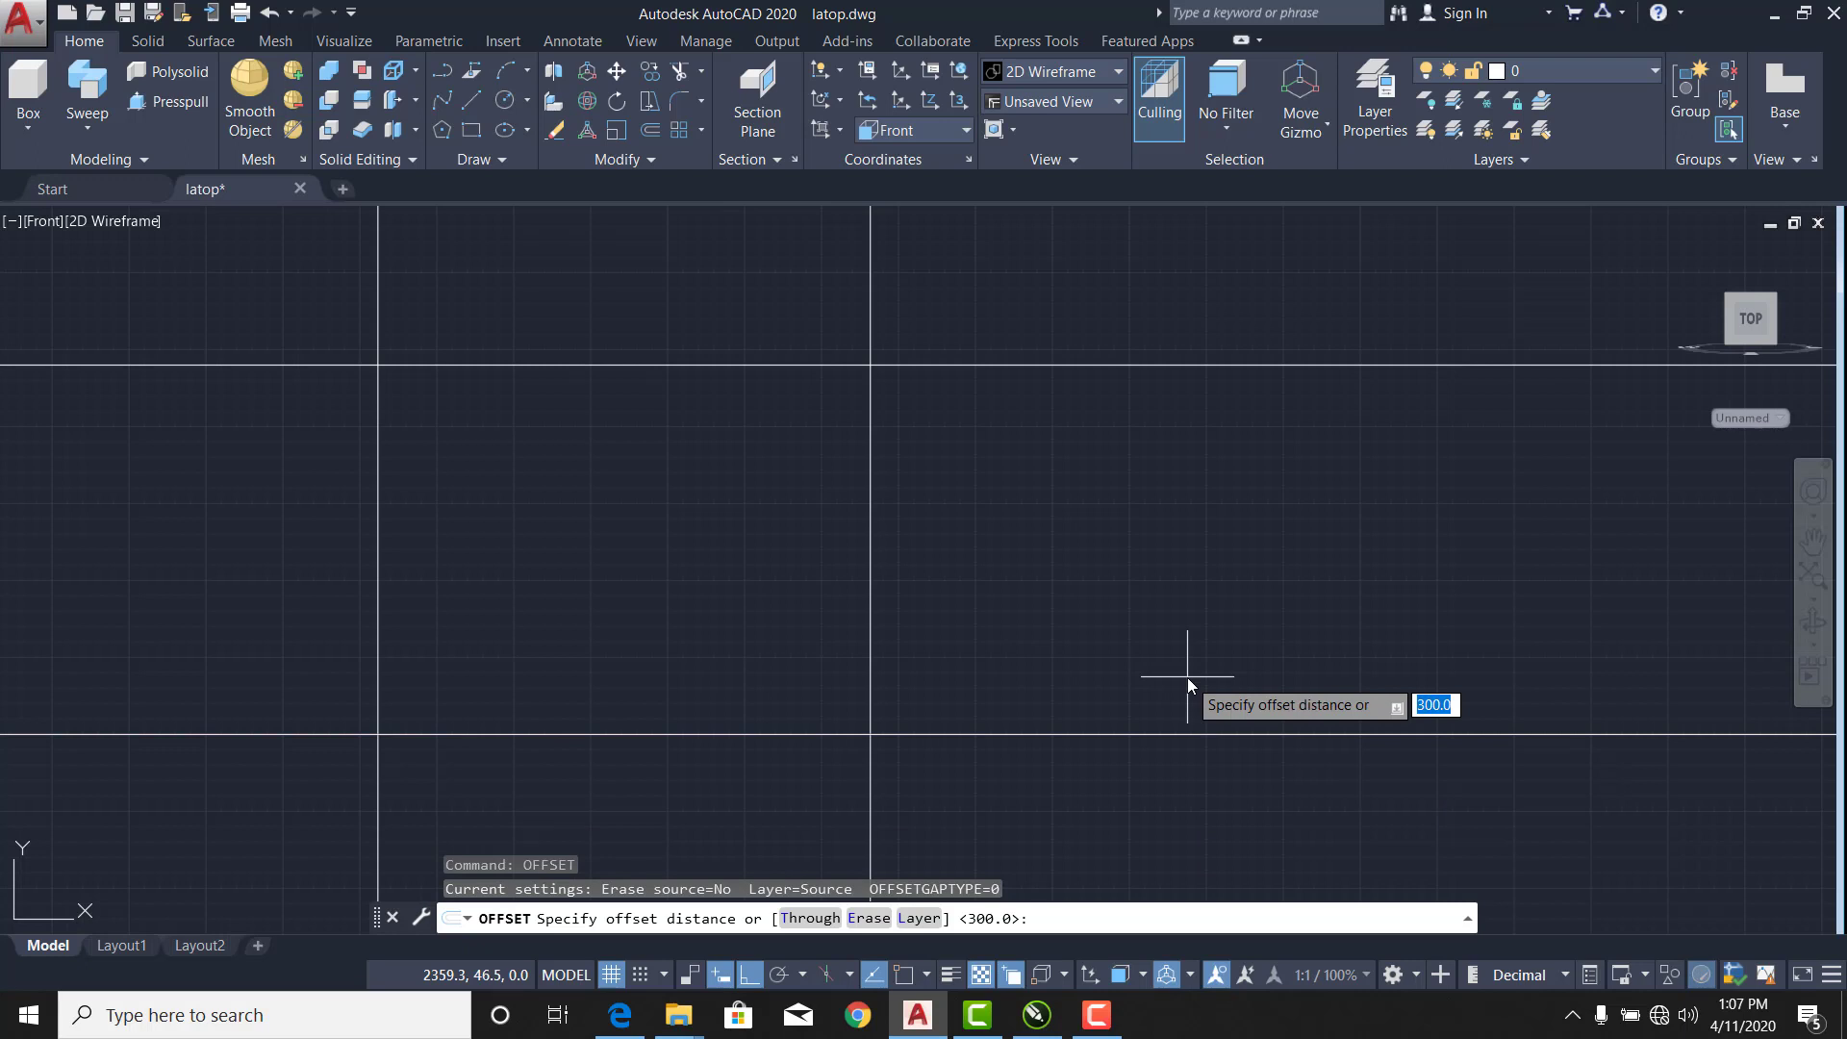
{"action": "type", "text": "150"}
{"action": "key", "text": "Return"}
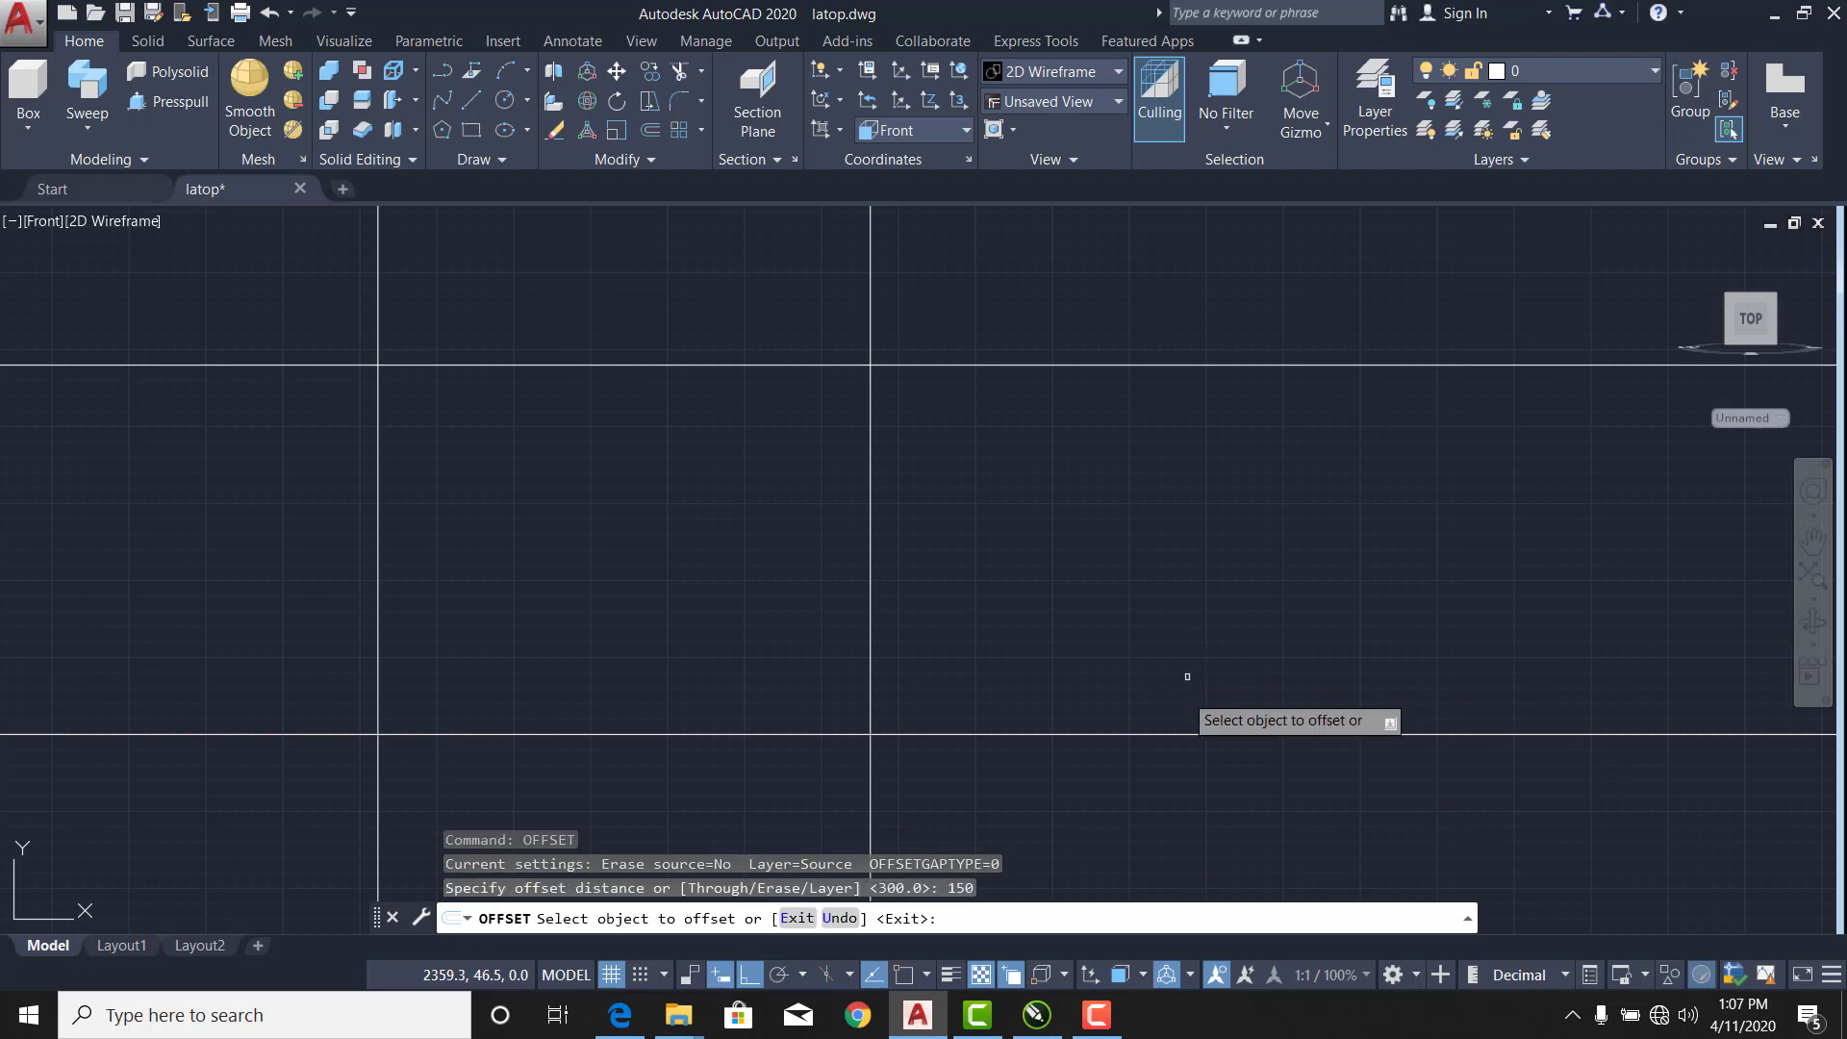
{"action": "left_click", "coordinate": [1134, 734]}
{"action": "left_click", "coordinate": [1112, 587]}
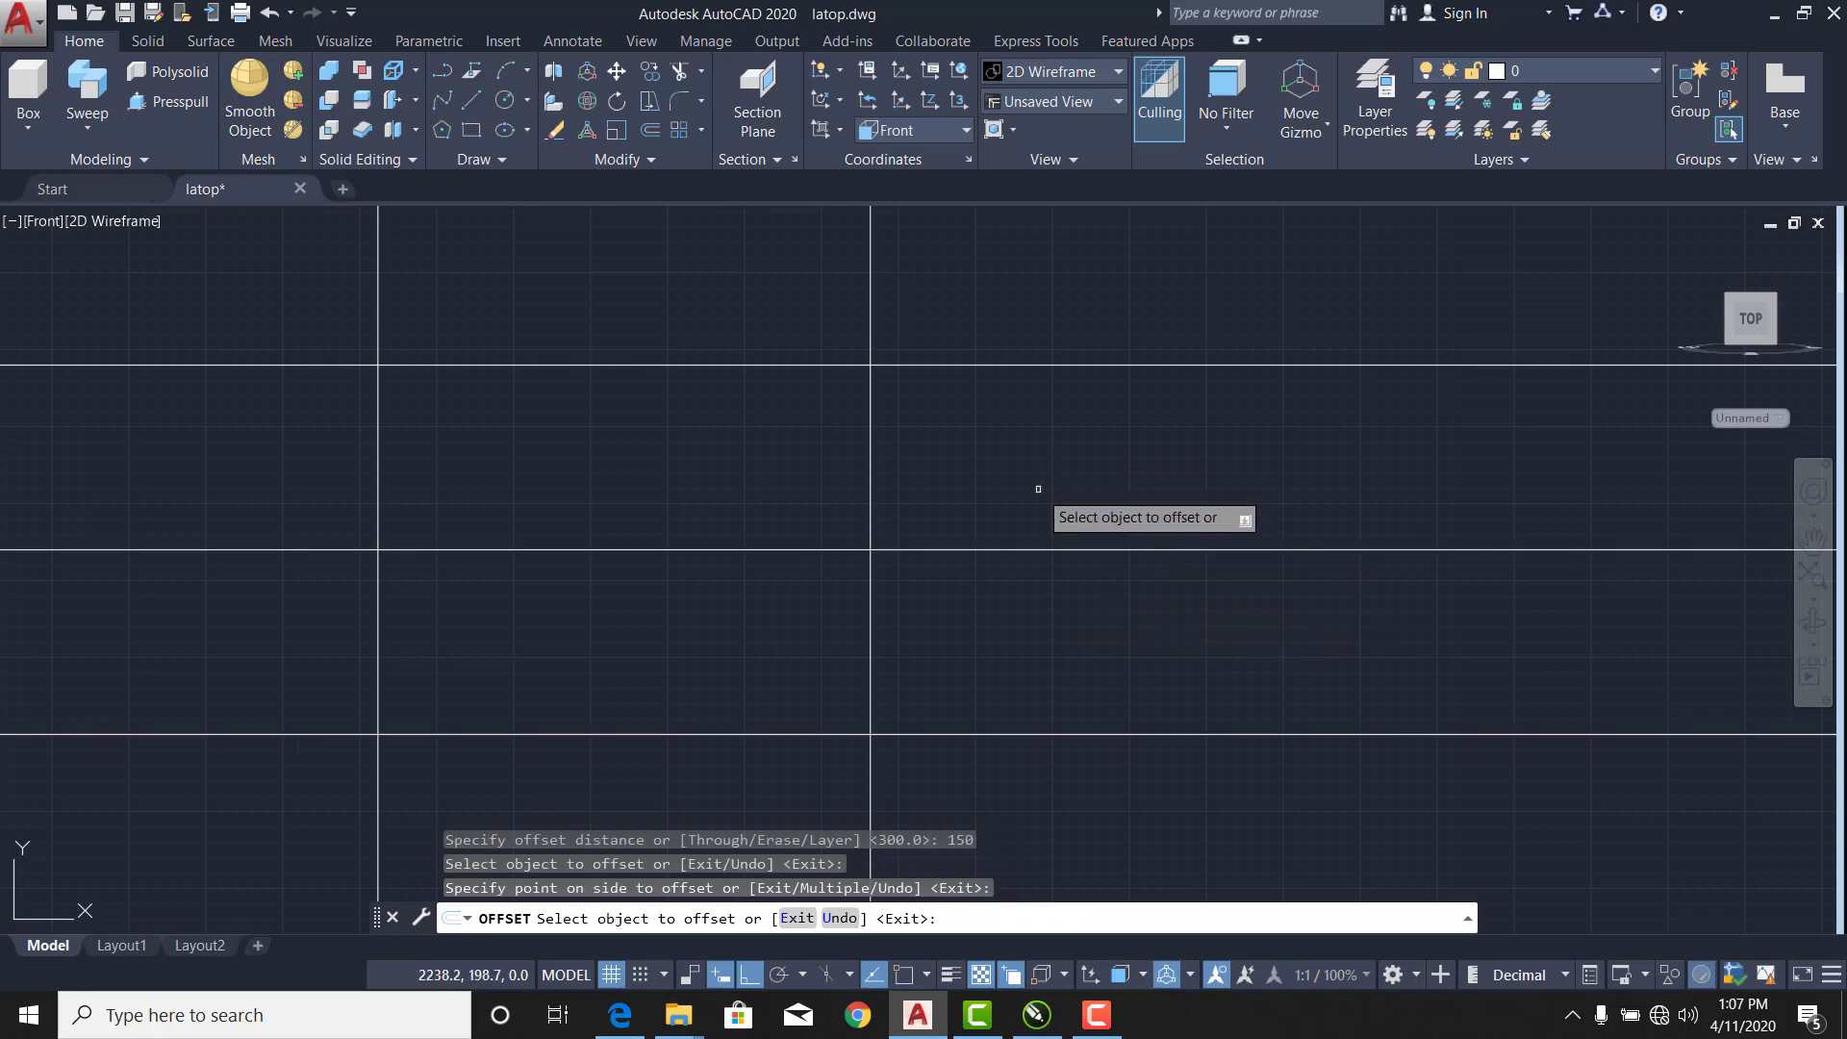
{"action": "key", "text": "Escape"}
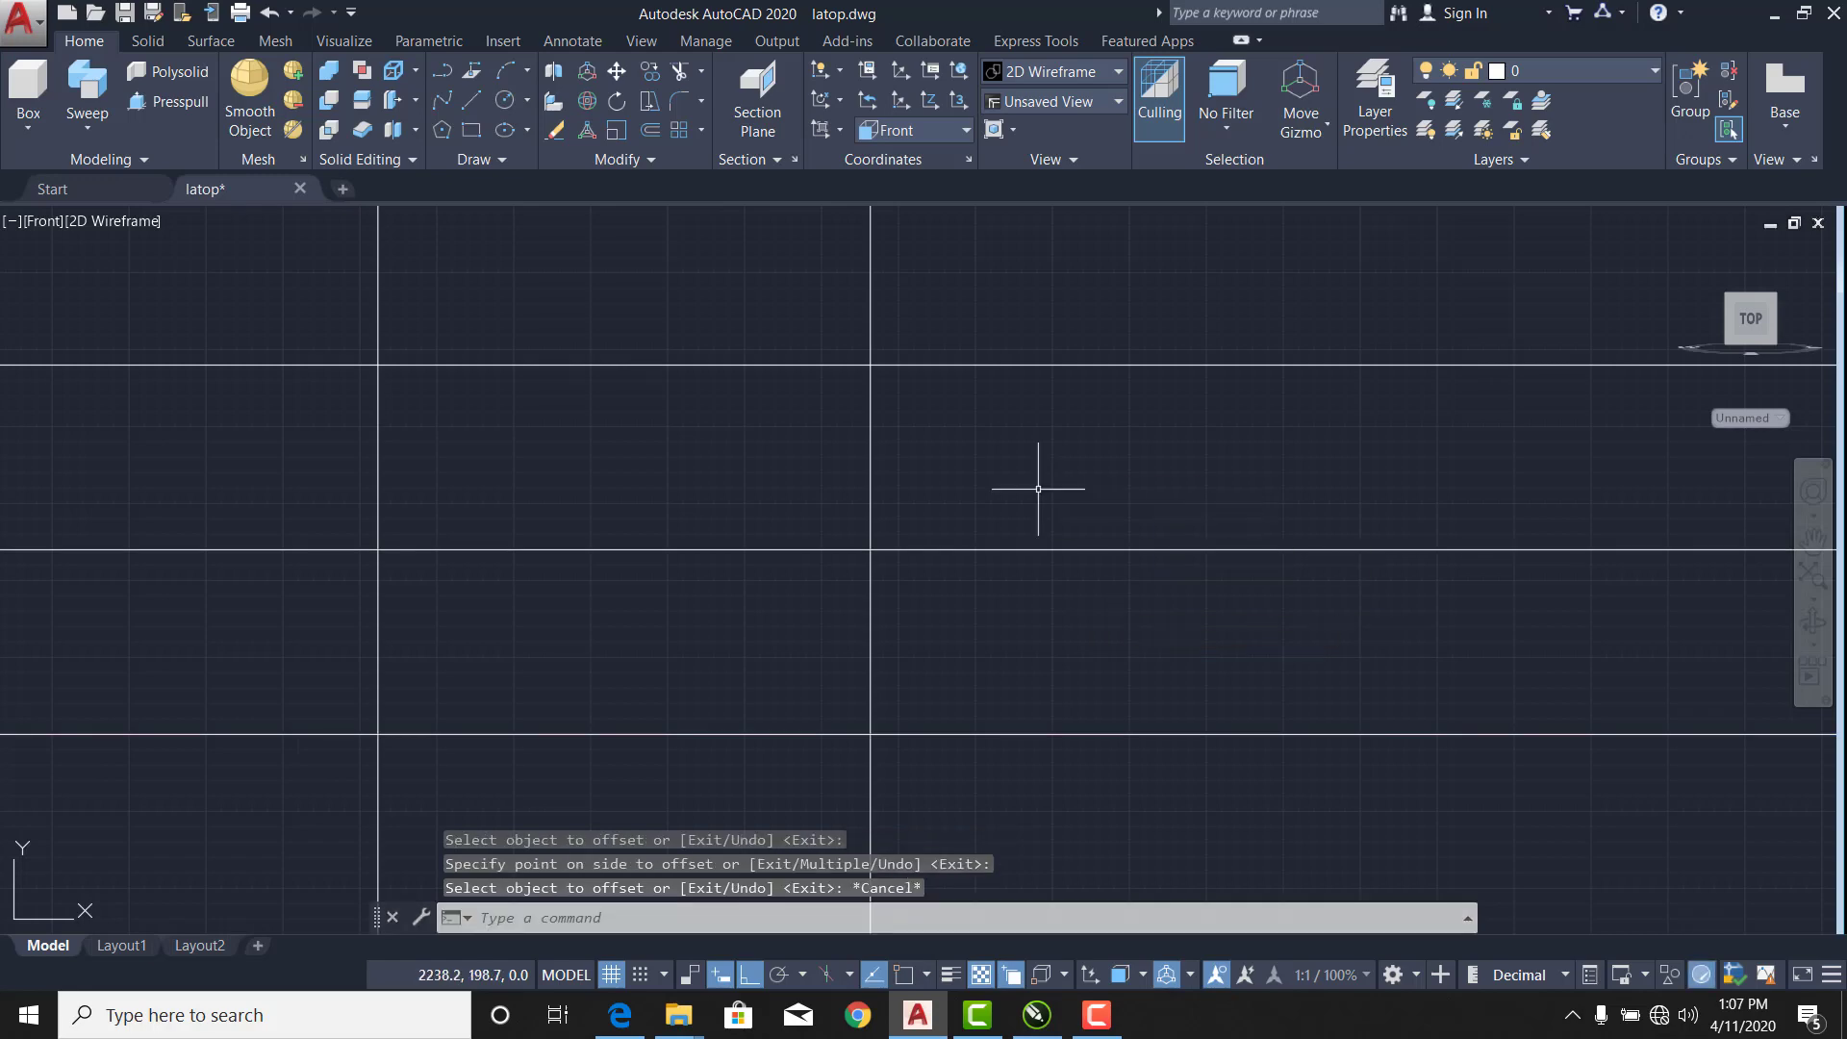
Offset the middle horizontal construction line 50 units upward.
{"action": "right_click", "coordinate": [1038, 489]}
{"action": "left_click", "coordinate": [1116, 500]}
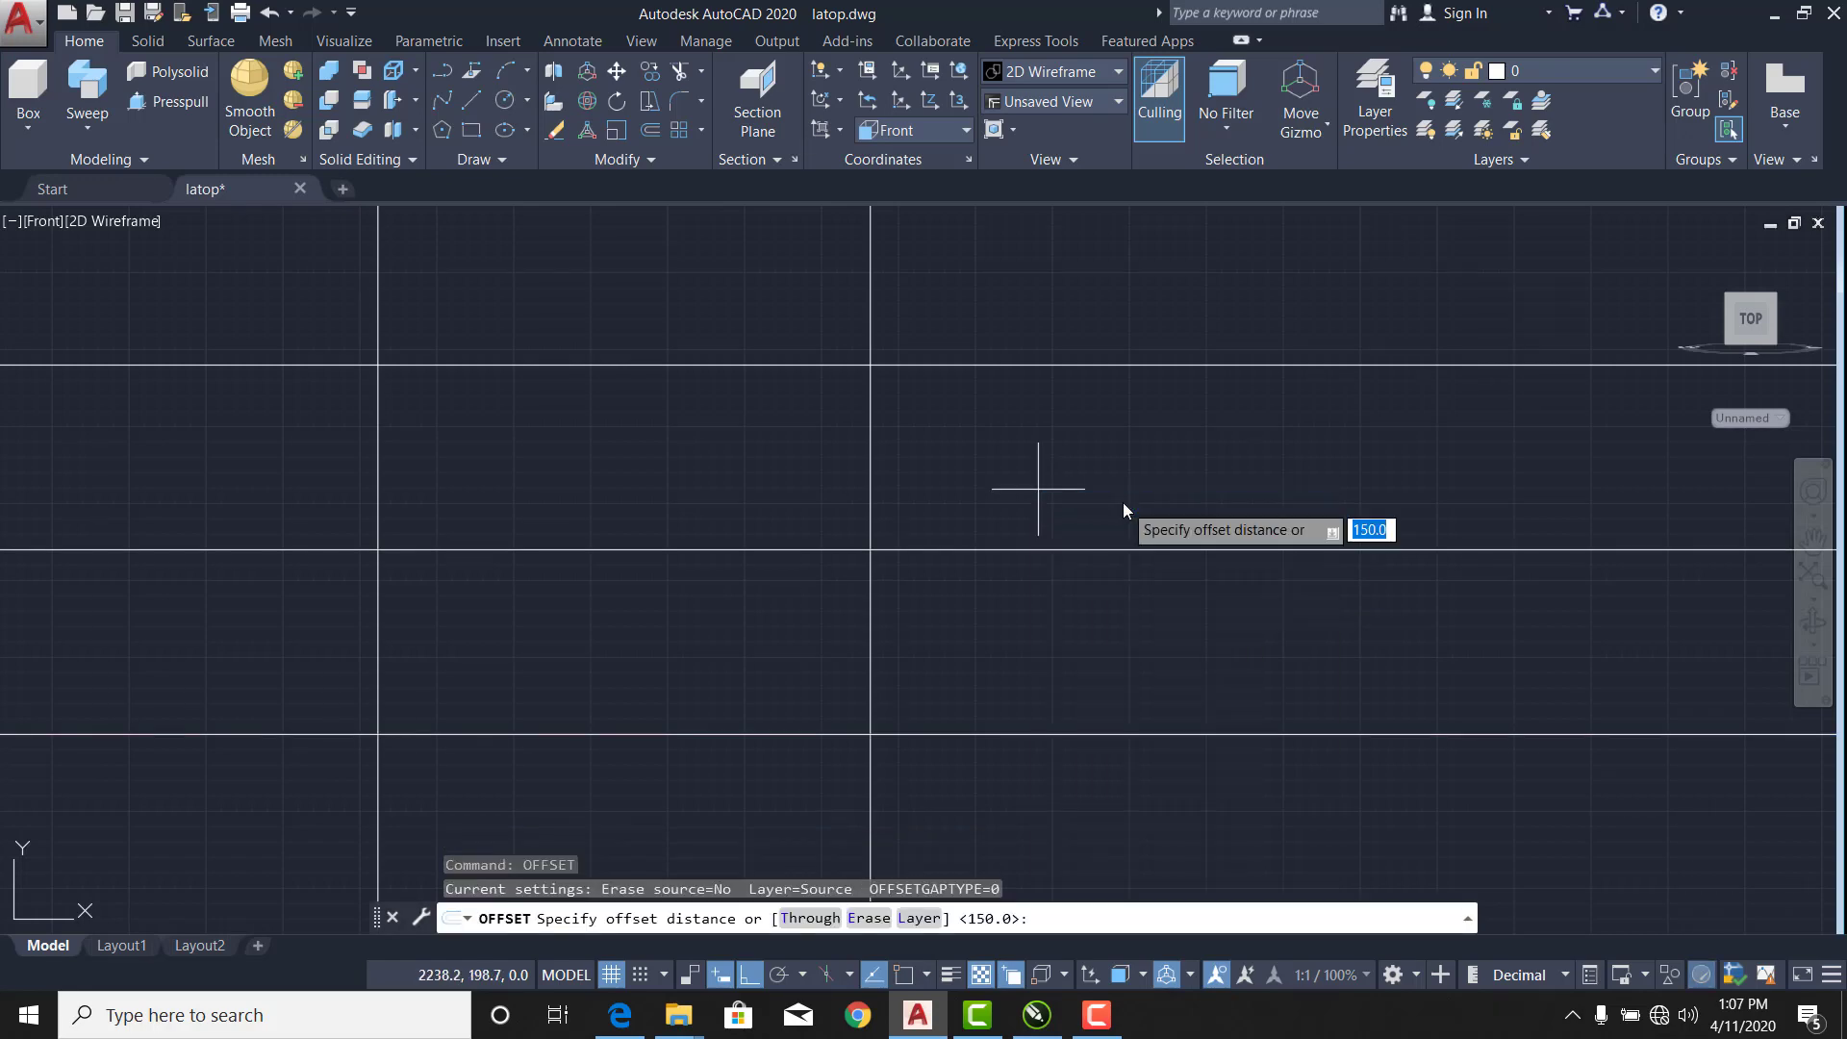
{"action": "type", "text": "50"}
{"action": "key", "text": "Return"}
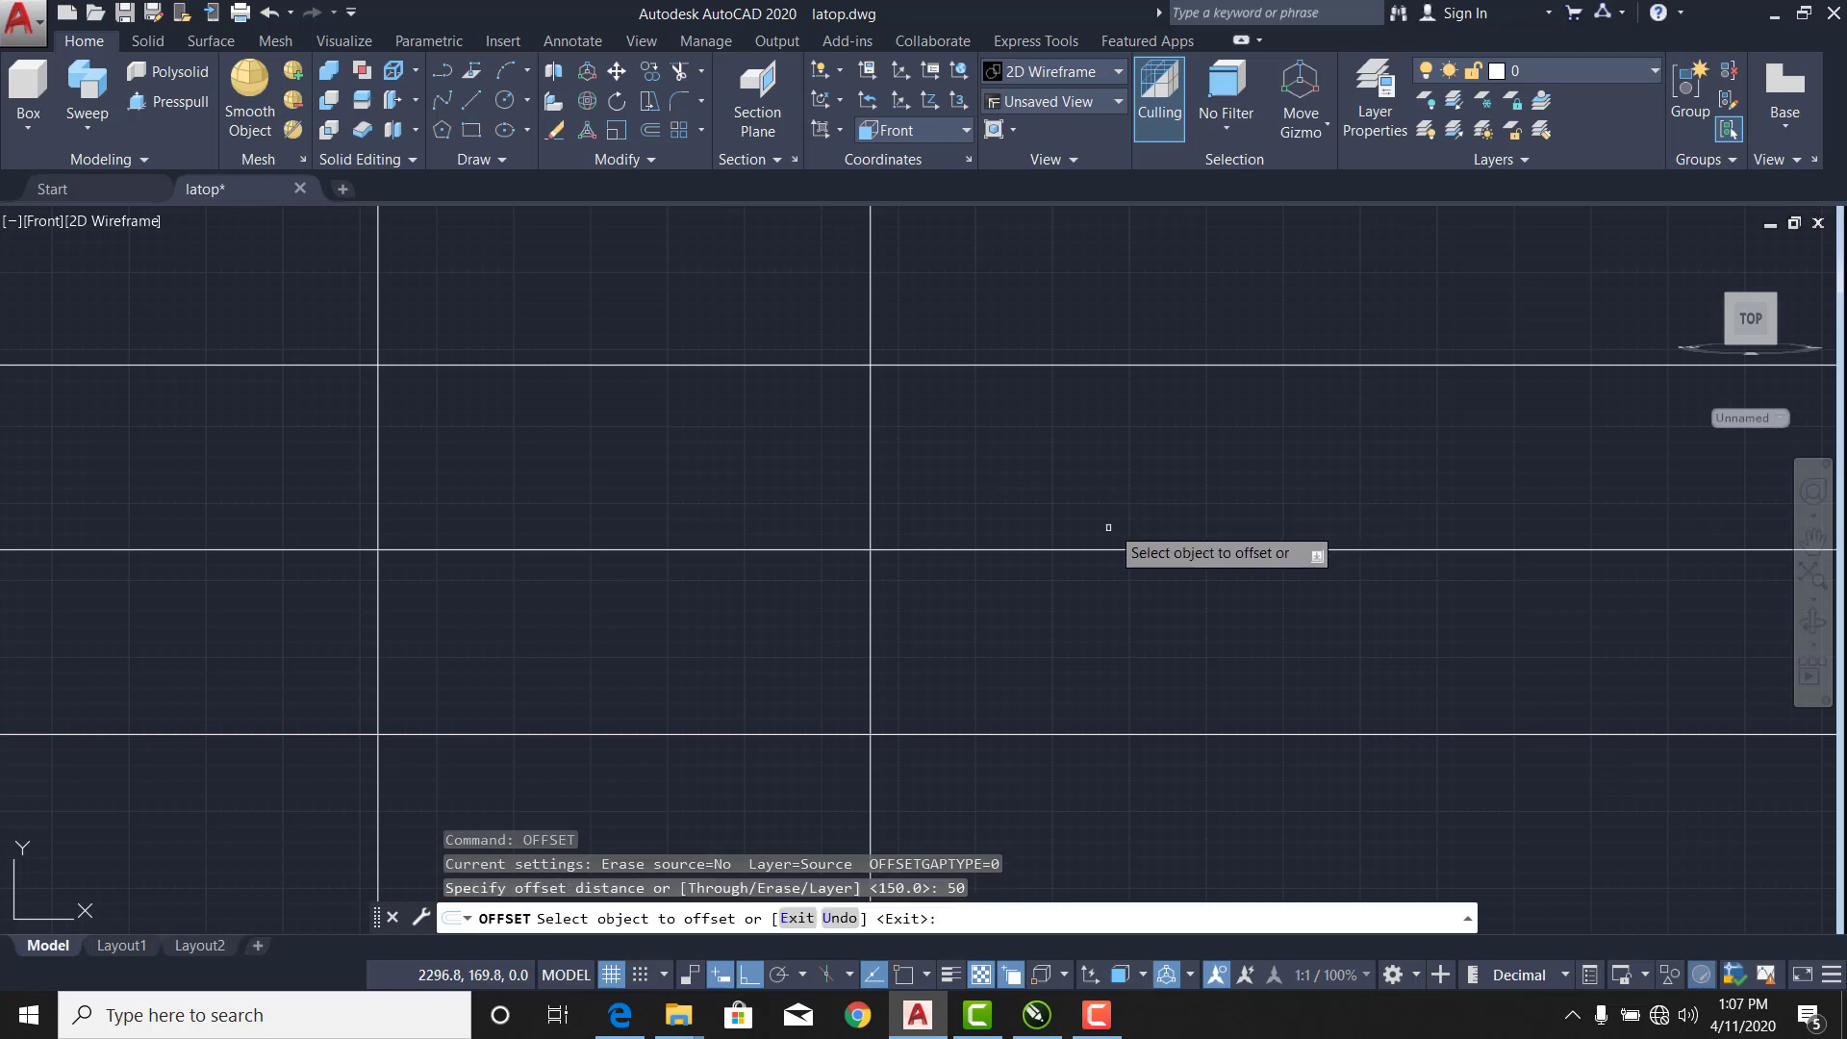
{"action": "left_click", "coordinate": [1096, 549]}
{"action": "left_click", "coordinate": [1101, 495]}
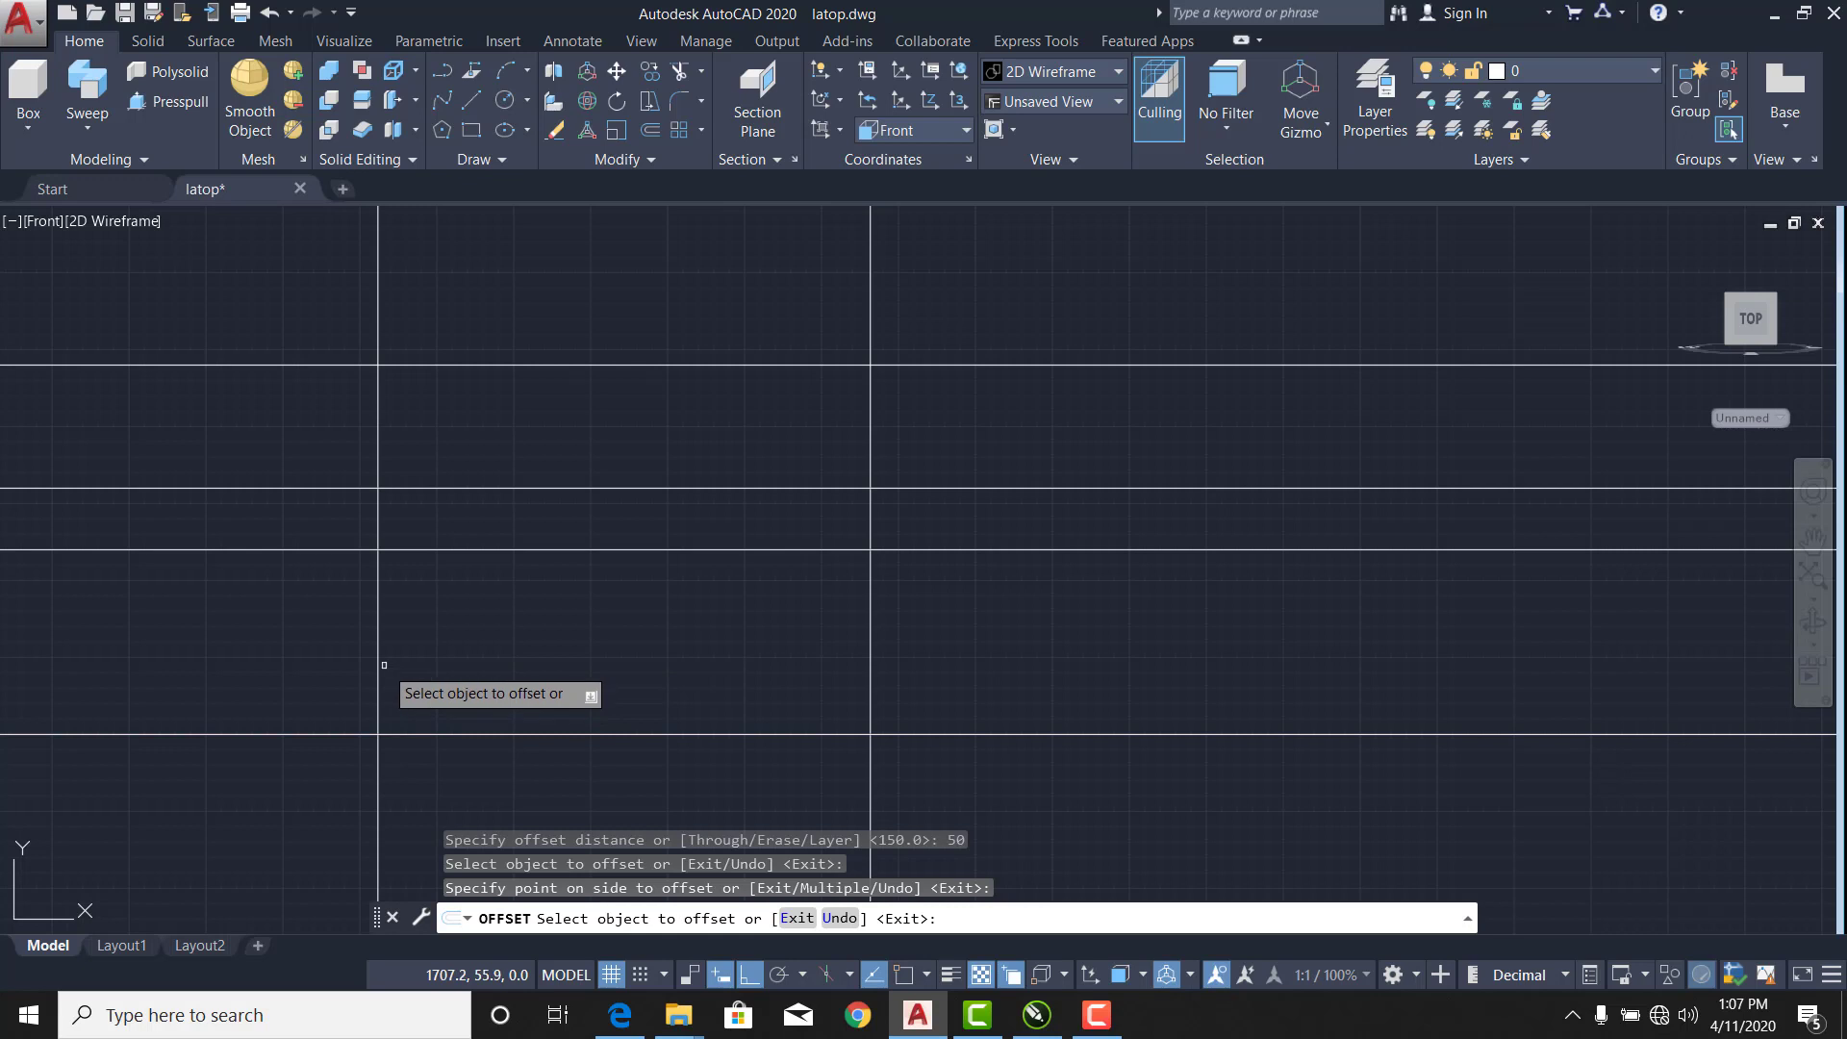
Offset the leftmost vertical construction line 200 units to the right, midway between the two vertical lines.
{"action": "key", "text": "Escape"}
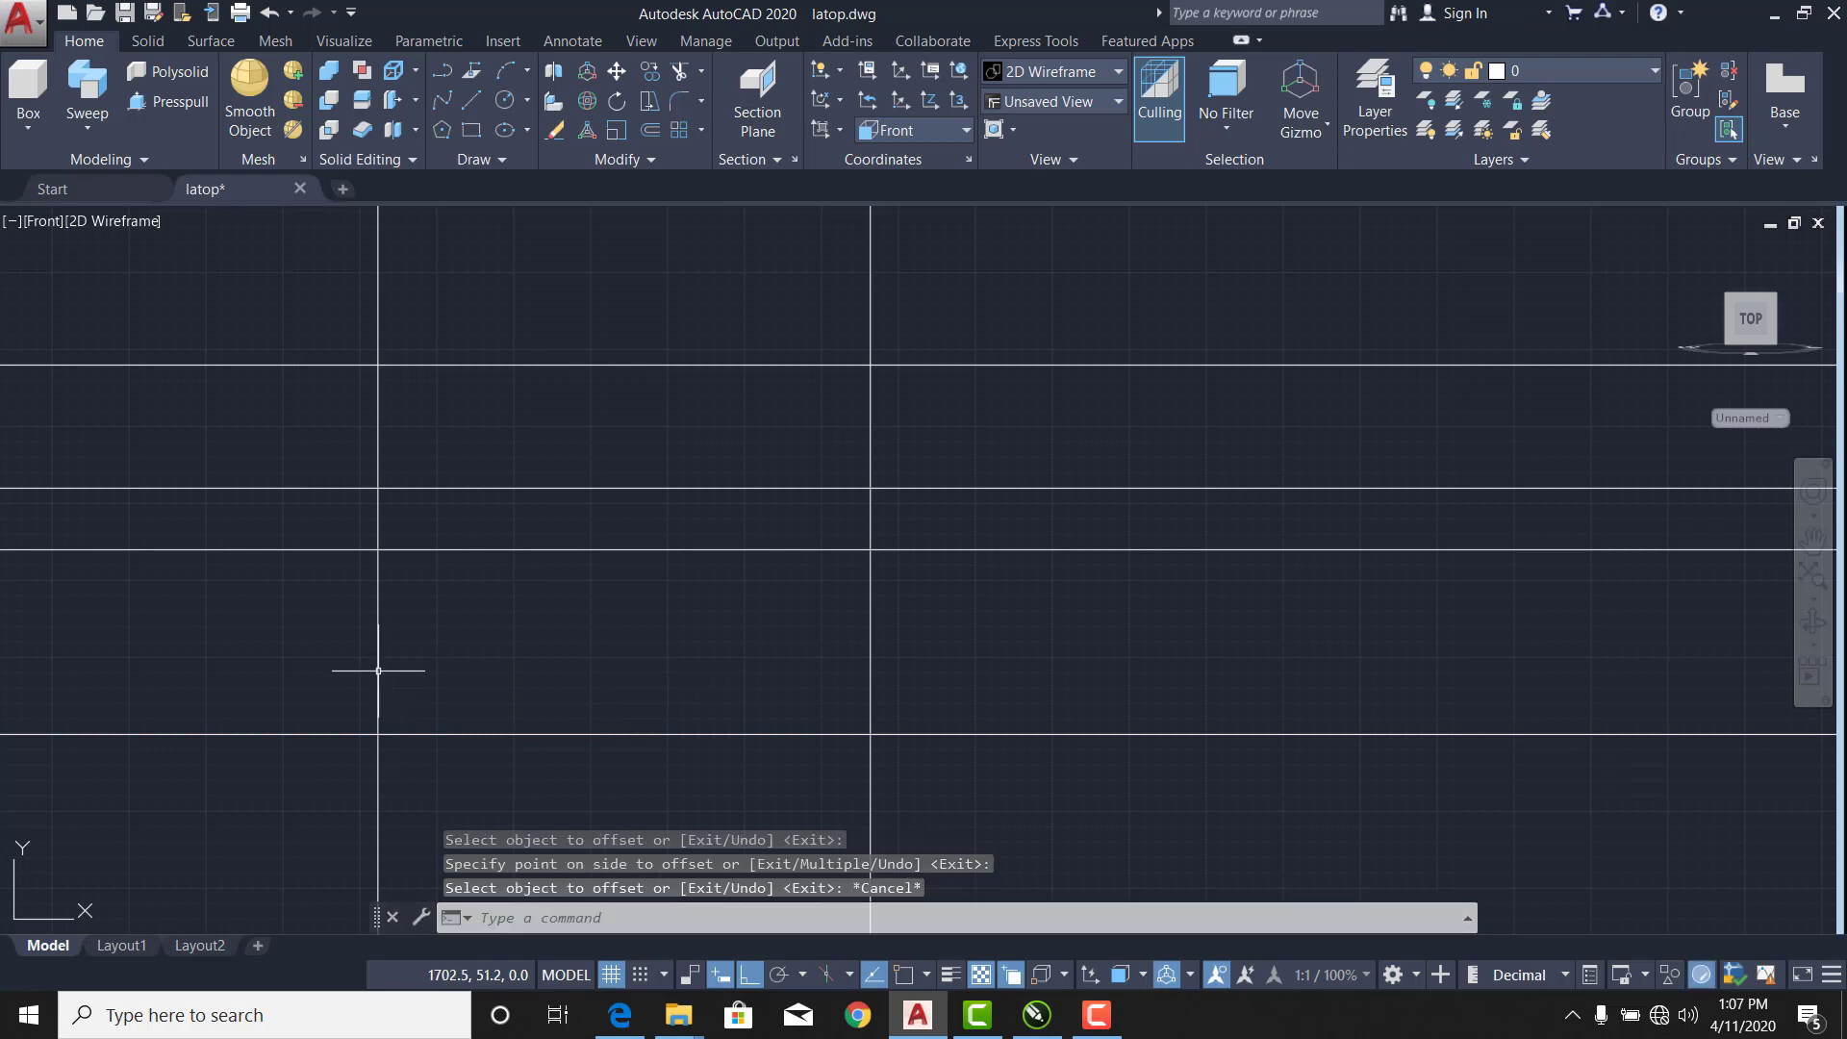
{"action": "right_click", "coordinate": [557, 662]}
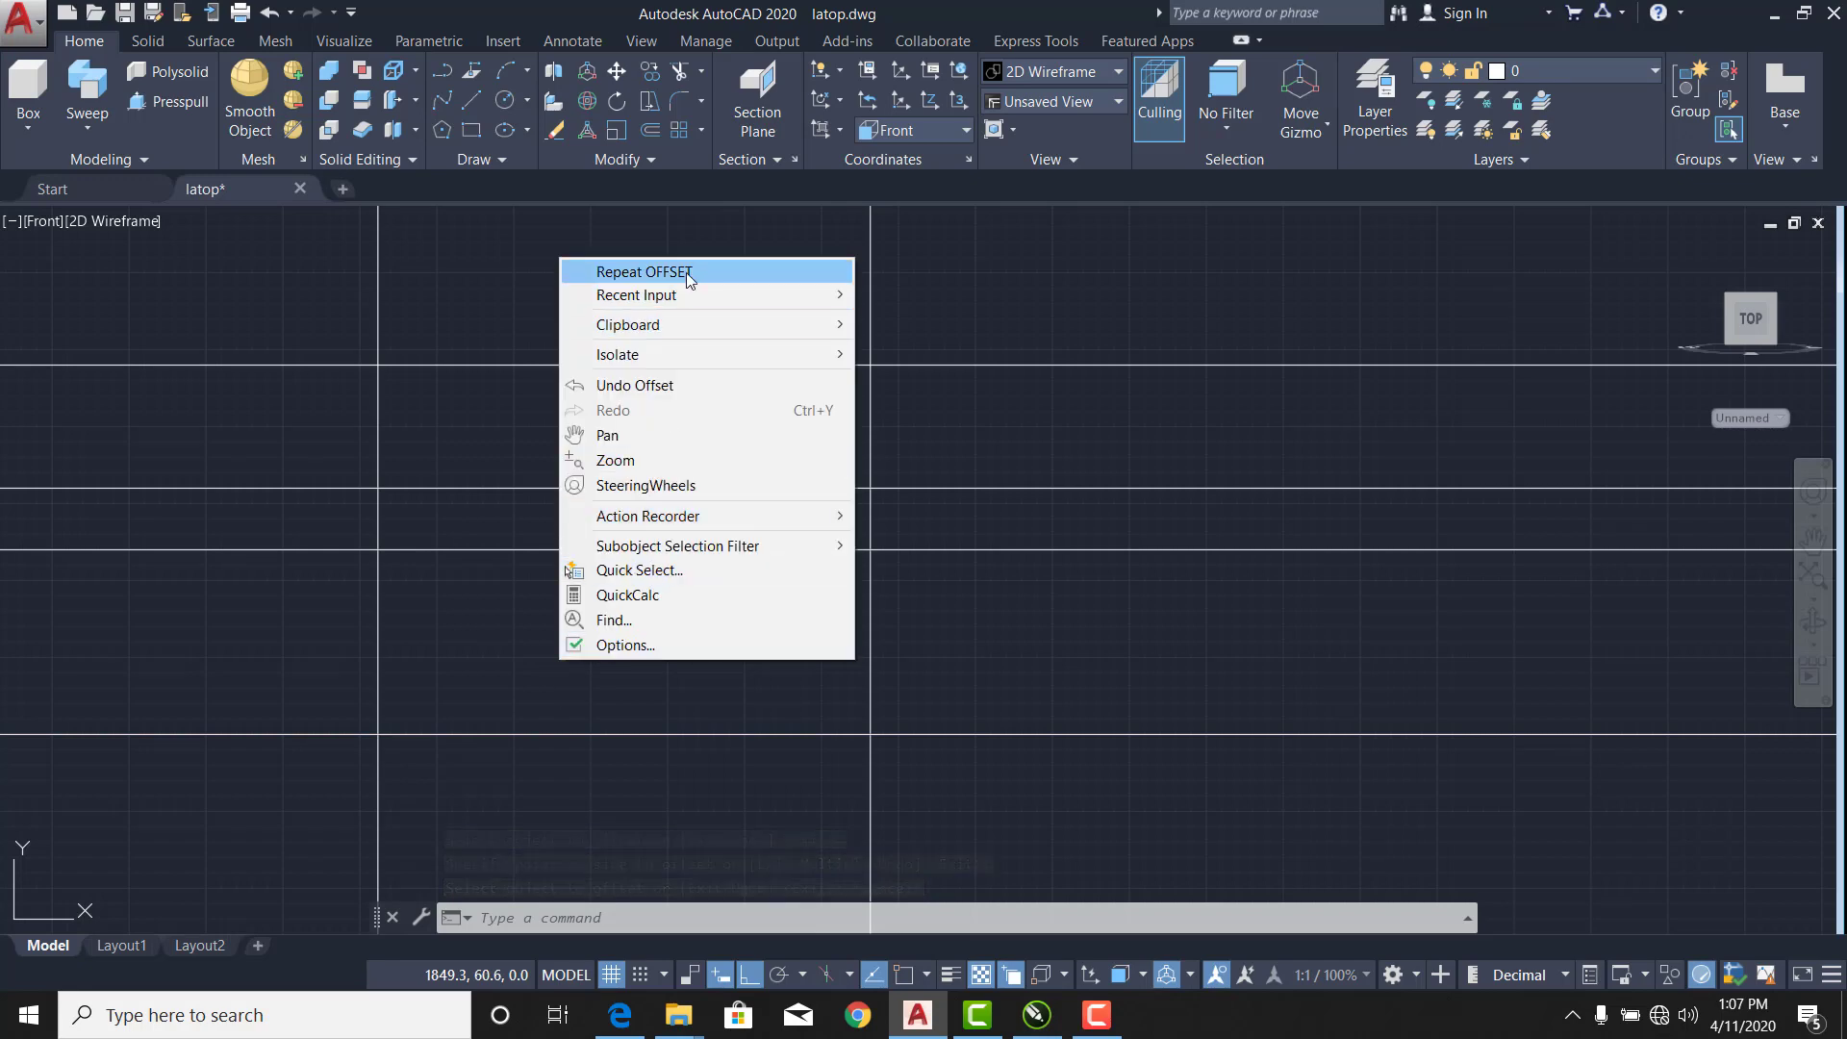
{"action": "left_click", "coordinate": [685, 273]}
{"action": "type", "text": "200"}
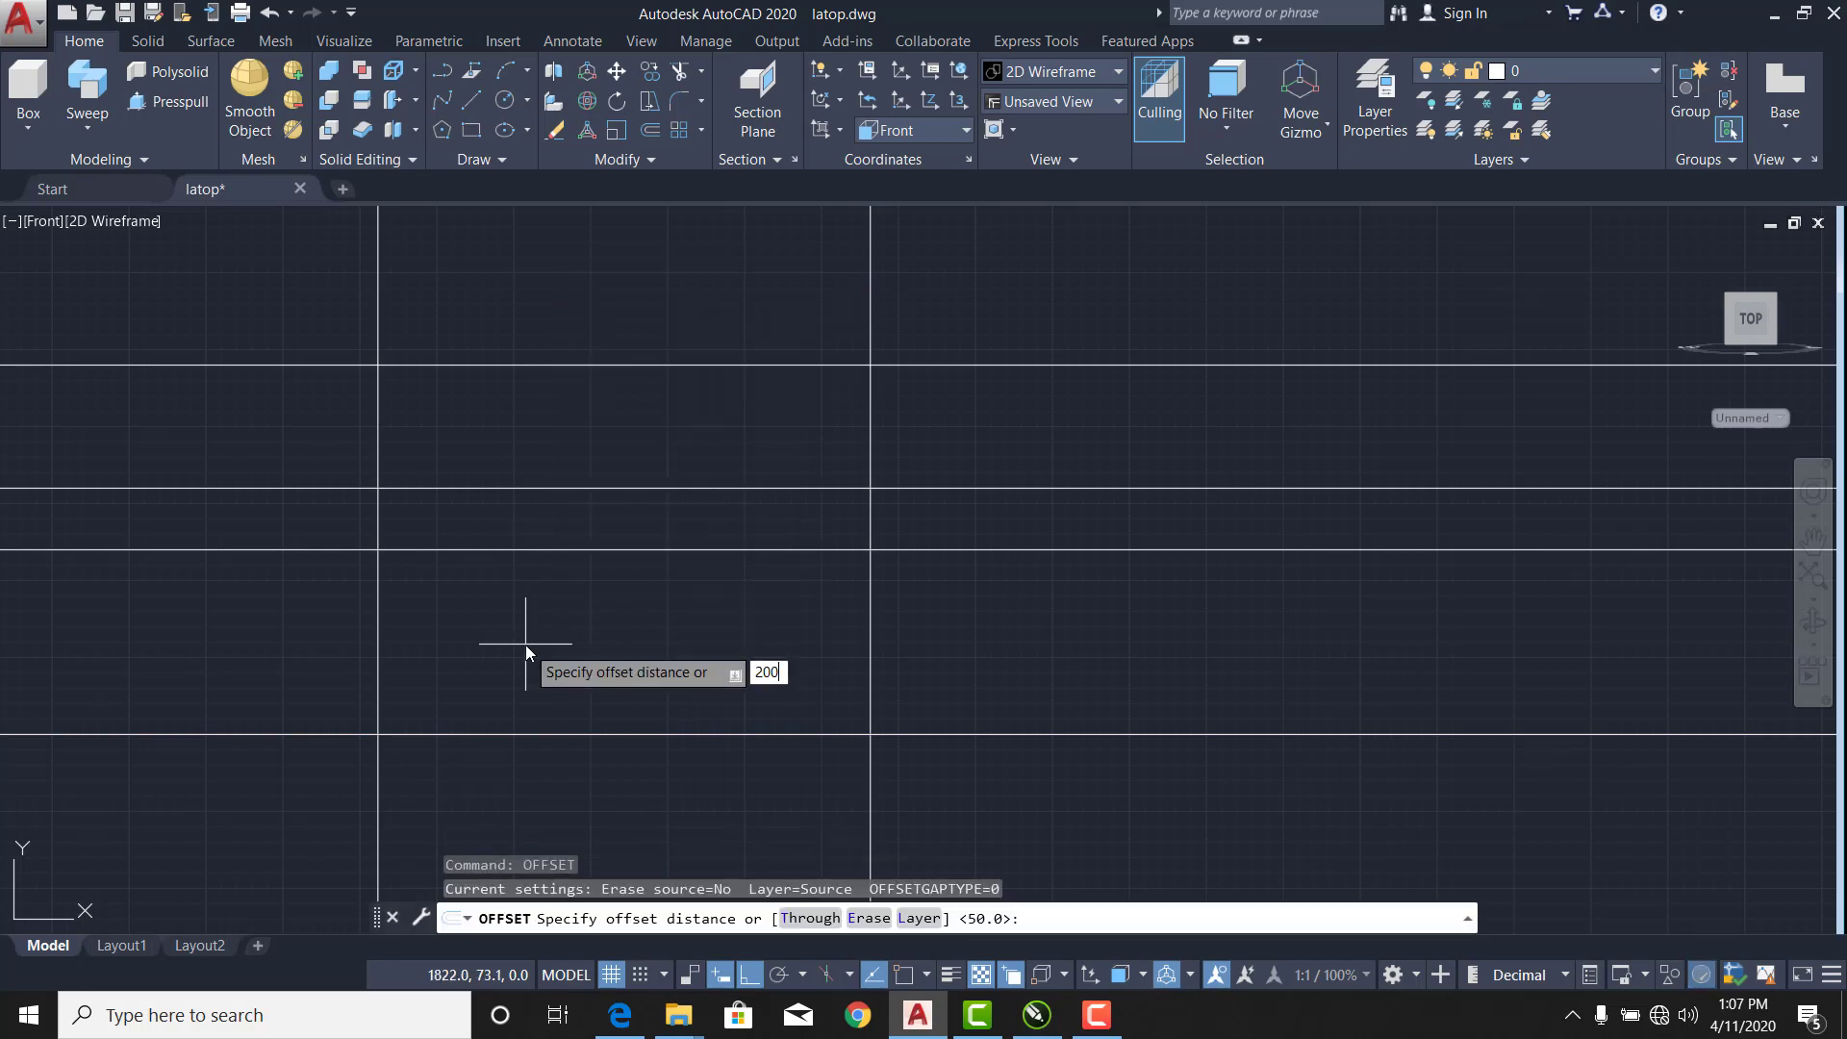
{"action": "key", "text": "Return"}
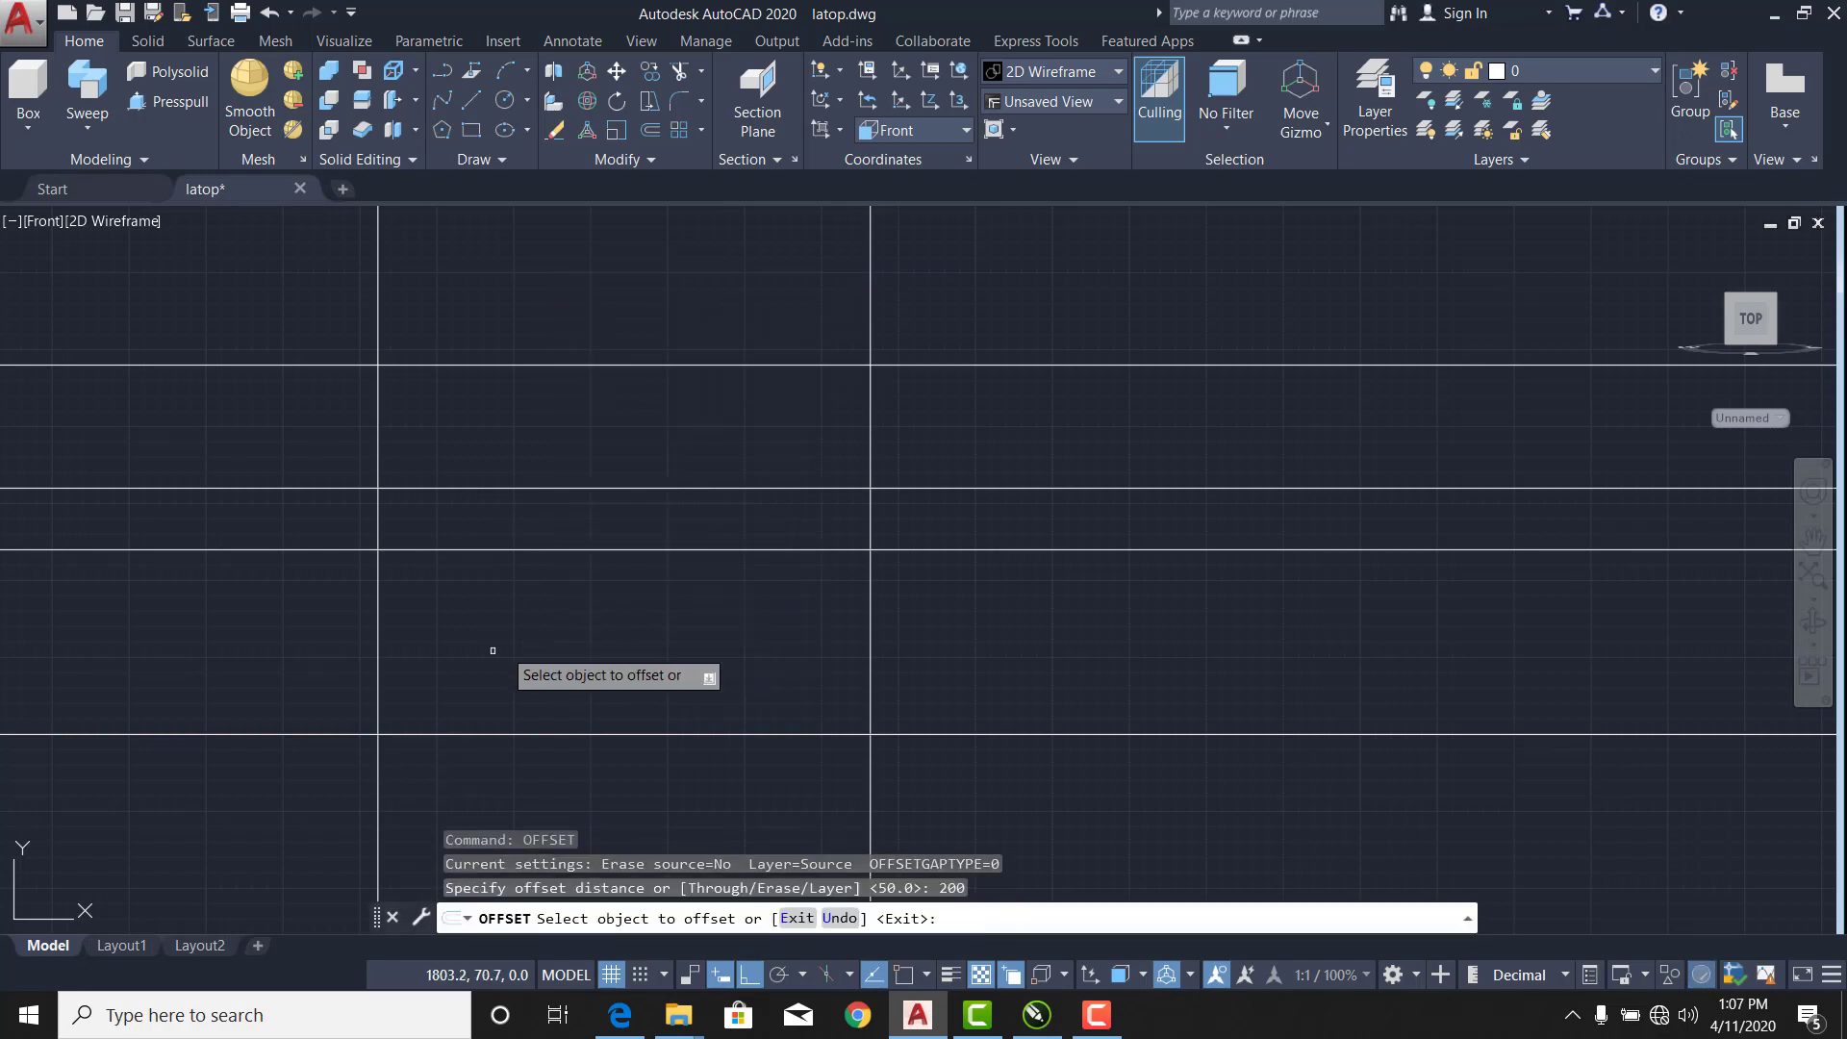
{"action": "left_click", "coordinate": [379, 666]}
{"action": "left_click", "coordinate": [500, 669]}
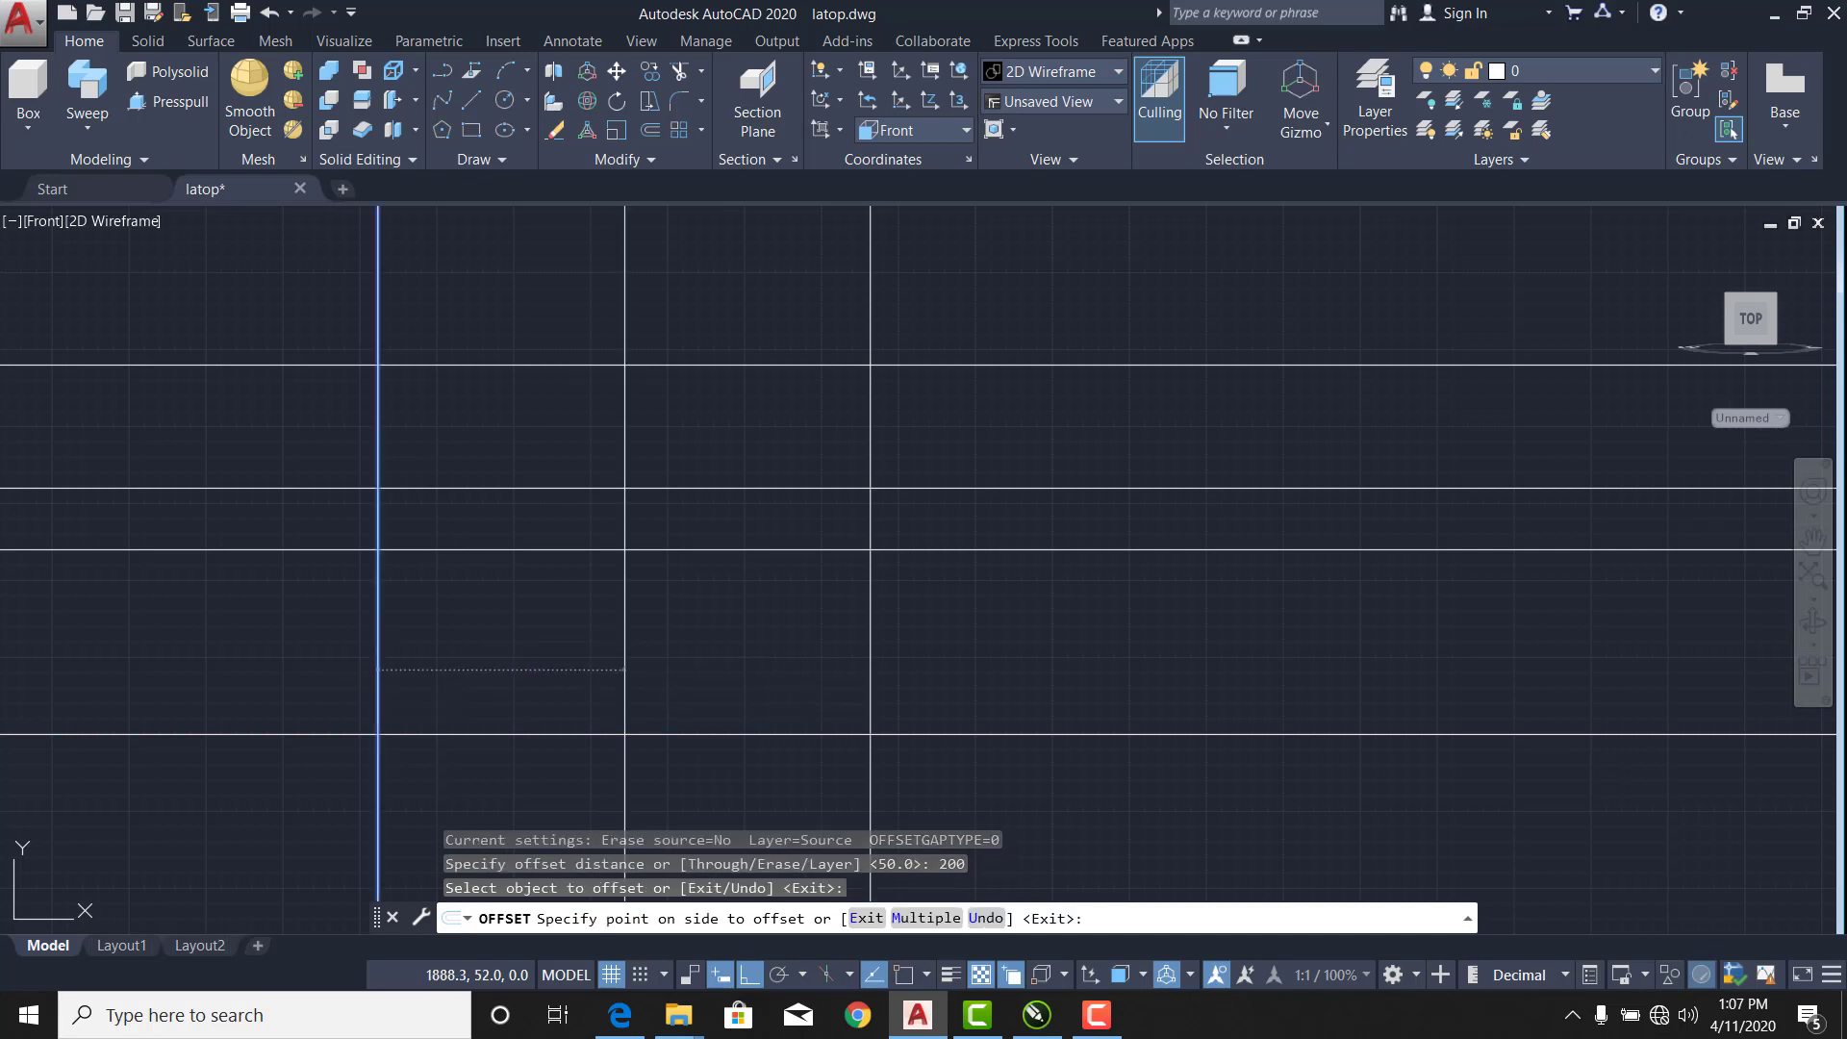
{"action": "key", "text": "Escape"}
{"action": "key", "text": "Escape"}
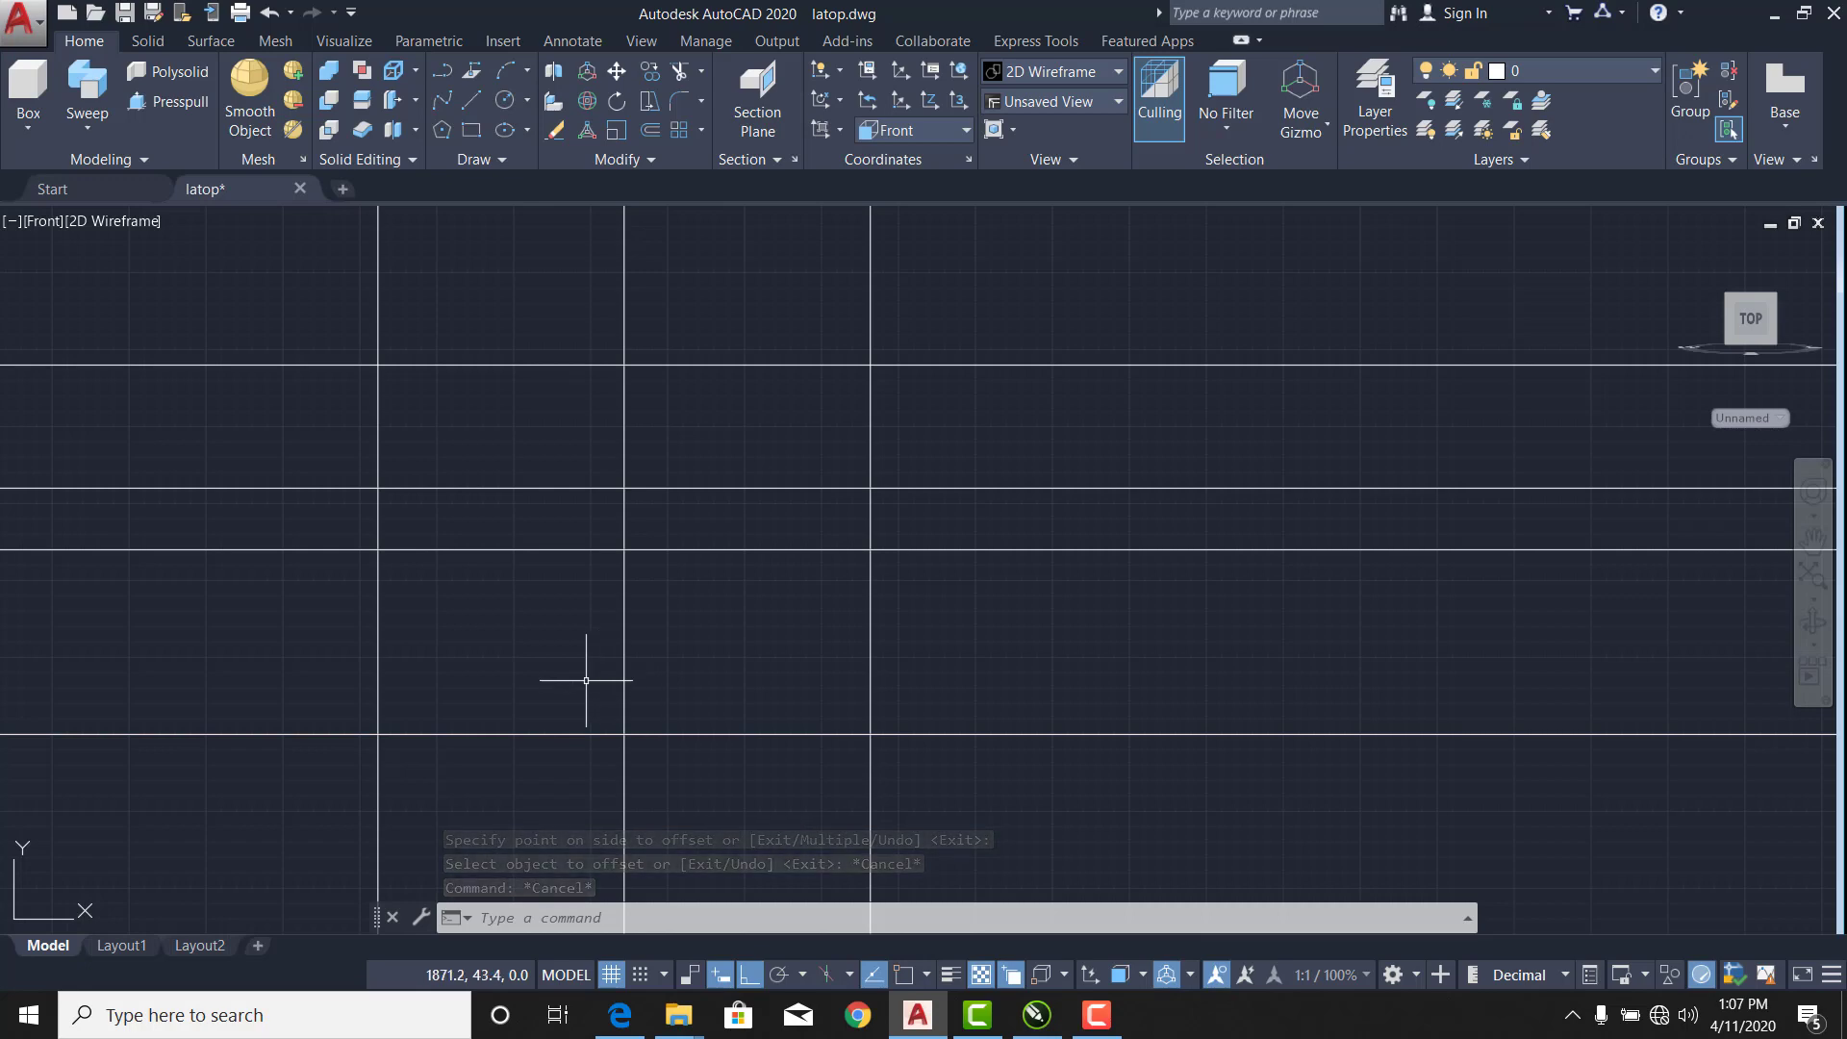
{"action": "left_click", "coordinate": [624, 594]}
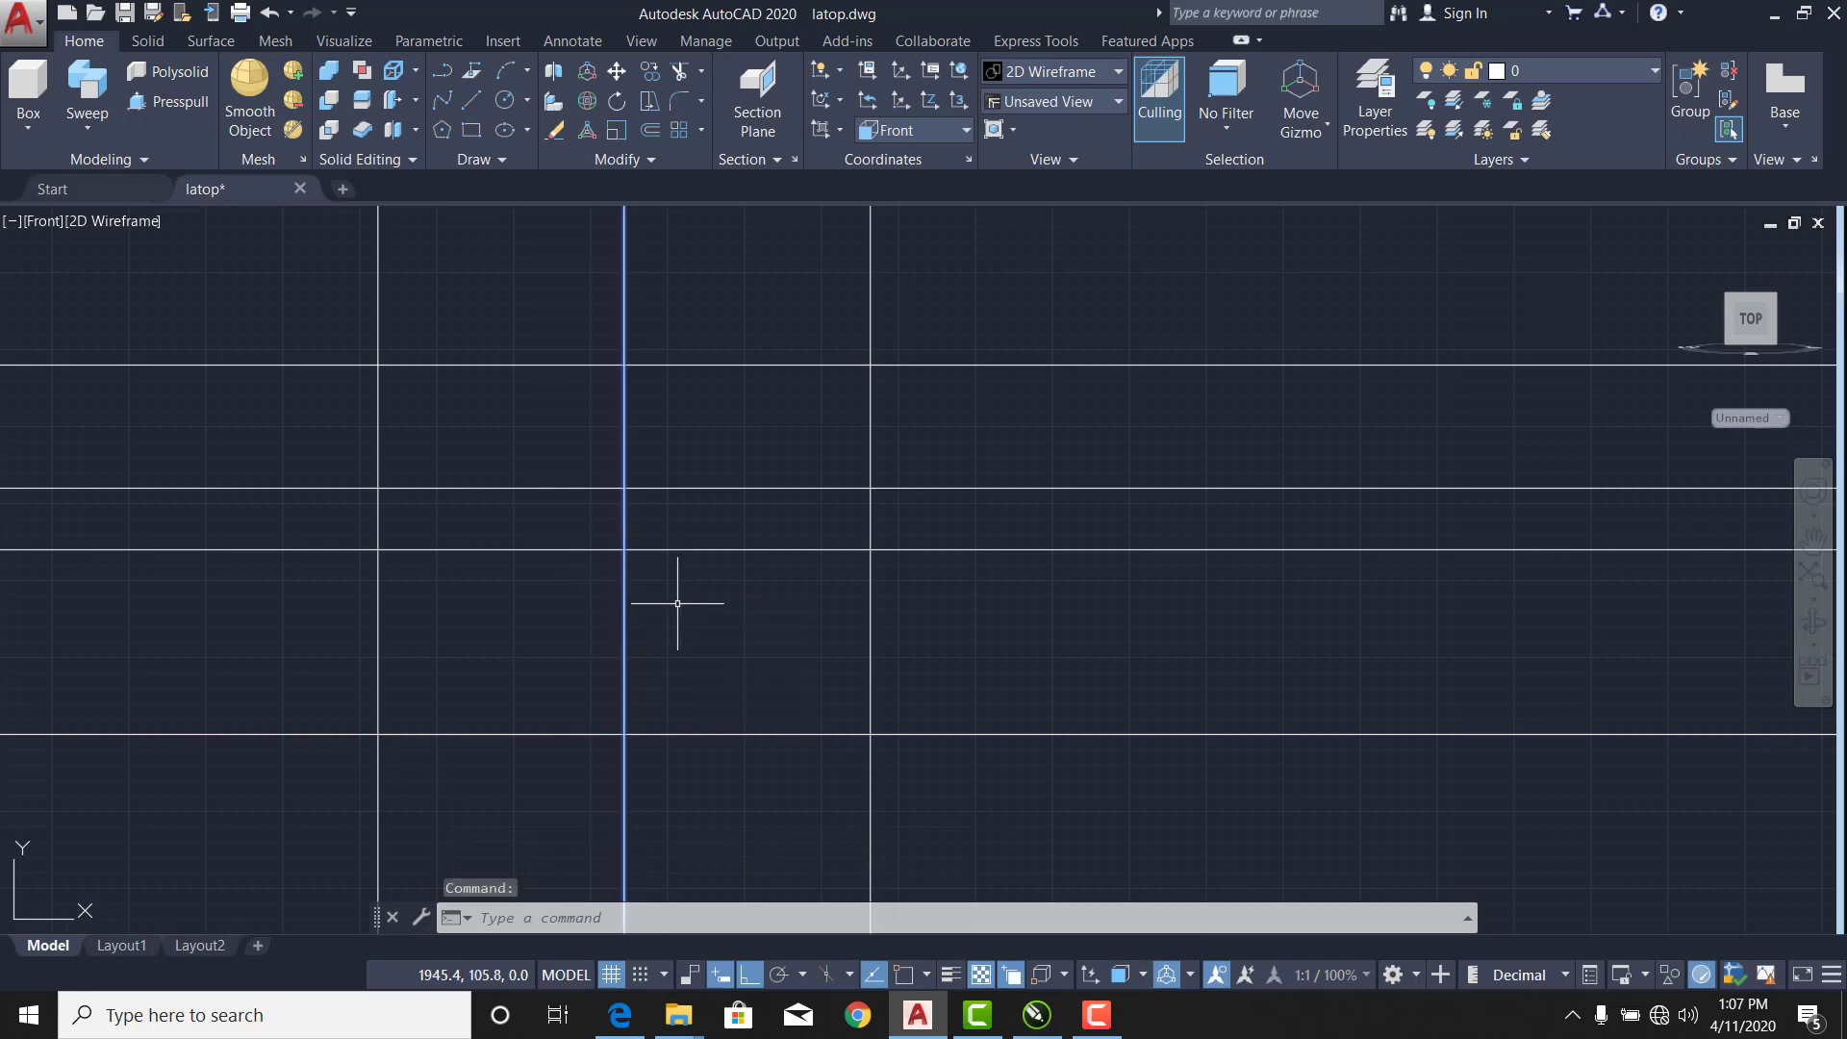
{"action": "key", "text": "Escape"}
{"action": "key", "text": "Escape"}
Offset the middle vertical construction line 25 units to both its right and left sides.
{"action": "right_click", "coordinate": [749, 579]}
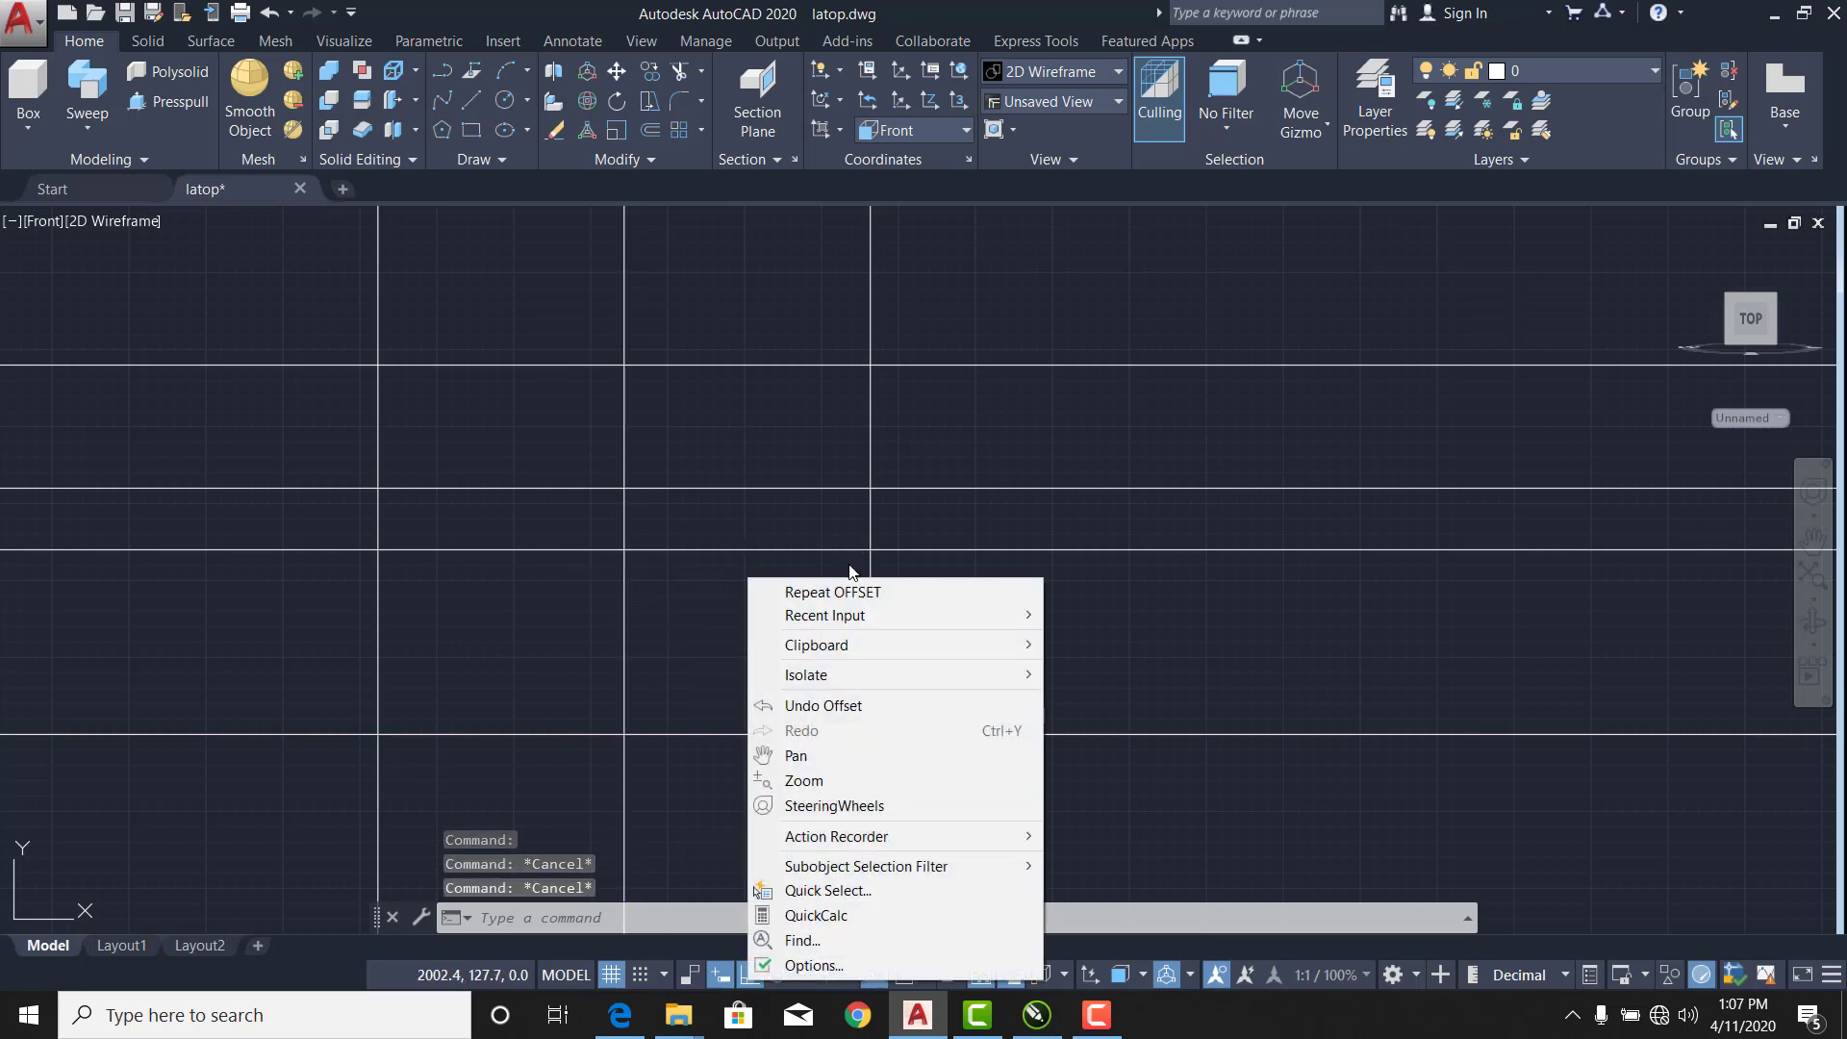
{"action": "left_click", "coordinate": [831, 593]}
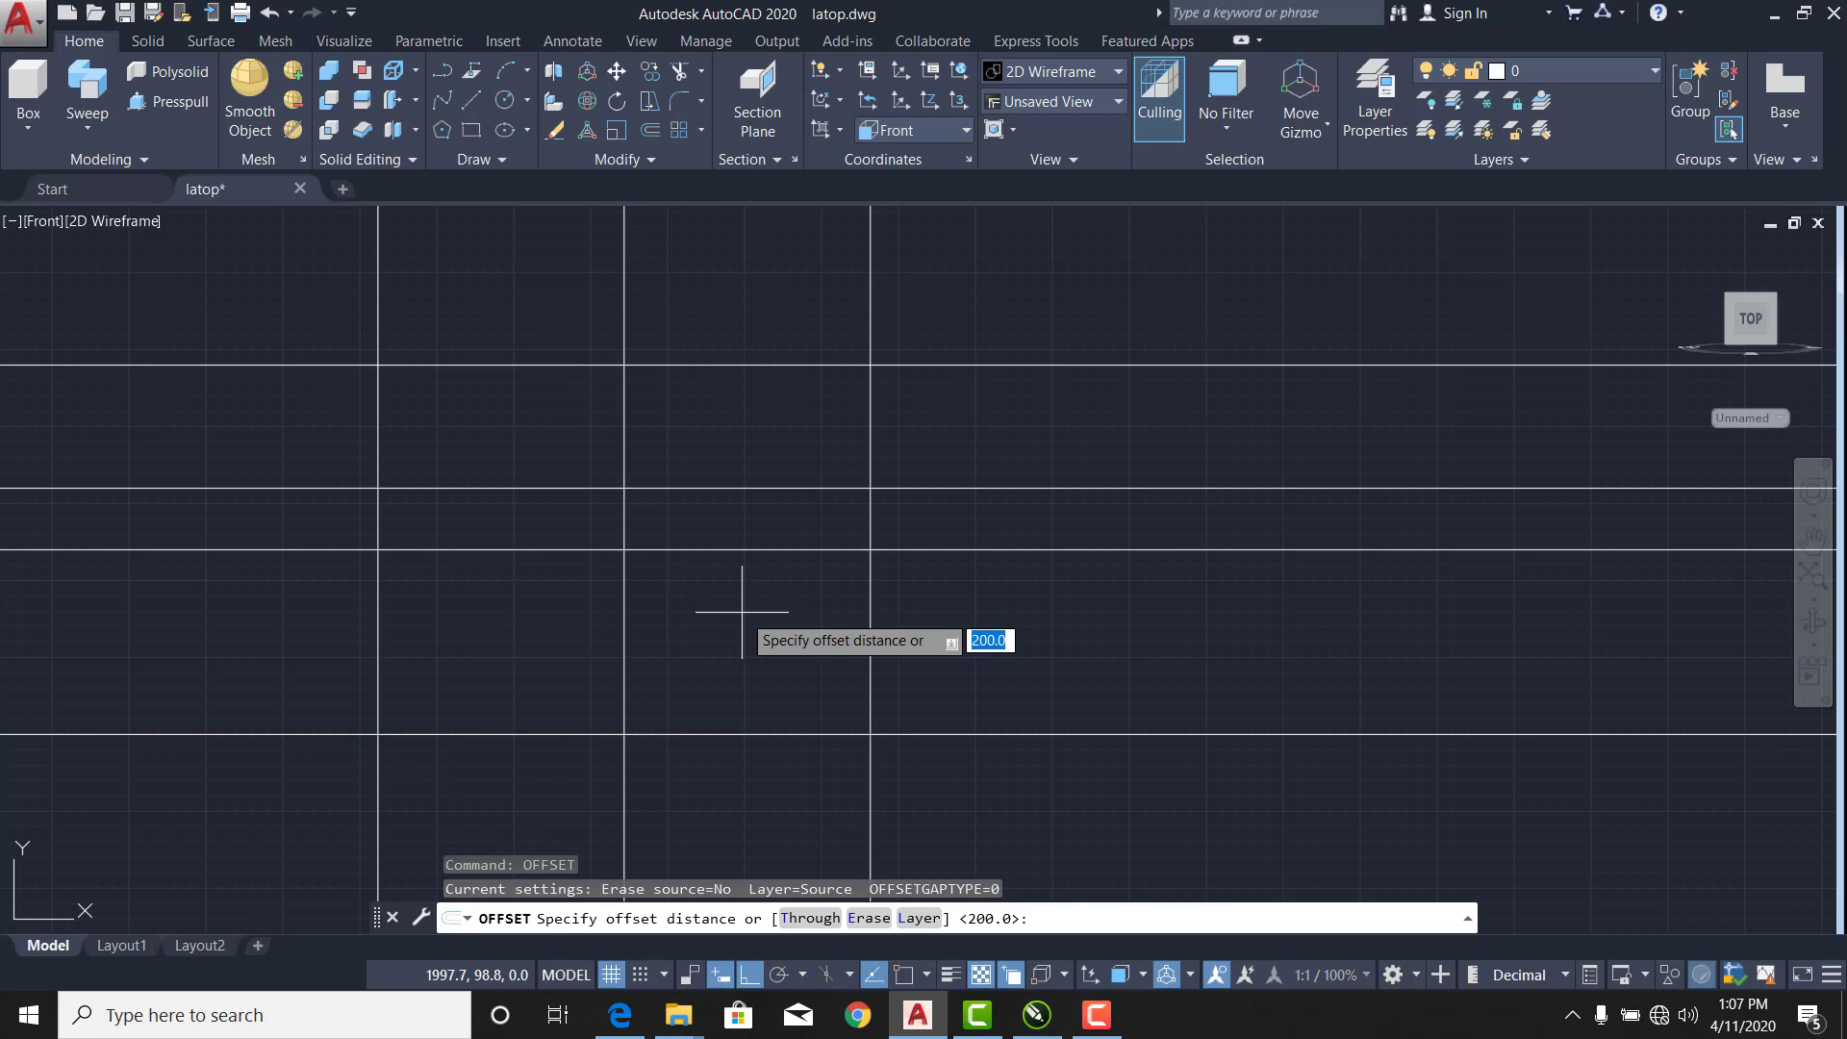
{"action": "type", "text": "25"}
{"action": "key", "text": "Return"}
{"action": "left_click", "coordinate": [625, 620]}
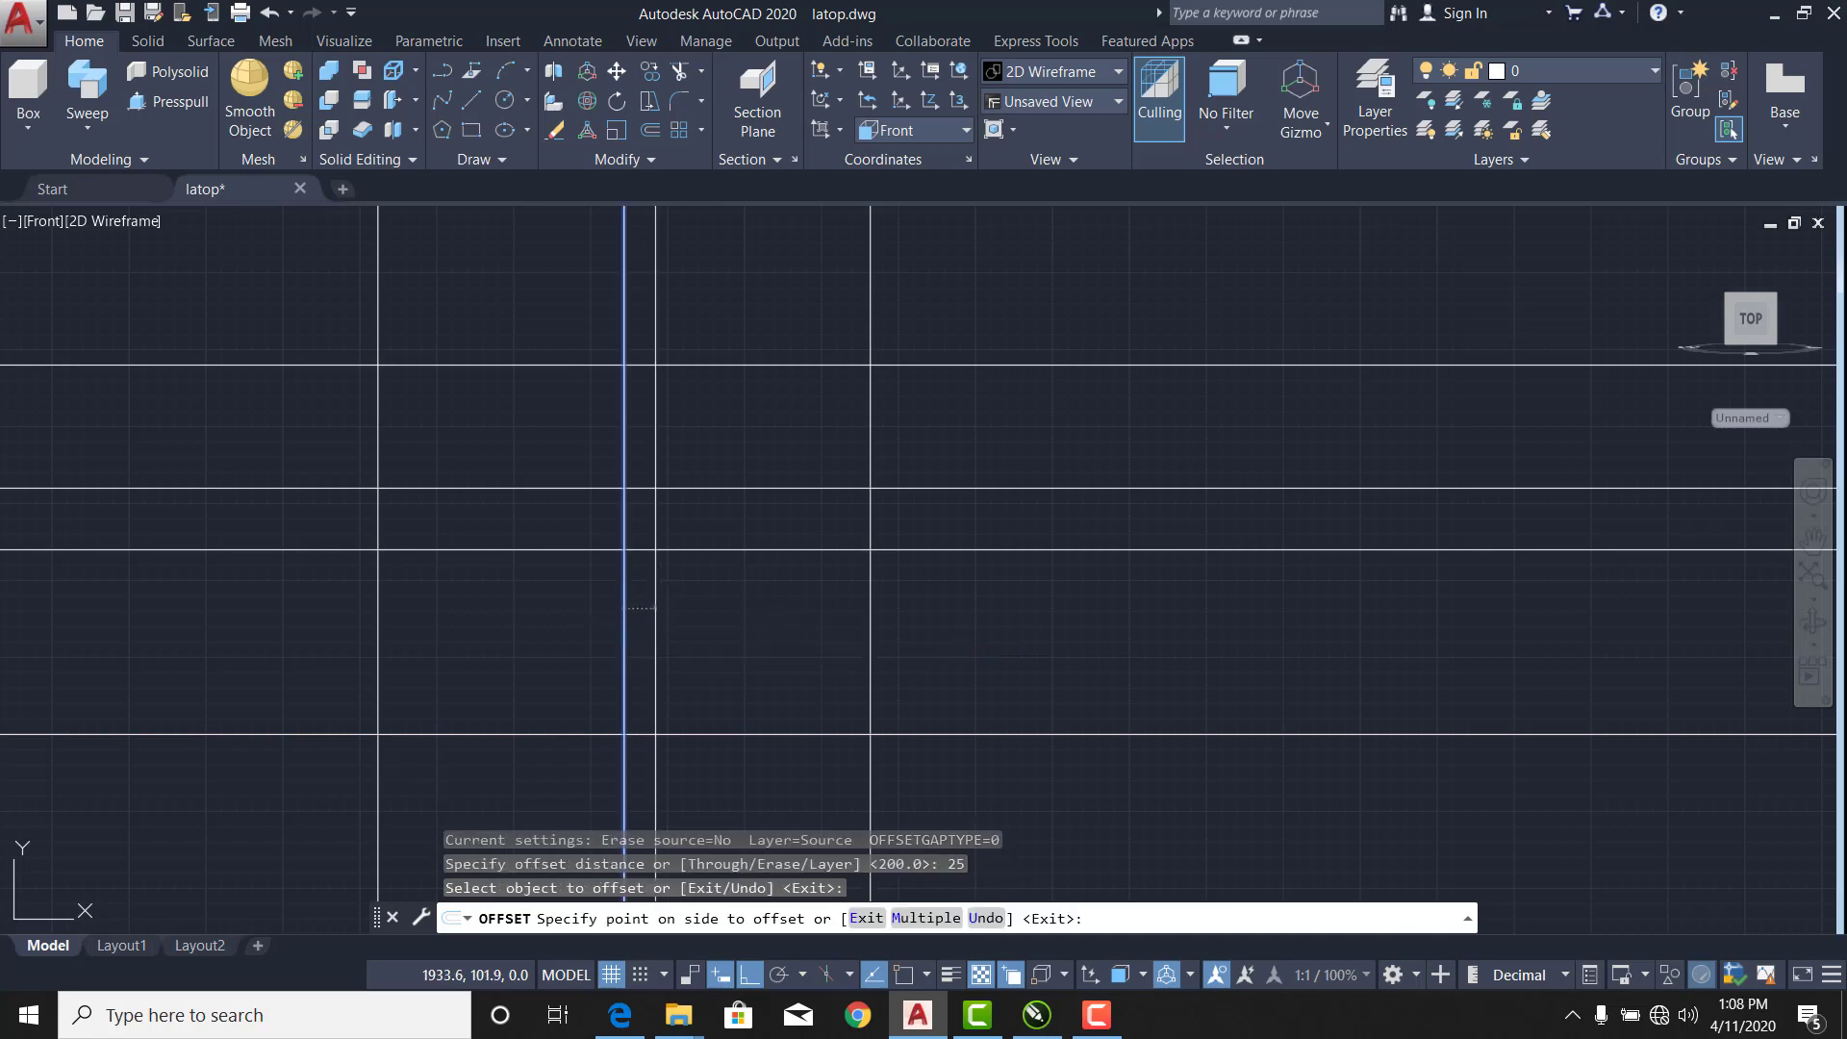
{"action": "left_click", "coordinate": [629, 623]}
{"action": "left_click", "coordinate": [624, 628]}
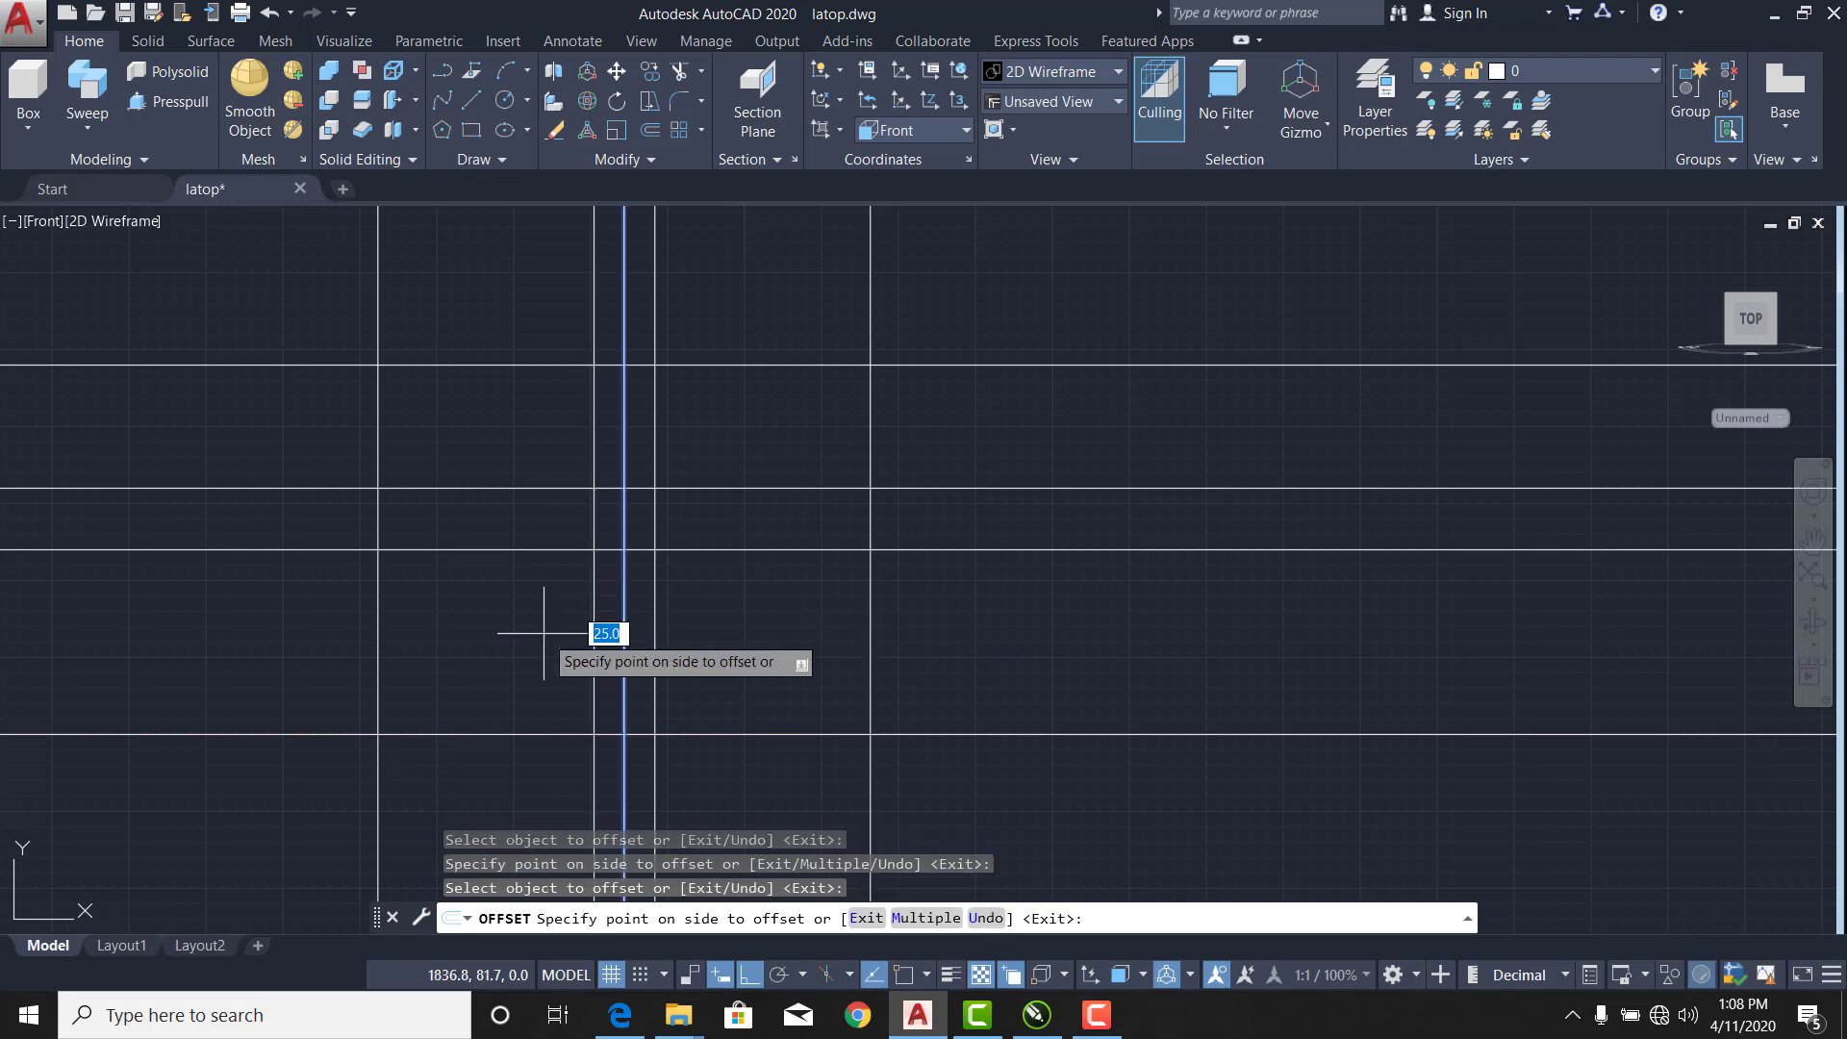
{"action": "left_click", "coordinate": [543, 631]}
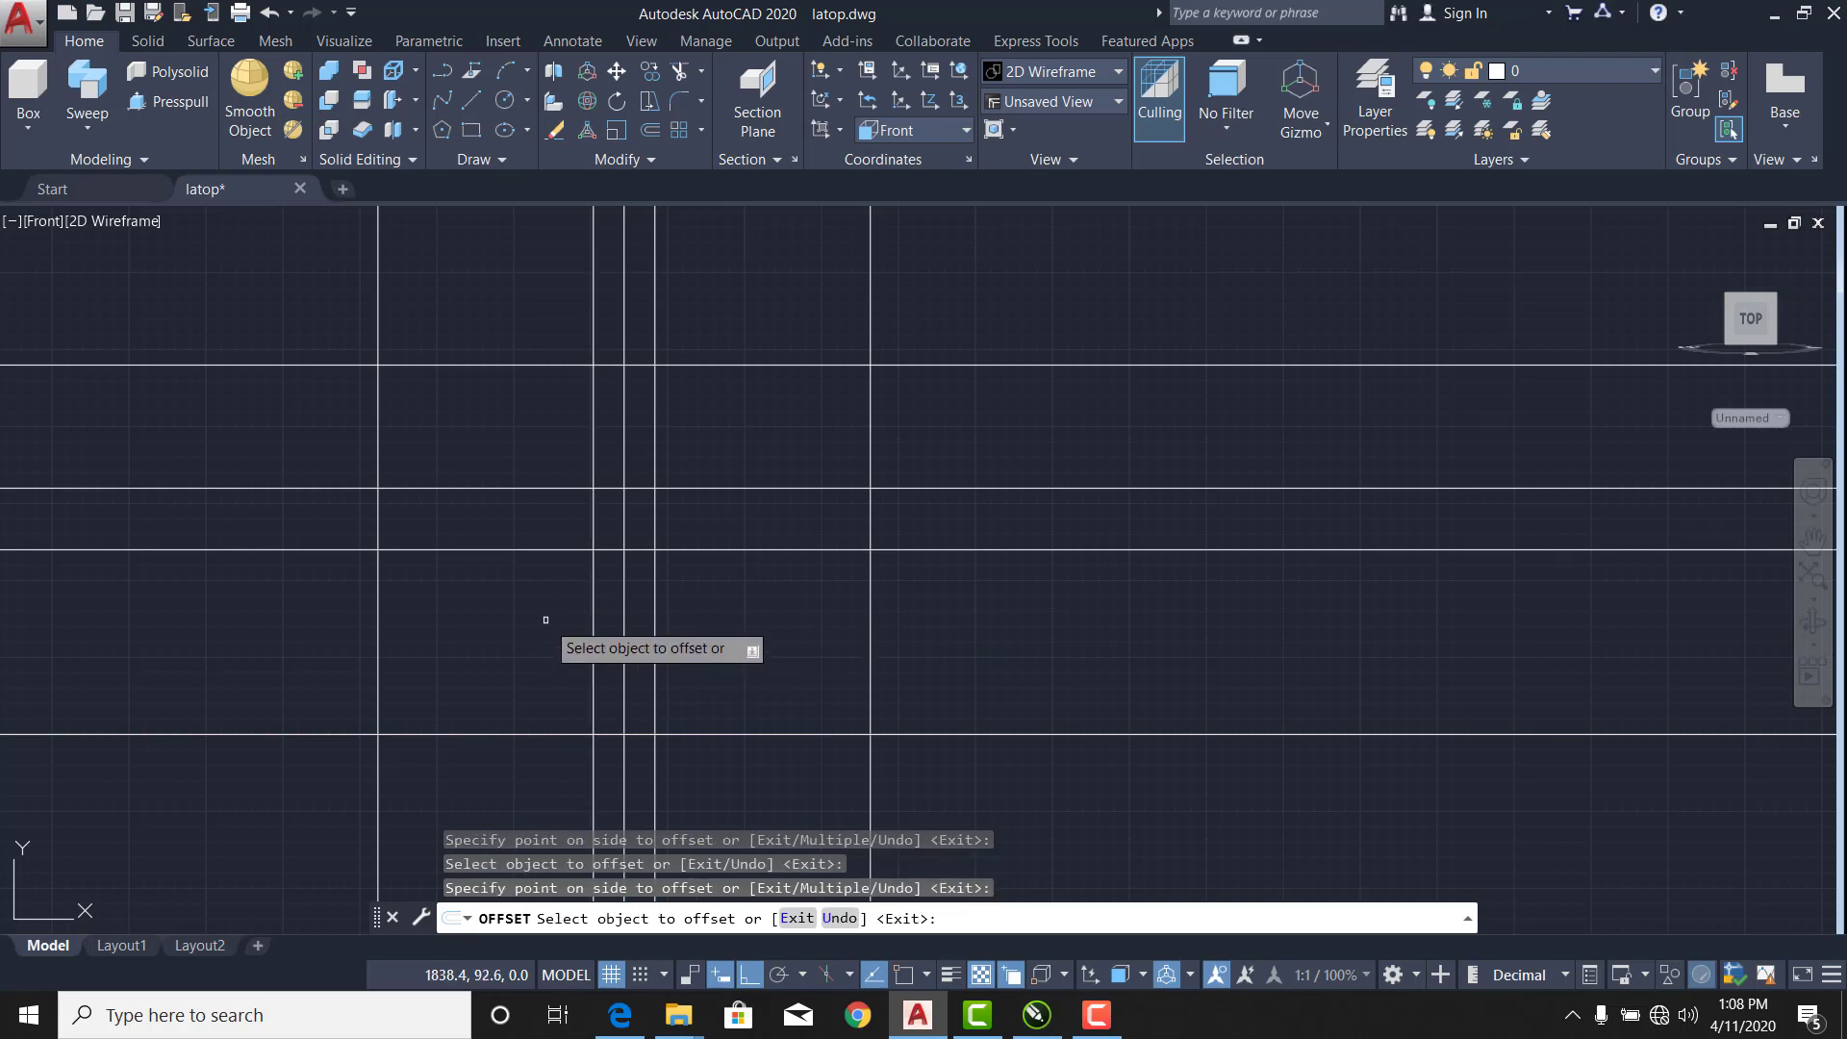
{"action": "key", "text": "Escape"}
Offset the second-lowest horizontal construction line 25 units downward, and offset the resulting line another 25 units downward.
{"action": "scroll", "coordinate": [552, 611], "scroll_direction": "up", "scroll_amount": 2}
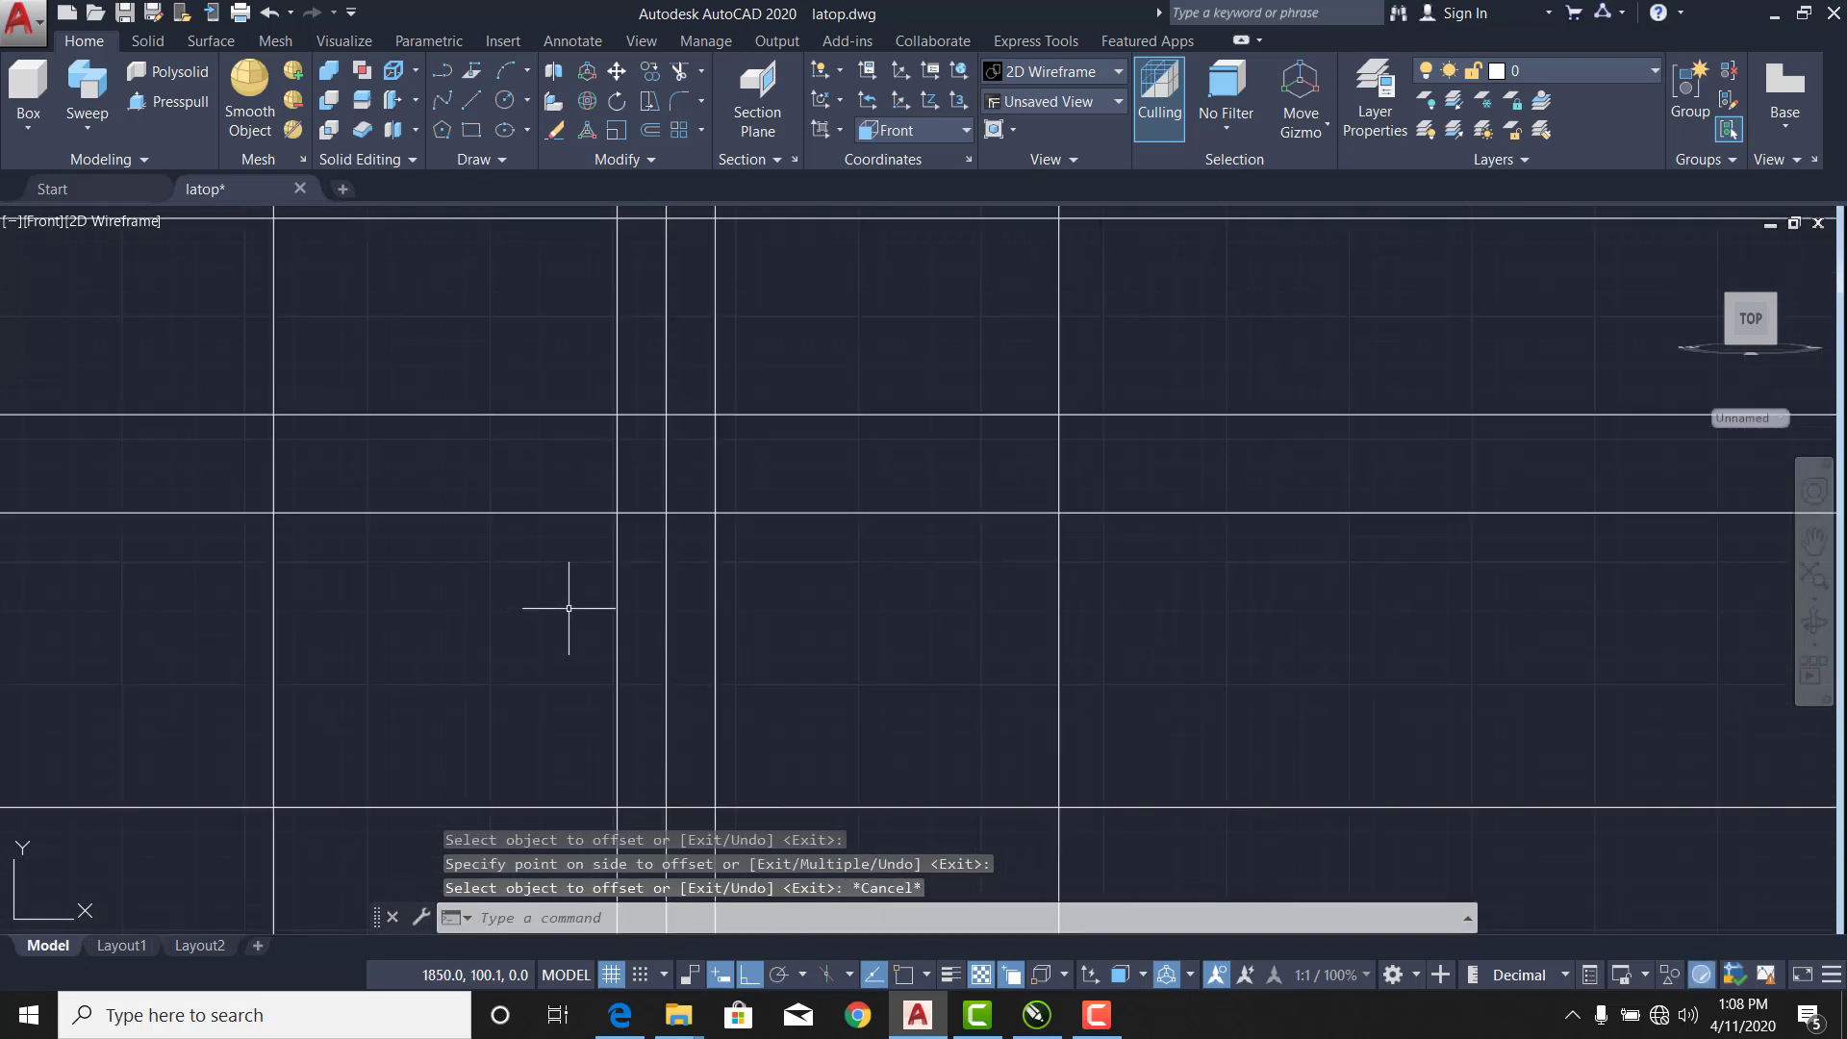
{"action": "scroll", "coordinate": [417, 627], "scroll_direction": "down", "scroll_amount": 1}
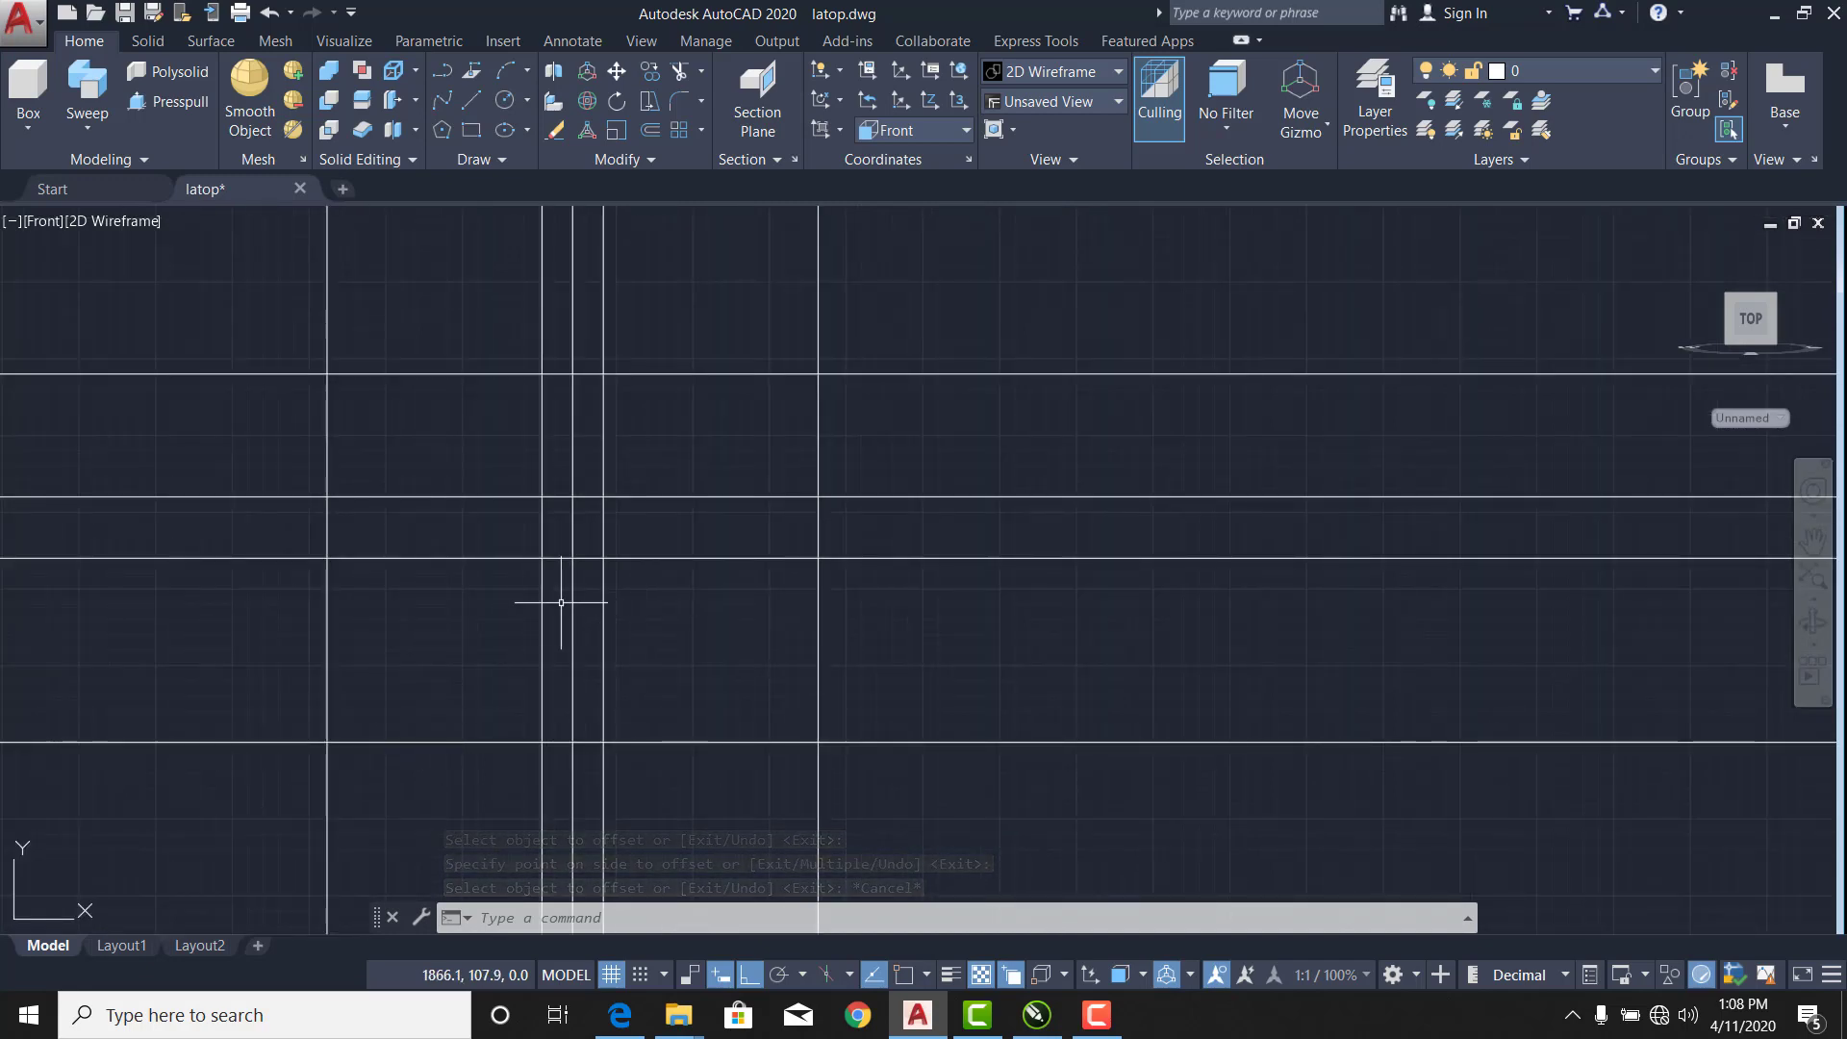
{"action": "right_click", "coordinate": [726, 582]}
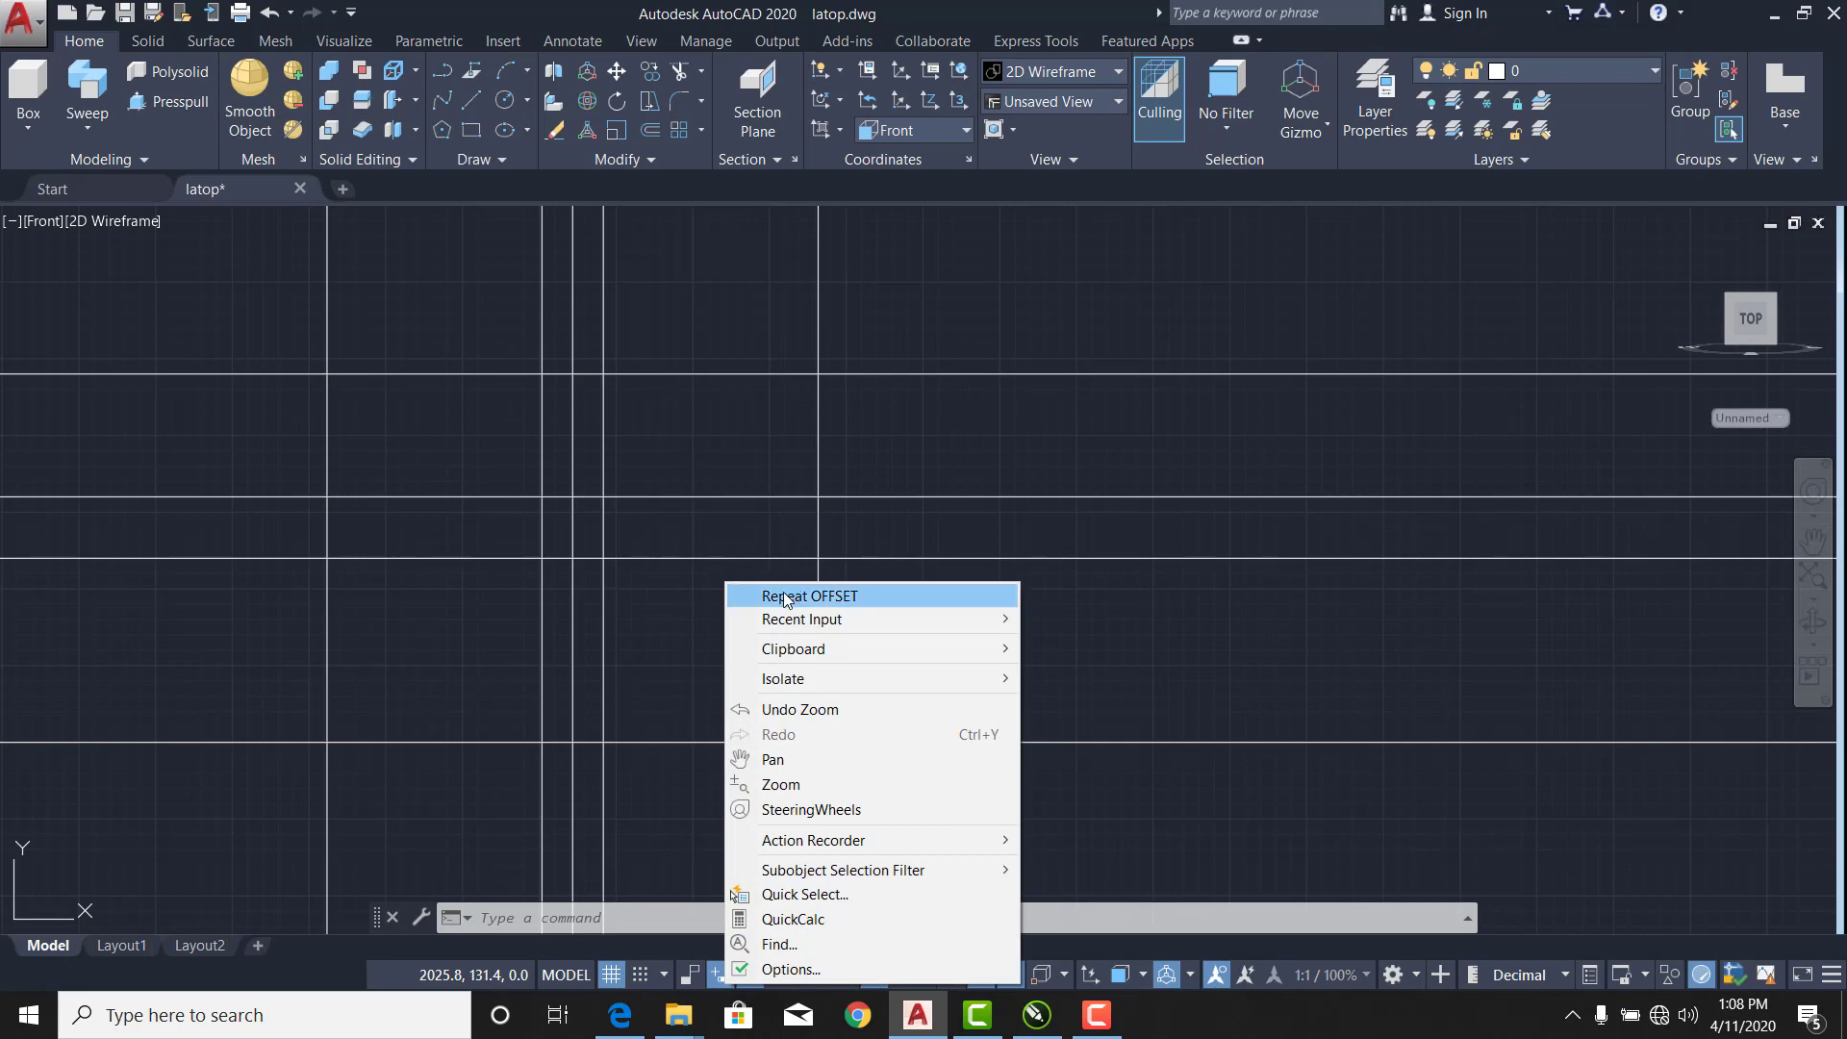
{"action": "left_click", "coordinate": [782, 589]}
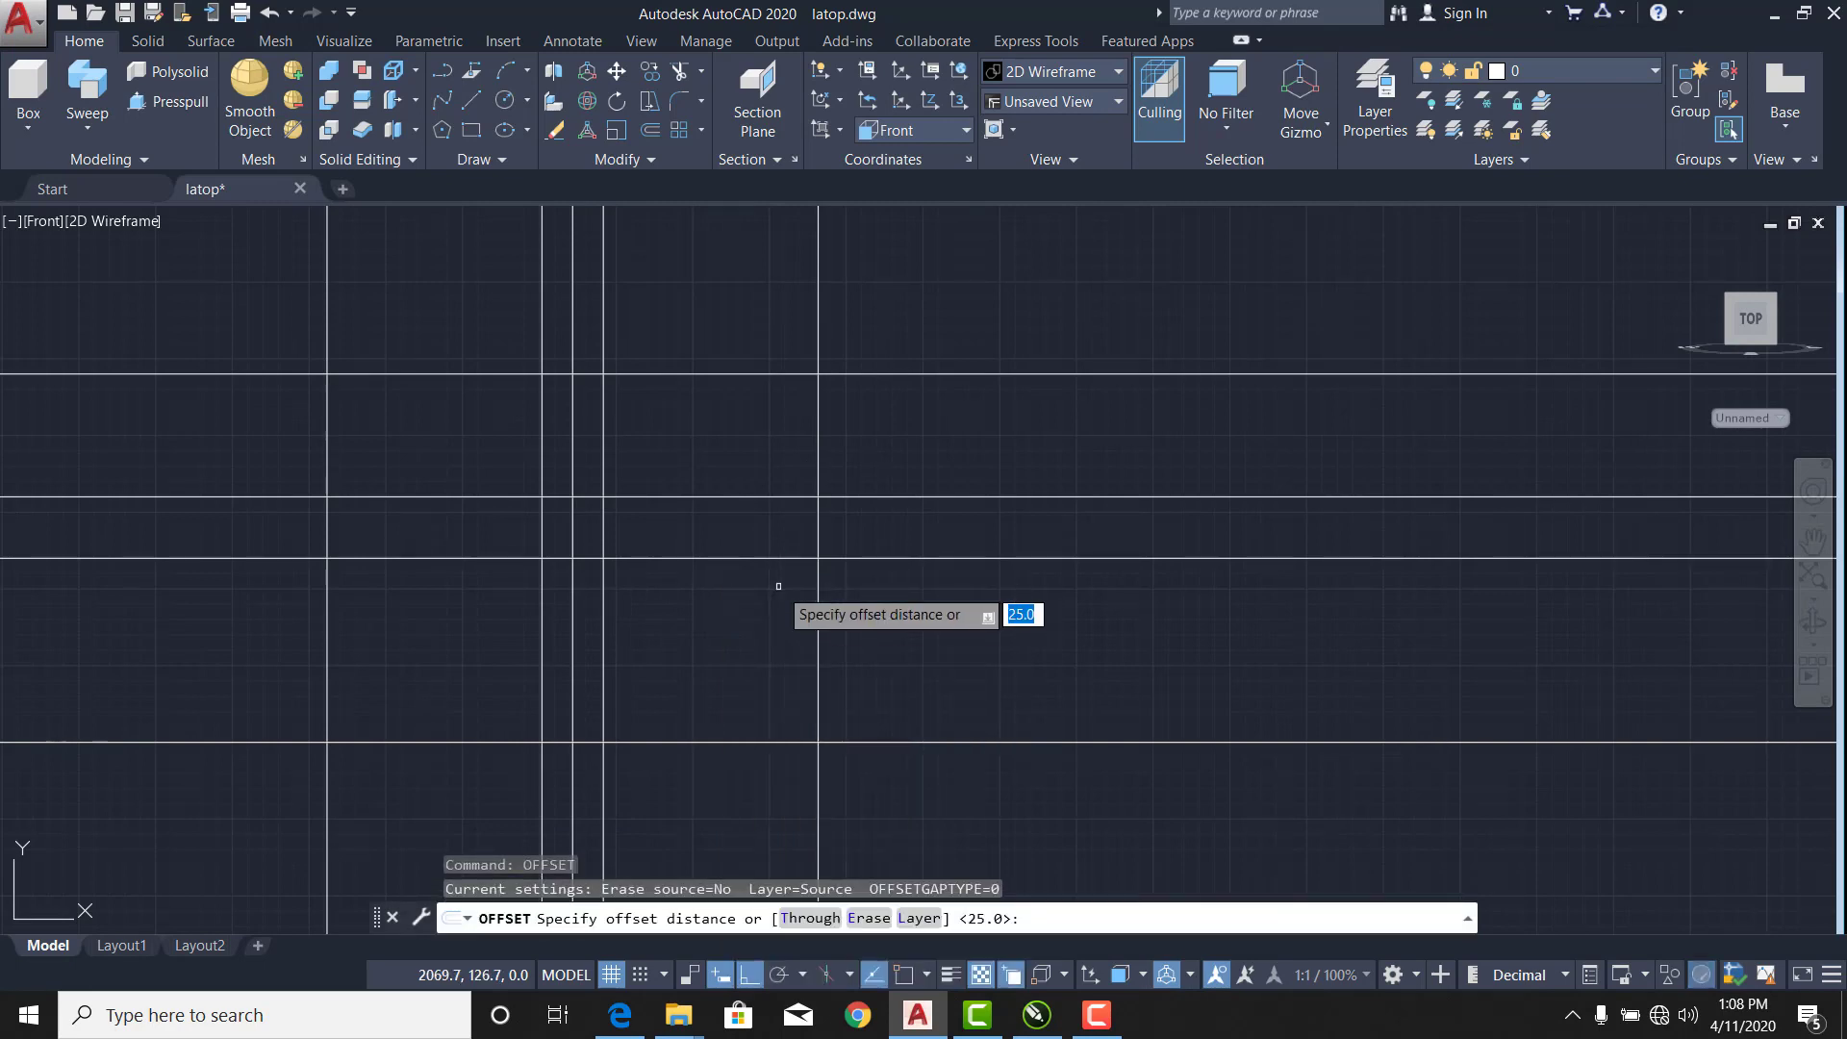
{"action": "key", "text": "Return"}
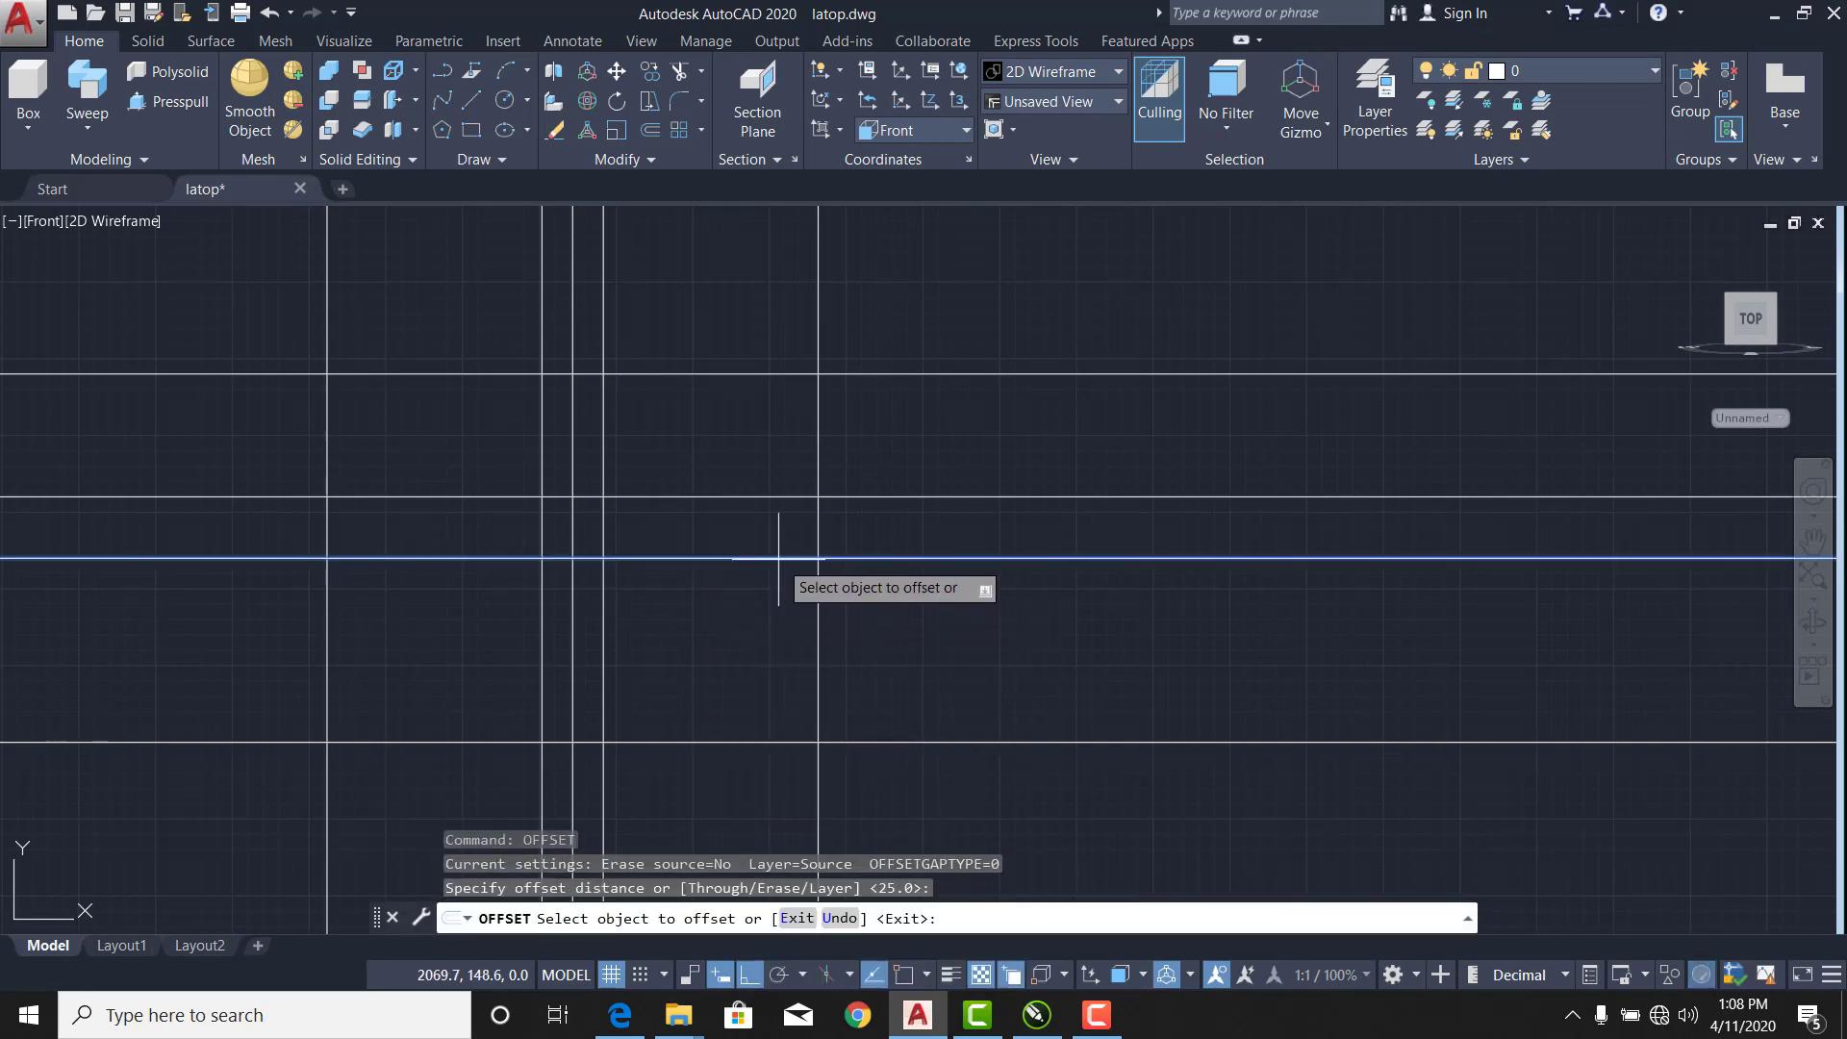
{"action": "left_click", "coordinate": [778, 558]}
{"action": "left_click", "coordinate": [779, 585]}
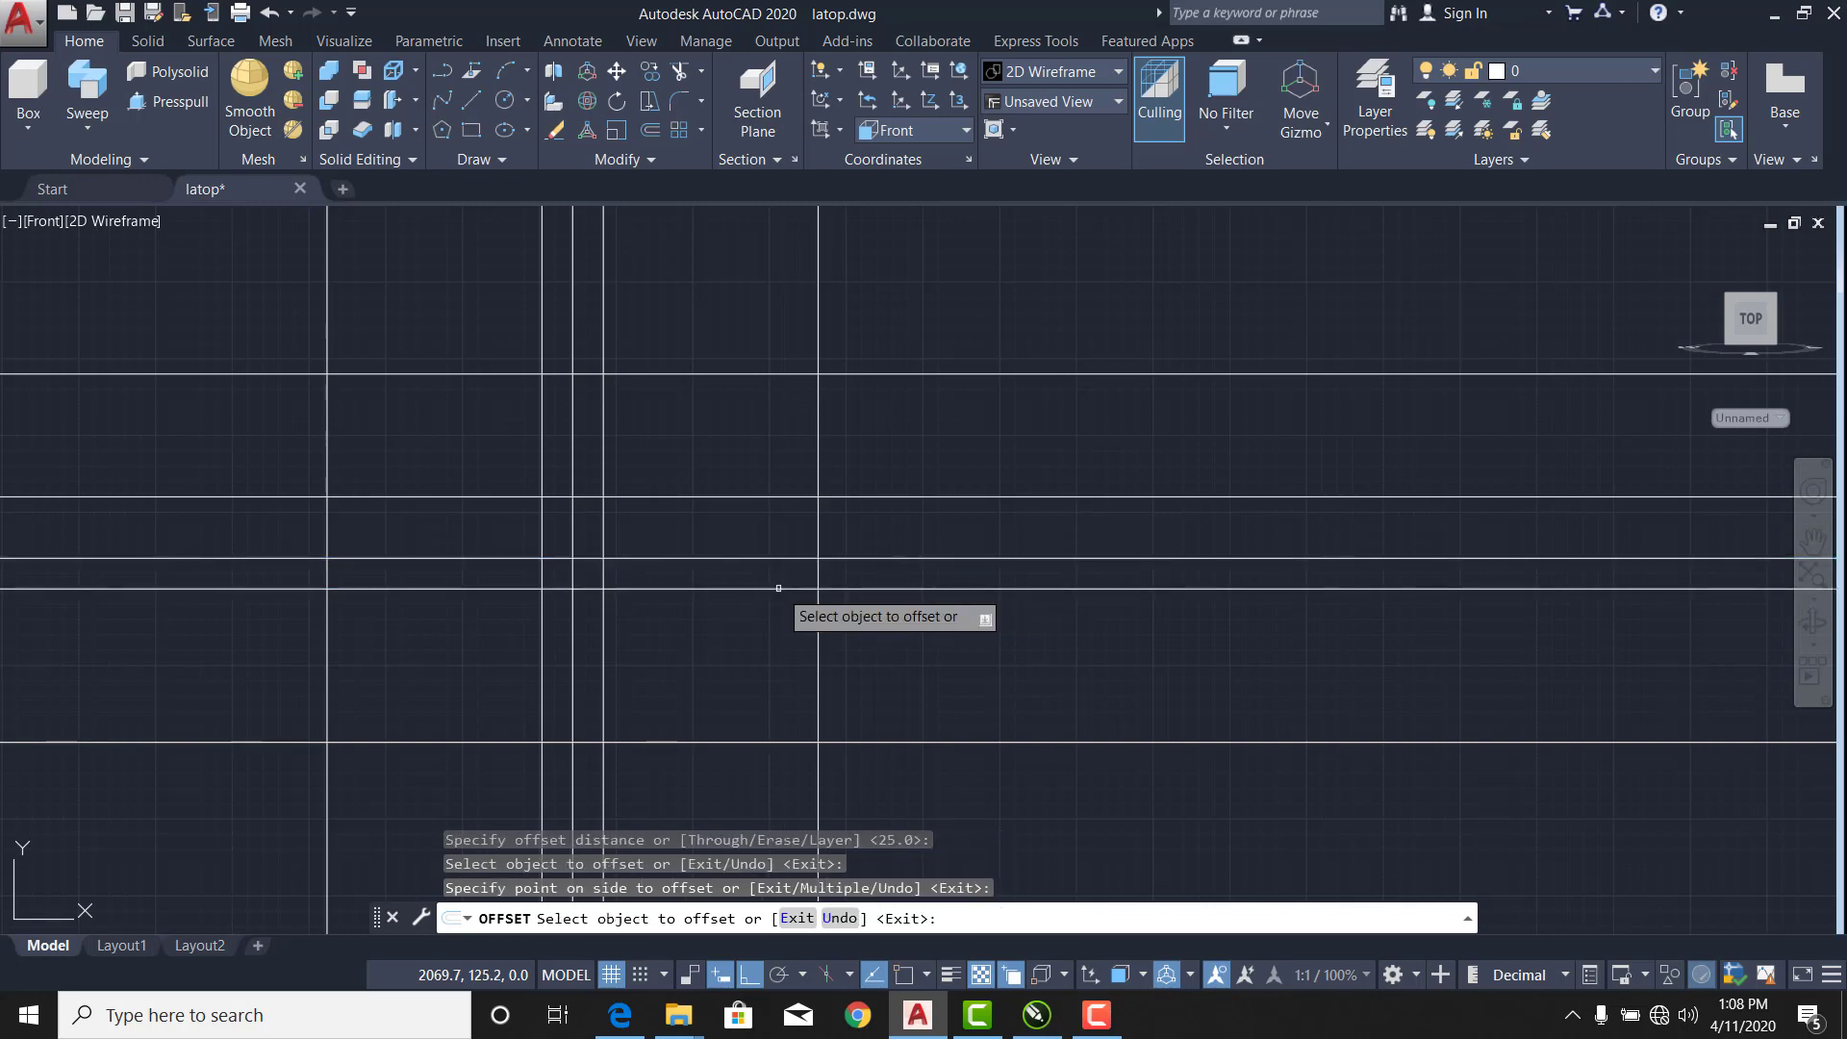
{"action": "left_click", "coordinate": [755, 589]}
{"action": "left_click", "coordinate": [711, 662]}
{"action": "key", "text": "Escape"}
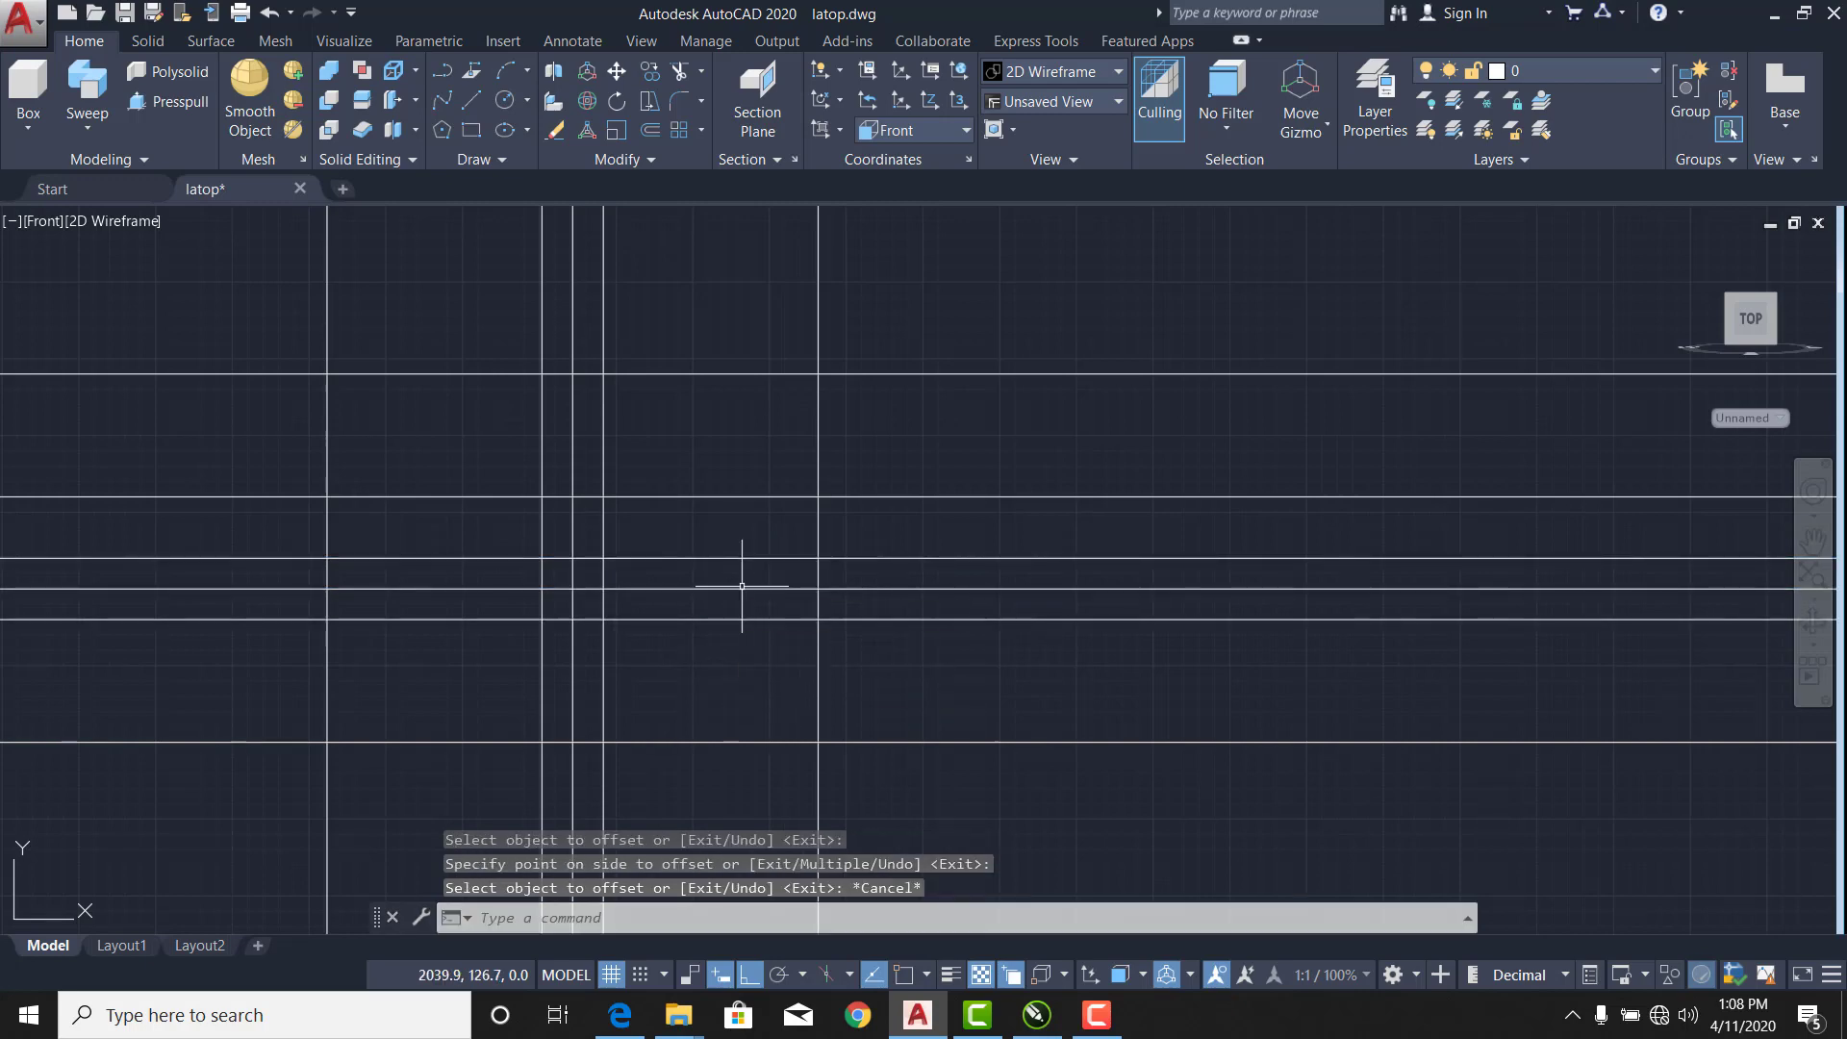
Delete the first 25-unit horizontal offset line and the two uppermost horizontal construction lines.
{"action": "left_click", "coordinate": [739, 588]}
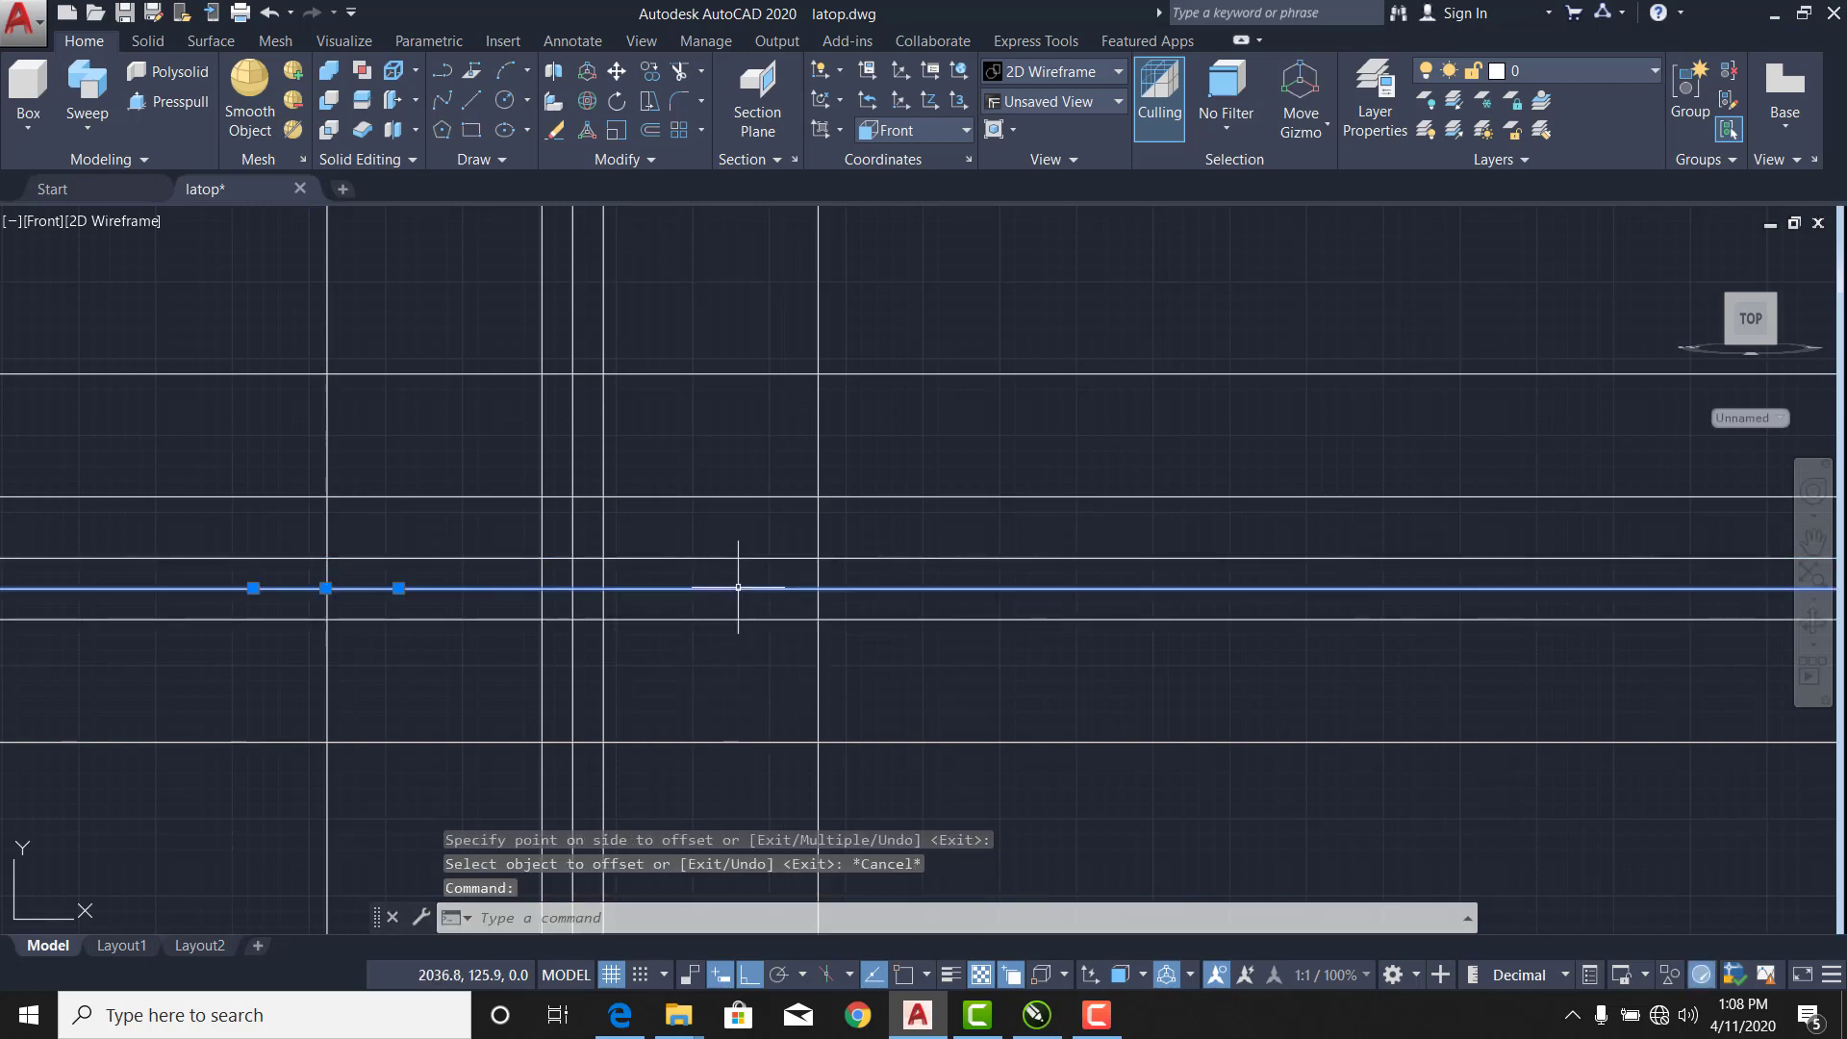
{"action": "key", "text": "Delete"}
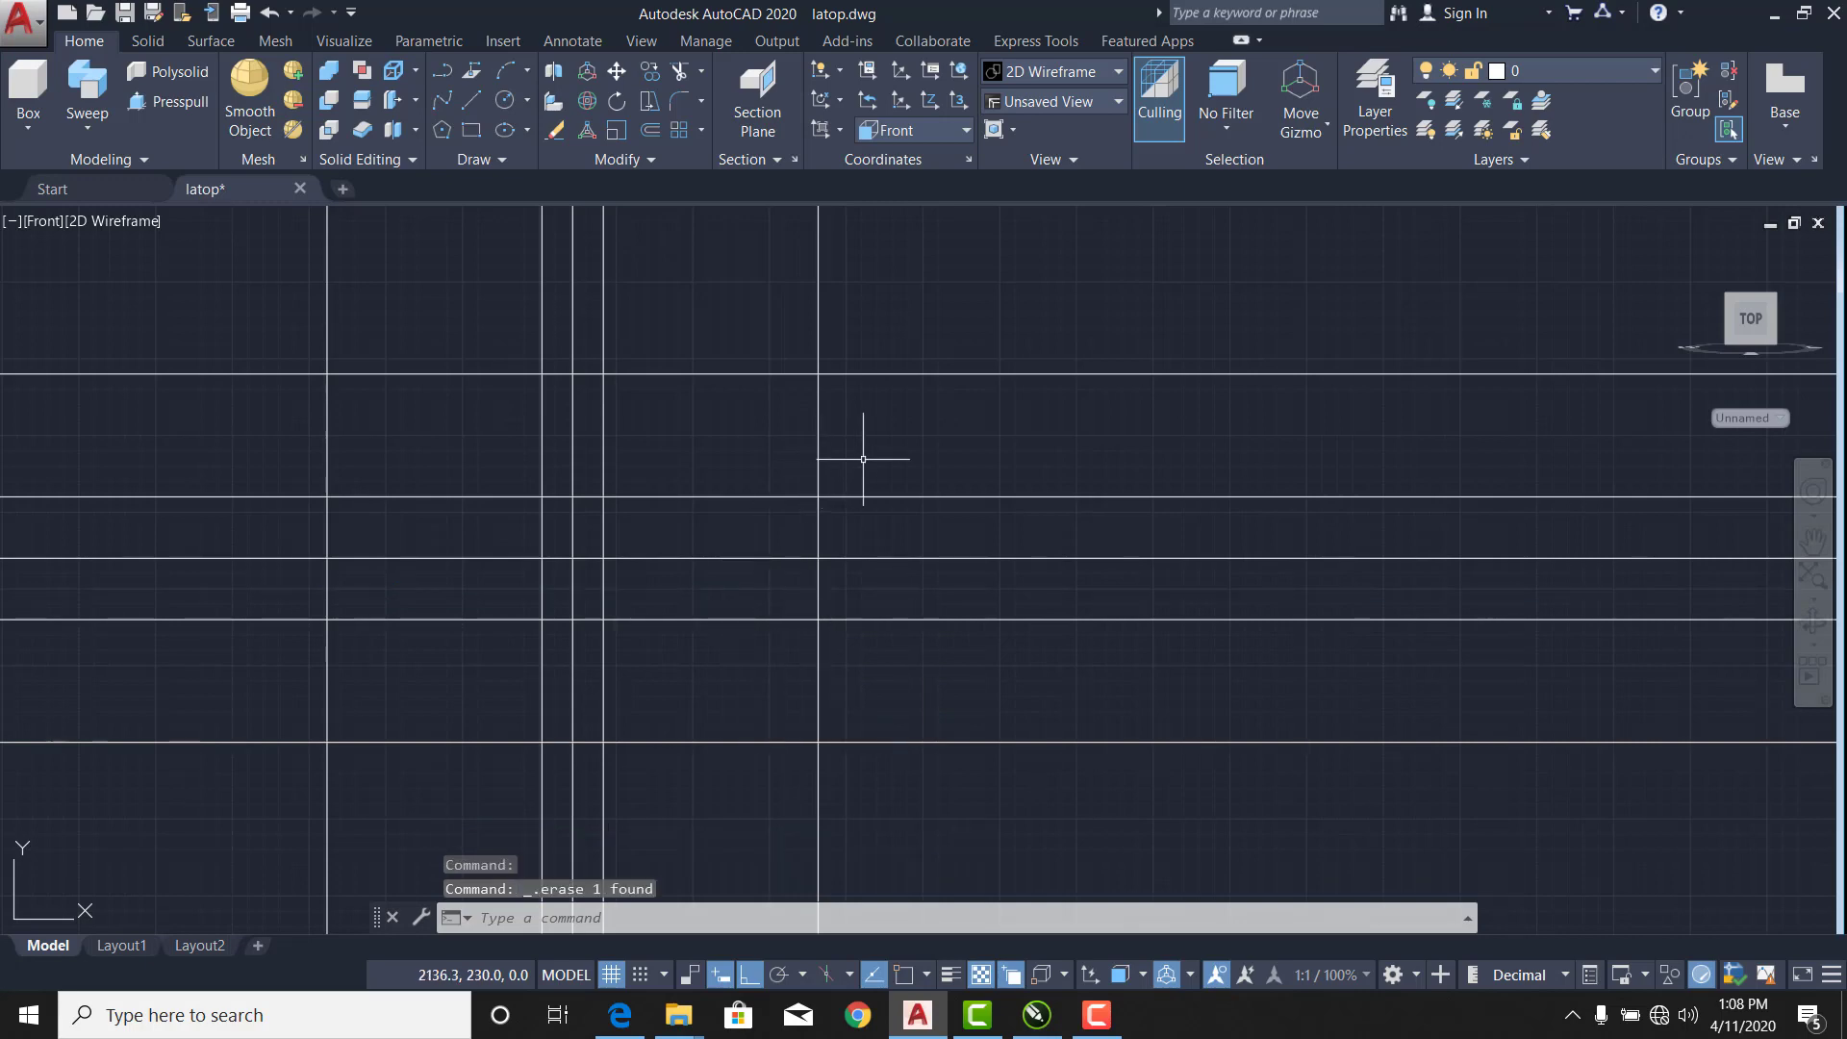
{"action": "mouse_move", "coordinate": [973, 530]}
{"action": "left_mouse_down"}
{"action": "mouse_move", "coordinate": [894, 227]}
{"action": "mouse_move", "coordinate": [1084, 308]}
{"action": "left_mouse_up"}
{"action": "key", "text": "Delete"}
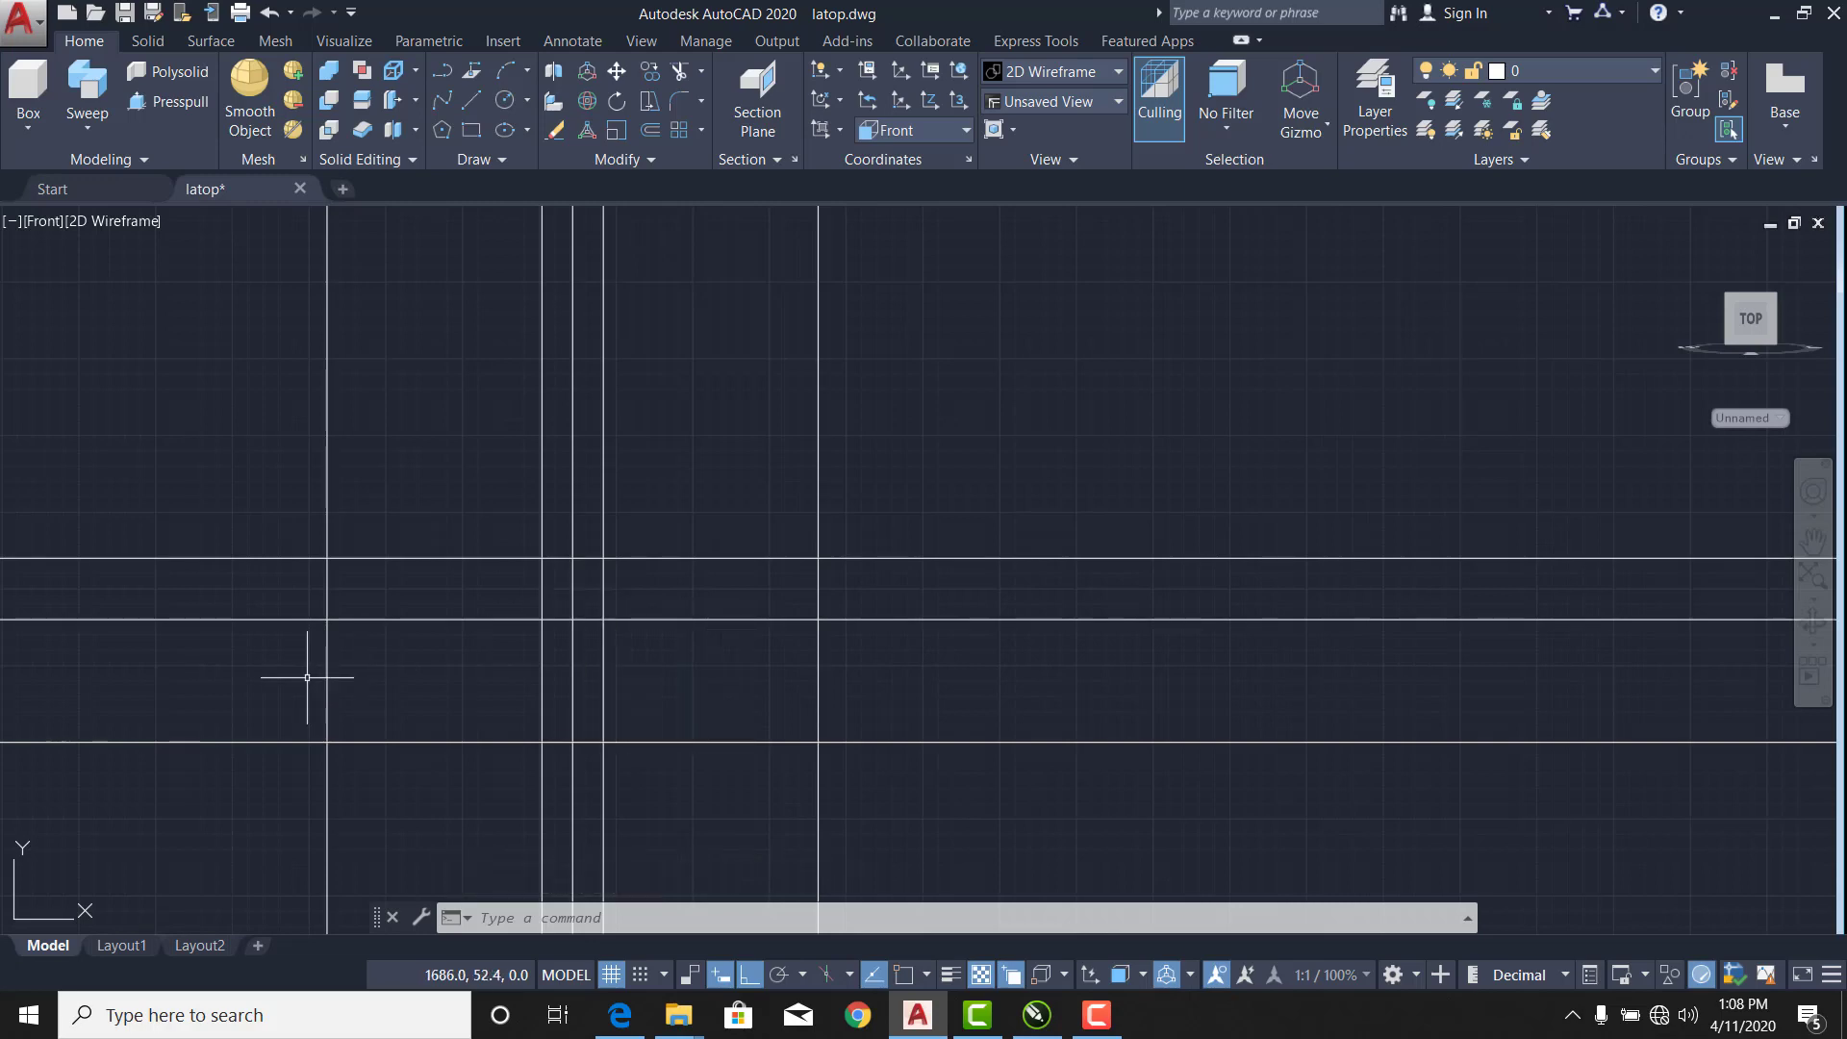
Offset the lowest horizontal construction line 25 units upward.
{"action": "right_click", "coordinate": [740, 693]}
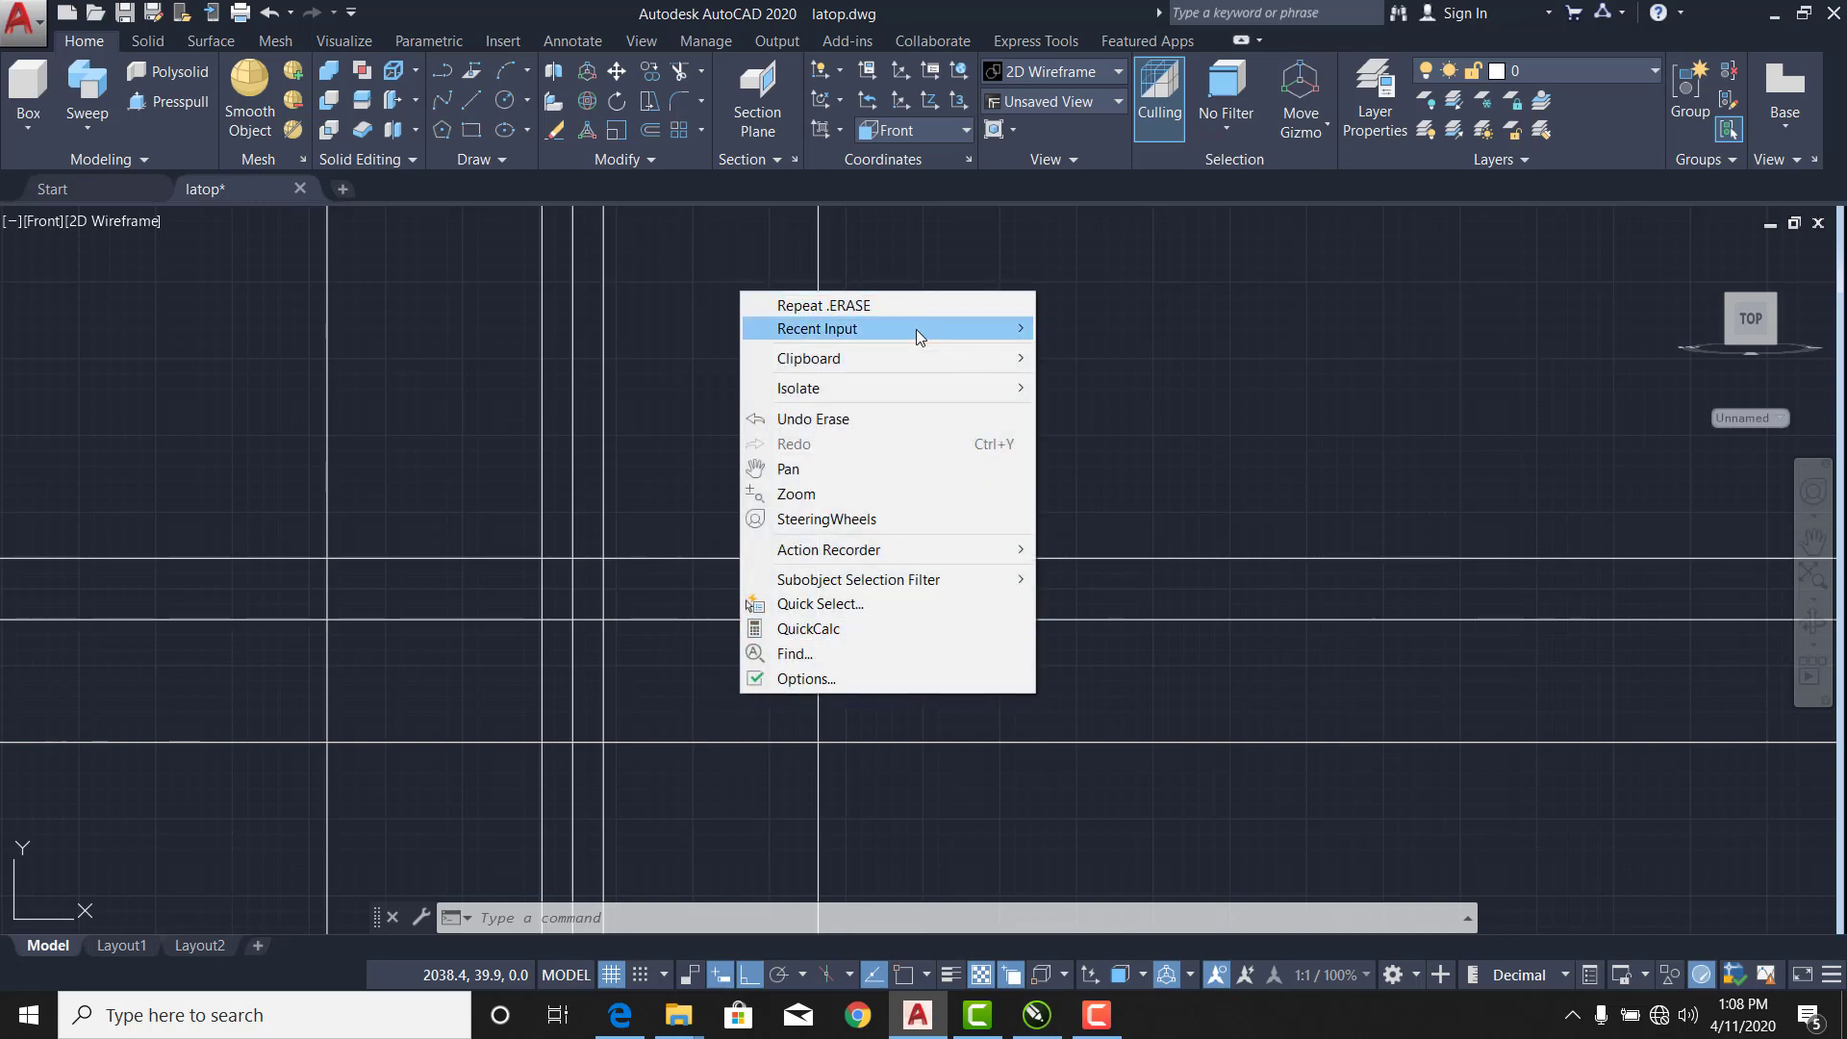
{"action": "mouse_move", "coordinate": [916, 329]}
{"action": "left_click", "coordinate": [1089, 352]}
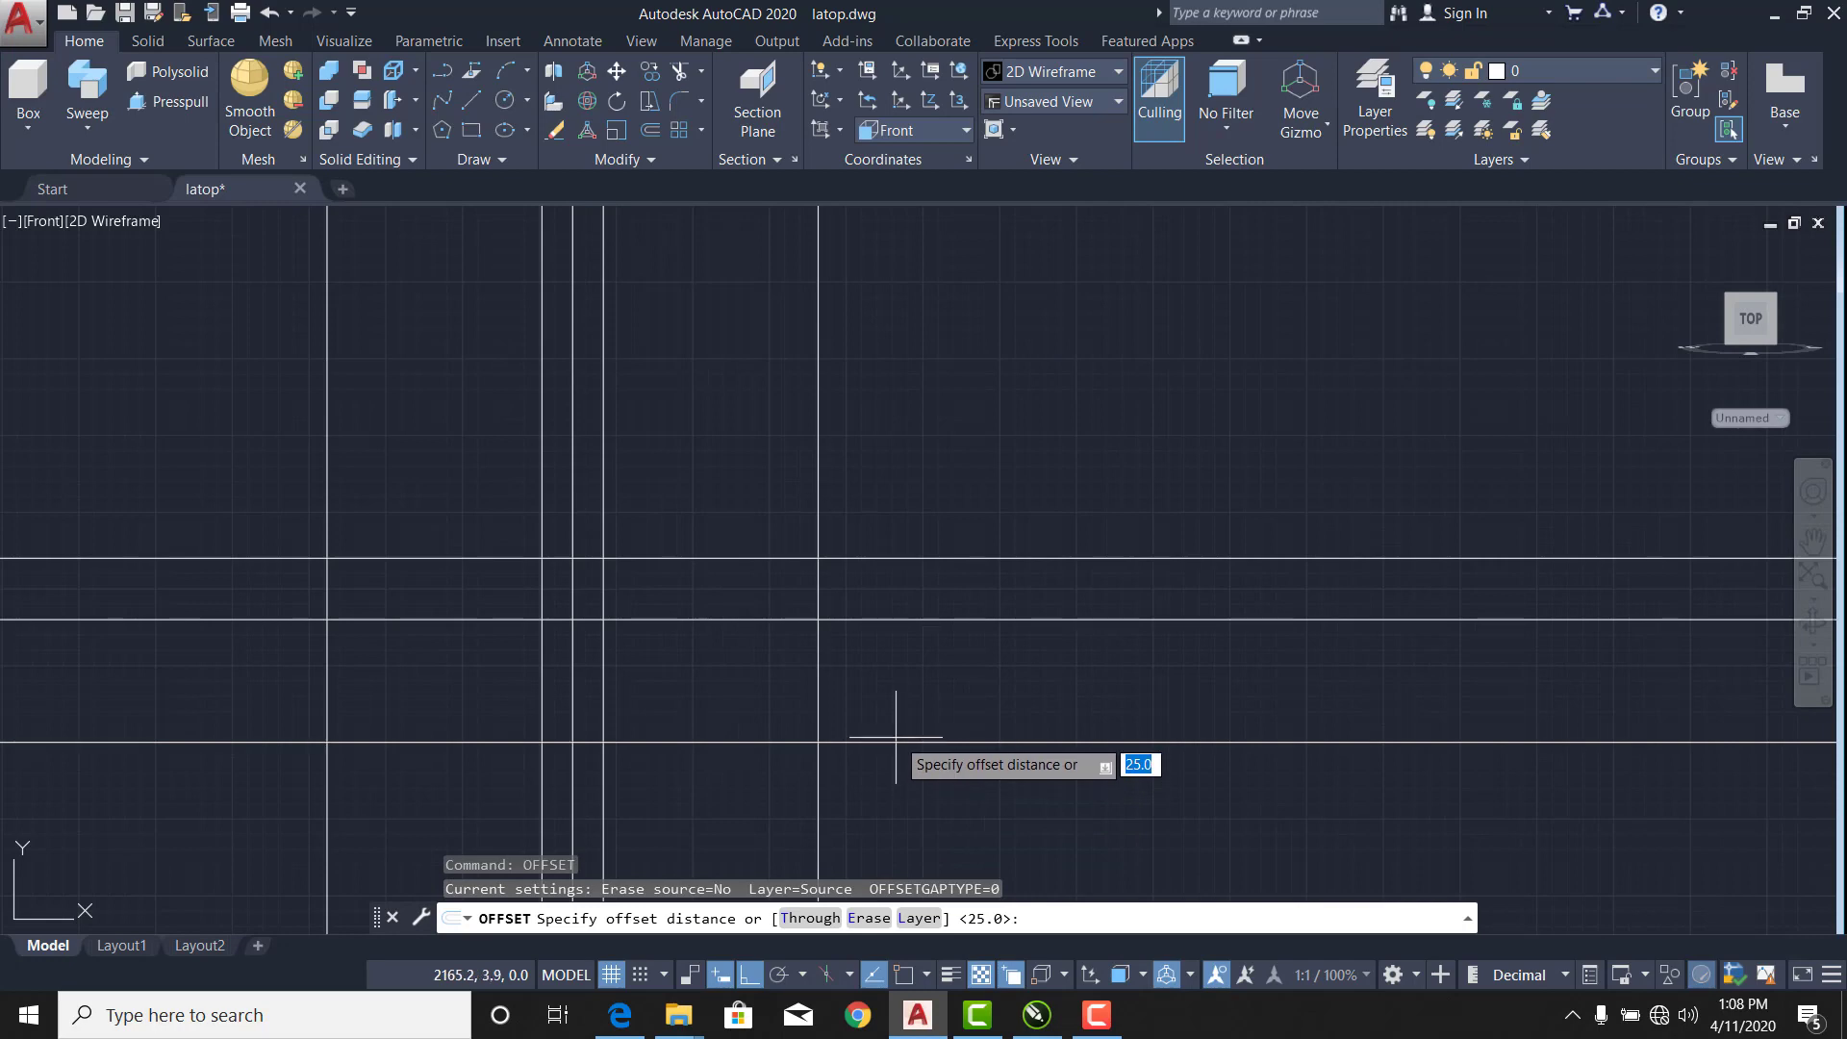
{"action": "key", "text": "Return"}
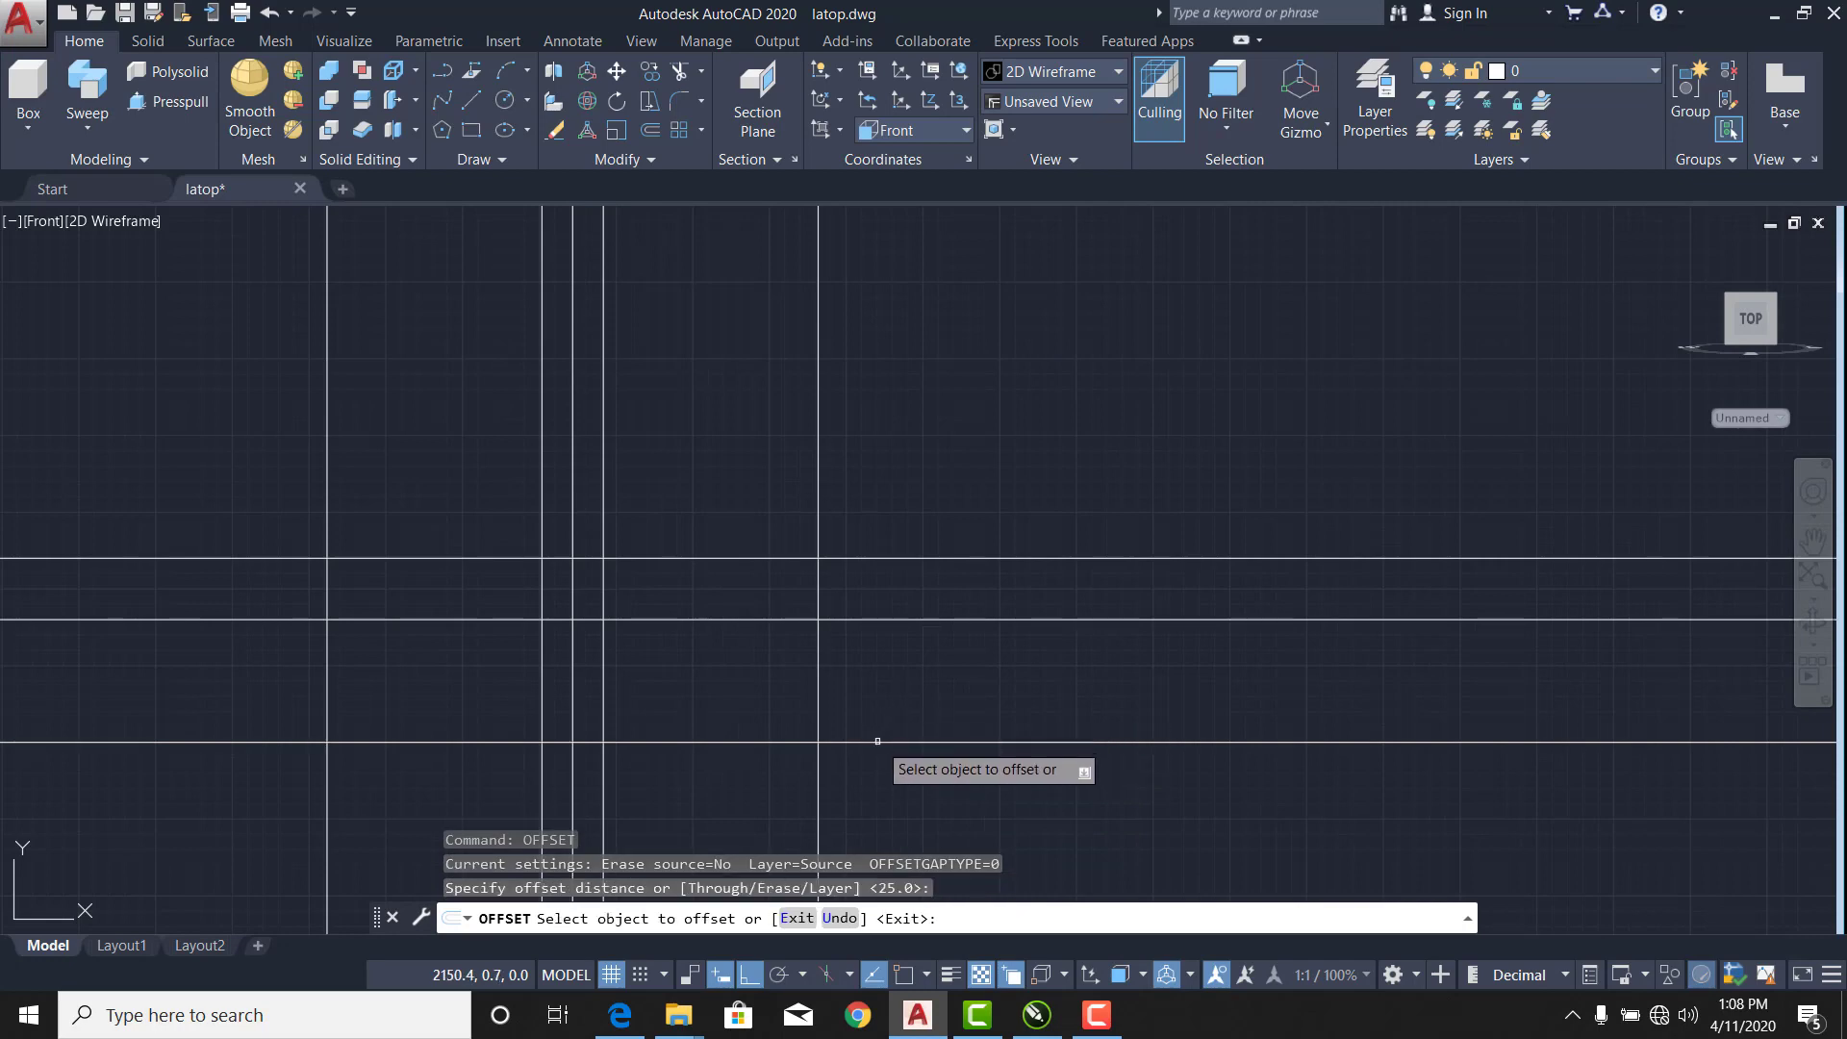
{"action": "left_click", "coordinate": [878, 742]}
{"action": "left_click", "coordinate": [876, 698]}
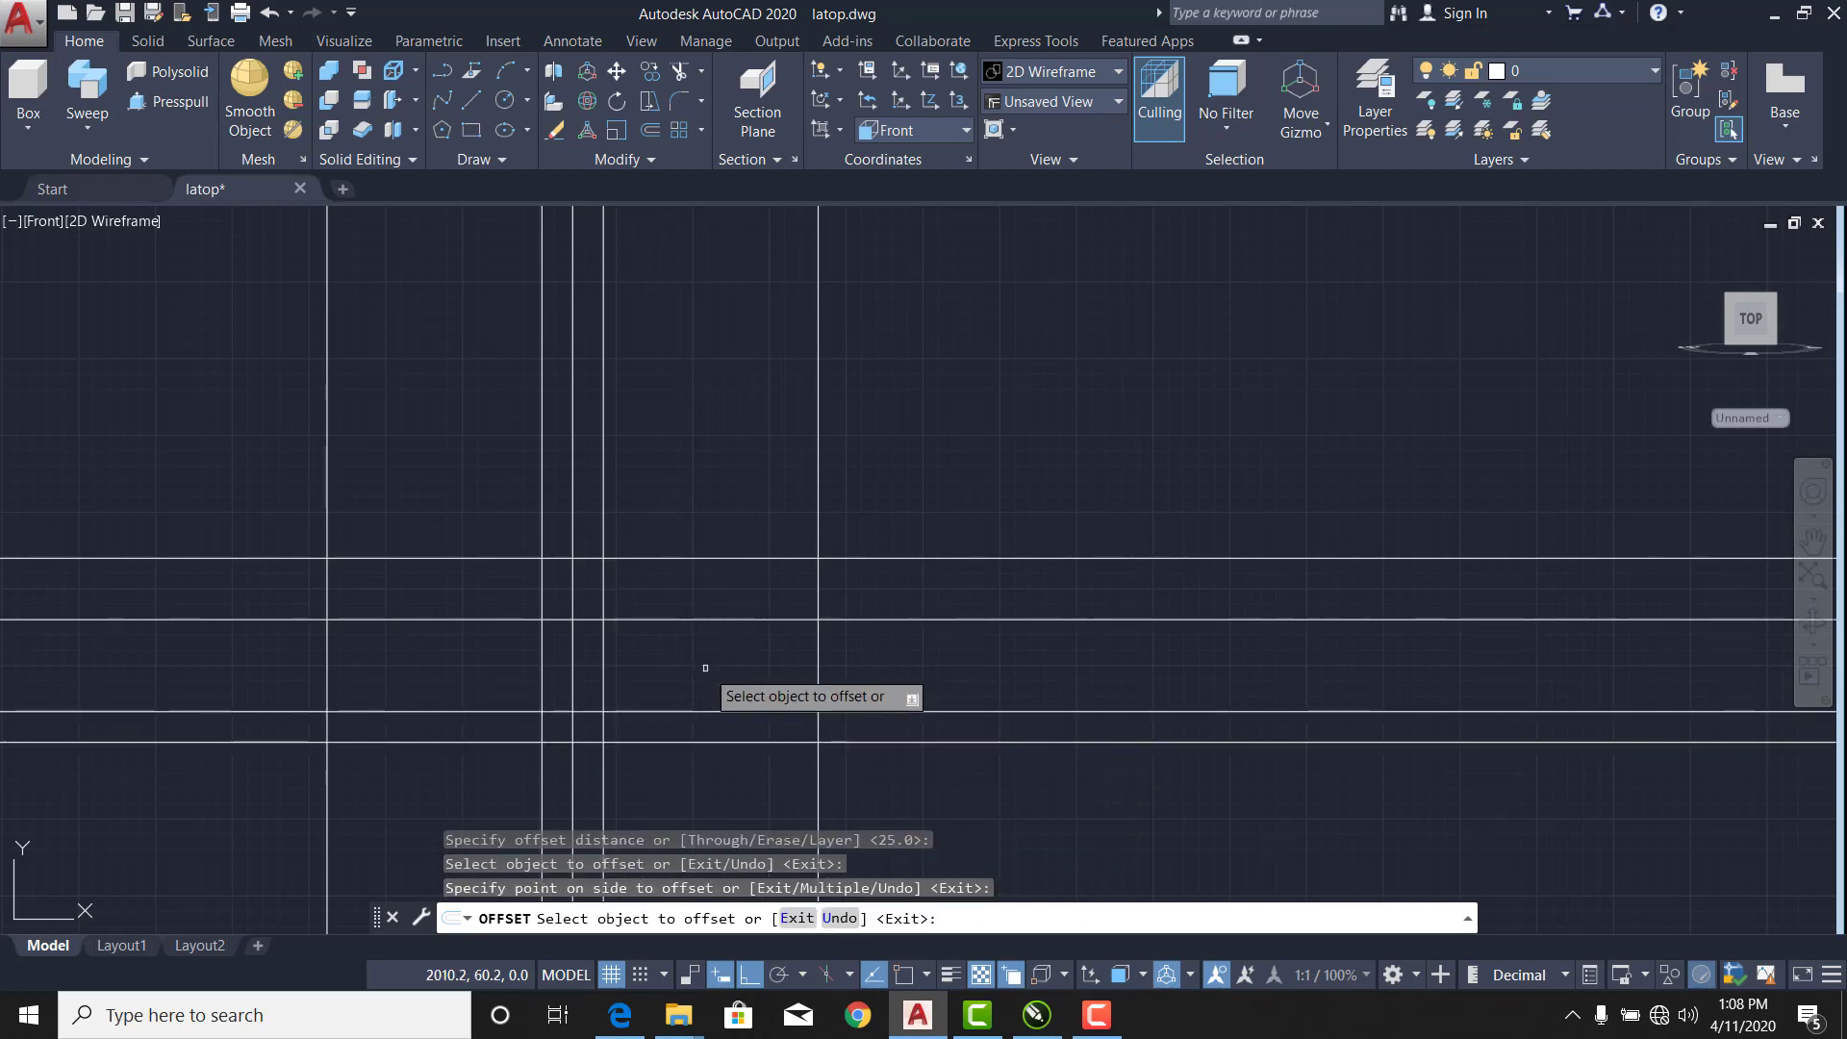
{"action": "key", "text": "Escape"}
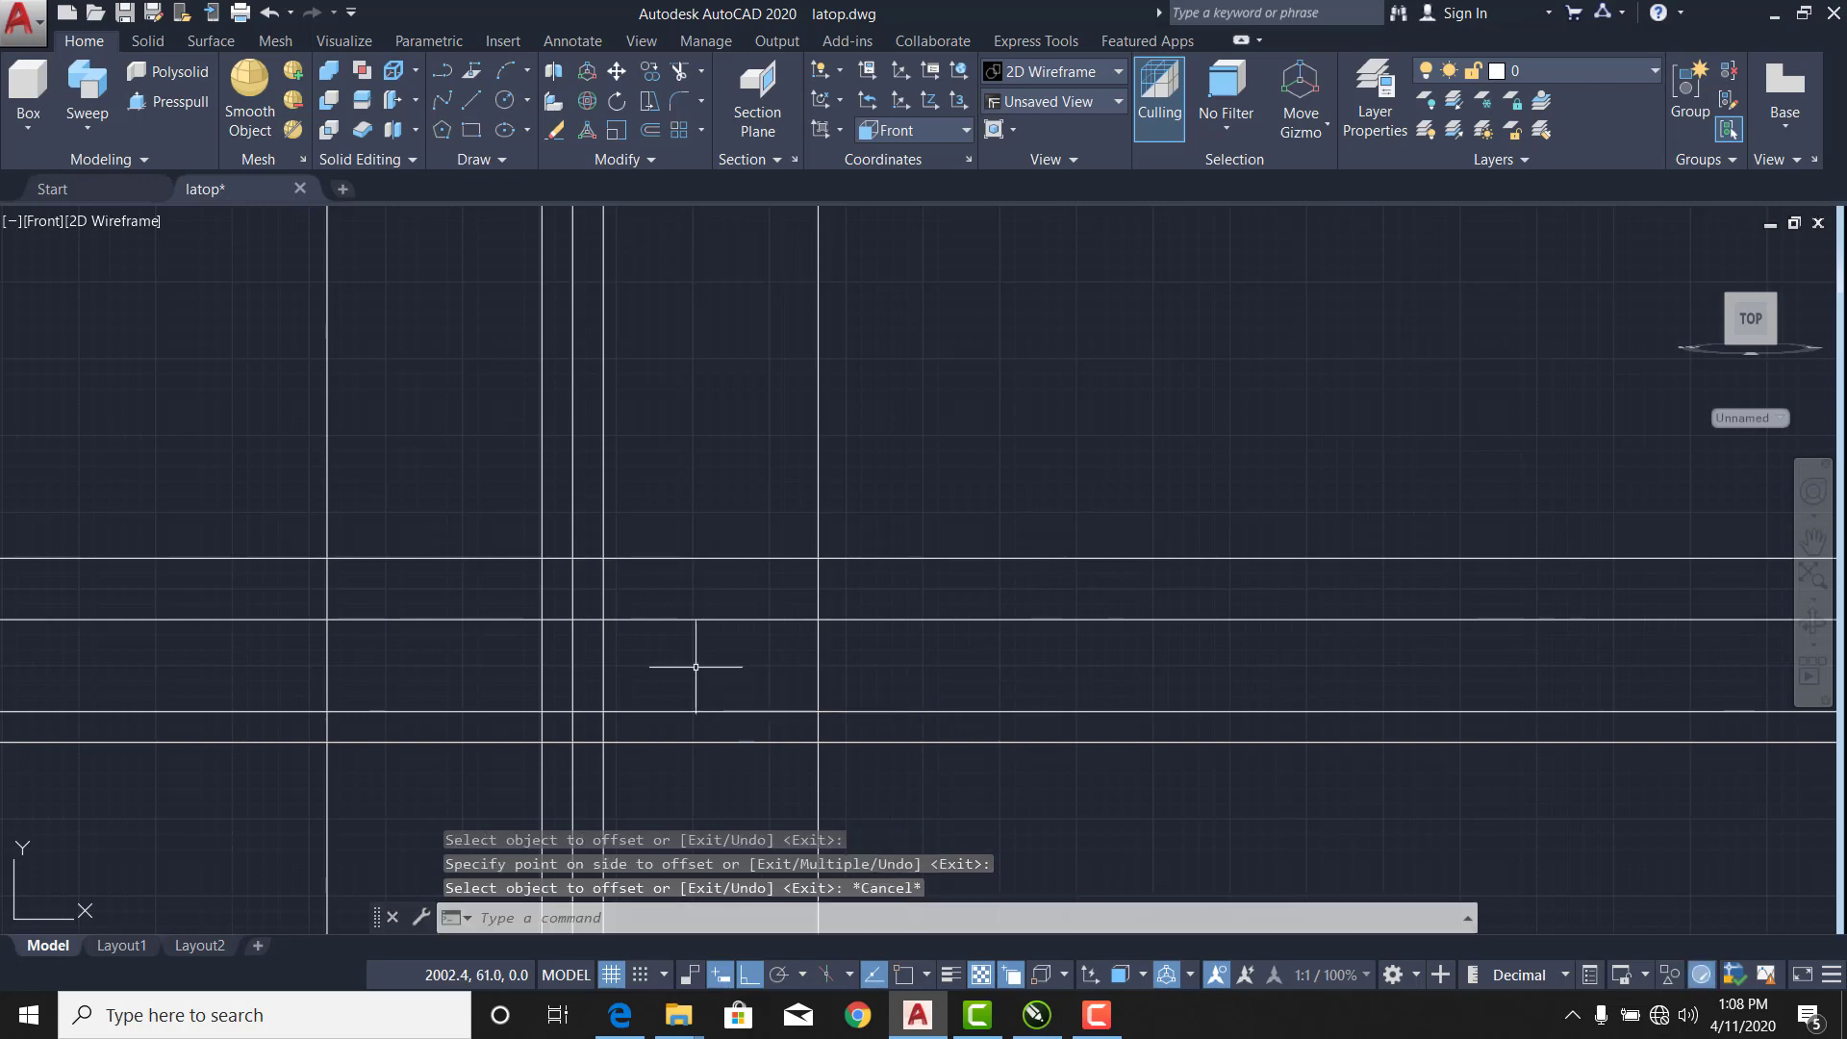
With object snap on, trace the polyline's left half from the middle vertical: 25 units left, diagonally to the far-left vertical, and down to the lowest line.
{"action": "scroll", "coordinate": [539, 693], "scroll_direction": "up", "scroll_amount": 2}
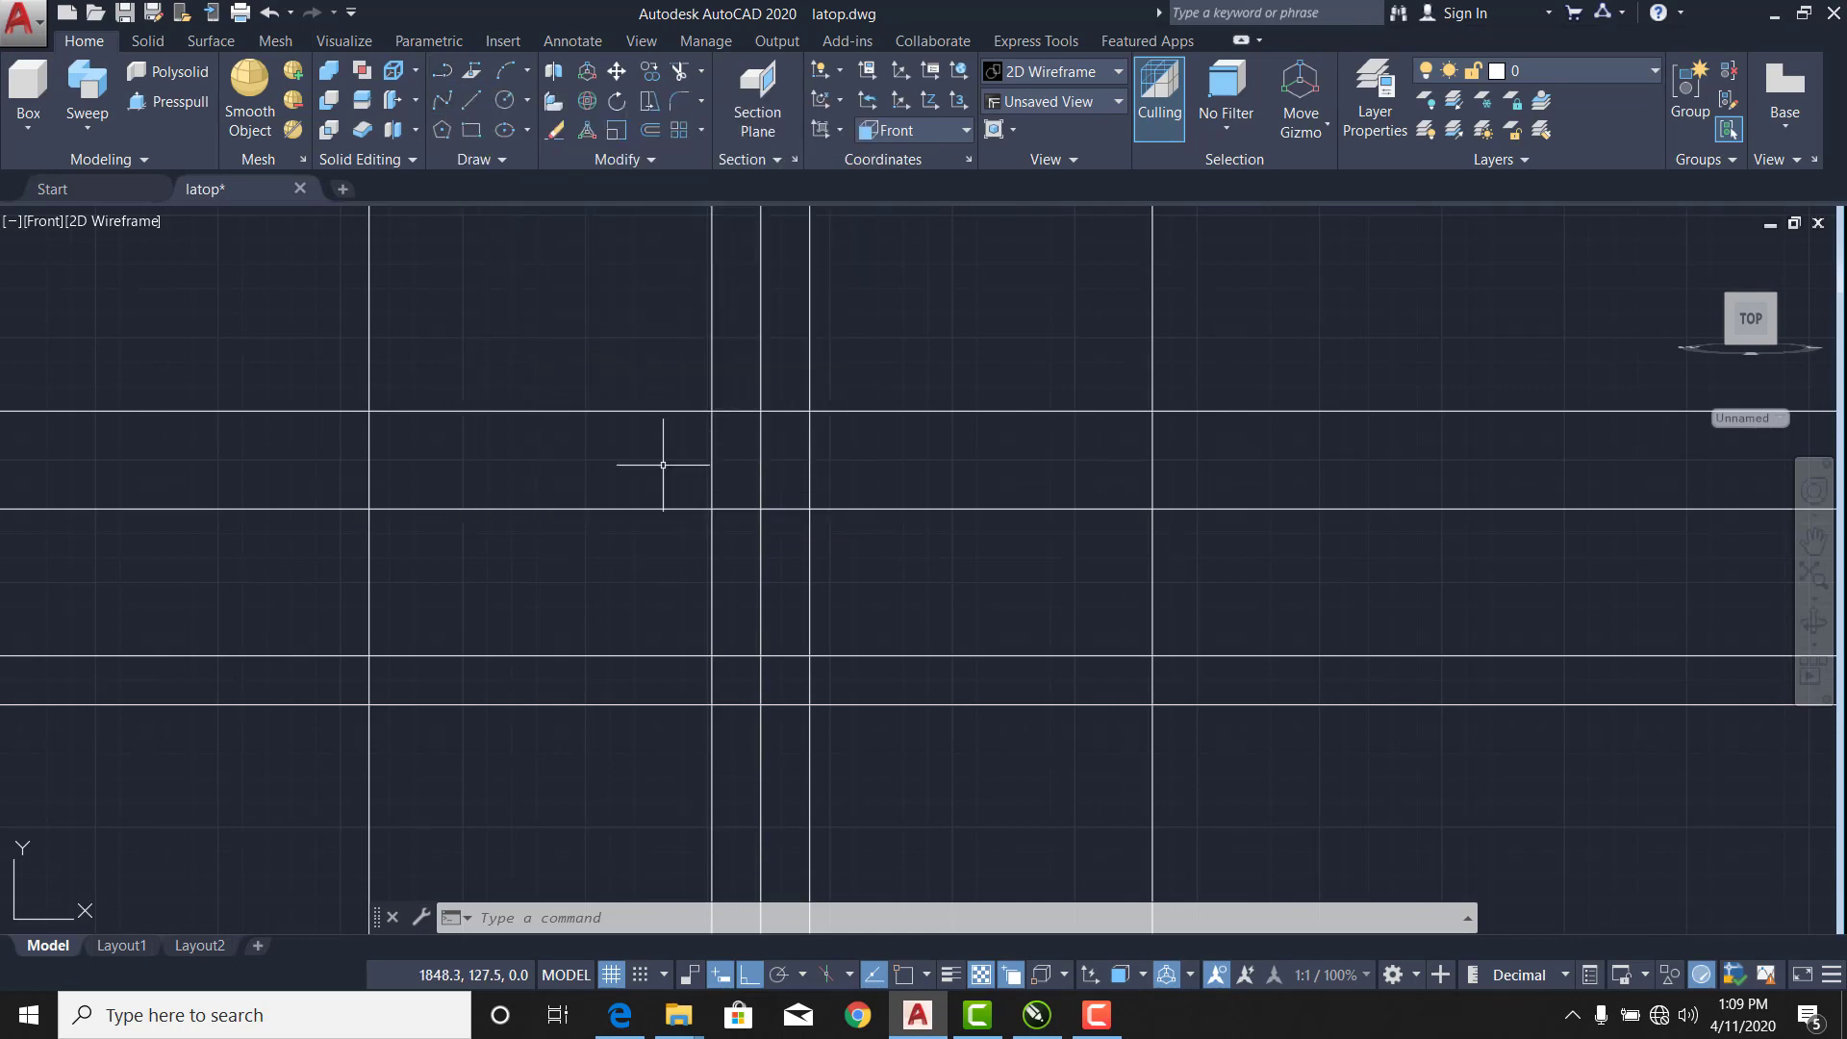
{"action": "left_click", "coordinate": [440, 77]}
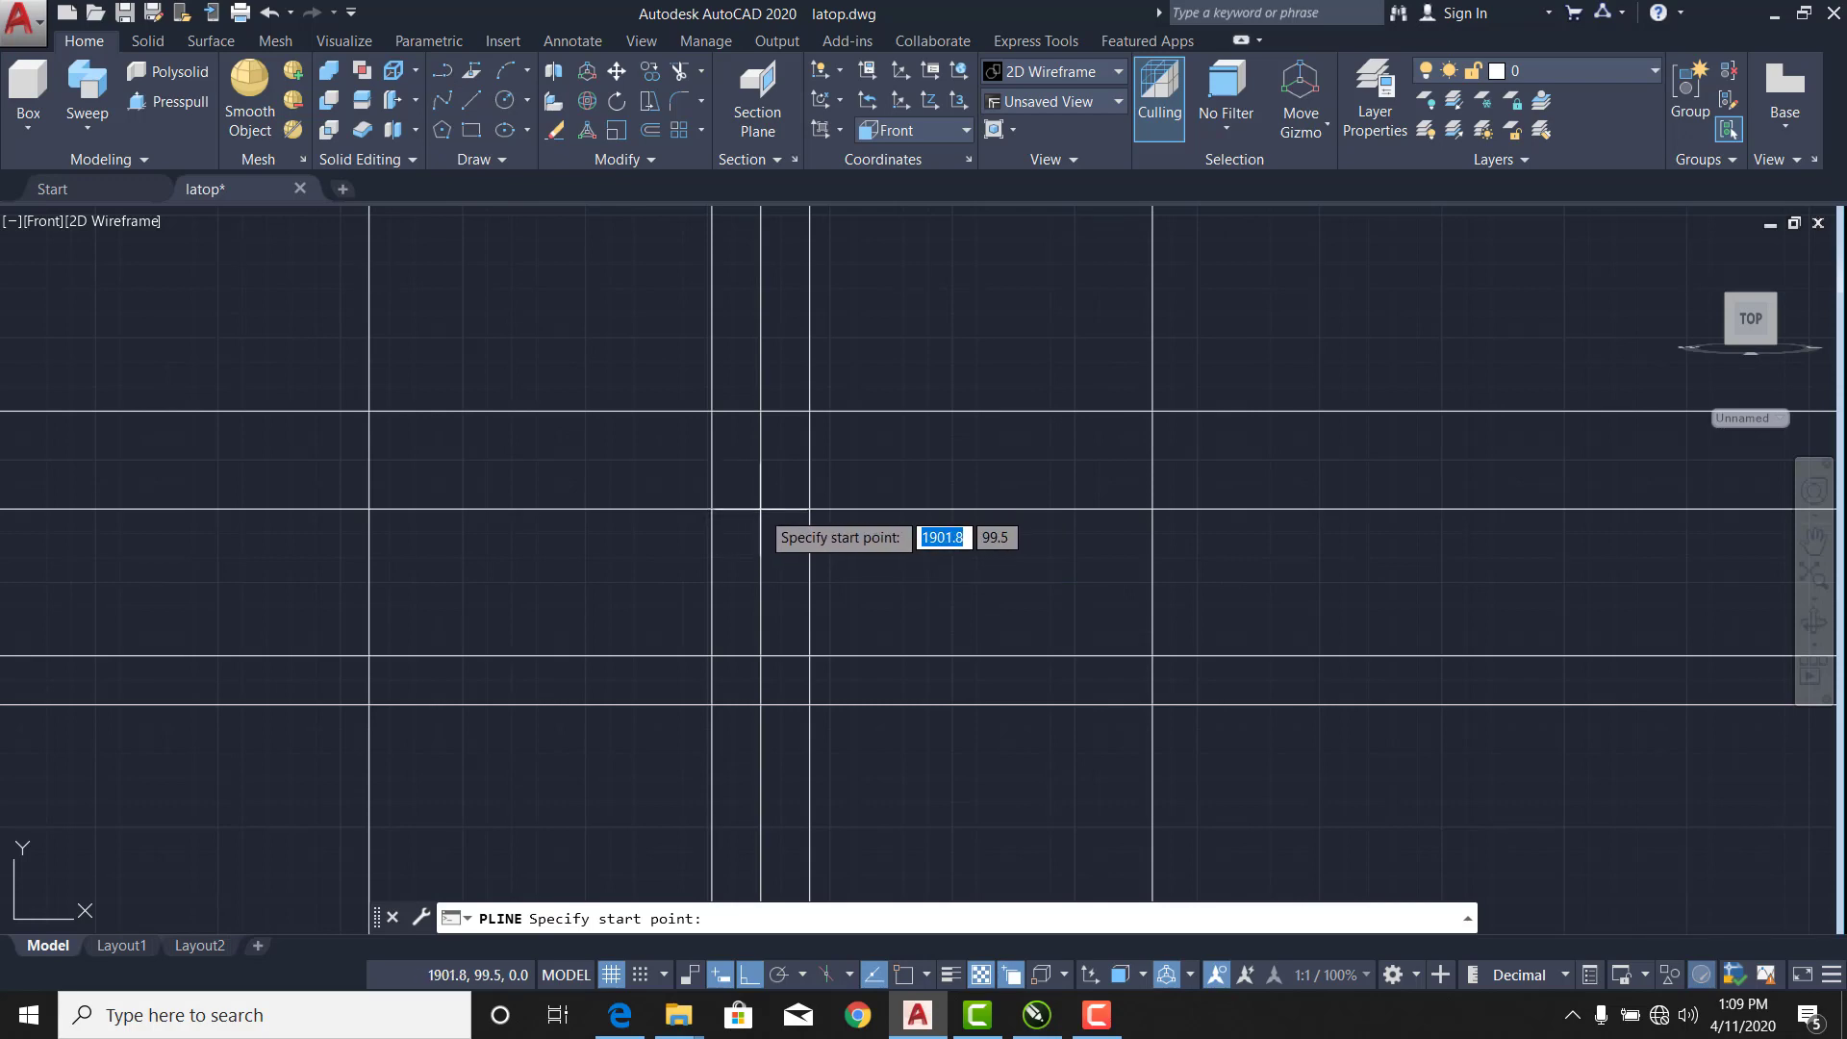
{"action": "key", "text": "F3"}
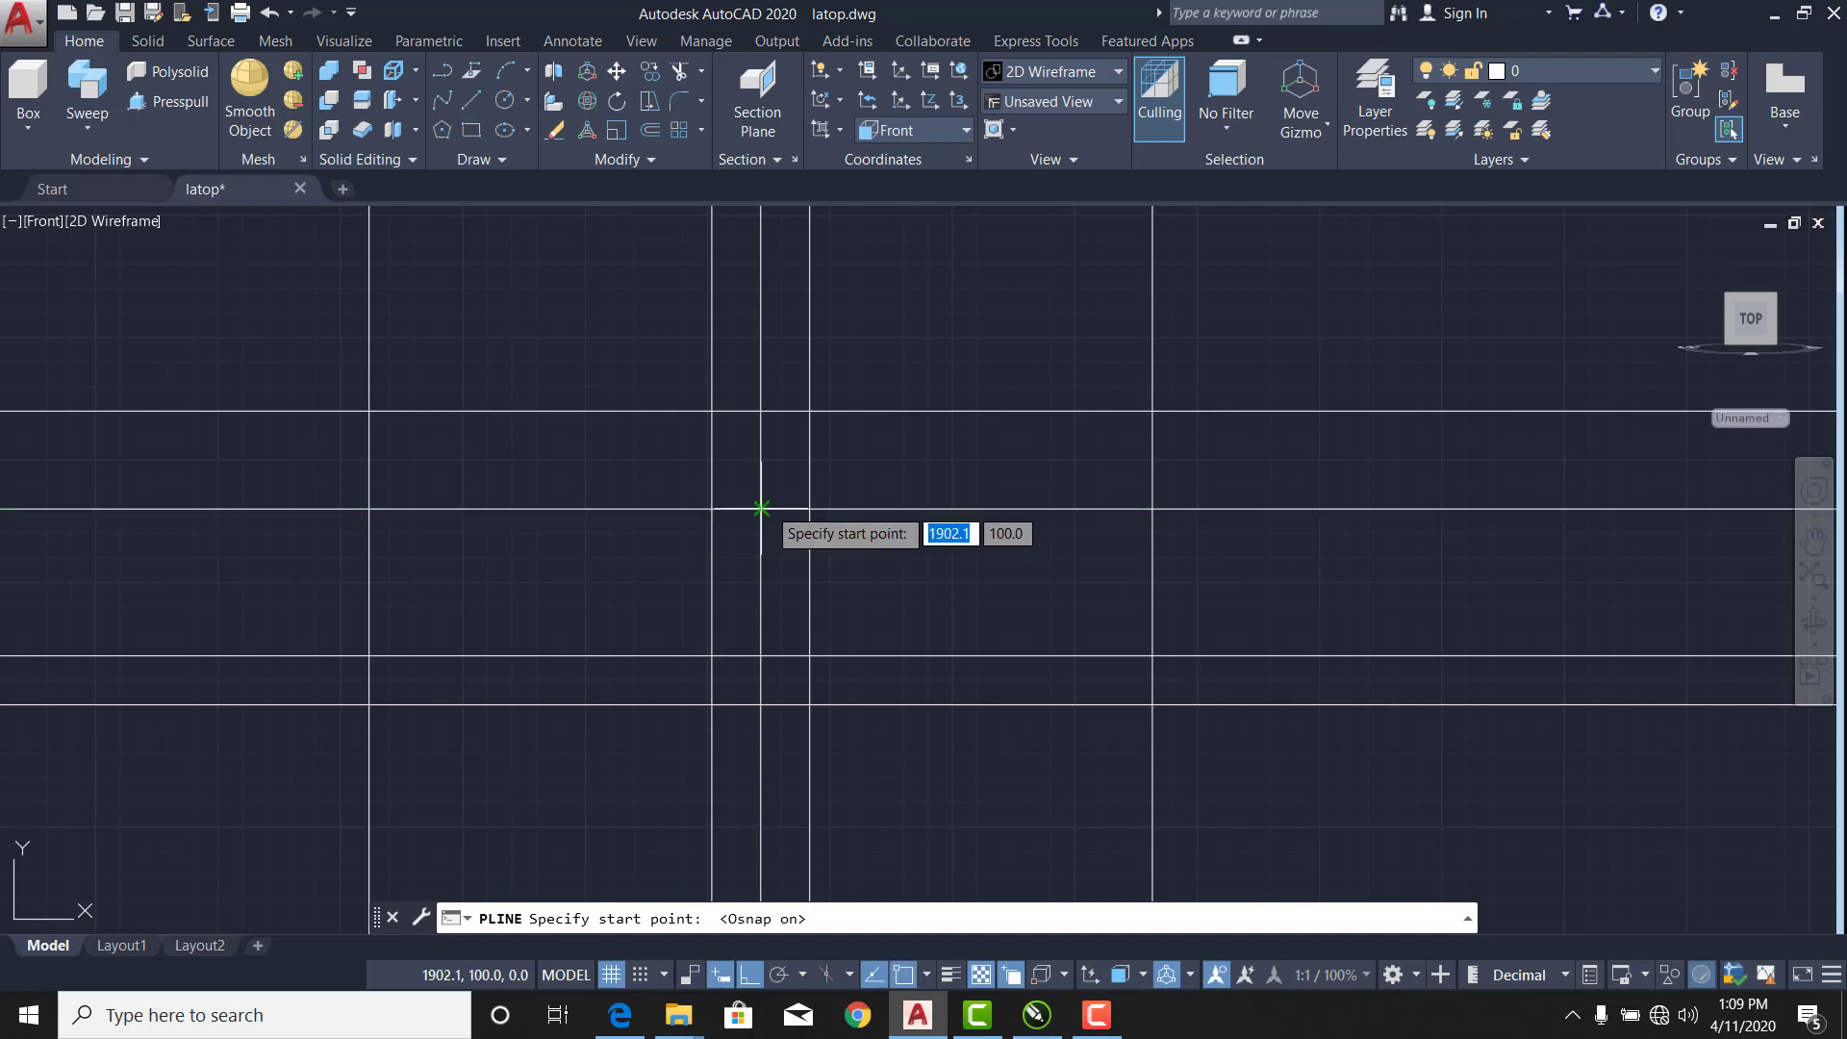
{"action": "left_click", "coordinate": [760, 509]}
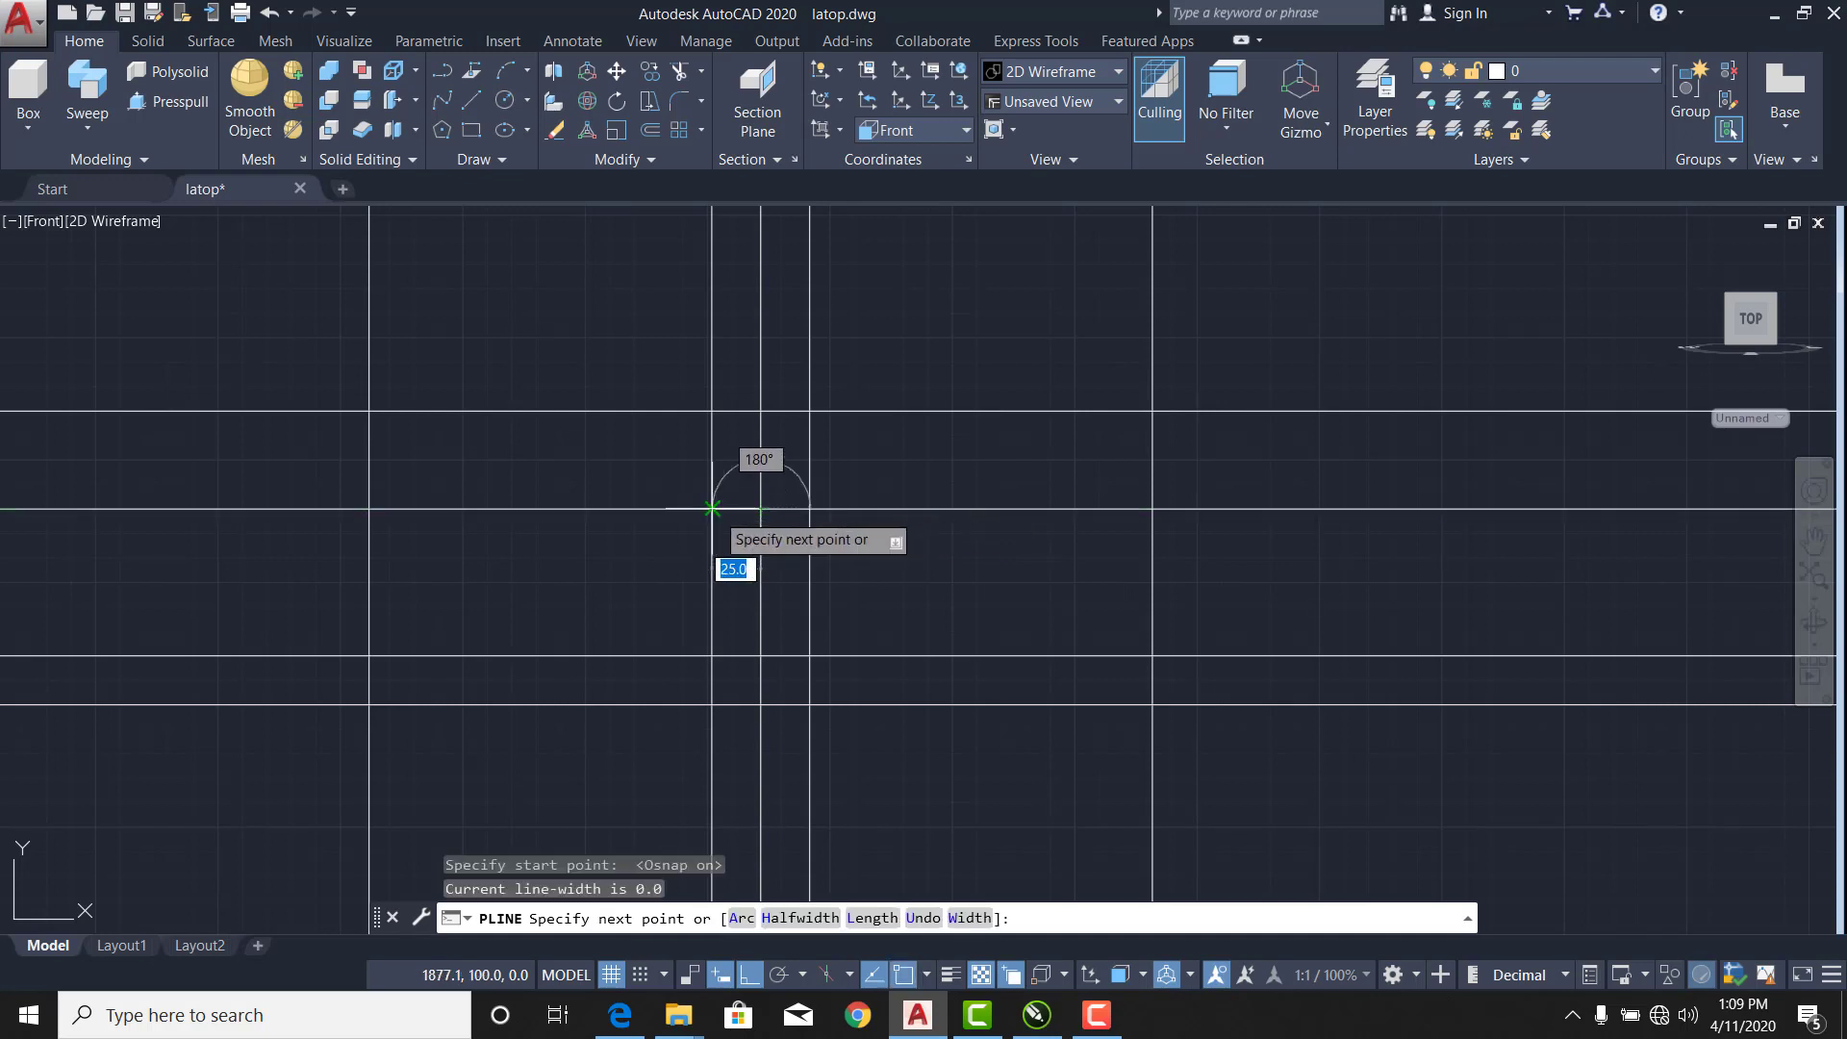
{"action": "left_click", "coordinate": [712, 509]}
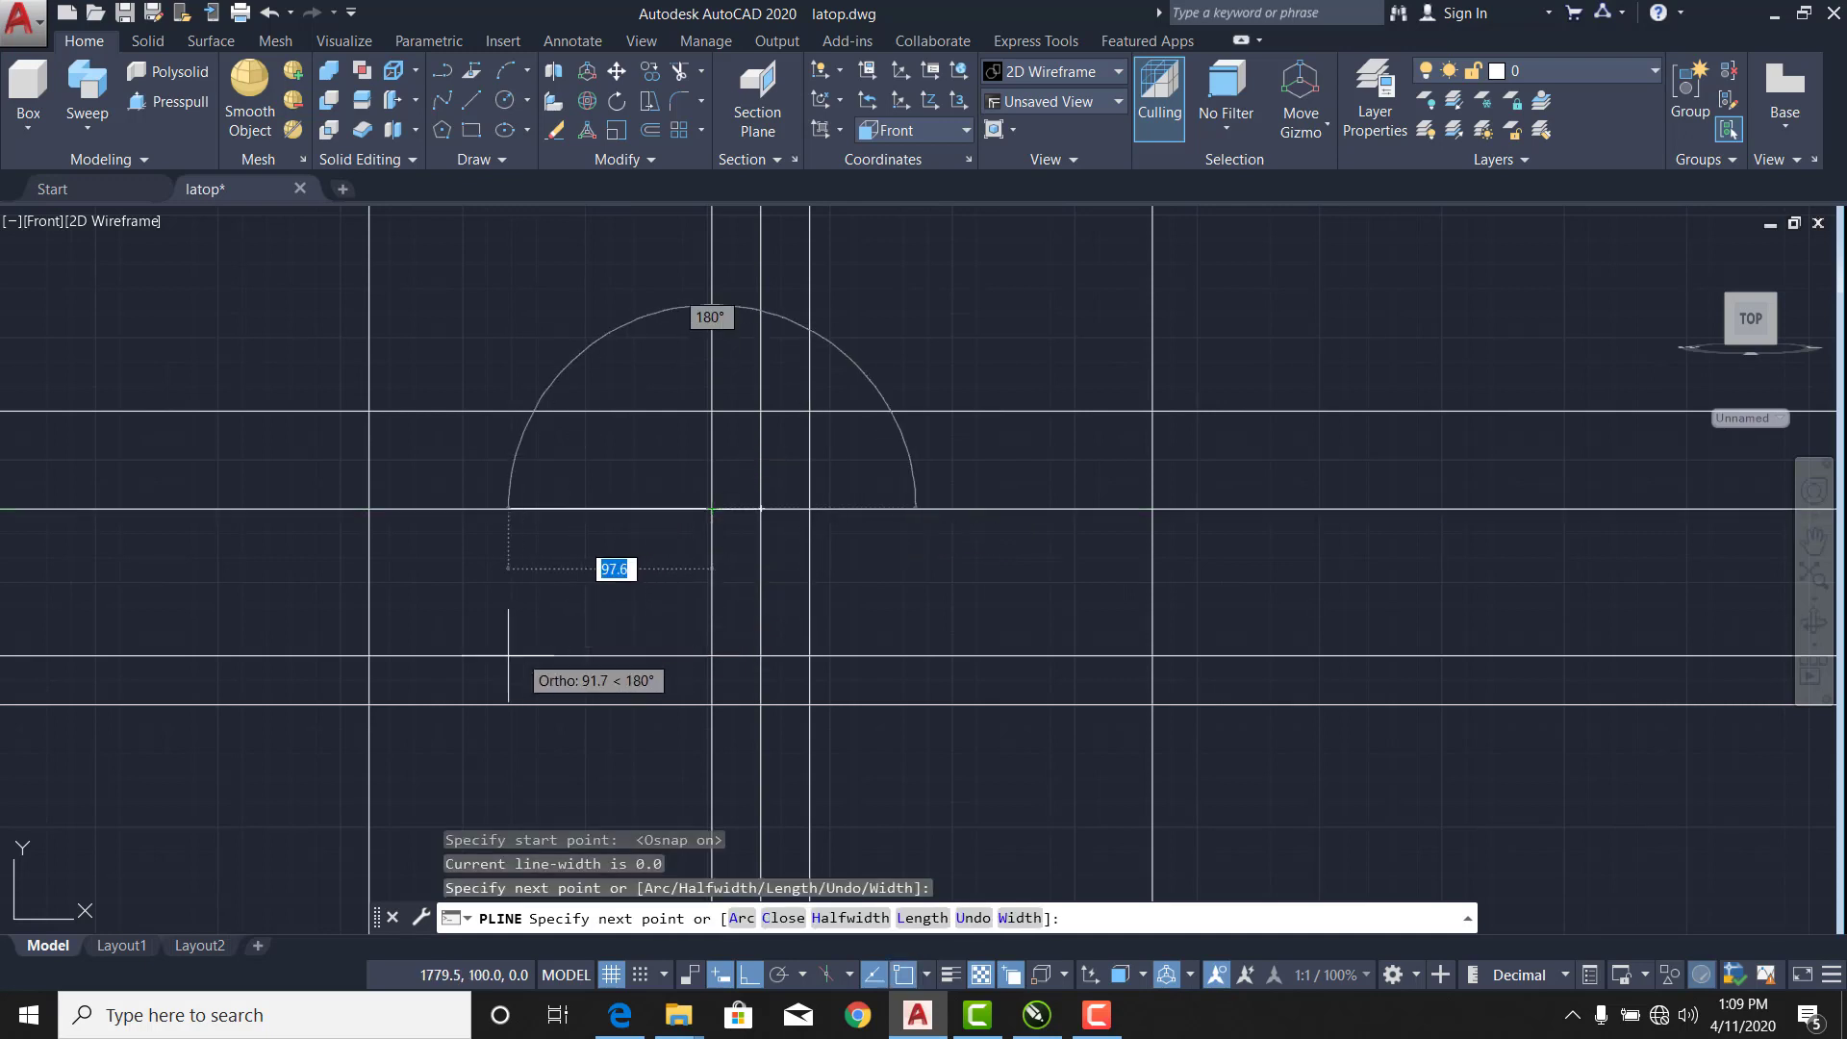
{"action": "left_click", "coordinate": [369, 656]}
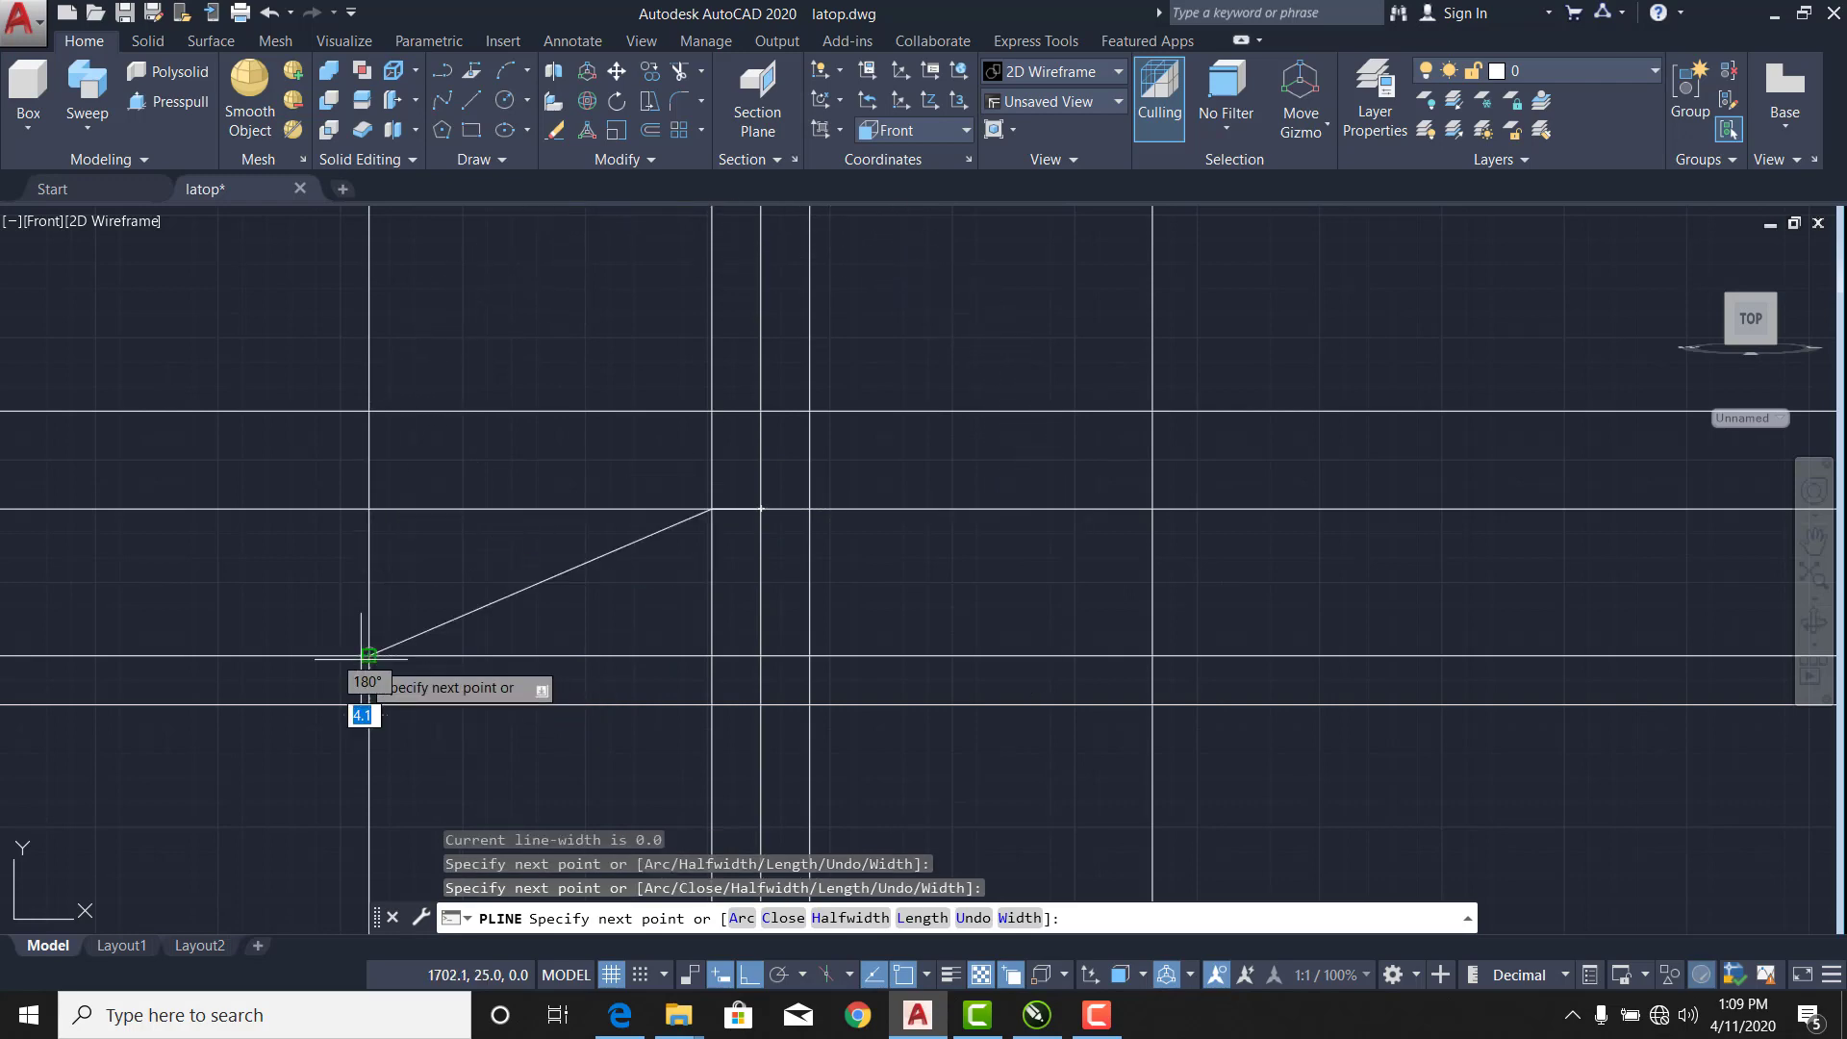
{"action": "left_click", "coordinate": [370, 706]}
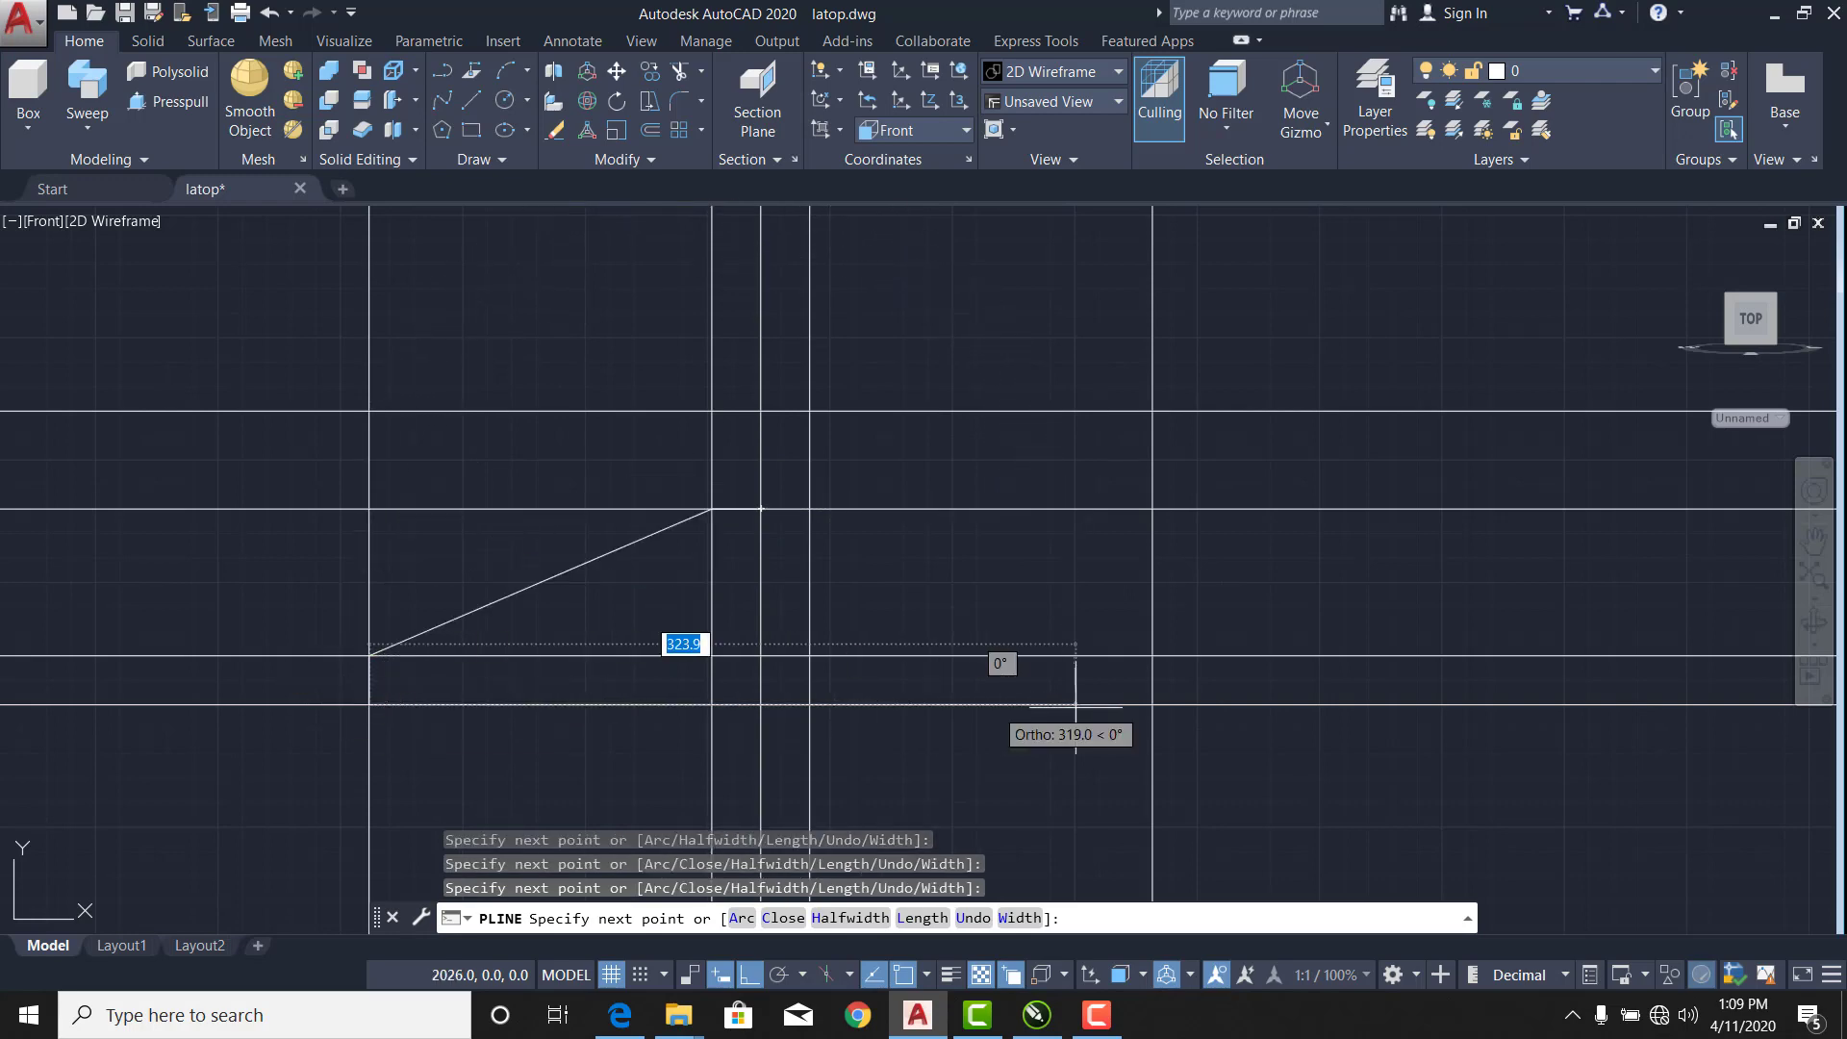
Continue the polyline along the base and up the mirrored right side to its start point, adding a slanted segment and a top horizontal segment.
{"action": "left_click", "coordinate": [1153, 705]}
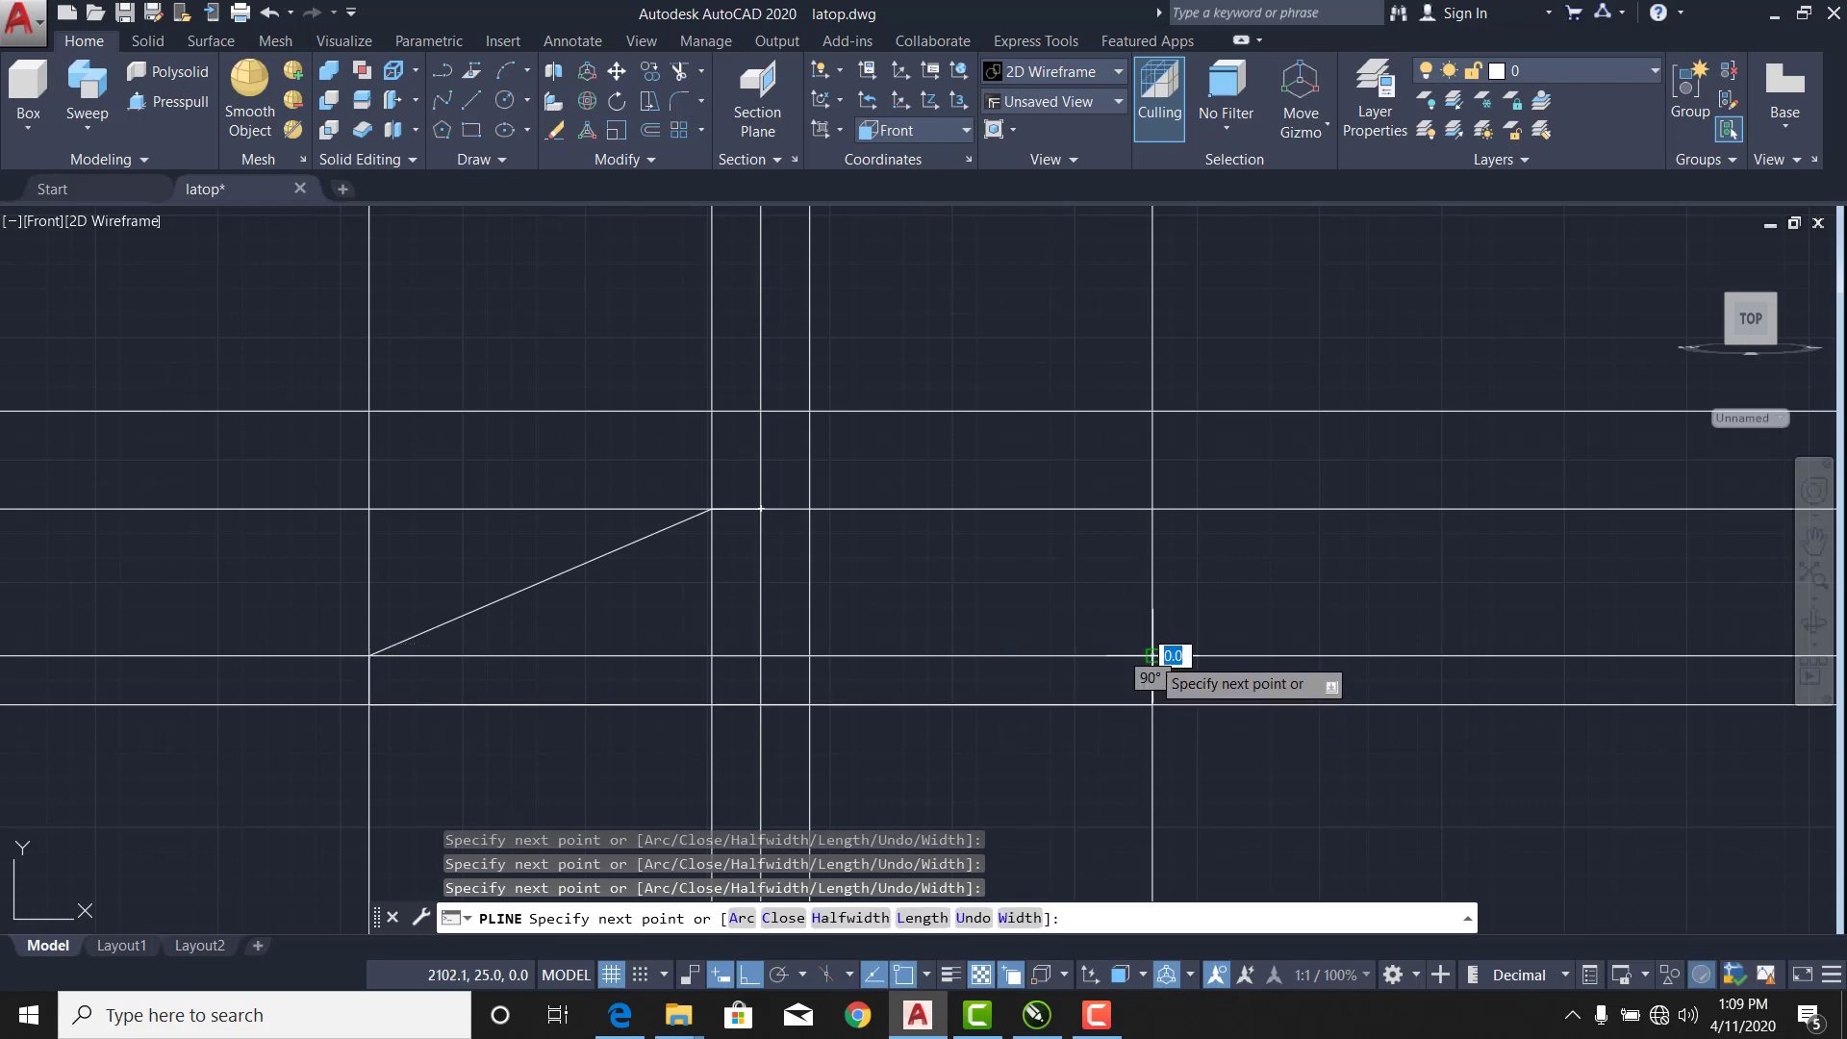
{"action": "left_click", "coordinate": [1153, 657]}
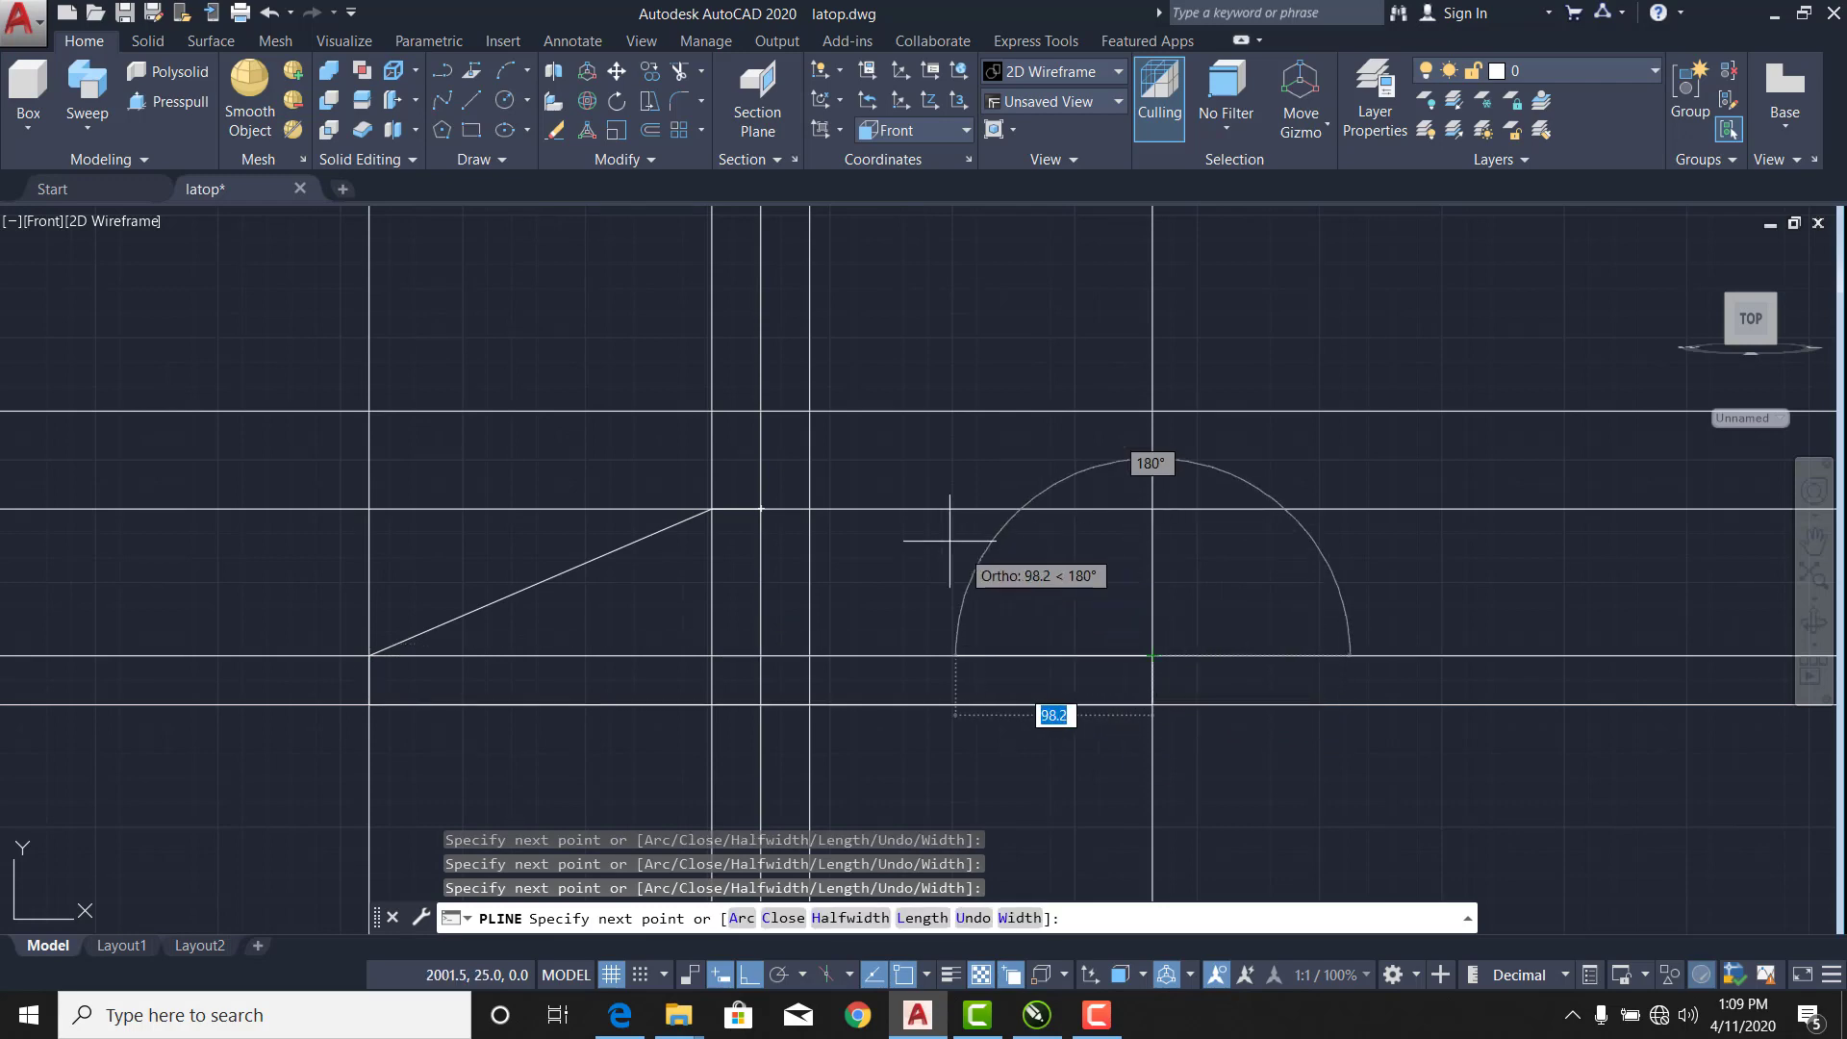
{"action": "left_click", "coordinate": [810, 508]}
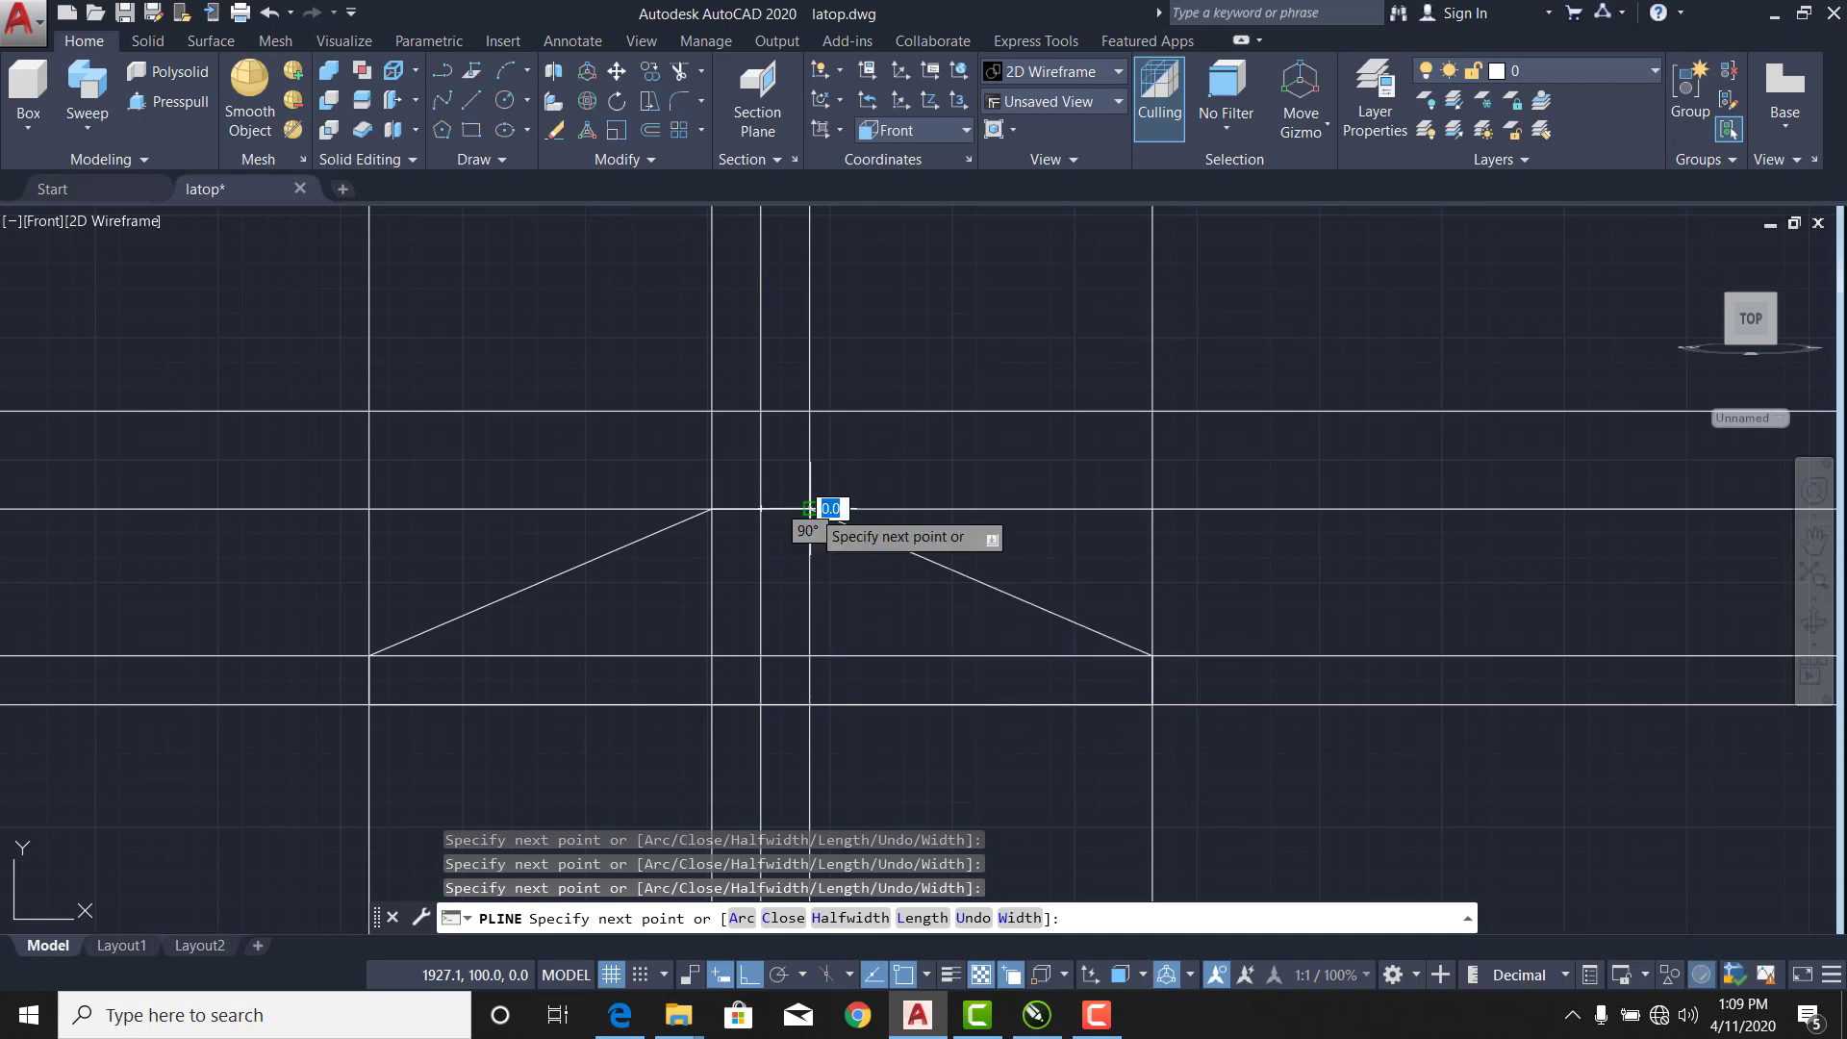
{"action": "left_click", "coordinate": [761, 509]}
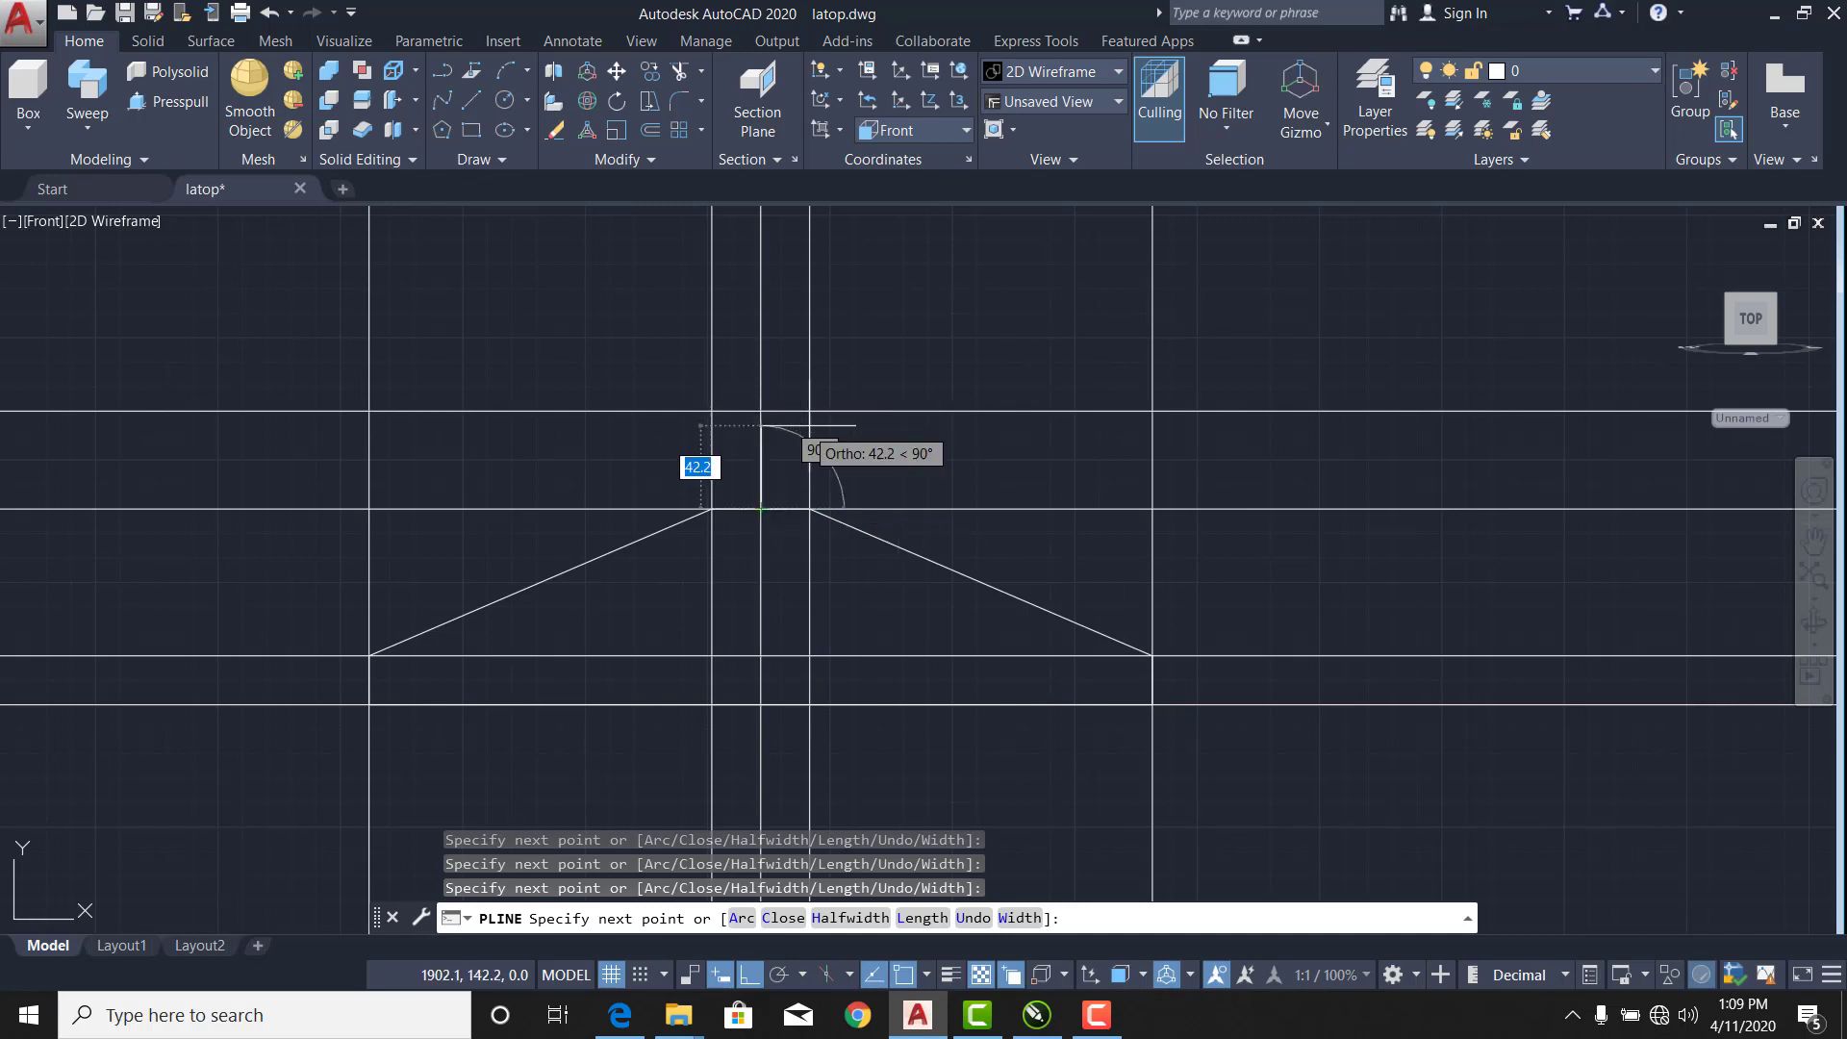
{"action": "left_click", "coordinate": [810, 410]}
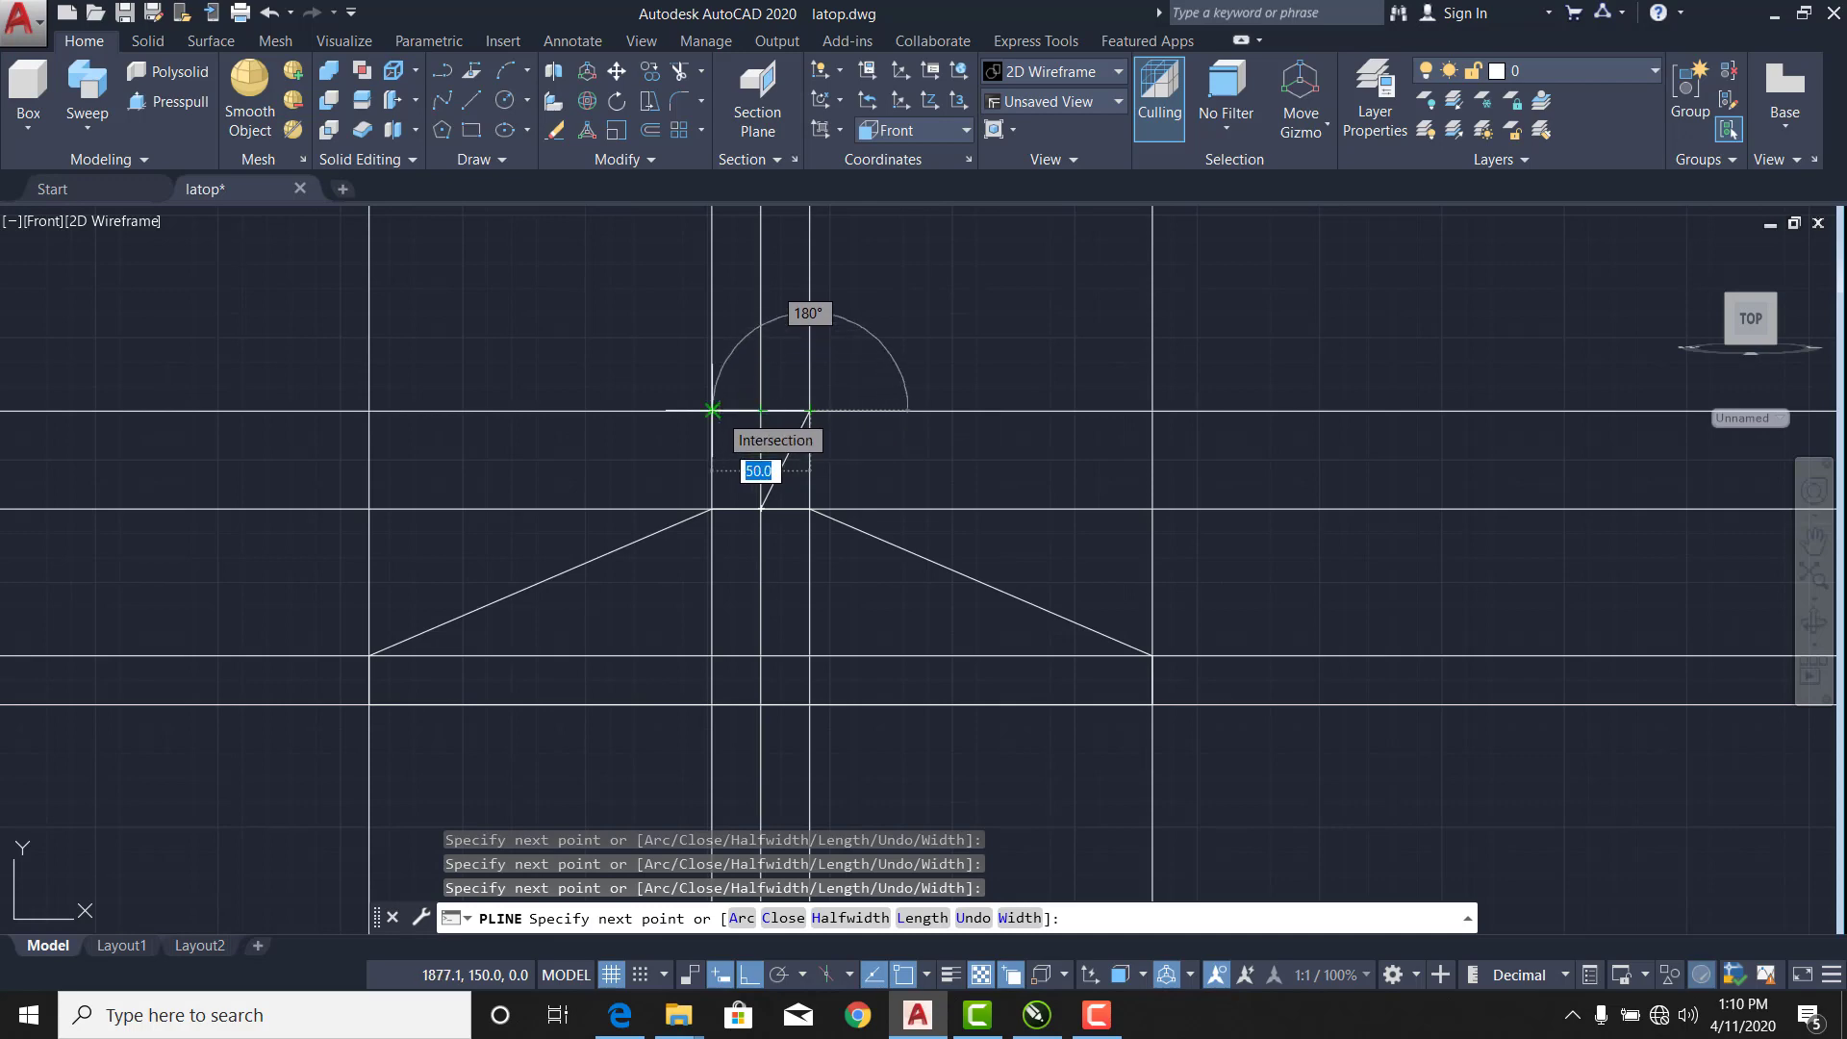
{"action": "key", "text": "Escape"}
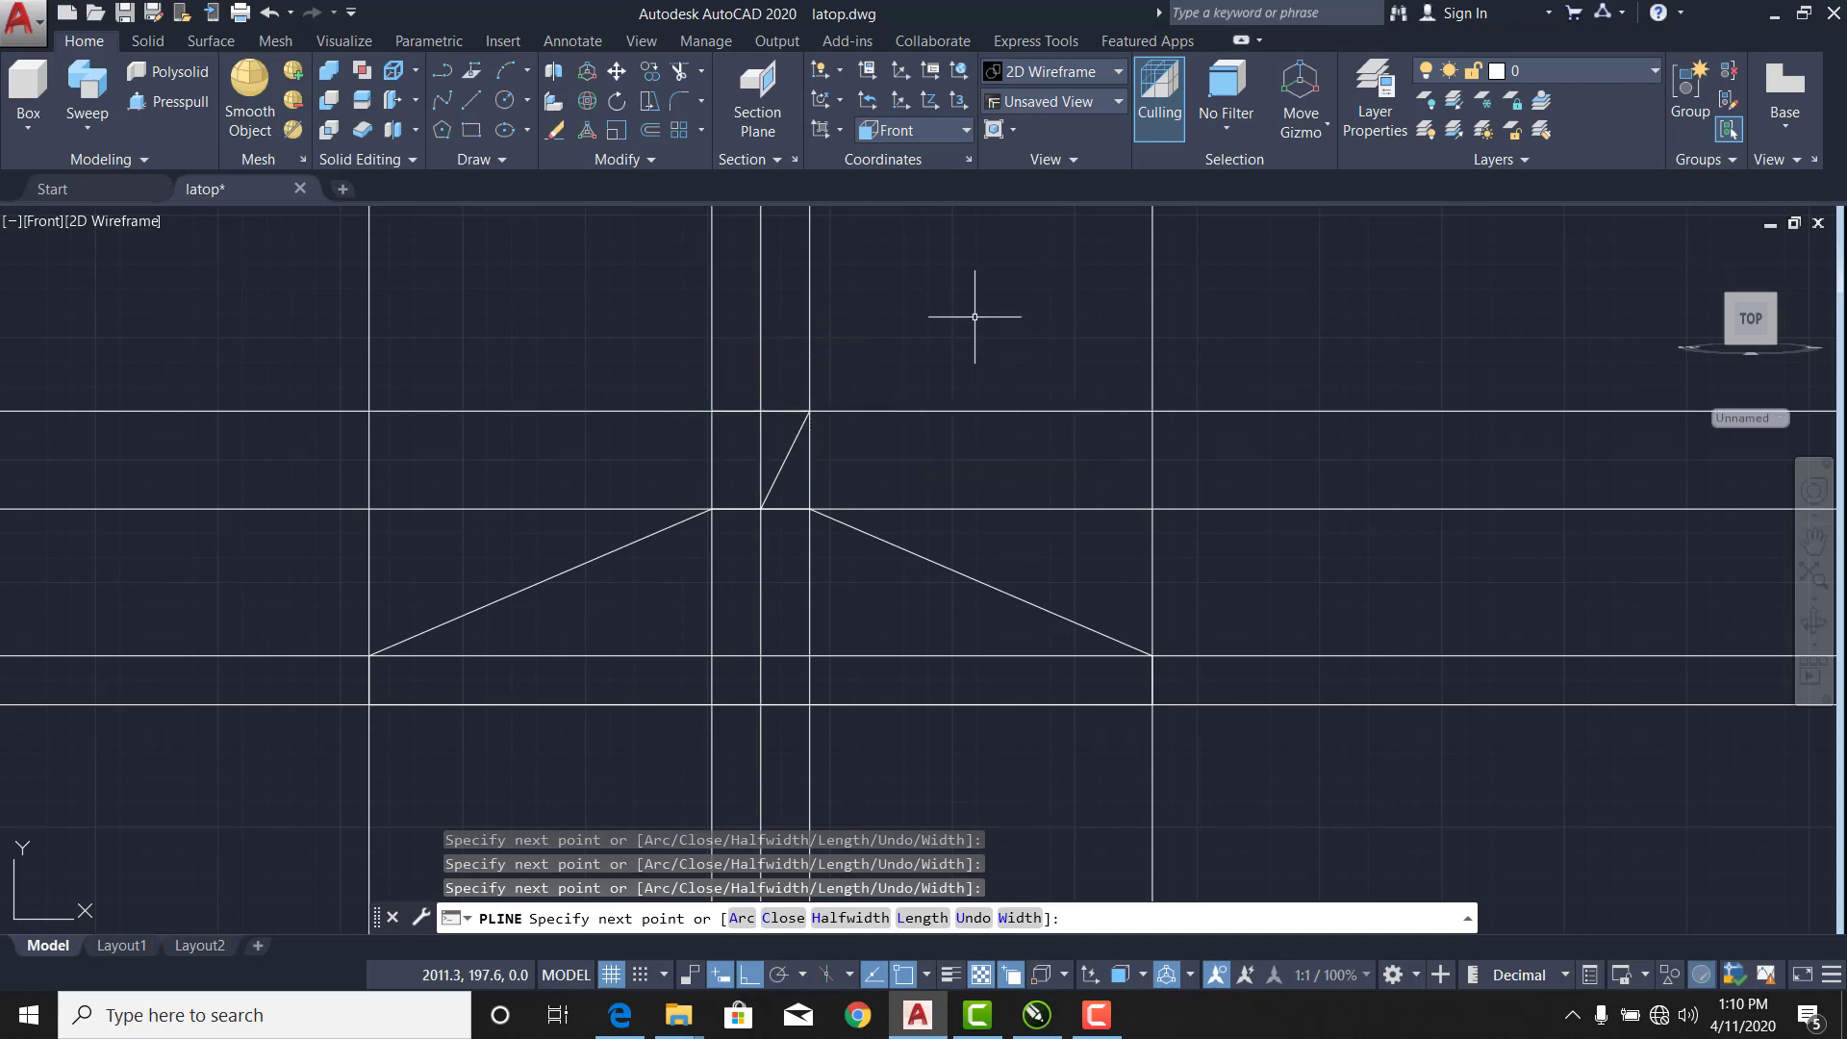
{"action": "scroll", "coordinate": [675, 433], "scroll_direction": "up", "scroll_amount": 2}
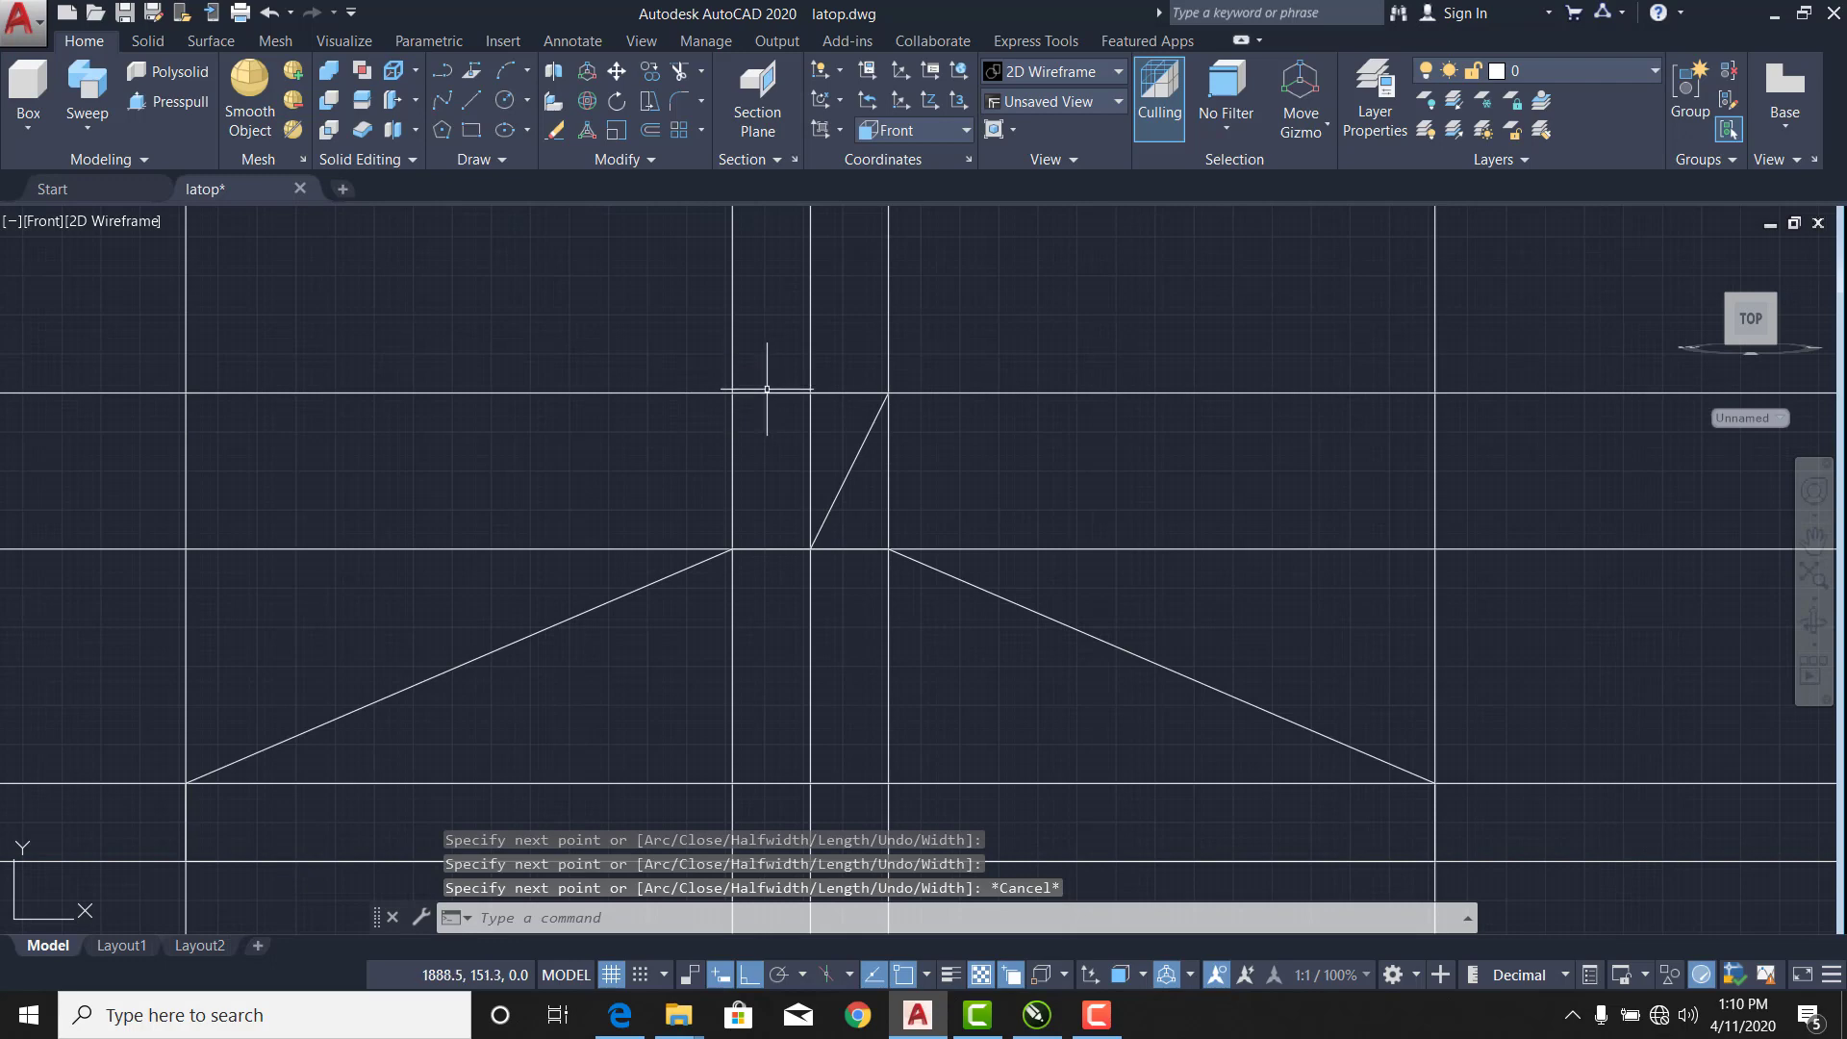
{"action": "left_click", "coordinate": [762, 393]}
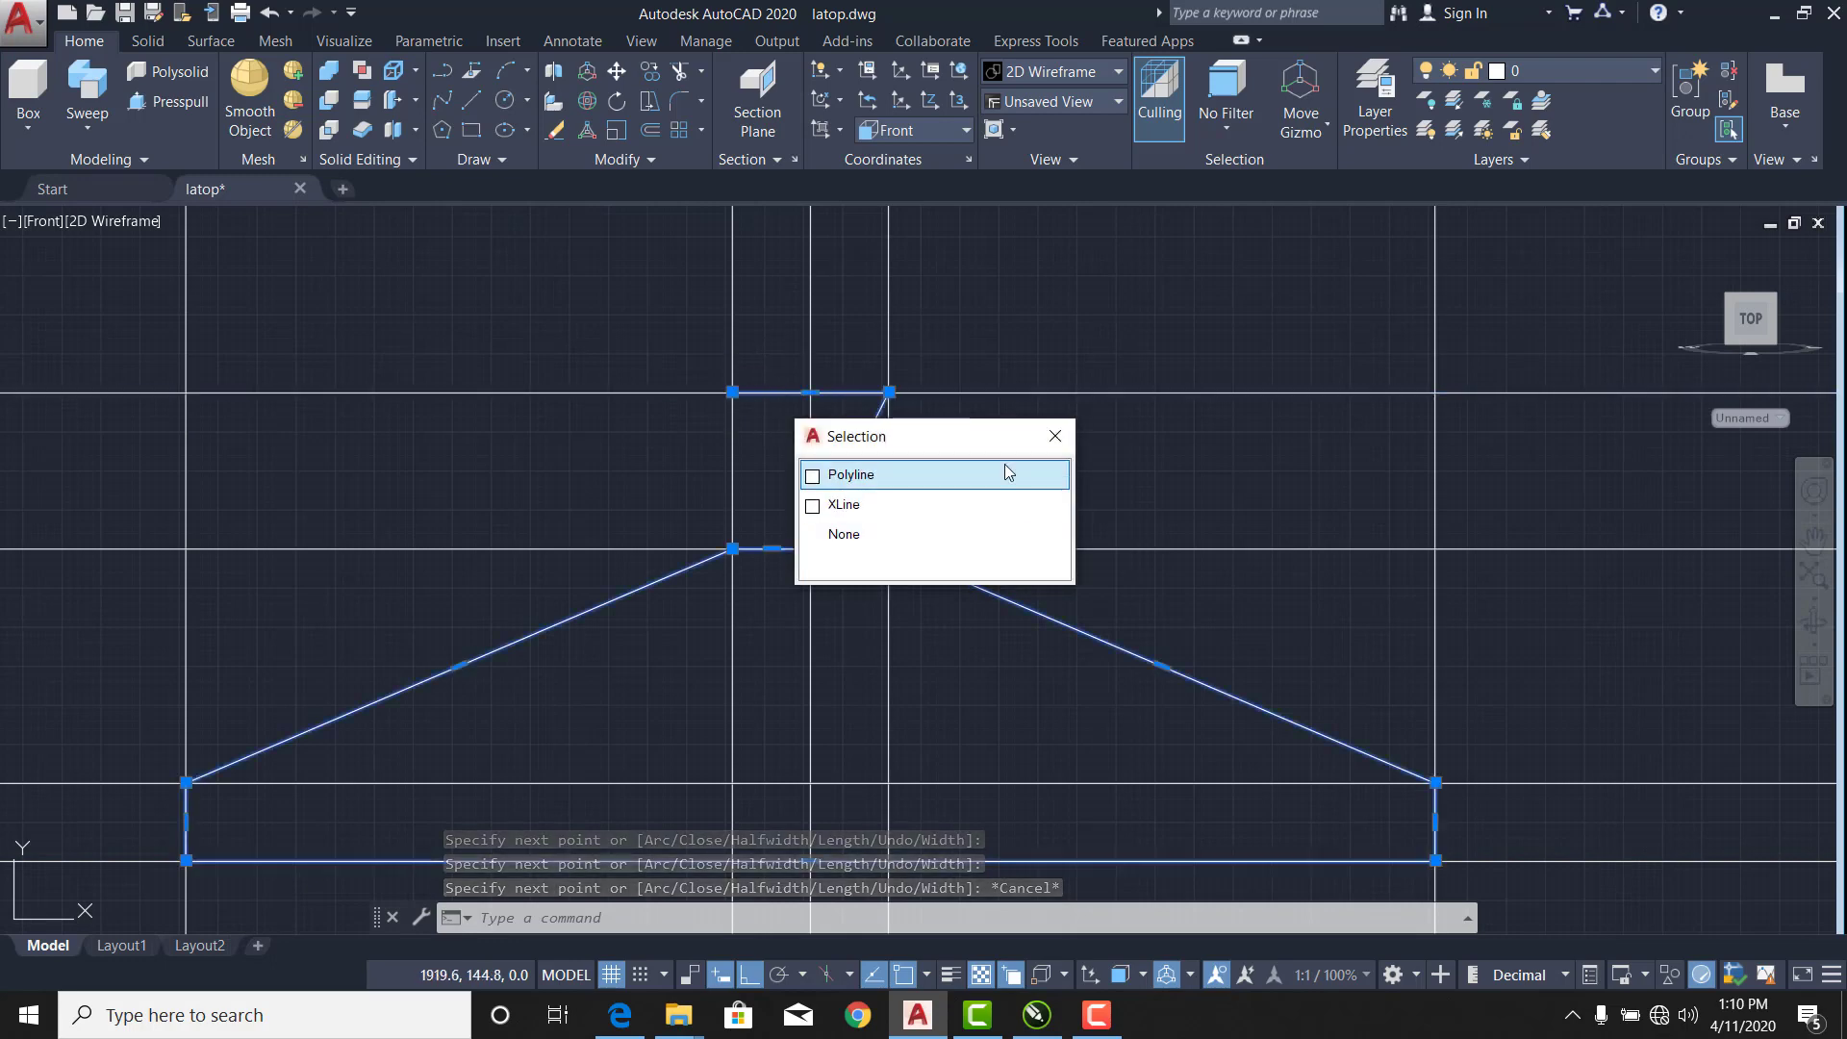
{"action": "left_click", "coordinate": [773, 391]}
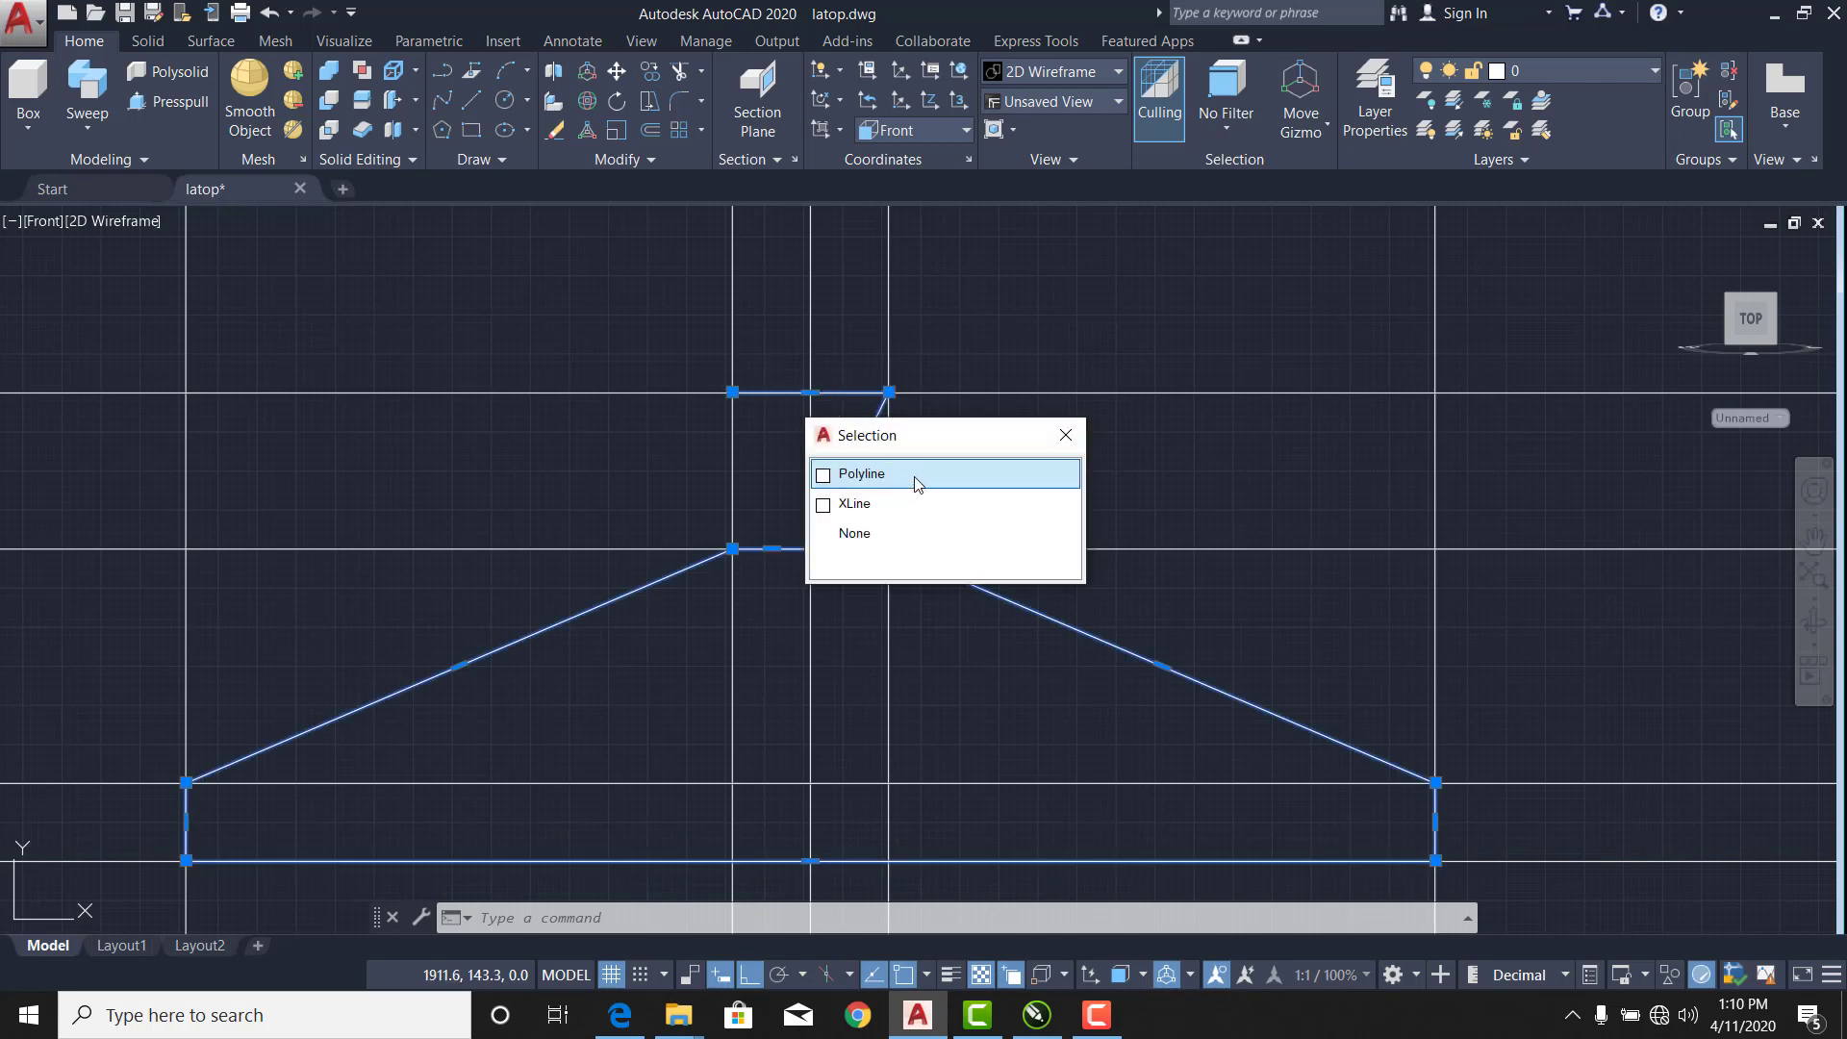
{"action": "left_click", "coordinate": [915, 474]}
{"action": "scroll", "coordinate": [943, 481], "scroll_direction": "down", "scroll_amount": 2}
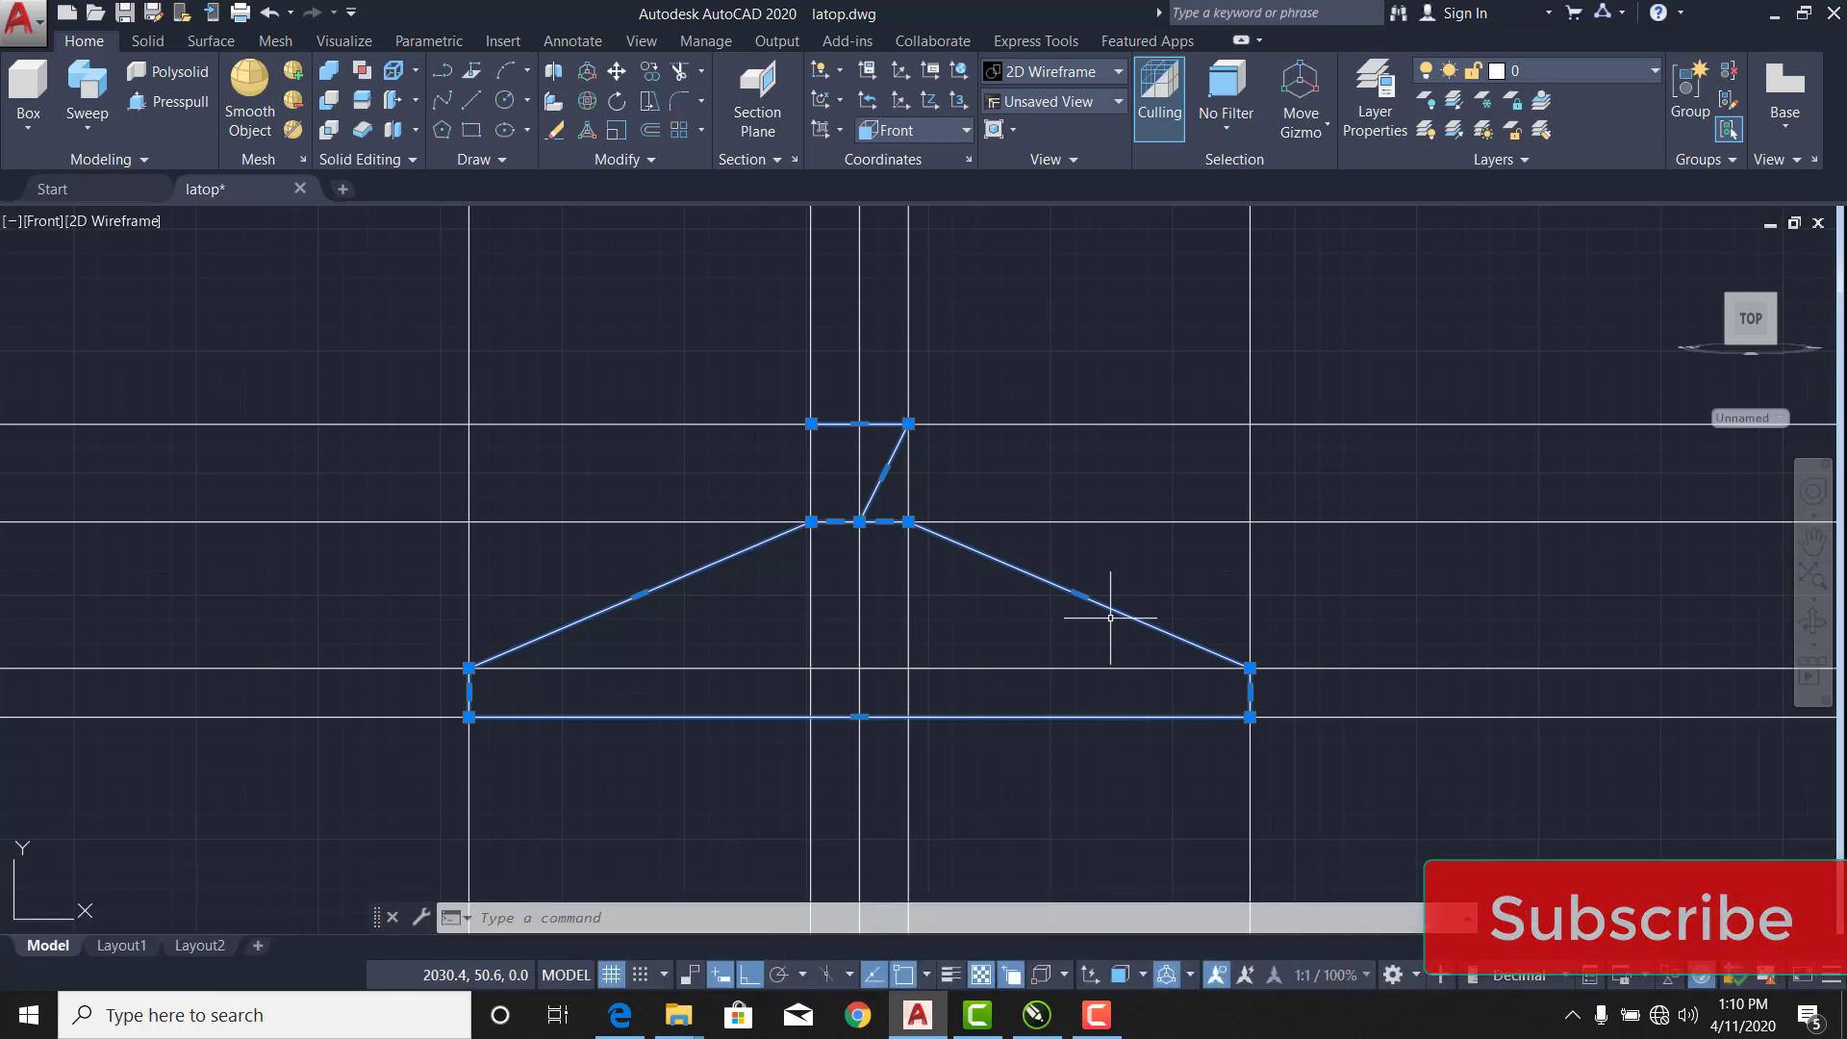
{"action": "mouse_move", "coordinate": [1600, 783]}
{"action": "left_mouse_down"}
{"action": "mouse_move", "coordinate": [1427, 392]}
{"action": "mouse_move", "coordinate": [1493, 289]}
{"action": "mouse_move", "coordinate": [1489, 311]}
{"action": "left_mouse_up"}
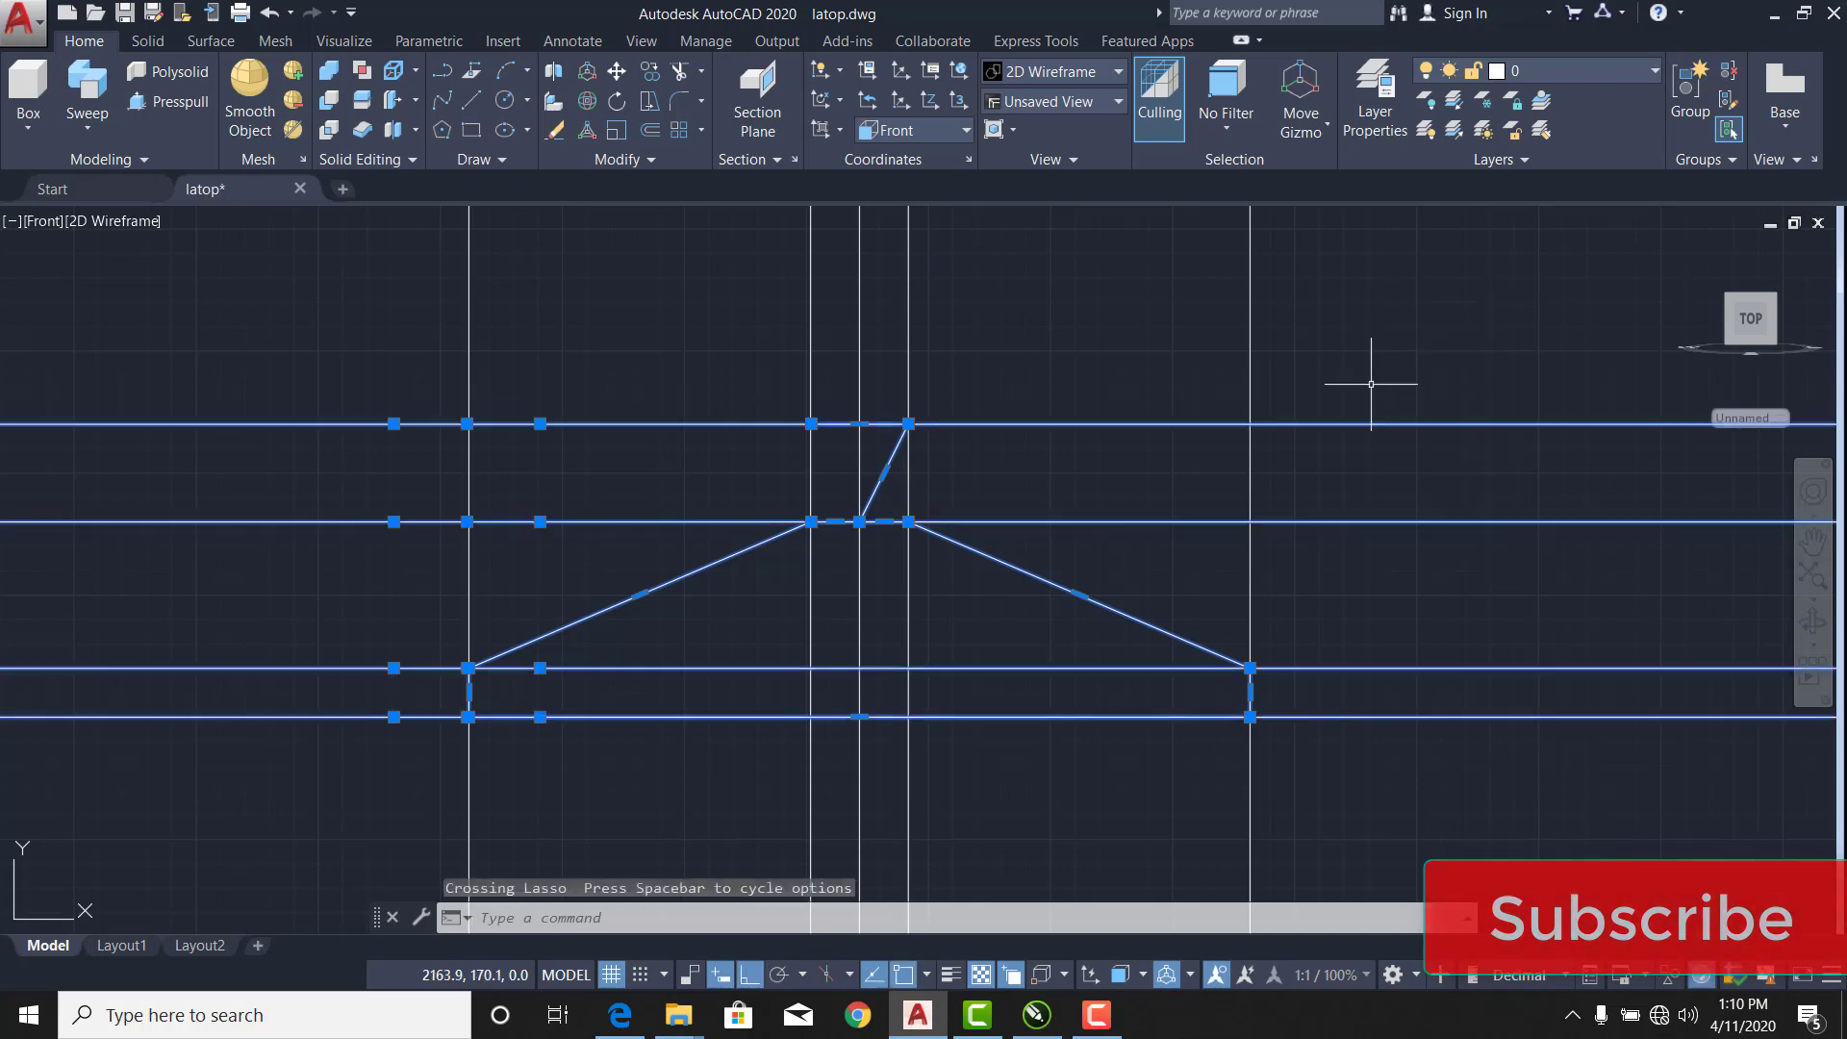
{"action": "key", "text": "Escape"}
{"action": "key", "text": "Escape"}
Delete all horizontal and vertical construction lines, leaving the traced polyline in place.
{"action": "mouse_move", "coordinate": [1533, 765]}
{"action": "left_mouse_down"}
{"action": "mouse_move", "coordinate": [1426, 322]}
{"action": "mouse_move", "coordinate": [1515, 302]}
{"action": "left_mouse_up"}
{"action": "key", "text": "Delete"}
{"action": "left_click", "coordinate": [1318, 347]}
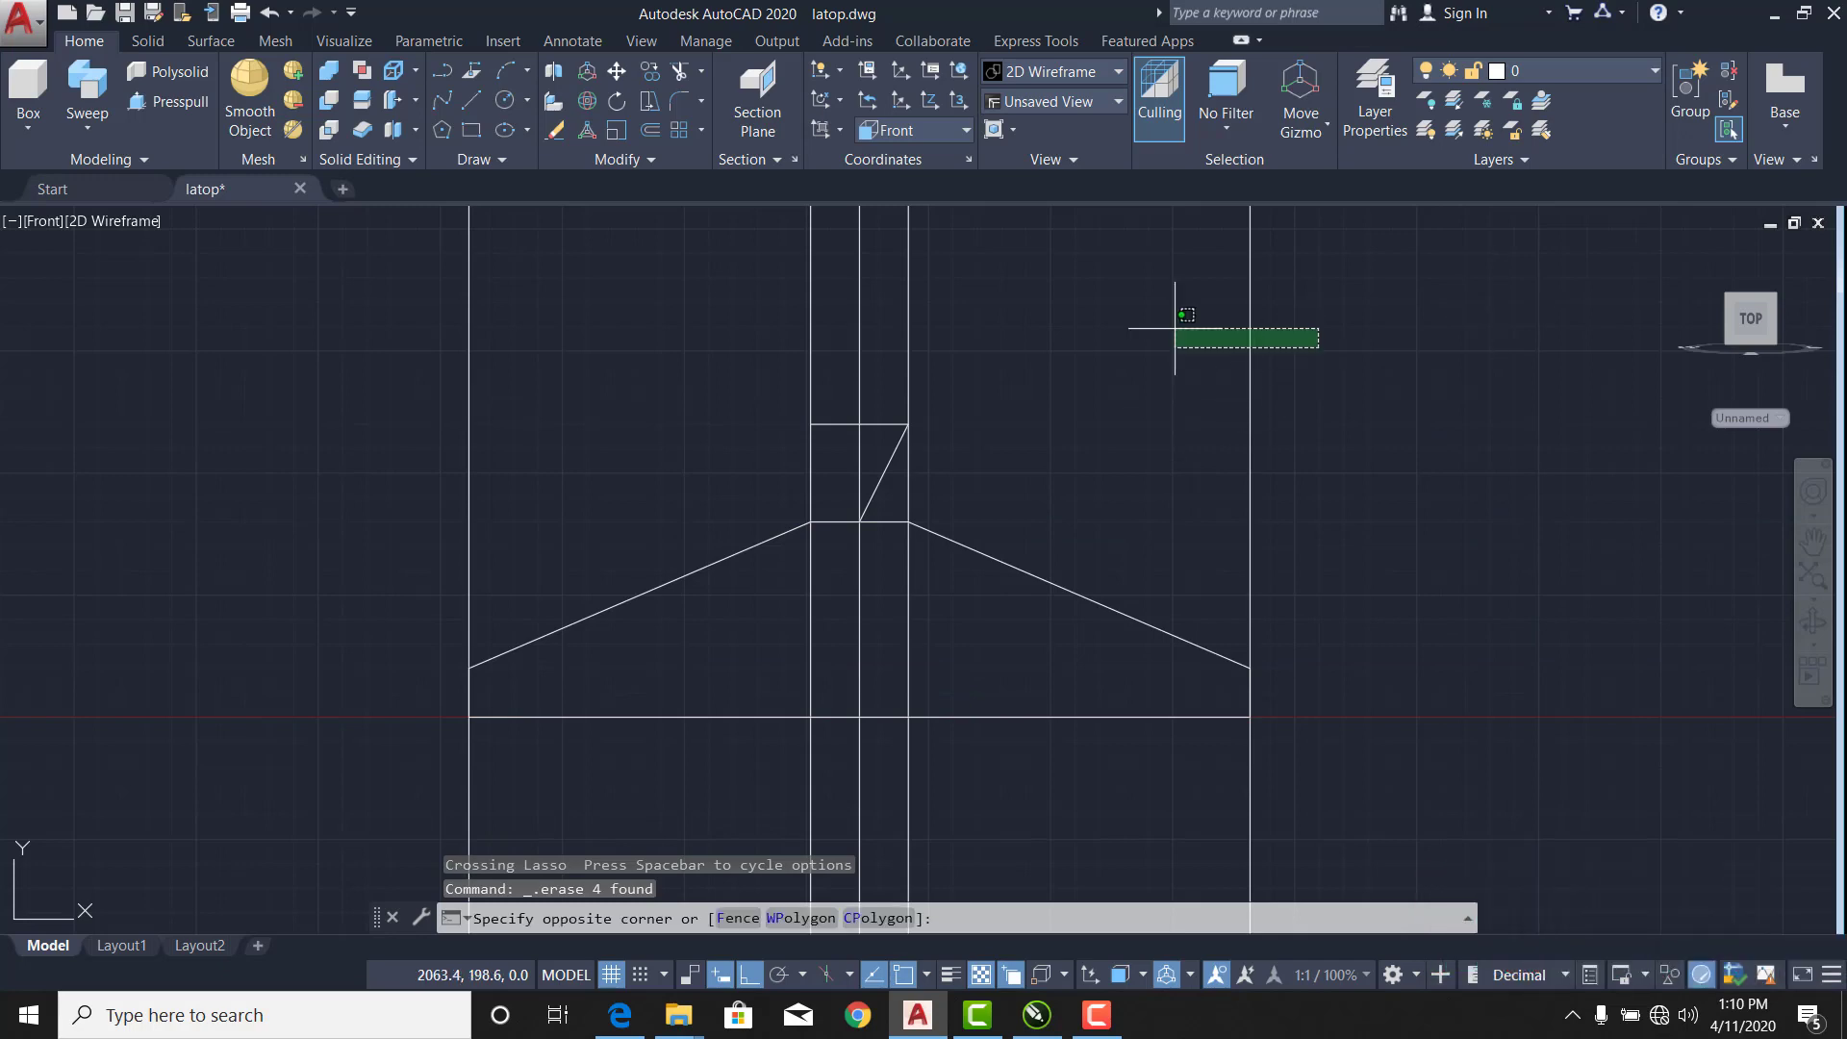
{"action": "left_click", "coordinate": [279, 287]}
{"action": "key", "text": "Delete"}
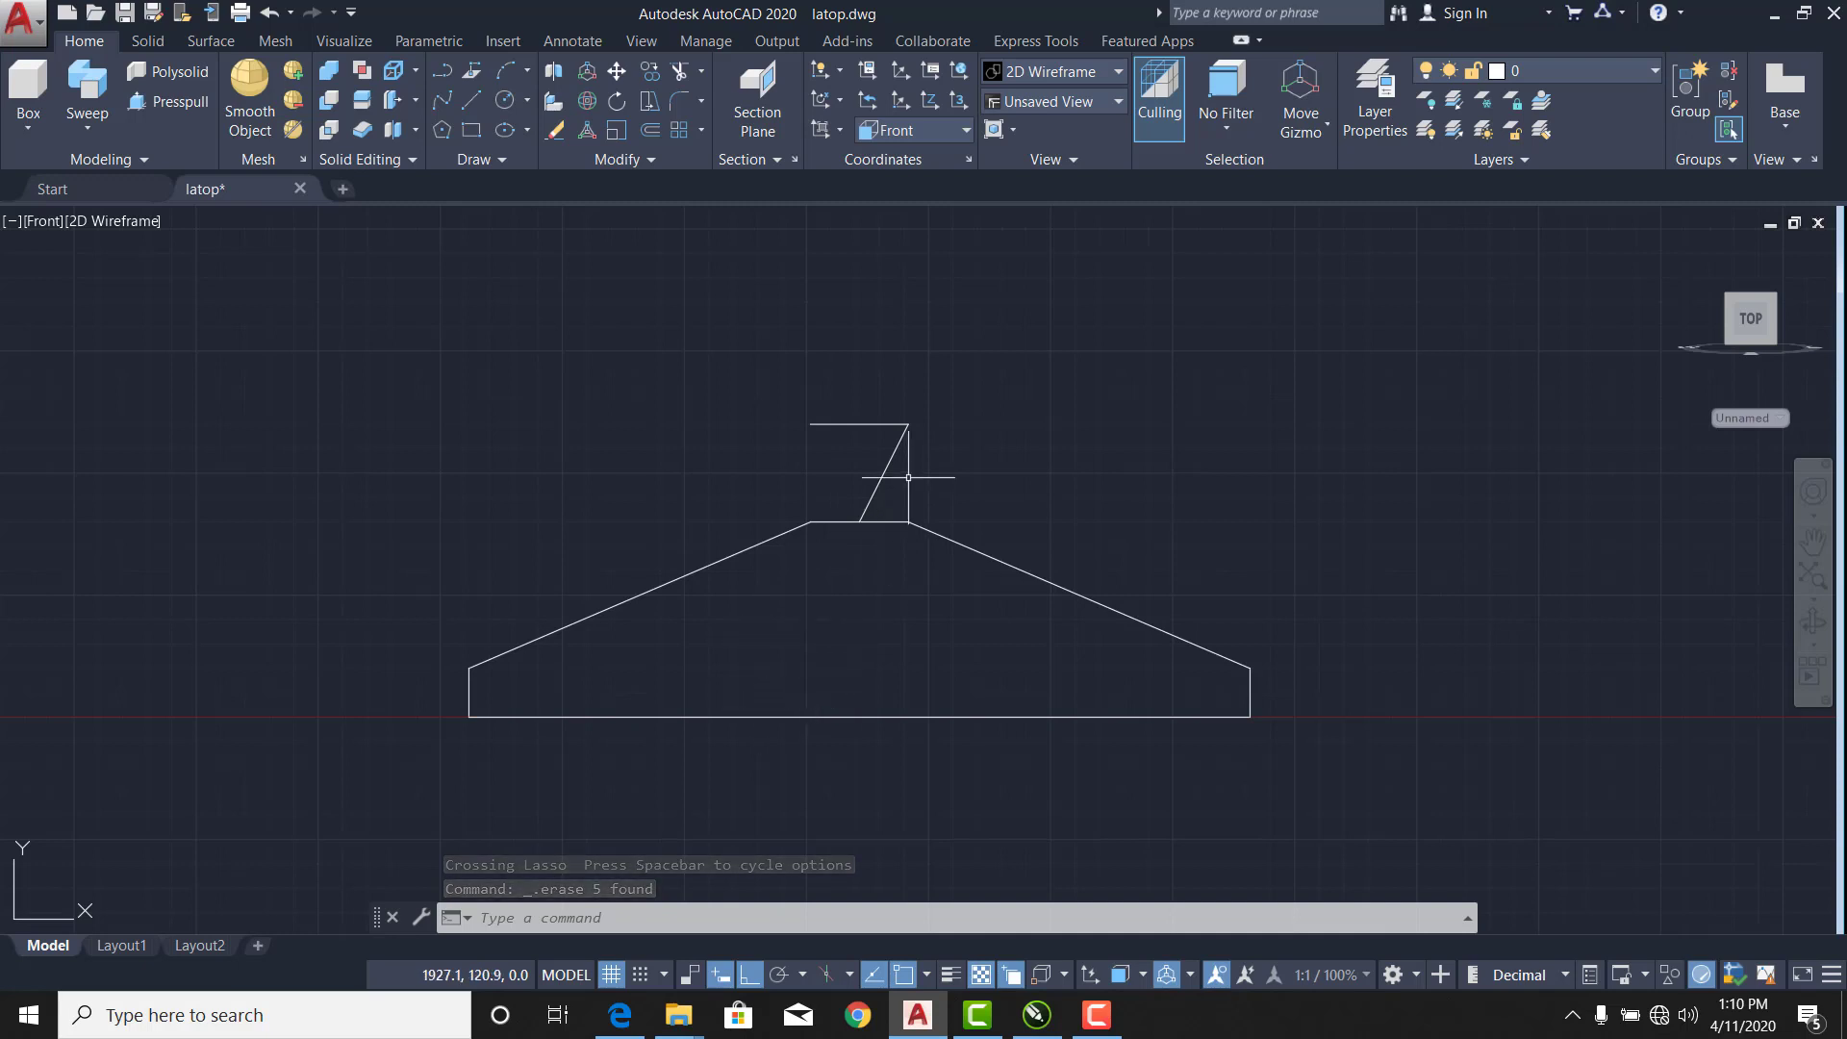
Convert the polyline's top horizontal segment to an arc with its midpoint 18 units above the segment.
{"action": "scroll", "coordinate": [887, 448], "scroll_direction": "up", "scroll_amount": 2}
{"action": "scroll", "coordinate": [842, 385], "scroll_direction": "up", "scroll_amount": 2}
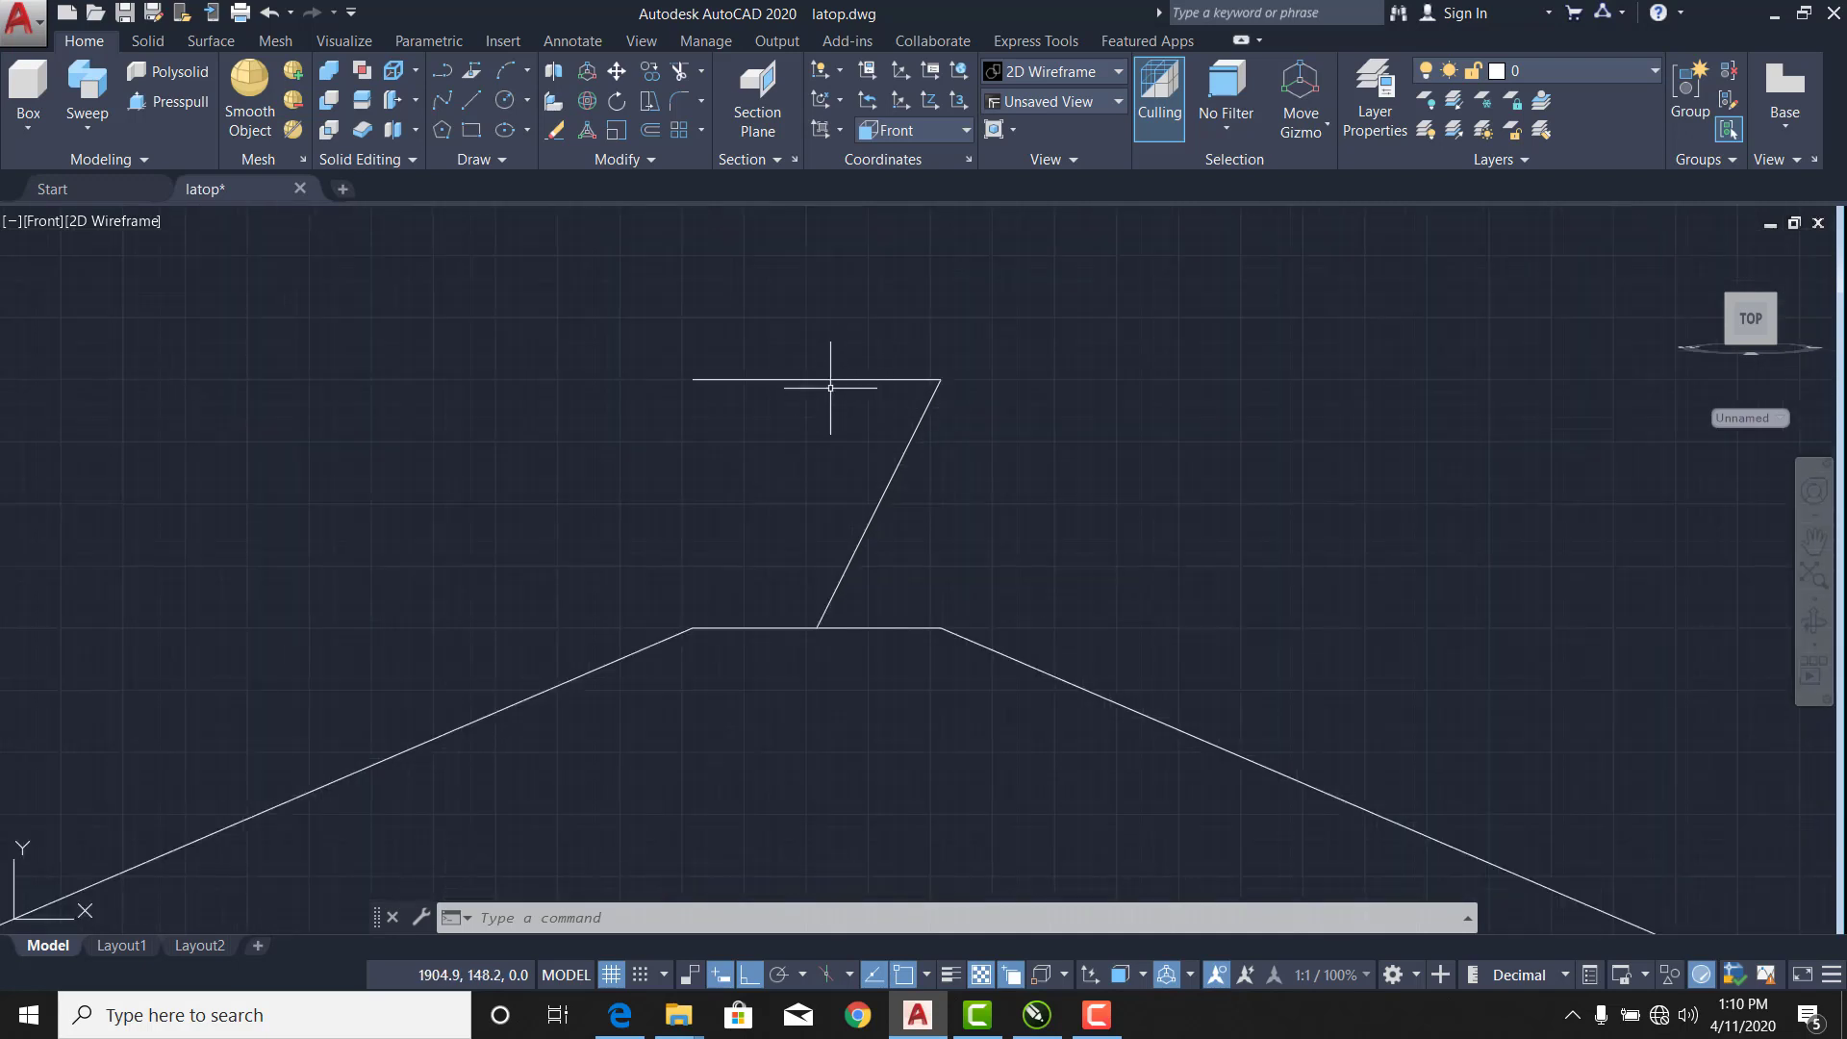
{"action": "left_click", "coordinate": [830, 380]}
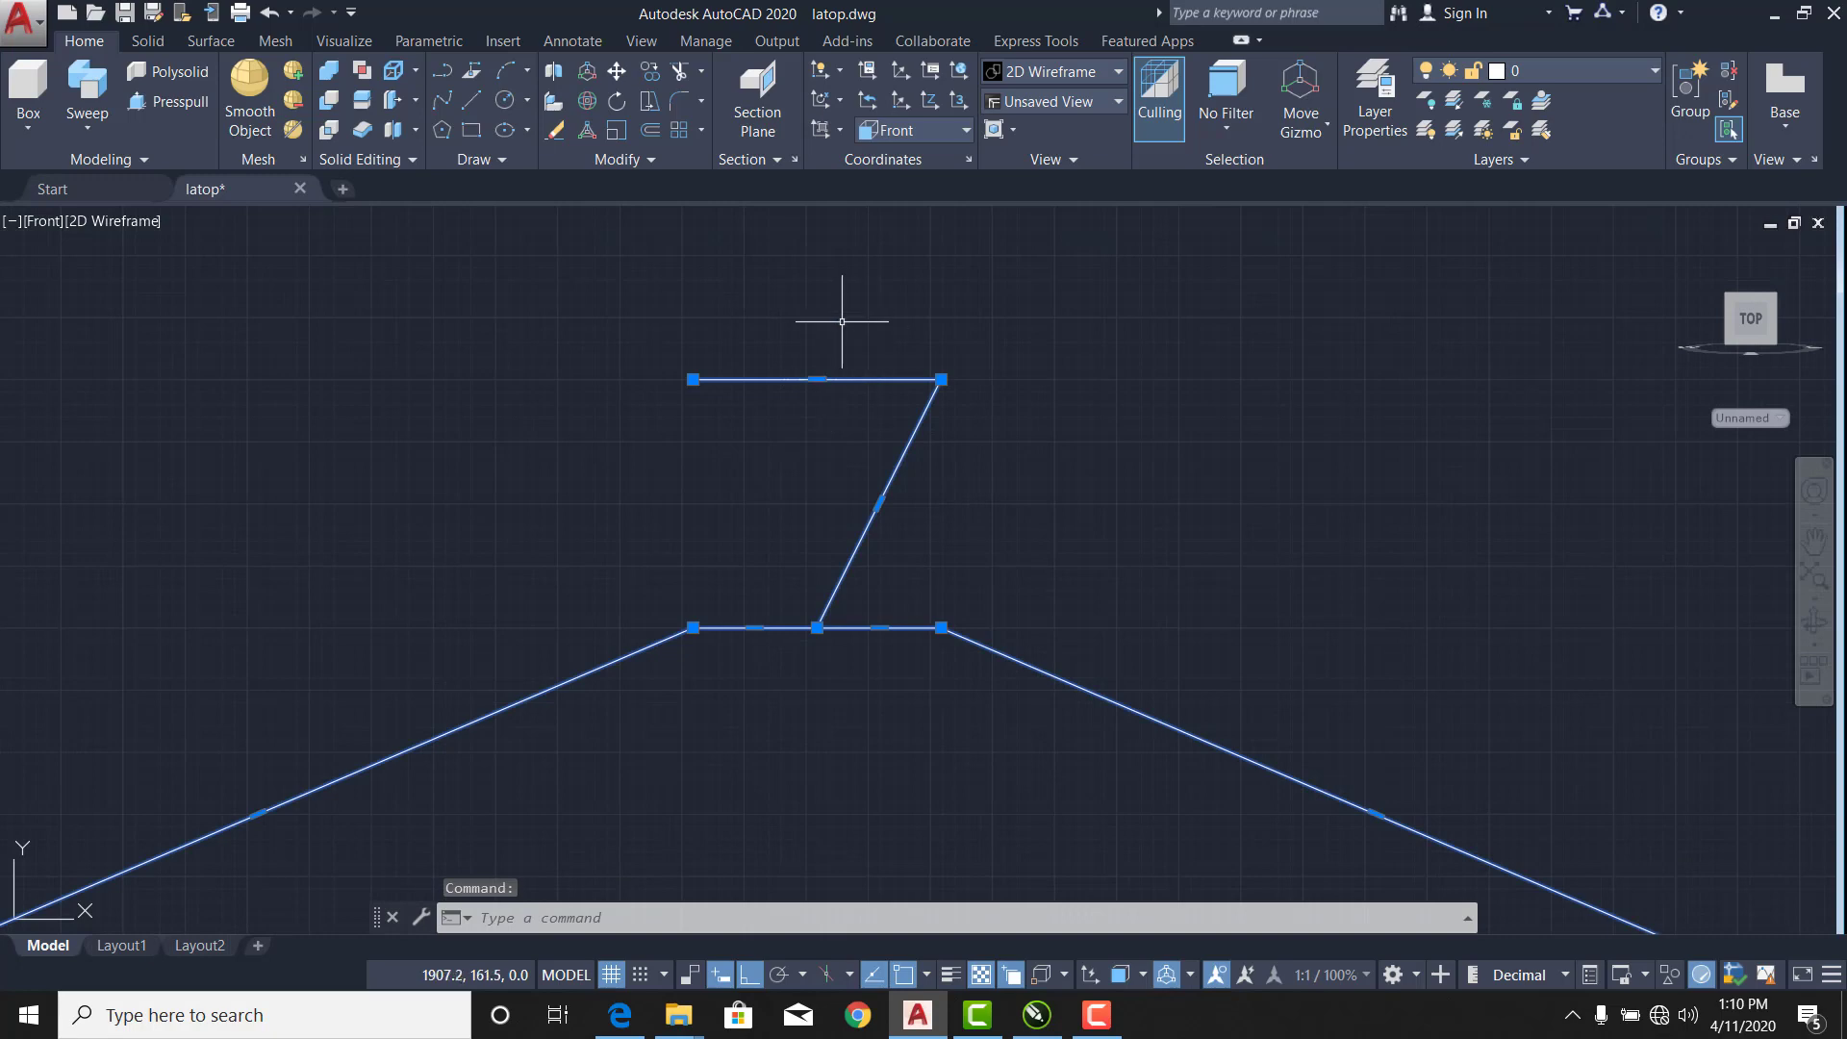
{"action": "mouse_move", "coordinate": [817, 379]}
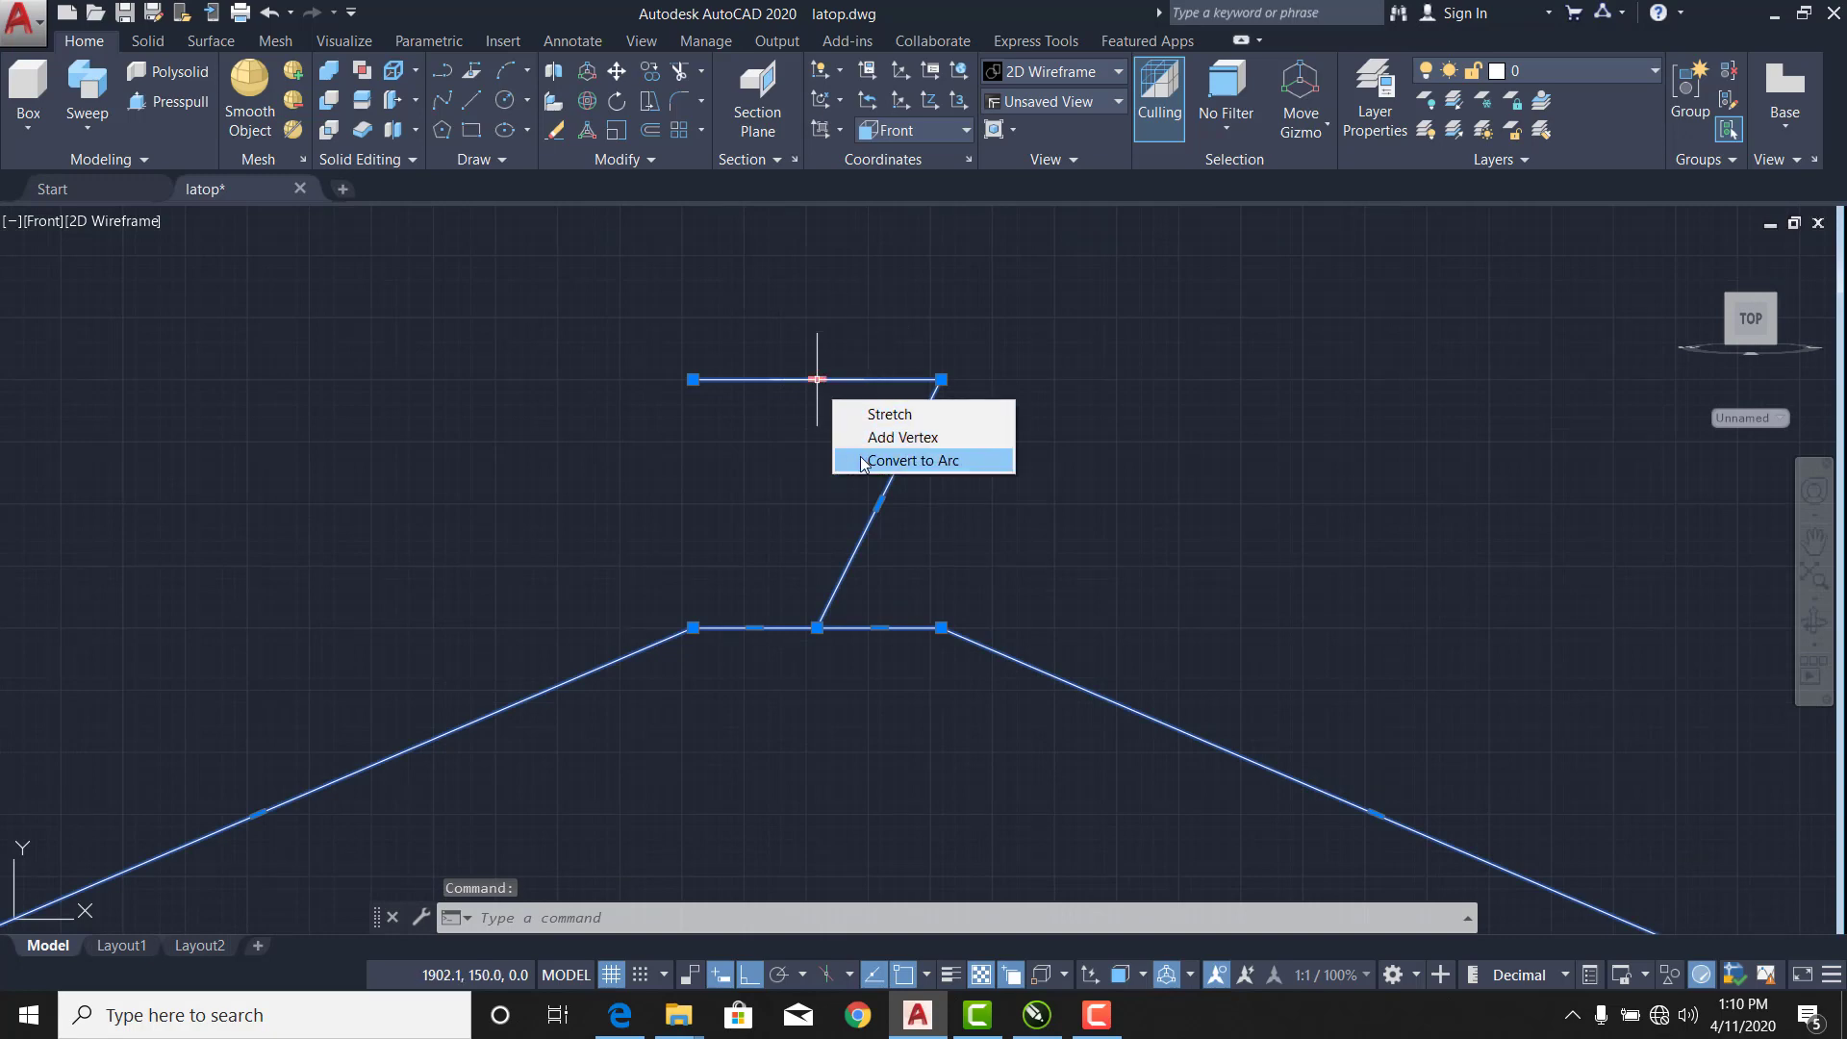
{"action": "left_click", "coordinate": [900, 458]}
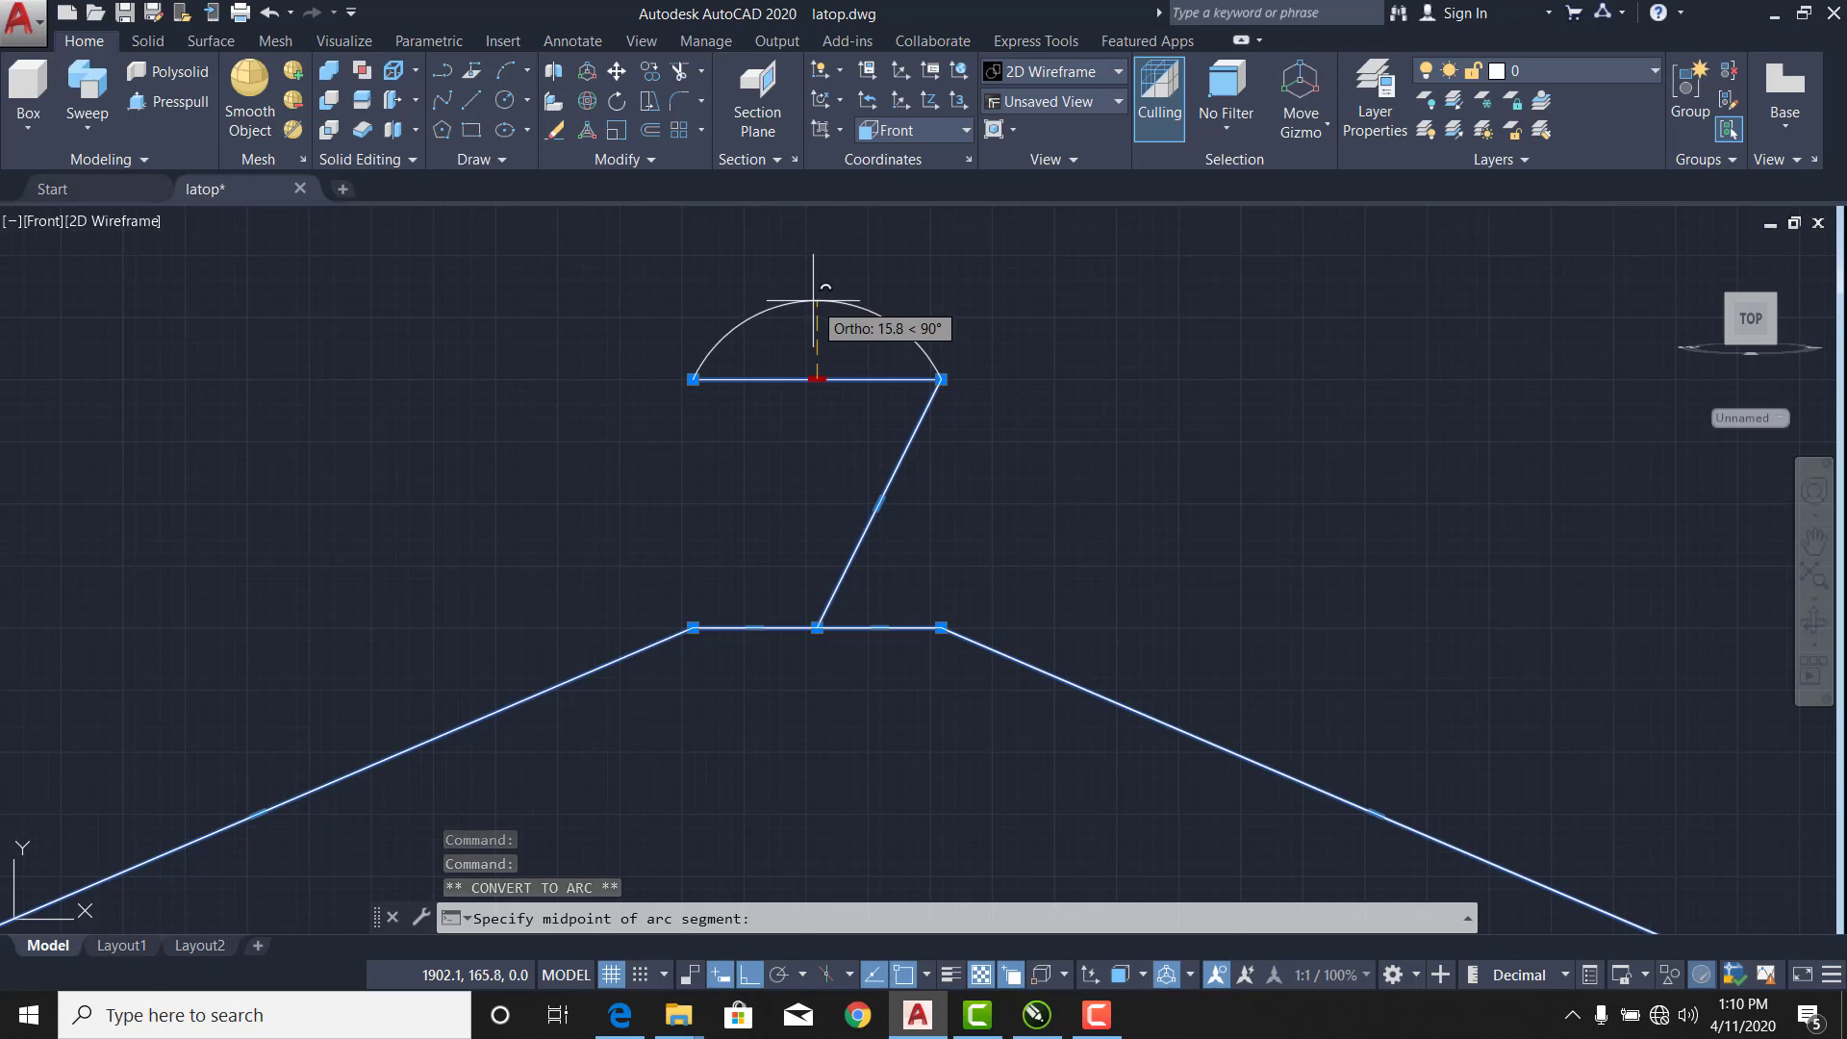
{"action": "type", "text": "18"}
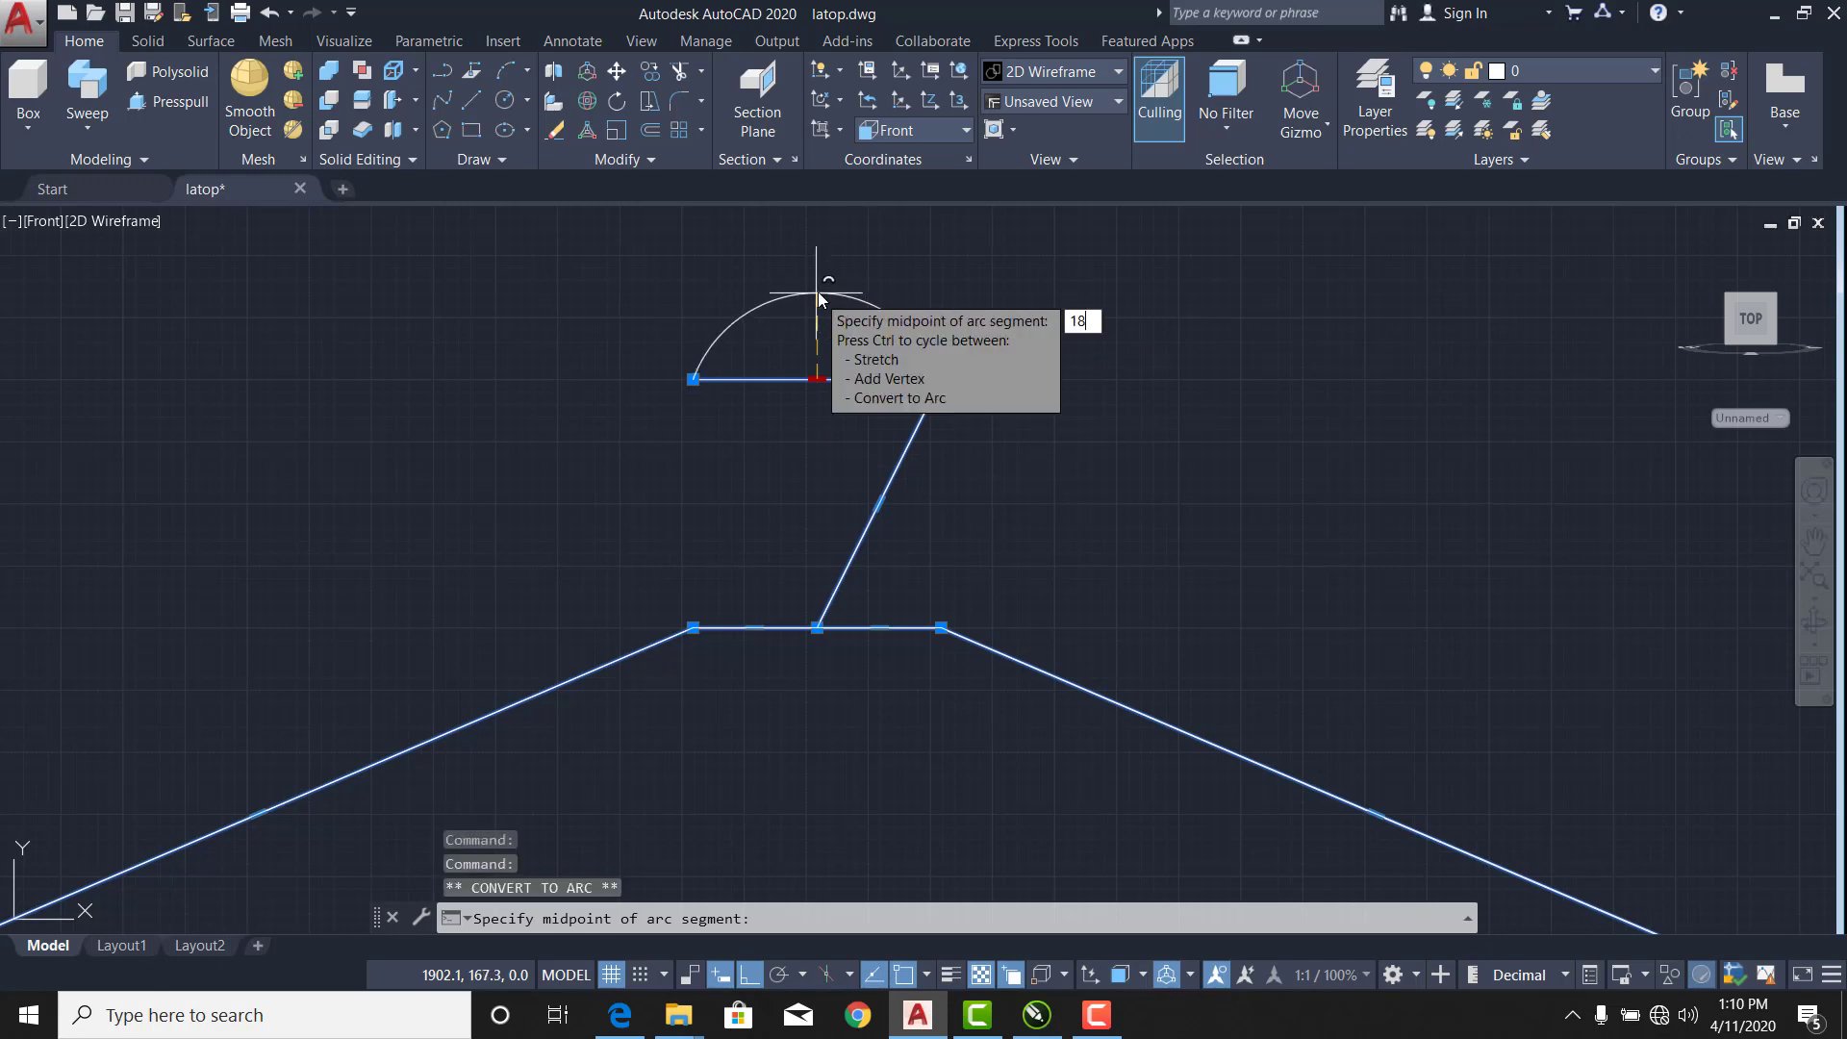
{"action": "key", "text": "Return"}
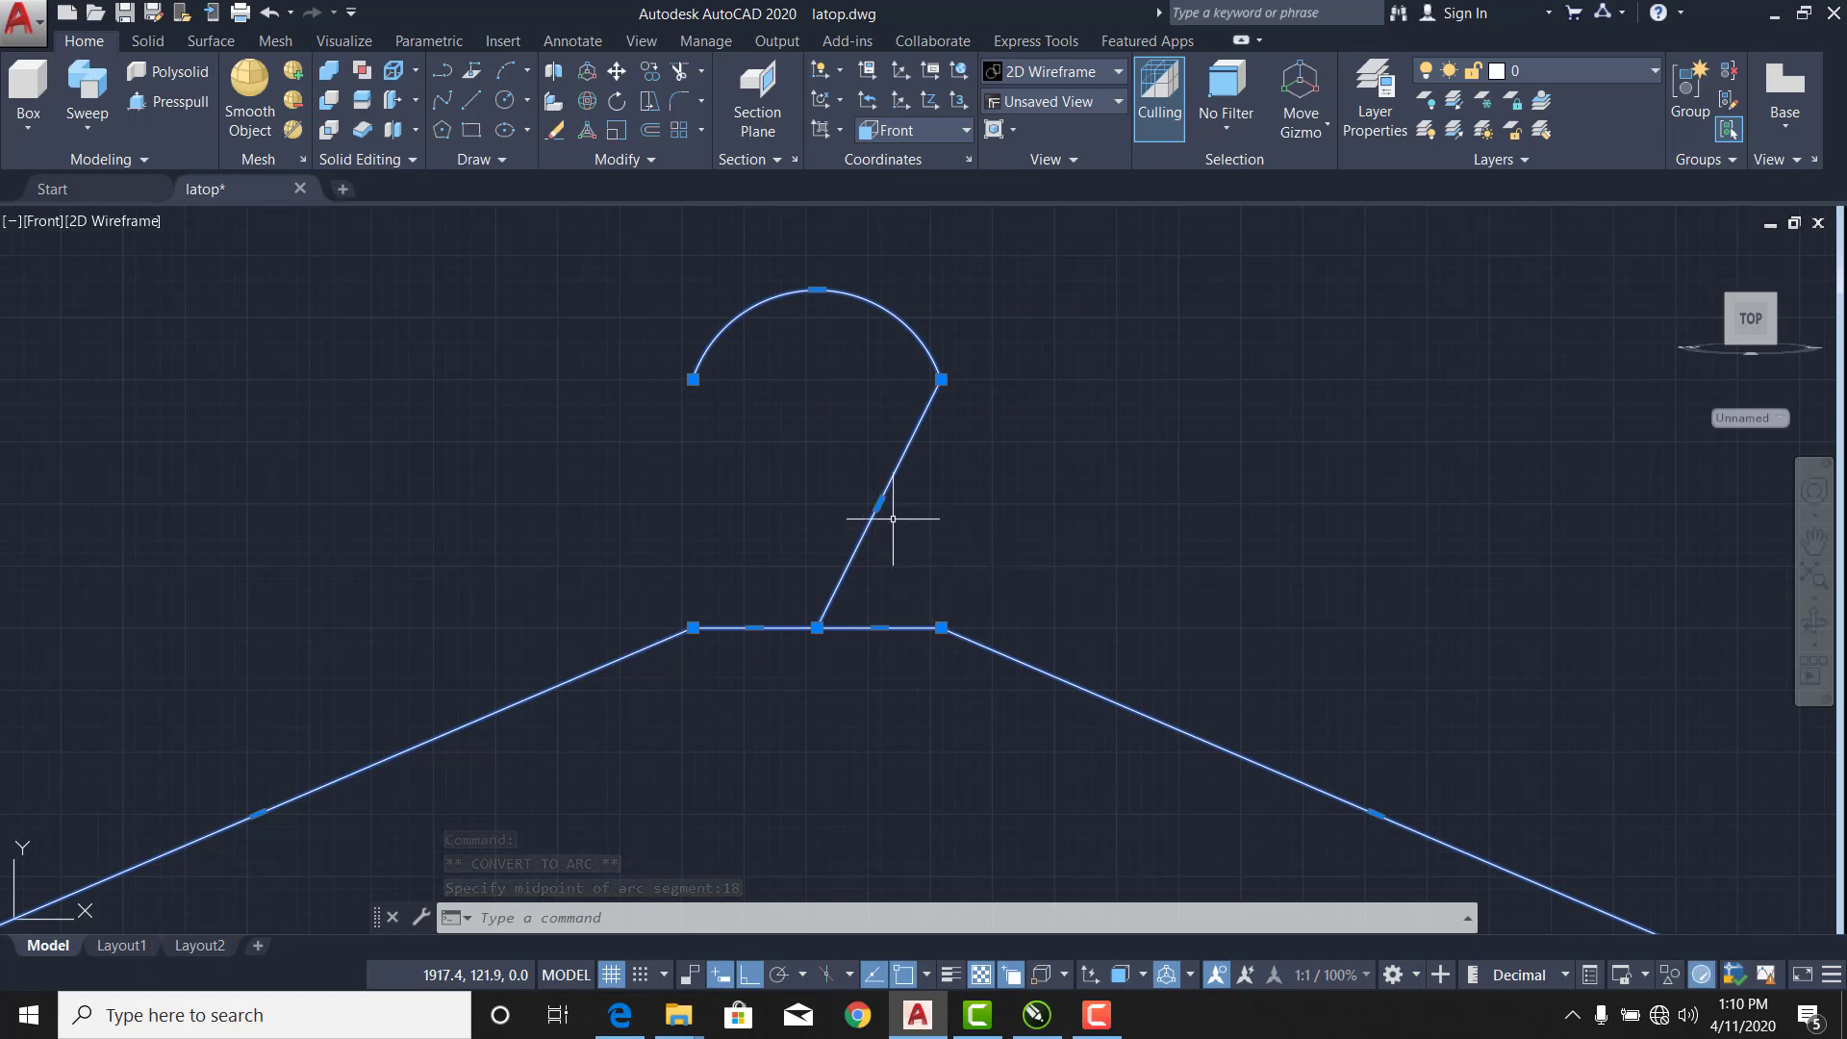
Convert the slanted segment below the top arc to an arc bulging about 8 units to the right.
{"action": "mouse_move", "coordinate": [880, 503]}
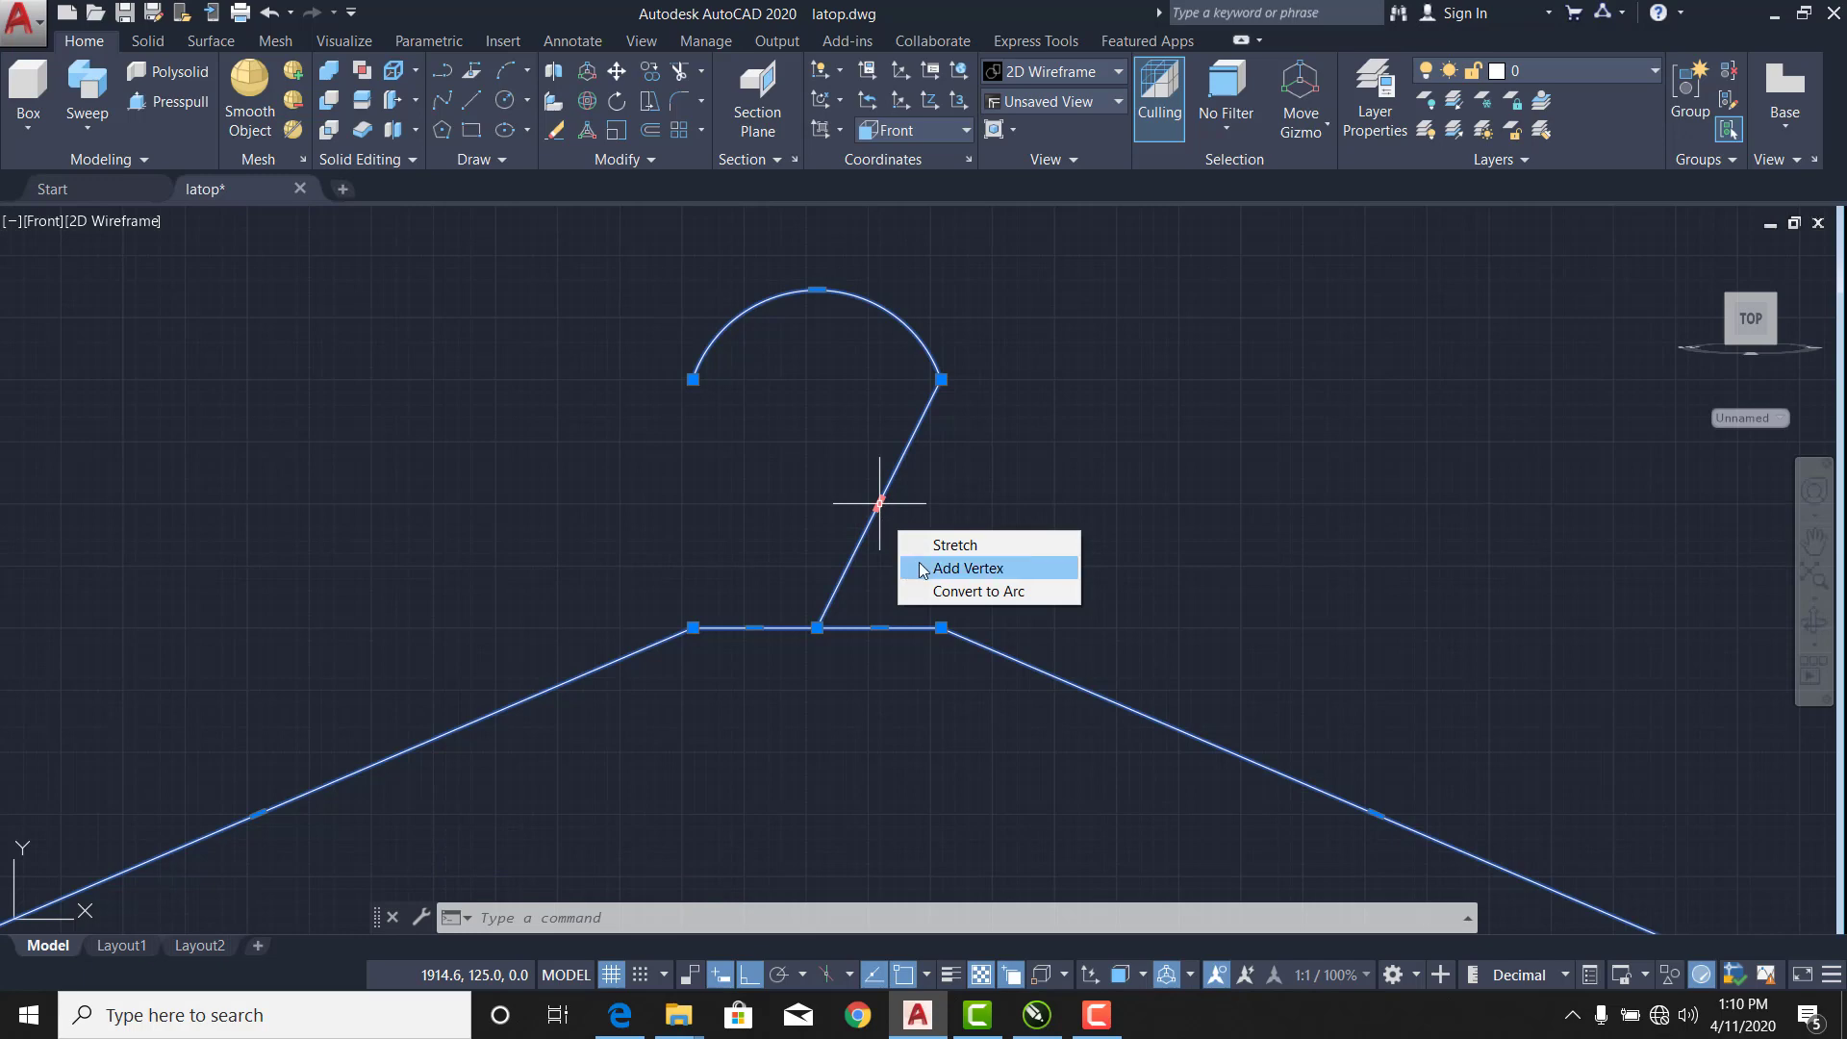
{"action": "left_click", "coordinate": [937, 591]}
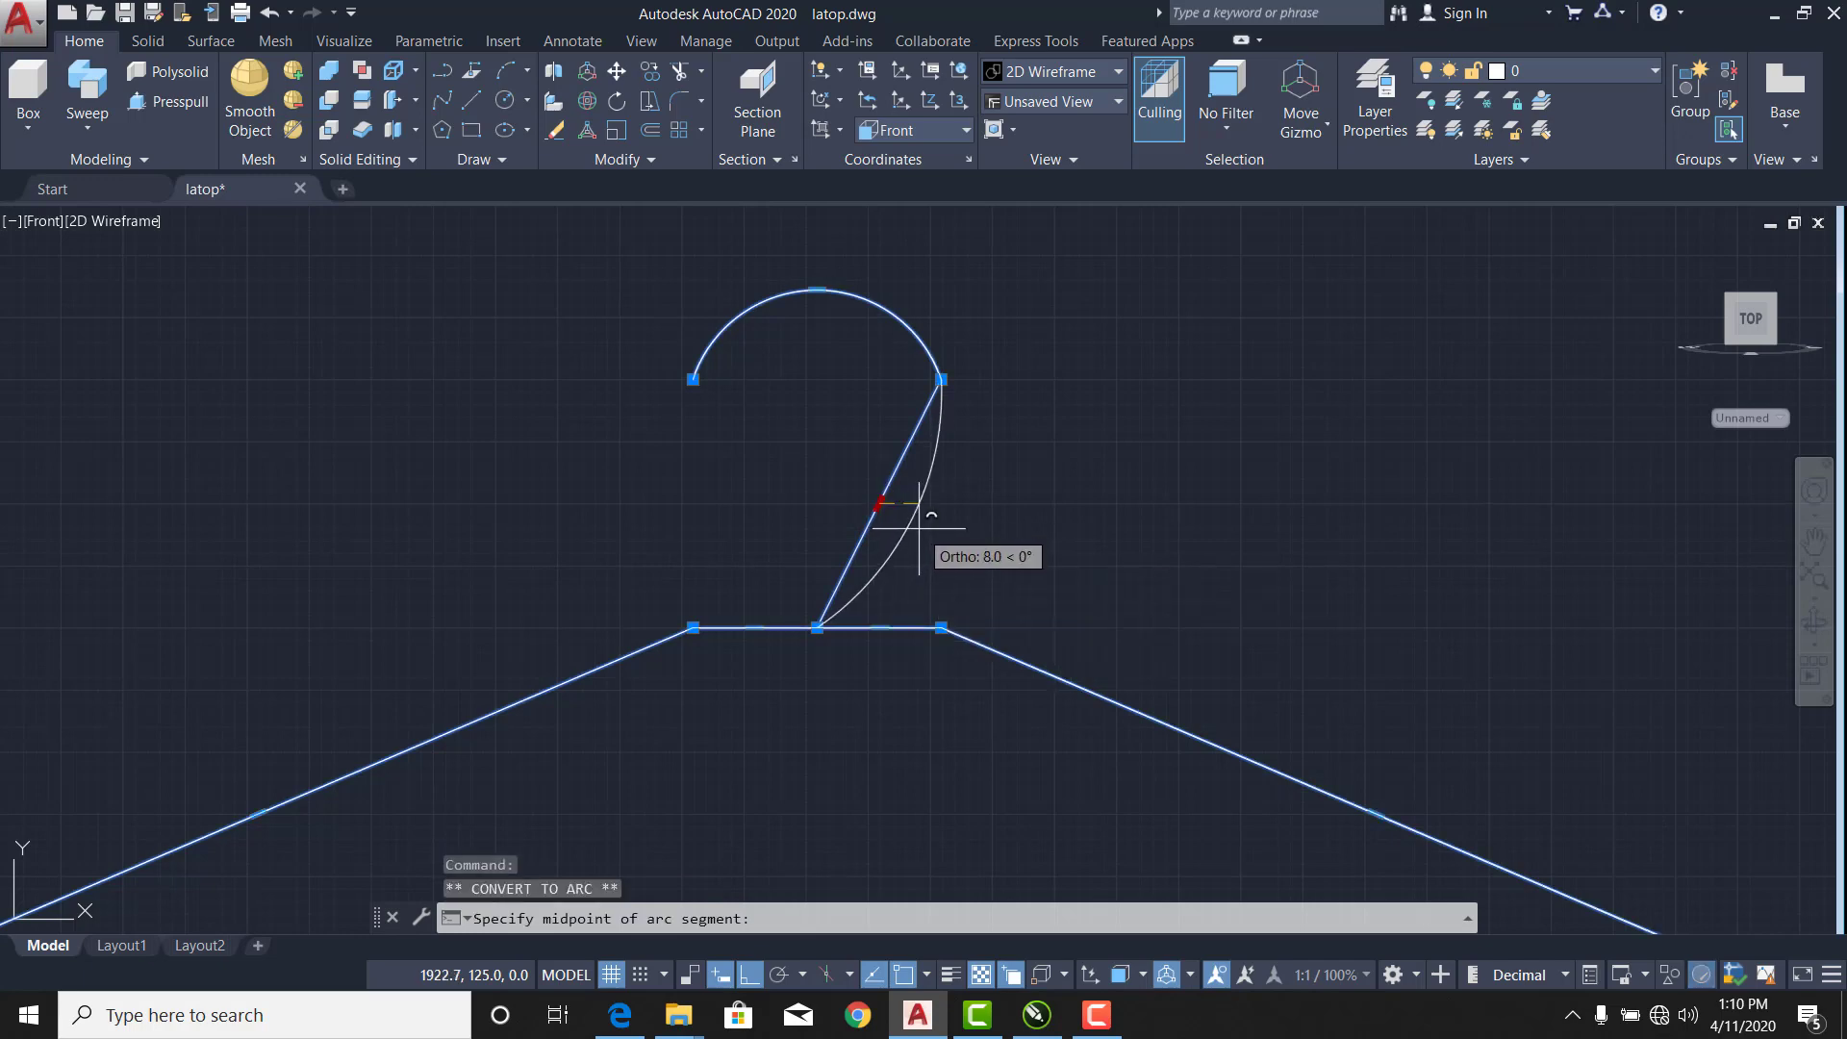
{"action": "left_click", "coordinate": [918, 528]}
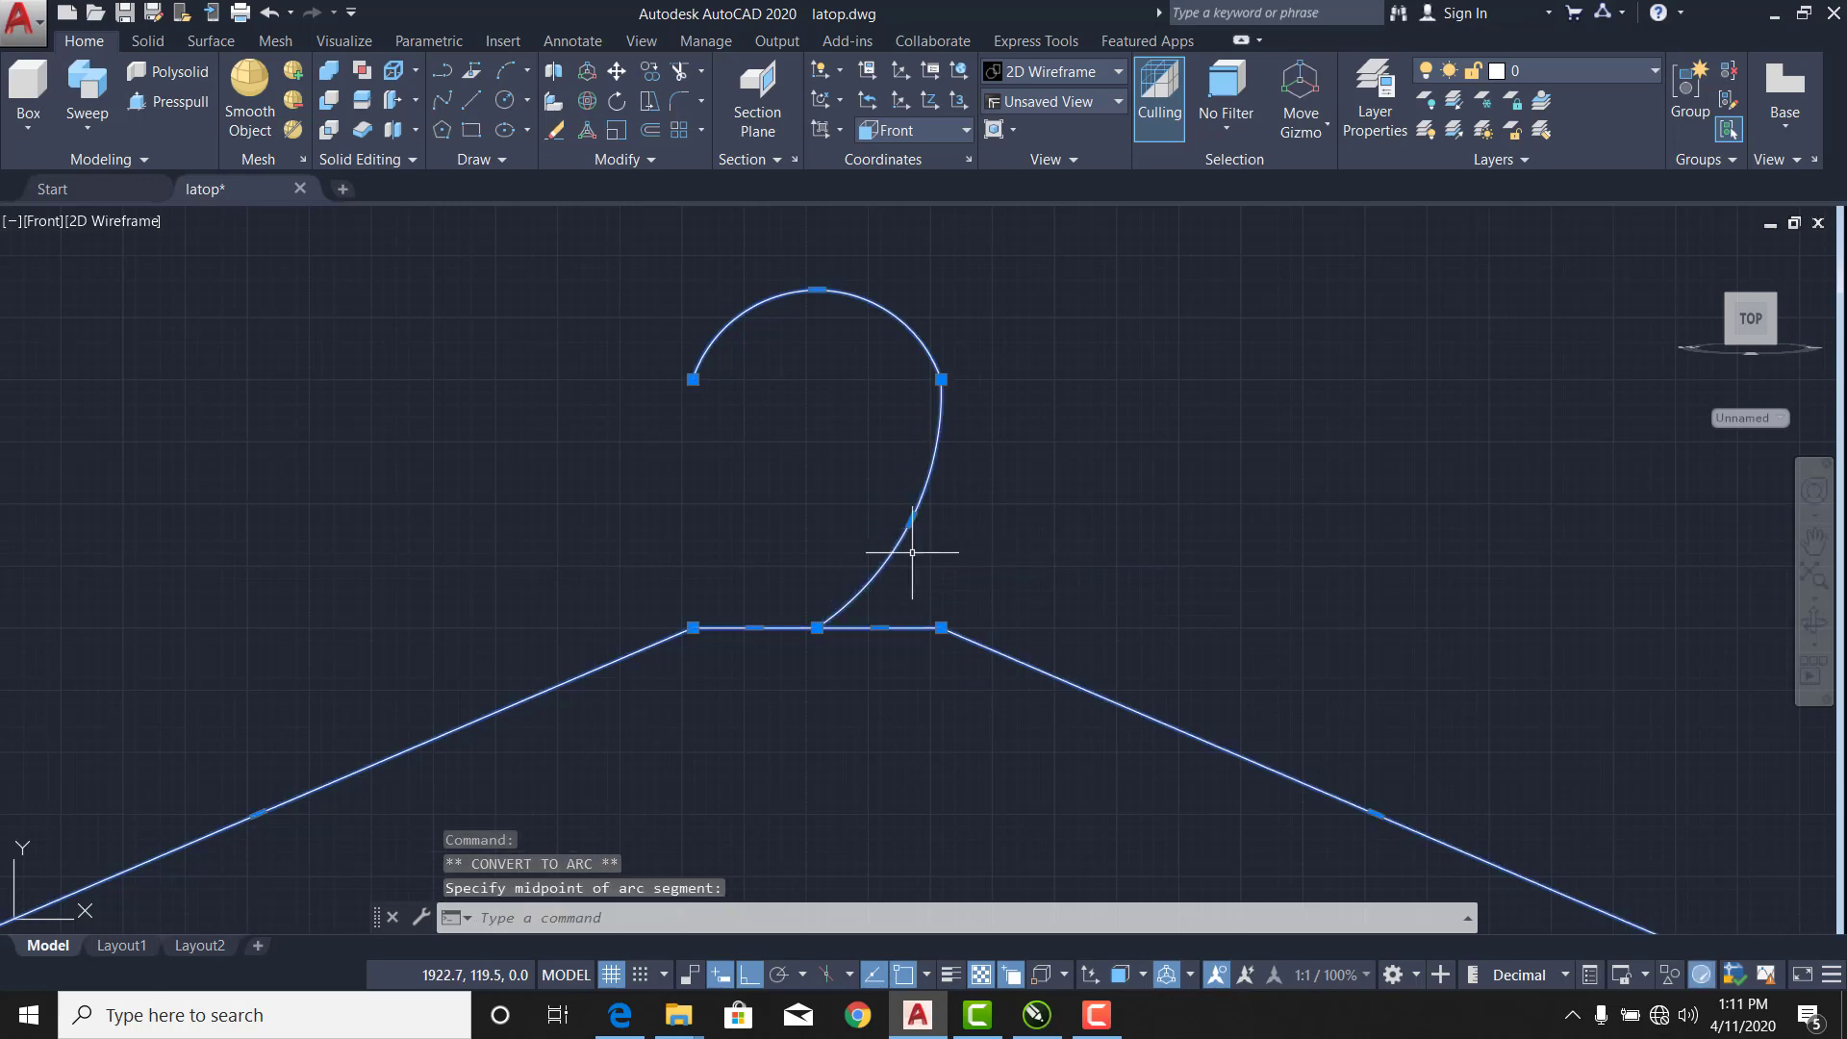
{"action": "left_click", "coordinate": [817, 628]}
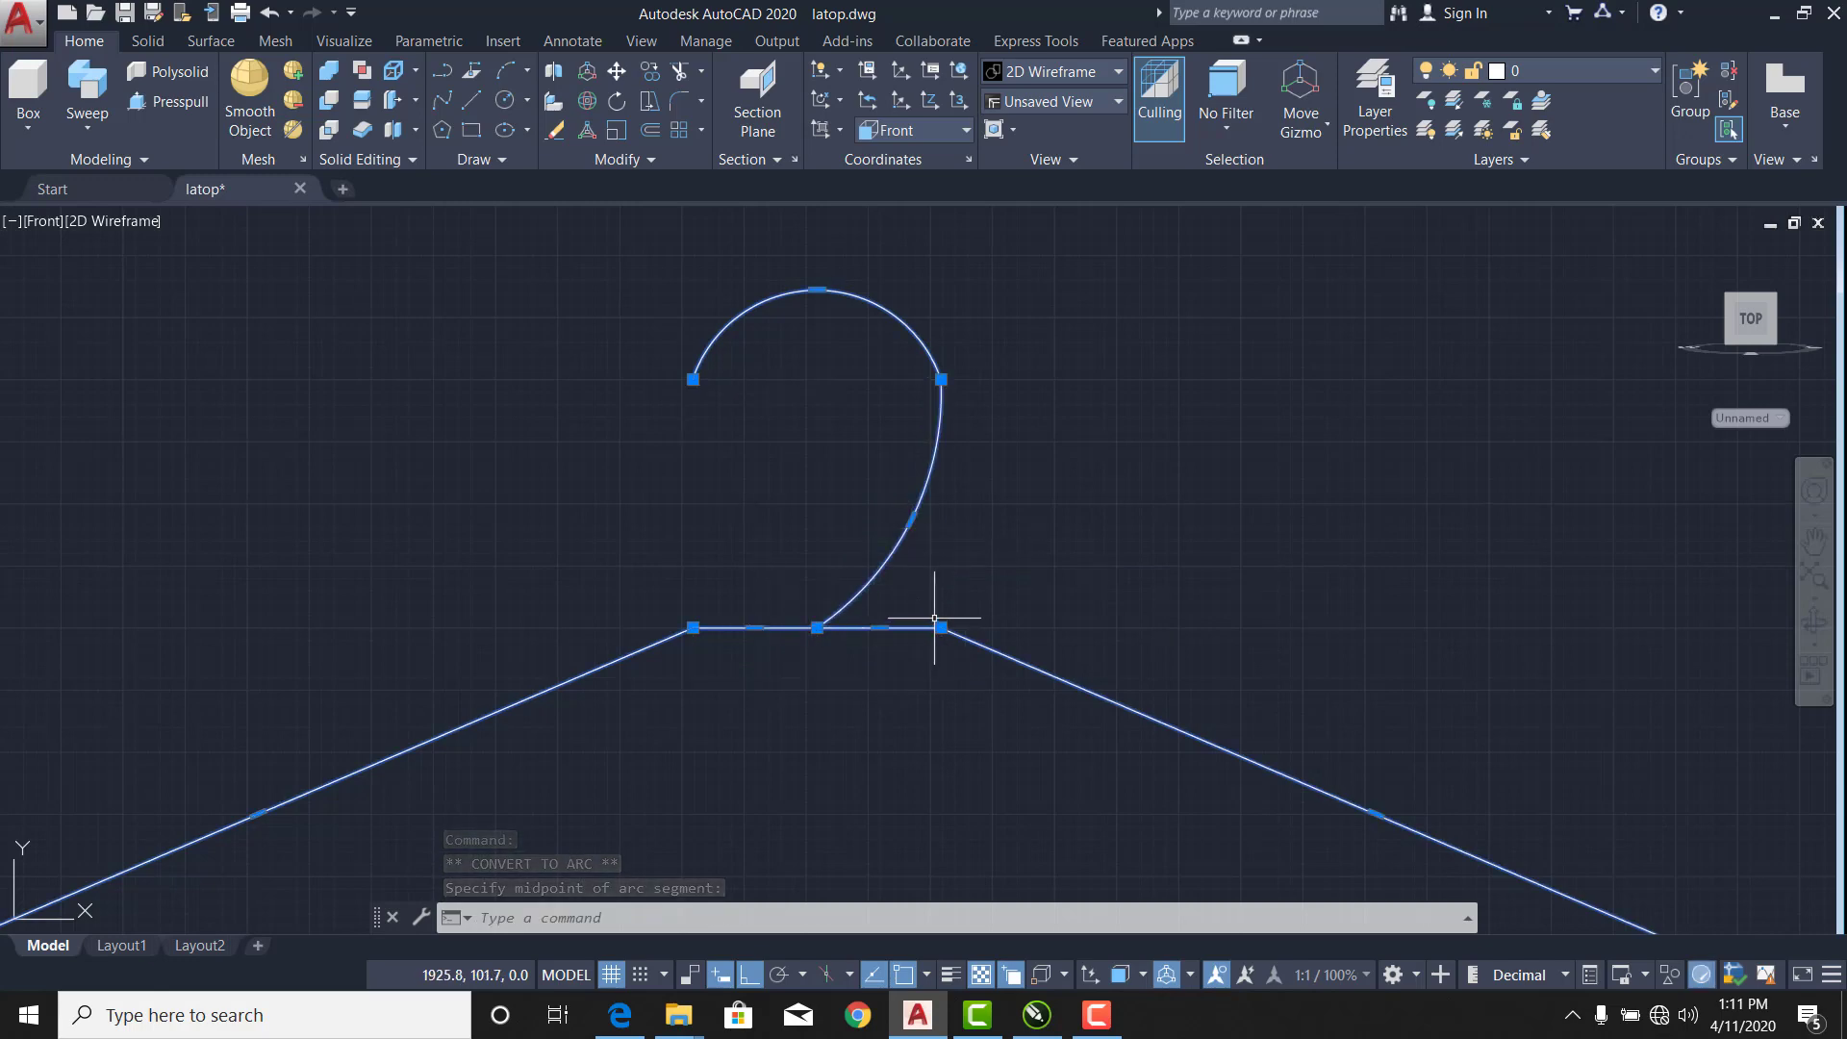
Fillet the hanger's lower-right corner with a radius of 10.
{"action": "scroll", "coordinate": [1000, 597], "scroll_direction": "down", "scroll_amount": 7}
{"action": "scroll", "coordinate": [1155, 643], "scroll_direction": "up", "scroll_amount": 5}
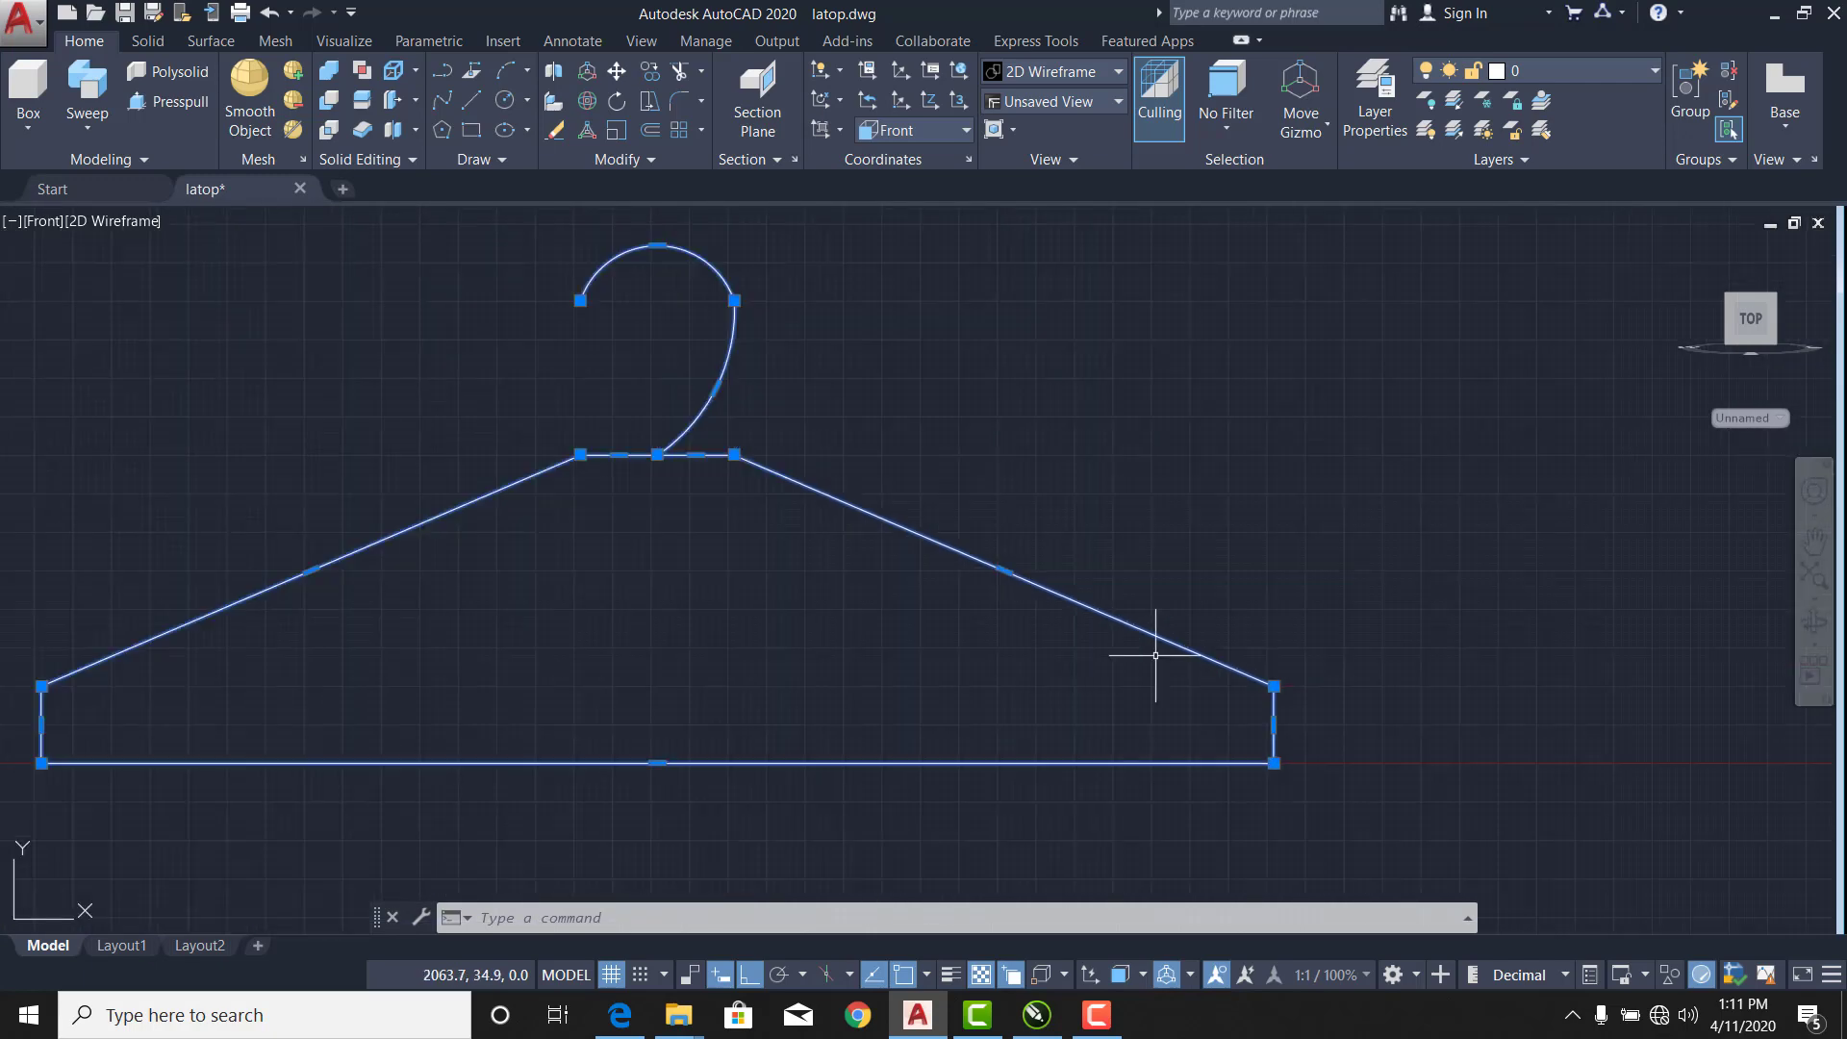
{"action": "scroll", "coordinate": [1138, 648], "scroll_direction": "up", "scroll_amount": 4}
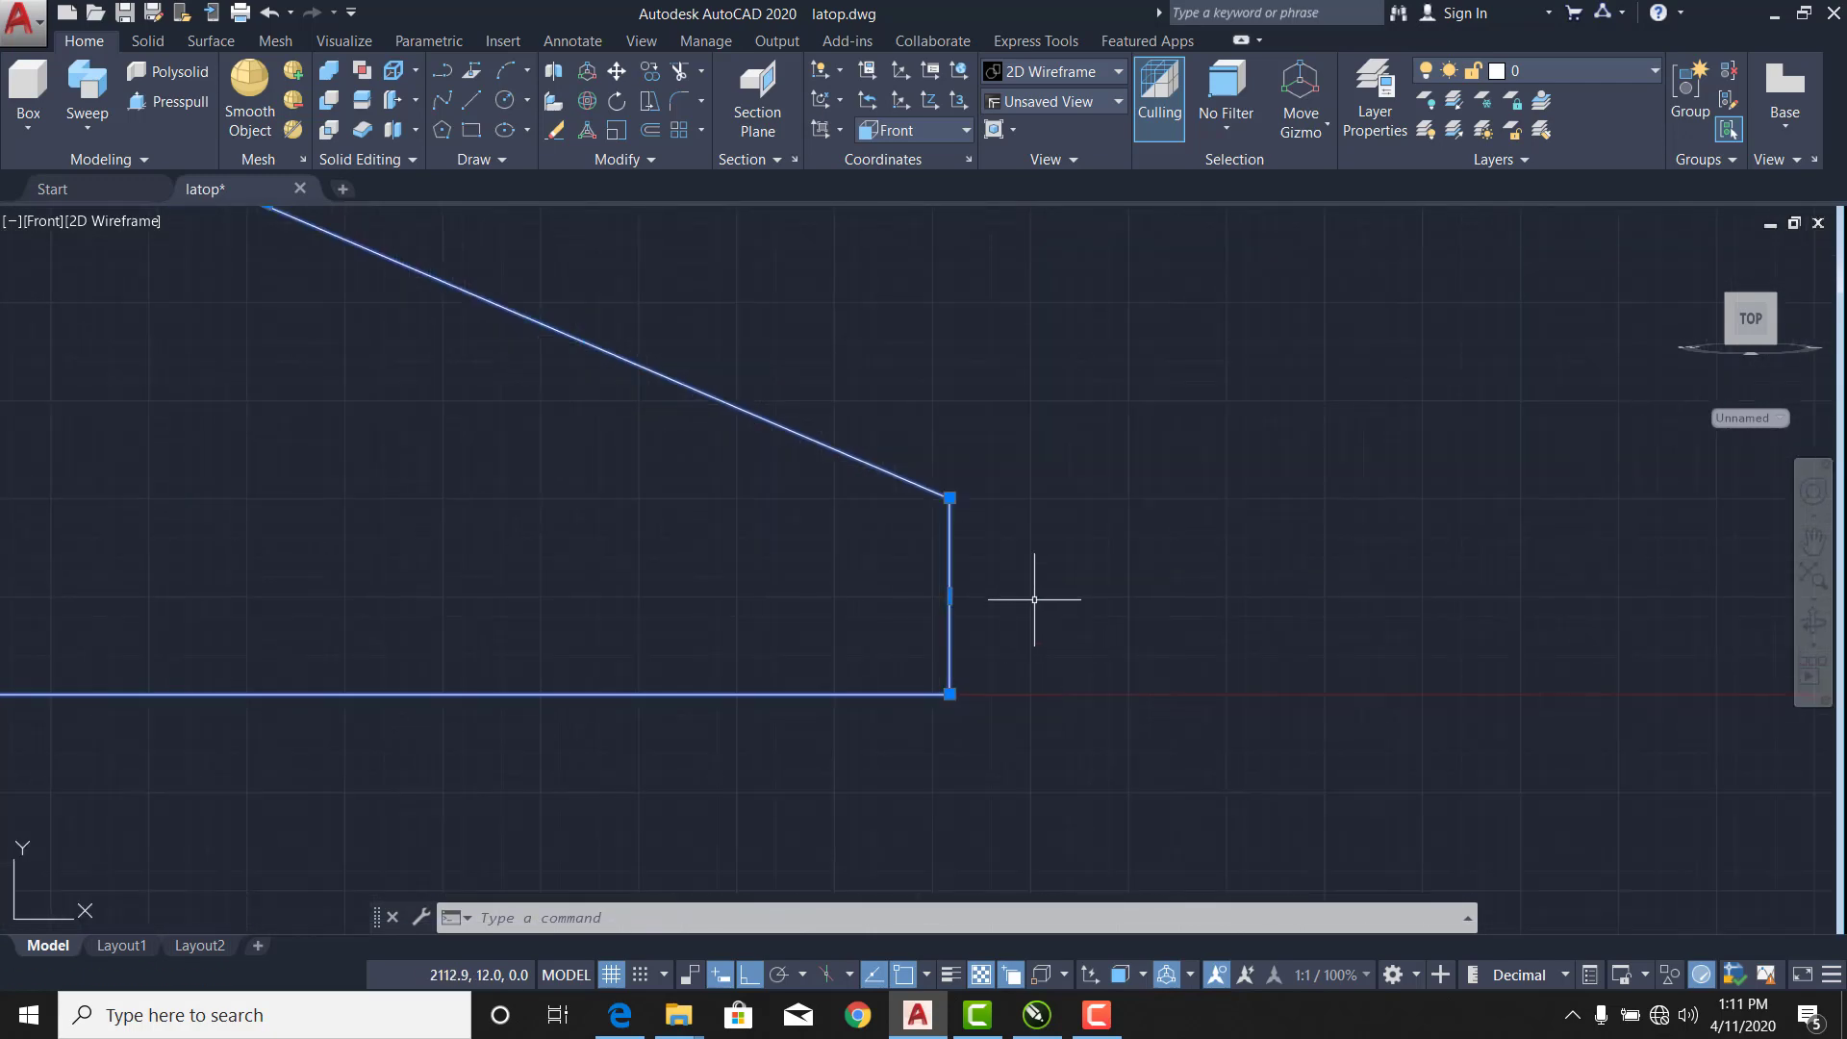
{"action": "key", "text": "Escape"}
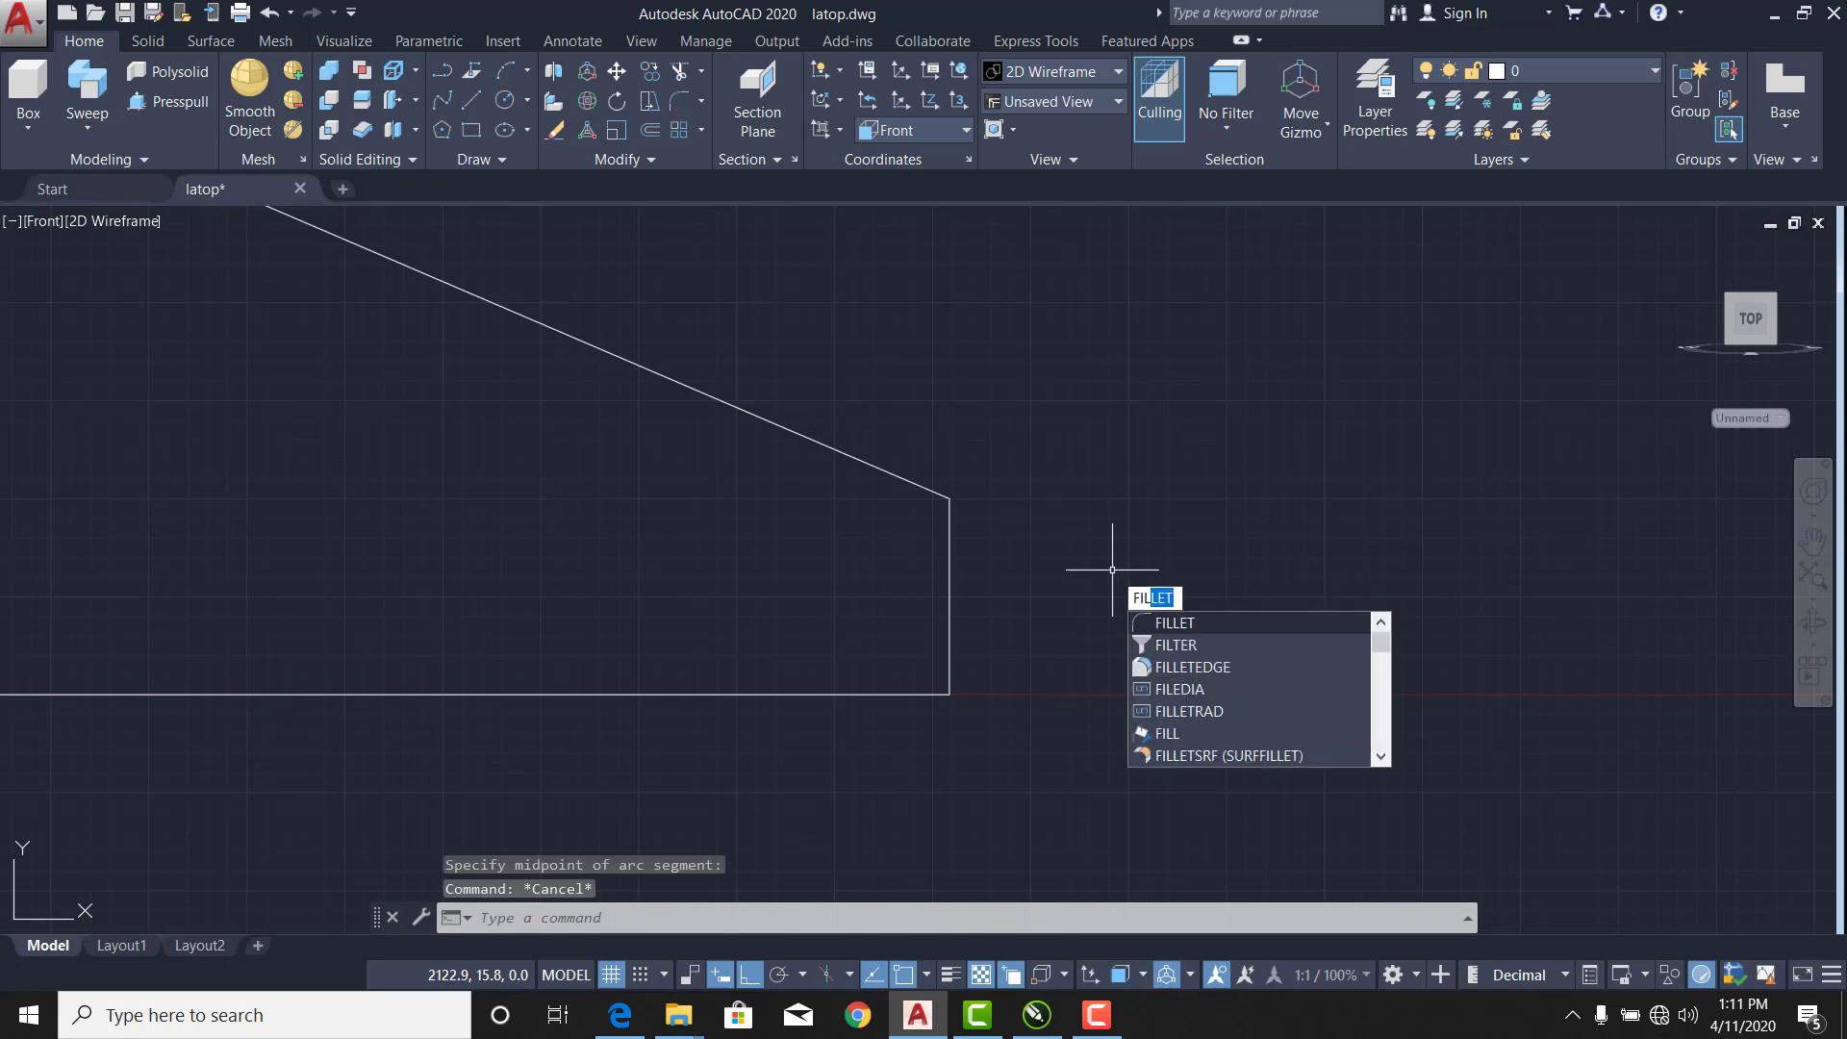
{"action": "key", "text": "Return"}
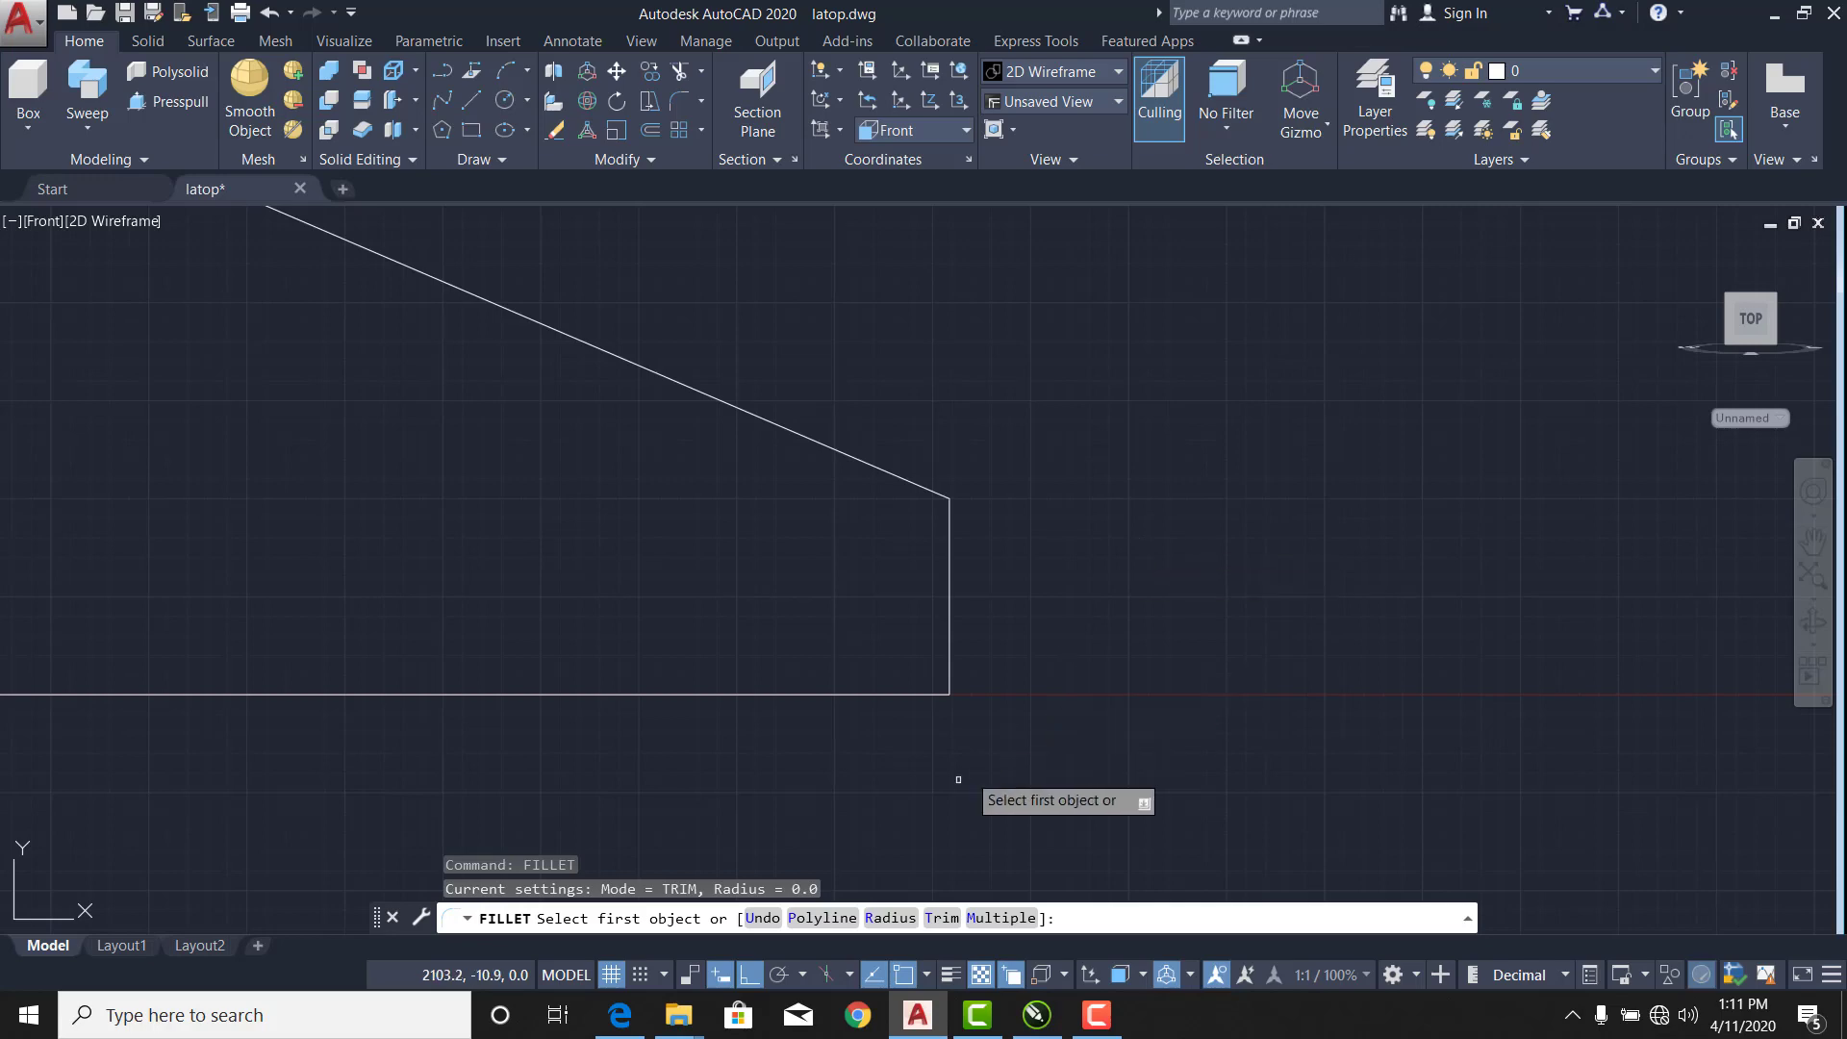
{"action": "type", "text": "r"}
{"action": "key", "text": "Return"}
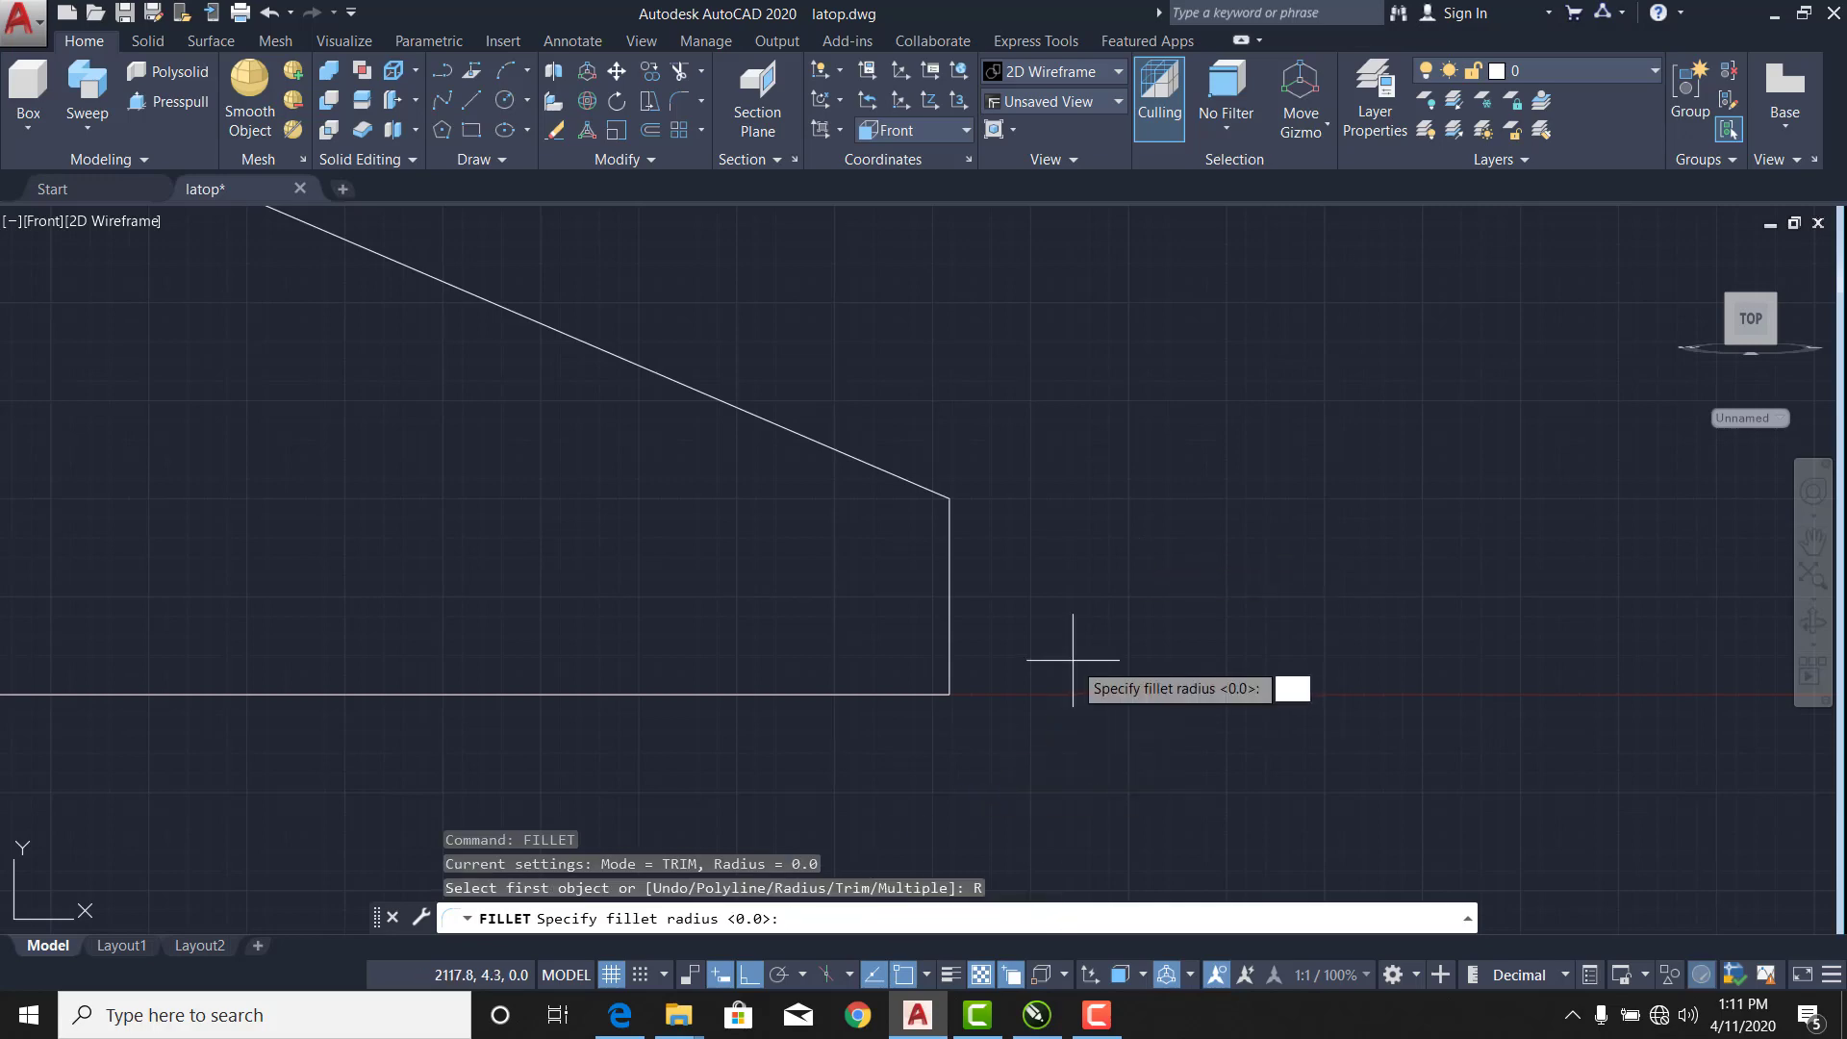
{"action": "type", "text": "10"}
{"action": "key", "text": "Return"}
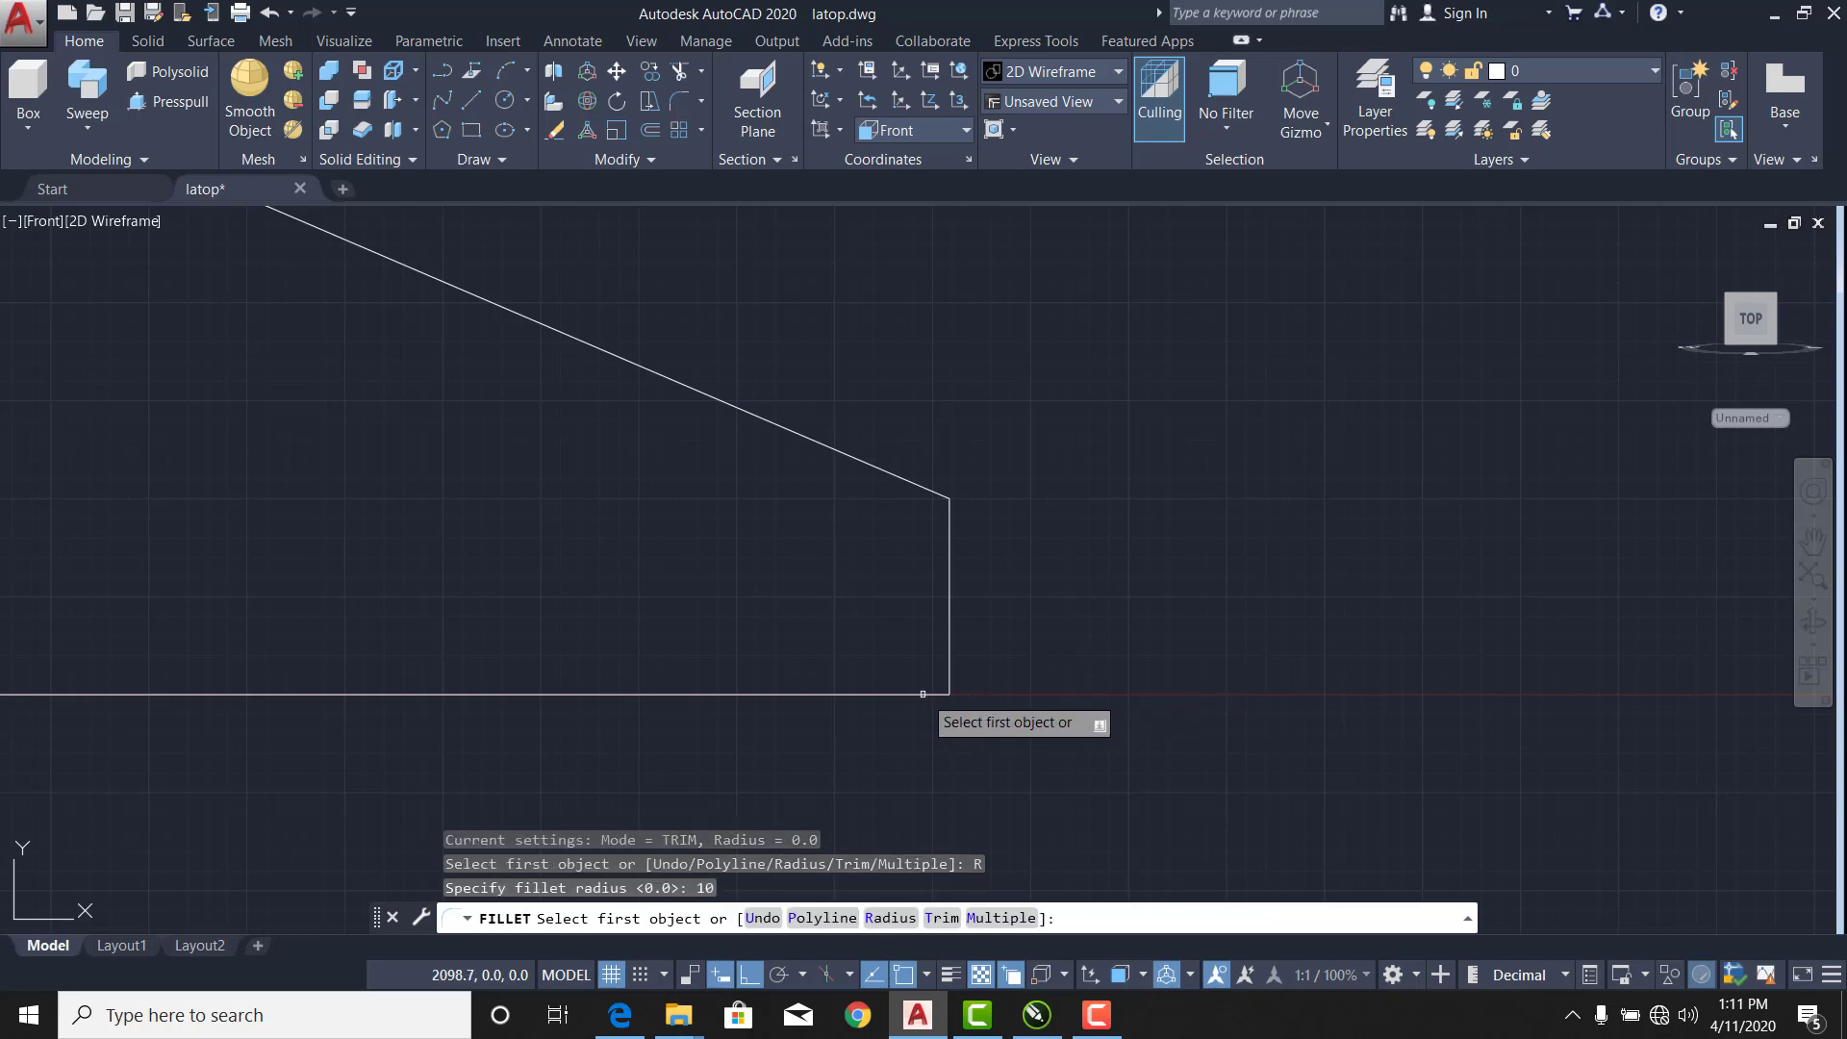
{"action": "left_click", "coordinate": [928, 692]}
{"action": "left_click", "coordinate": [949, 625]}
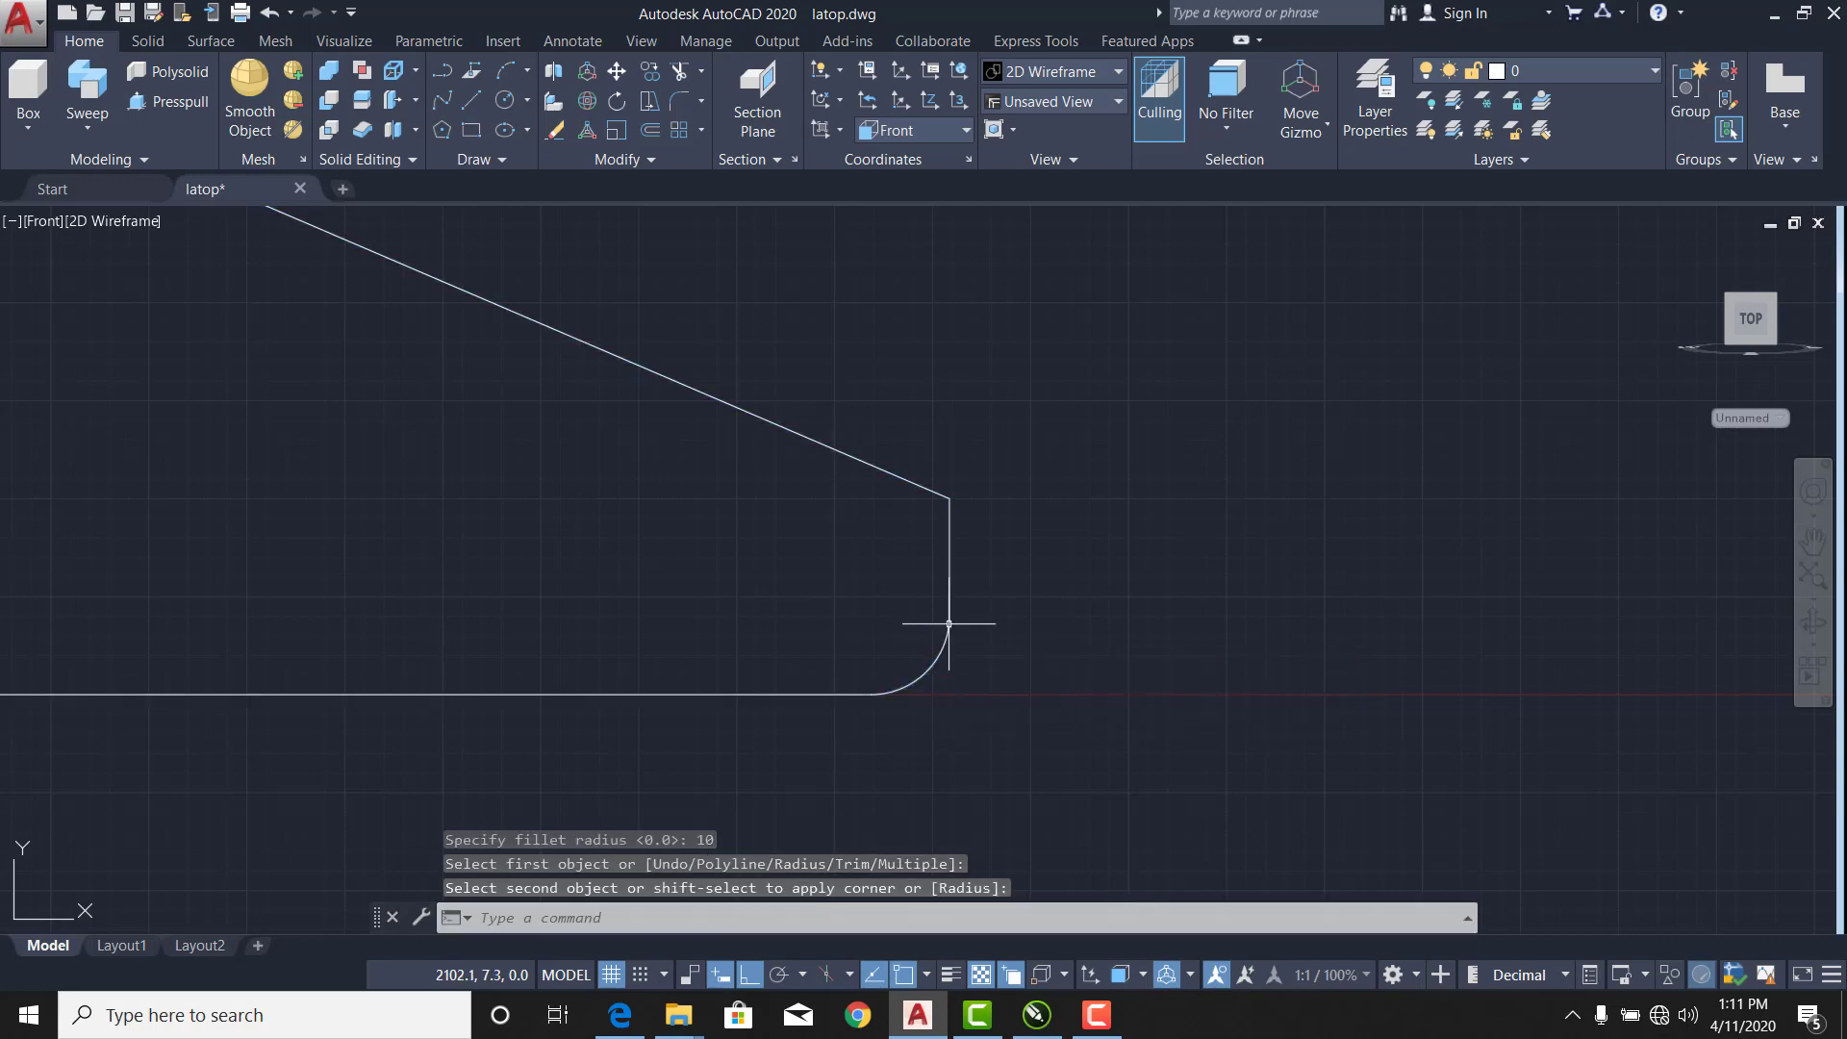
Fillet the hanger's upper-right end corner, between the sloped shoulder and the short vertical side, with the same radius of 10.
{"action": "right_click", "coordinate": [864, 511]}
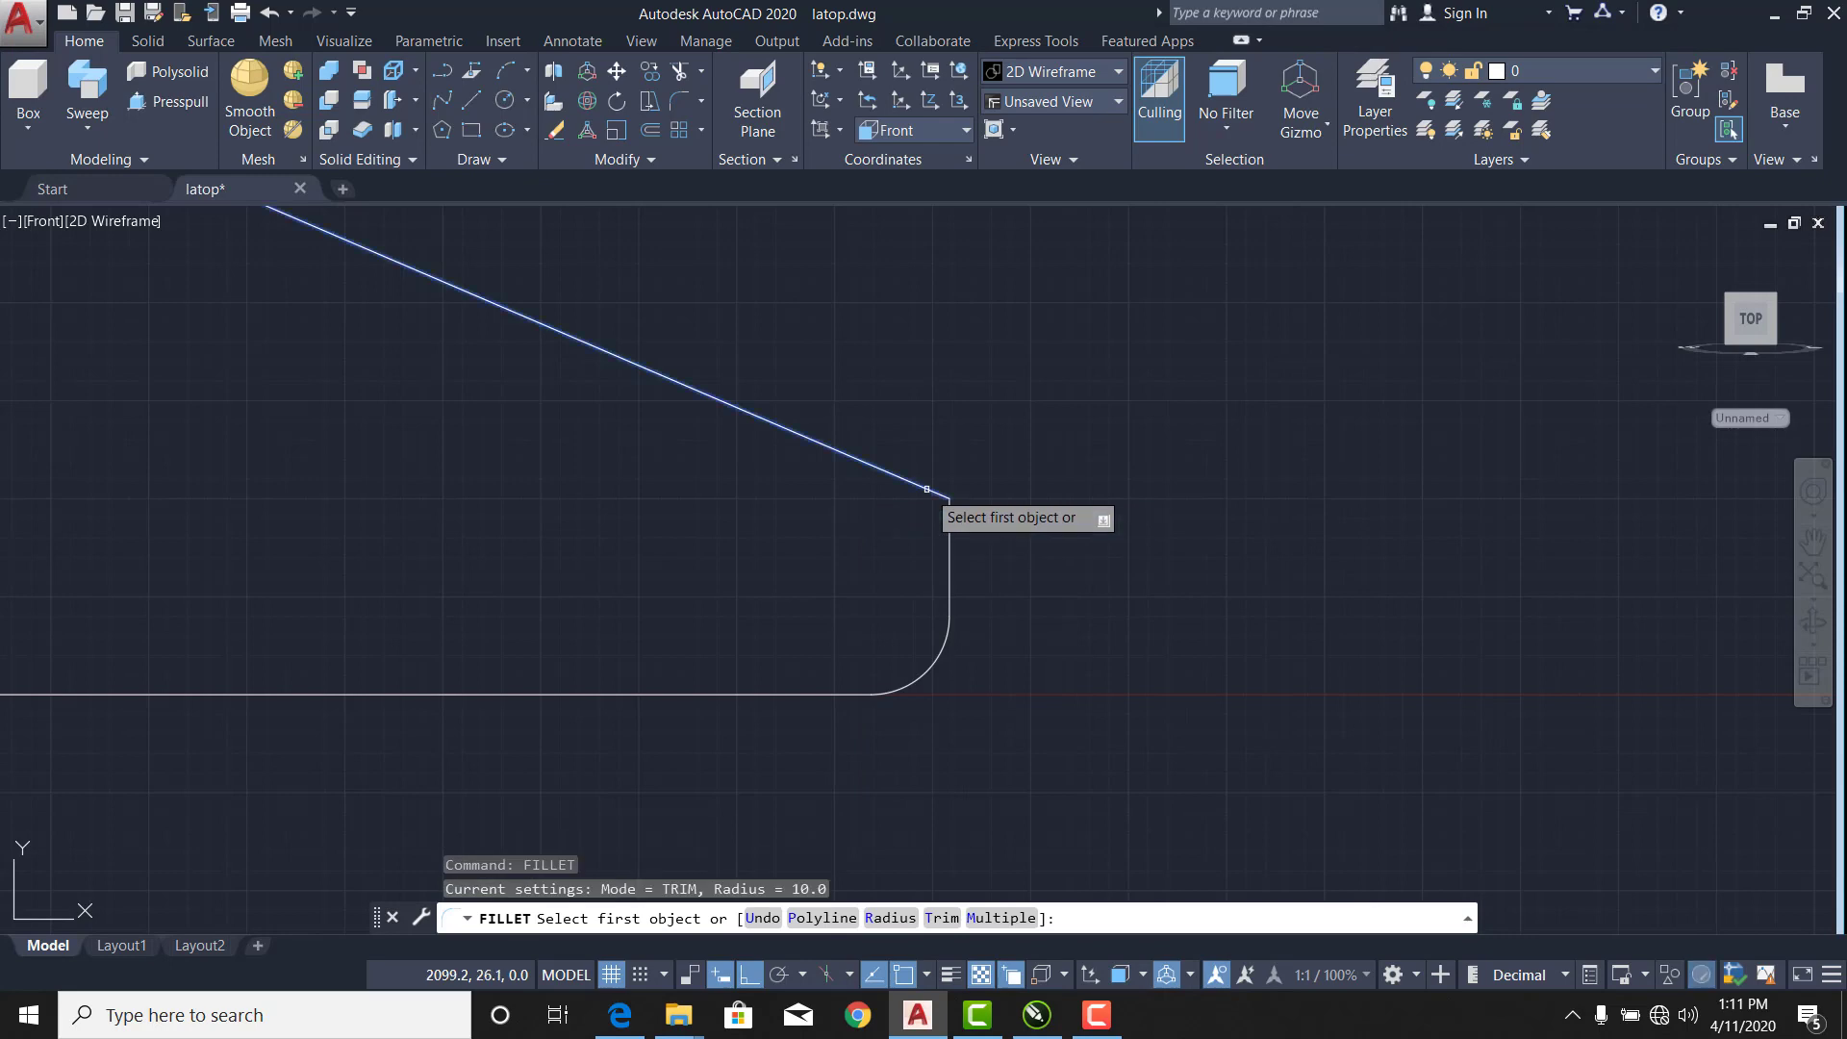
{"action": "left_click", "coordinate": [927, 490]}
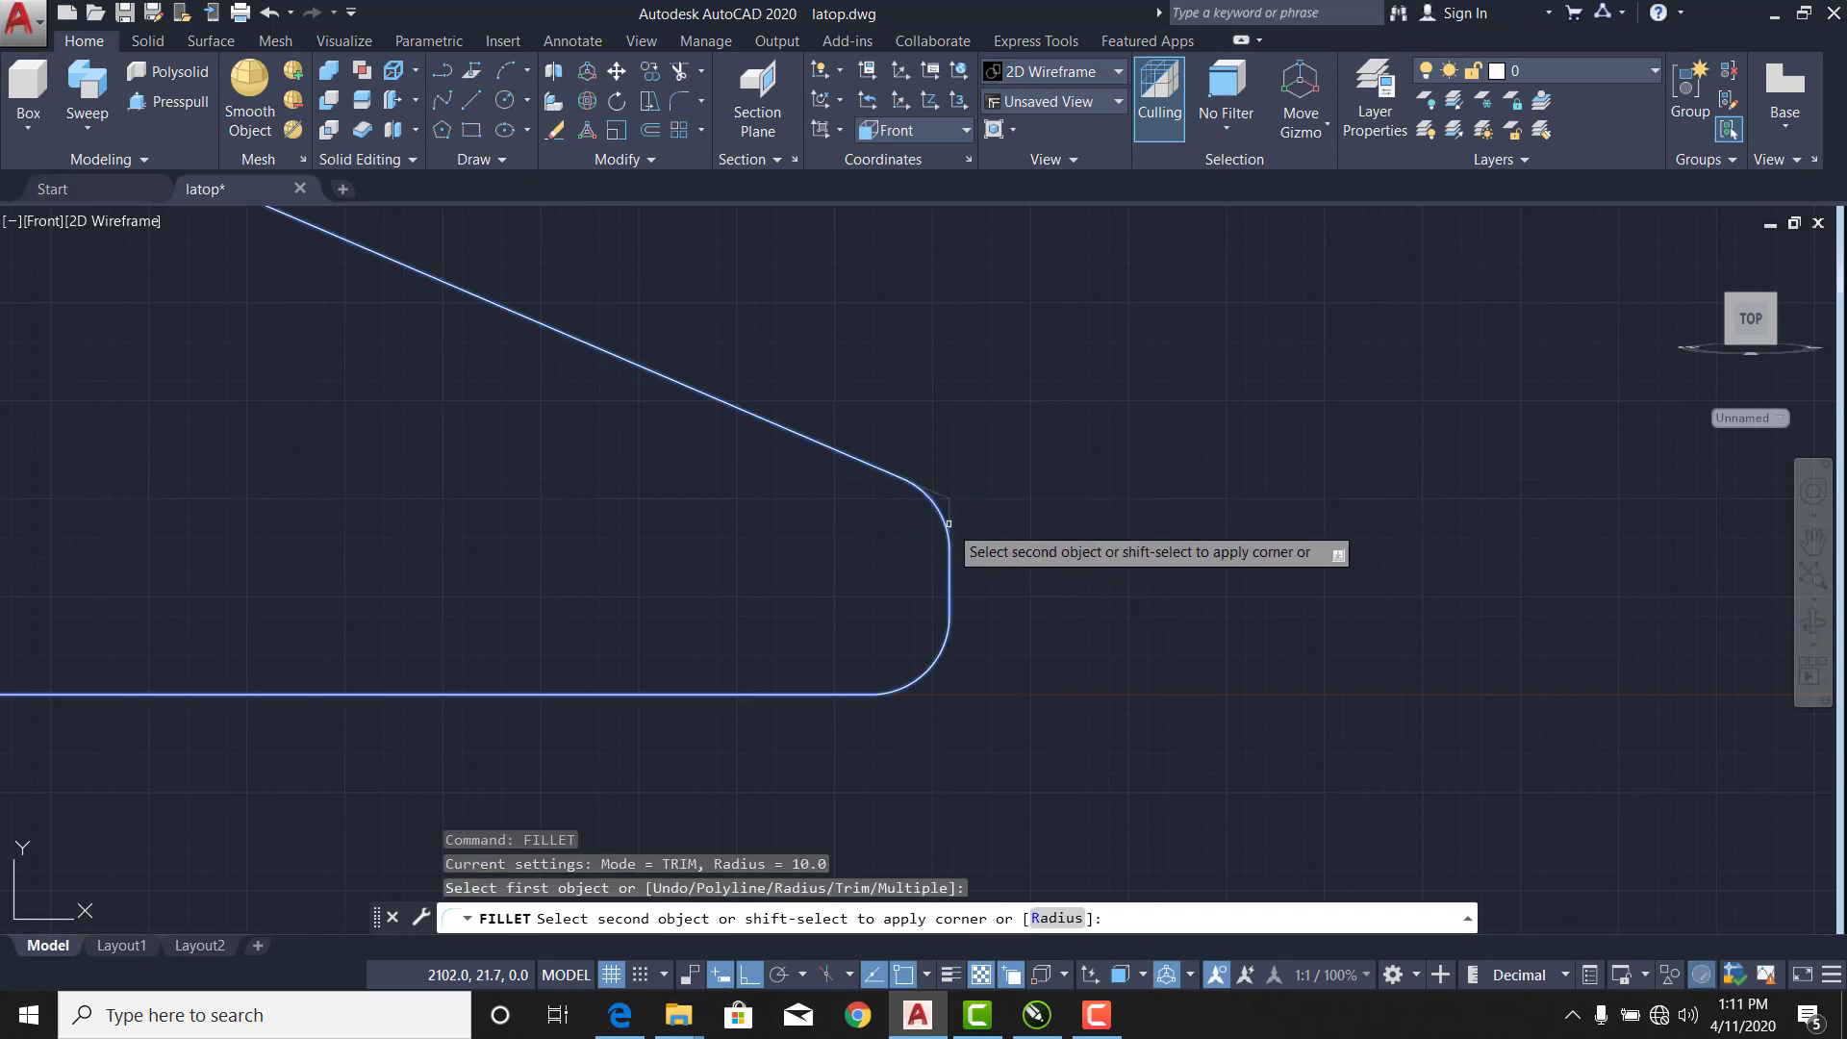
{"action": "left_click", "coordinate": [948, 529]}
{"action": "scroll", "coordinate": [784, 536], "scroll_direction": "down", "scroll_amount": 5}
{"action": "middle_click_drag", "start_coordinate": [710, 578], "coordinate": [1052, 552]}
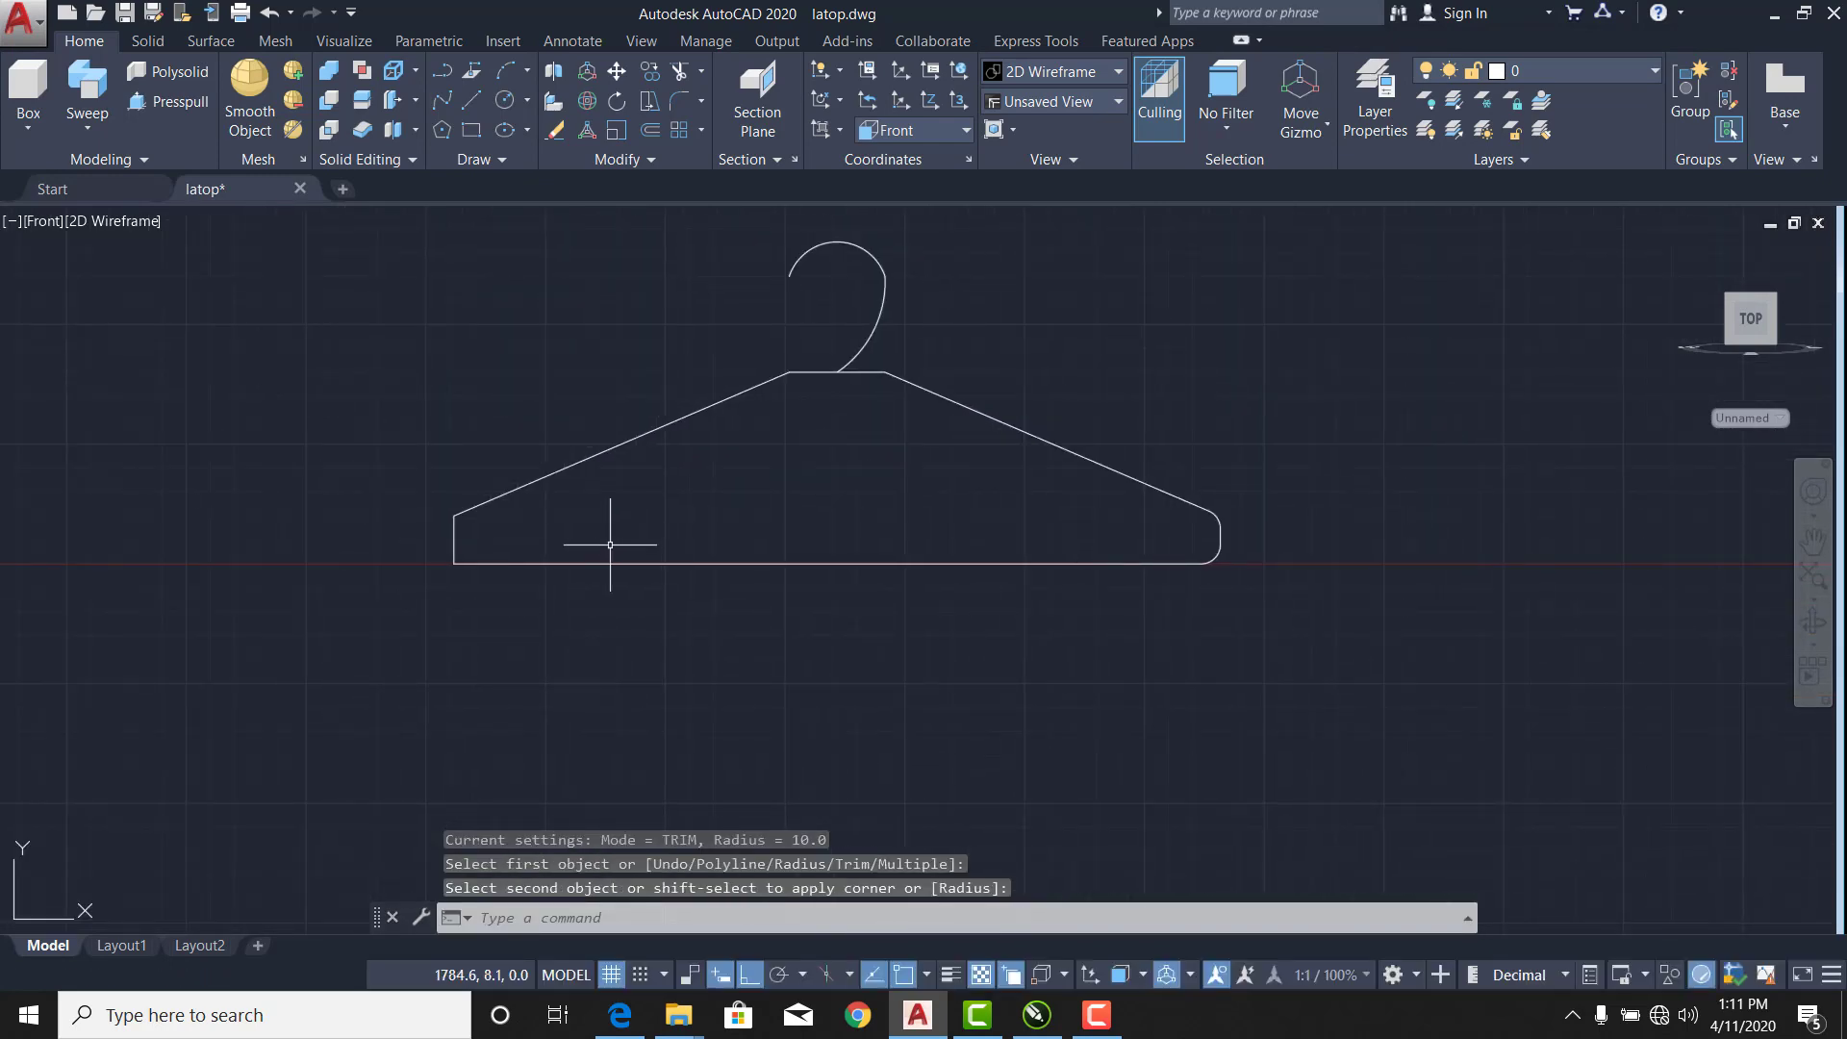
Fillet the upper and lower corners at the hanger's left end with radius 10.
{"action": "scroll", "coordinate": [549, 503], "scroll_direction": "up", "scroll_amount": 2}
{"action": "right_click", "coordinate": [318, 444]}
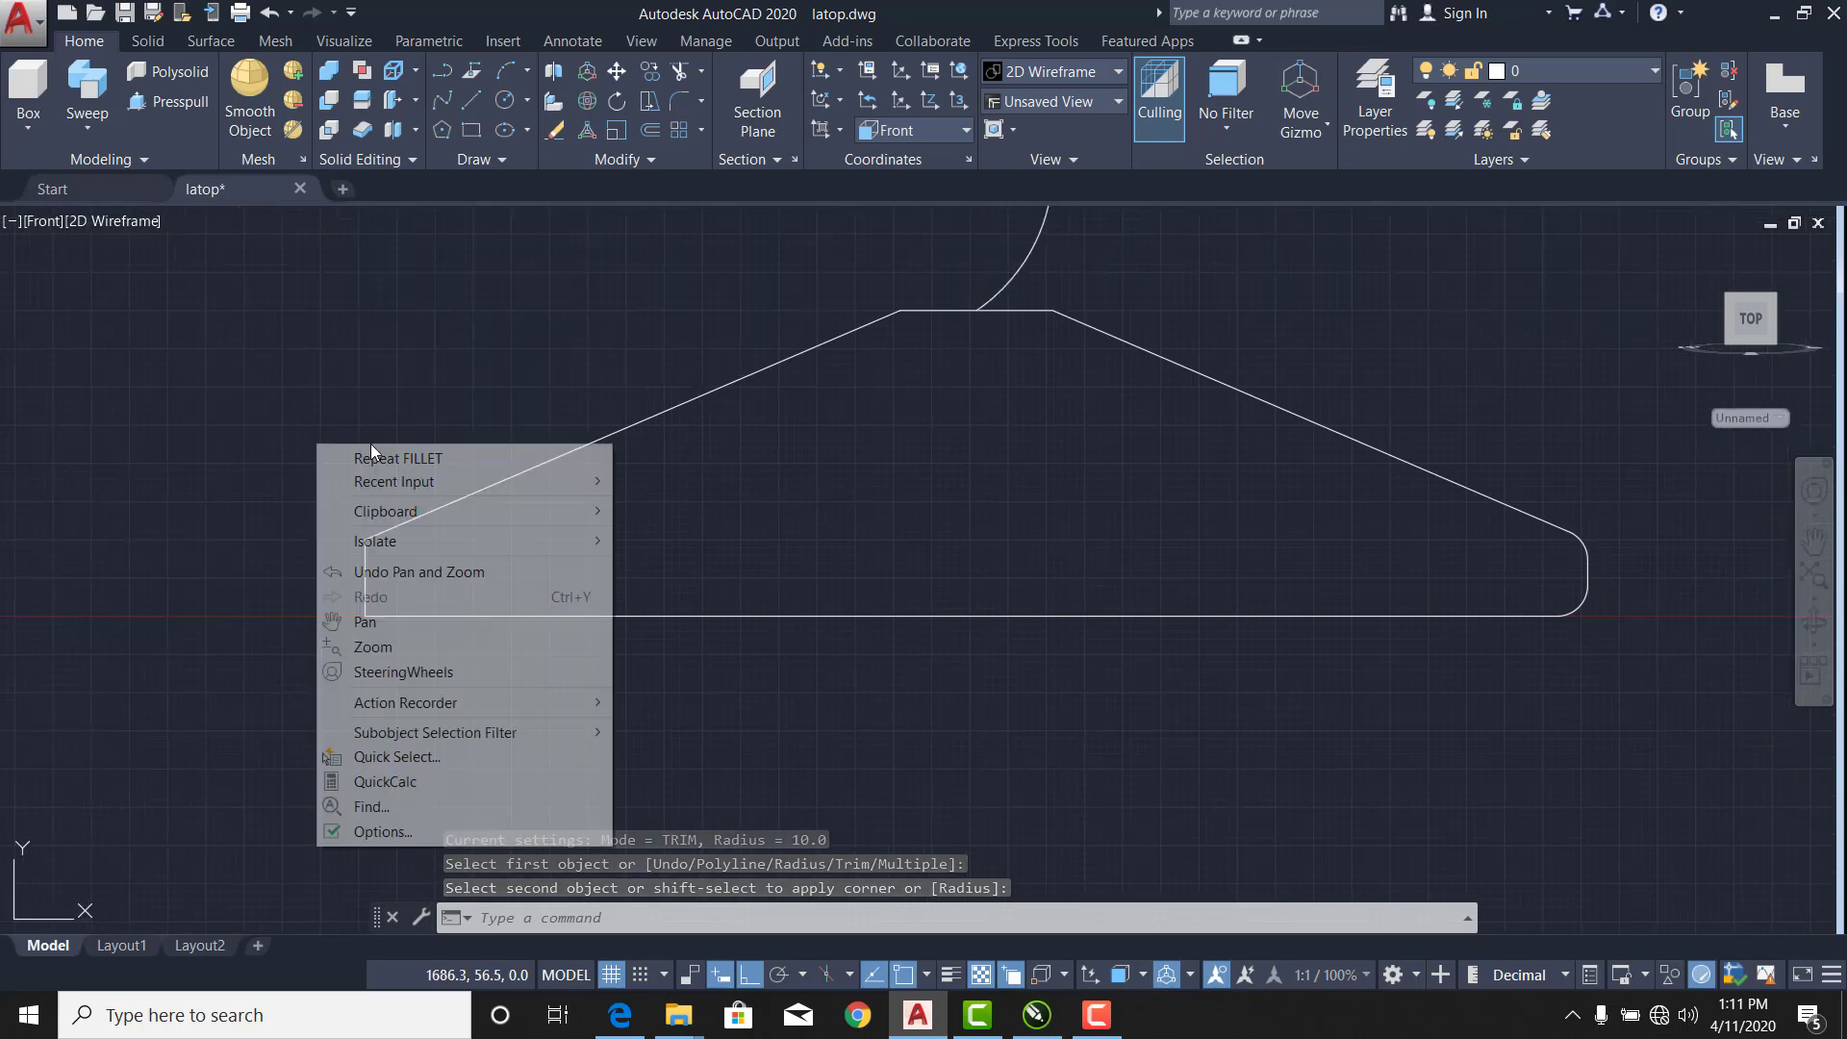
{"action": "left_click", "coordinate": [371, 458]}
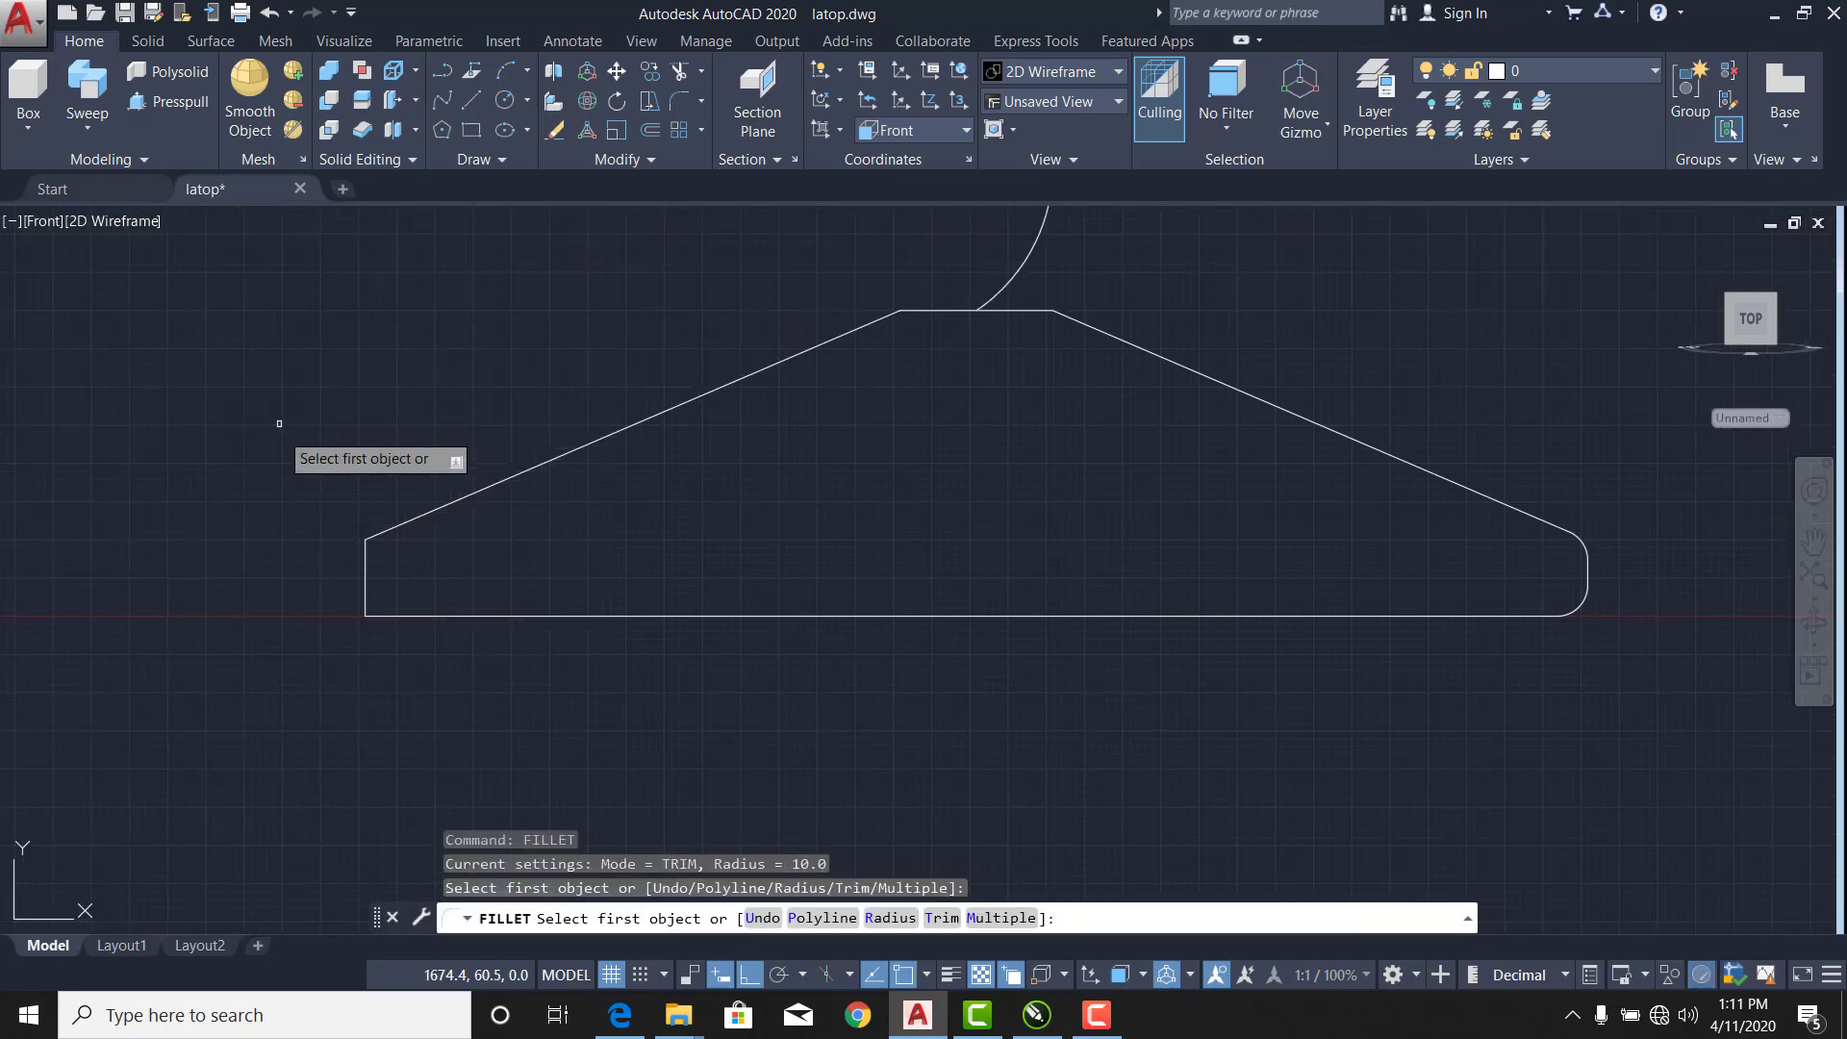
{"action": "left_click", "coordinate": [388, 533]}
{"action": "key", "text": "Escape"}
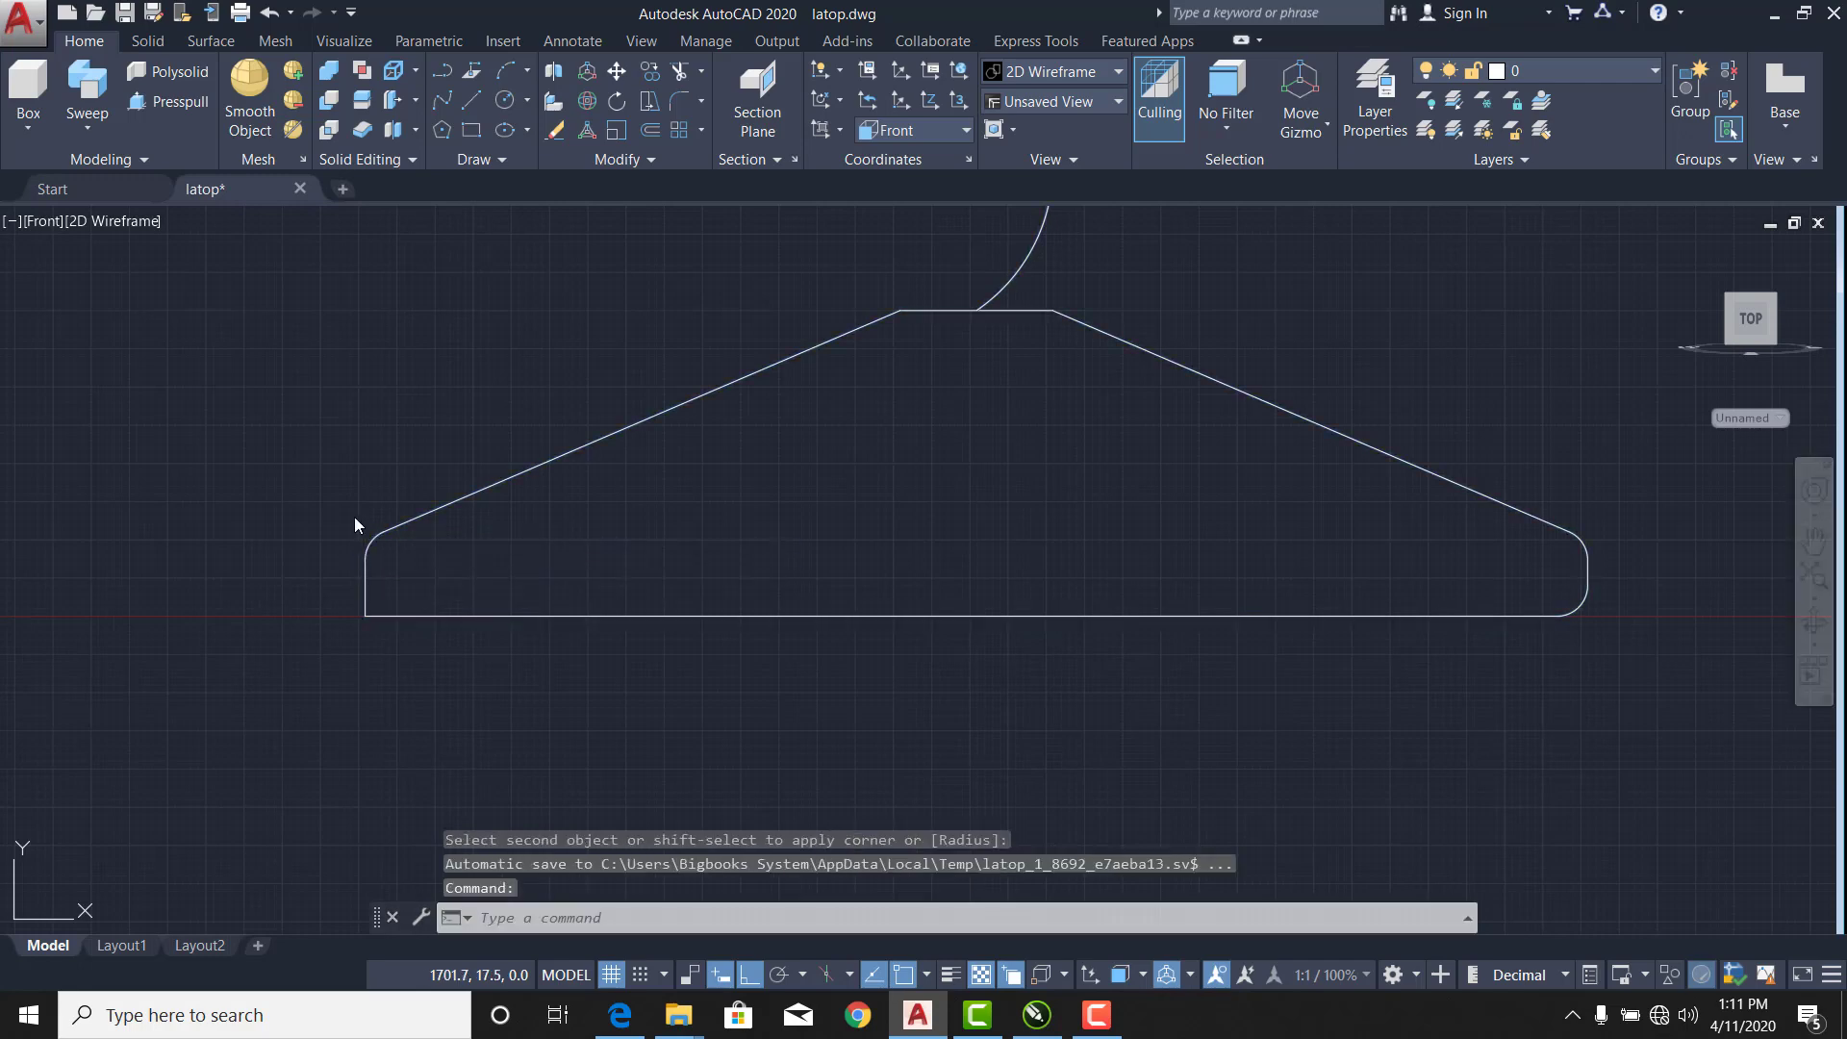
{"action": "right_click", "coordinate": [330, 524]}
{"action": "left_click", "coordinate": [412, 528]}
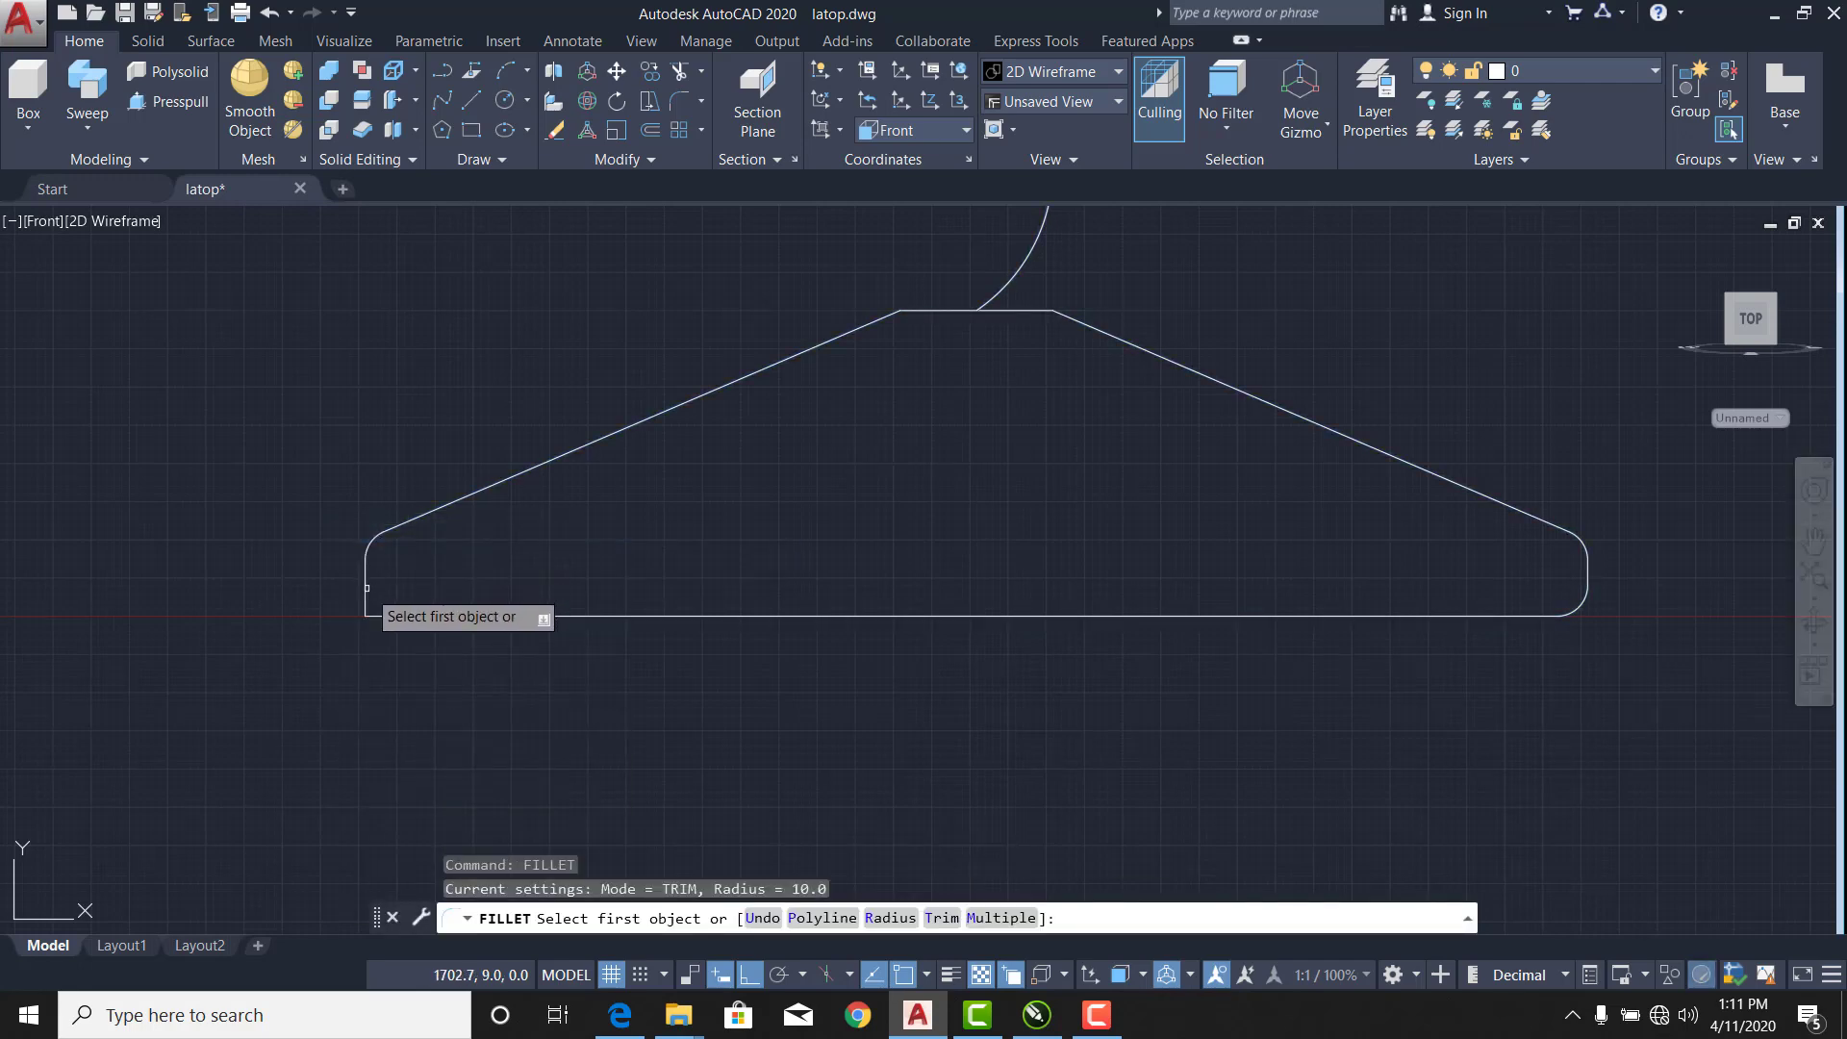
{"action": "left_click", "coordinate": [366, 595]}
{"action": "left_click", "coordinate": [392, 615]}
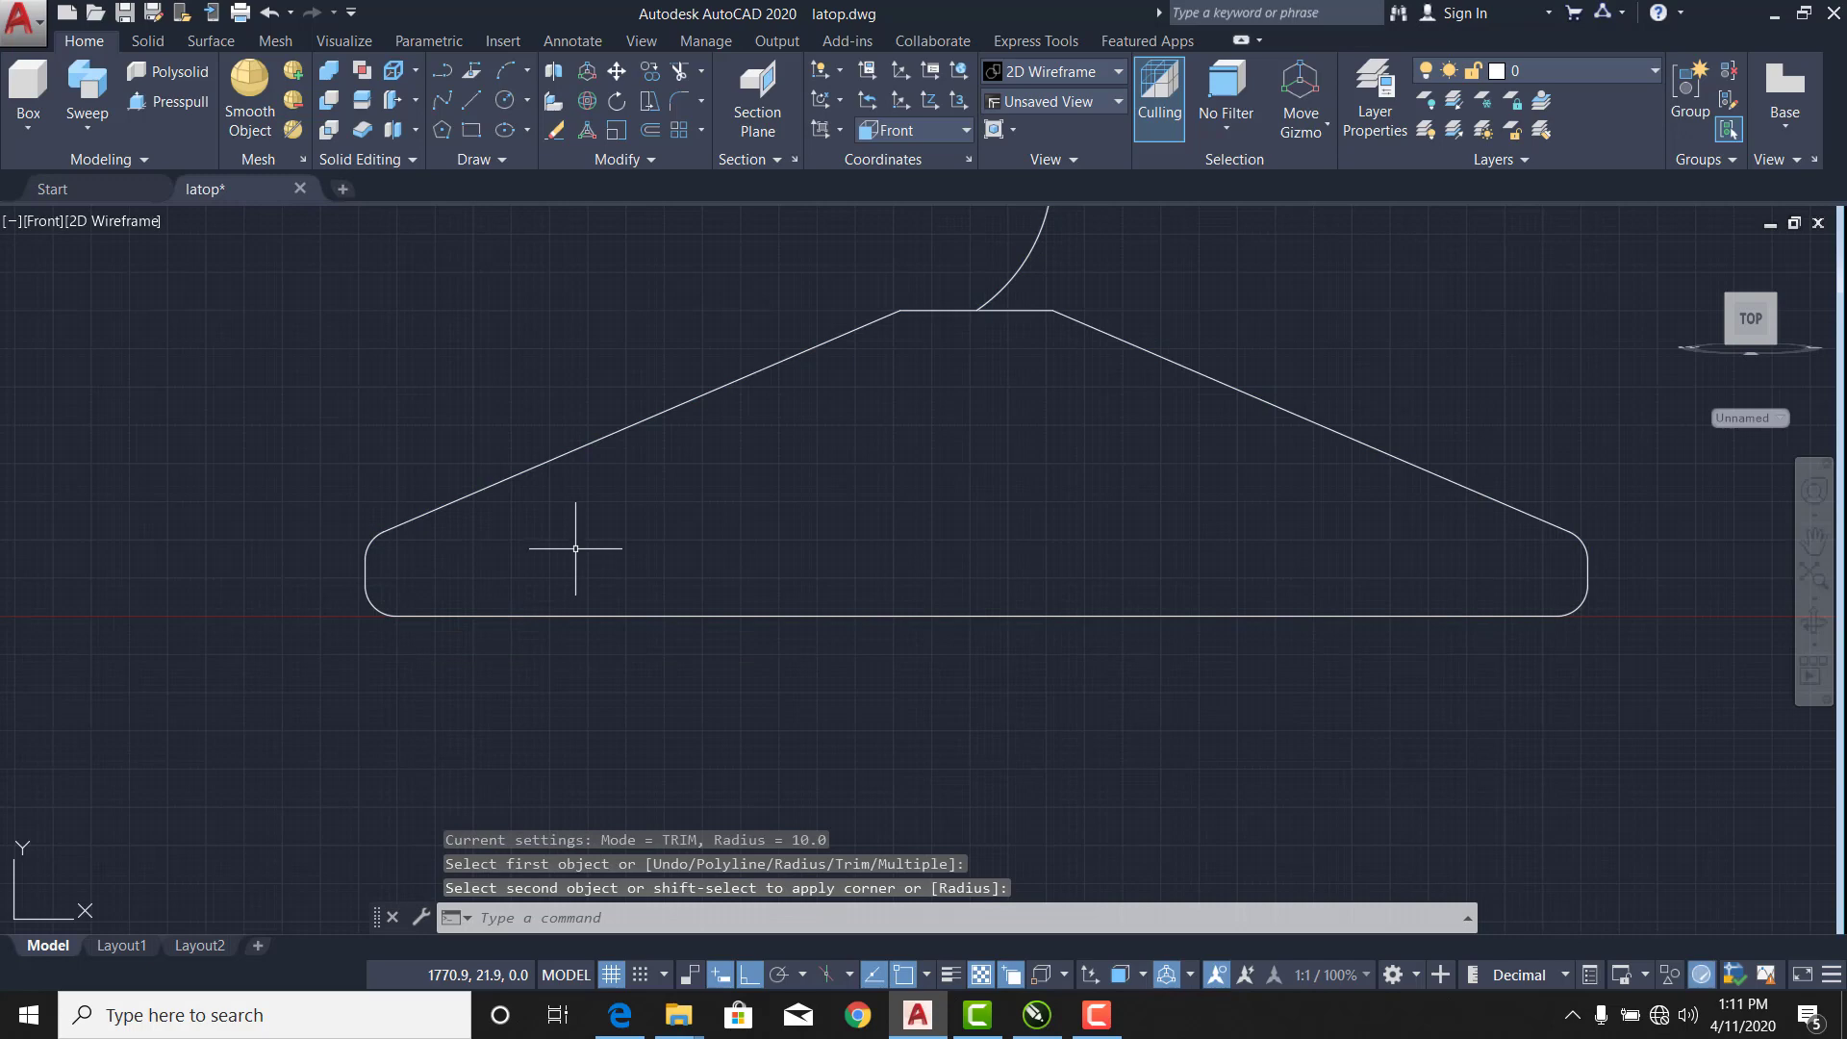
Undo all the radius 10 fillets on the hanger's end corners.
{"action": "key", "text": "ctrl+z"}
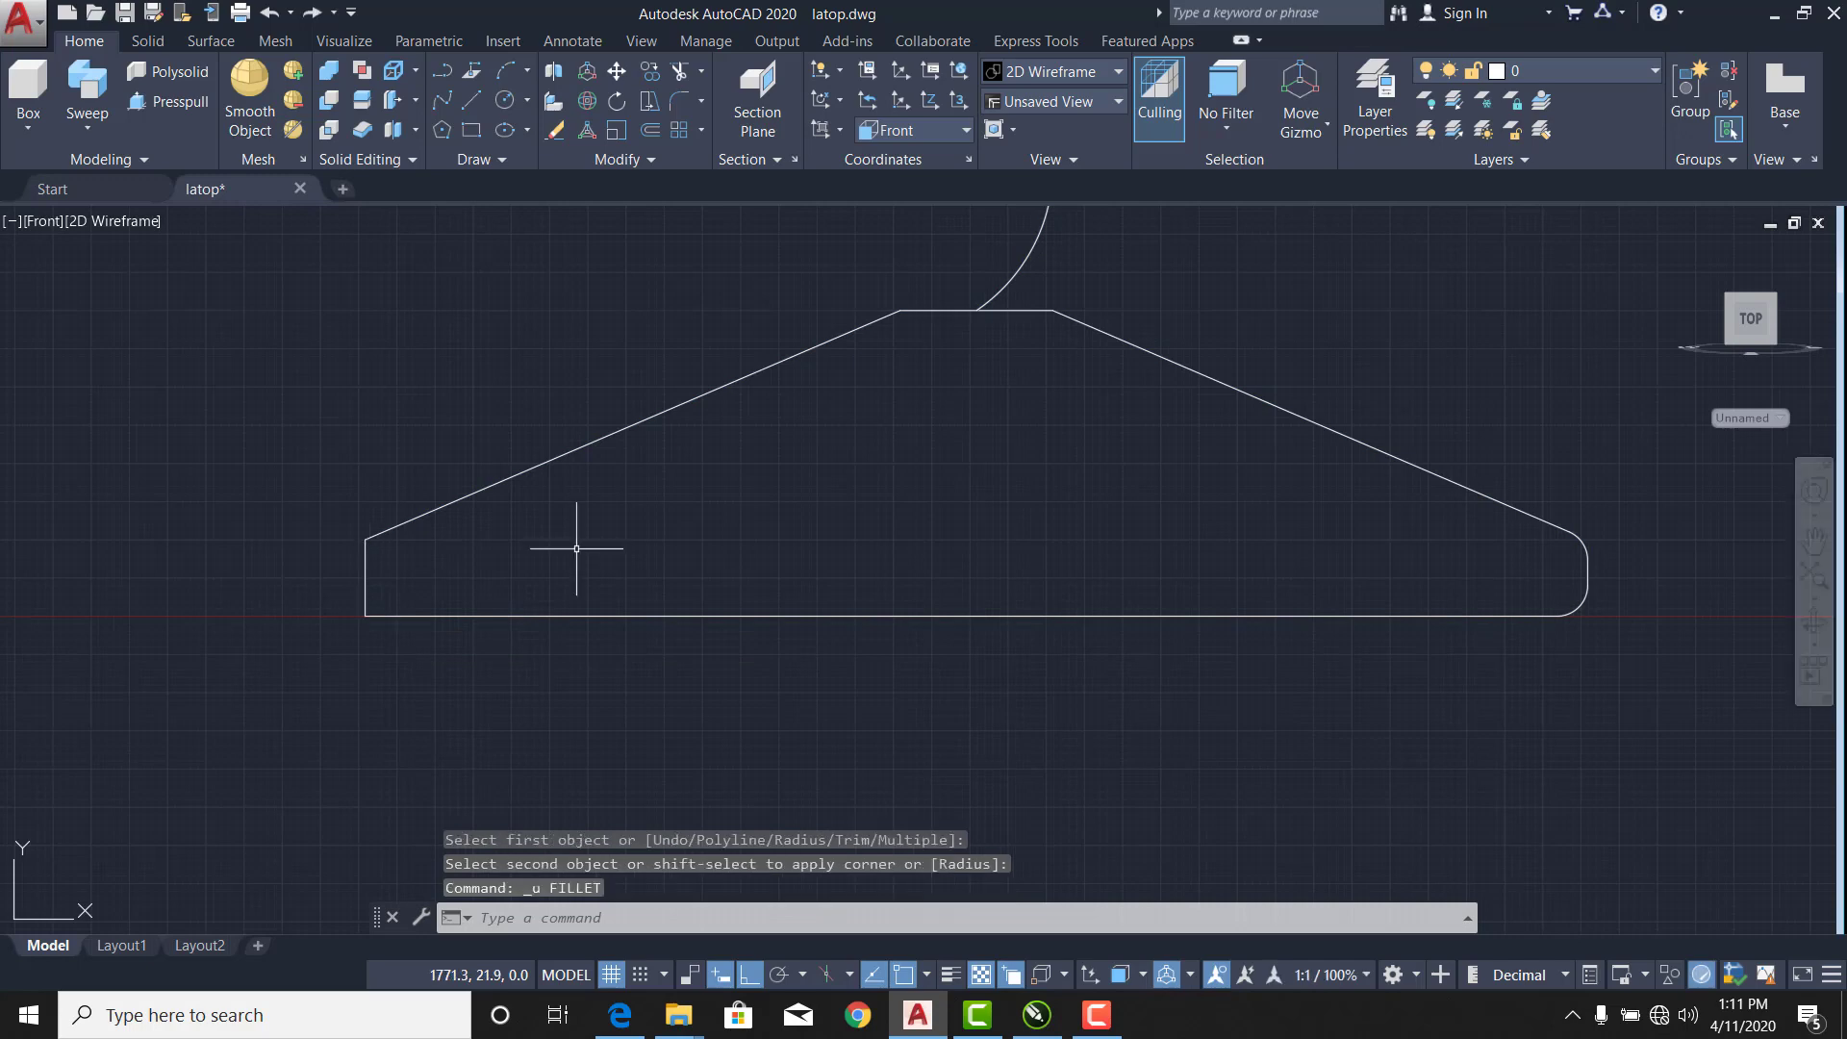
{"action": "key", "text": "ctrl+z"}
{"action": "key", "text": "ctrl+z"}
{"action": "key", "text": "ctrl+z"}
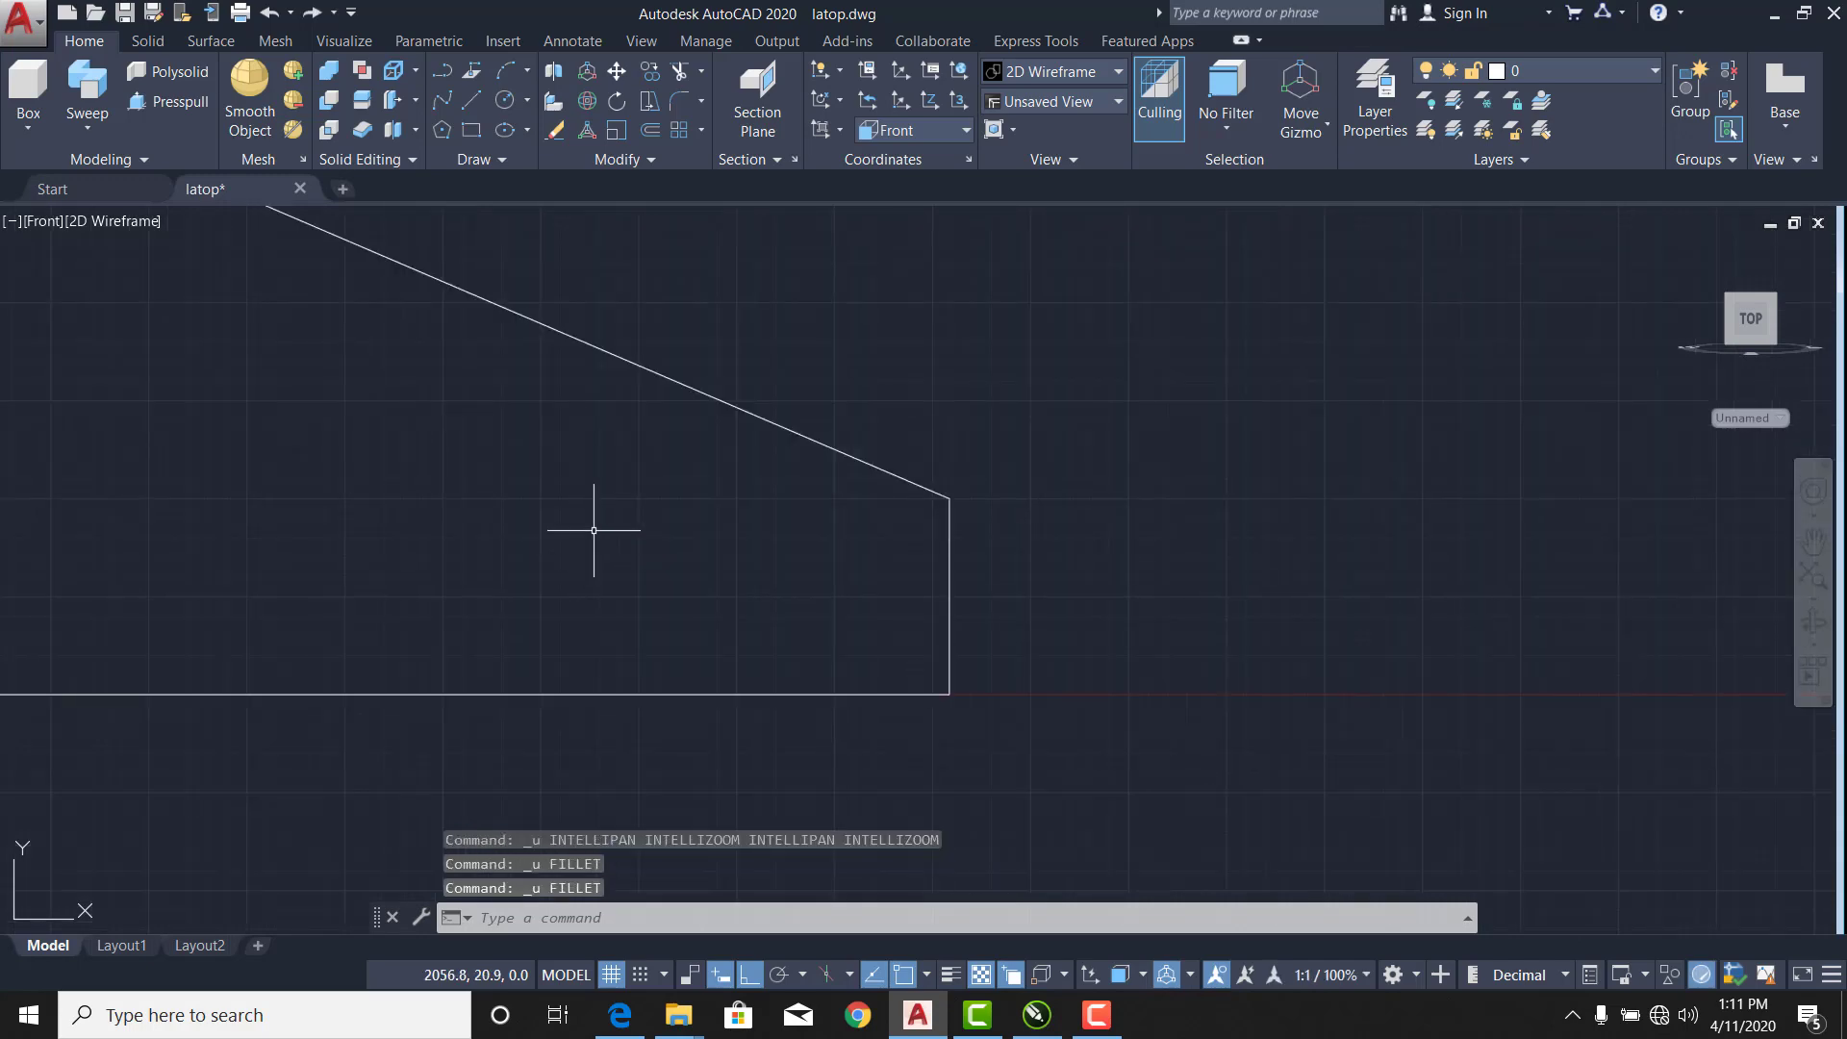
Try to fillet the corner between the right sloped shoulder and the short vertical side using a value of 15.
{"action": "right_click", "coordinate": [594, 530]}
{"action": "mouse_move", "coordinate": [736, 568]}
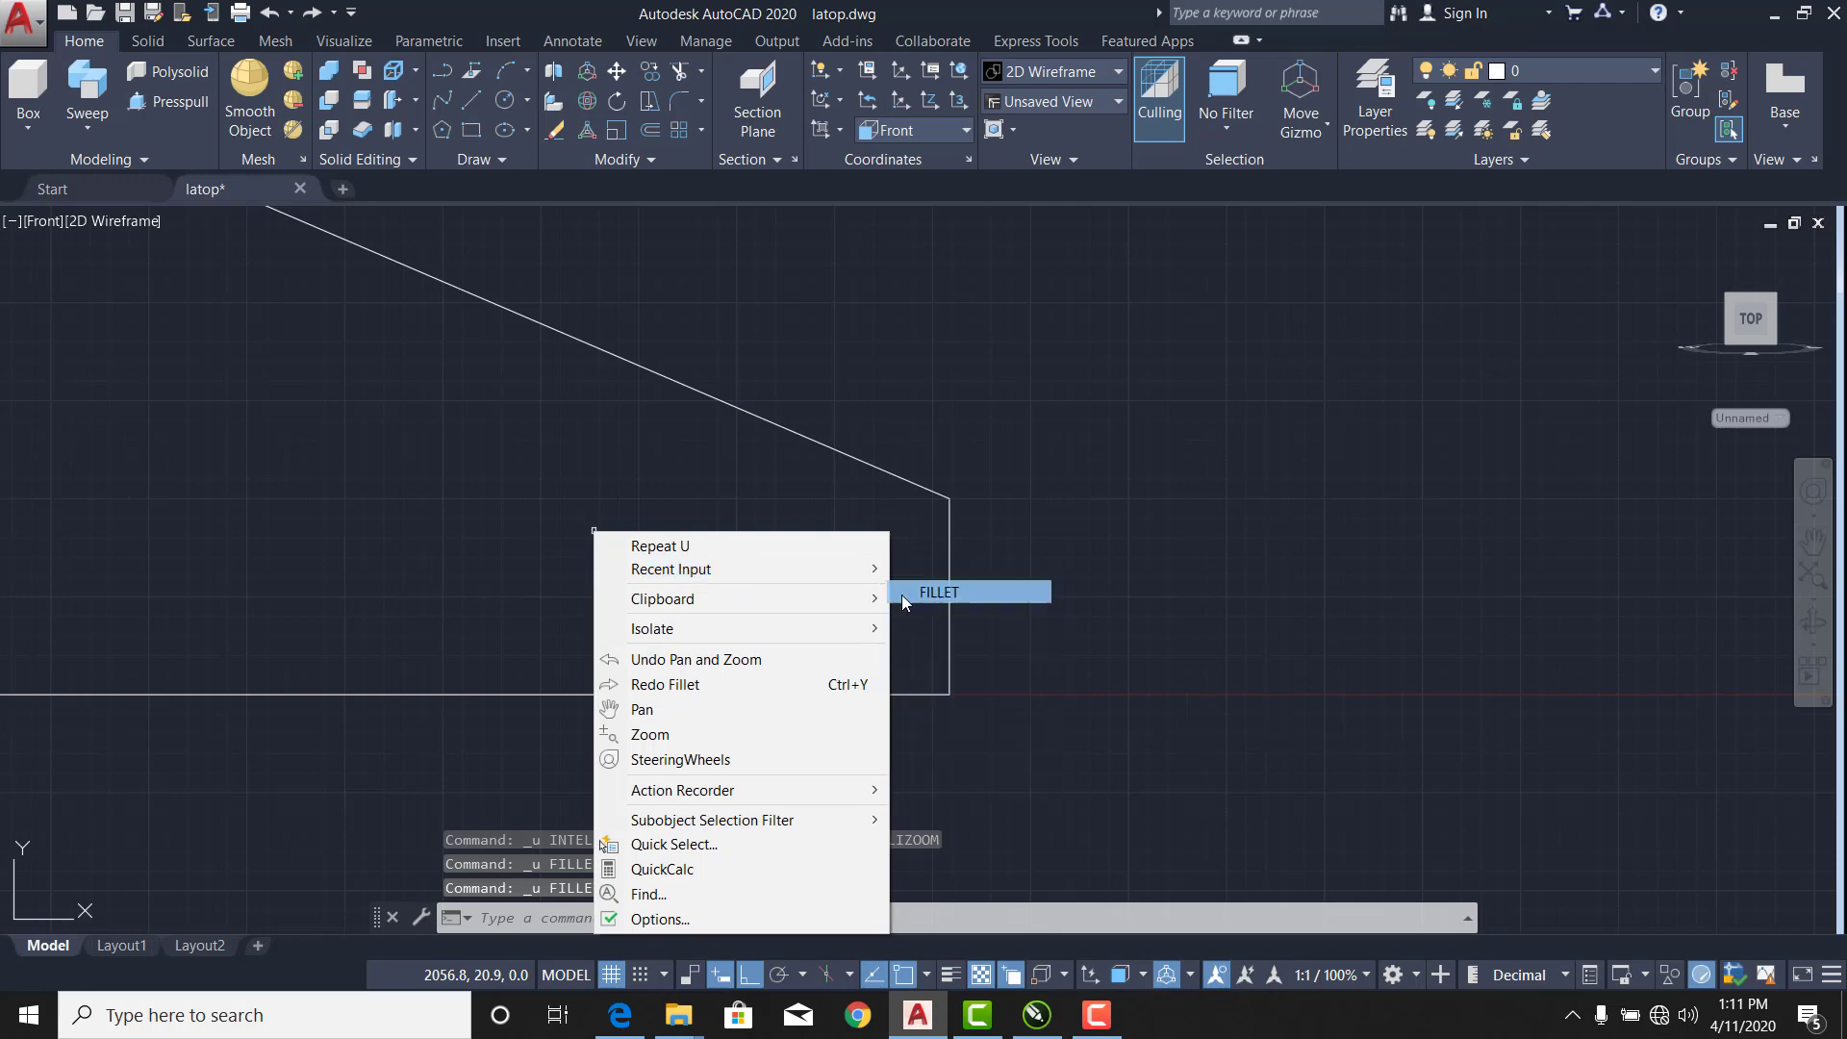
{"action": "left_click", "coordinate": [938, 592]}
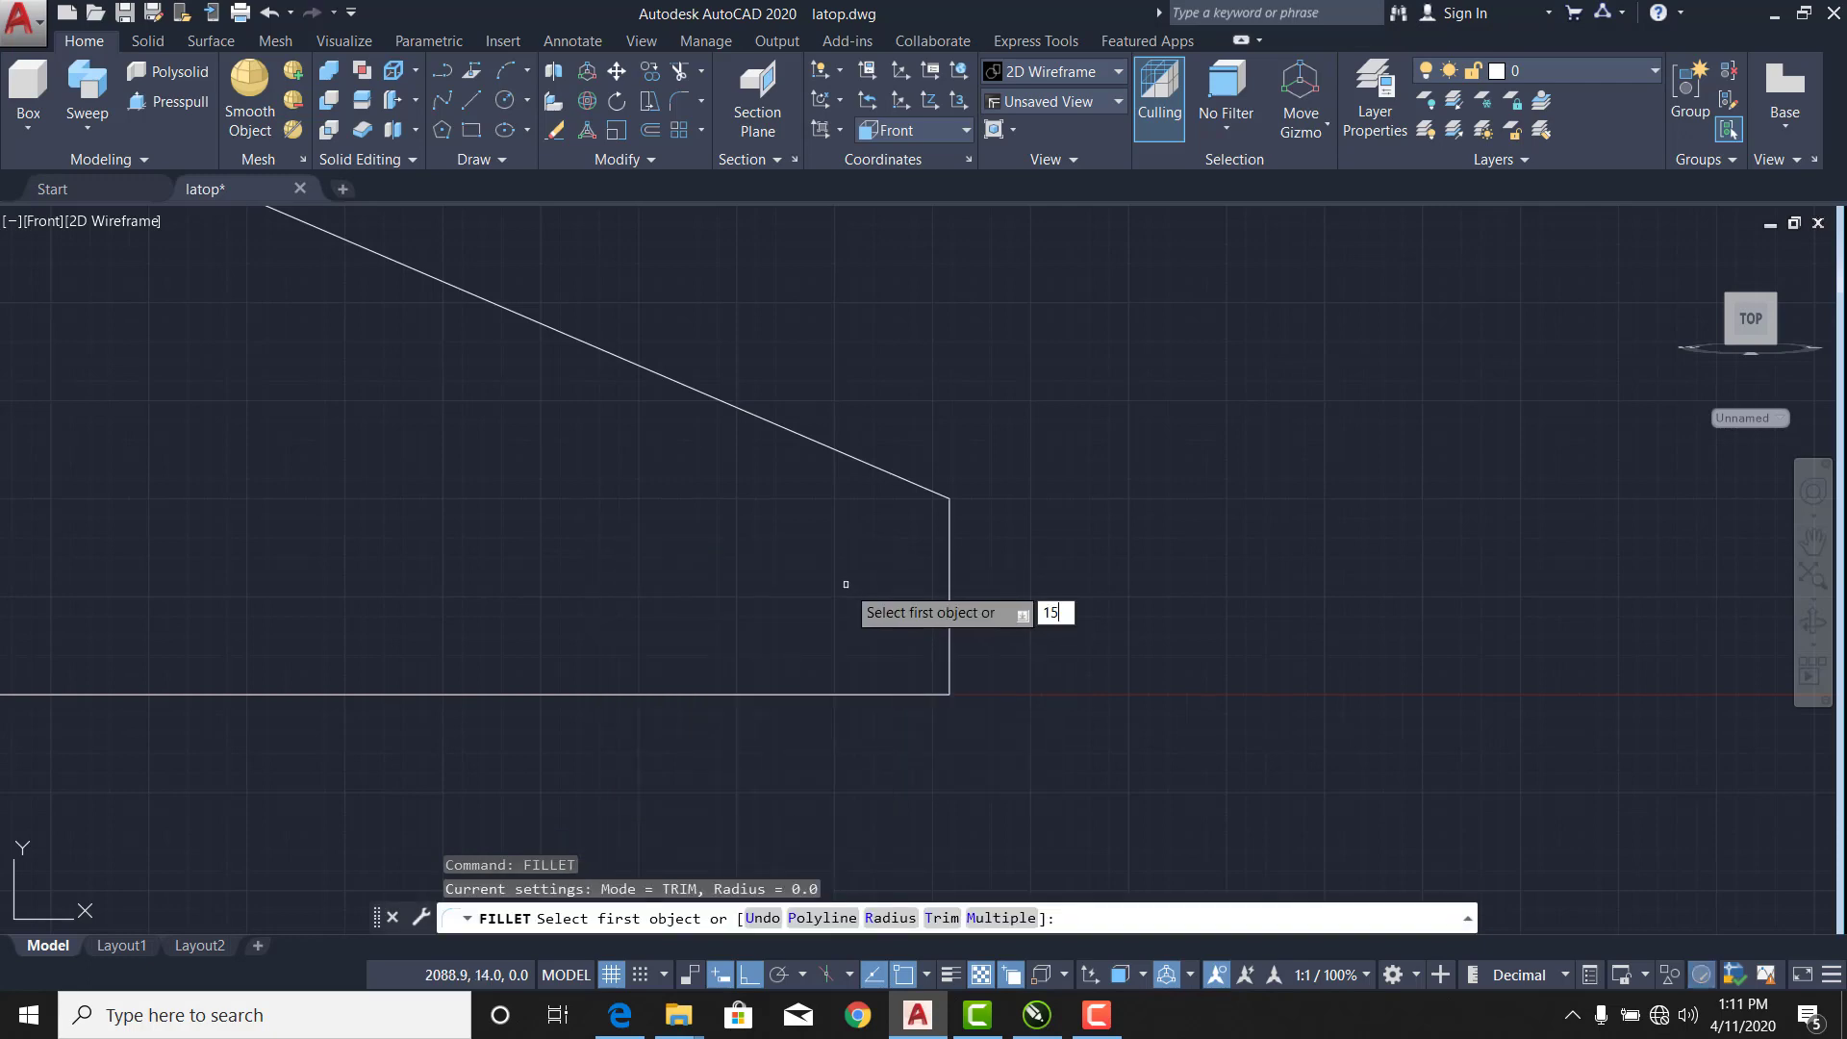
{"action": "key", "text": "Return"}
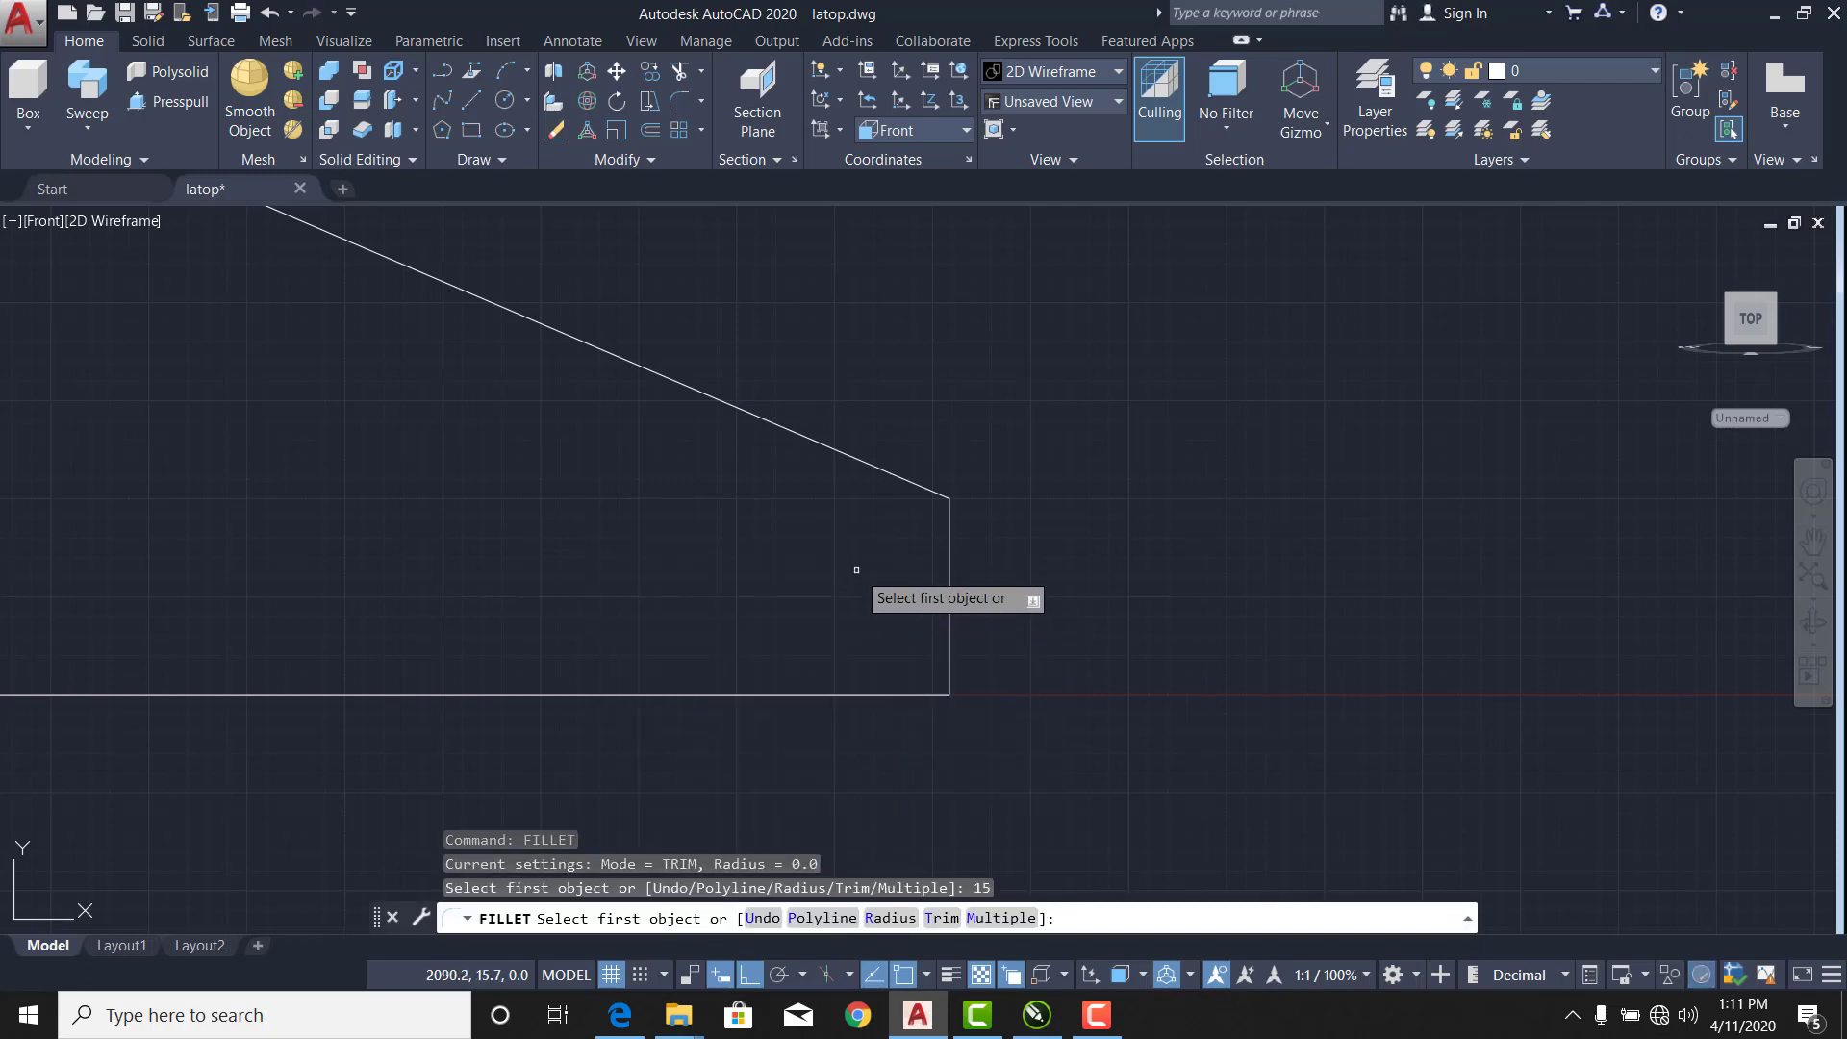
{"action": "left_click", "coordinate": [880, 465]}
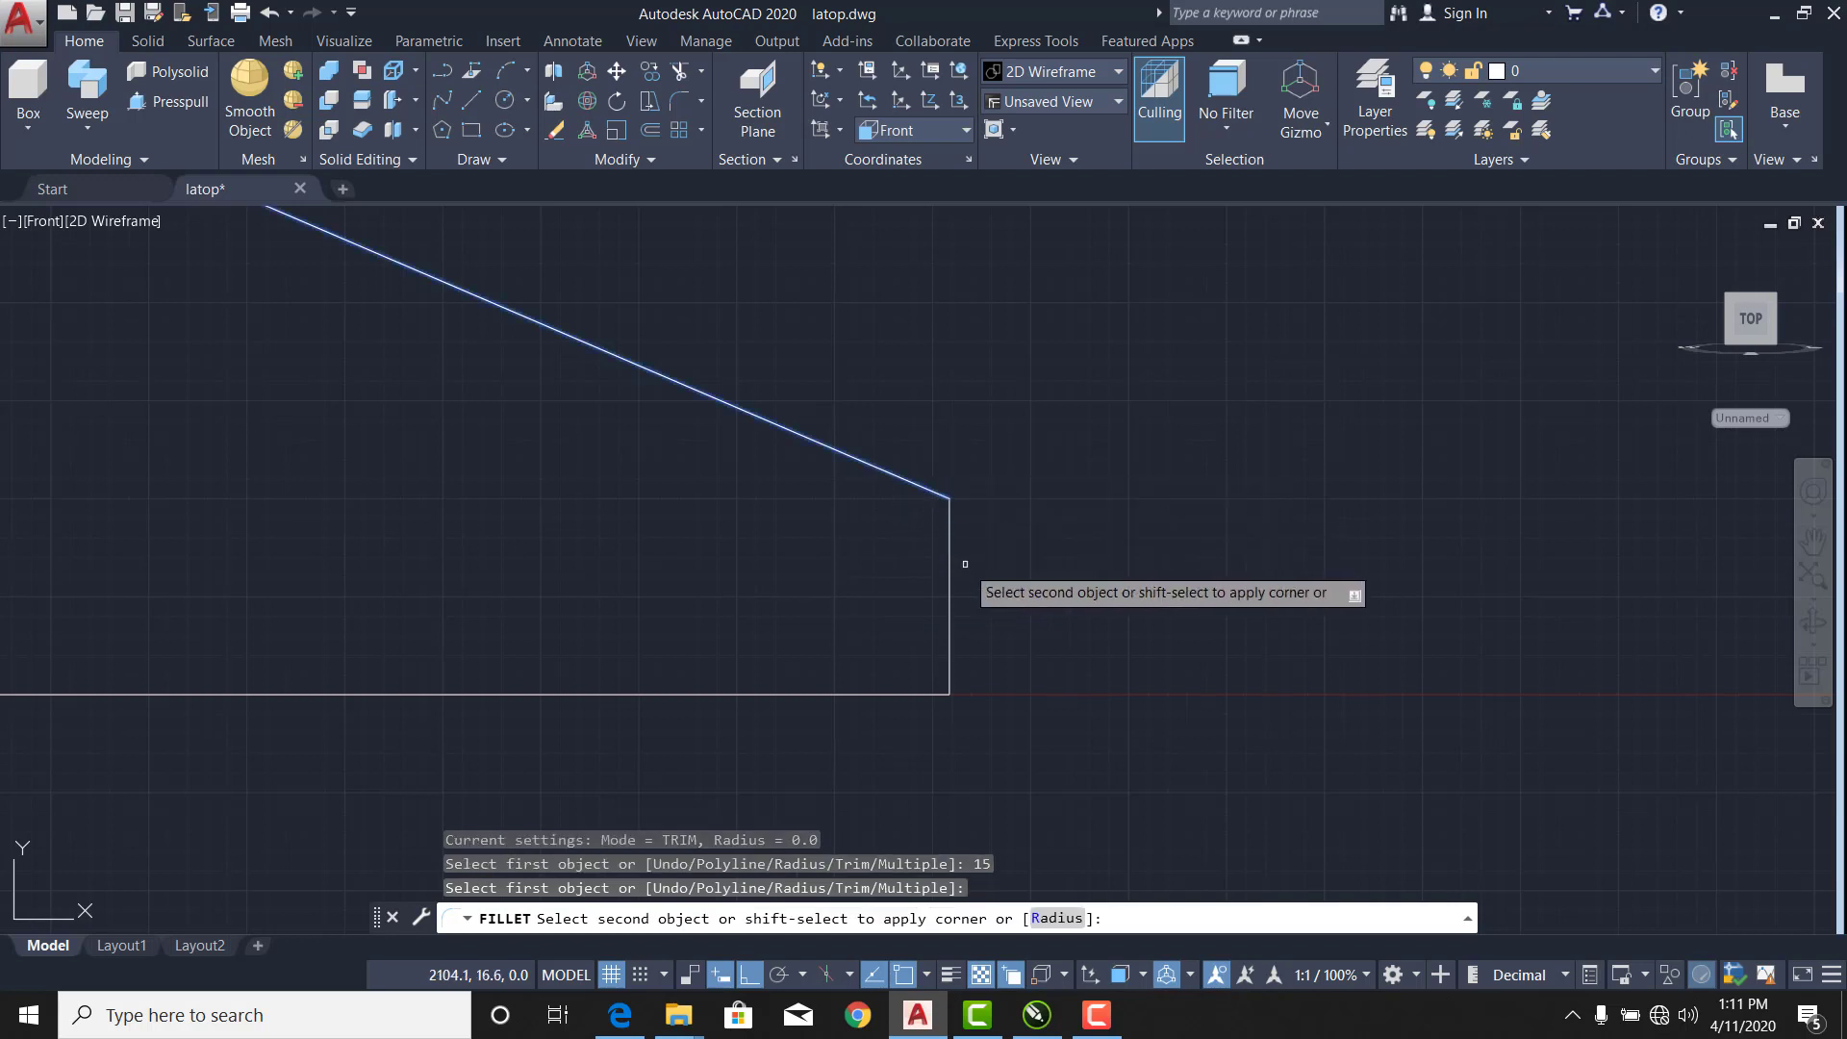
{"action": "left_click", "coordinate": [949, 569]}
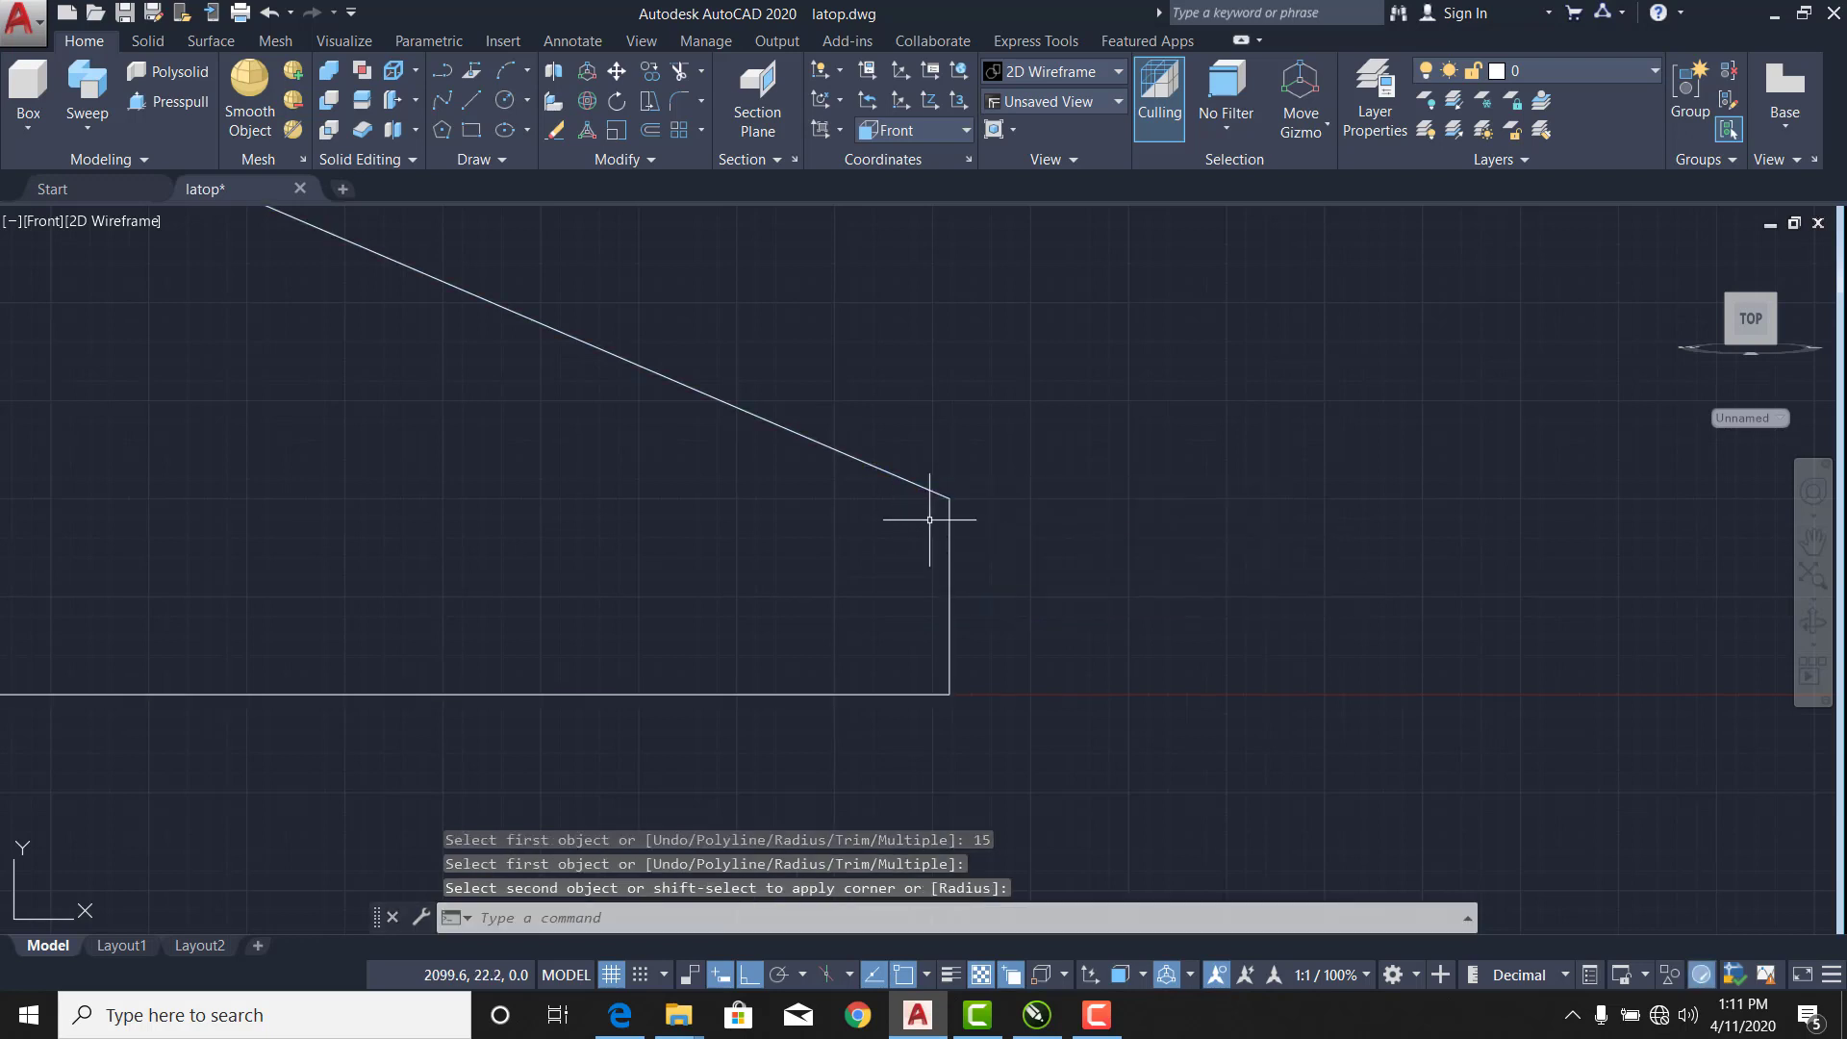
Set the fillet radius to 15 and fillet the corner between the right vertical side and the sloped shoulder.
{"action": "right_click", "coordinate": [701, 544]}
{"action": "left_click", "coordinate": [808, 558]}
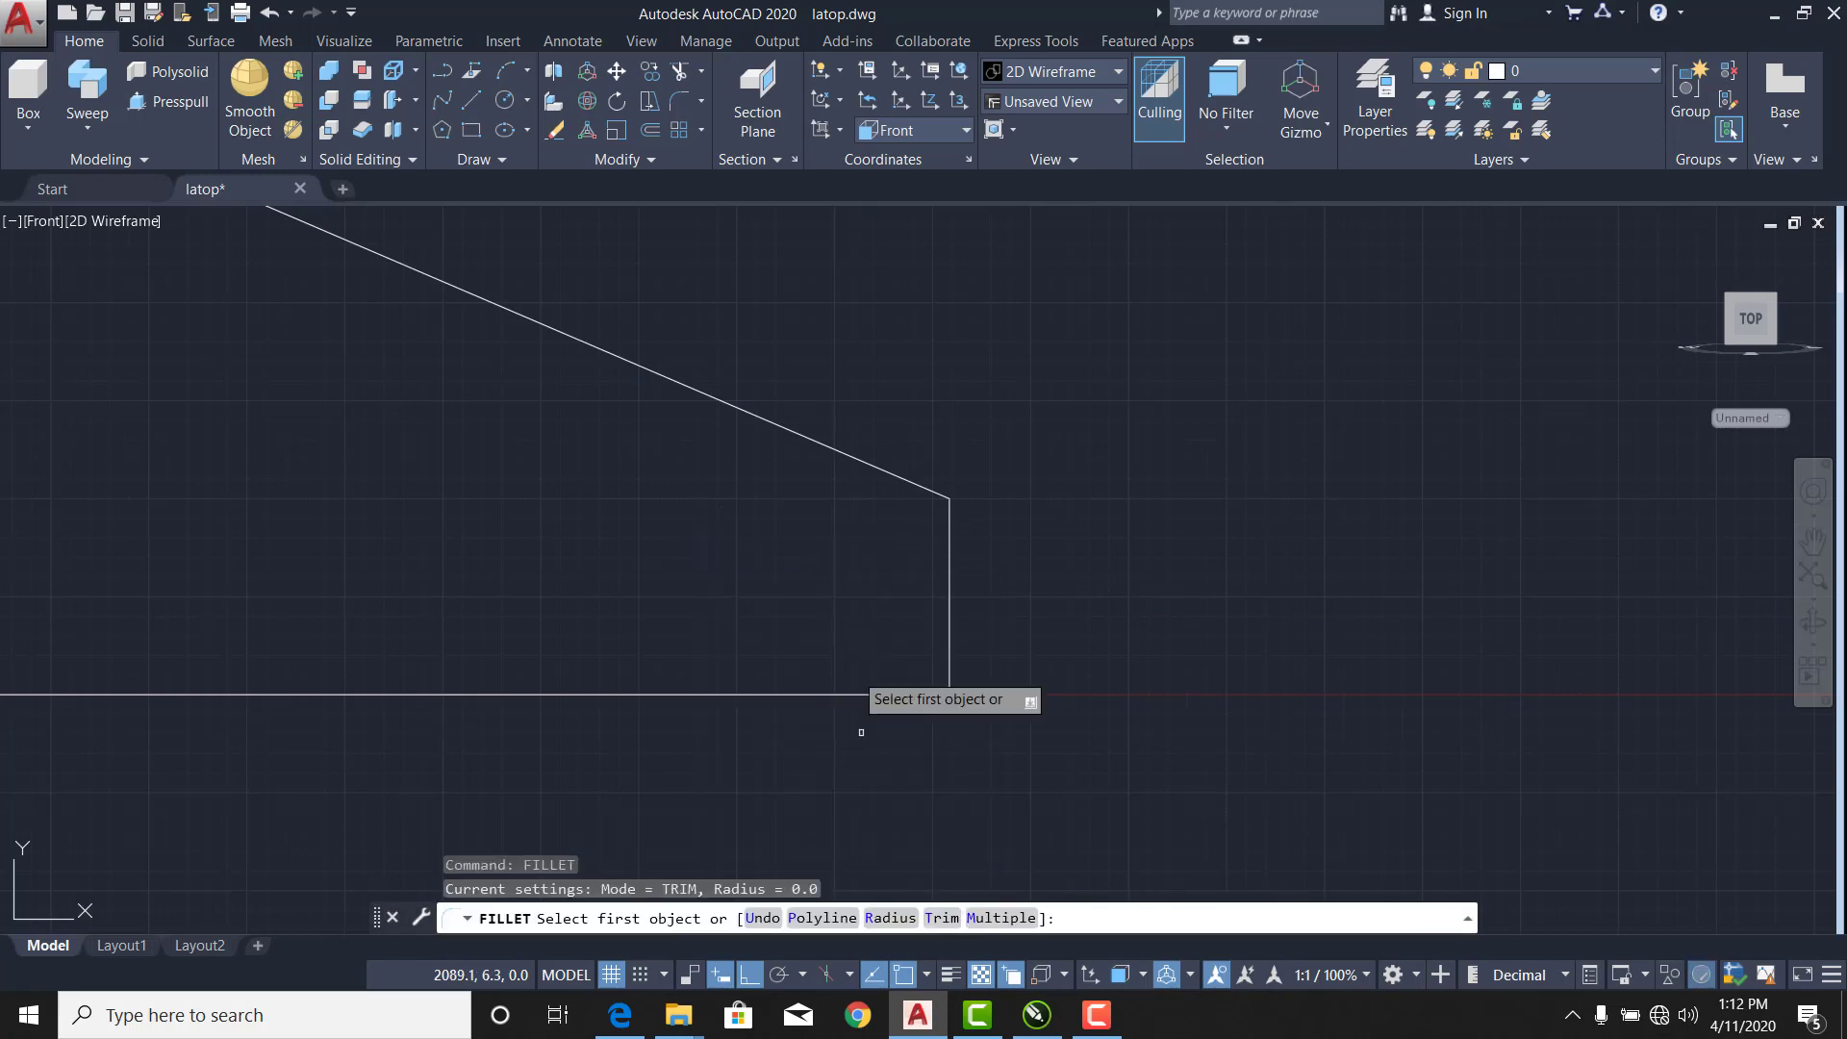
{"action": "left_click", "coordinate": [892, 919]}
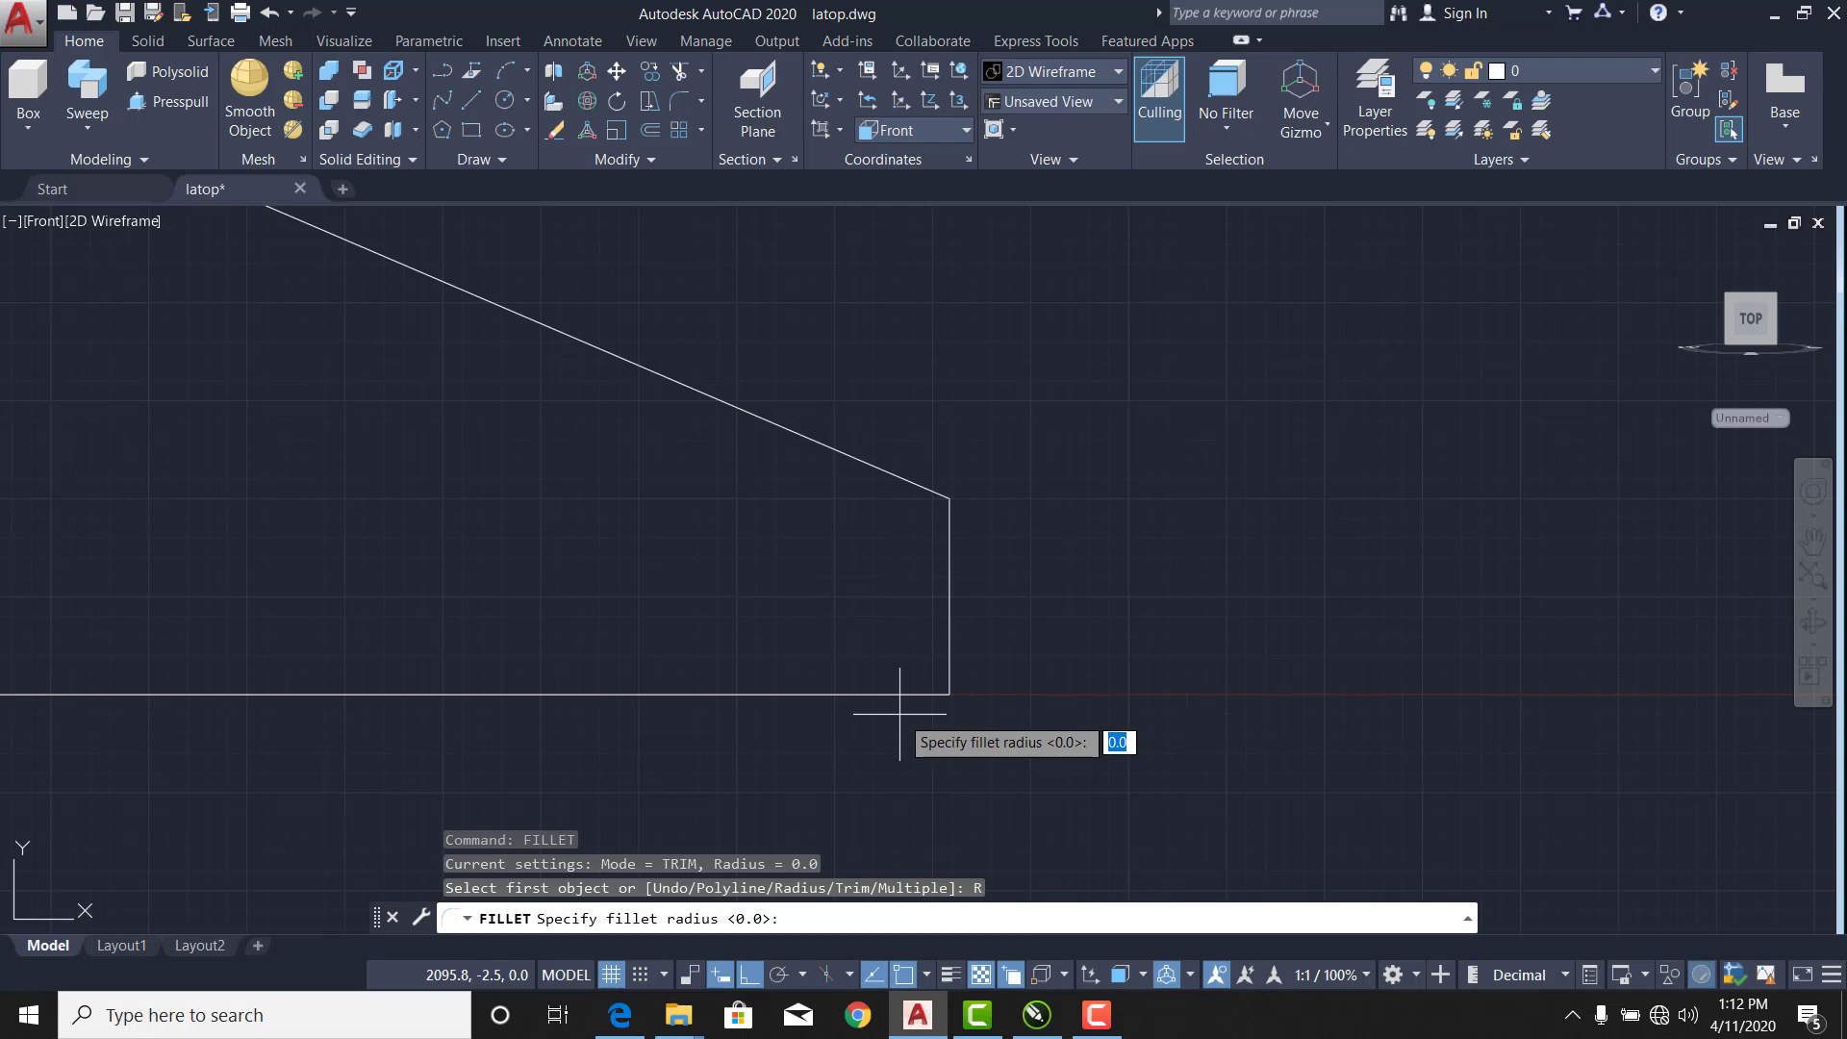
{"action": "key", "text": "Return"}
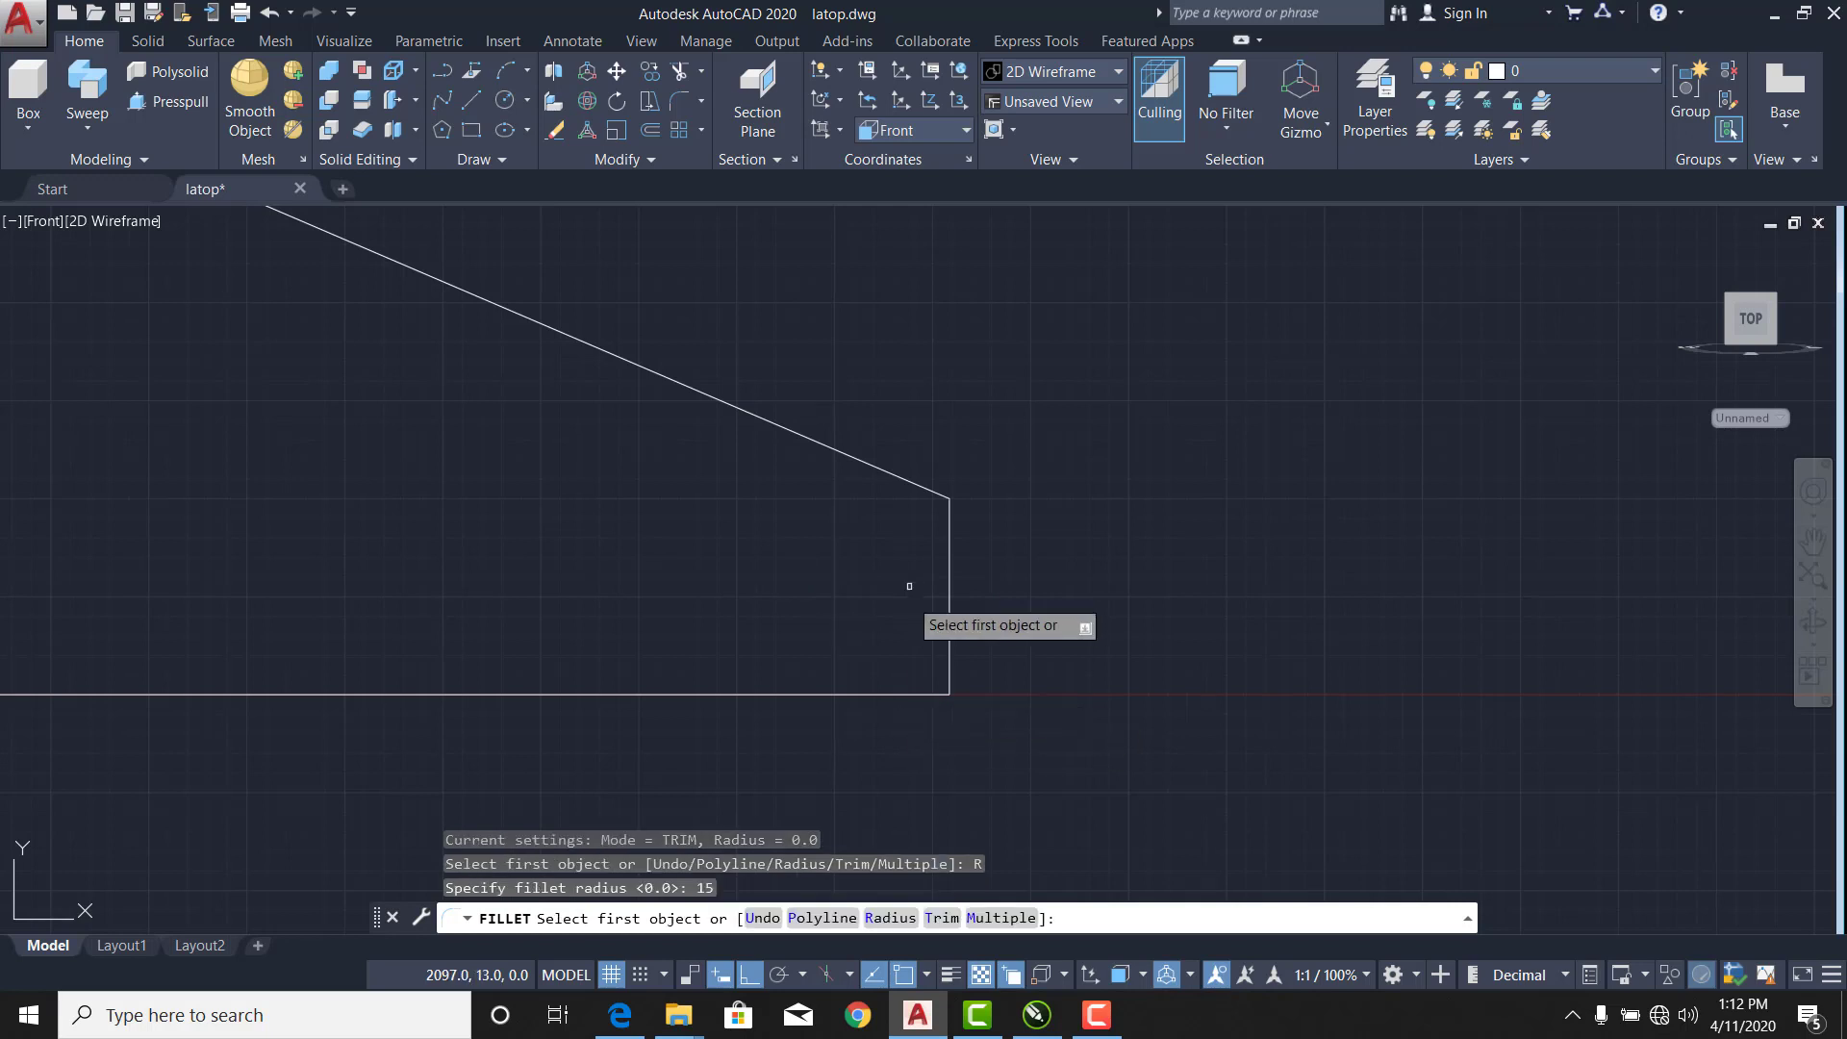
{"action": "left_click", "coordinate": [950, 527]}
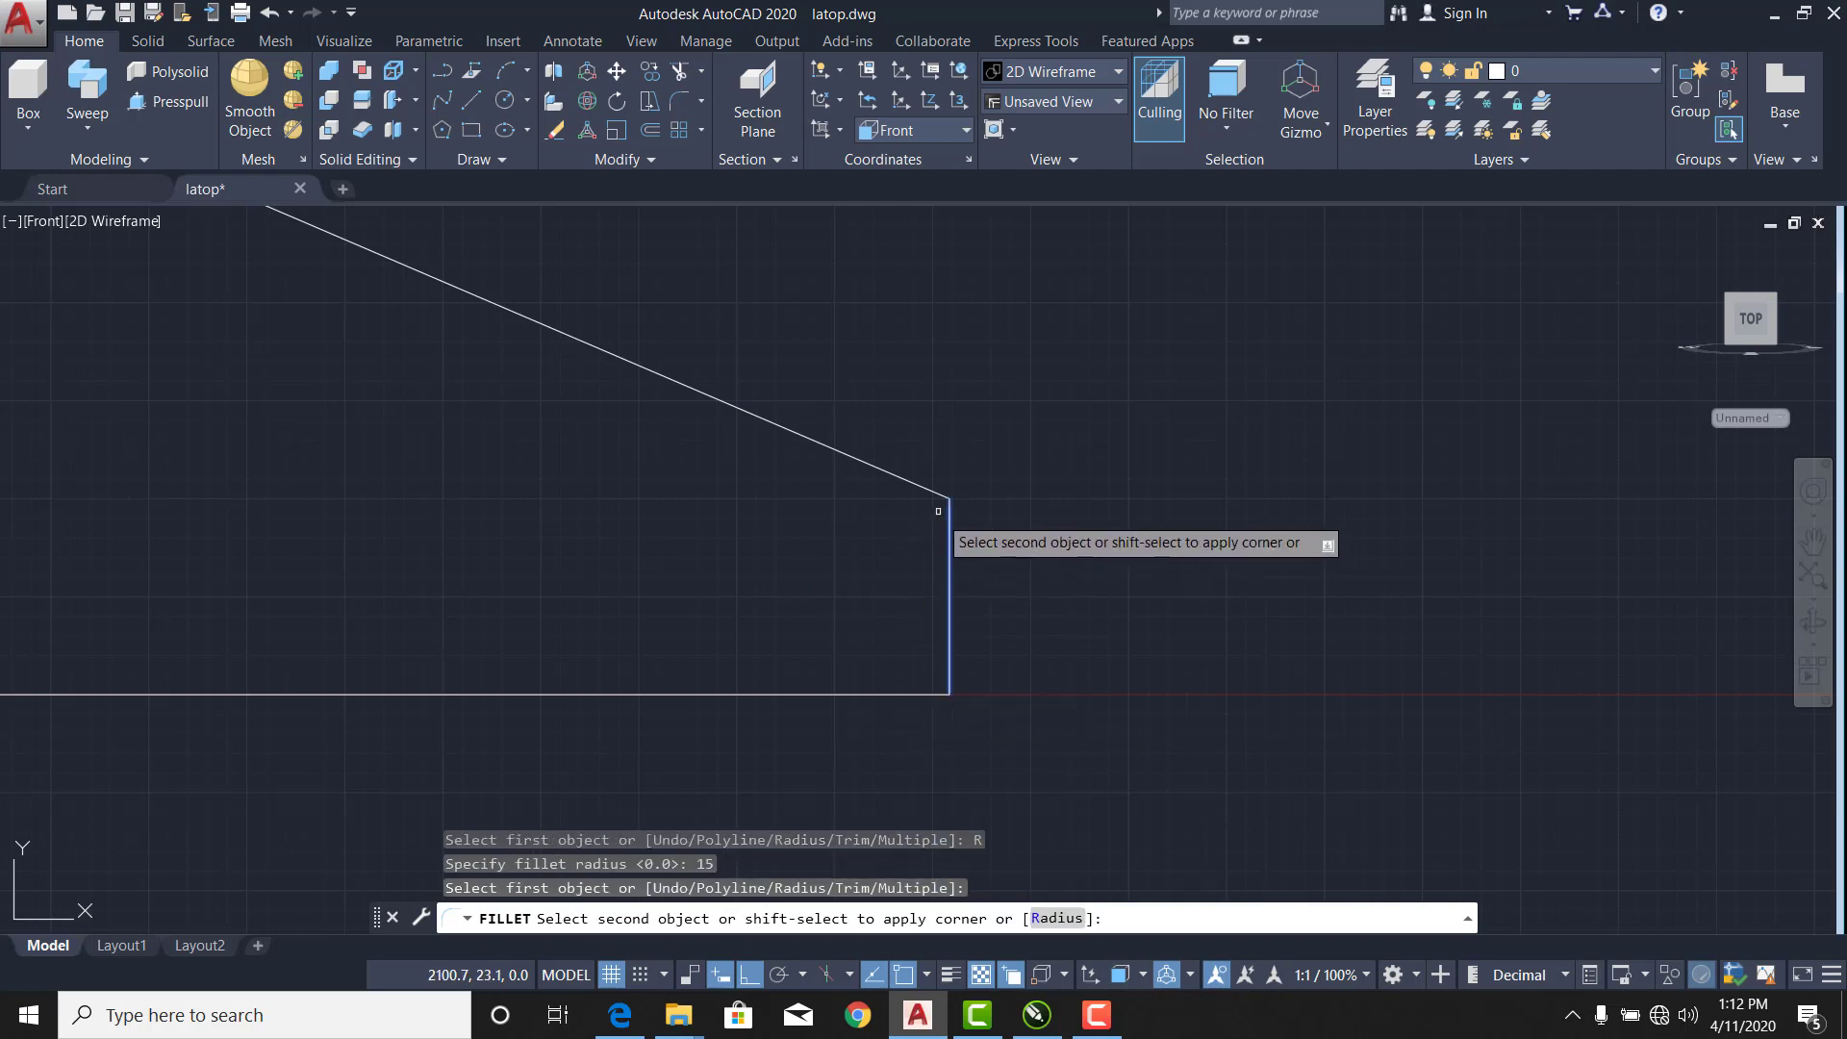
{"action": "left_click", "coordinate": [909, 484]}
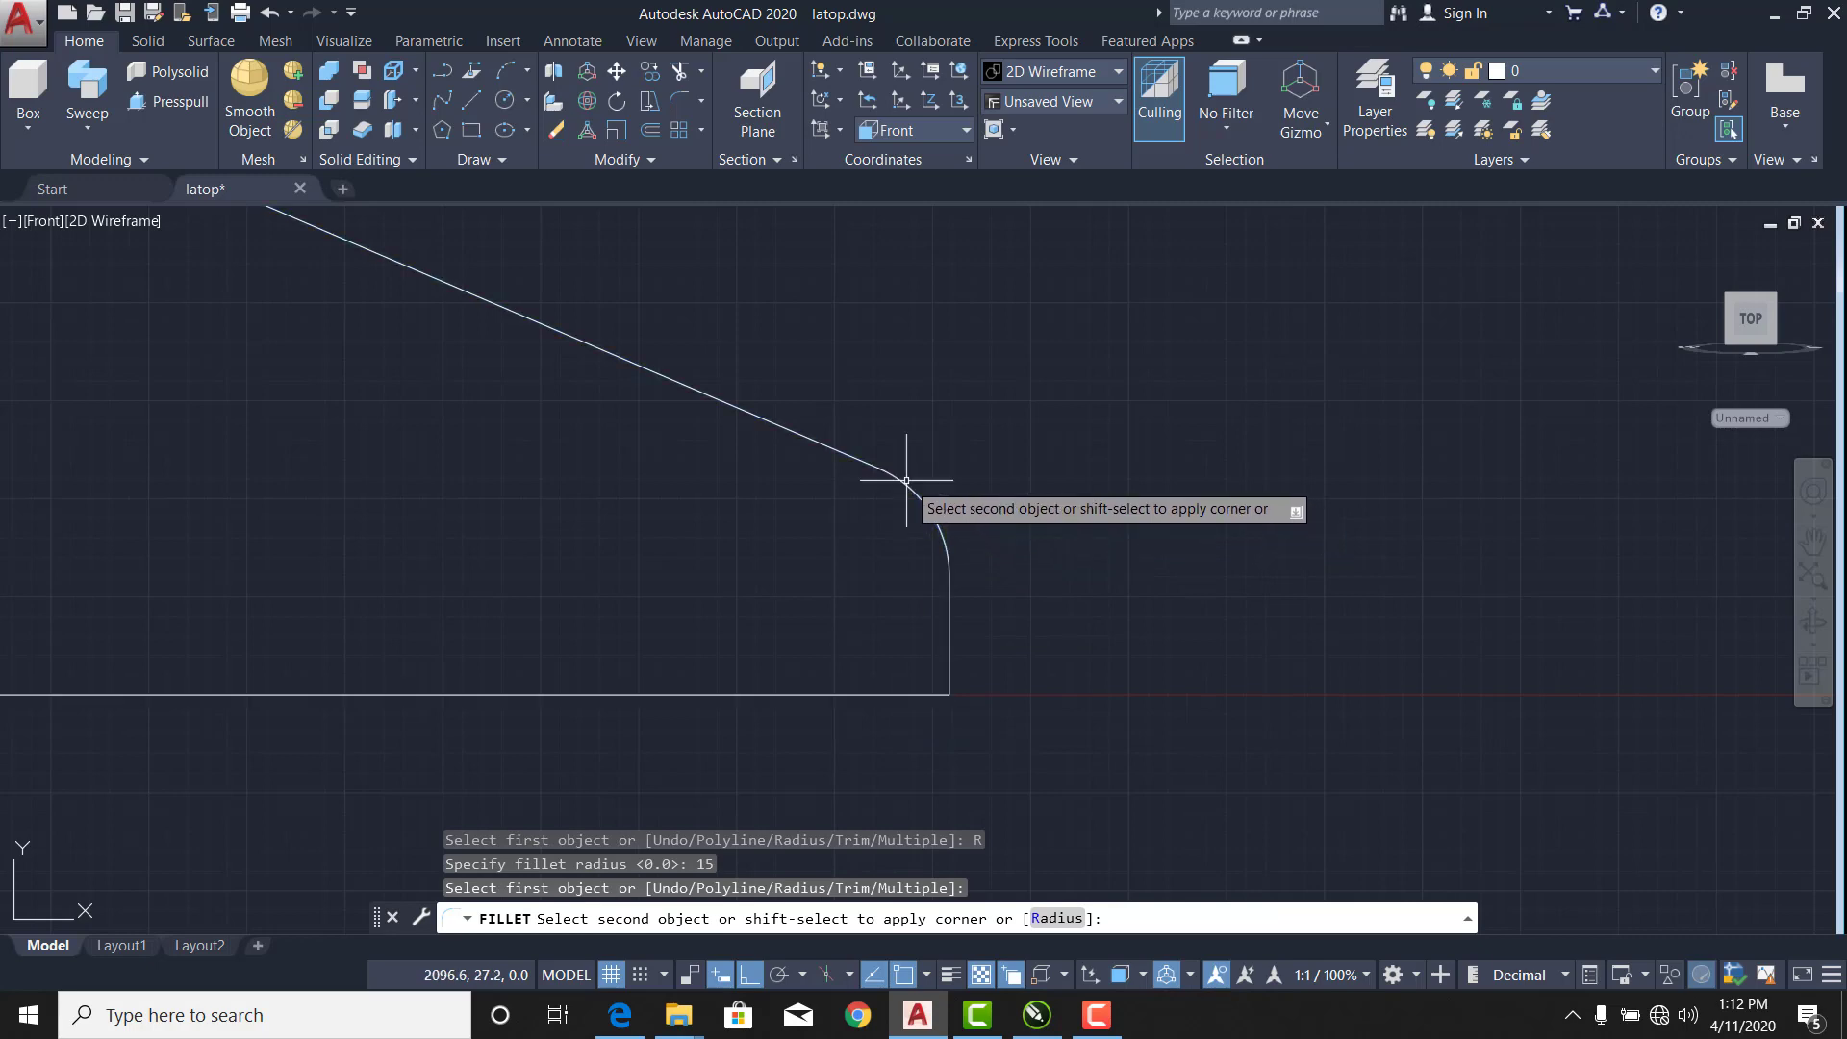
Fillet the corner between the right vertical side and the base line with radius 15.
{"action": "right_click", "coordinate": [866, 612]}
{"action": "left_click", "coordinate": [952, 227]}
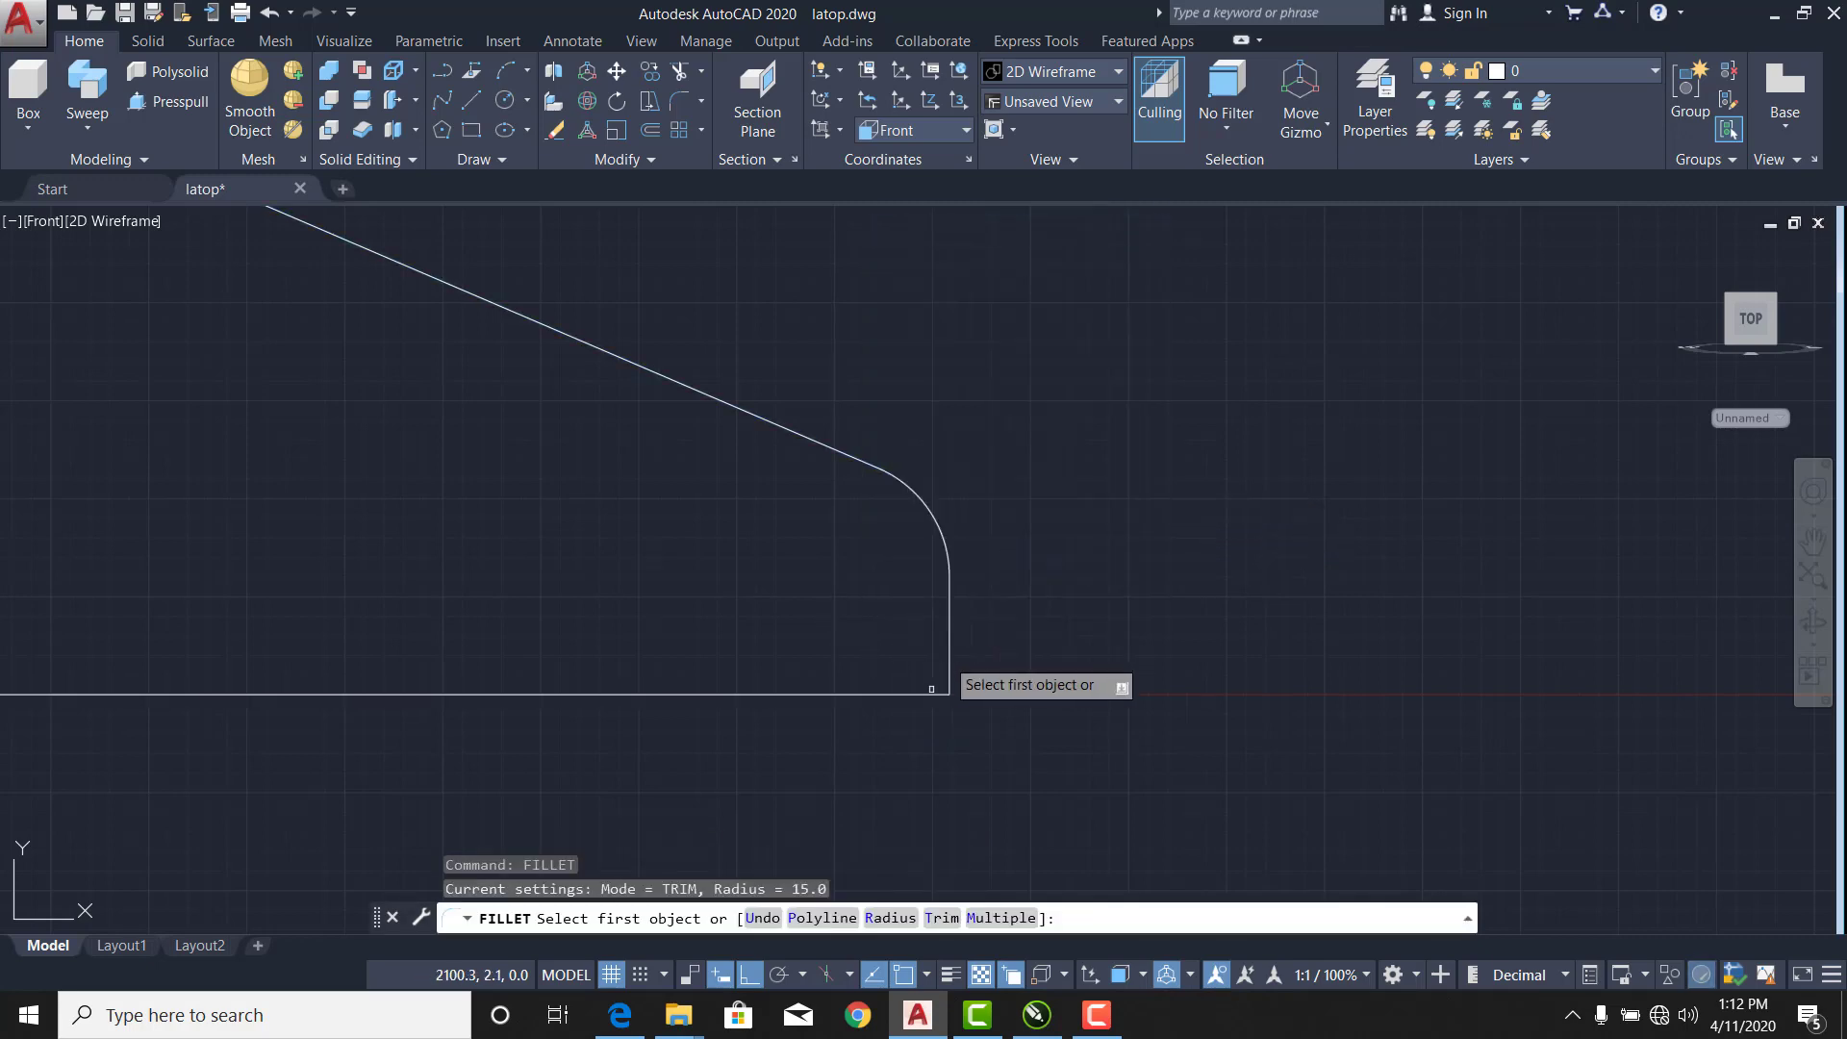
{"action": "left_click", "coordinate": [952, 626]}
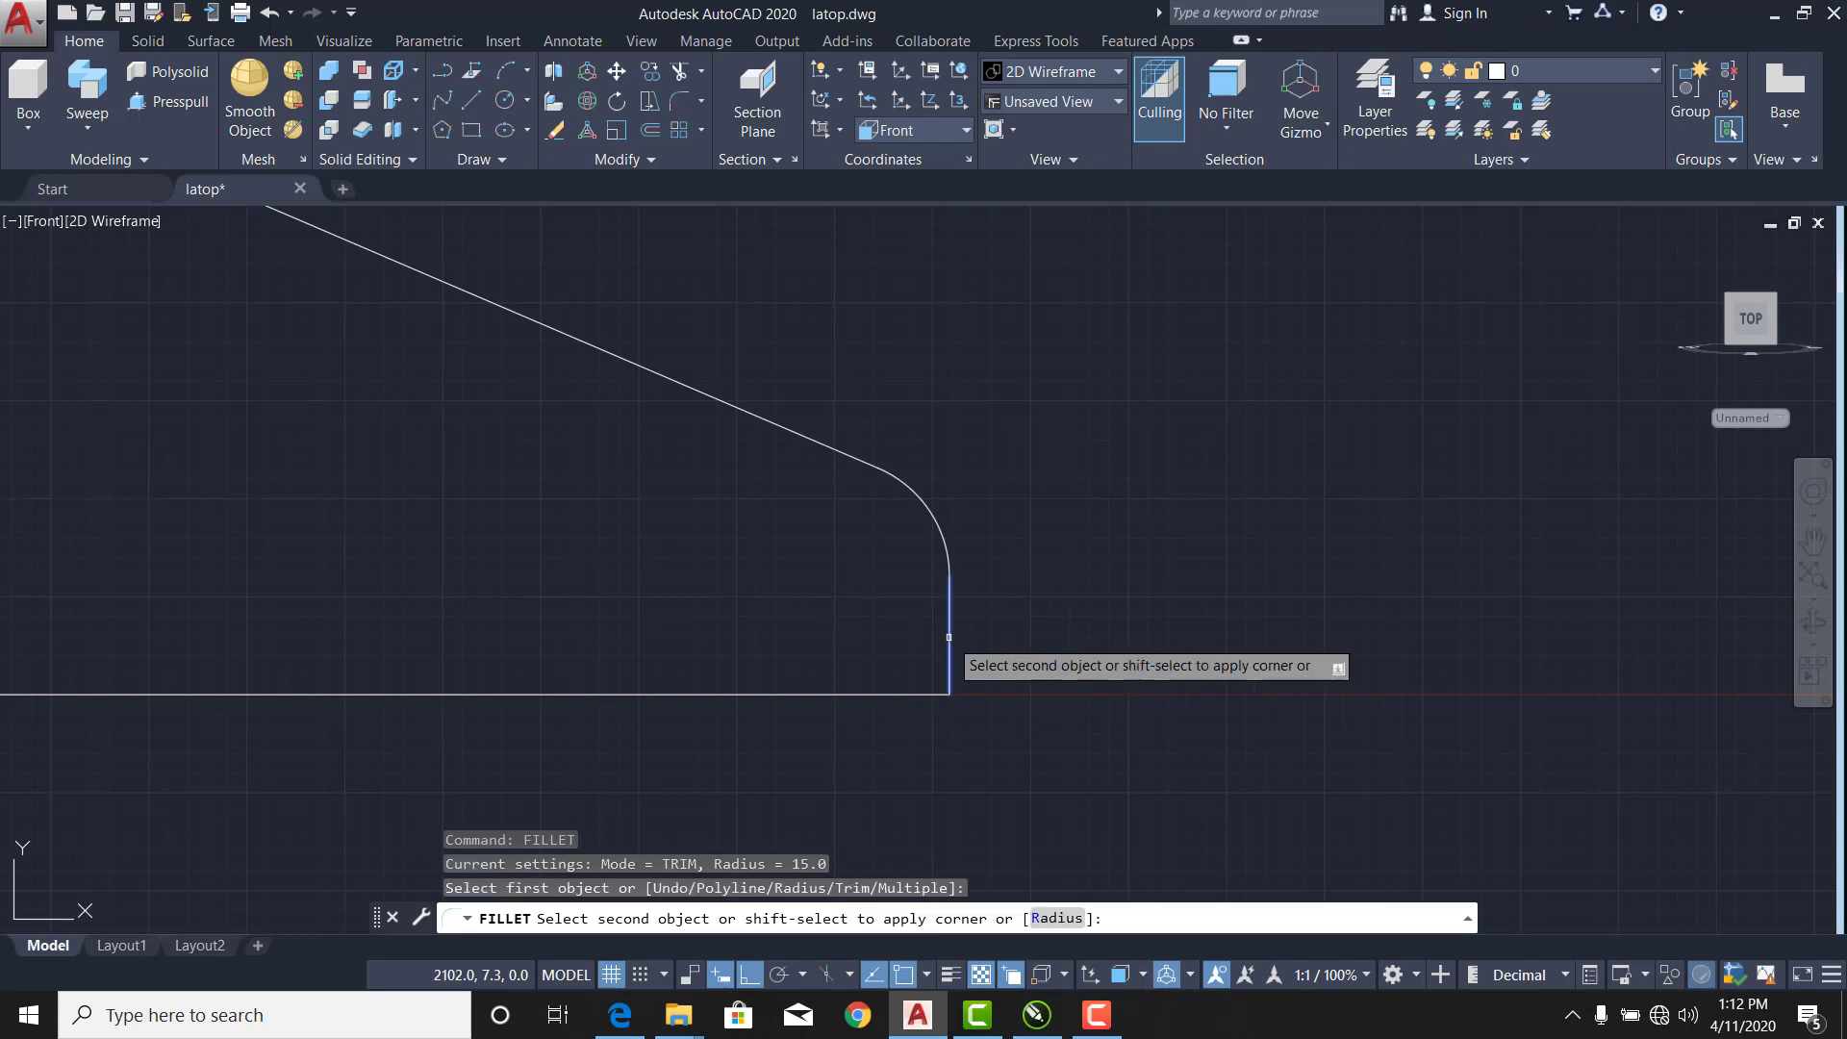
{"action": "left_click", "coordinate": [890, 692]}
{"action": "scroll", "coordinate": [734, 598], "scroll_direction": "down", "scroll_amount": 6}
{"action": "scroll", "coordinate": [734, 598], "scroll_direction": "down", "scroll_amount": 5}
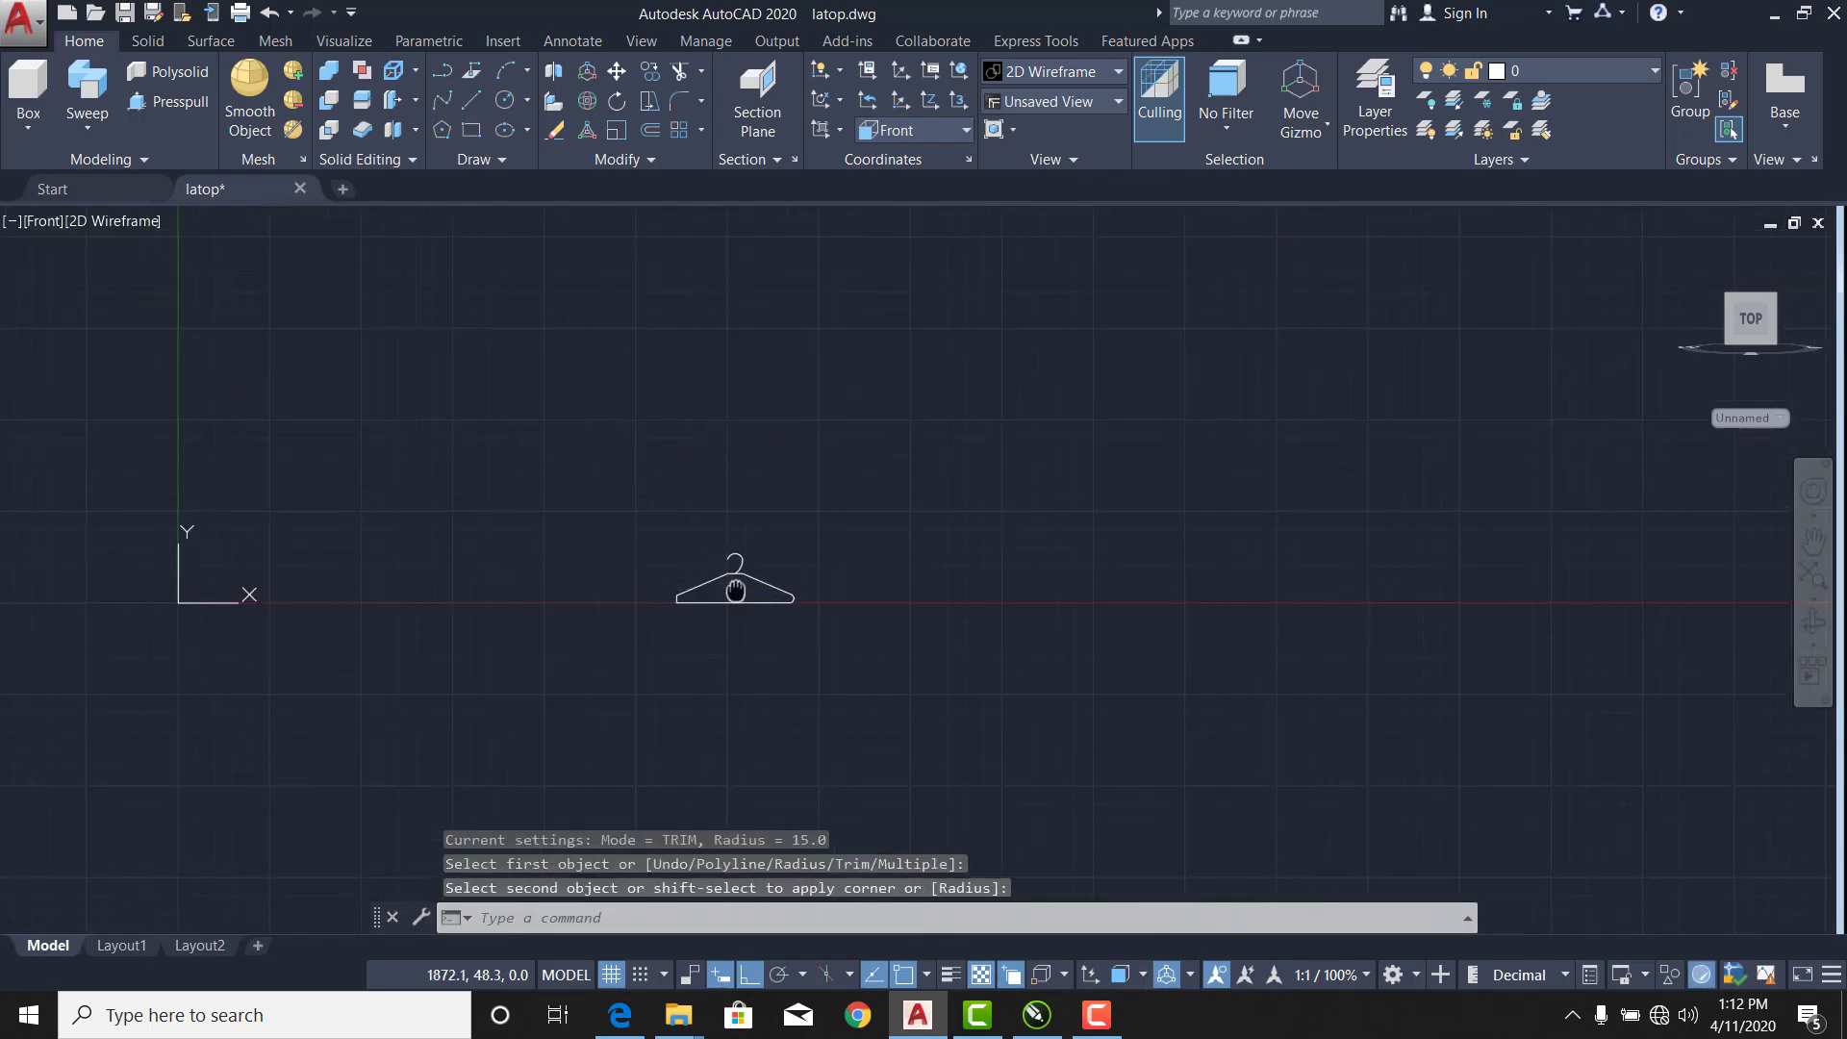
Fillet the corner between the left sloped shoulder and the left vertical side with radius 15.
{"action": "scroll", "coordinate": [776, 606], "scroll_direction": "up", "scroll_amount": 5}
{"action": "scroll", "coordinate": [664, 605], "scroll_direction": "up", "scroll_amount": 3}
{"action": "scroll", "coordinate": [468, 601], "scroll_direction": "up", "scroll_amount": 2}
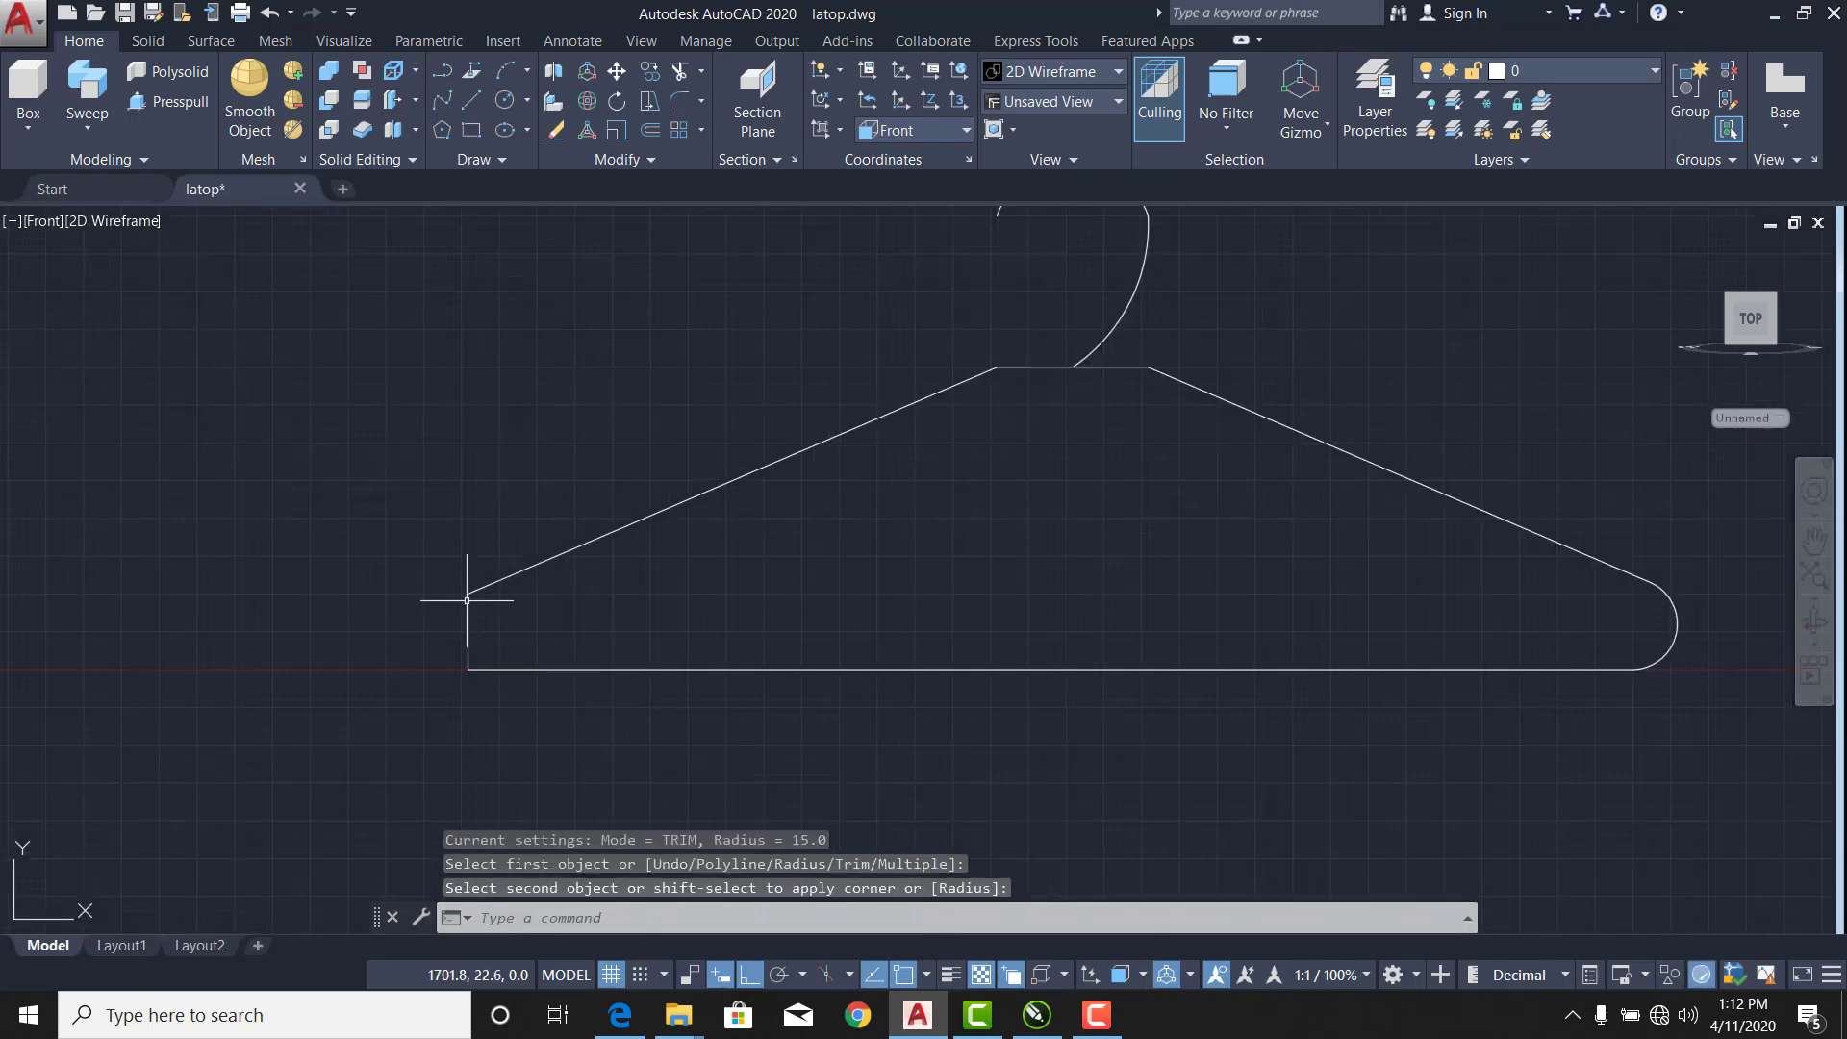
{"action": "right_click", "coordinate": [465, 405]}
{"action": "left_click", "coordinate": [519, 416]}
{"action": "left_click", "coordinate": [523, 574]}
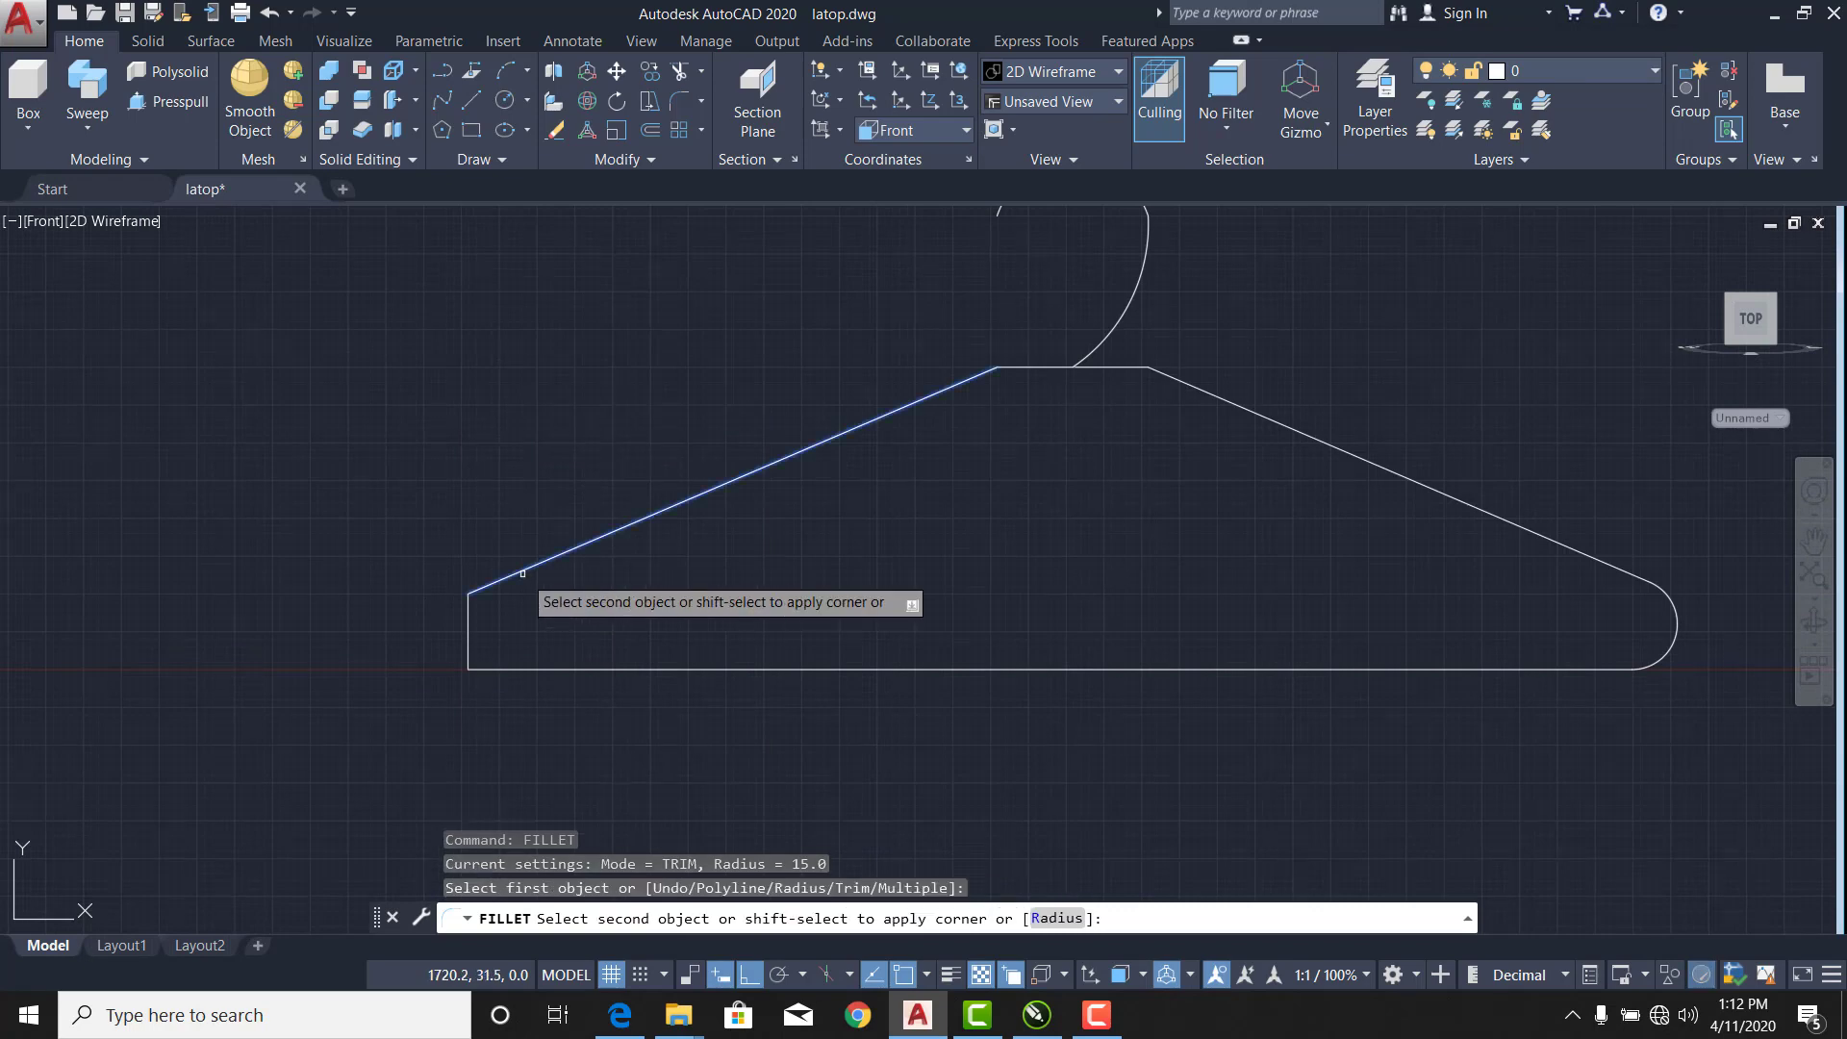
{"action": "left_click", "coordinate": [468, 621]}
Fillet the corner between the left vertical side and the base line with radius 15.
{"action": "right_click", "coordinate": [528, 606]}
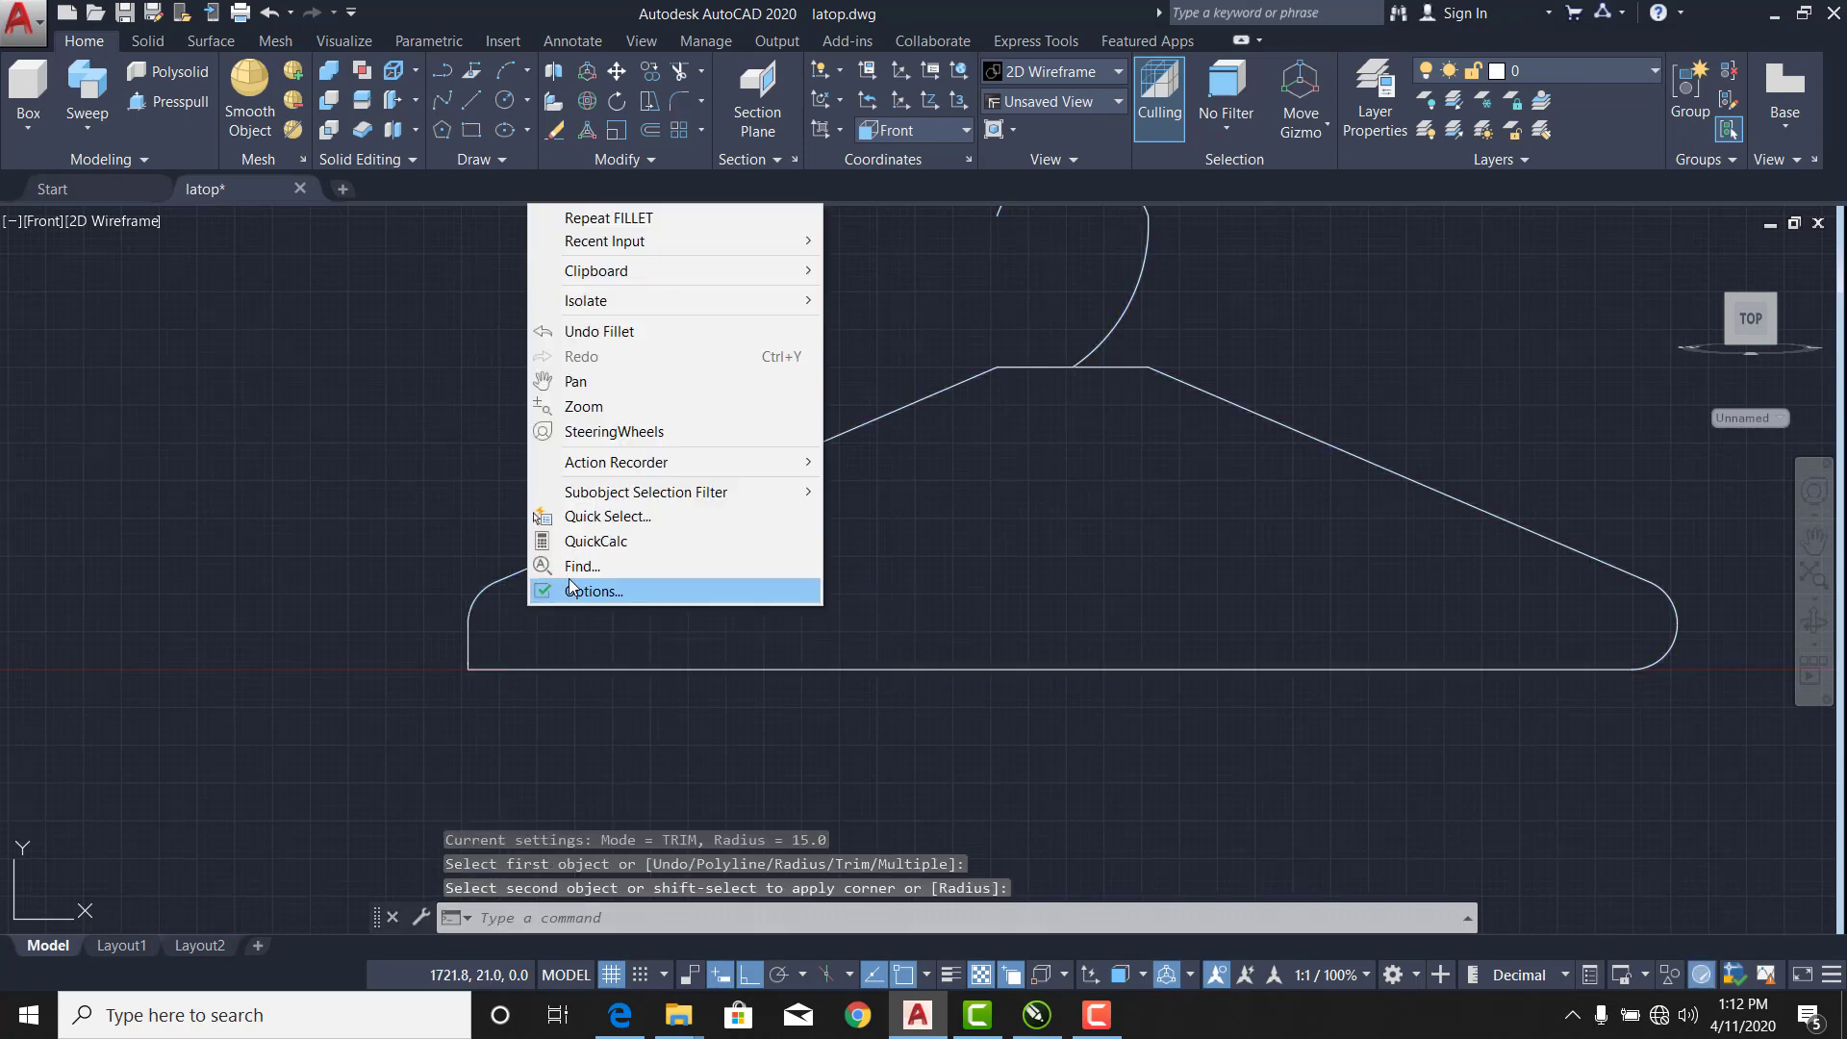
{"action": "left_click", "coordinate": [597, 217]}
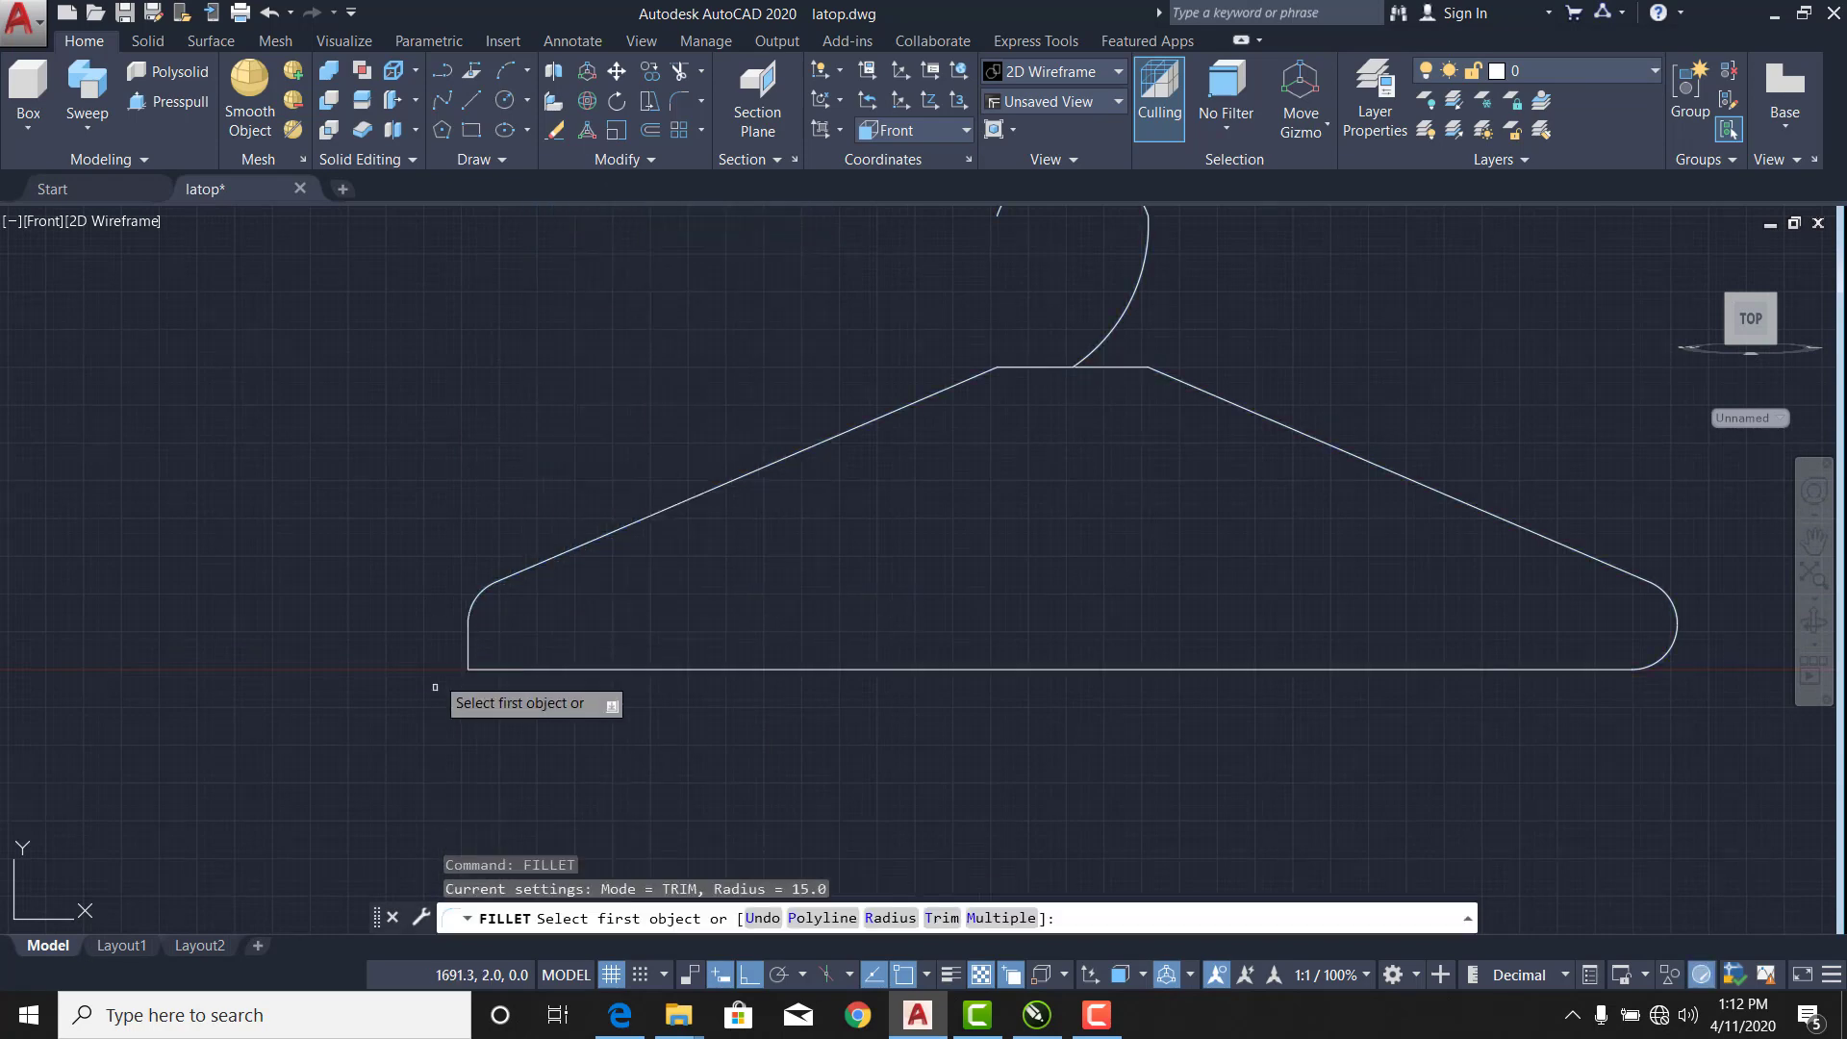
{"action": "left_click", "coordinate": [467, 645]}
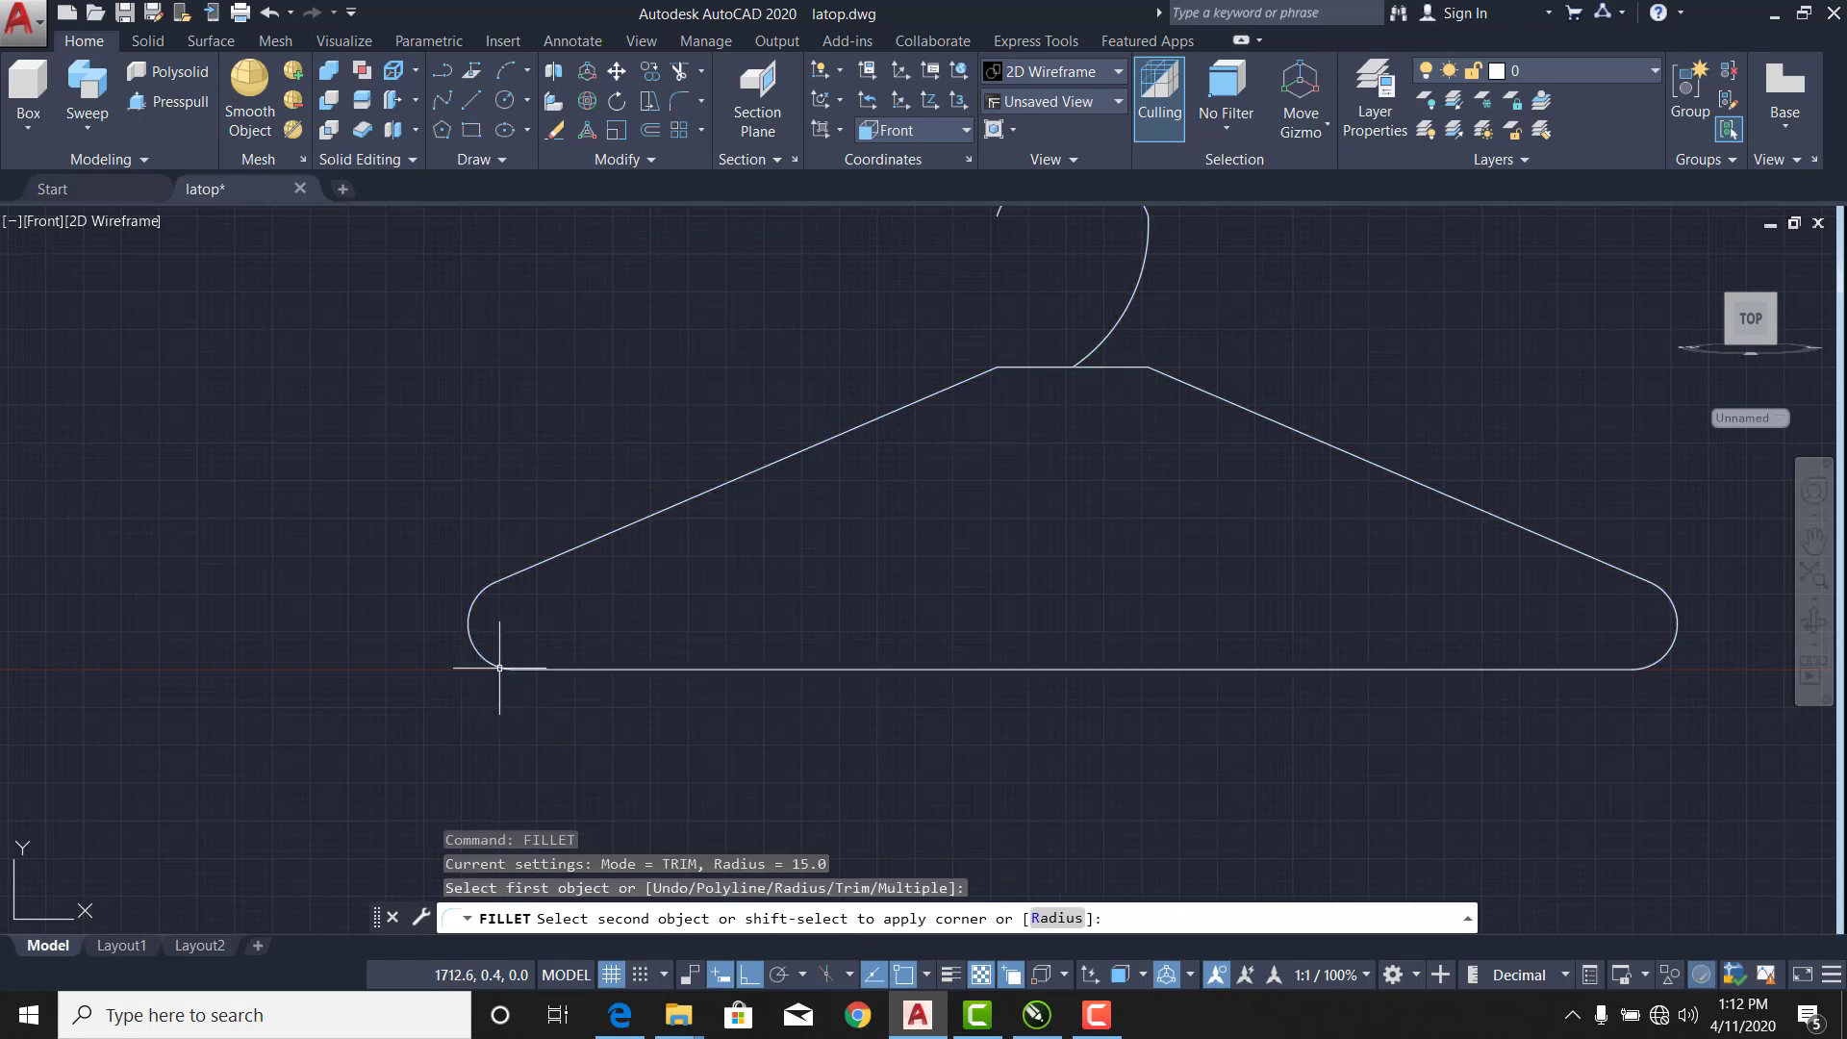
Complete the radius 15 fillet at the lower-left corner where the left vertical side meets the base line.
{"action": "left_click", "coordinate": [496, 670]}
{"action": "scroll", "coordinate": [783, 577], "scroll_direction": "down", "scroll_amount": 3}
{"action": "scroll", "coordinate": [783, 569], "scroll_direction": "up", "scroll_amount": 3}
{"action": "scroll", "coordinate": [867, 536], "scroll_direction": "up", "scroll_amount": 2}
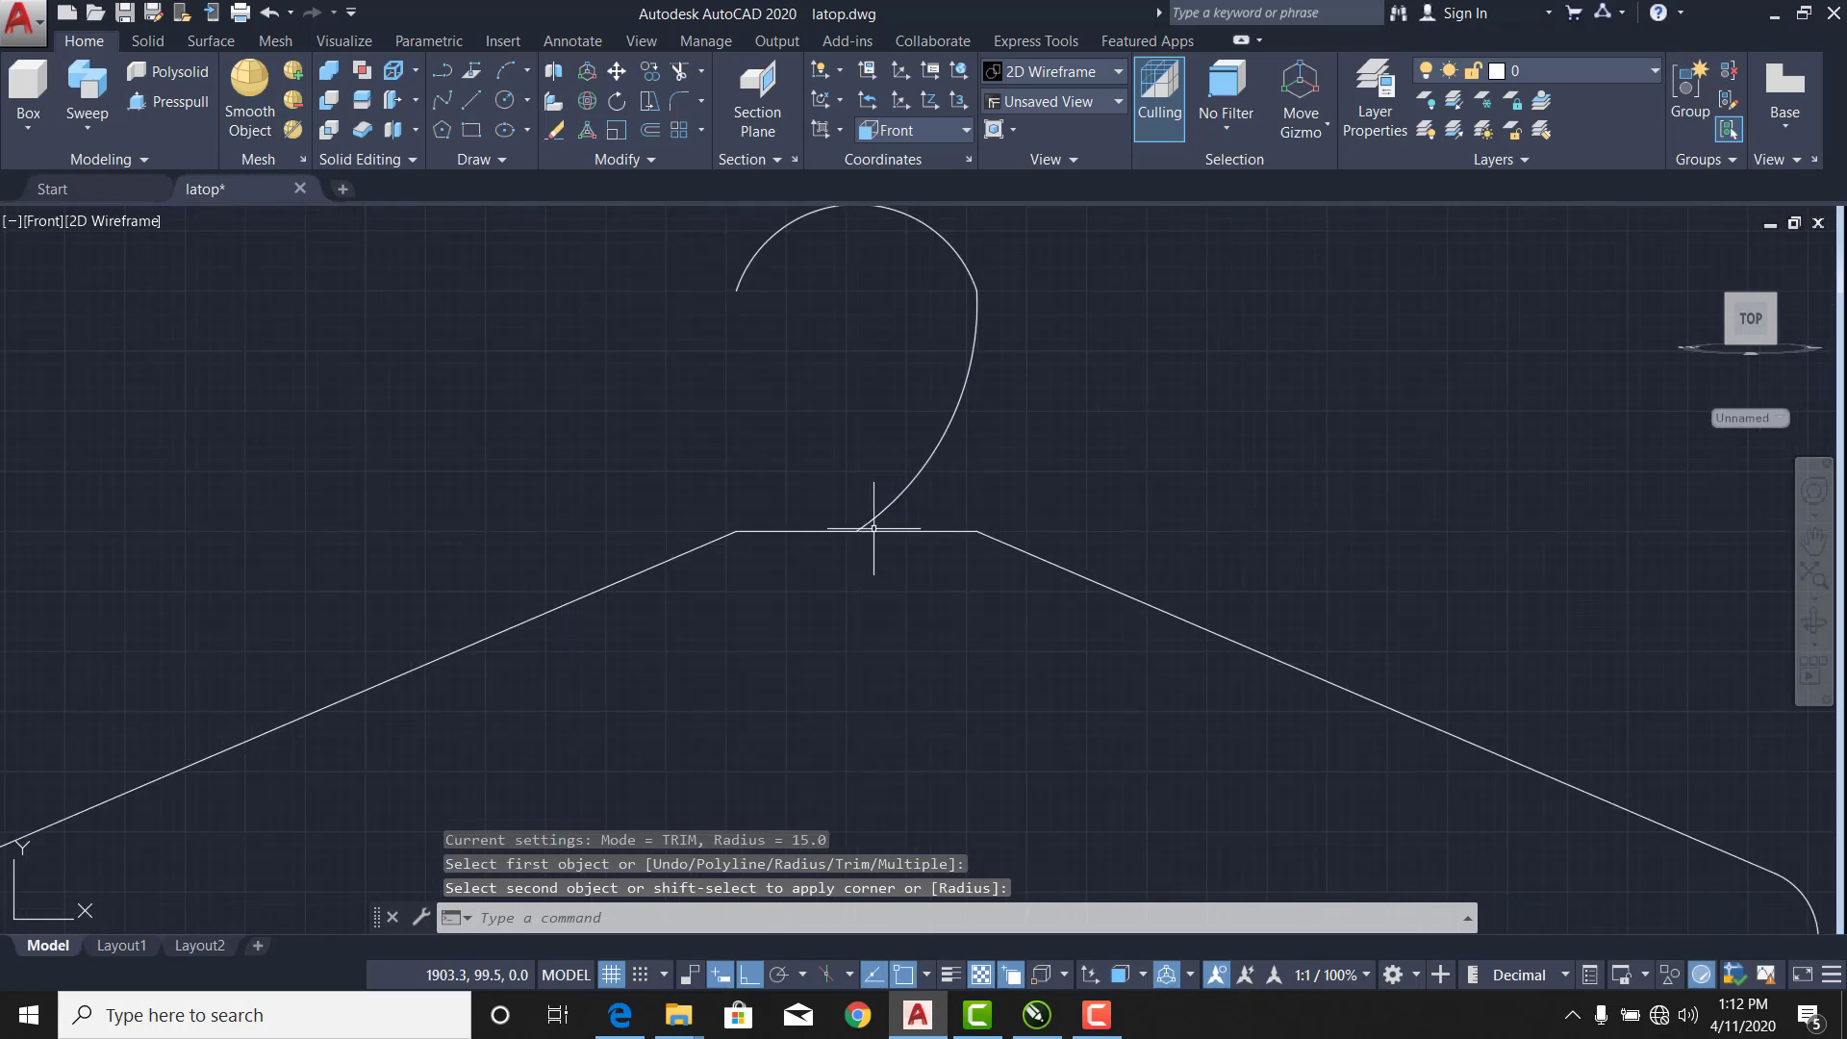
{"action": "scroll", "coordinate": [943, 512], "scroll_direction": "up", "scroll_amount": 2}
{"action": "right_click", "coordinate": [1008, 469]}
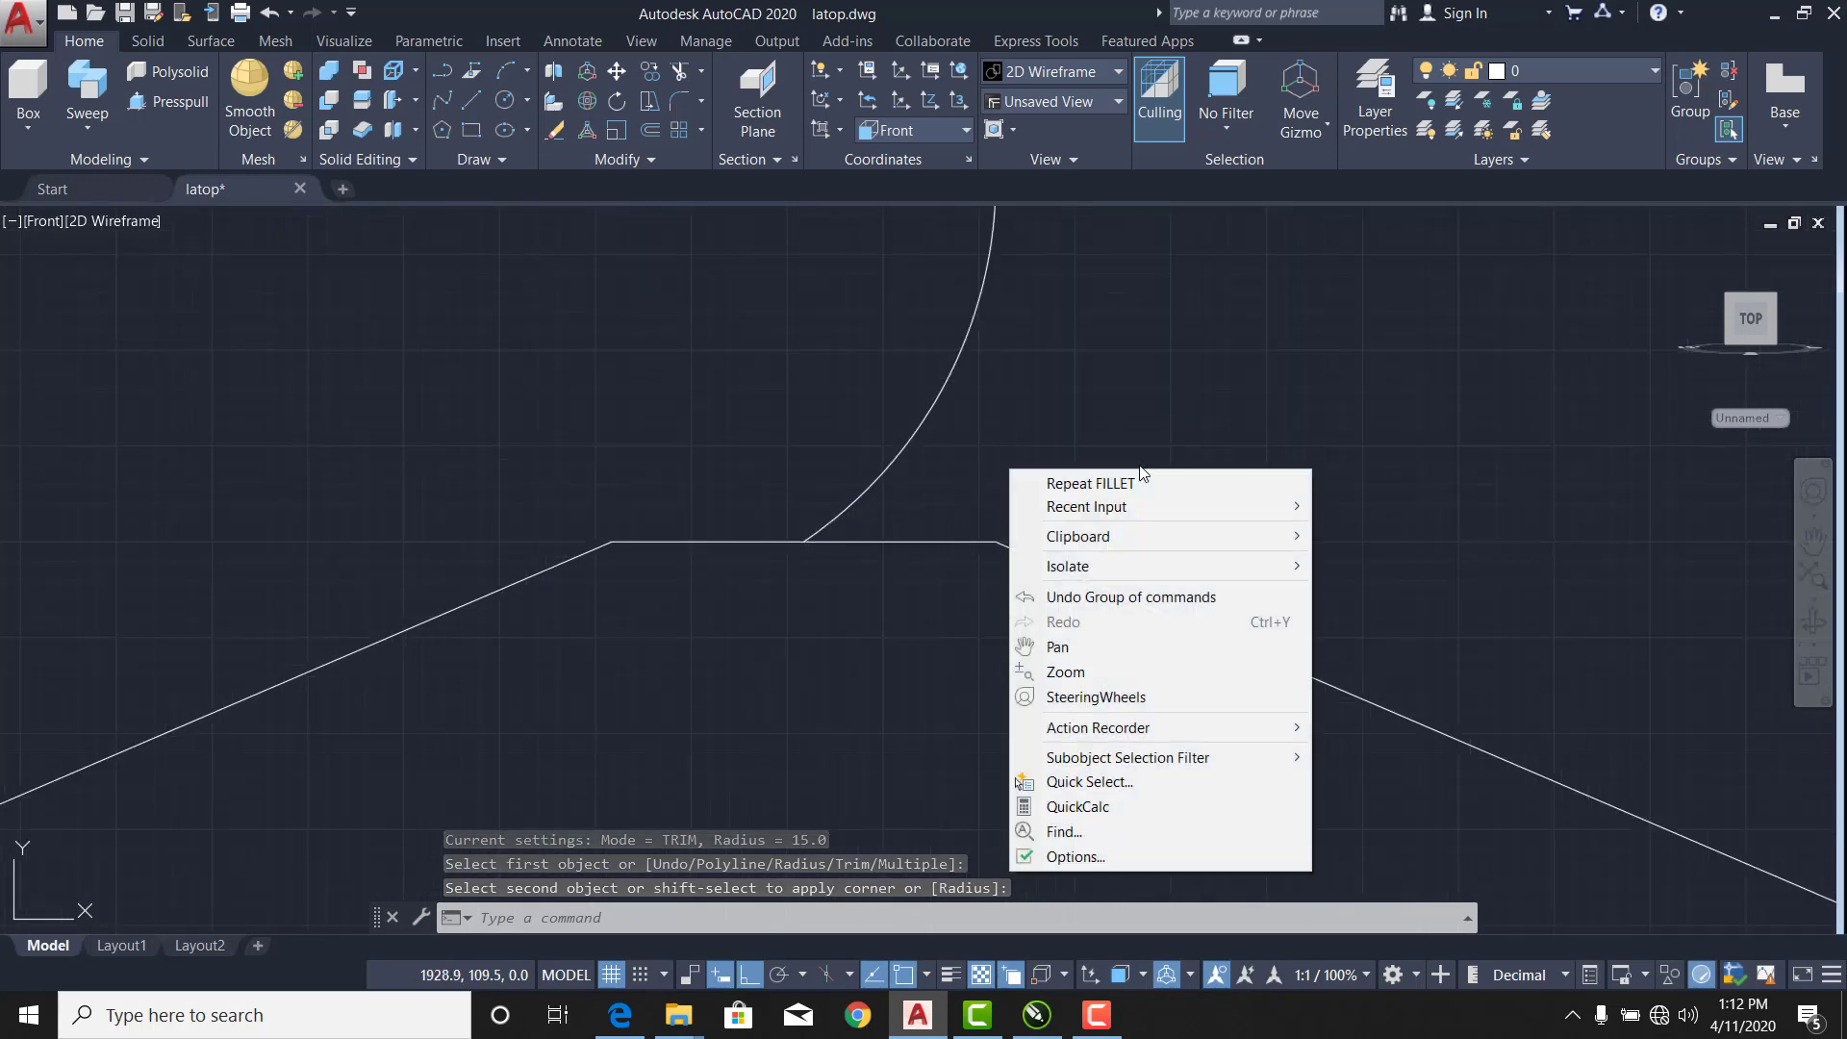
{"action": "left_click", "coordinate": [1044, 481]}
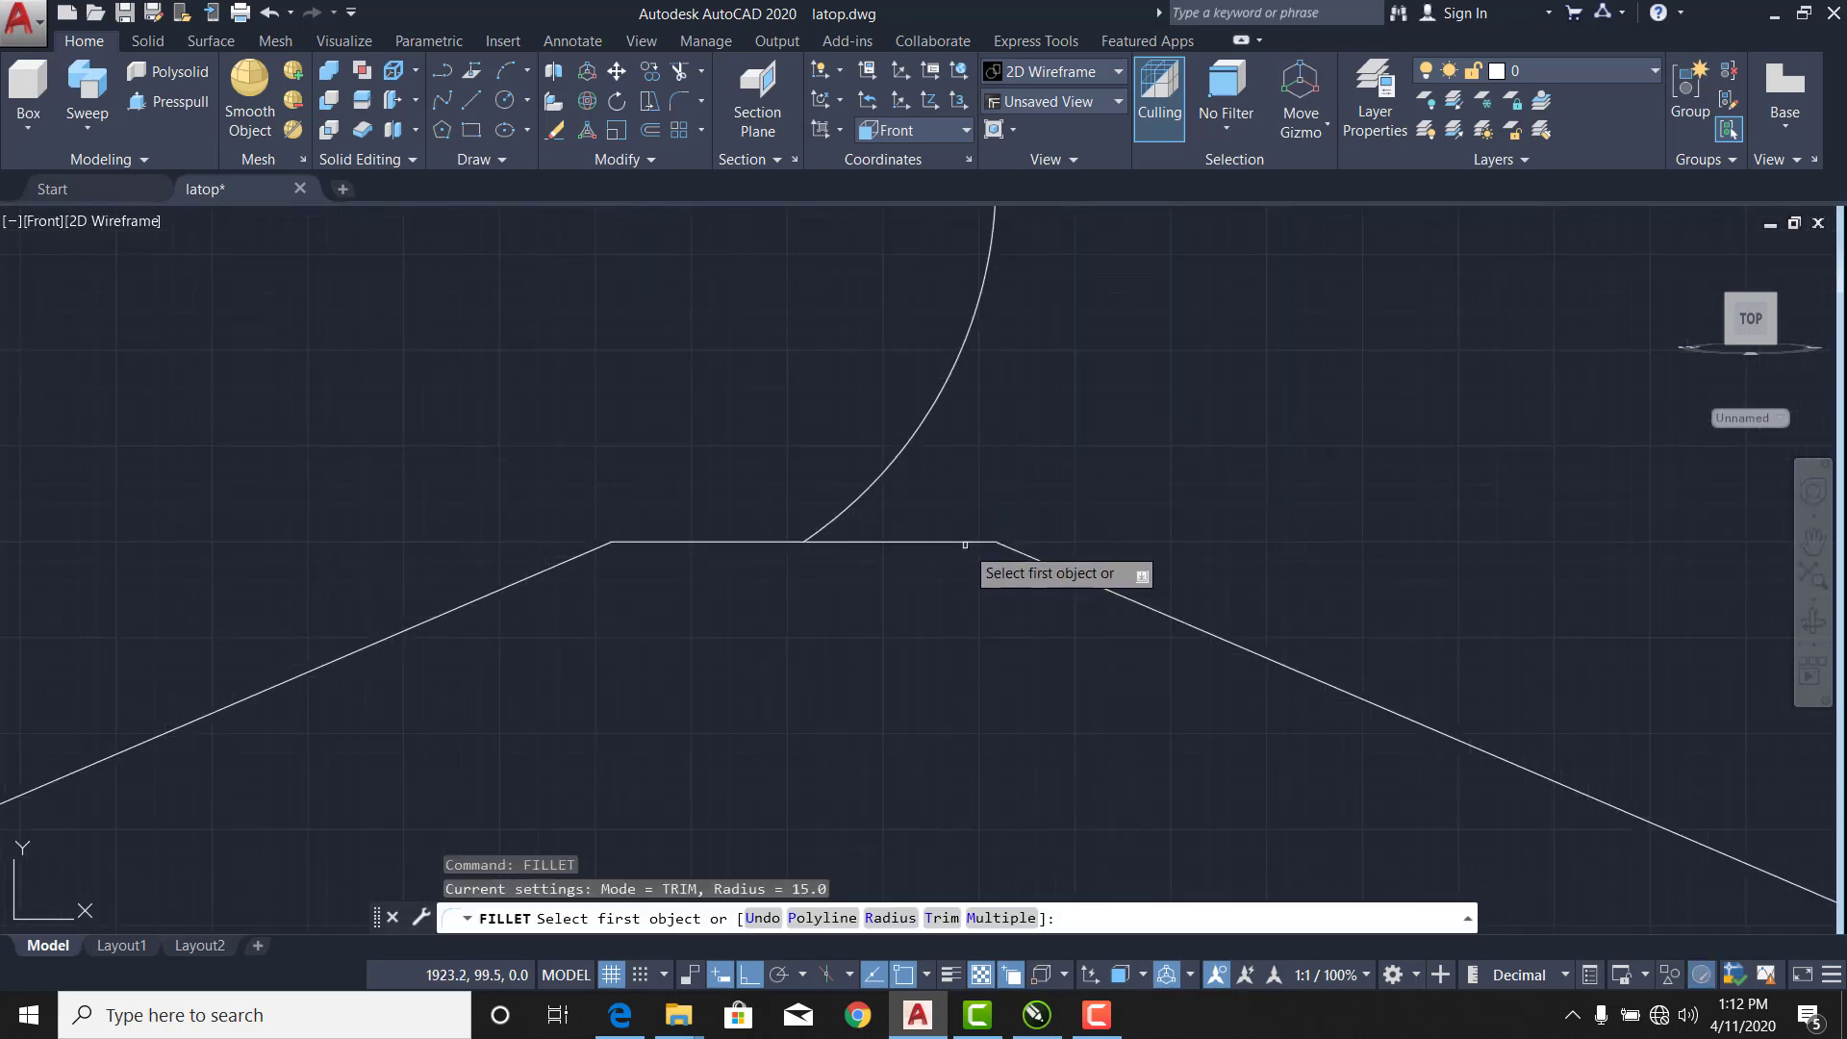
{"action": "left_click", "coordinate": [963, 543]}
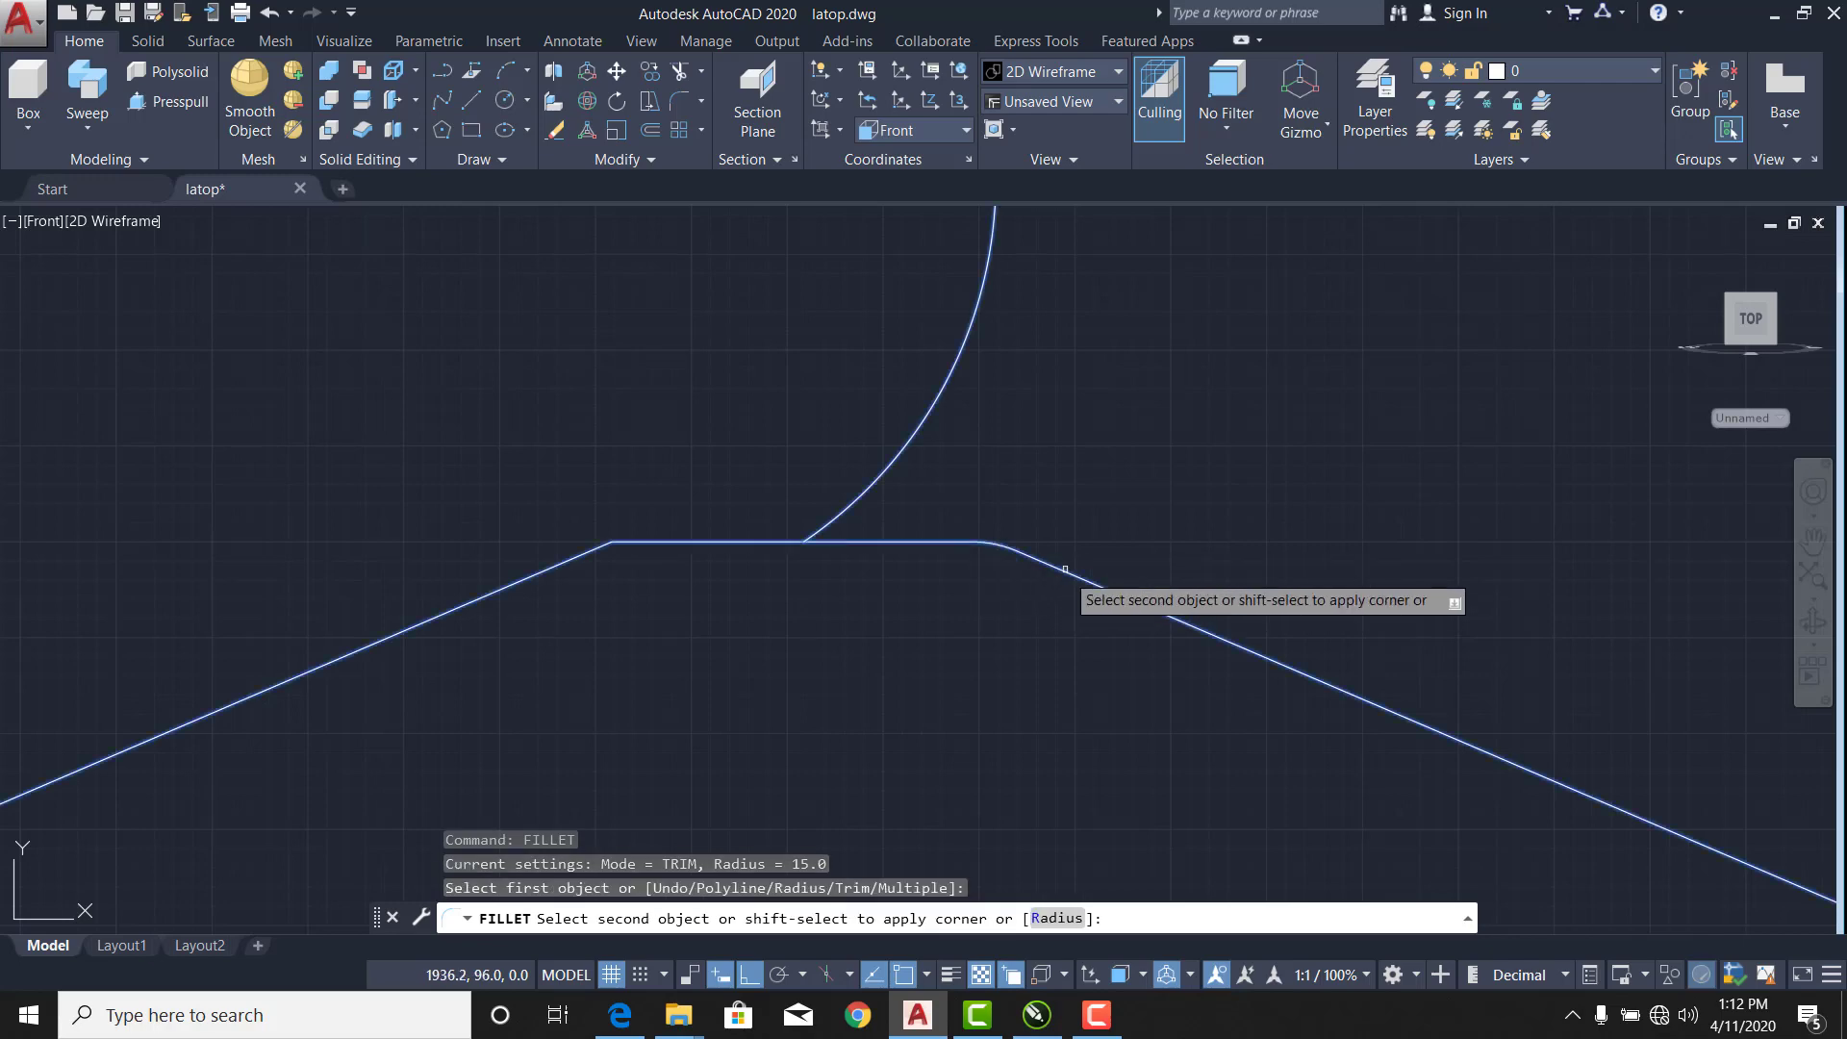
{"action": "key", "text": "Escape"}
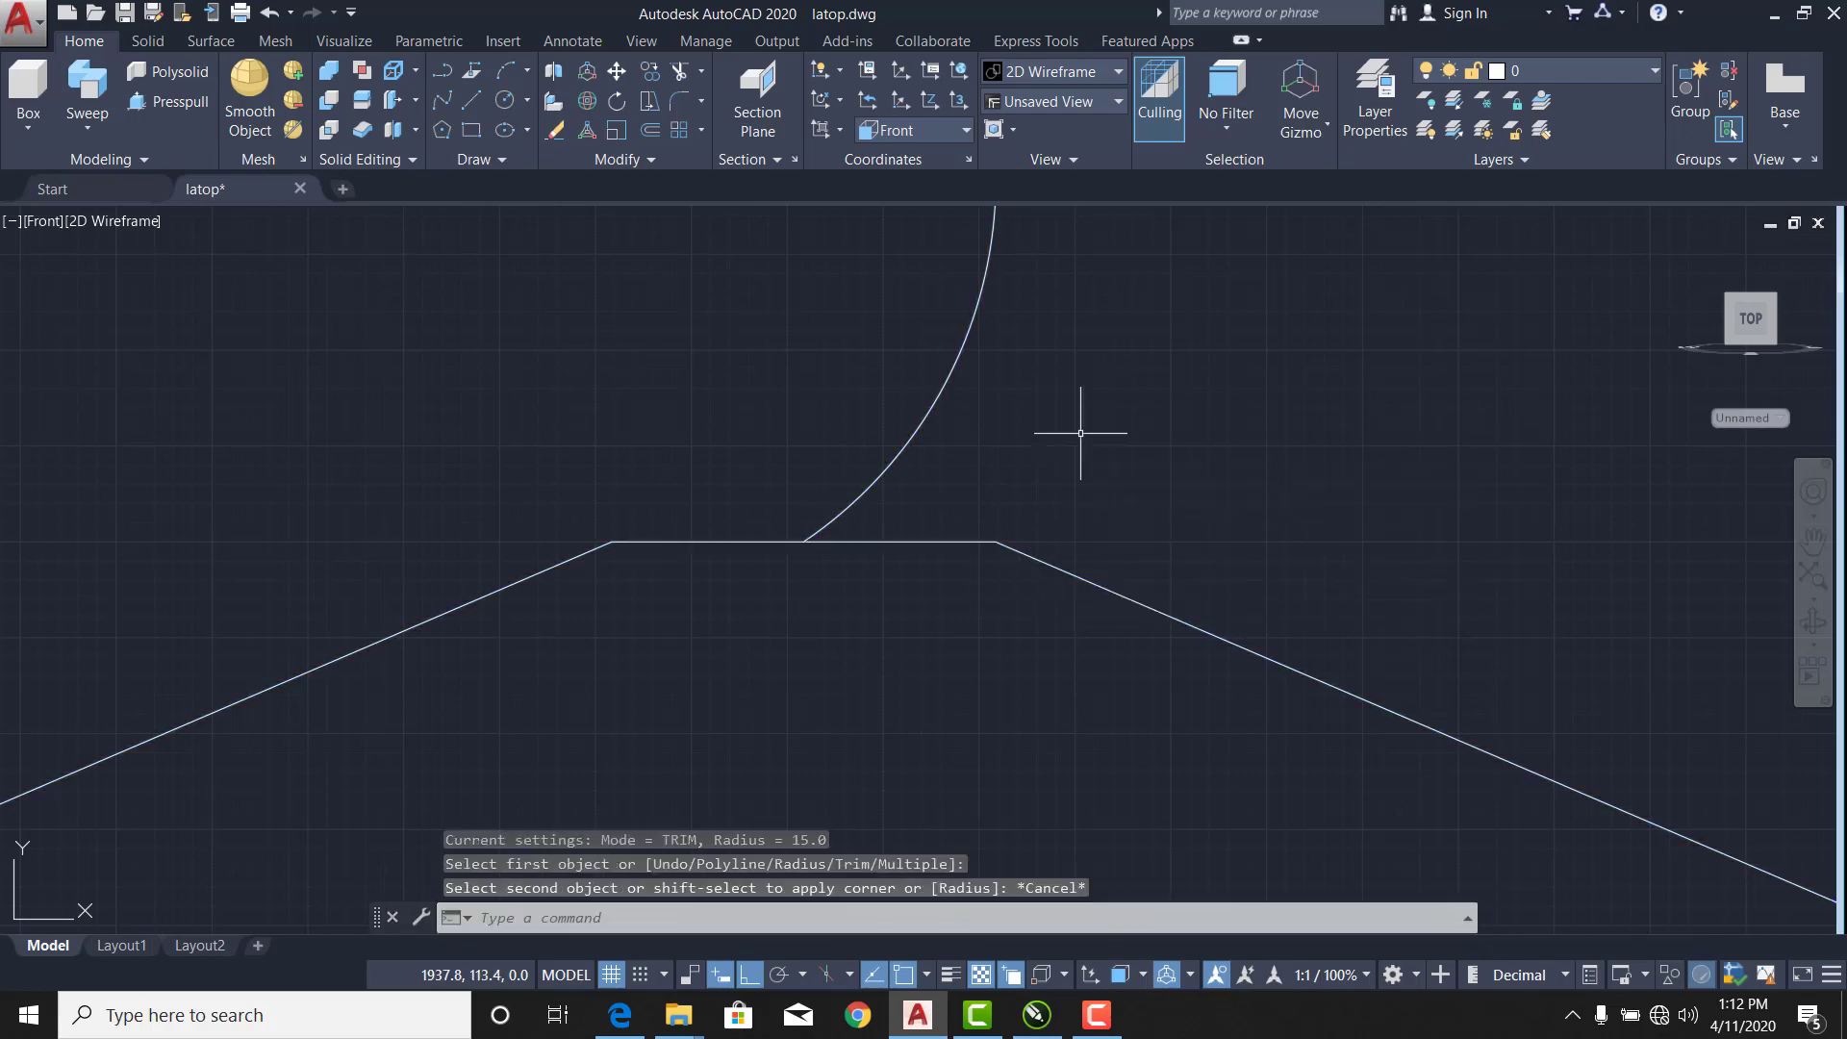
Fillet the corner between the short top edge and the right sloped shoulder with radius 15.
{"action": "right_click", "coordinate": [1093, 406]}
{"action": "left_click", "coordinate": [1142, 420]}
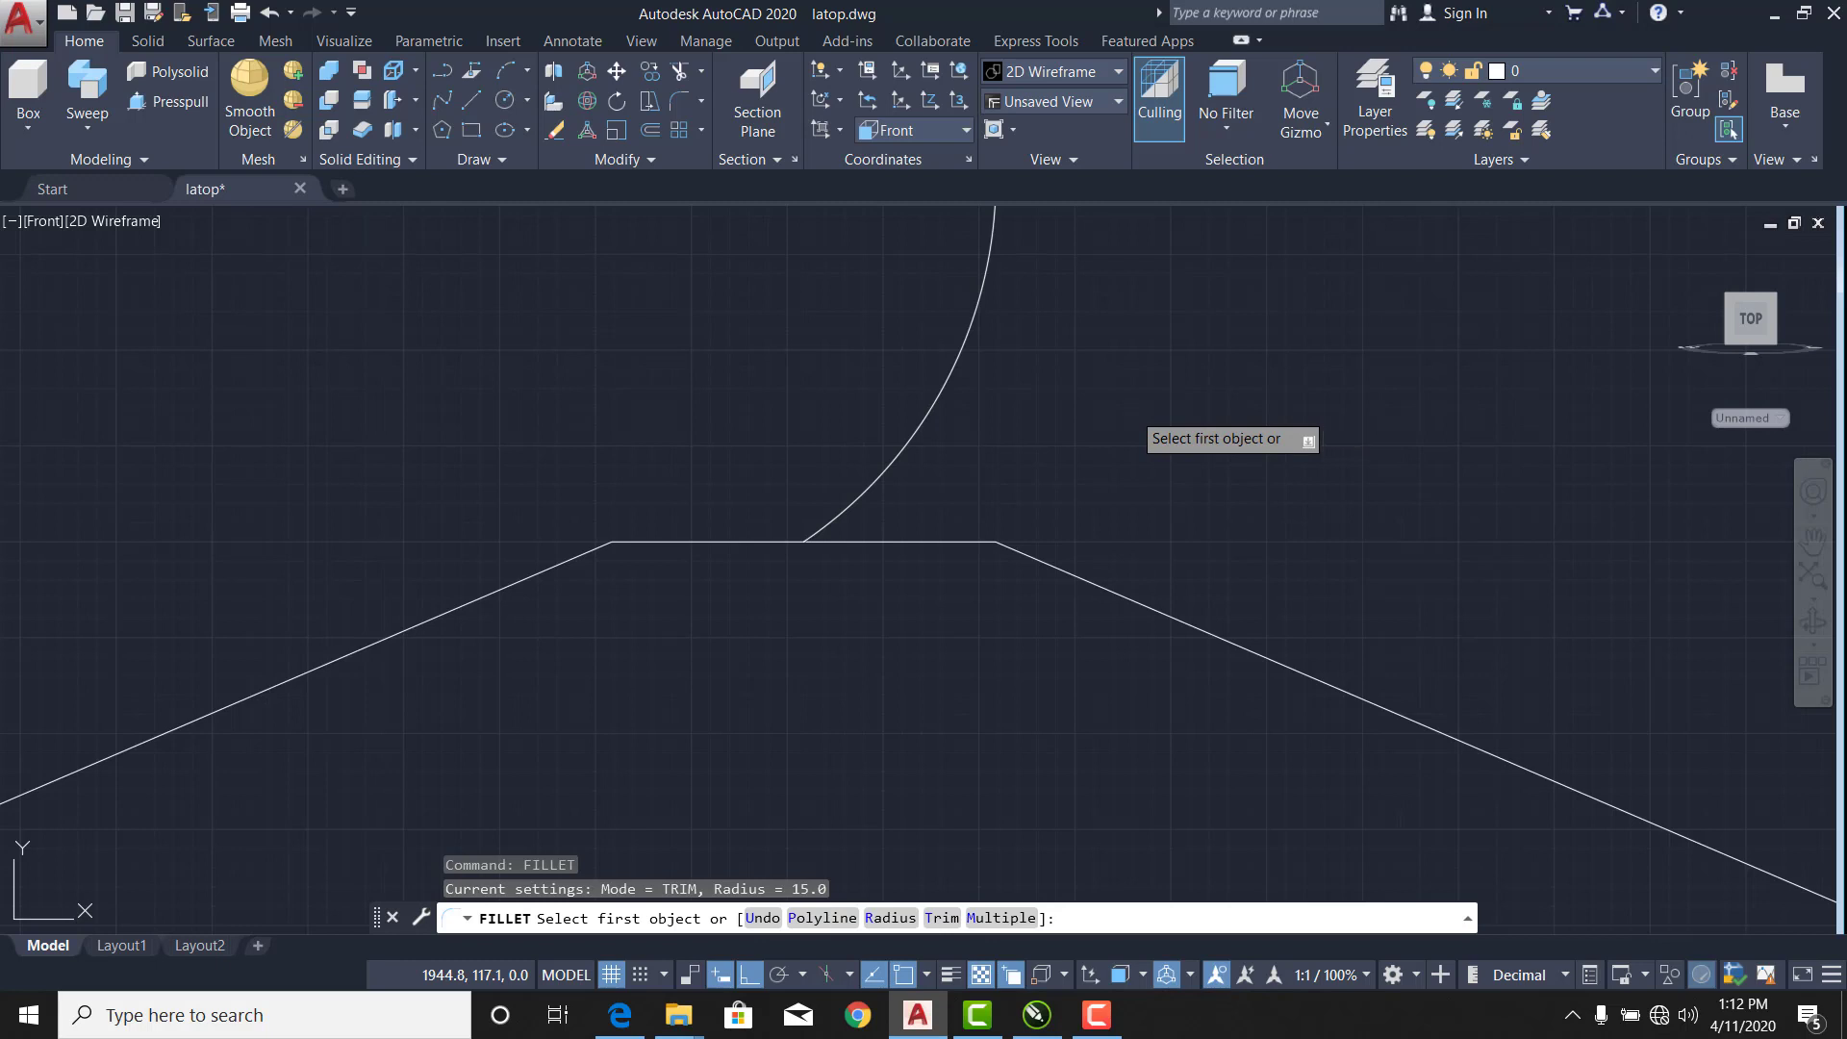
{"action": "type", "text": "30"}
{"action": "key", "text": "Return"}
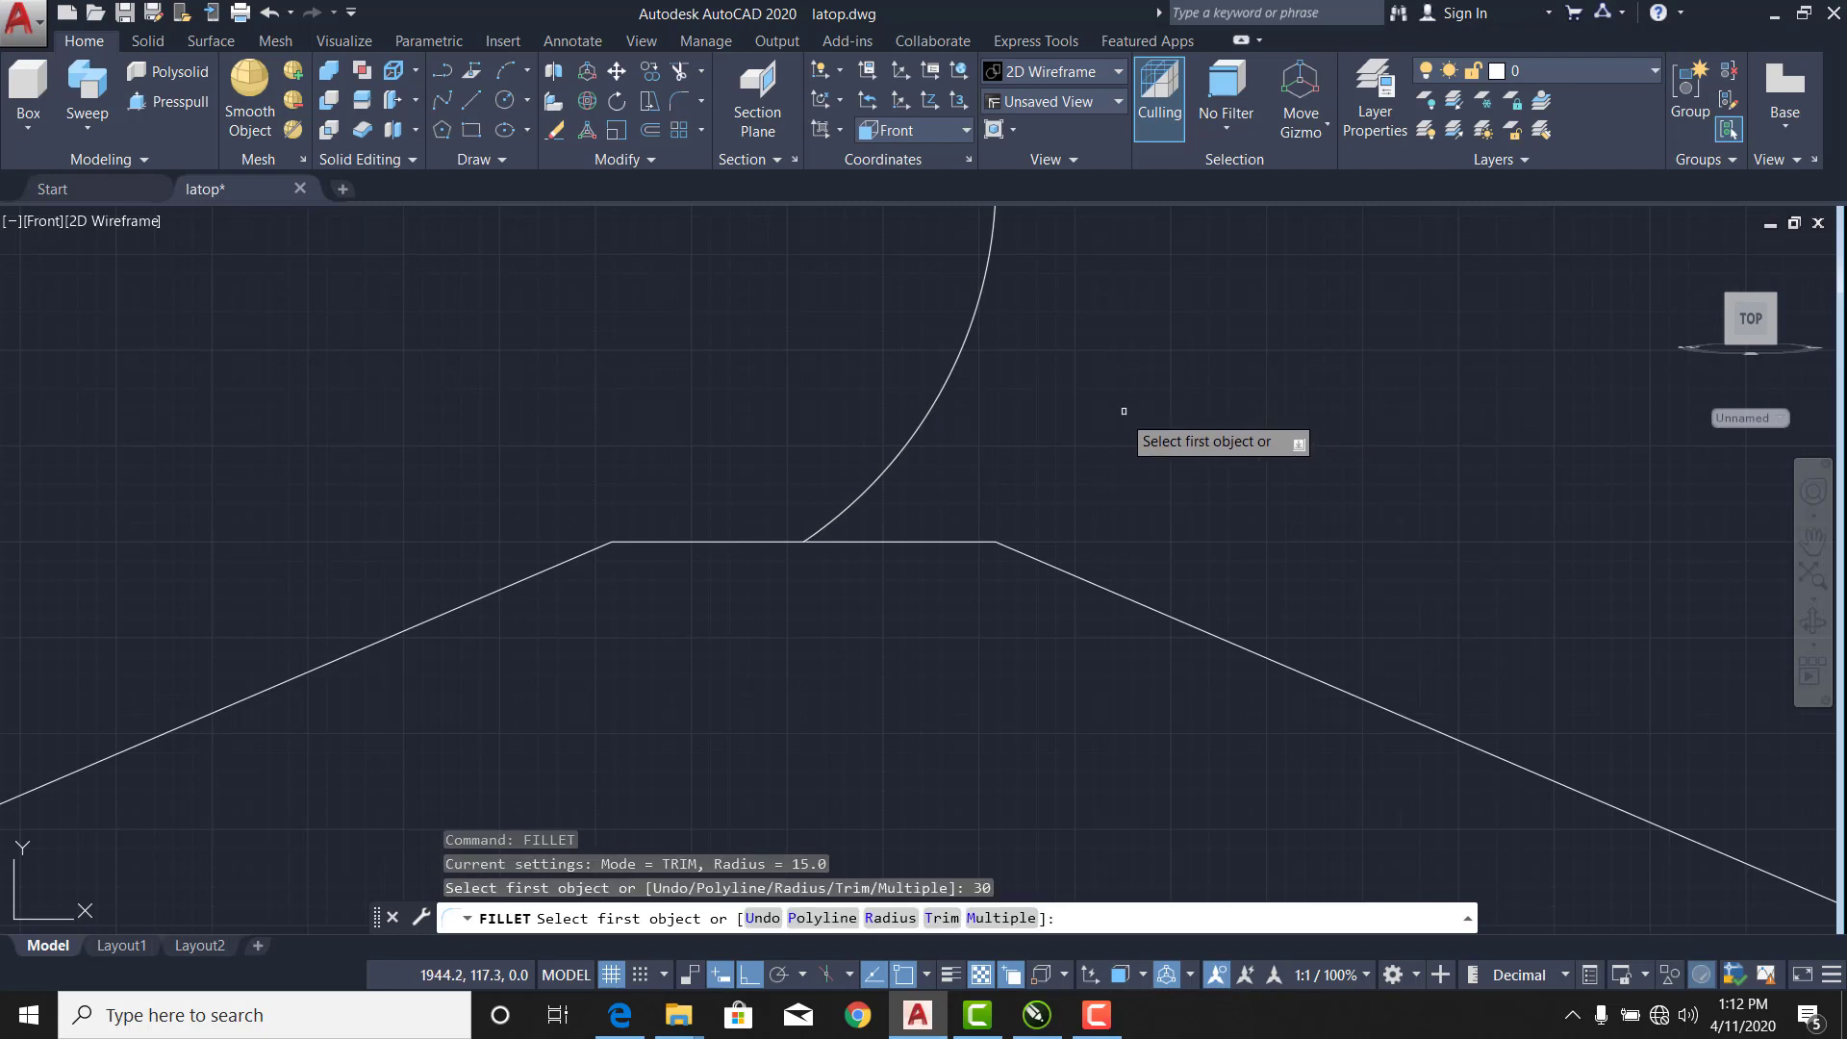
{"action": "left_click", "coordinate": [923, 542]}
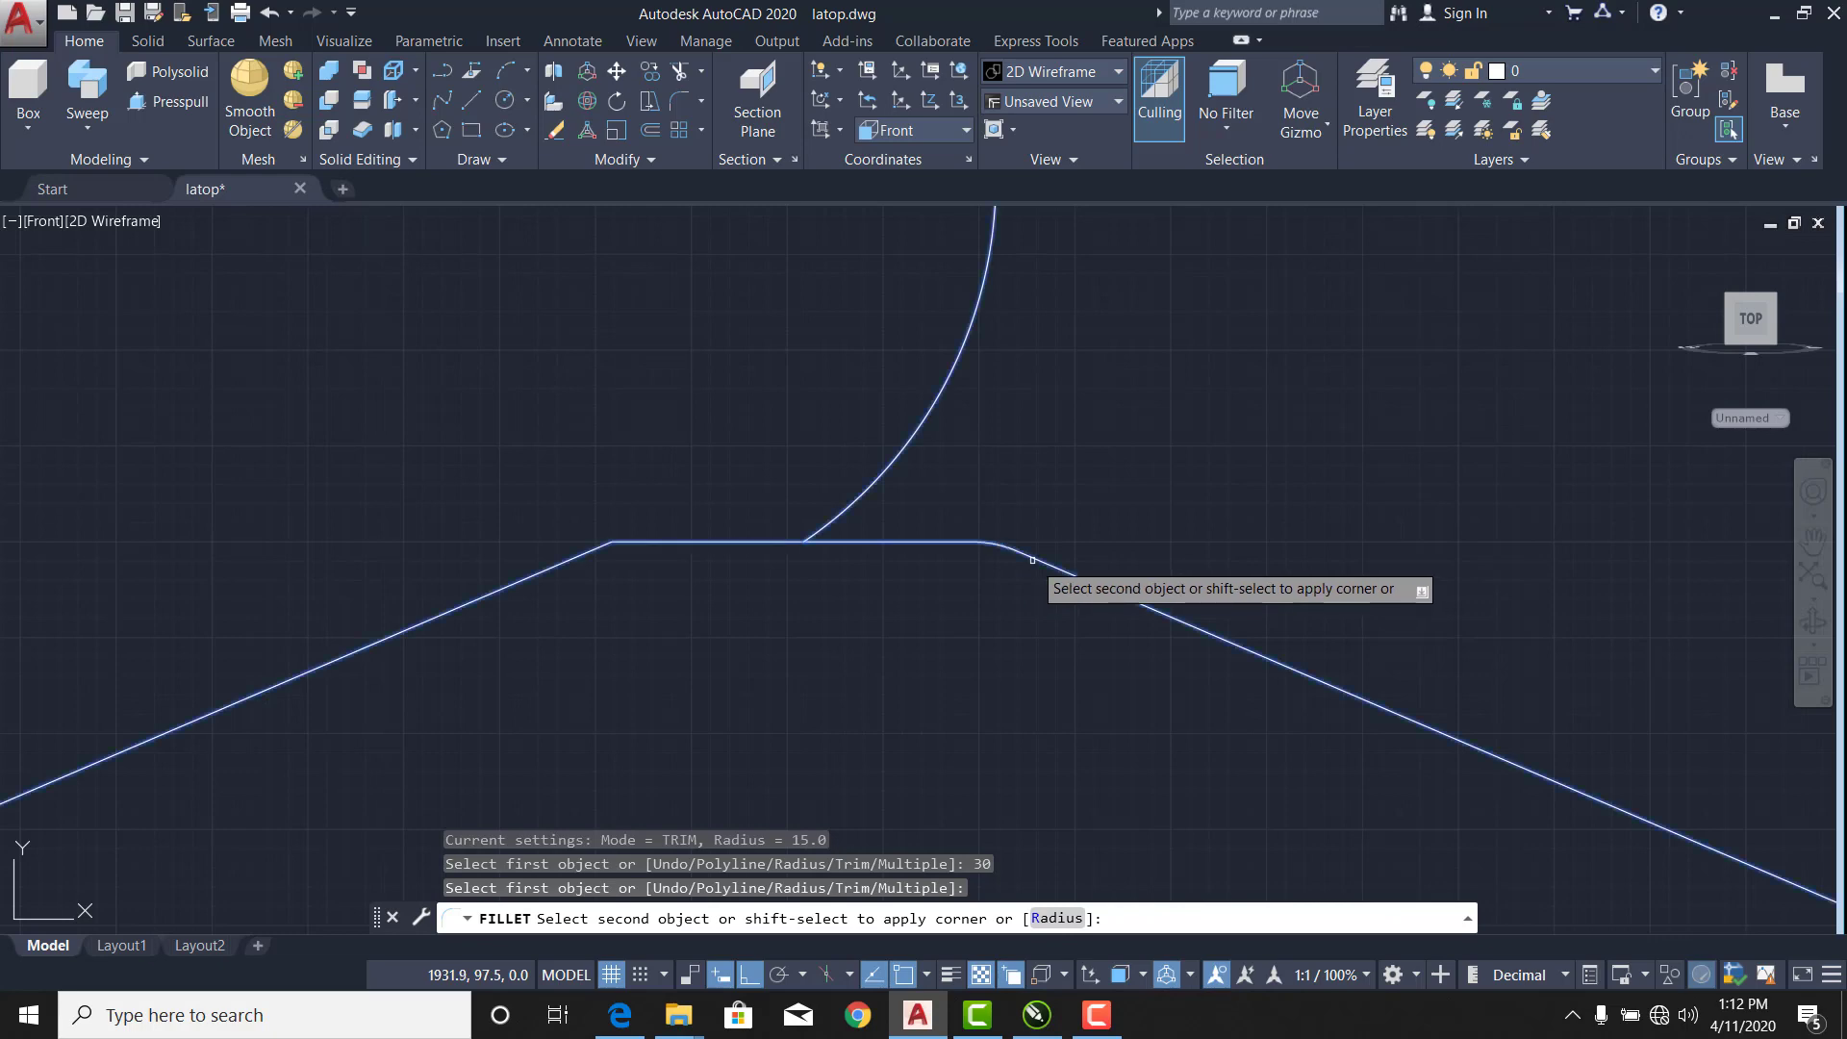
{"action": "left_click", "coordinate": [1033, 560]}
Fillet the corner between the short top edge and the left sloped shoulder with radius 15.
{"action": "right_click", "coordinate": [660, 427]}
{"action": "left_click", "coordinate": [683, 443]}
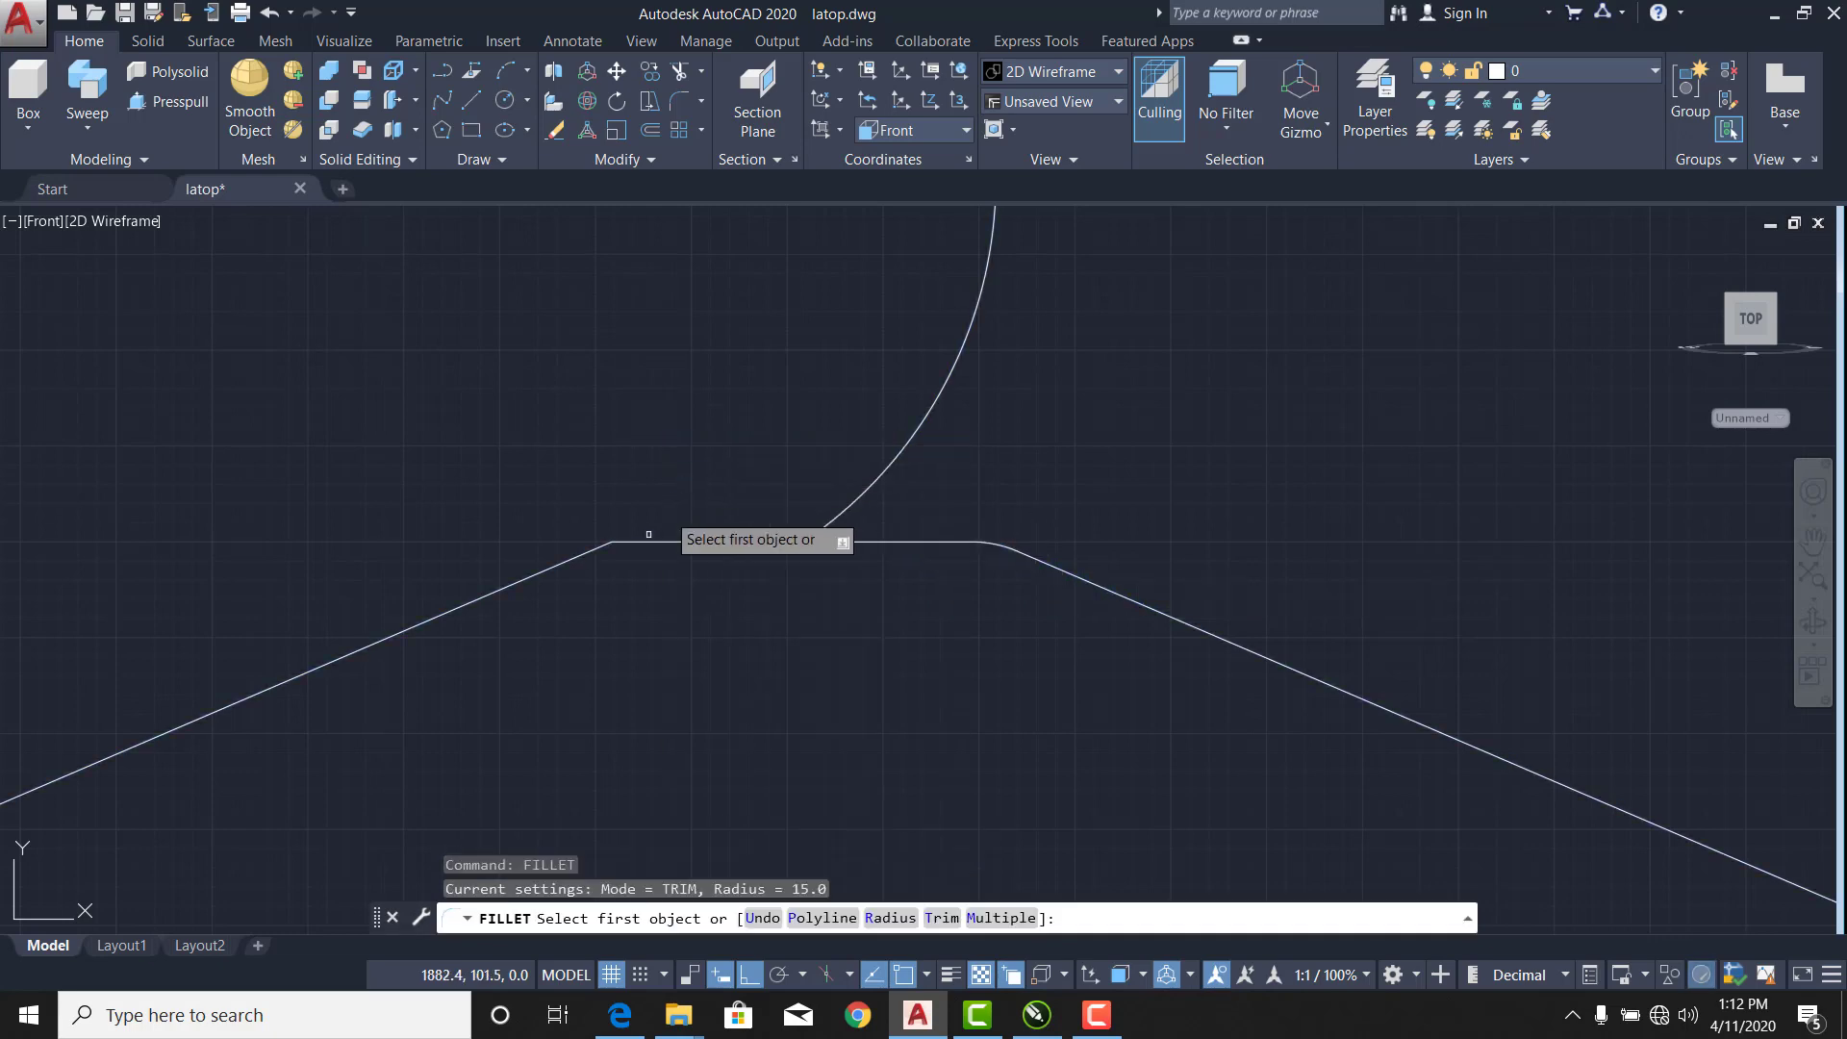
{"action": "left_click", "coordinate": [639, 541]}
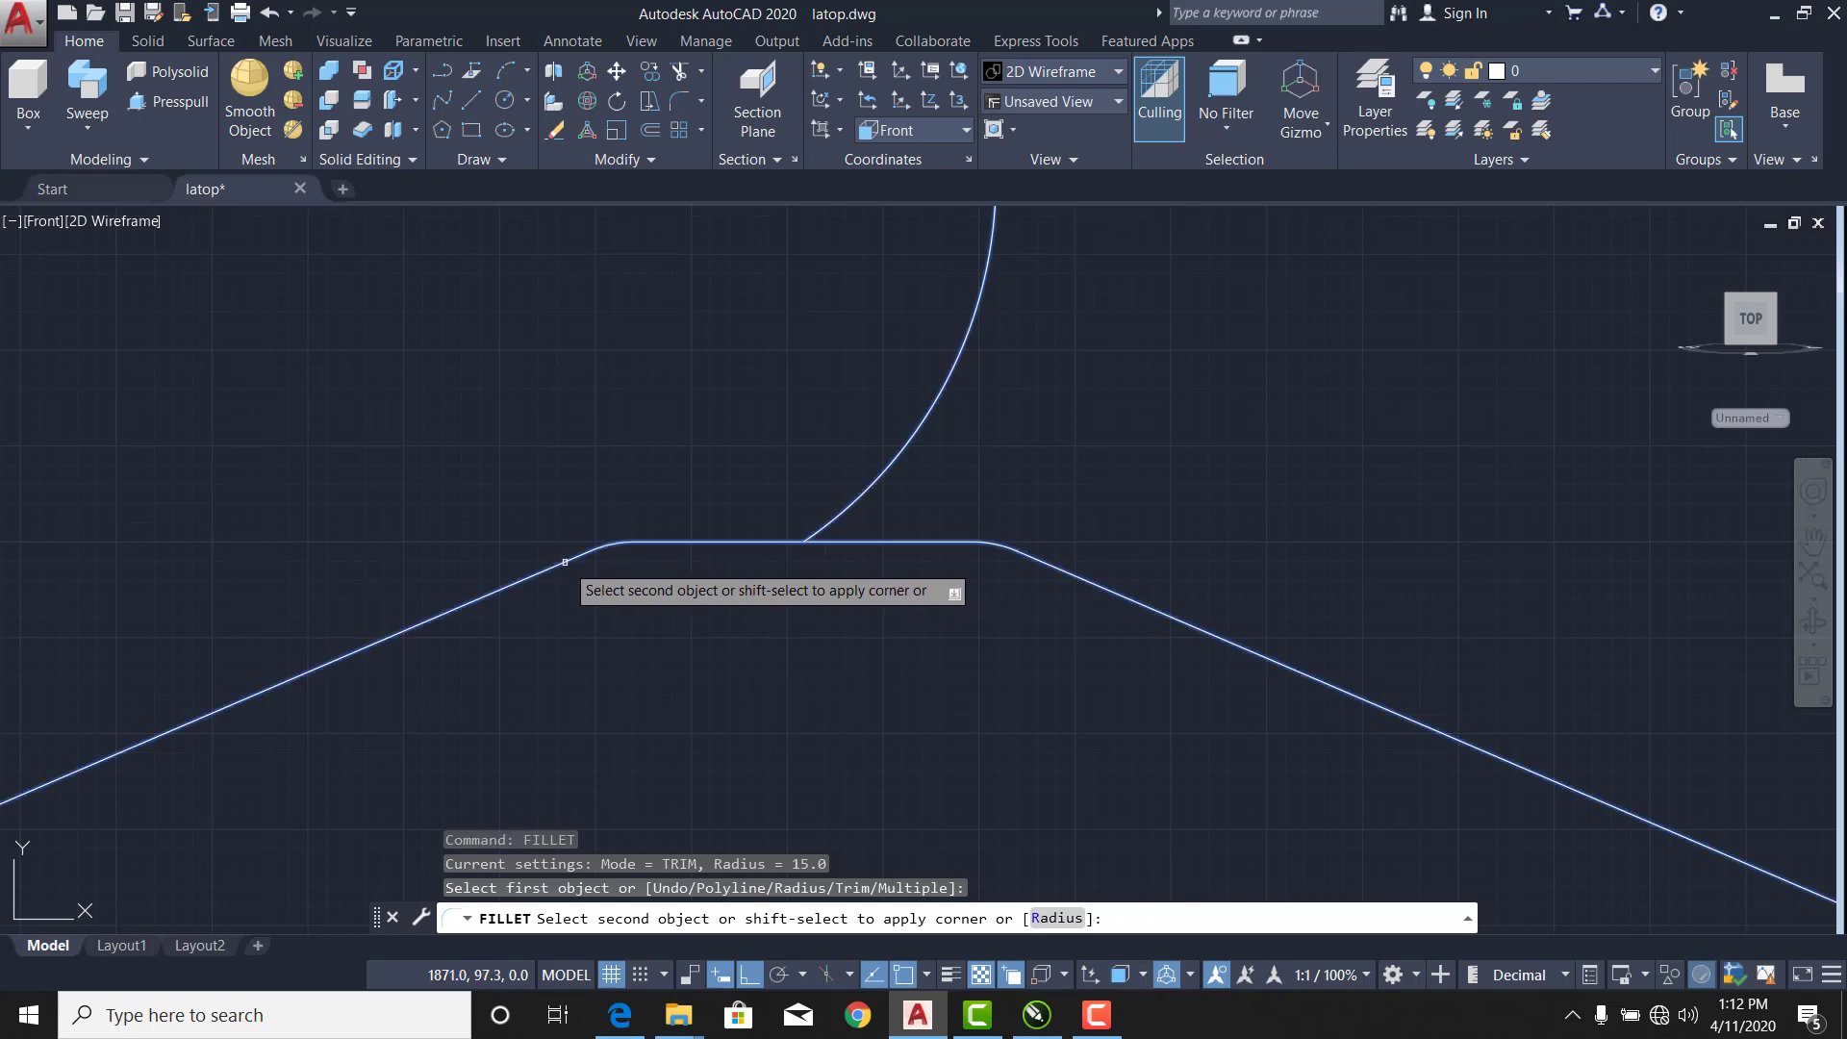
{"action": "left_click", "coordinate": [562, 556]}
{"action": "scroll", "coordinate": [568, 534], "scroll_direction": "down", "scroll_amount": 3}
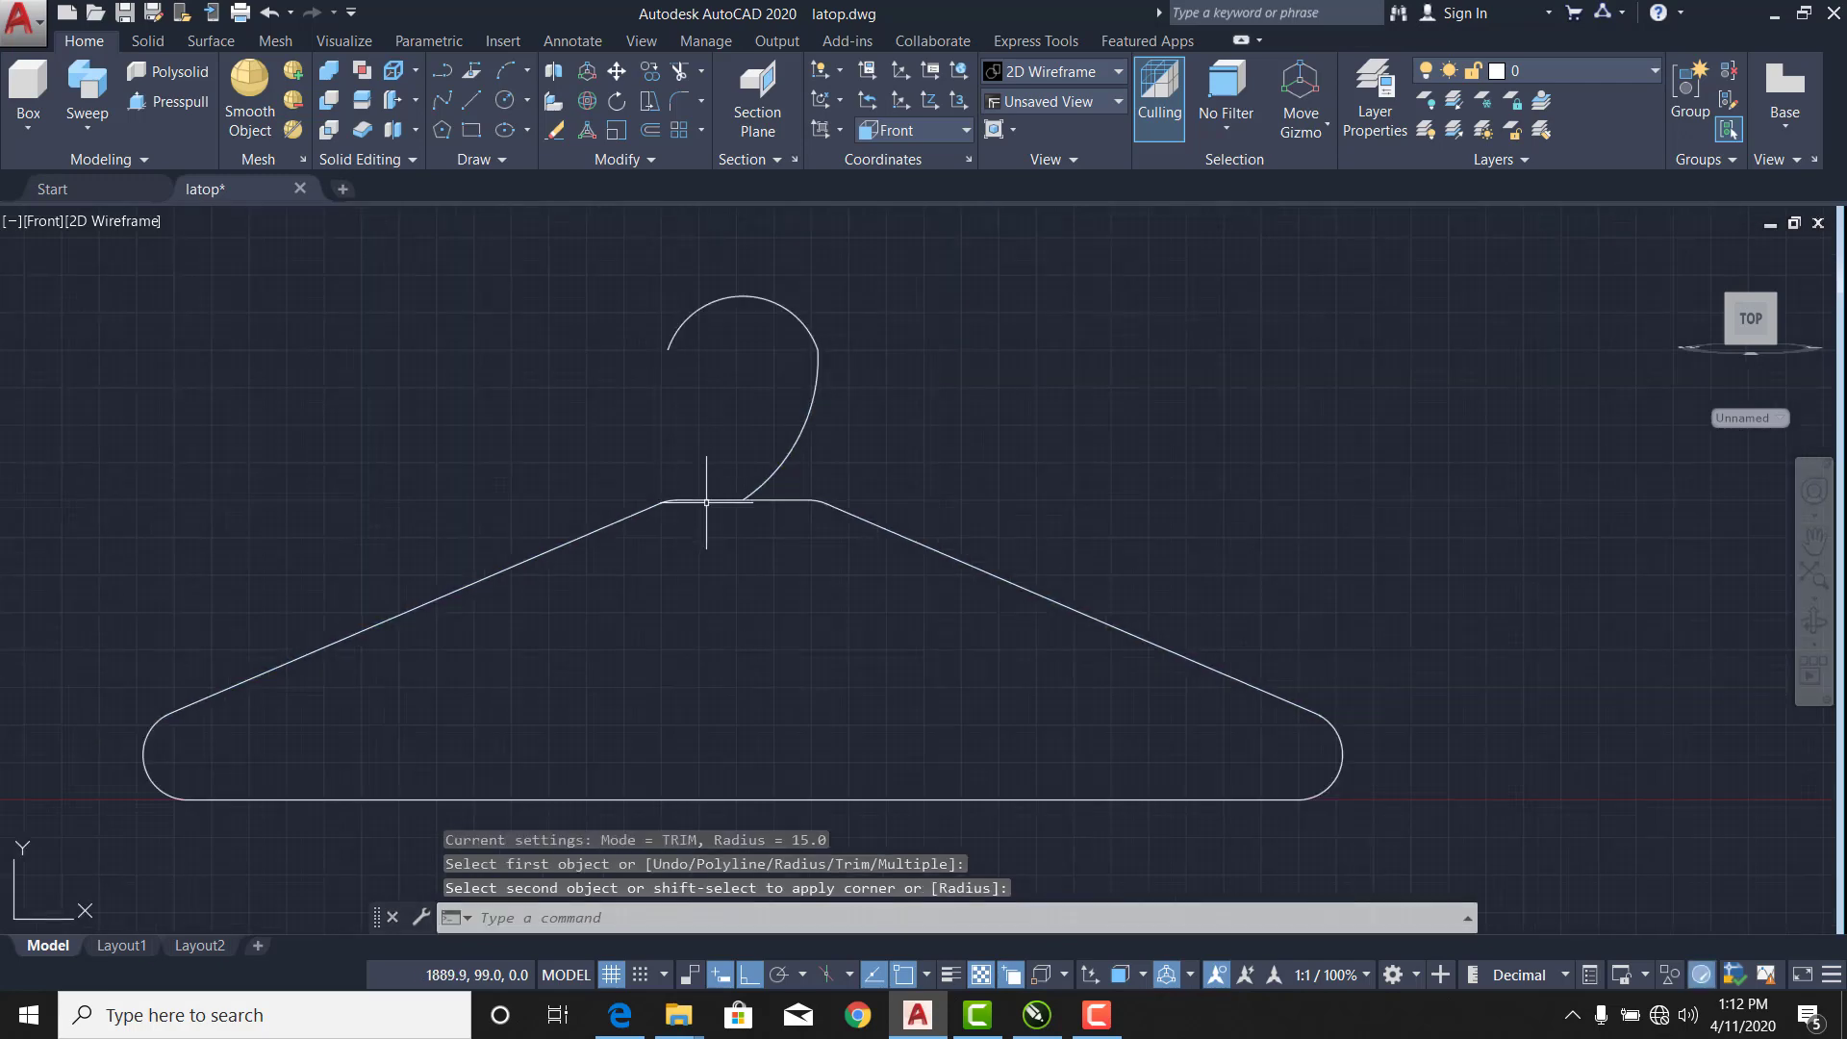
{"action": "left_click", "coordinate": [711, 500]}
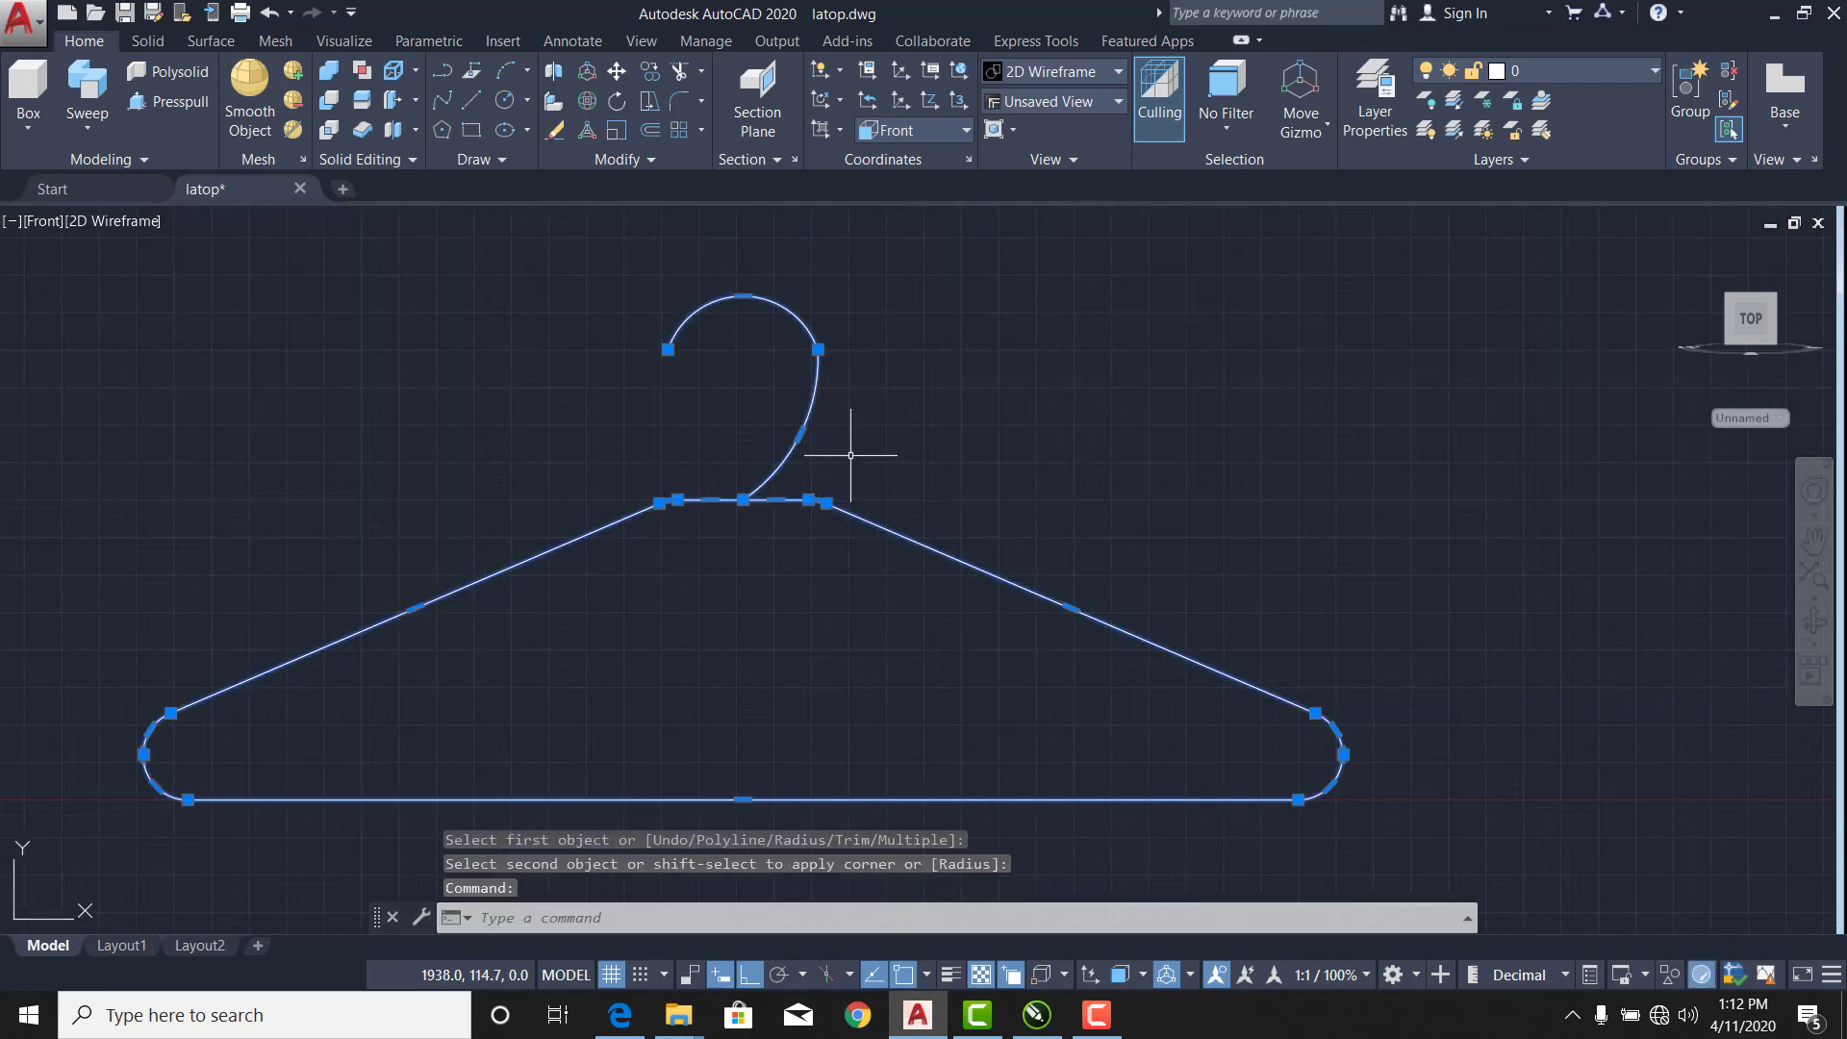
{"action": "scroll", "coordinate": [770, 457], "scroll_direction": "up", "scroll_amount": 5}
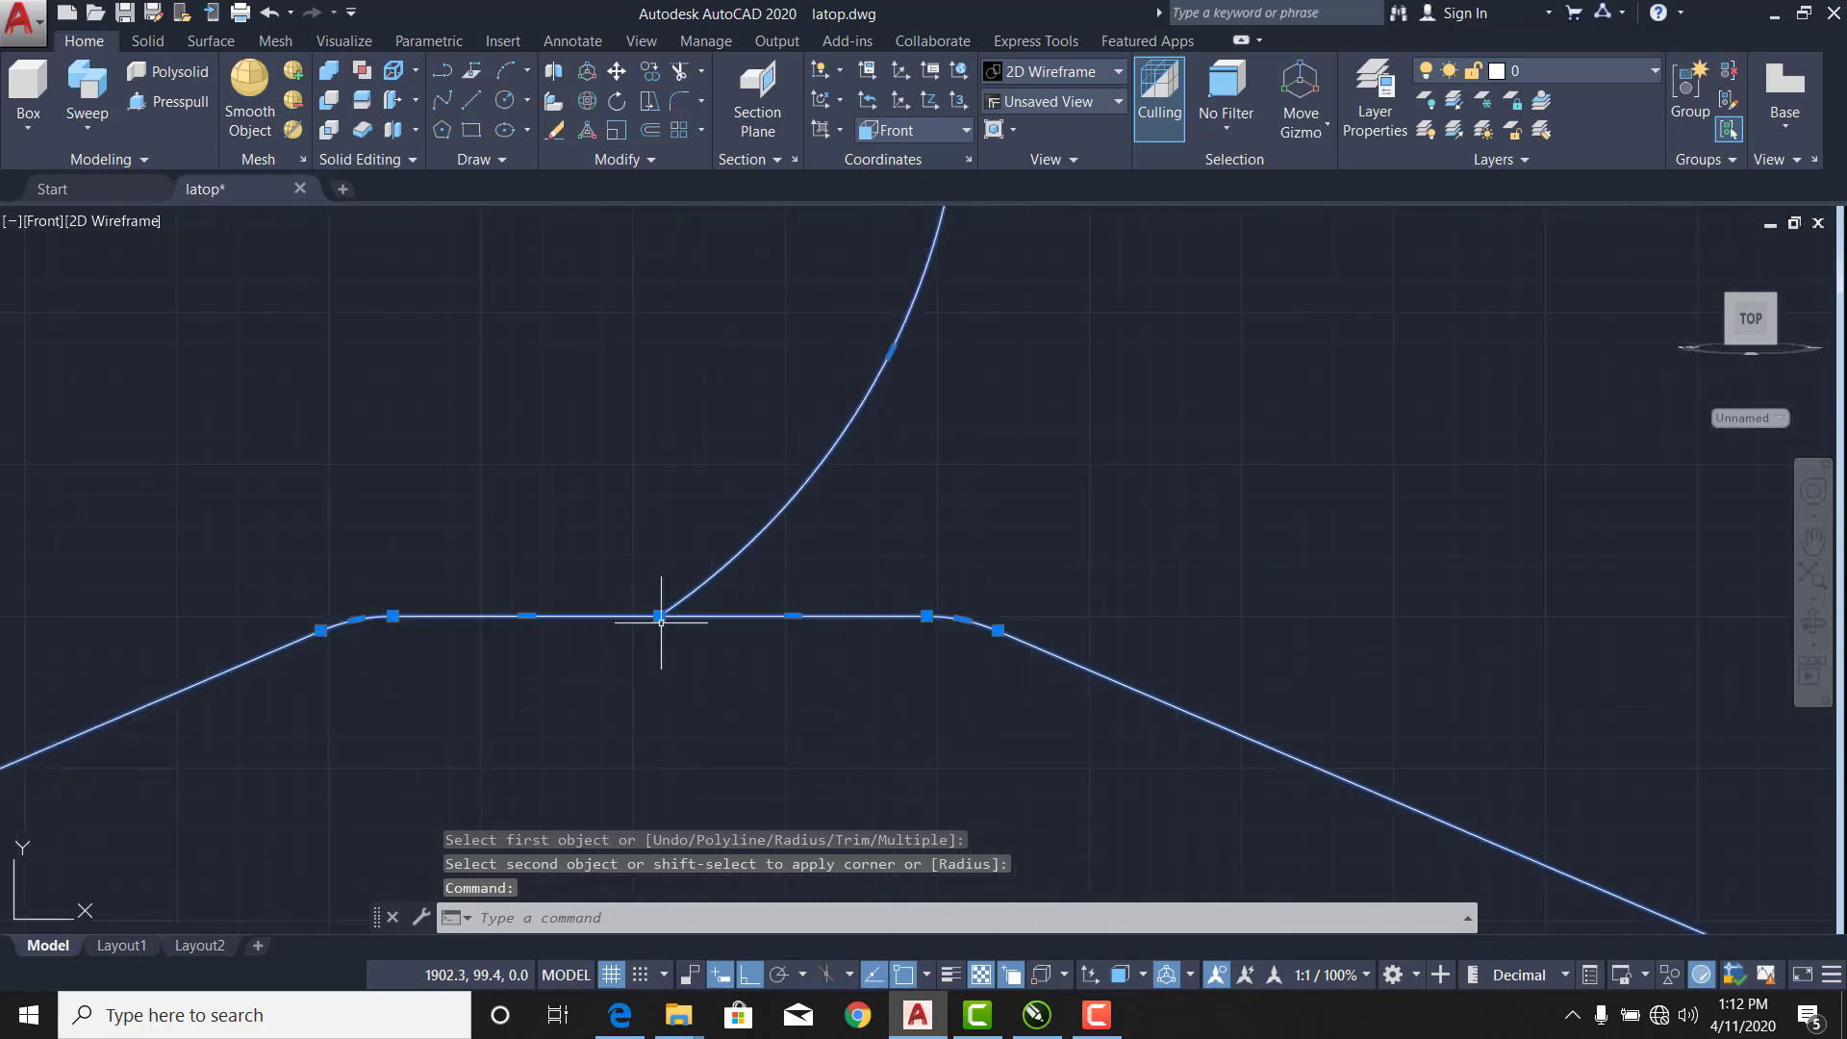
{"action": "key", "text": "Escape"}
Remove the curved hook from the hanger polyline by removing the vertices at its free end and at the junction of its two arcs.
{"action": "left_click", "coordinate": [700, 585]}
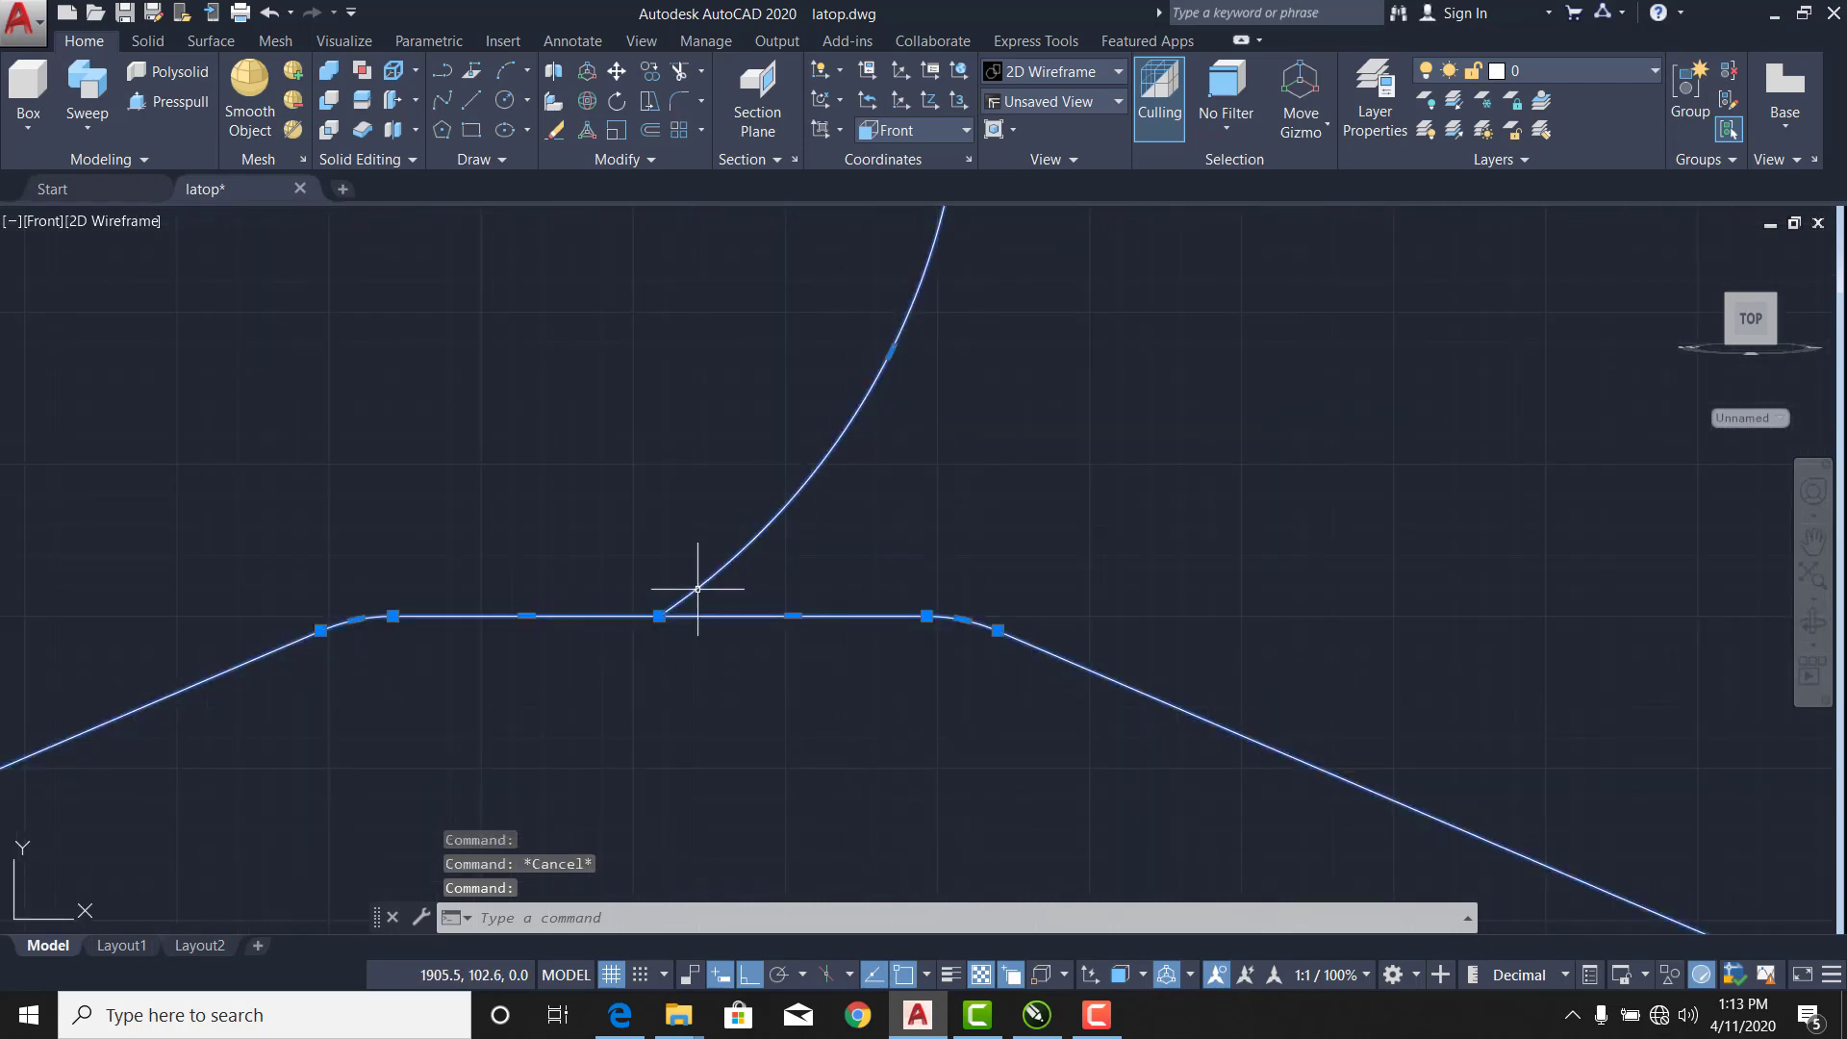
{"action": "left_click", "coordinate": [659, 615]}
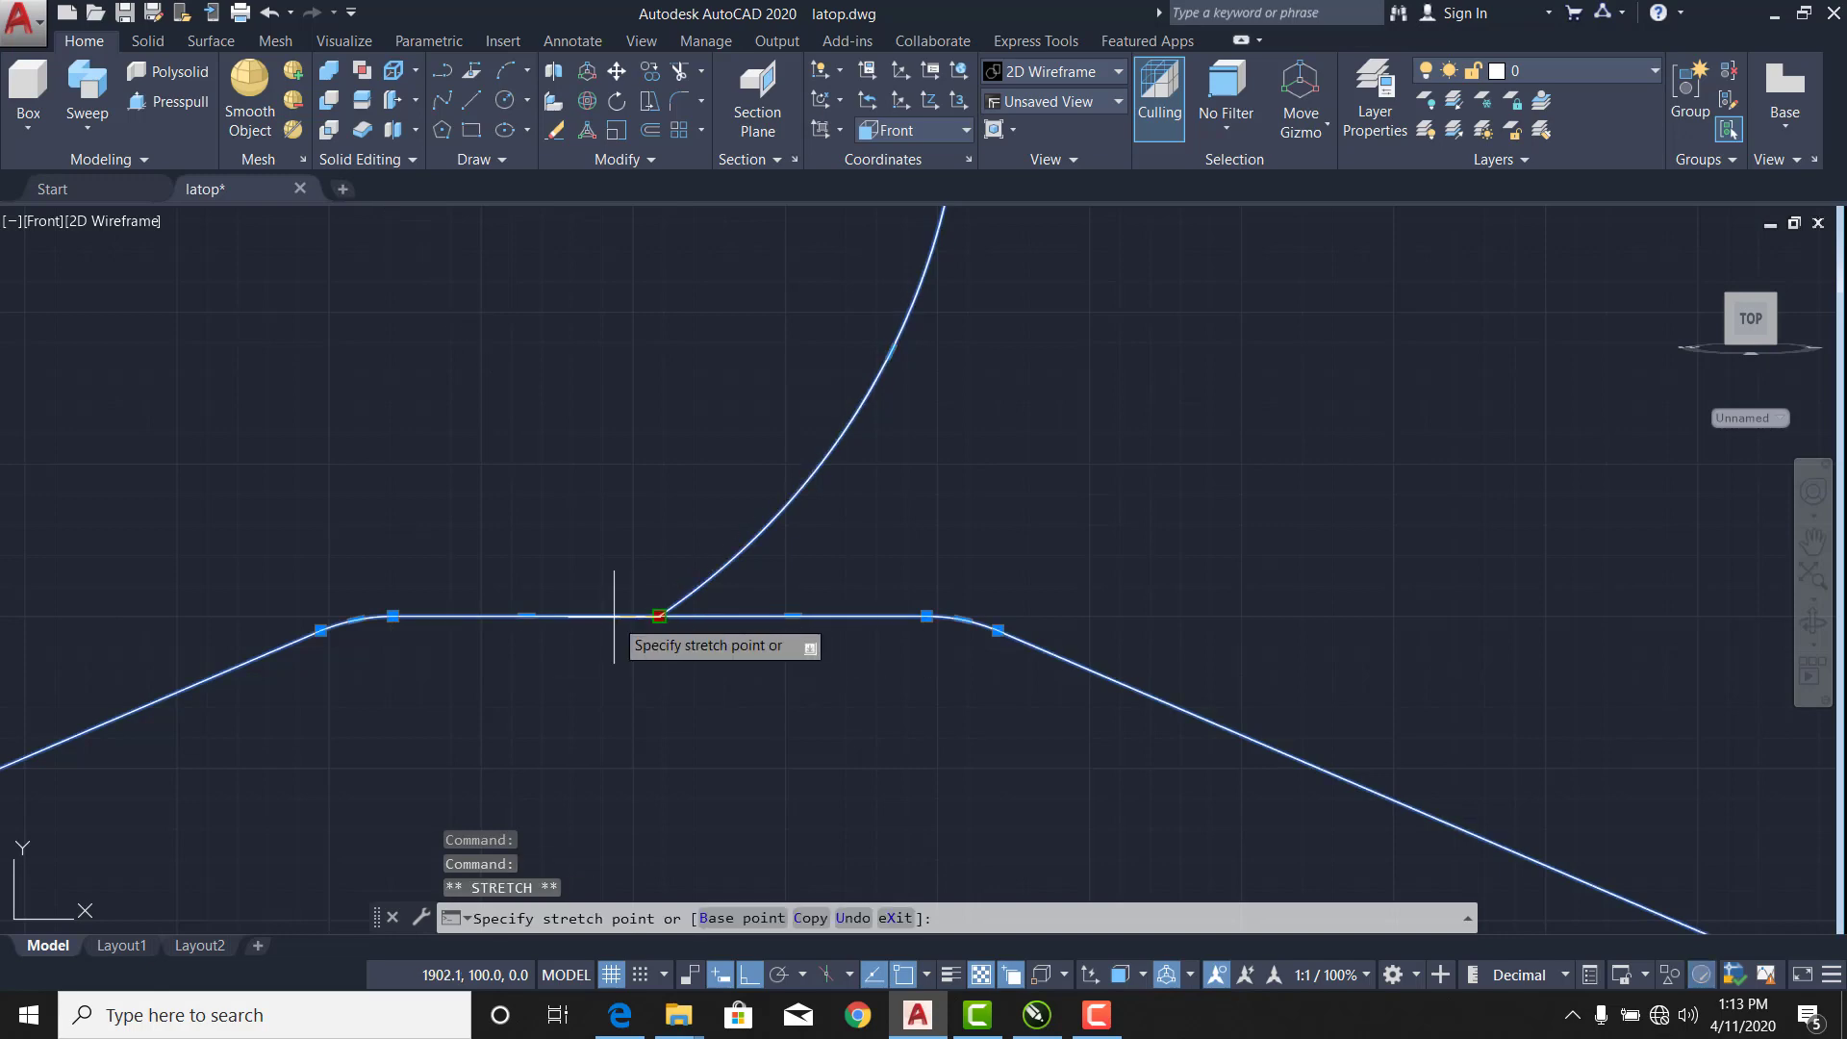
{"action": "left_click", "coordinate": [659, 616]}
{"action": "scroll", "coordinate": [595, 589], "scroll_direction": "down", "scroll_amount": 5}
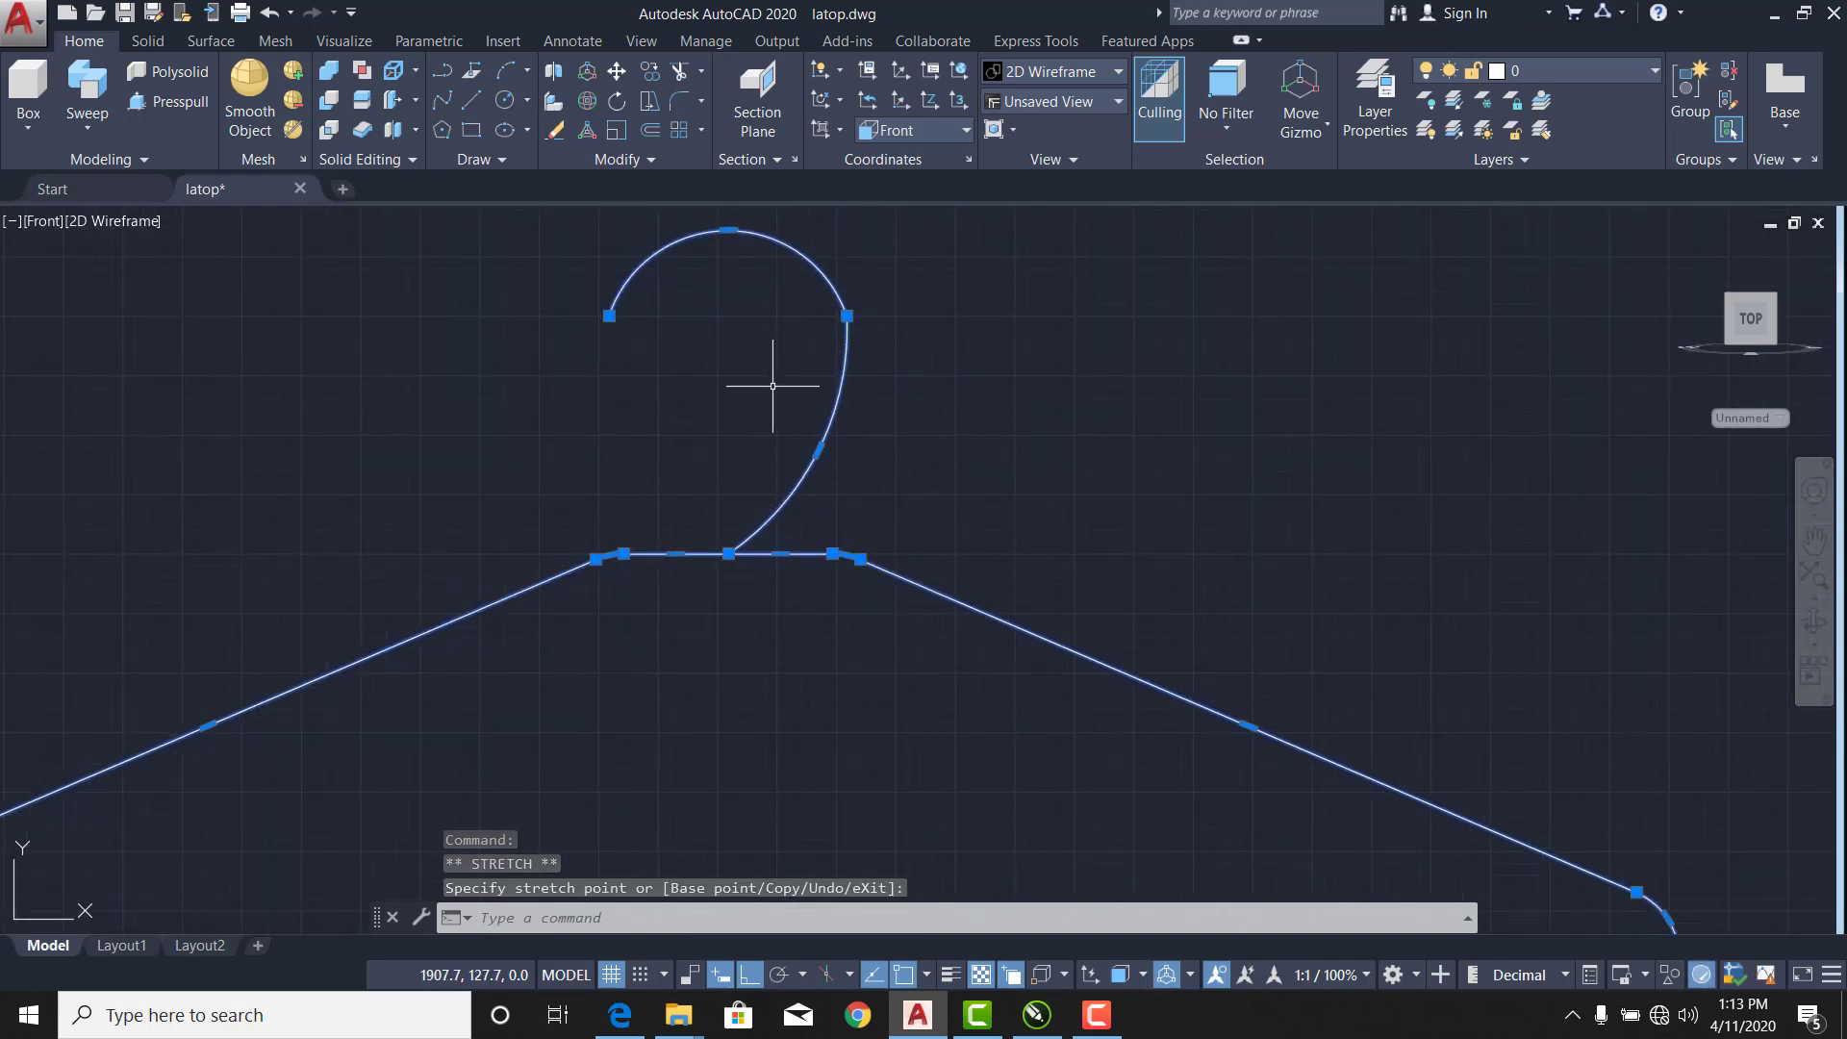
{"action": "scroll", "coordinate": [691, 512], "scroll_direction": "down", "scroll_amount": 4}
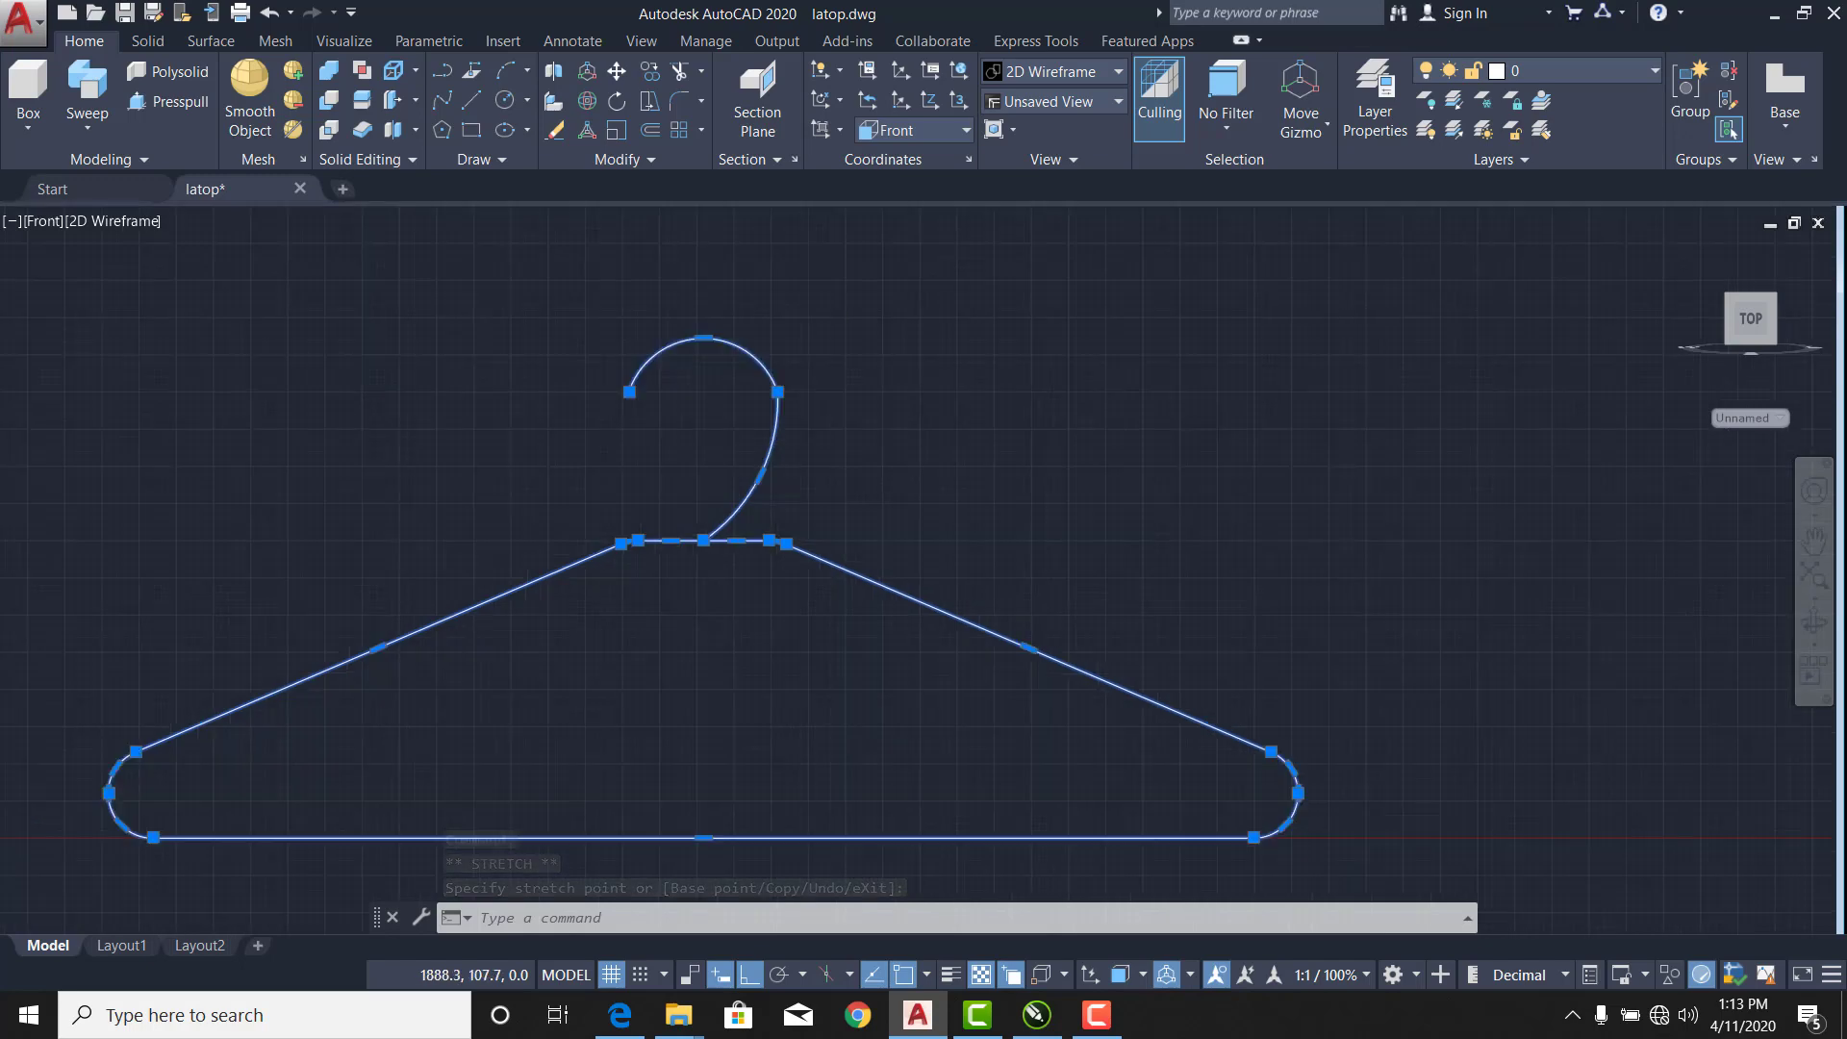
{"action": "scroll", "coordinate": [739, 488], "scroll_direction": "up", "scroll_amount": 4}
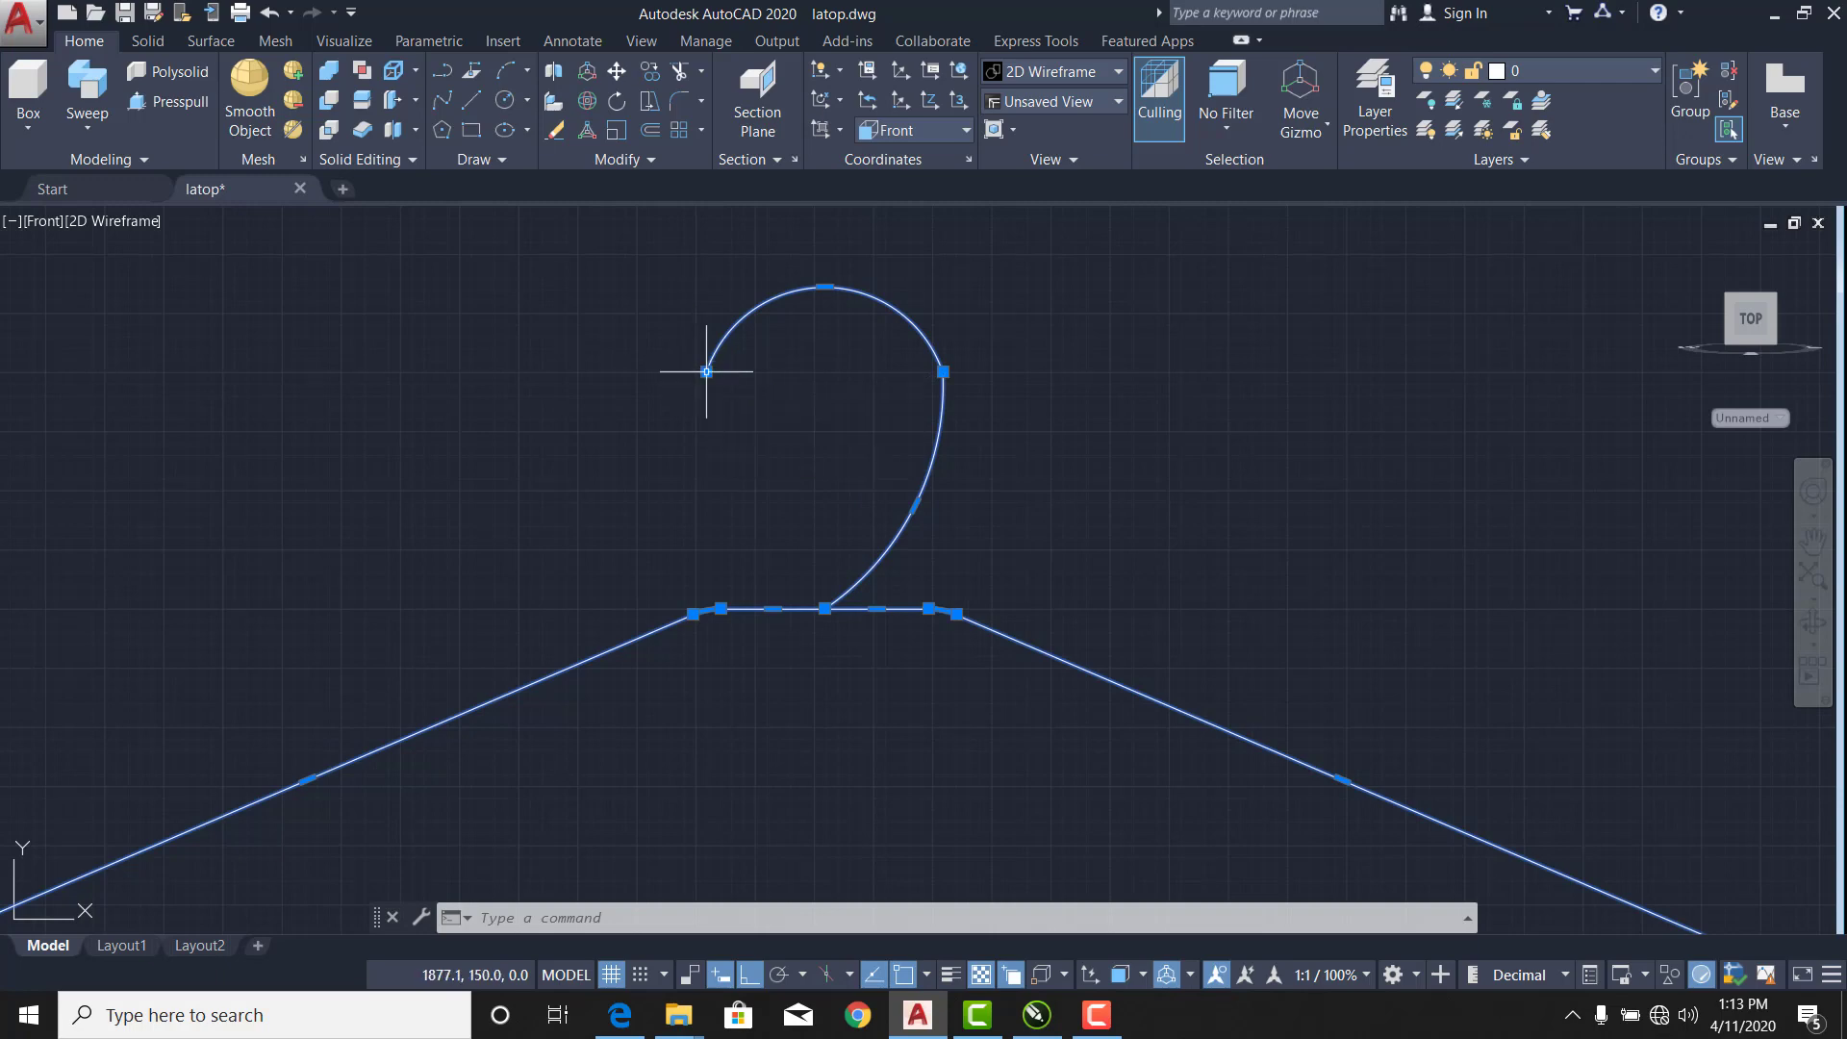
{"action": "mouse_move", "coordinate": [706, 371]}
{"action": "left_click", "coordinate": [807, 458]}
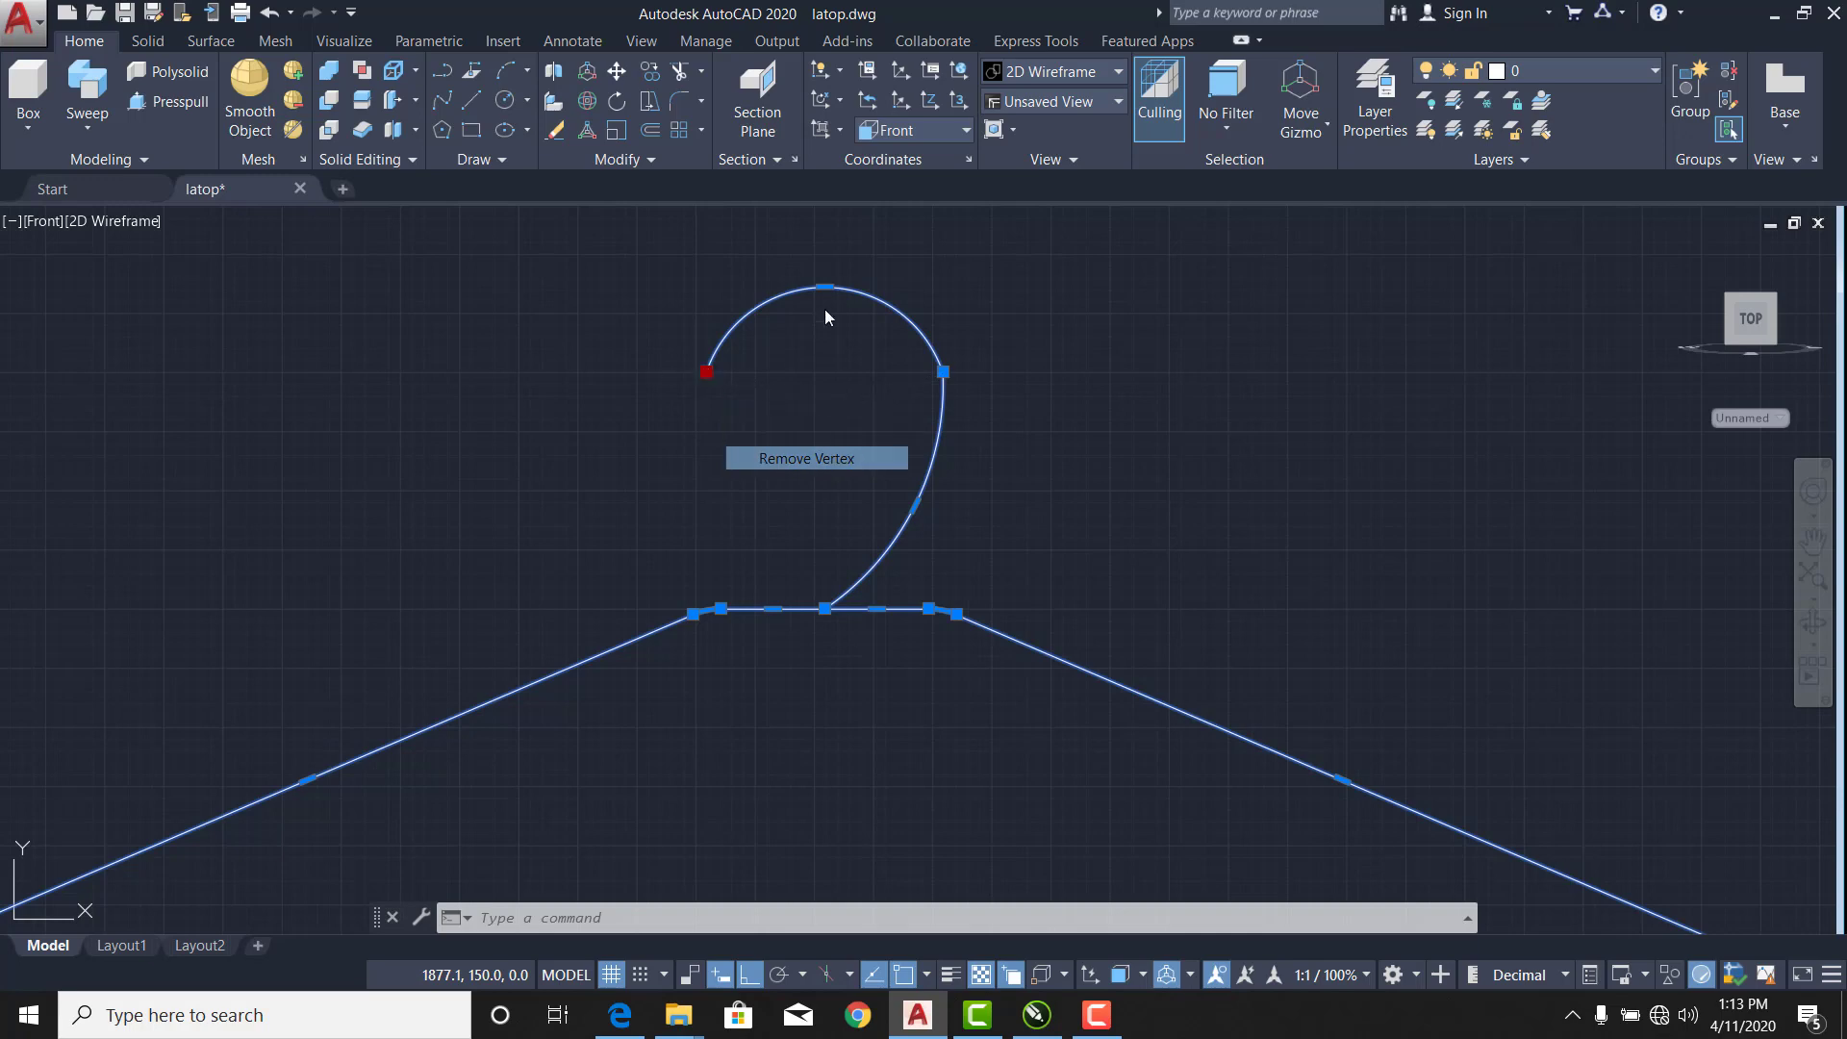
{"action": "mouse_move", "coordinate": [943, 372]}
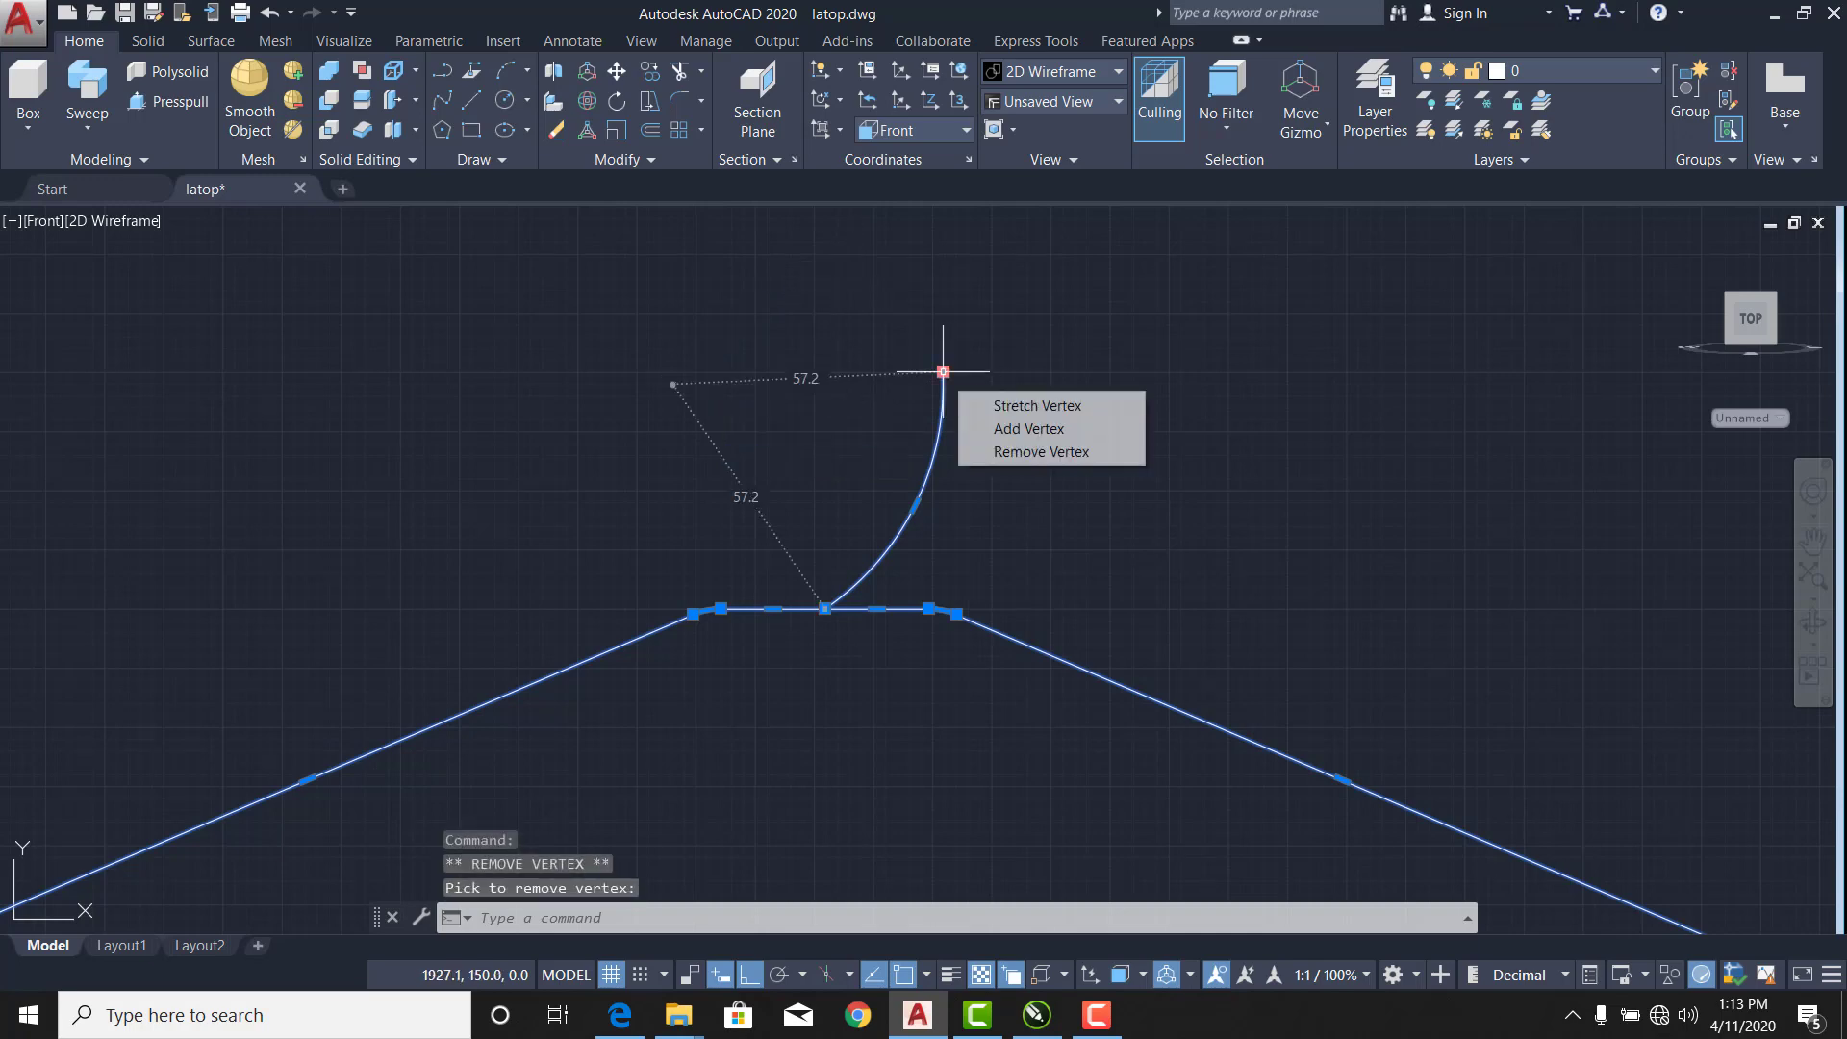
{"action": "left_click", "coordinate": [983, 451]}
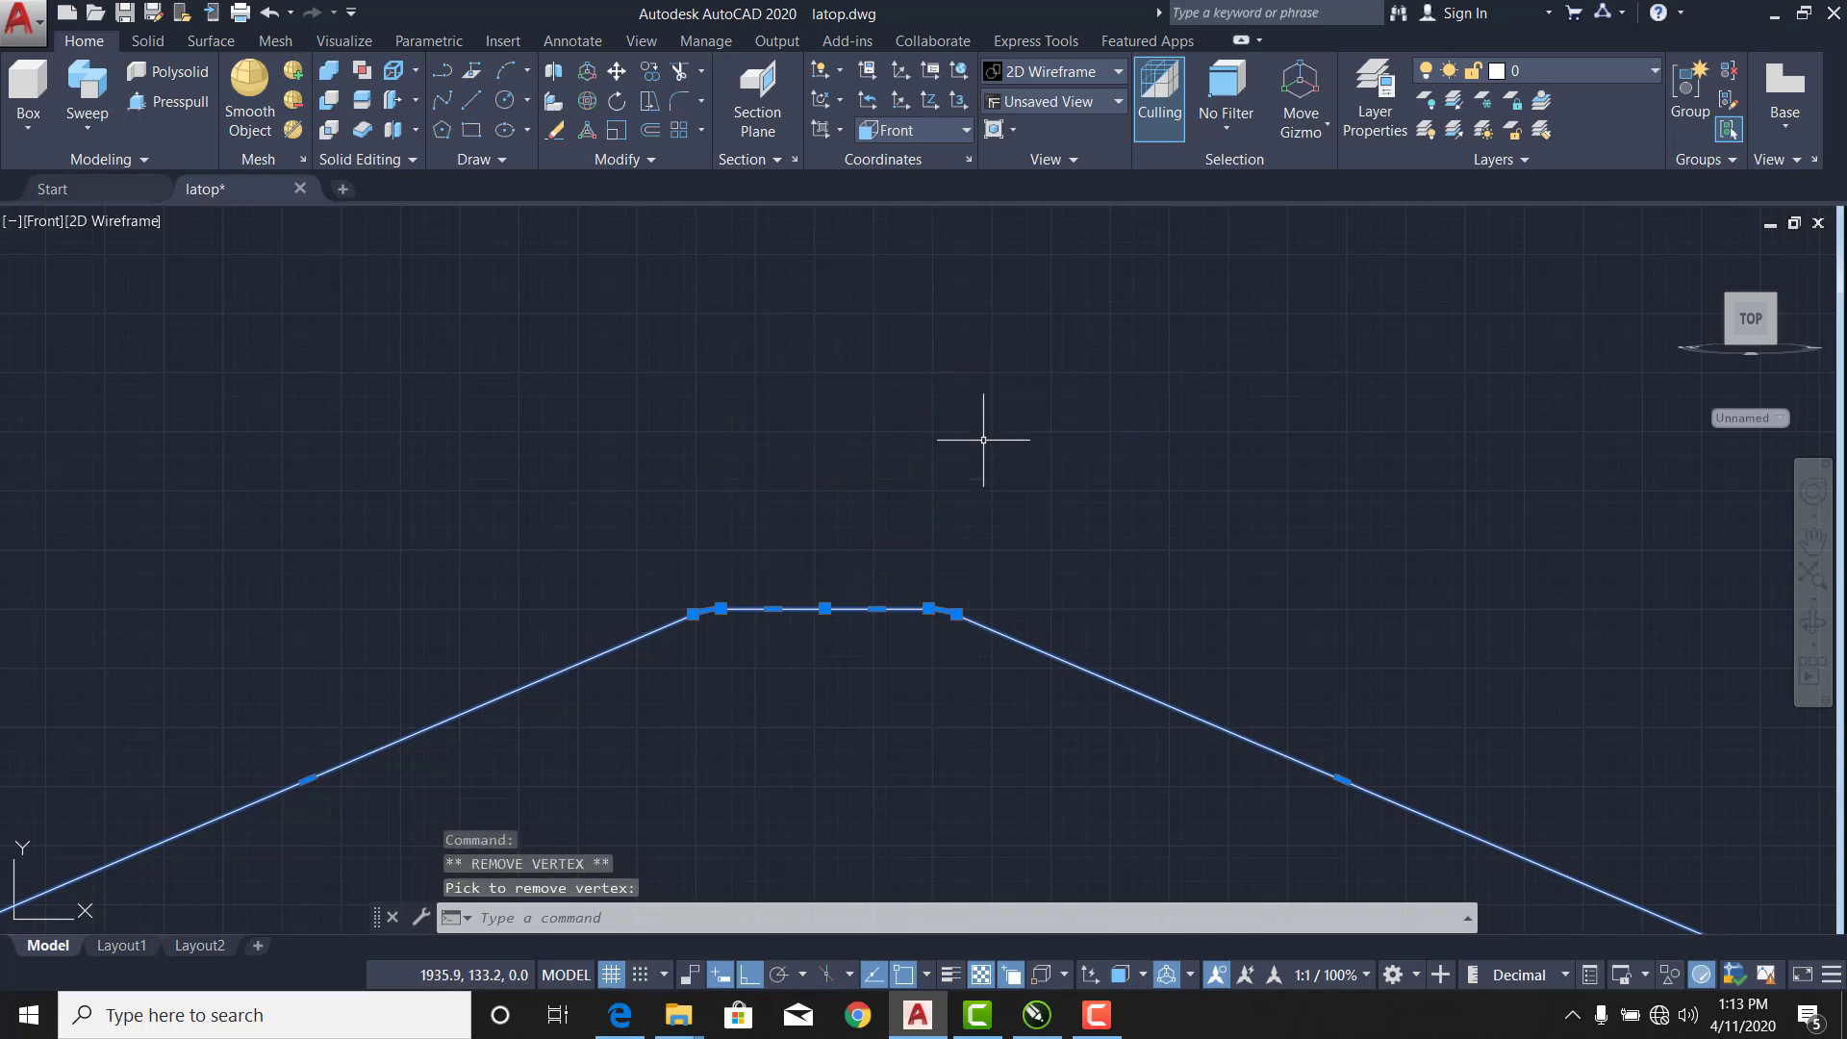
{"action": "key", "text": "Escape"}
Start a new polyline at the middle of the hanger's top edge and draw a vertical segment 12 units upward.
{"action": "scroll", "coordinate": [747, 597], "scroll_direction": "down", "scroll_amount": 4}
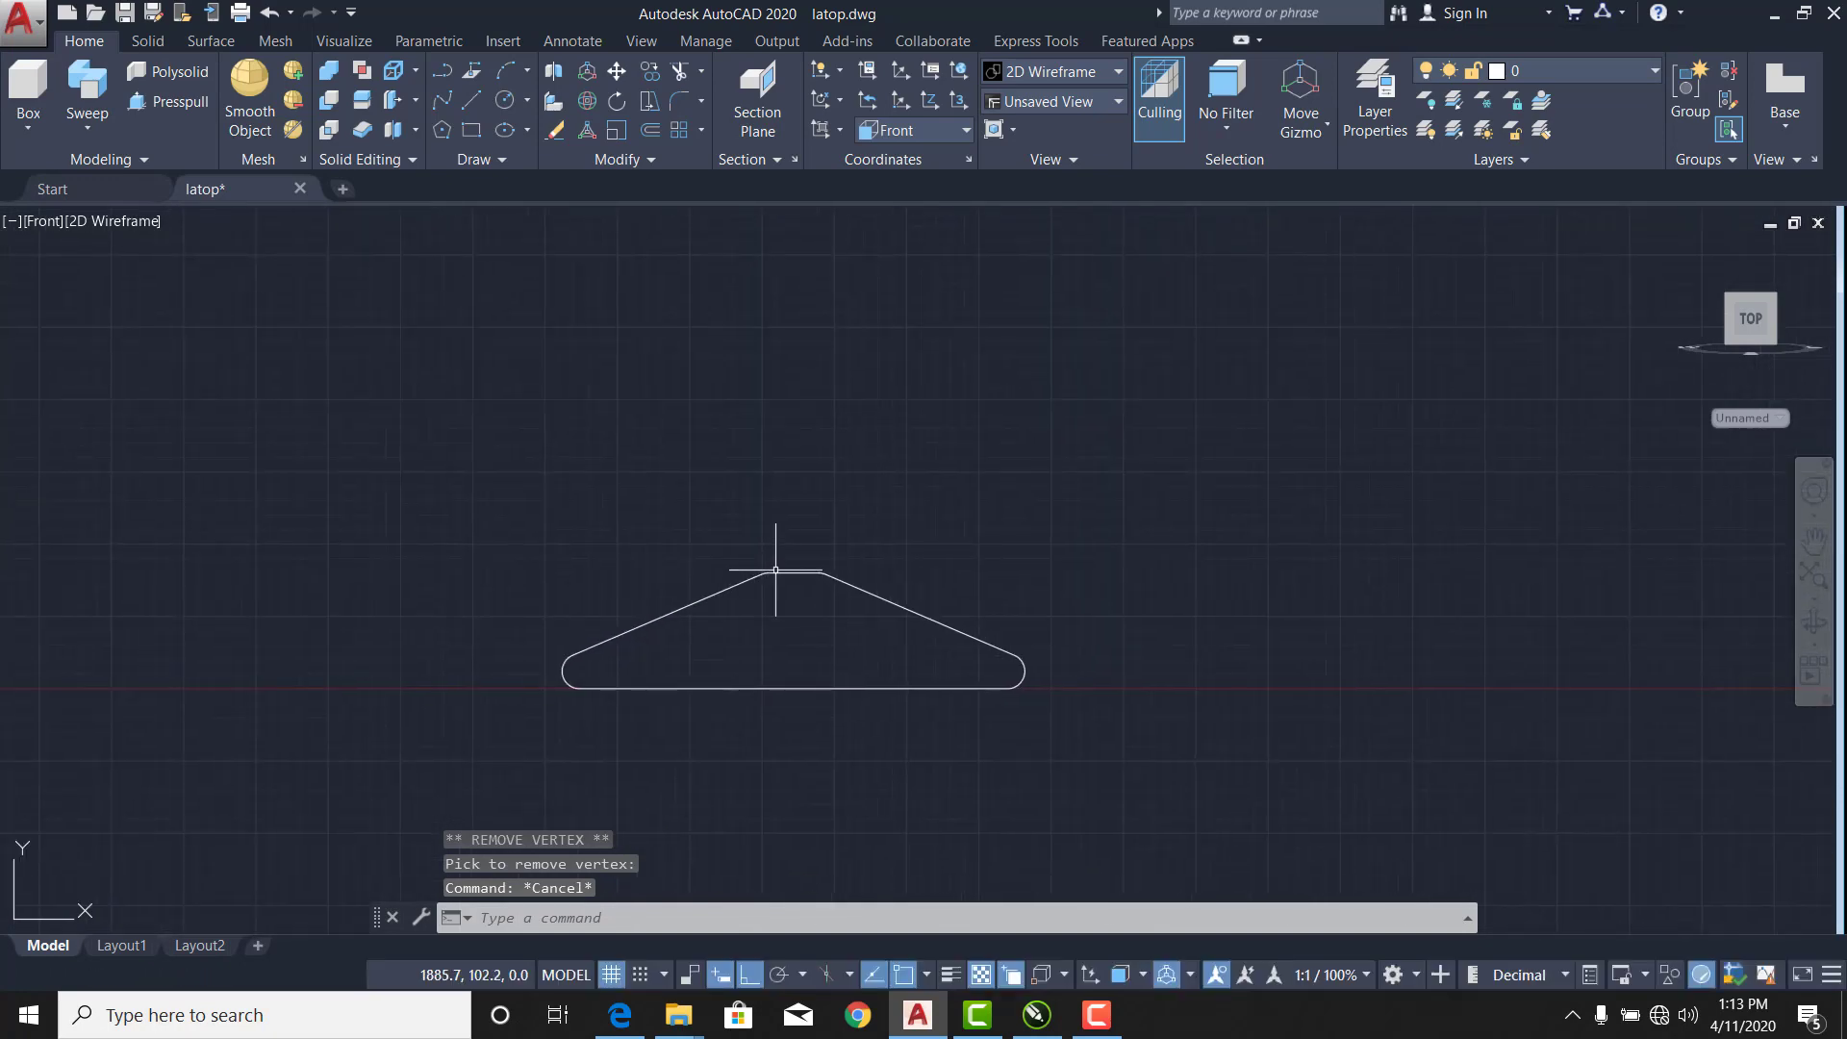
{"action": "scroll", "coordinate": [785, 548], "scroll_direction": "up", "scroll_amount": 4}
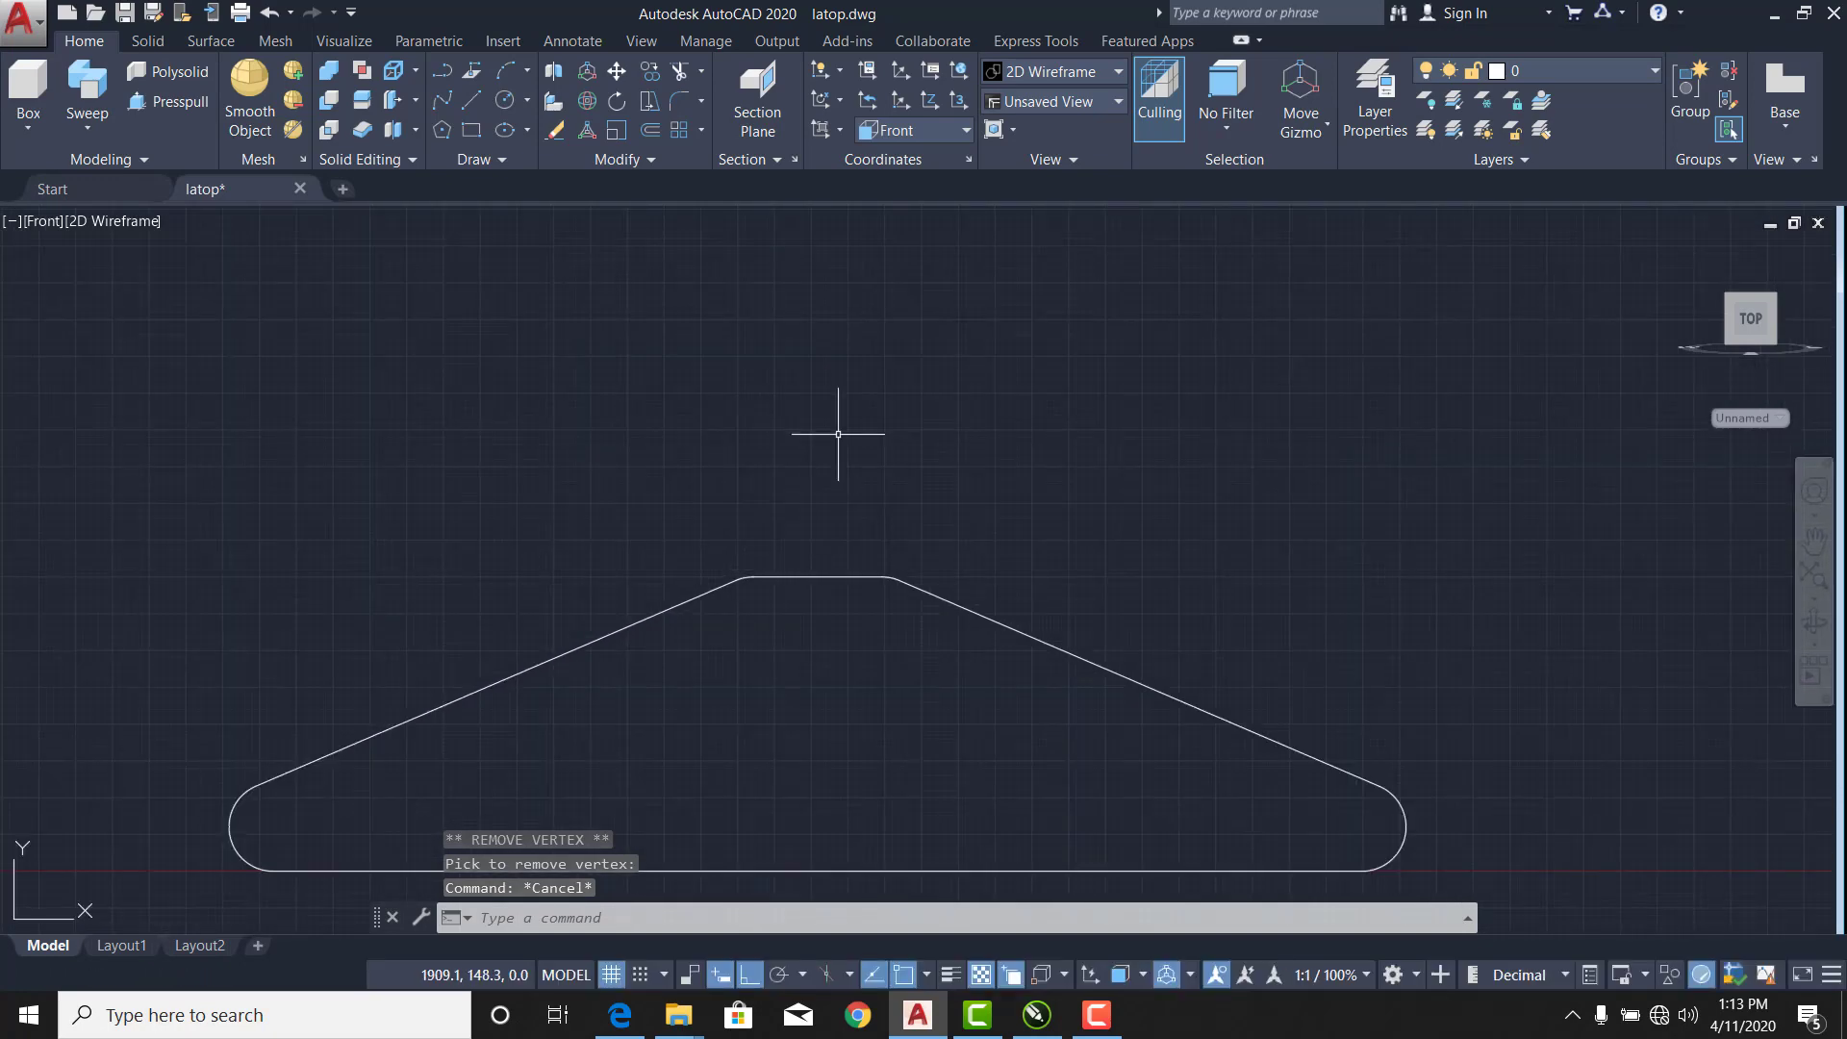
{"action": "scroll", "coordinate": [873, 368], "scroll_direction": "up", "scroll_amount": 2}
{"action": "scroll", "coordinate": [413, 367], "scroll_direction": "down", "scroll_amount": 4}
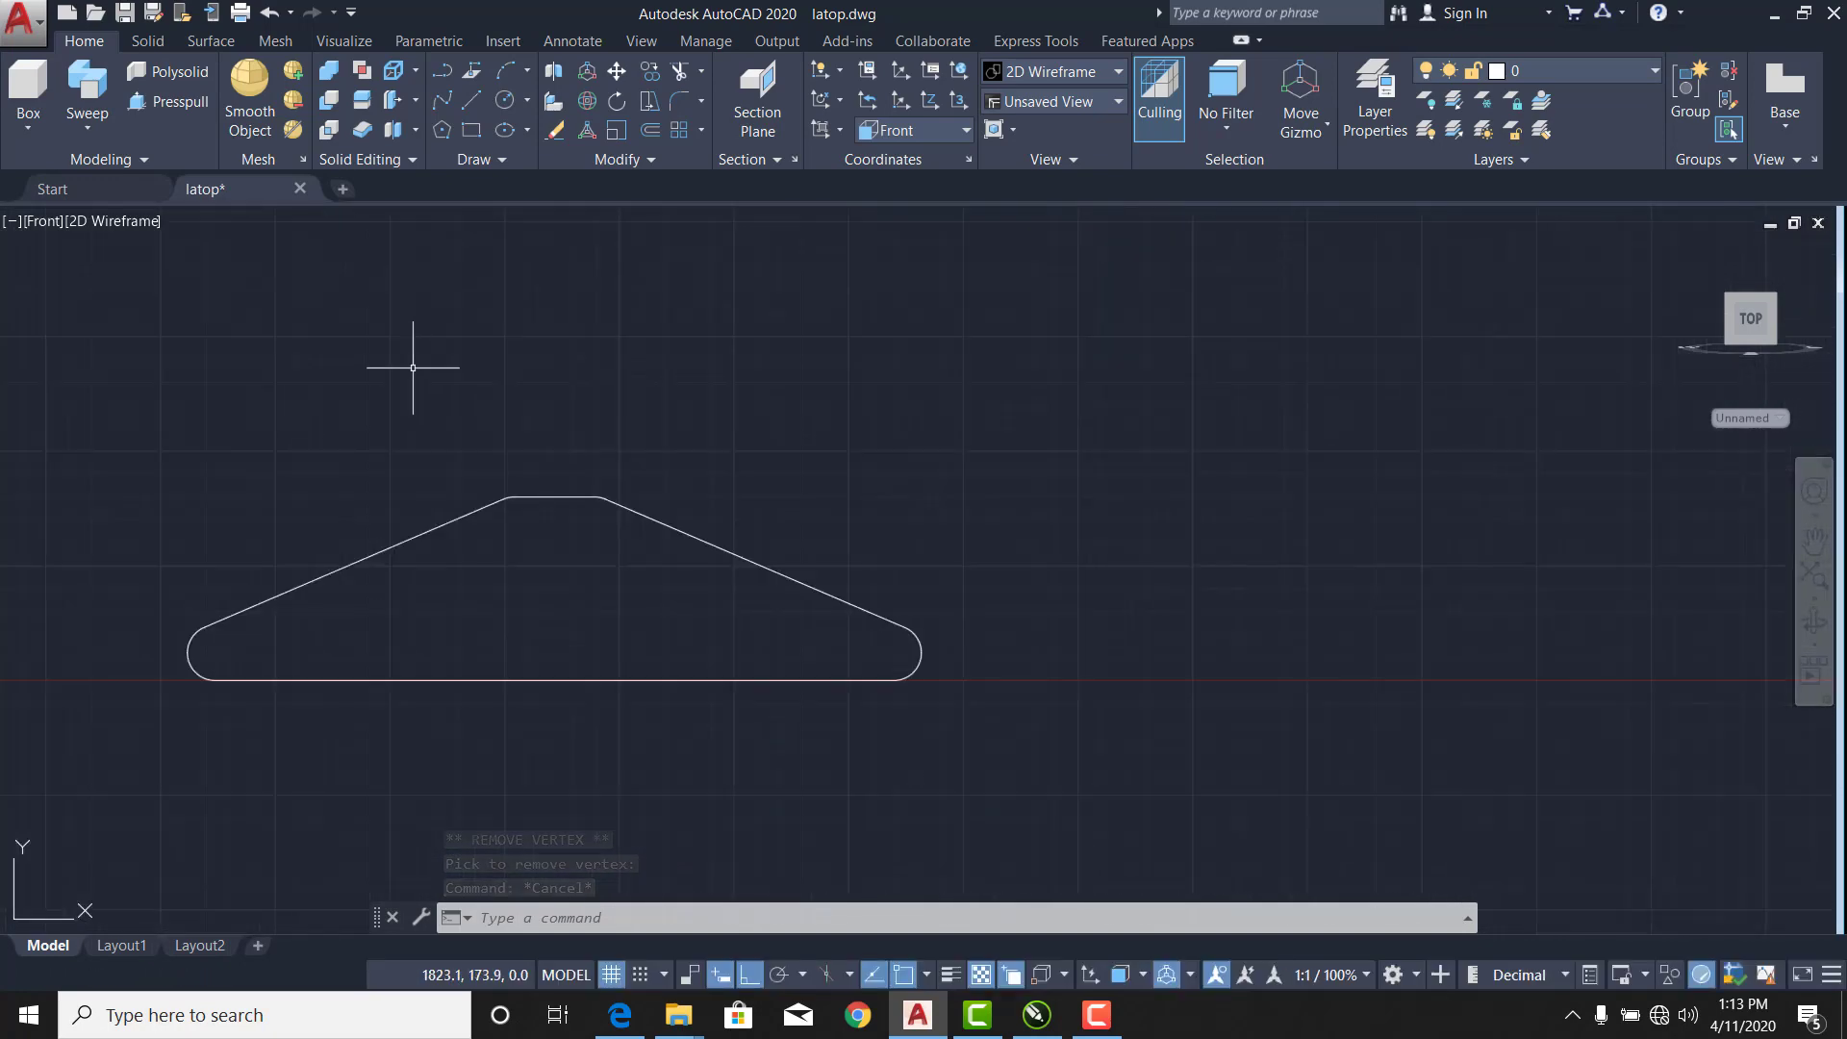
{"action": "middle_click_drag", "start_coordinate": [414, 371], "coordinate": [576, 416]}
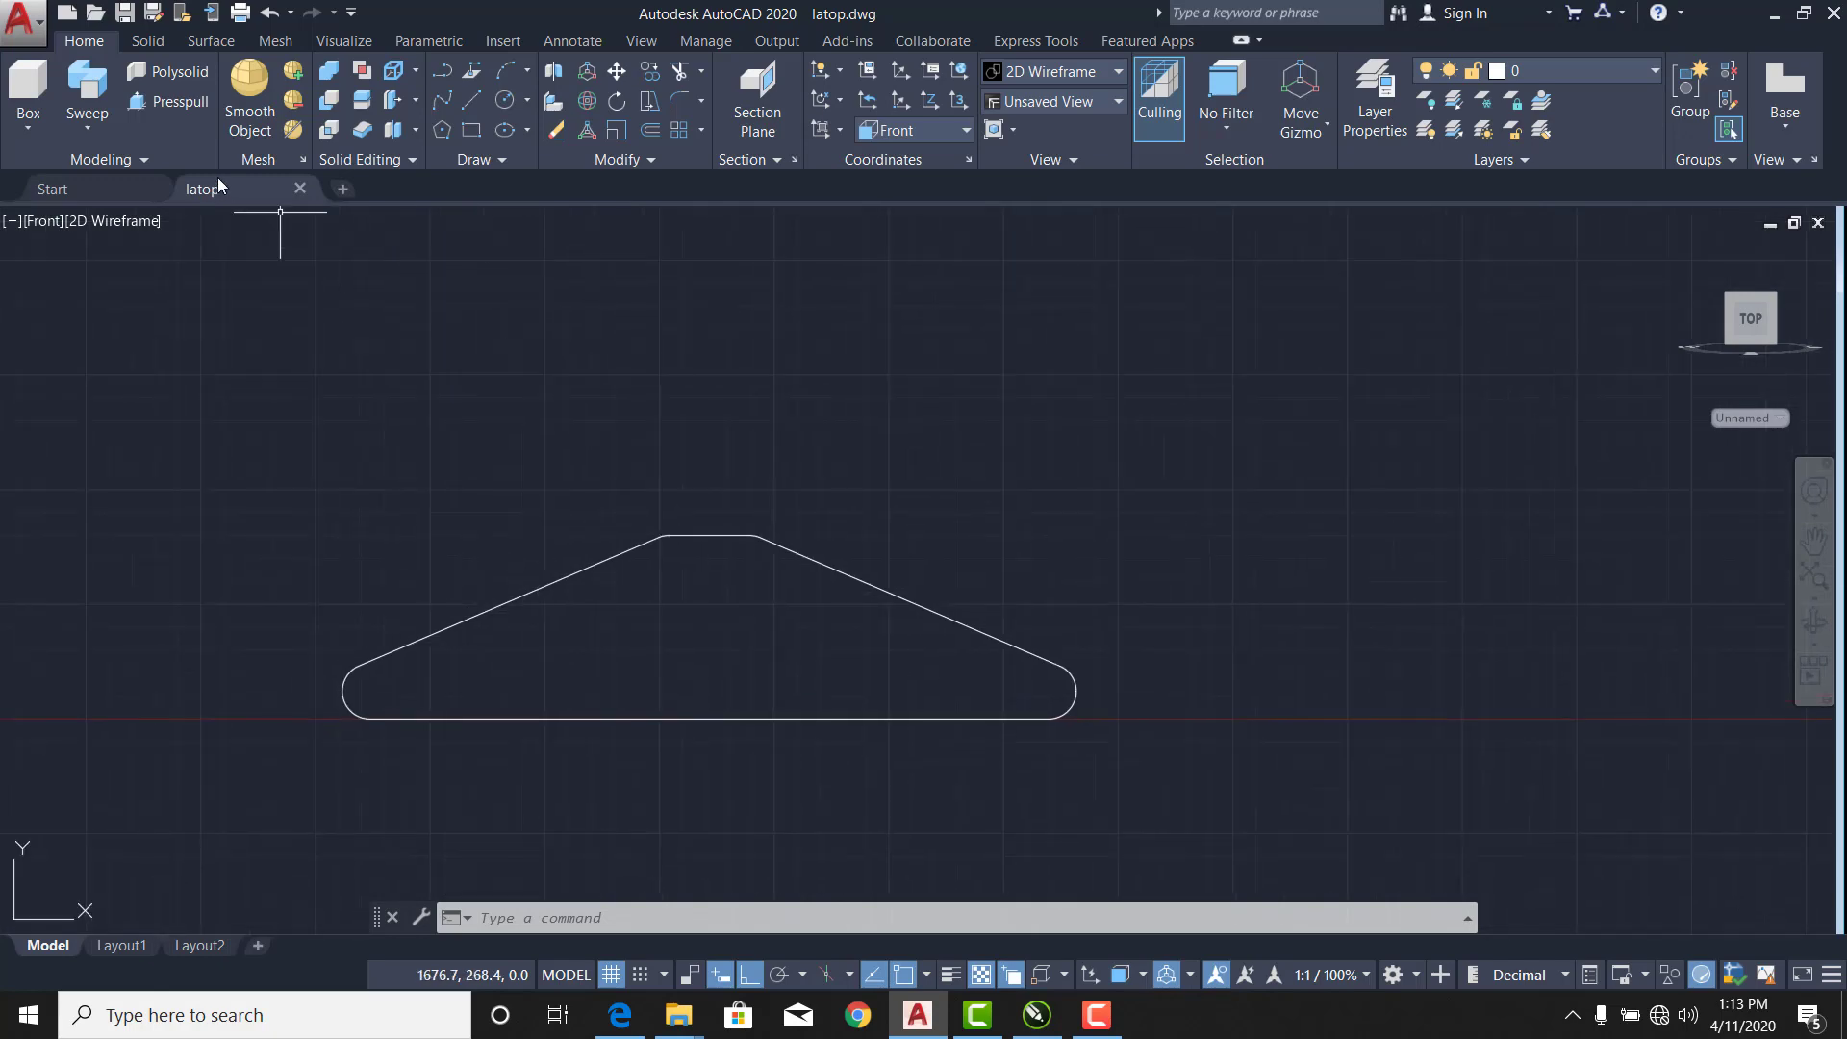
{"action": "left_click", "coordinate": [442, 70]}
{"action": "scroll", "coordinate": [661, 389], "scroll_direction": "up", "scroll_amount": 2}
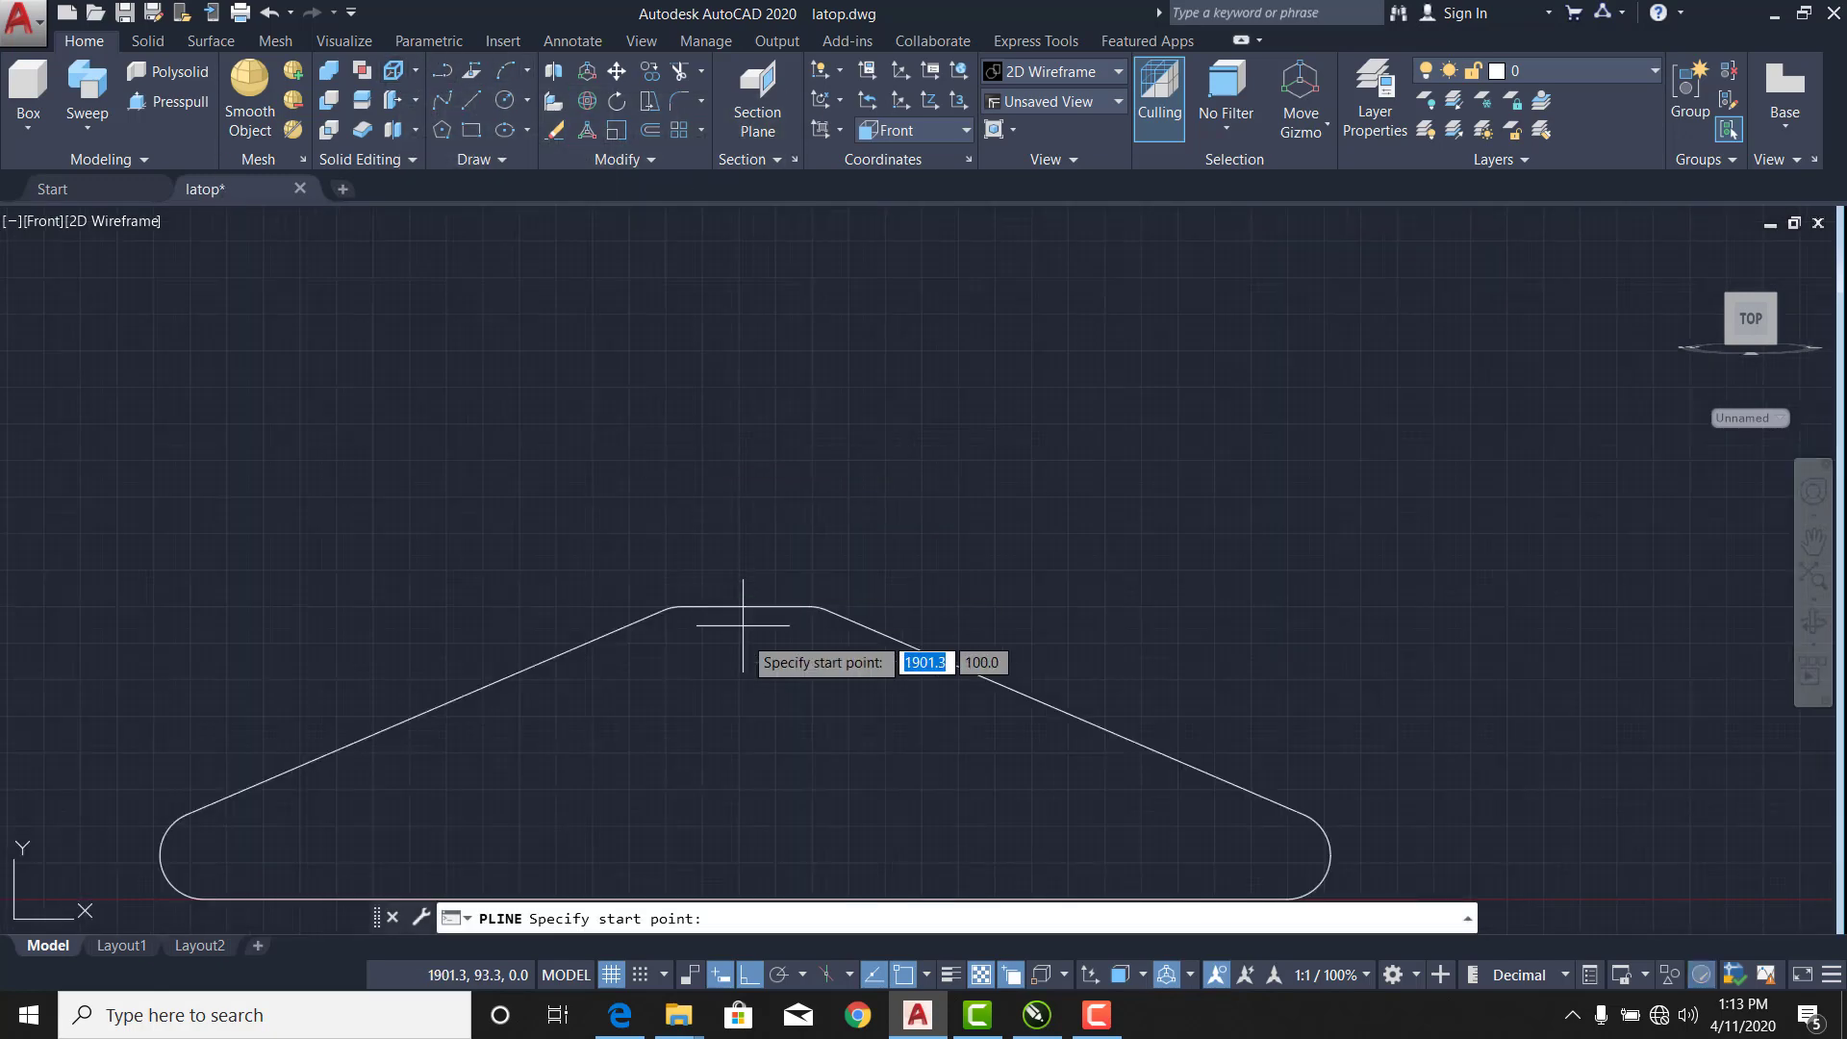
{"action": "left_click", "coordinate": [747, 606]}
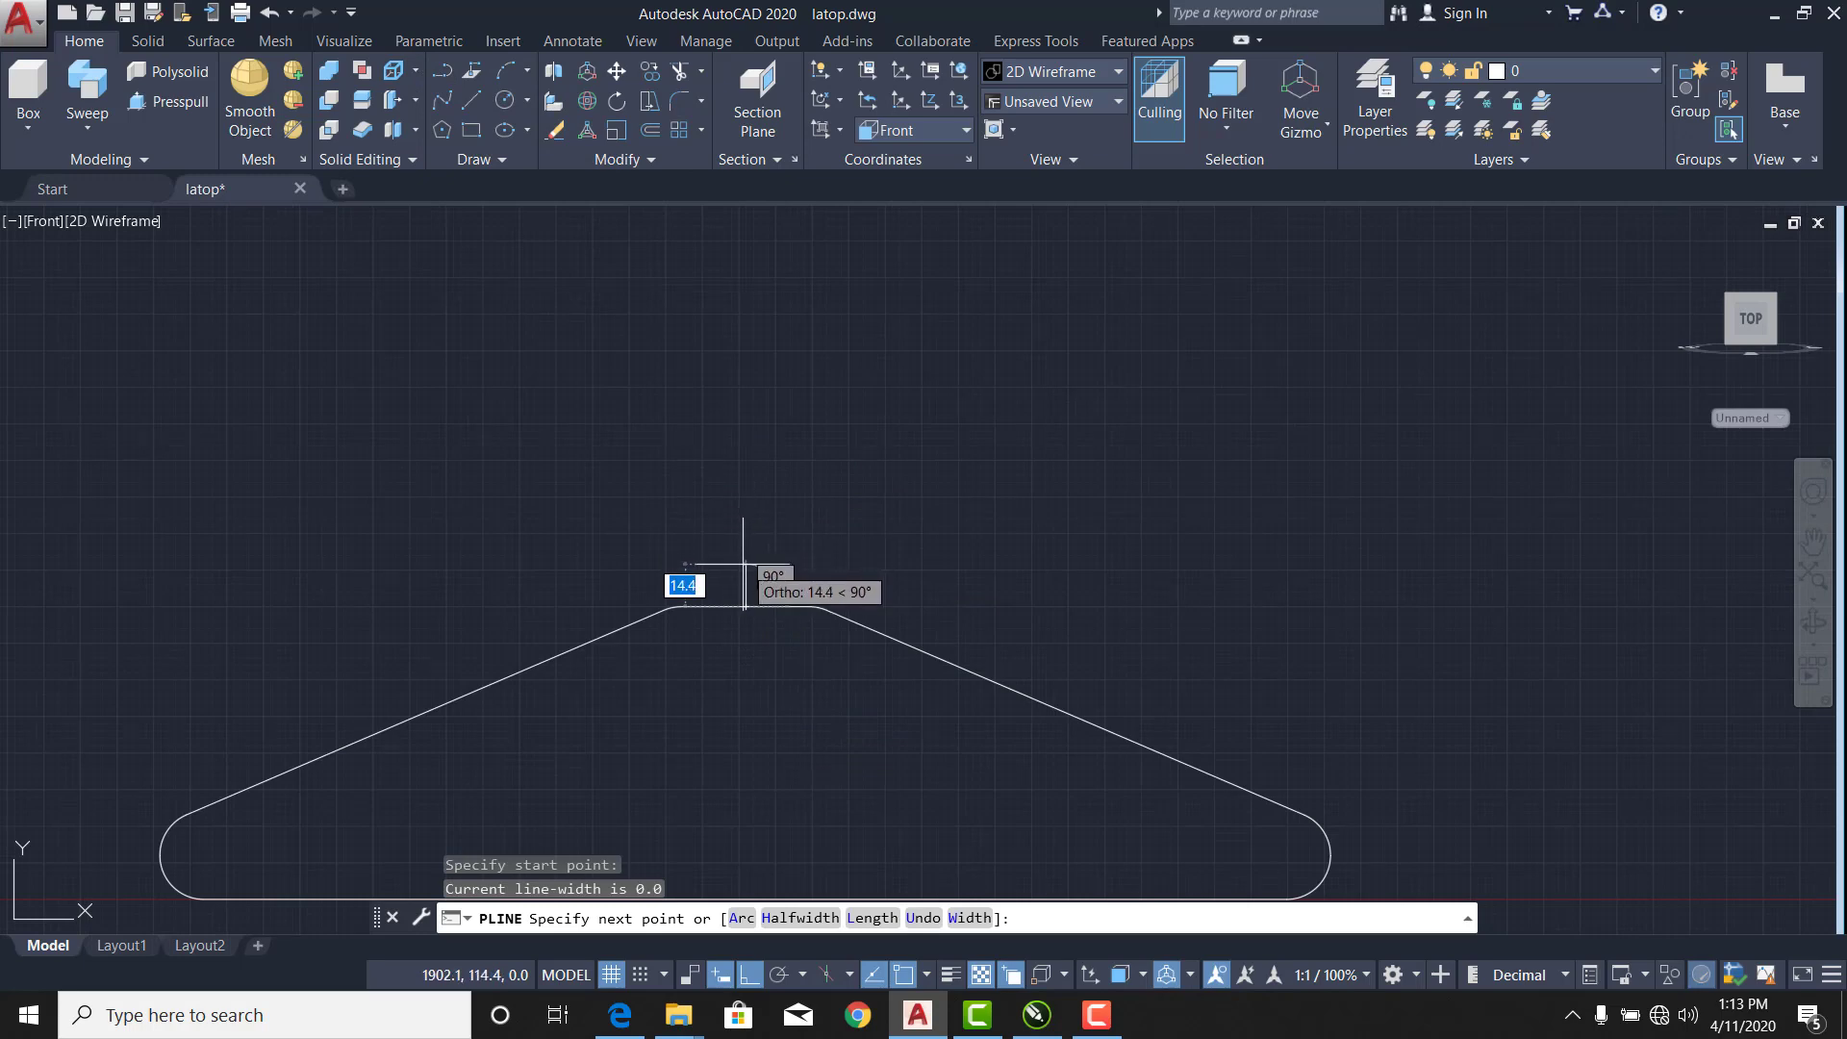
{"action": "type", "text": "12"}
{"action": "key", "text": "Return"}
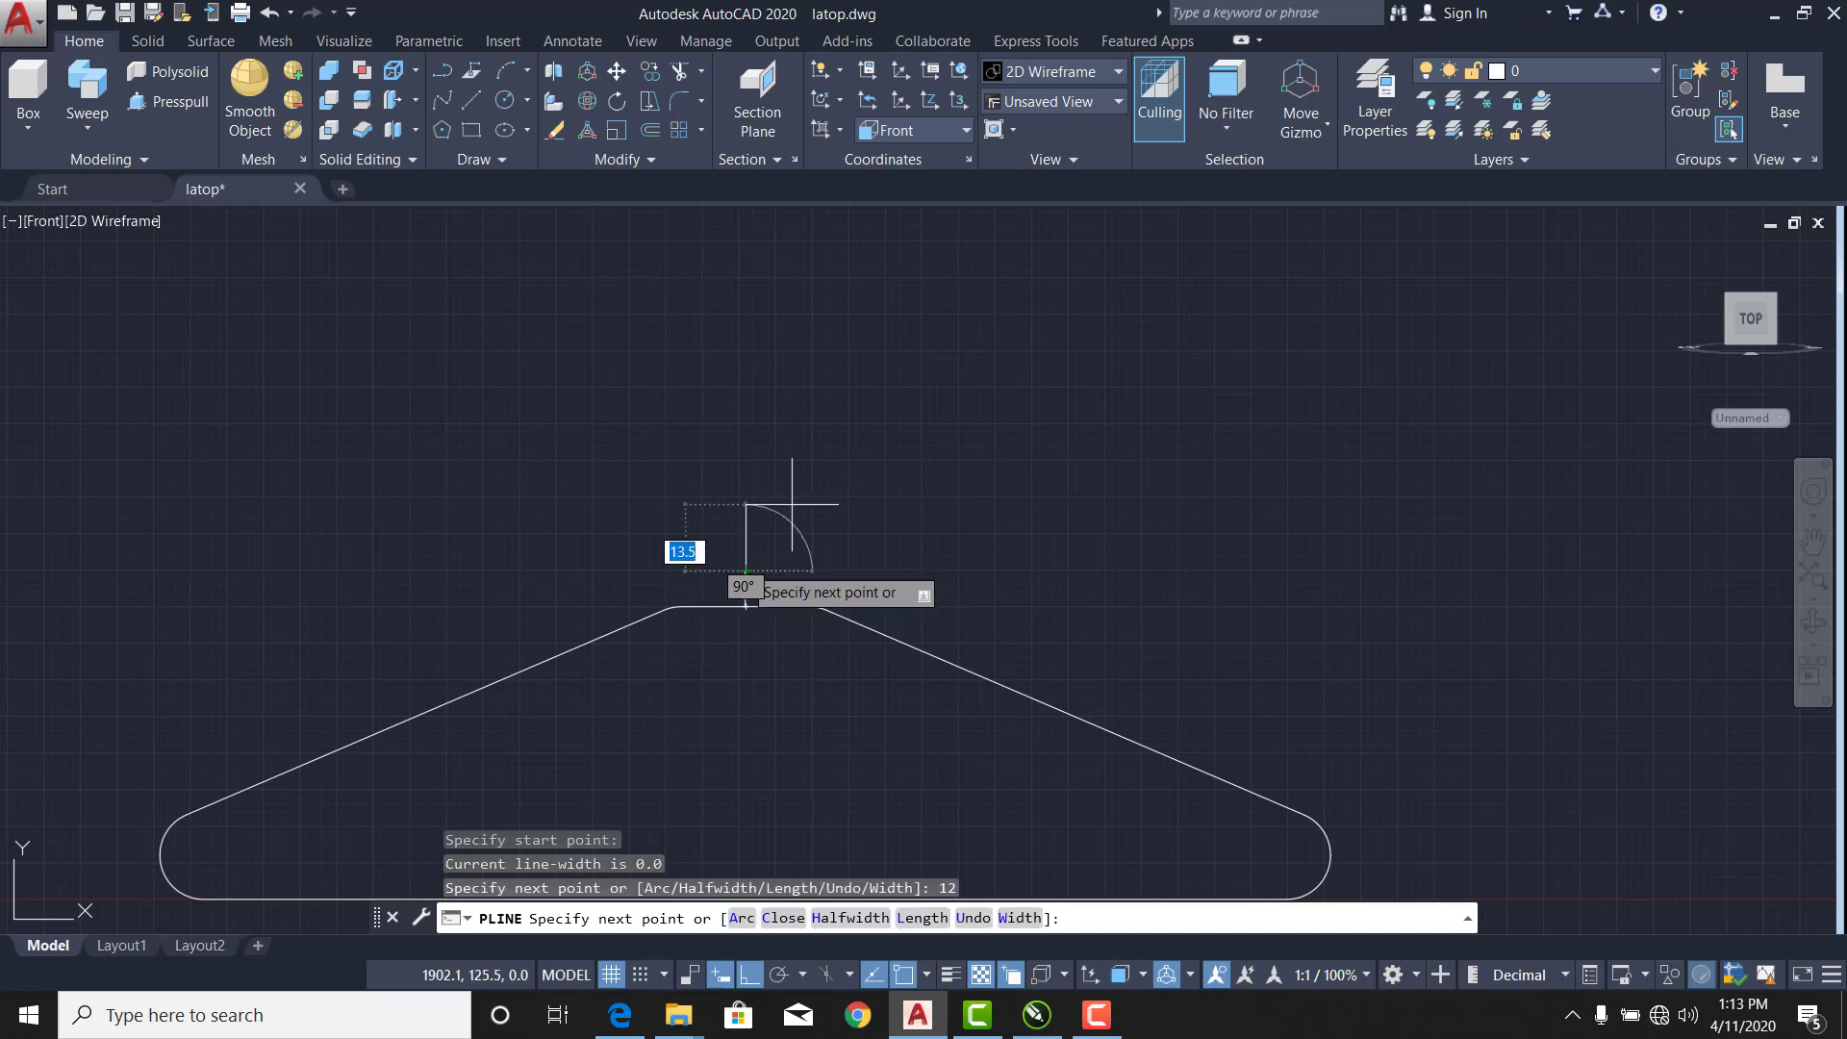
With object snap off, extend the polyline with a freehand segment sloping up and right, then an orthogonal segment to the left at about Y 138.
{"action": "scroll", "coordinate": [745, 491], "scroll_direction": "up", "scroll_amount": 5}
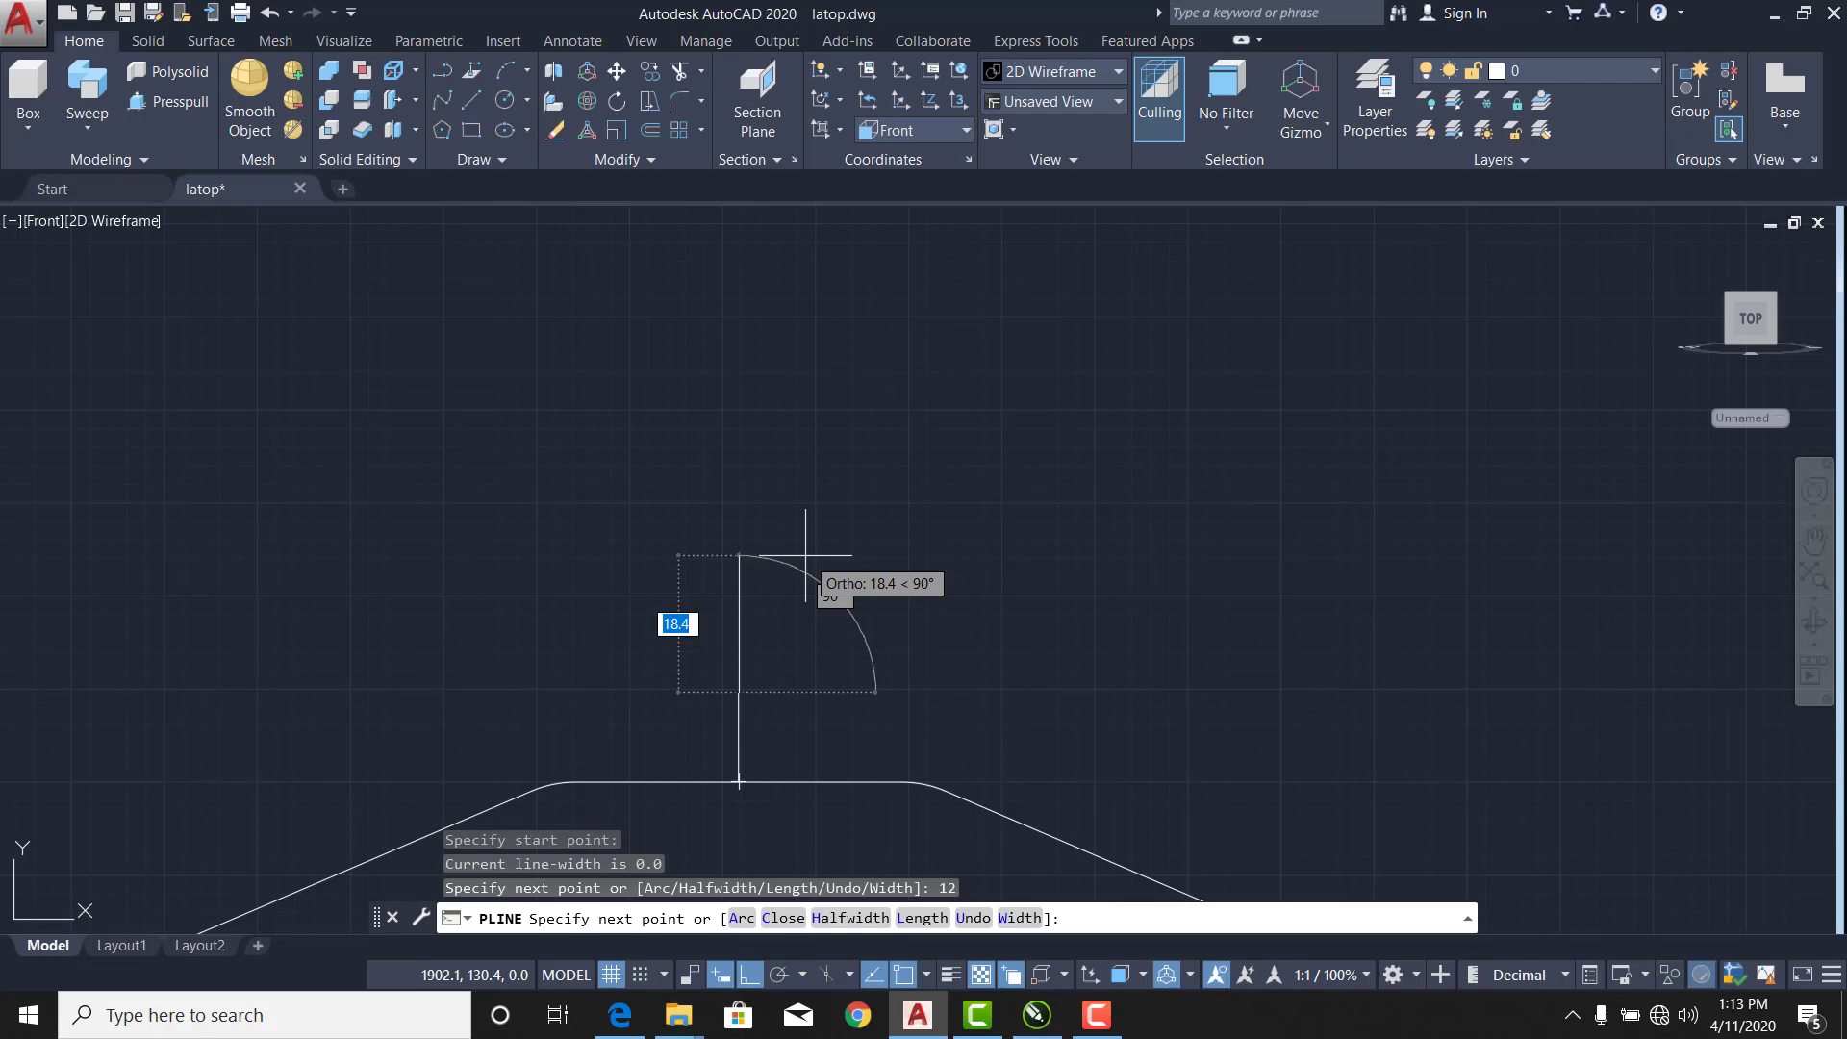
{"action": "key", "text": "F3"}
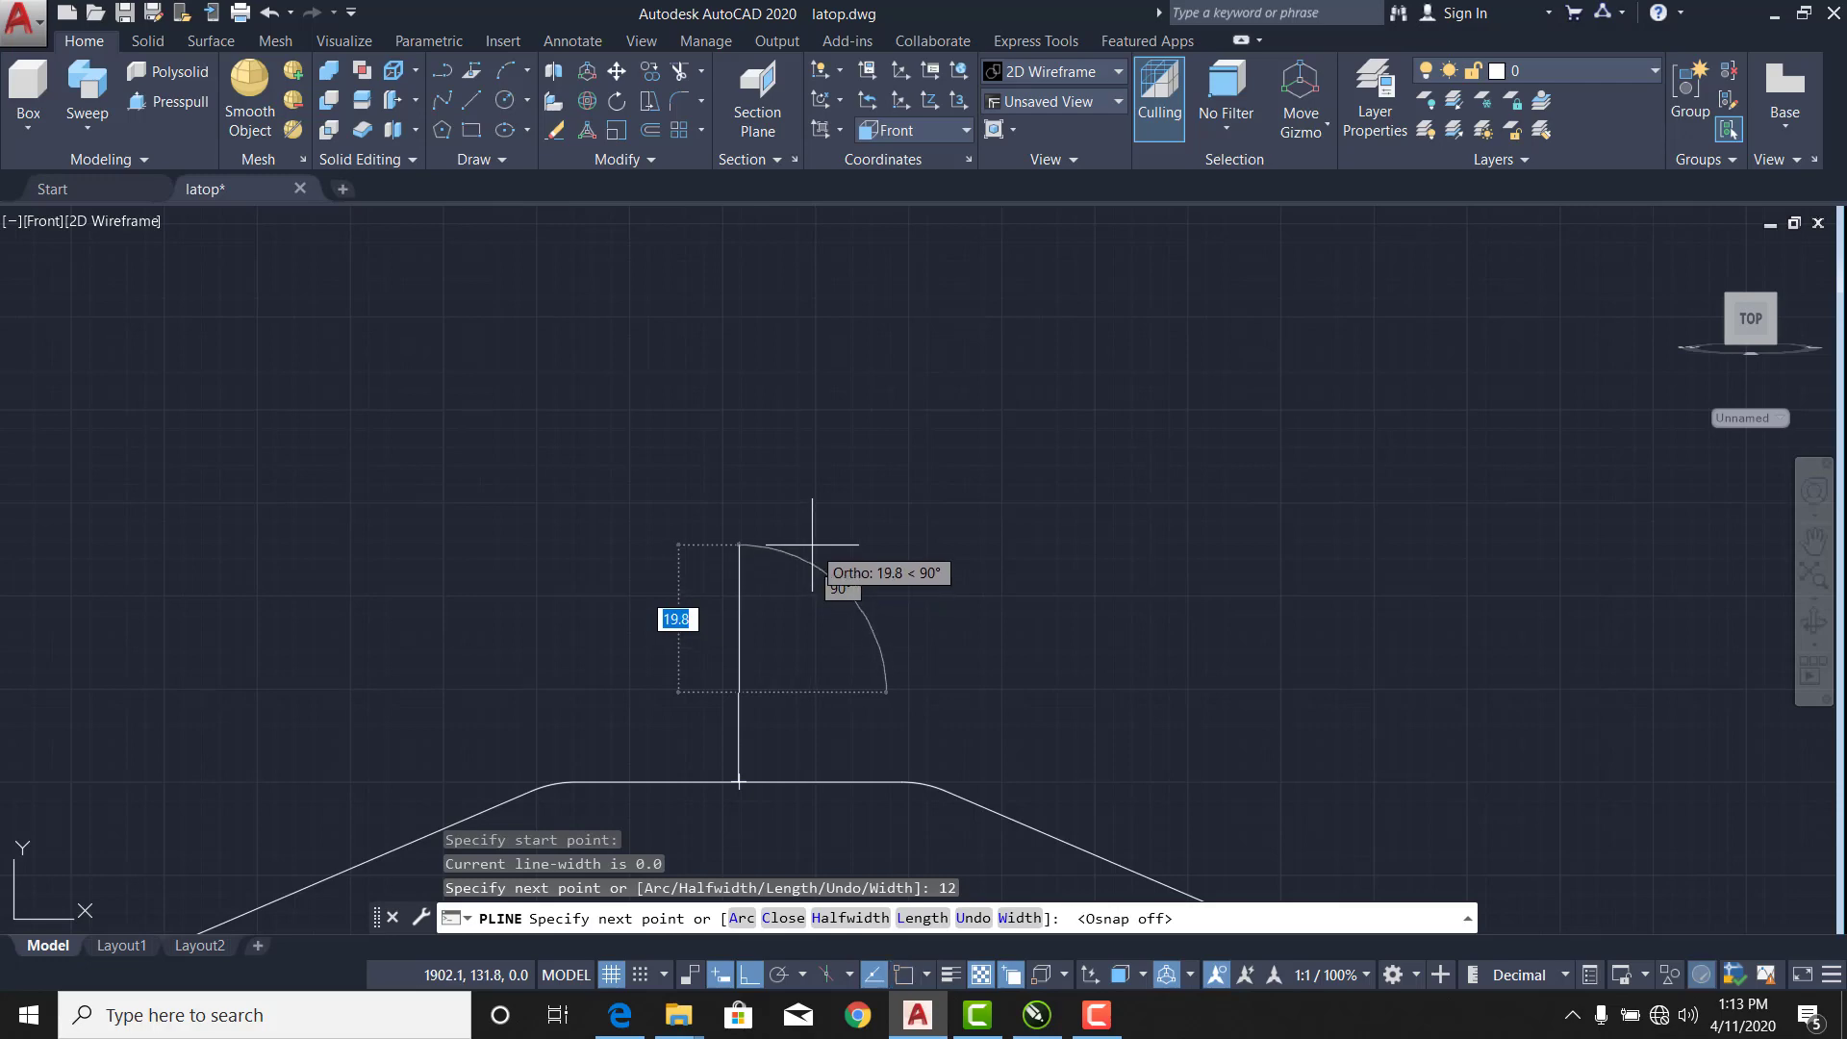
{"action": "key", "text": "F8"}
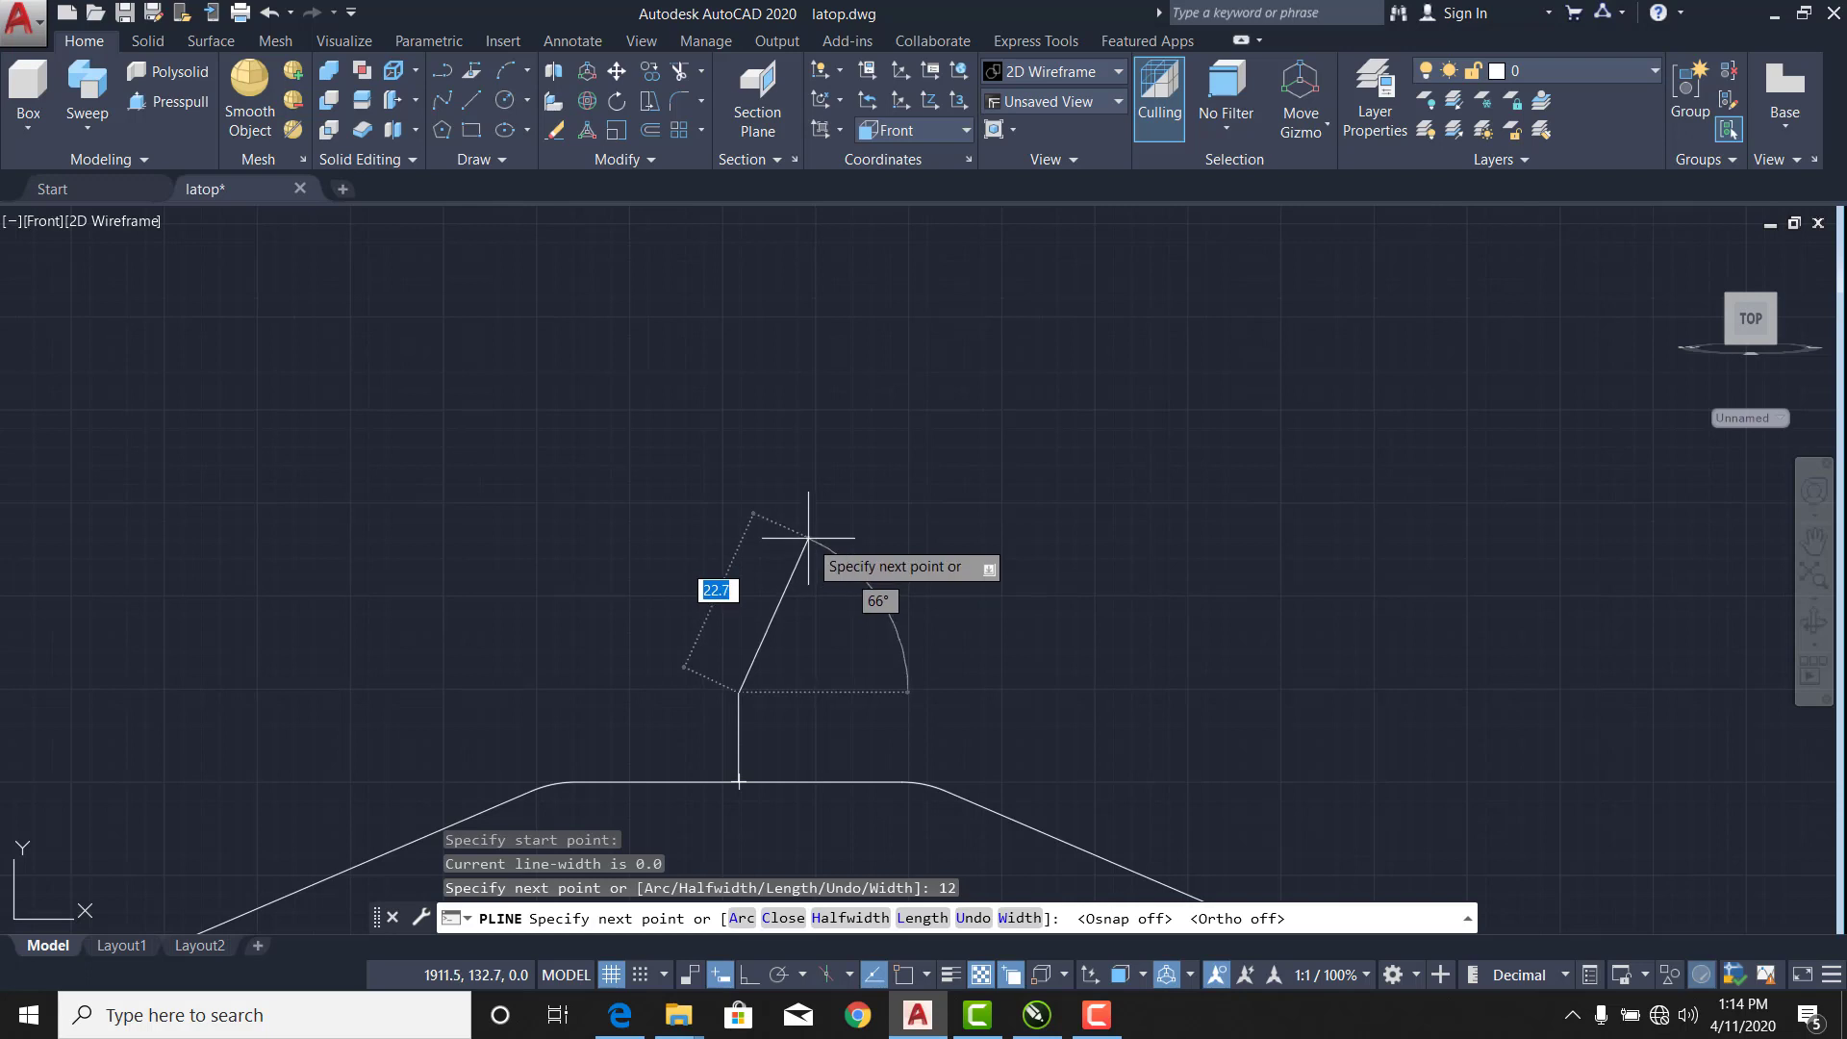
{"action": "left_click", "coordinate": [820, 498]}
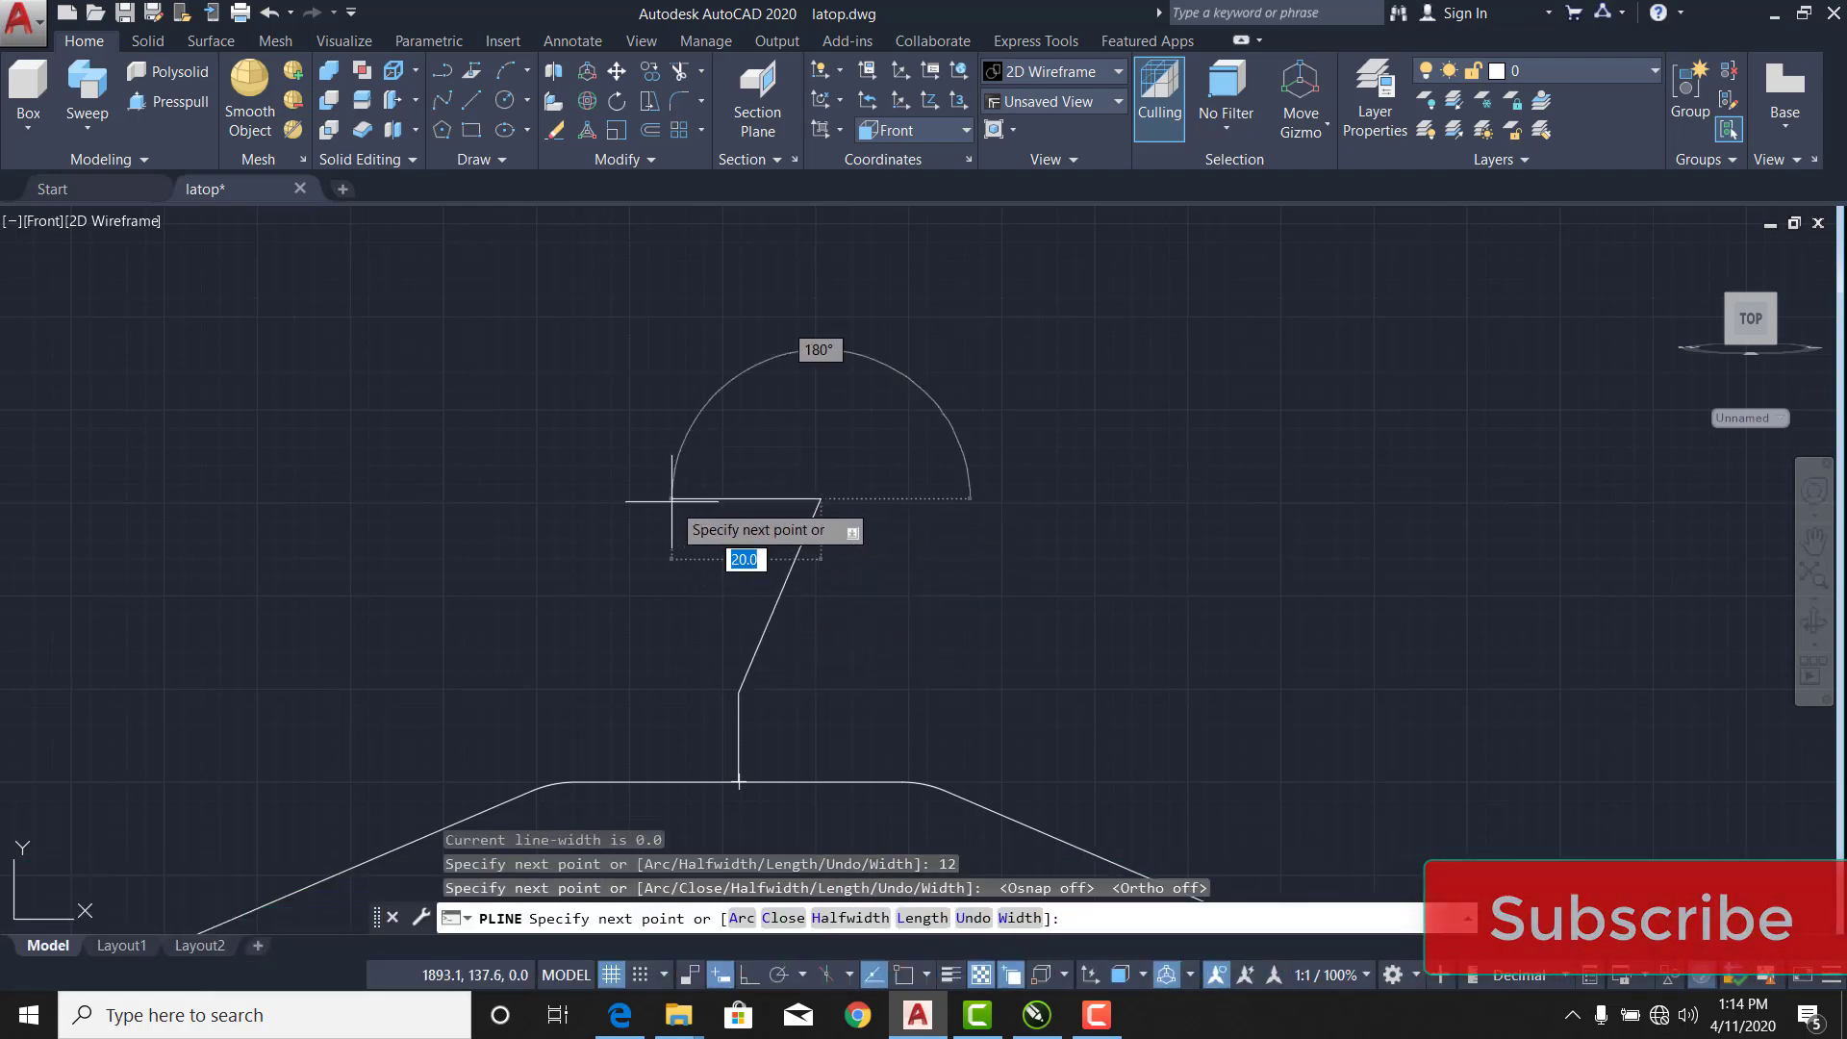
{"action": "key", "text": "F8"}
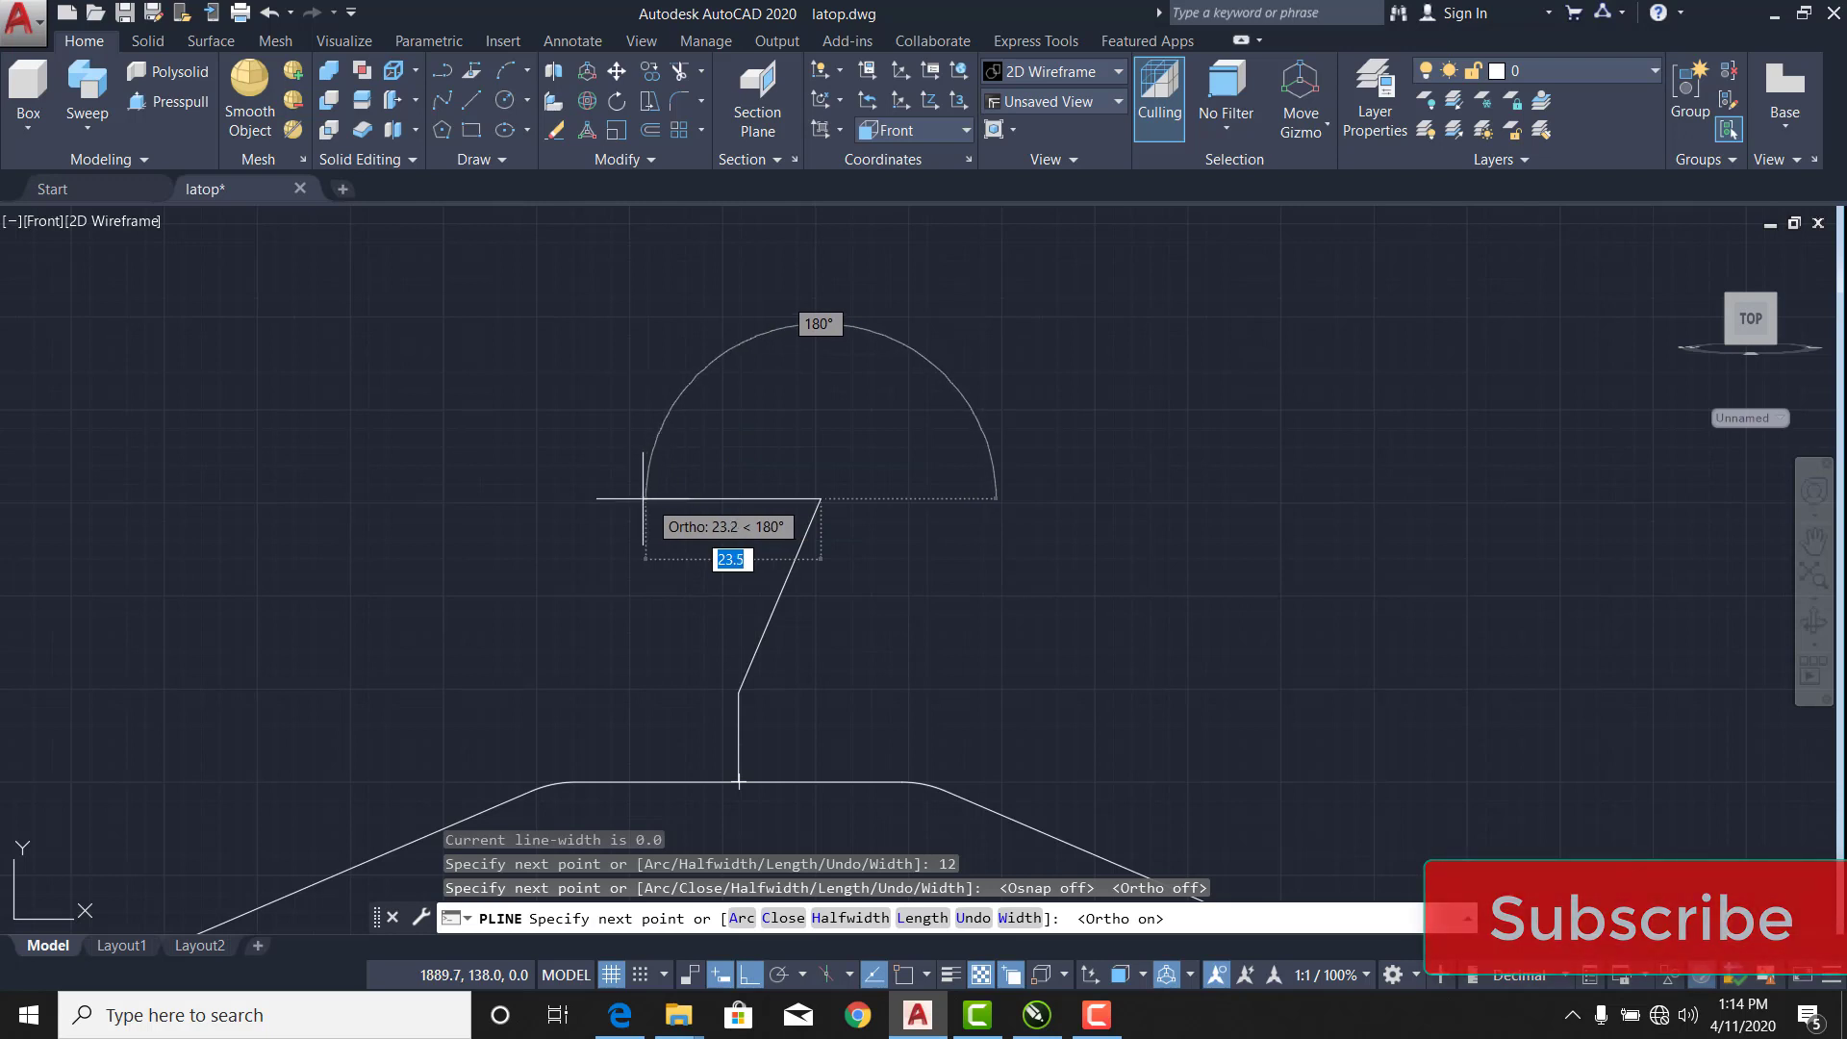
{"action": "right_click", "coordinate": [630, 498]}
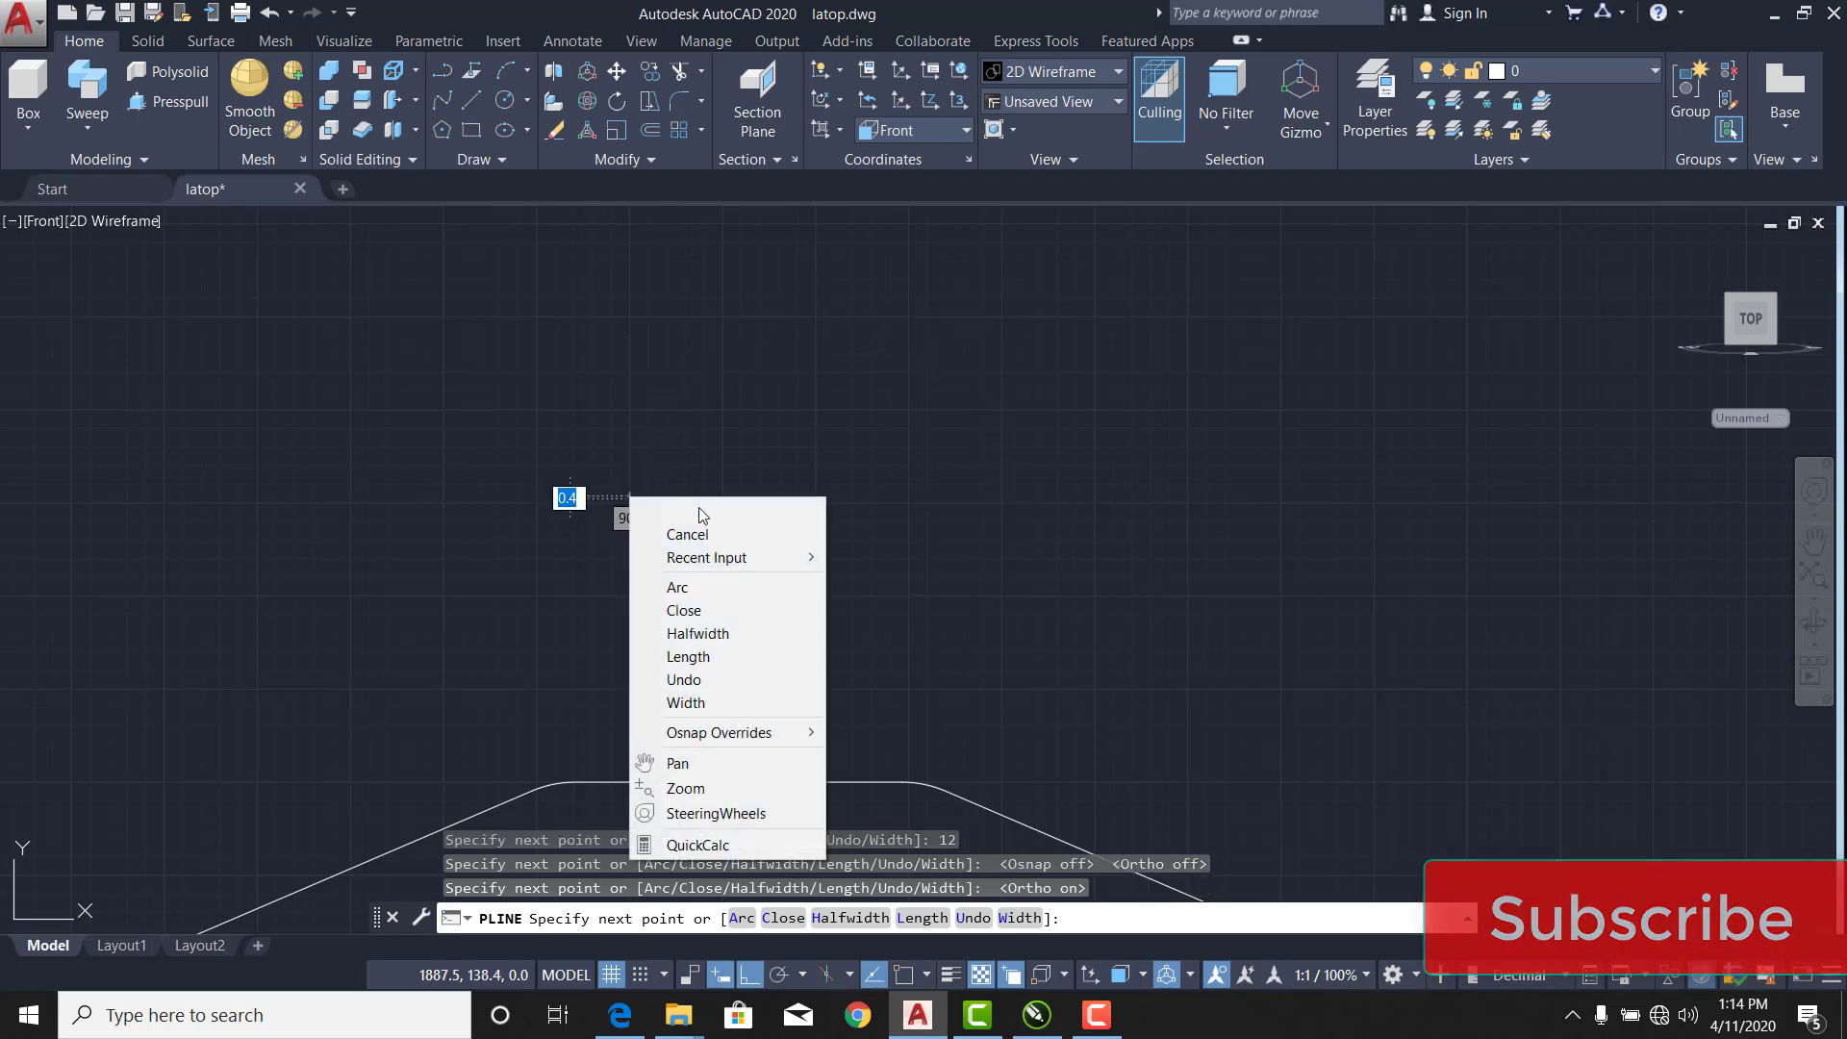
{"action": "left_click", "coordinate": [686, 510]}
Finish the hook polyline and convert its horizontal top segment into an arc bulging about 18 units upward.
{"action": "left_click", "coordinate": [726, 498]}
{"action": "mouse_move", "coordinate": [725, 498]}
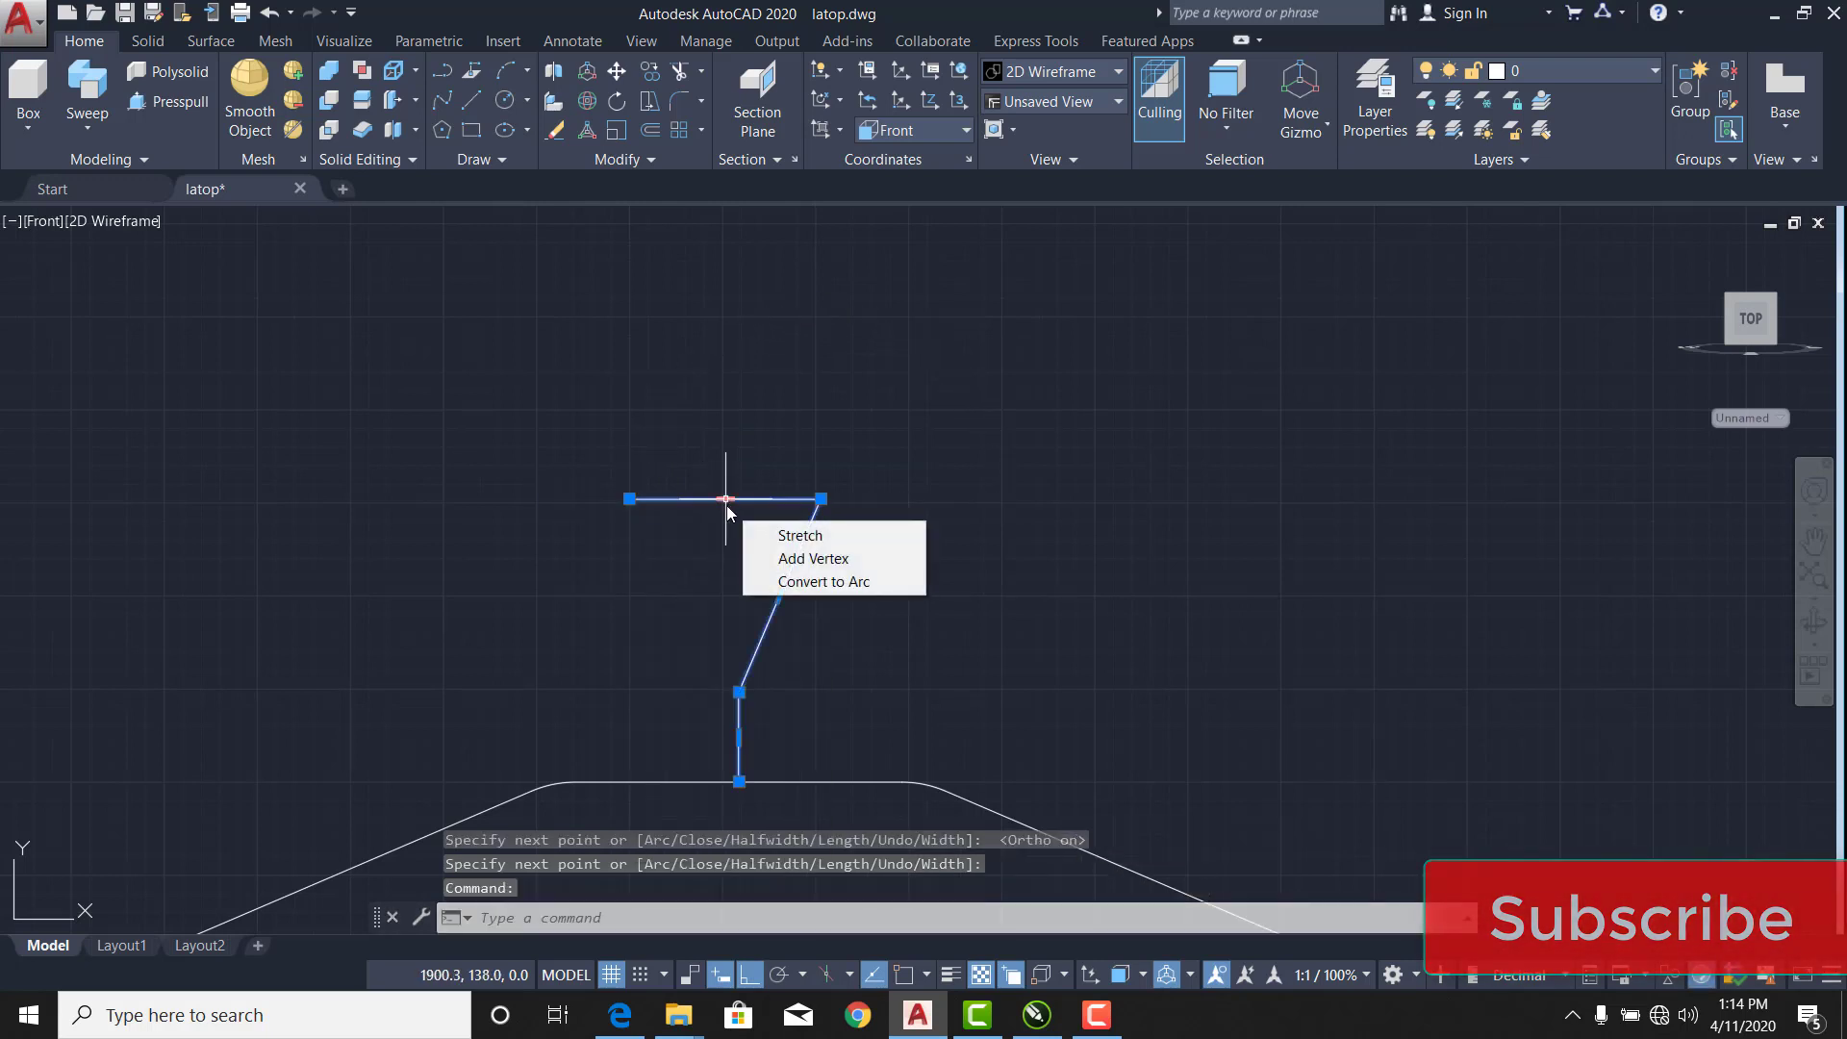
{"action": "left_click", "coordinate": [789, 582]}
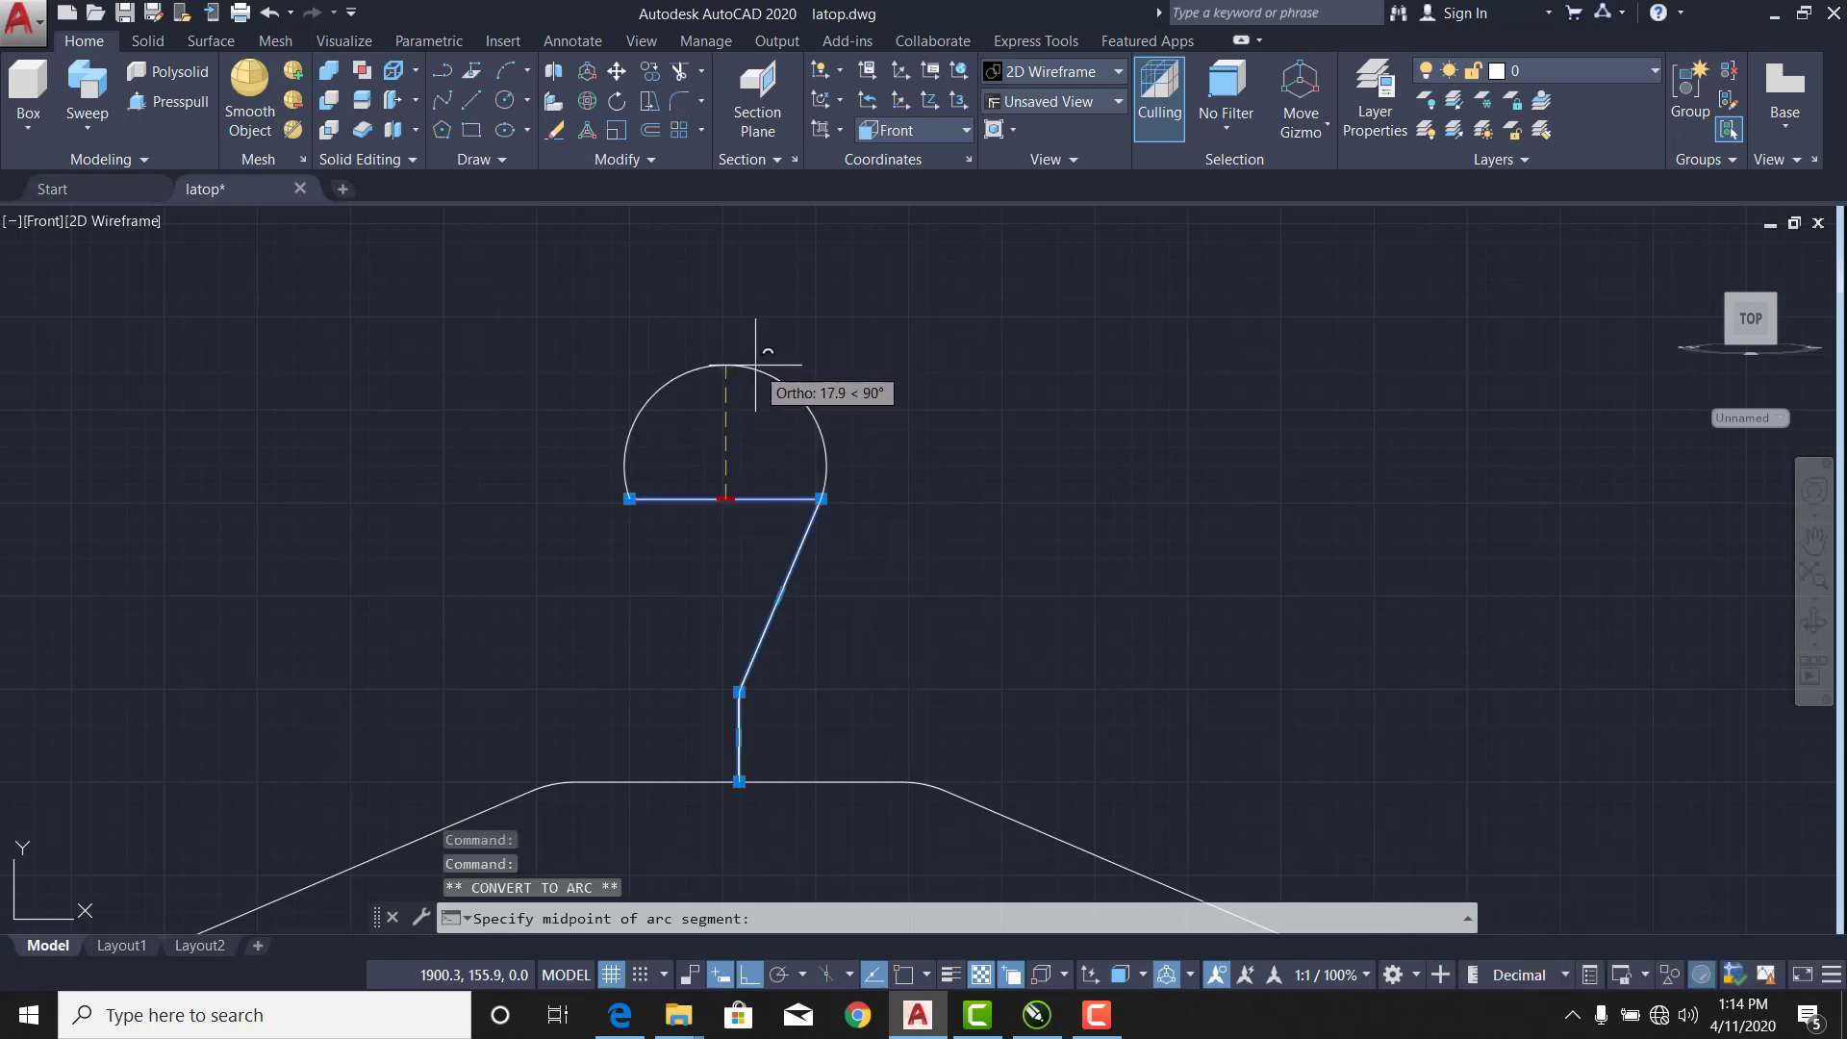
{"action": "left_click", "coordinate": [756, 364]}
{"action": "key", "text": "Escape"}
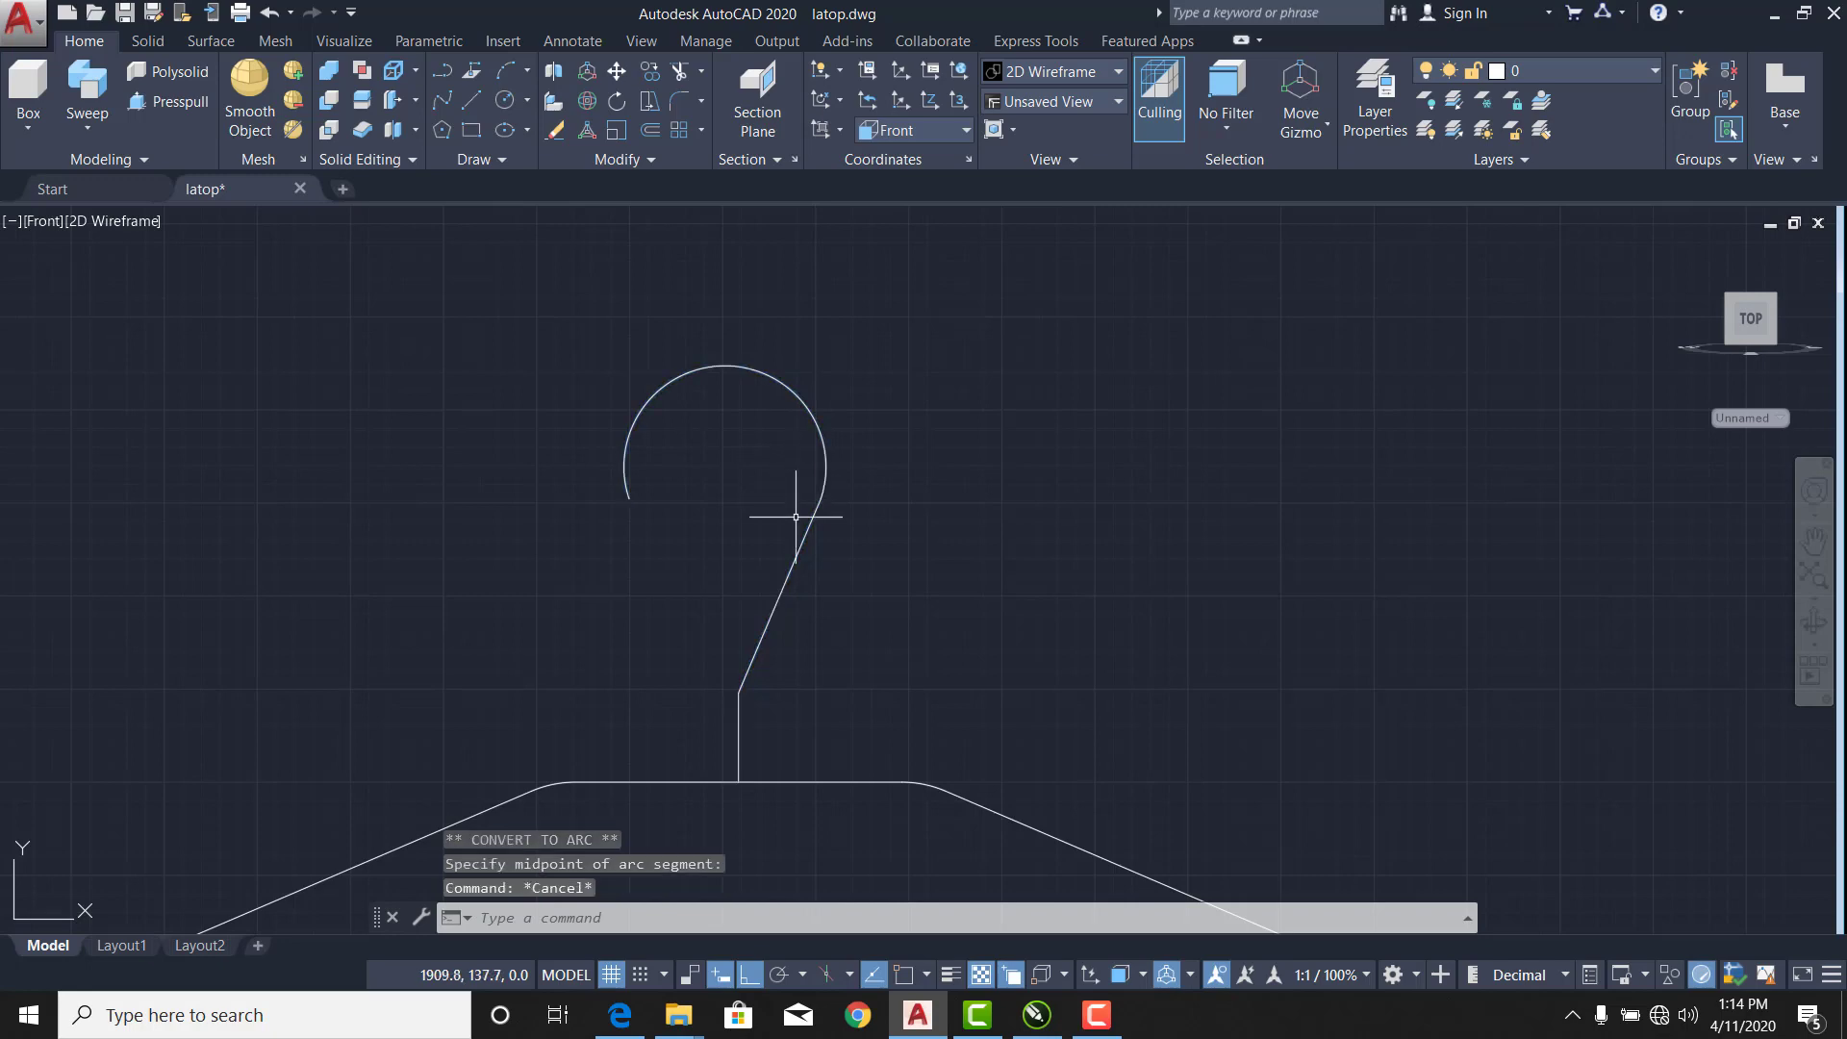
{"action": "scroll", "coordinate": [789, 519], "scroll_direction": "down", "scroll_amount": 4}
{"action": "middle_click_drag", "start_coordinate": [753, 512], "coordinate": [765, 437]}
{"action": "scroll", "coordinate": [770, 448], "scroll_direction": "down", "scroll_amount": 2}
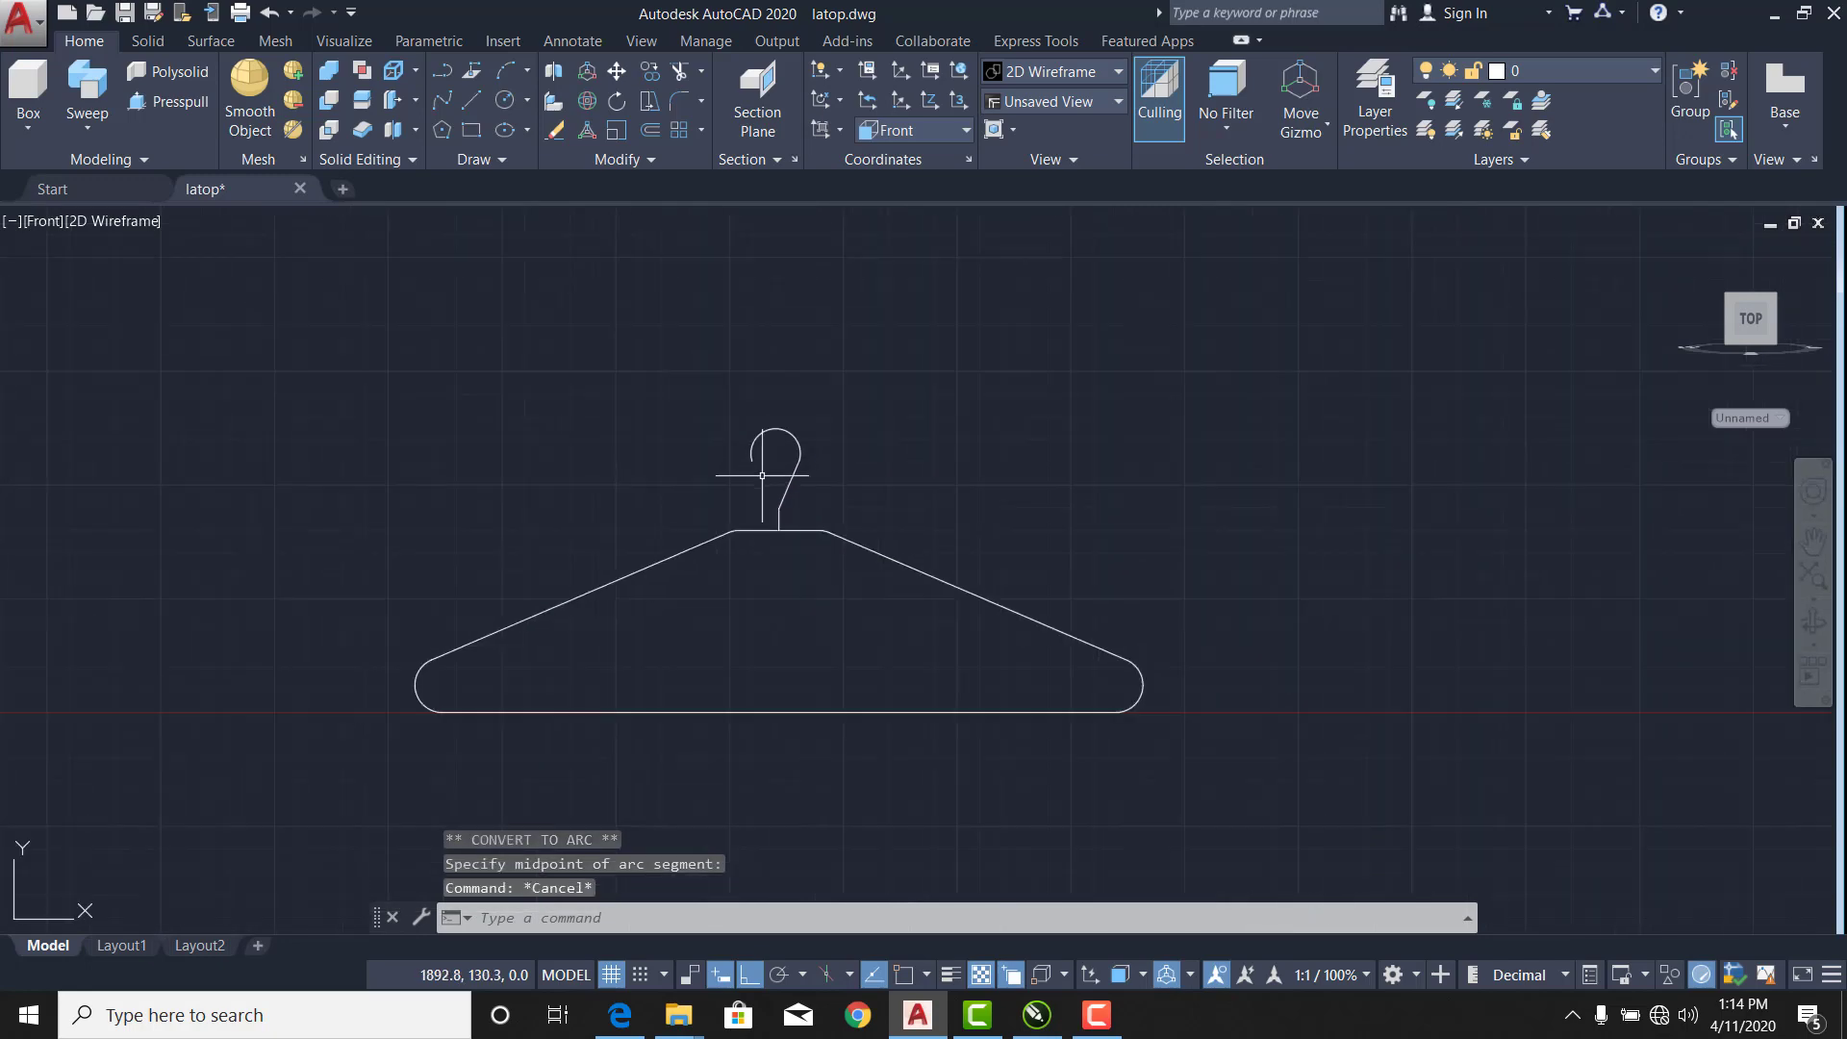
{"action": "scroll", "coordinate": [774, 450], "scroll_direction": "up", "scroll_amount": 4}
{"action": "scroll", "coordinate": [795, 447], "scroll_direction": "up", "scroll_amount": 3}
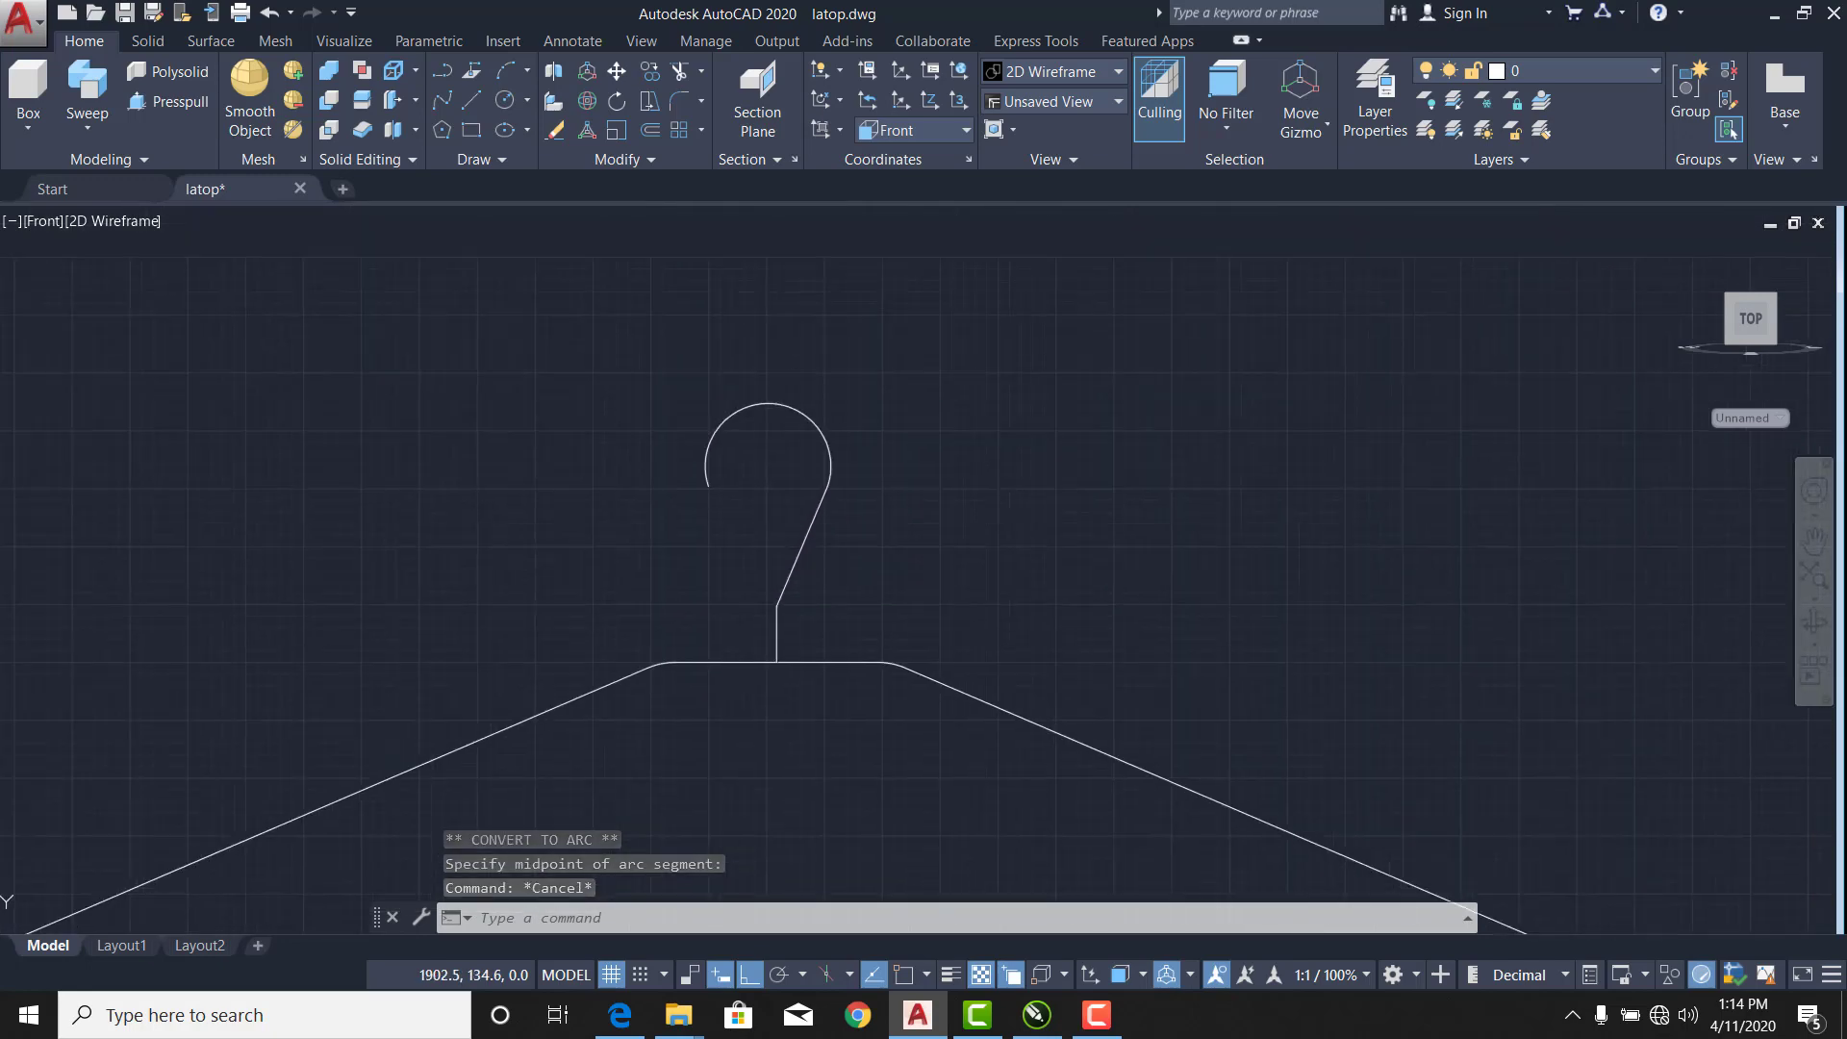
Try to scale the hook polyline by a factor of 0.2 about the upper end of its vertical stem.
{"action": "left_click", "coordinate": [817, 539]}
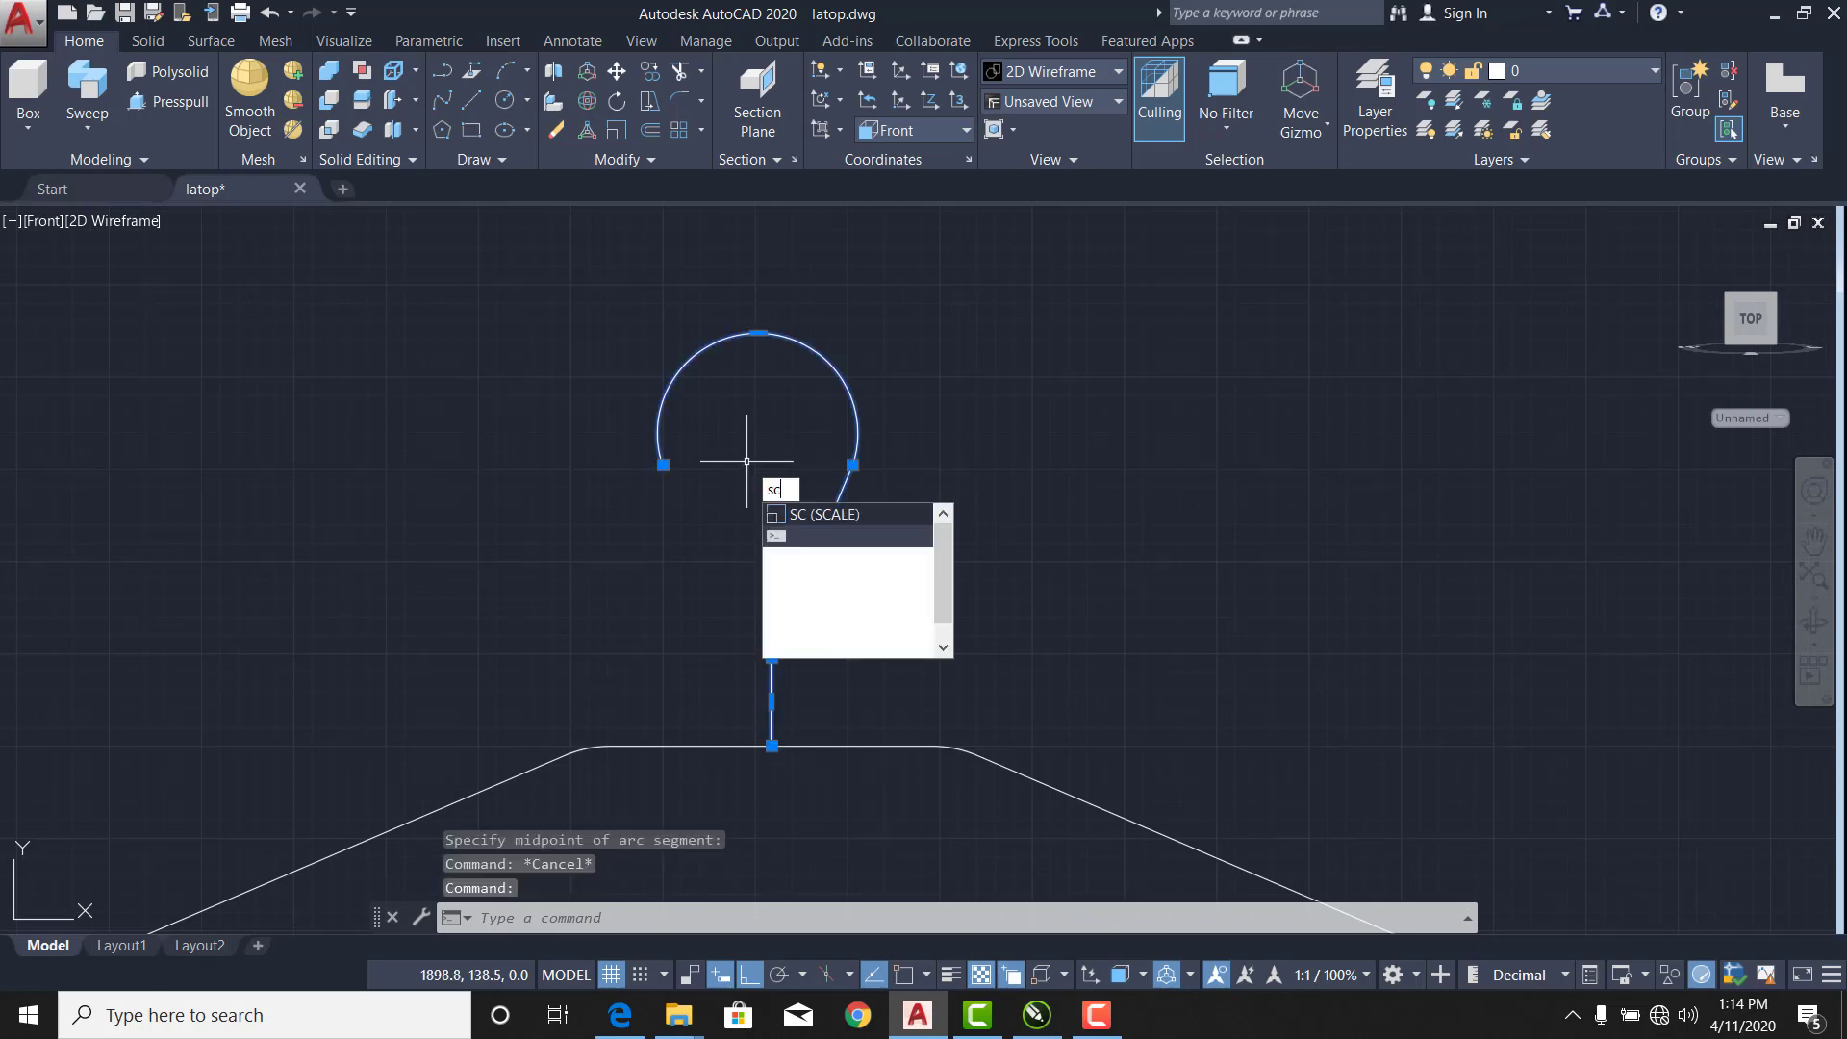
{"action": "key", "text": "Return"}
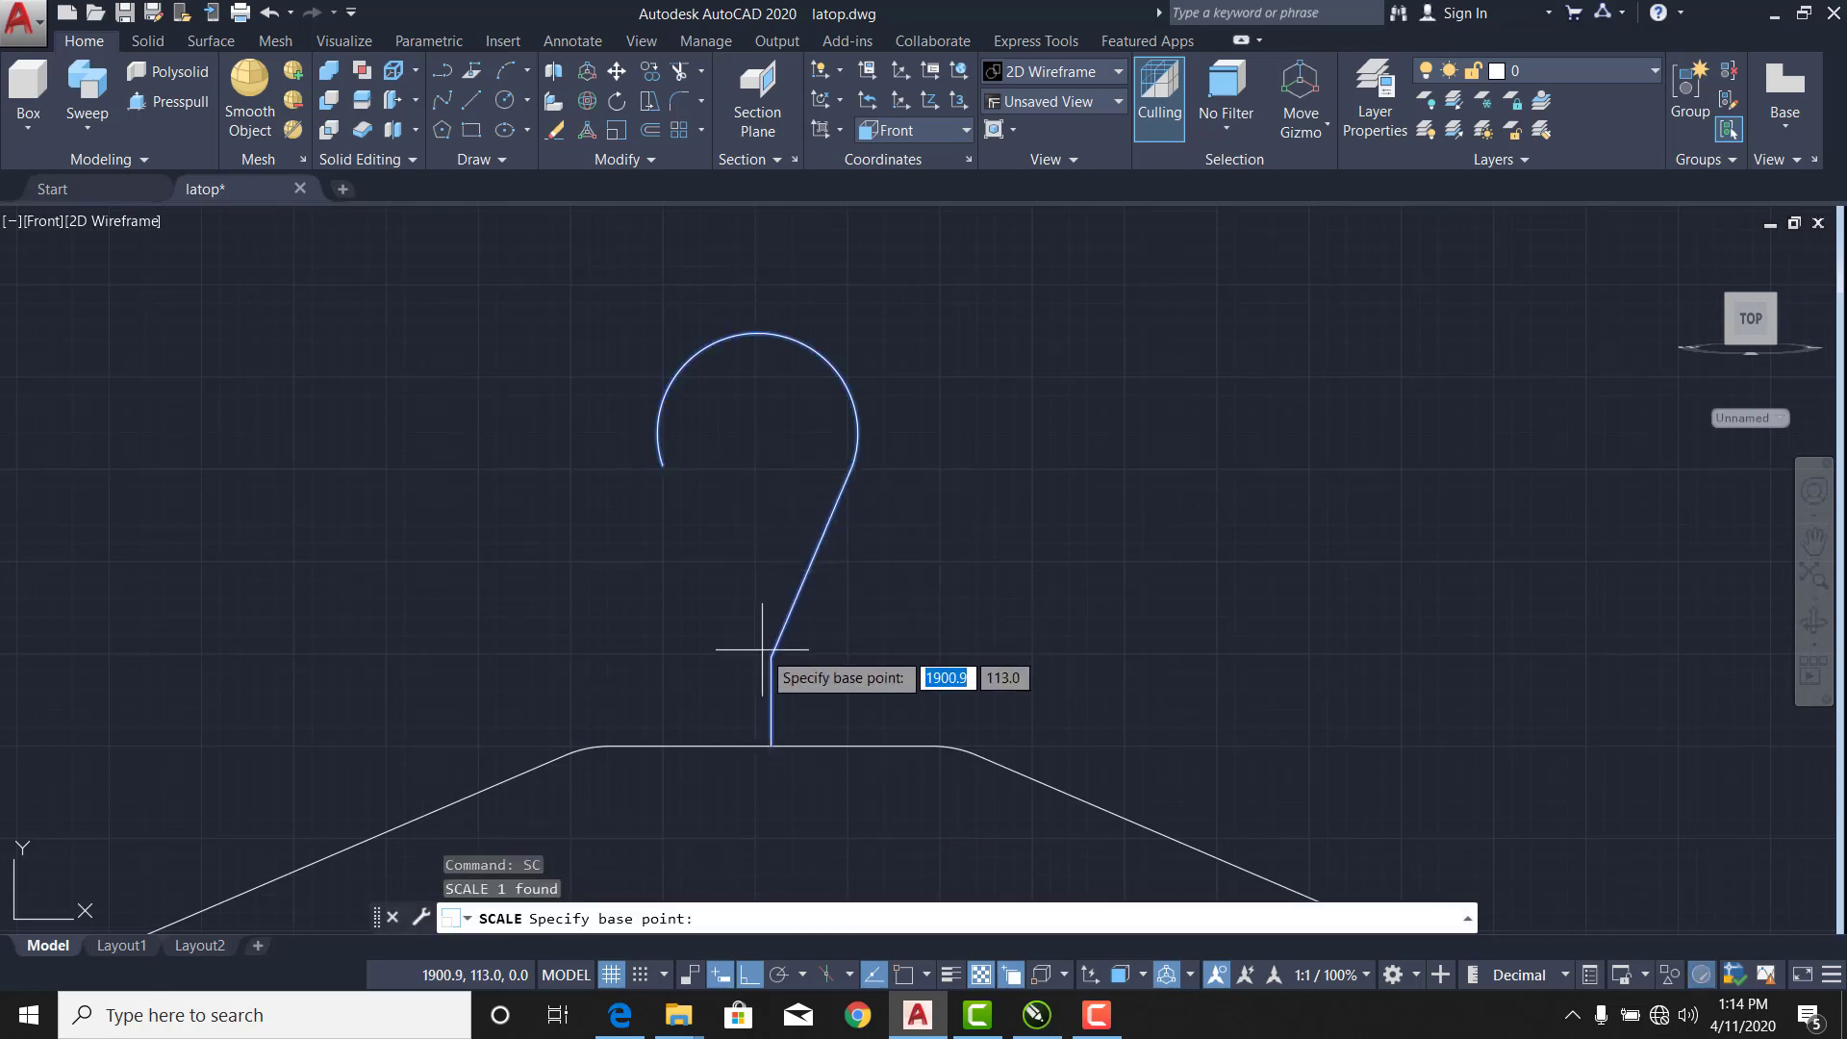
{"action": "key", "text": "F3"}
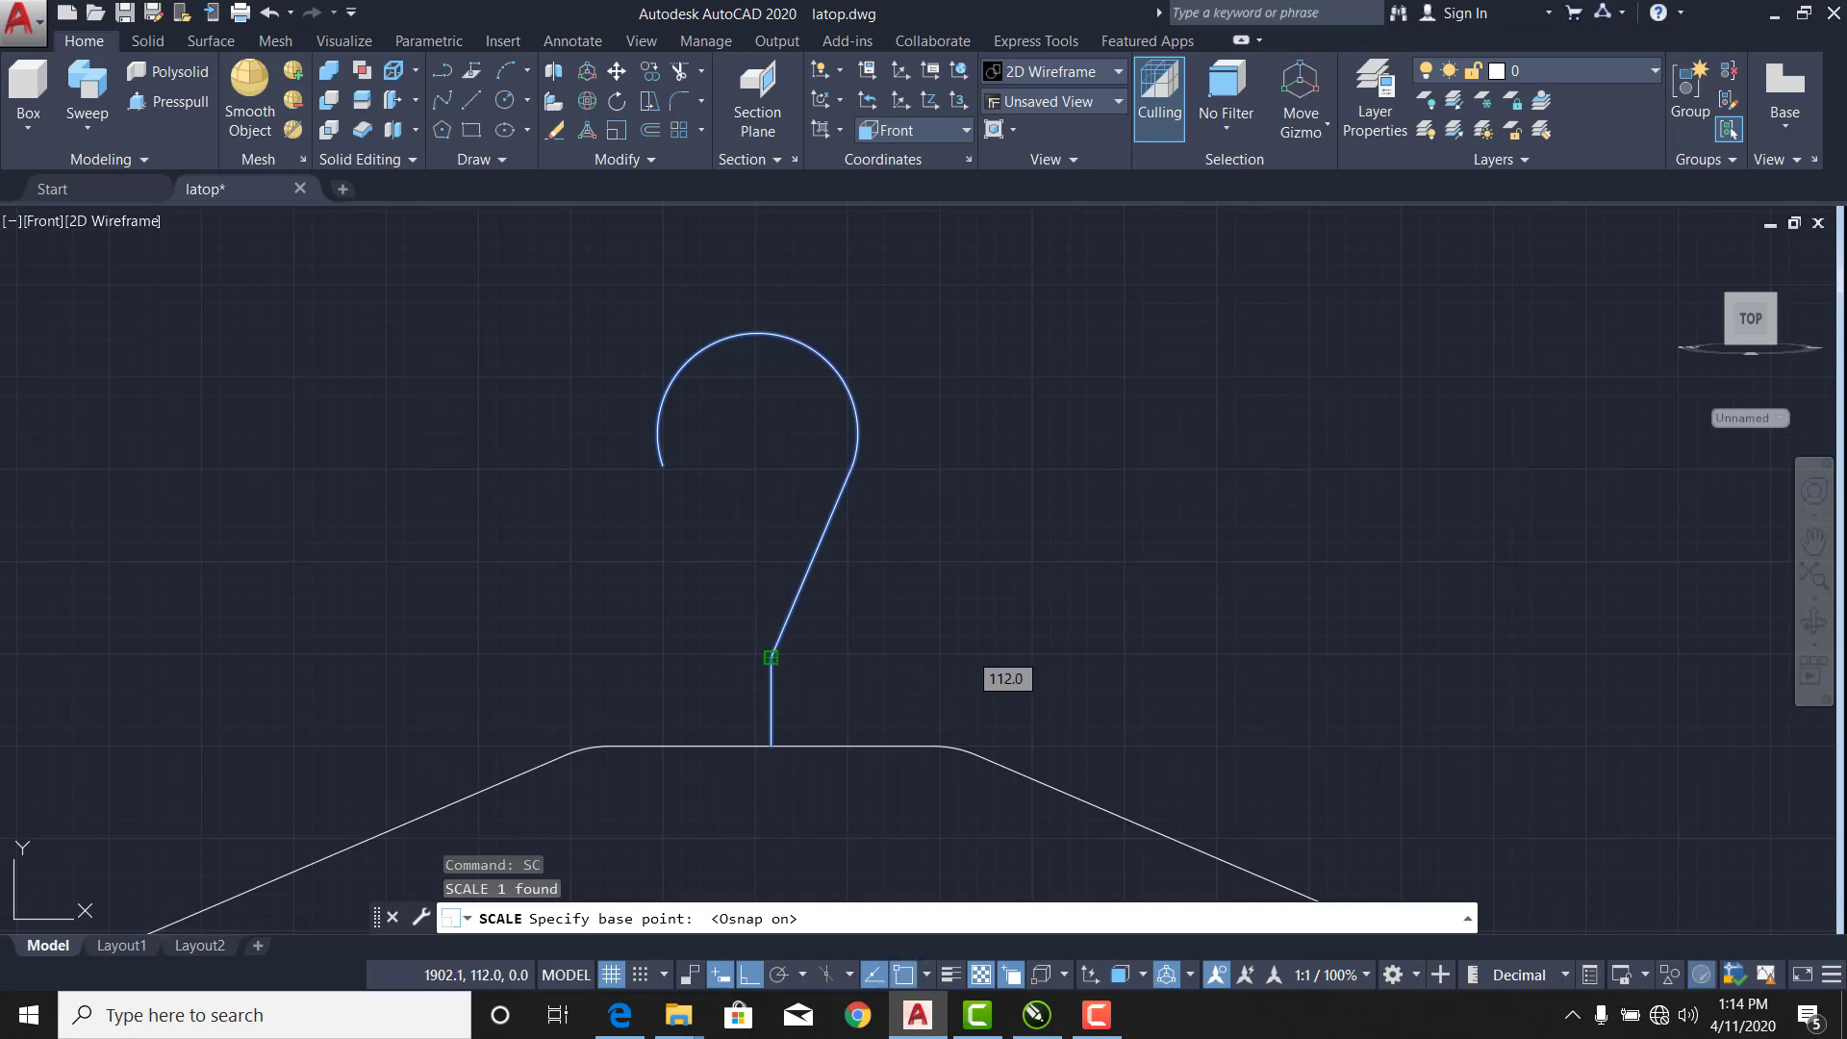
{"action": "left_click", "coordinate": [771, 657]}
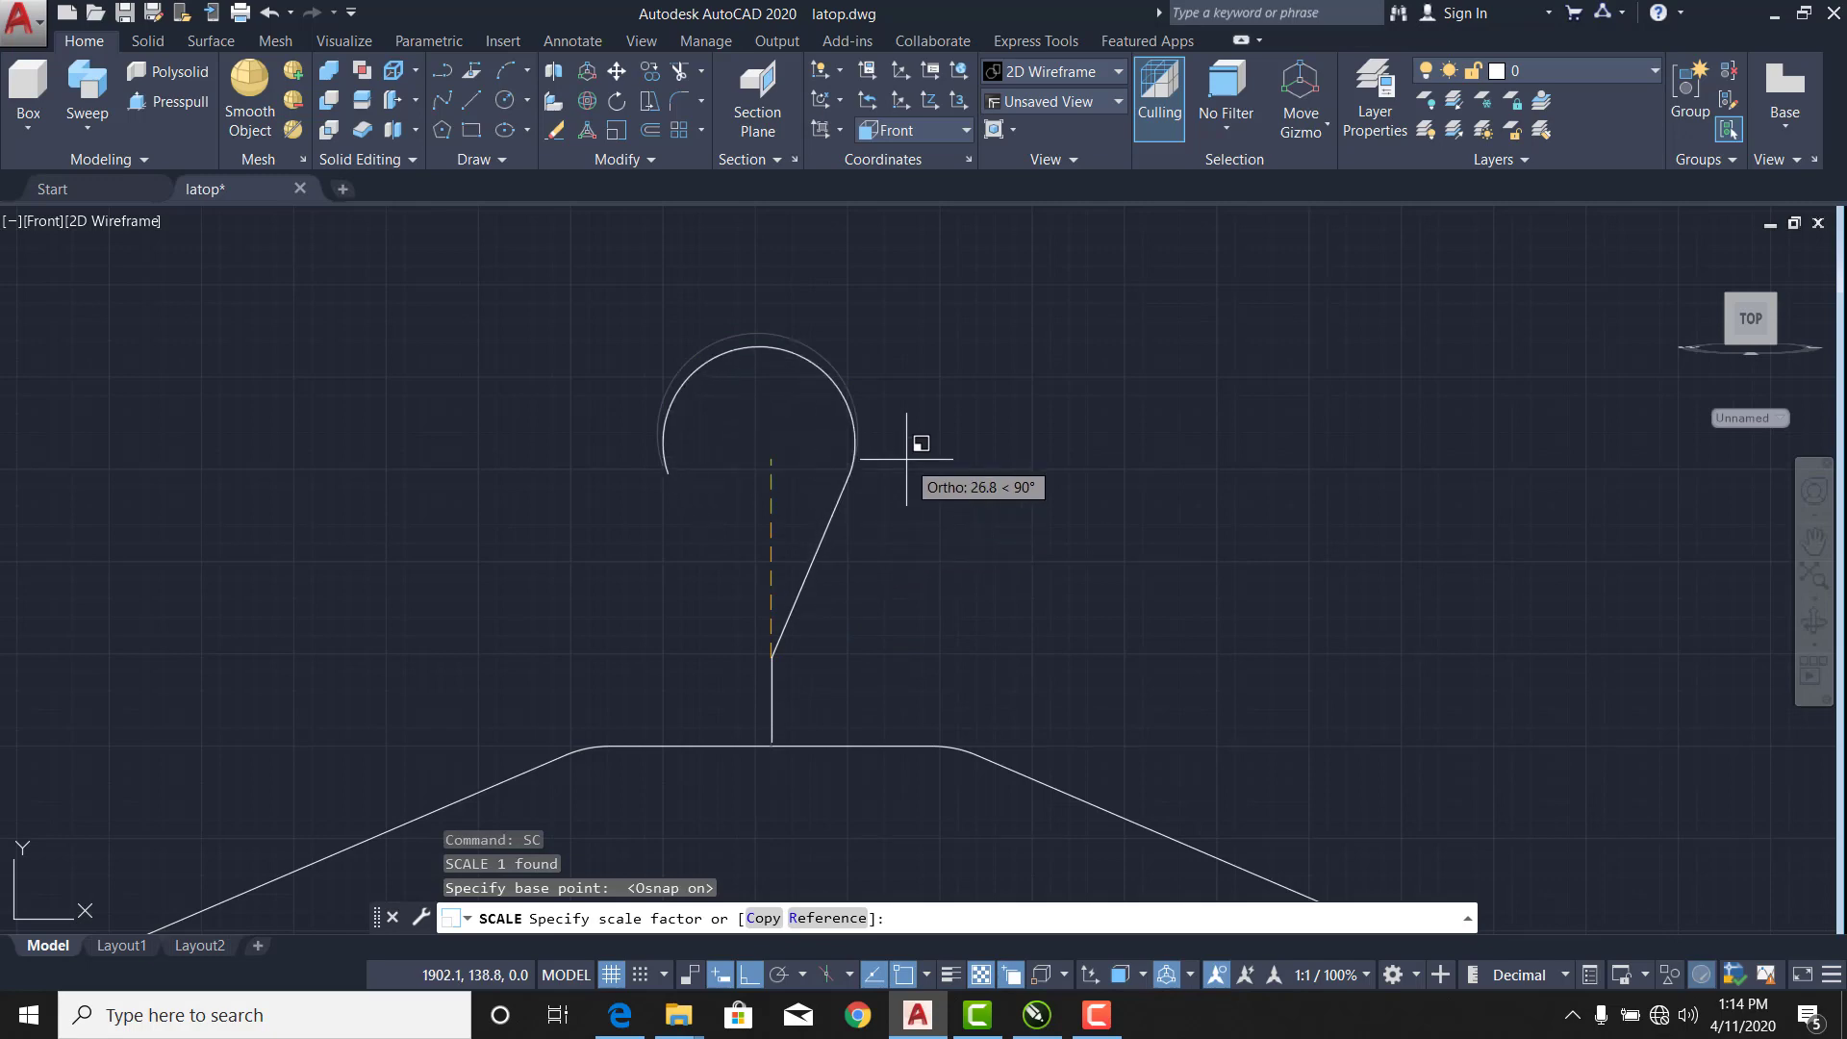
{"action": "type", "text": ".2"}
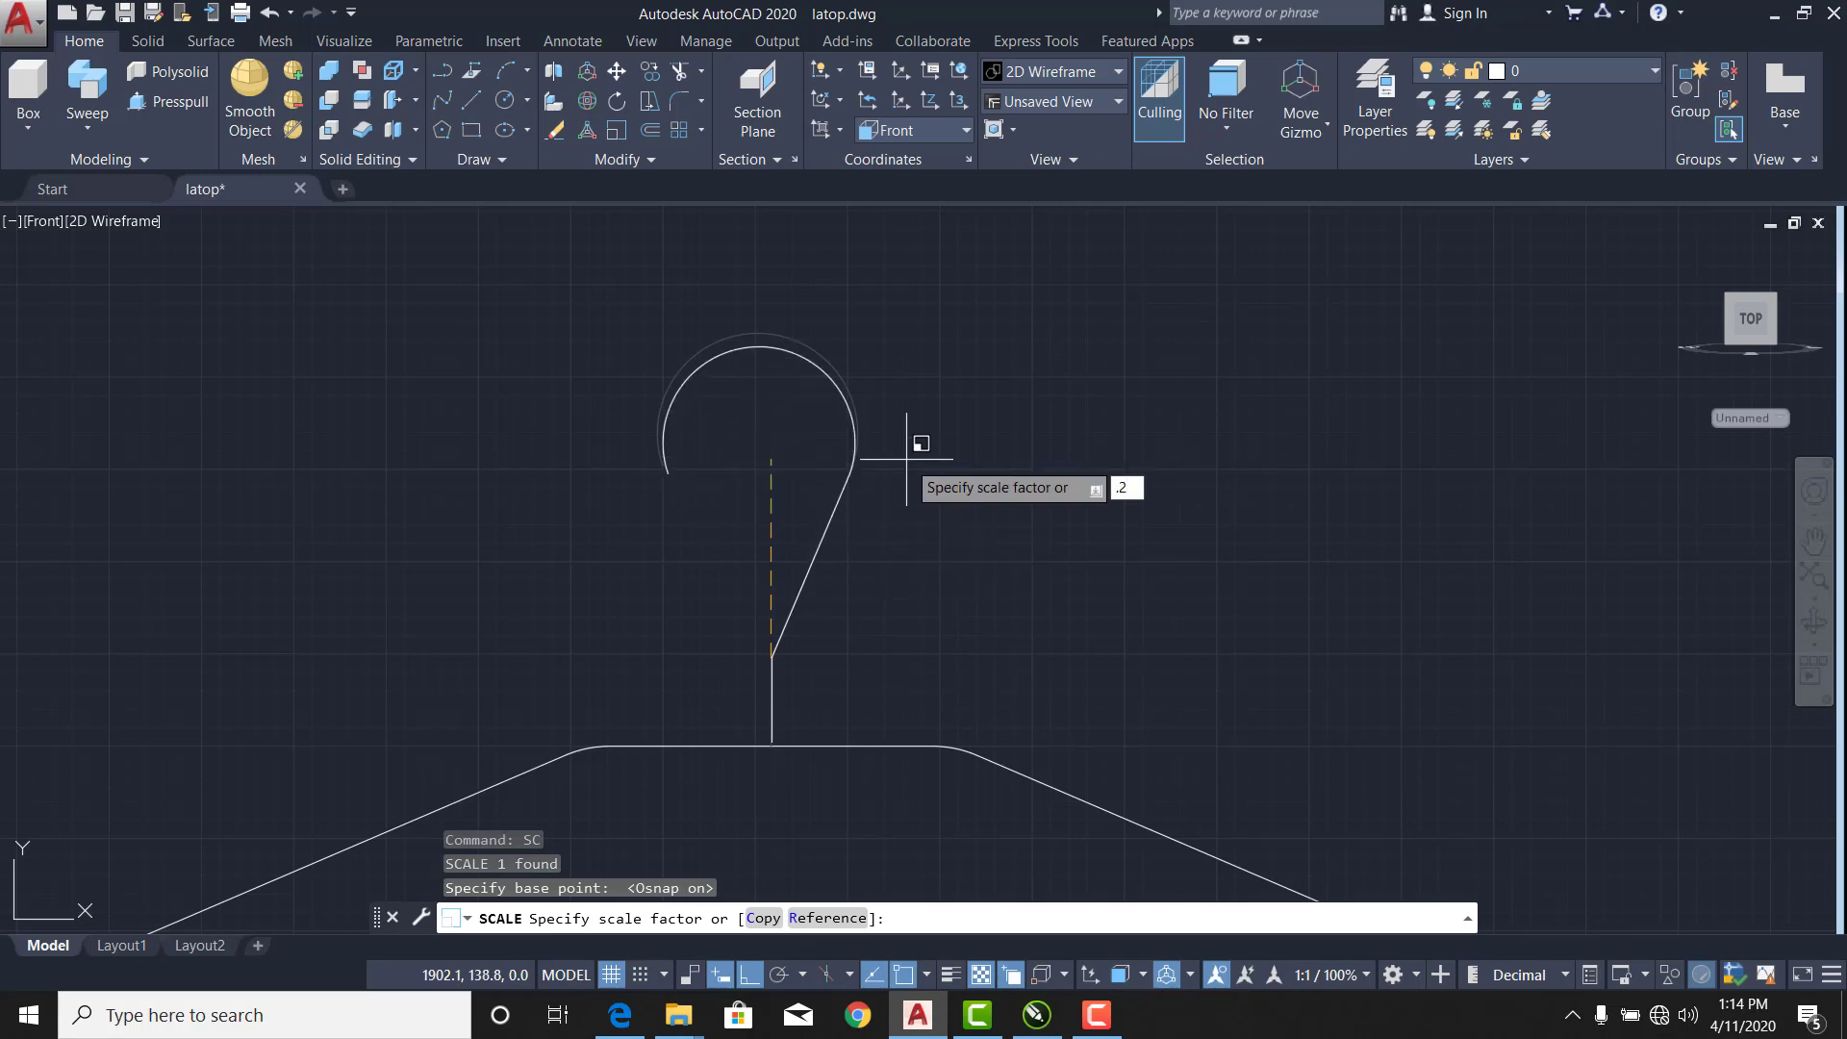
{"action": "key", "text": "Return"}
{"action": "key", "text": "ctrl+z"}
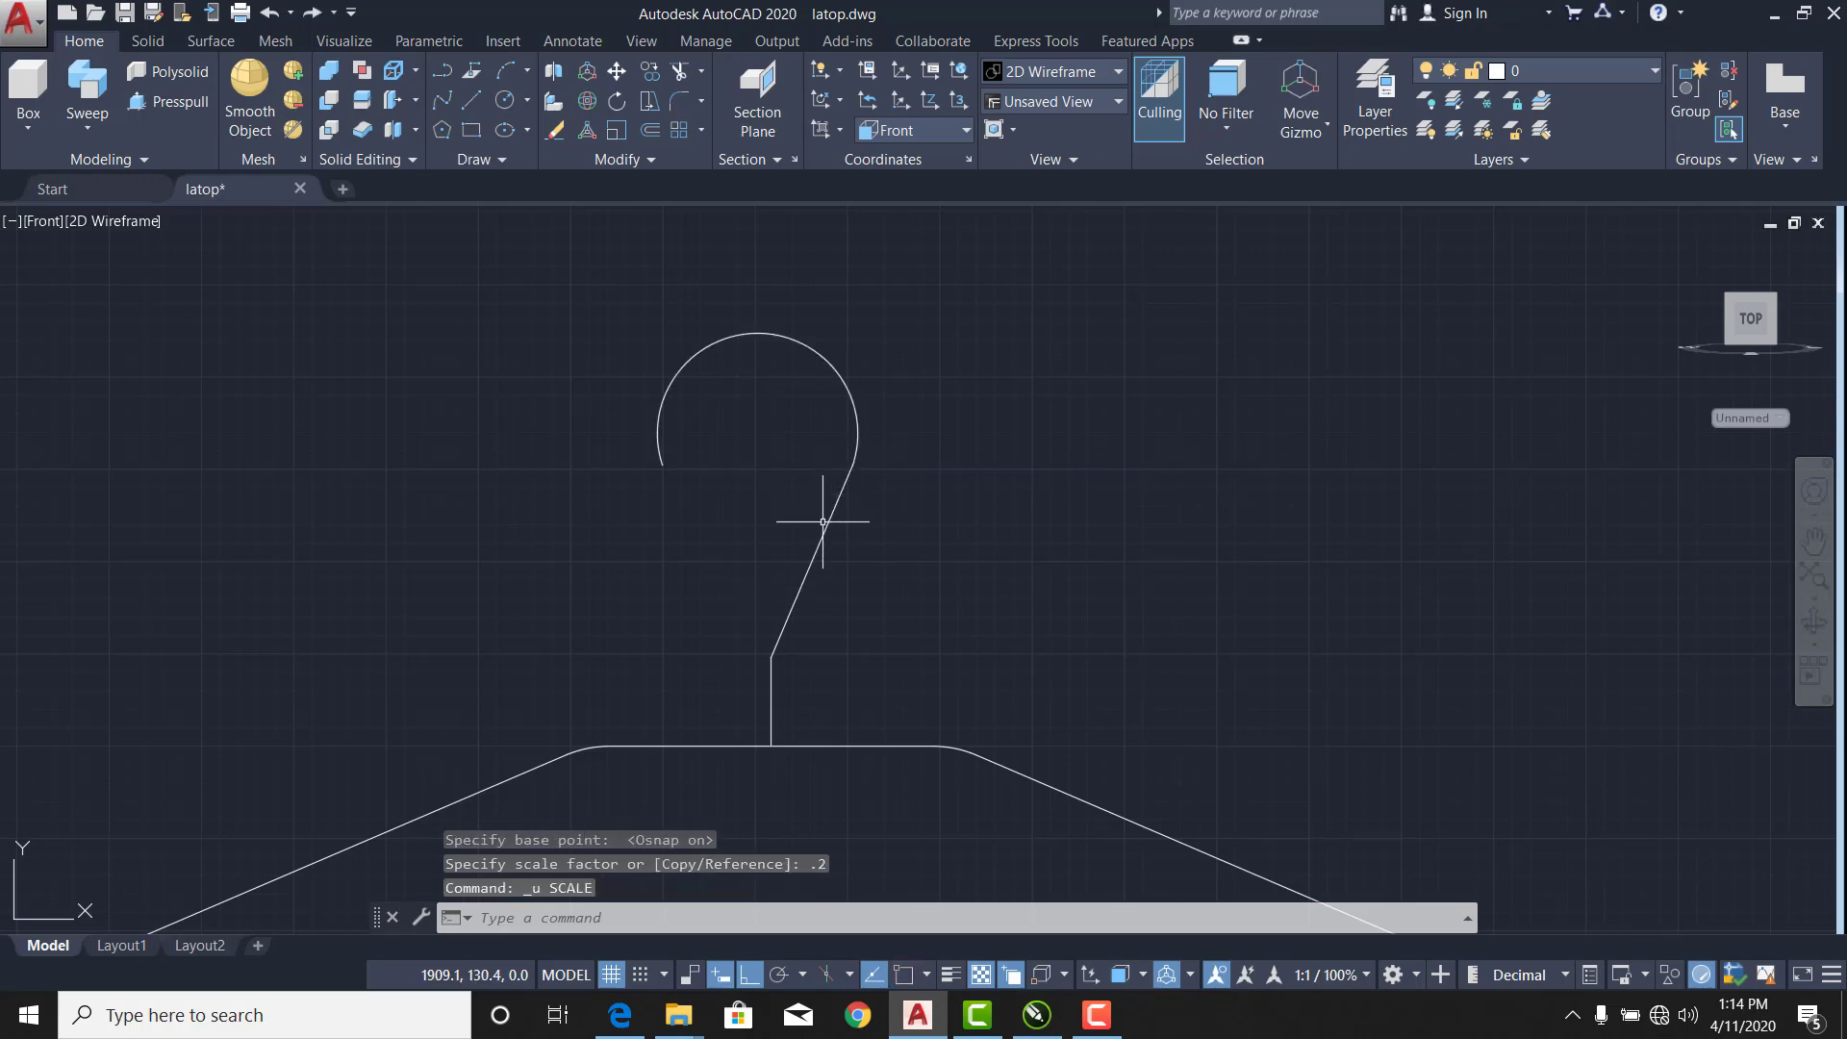
Scale the hook polyline by a factor of 1.2 about the upper end of its vertical stem, with object snap on.
{"action": "left_click", "coordinate": [828, 528]}
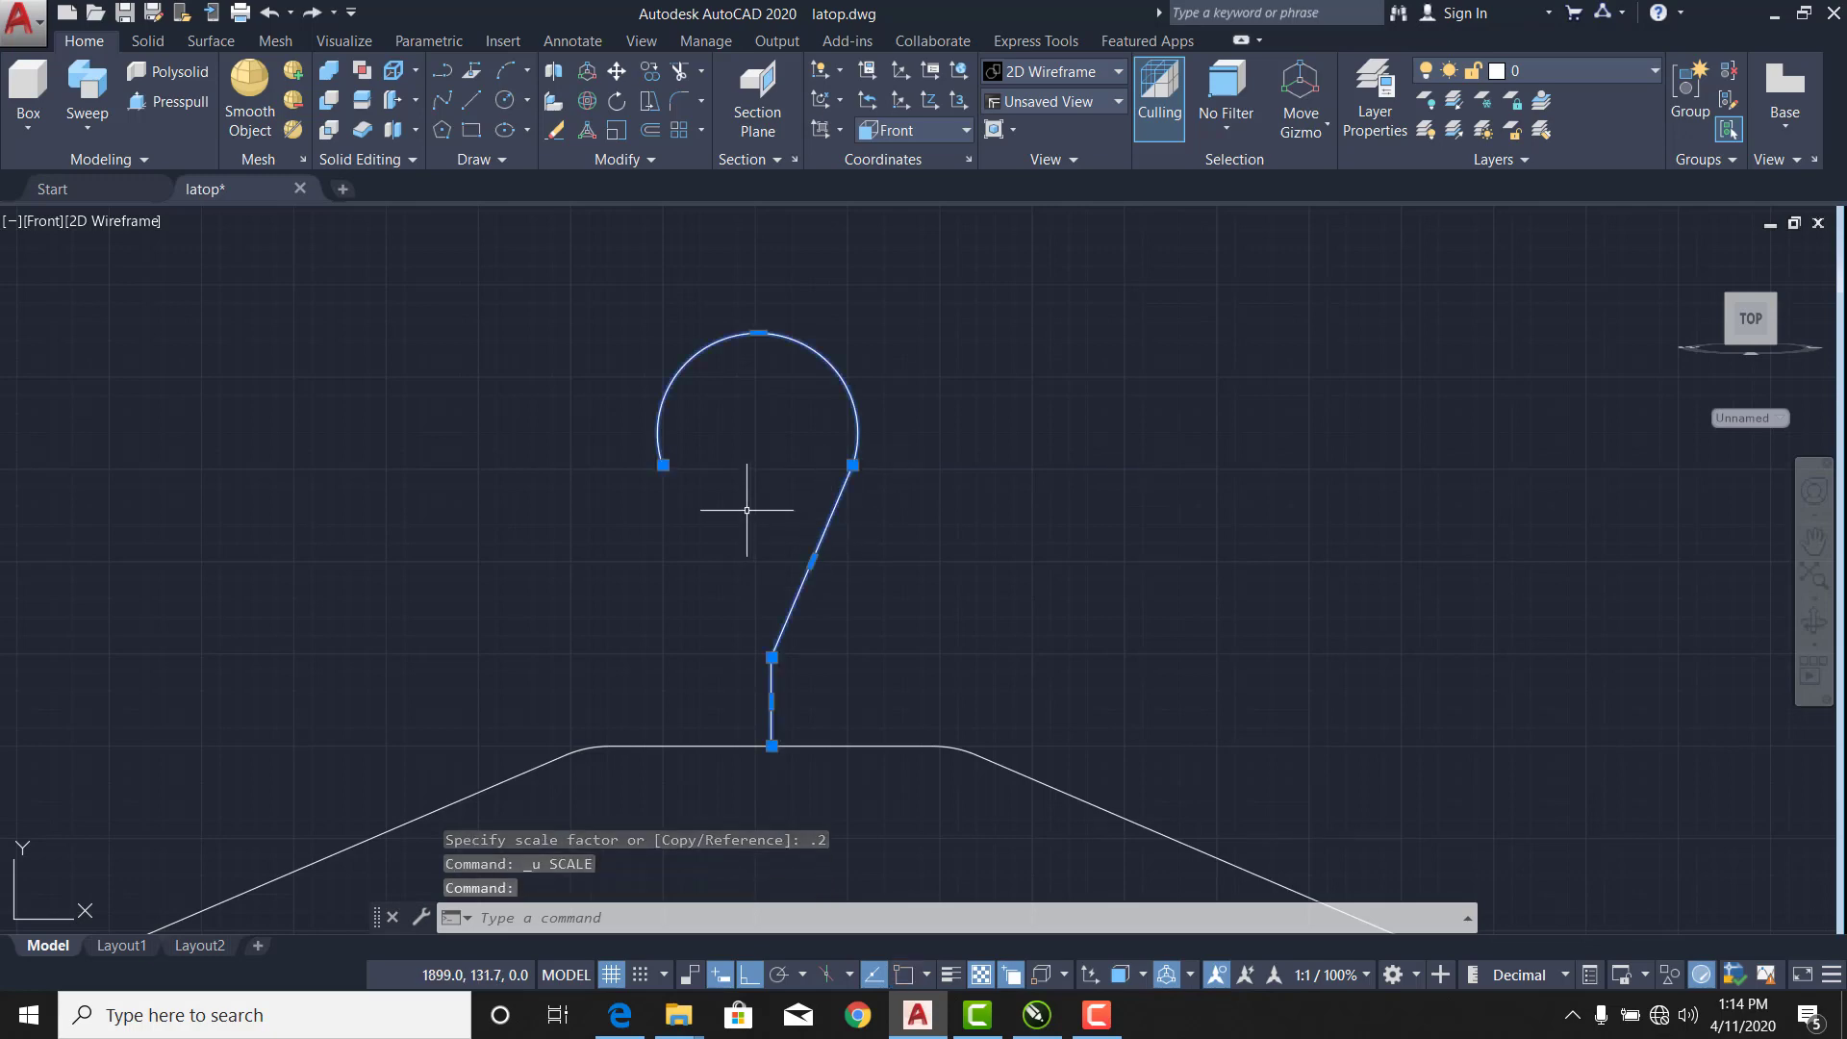
{"action": "type", "text": "sc"}
{"action": "key", "text": "Return"}
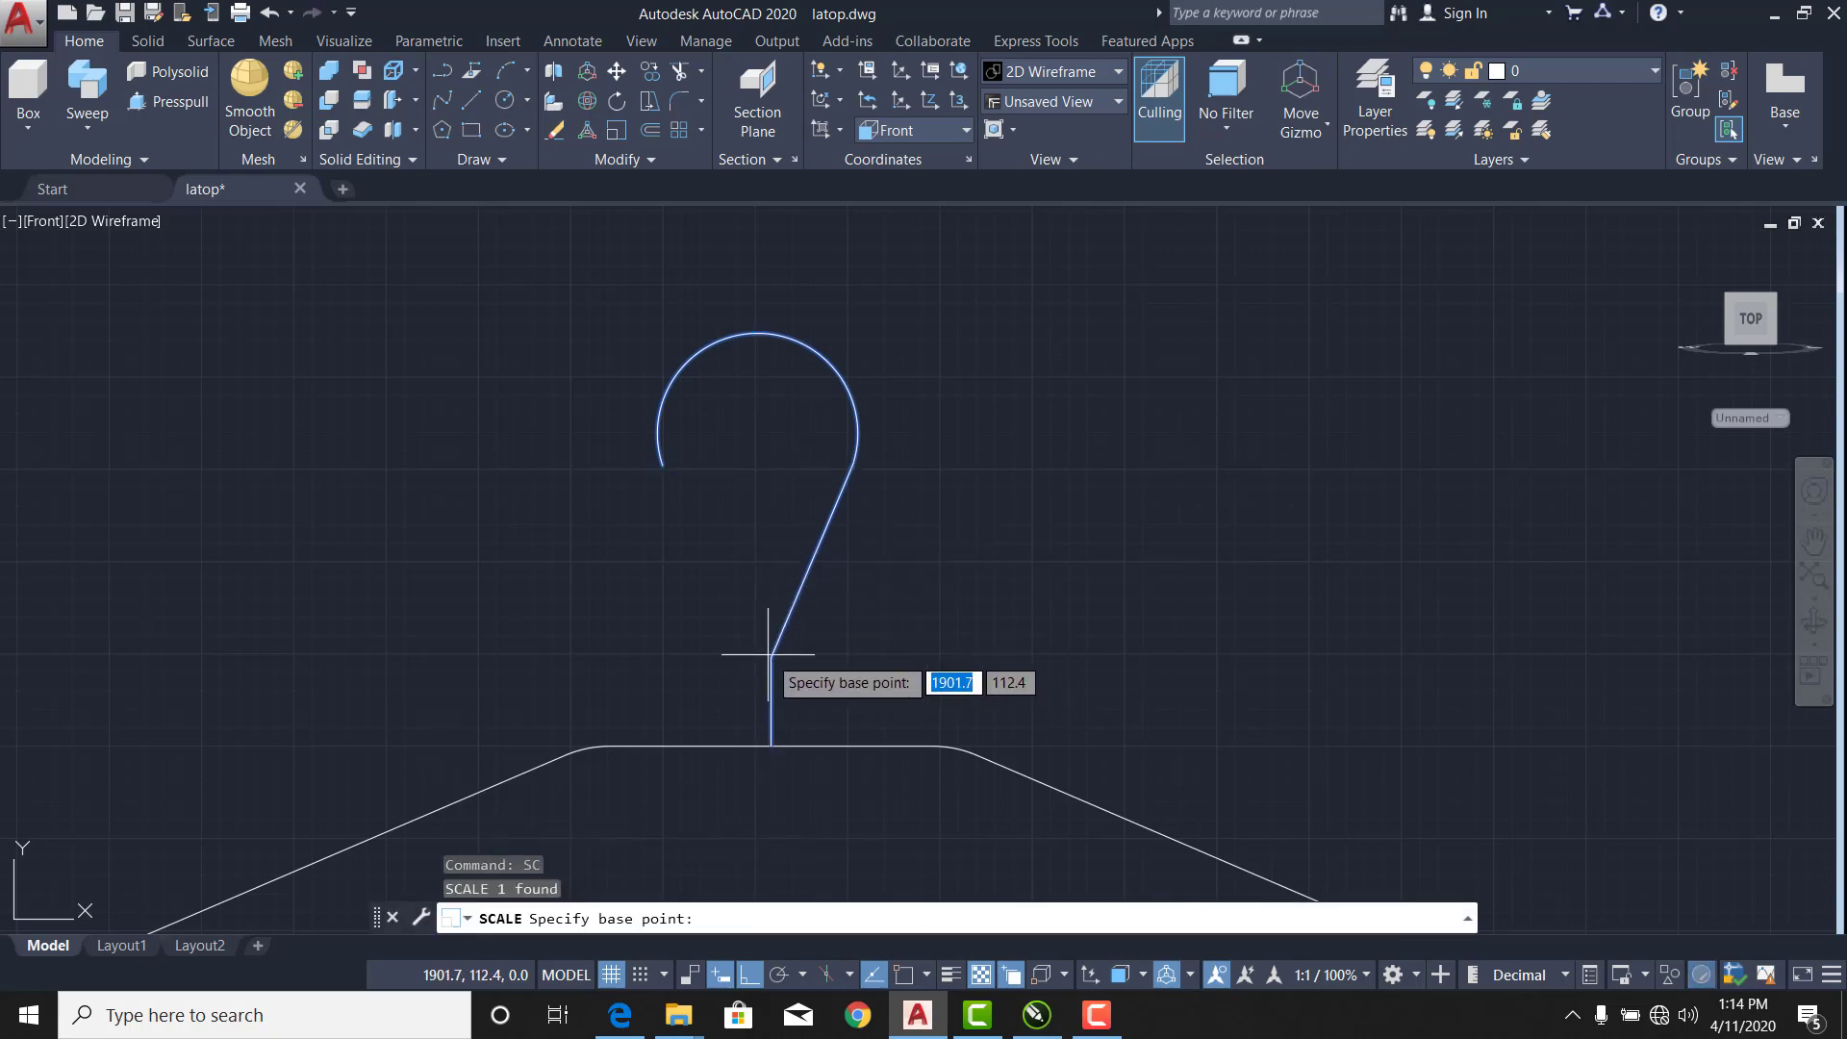
{"action": "key", "text": "F3"}
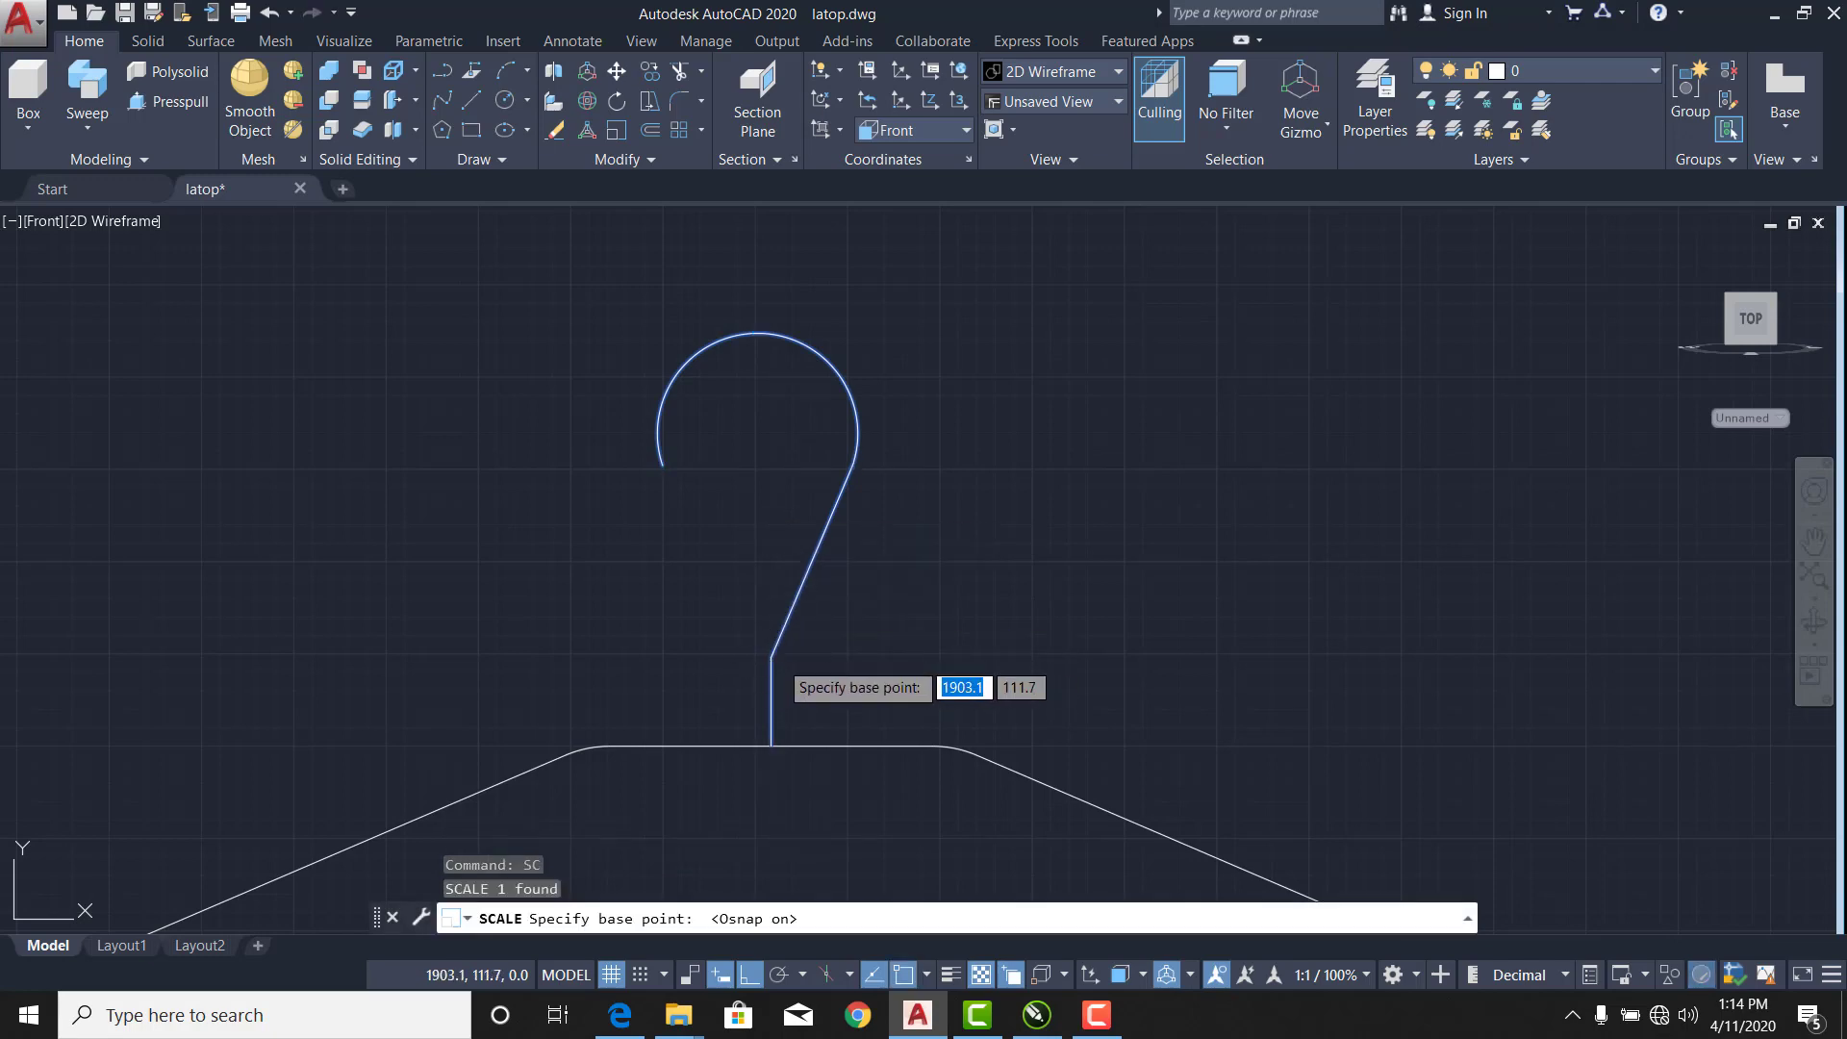
{"action": "left_click", "coordinate": [770, 658]}
{"action": "type", "text": "1"}
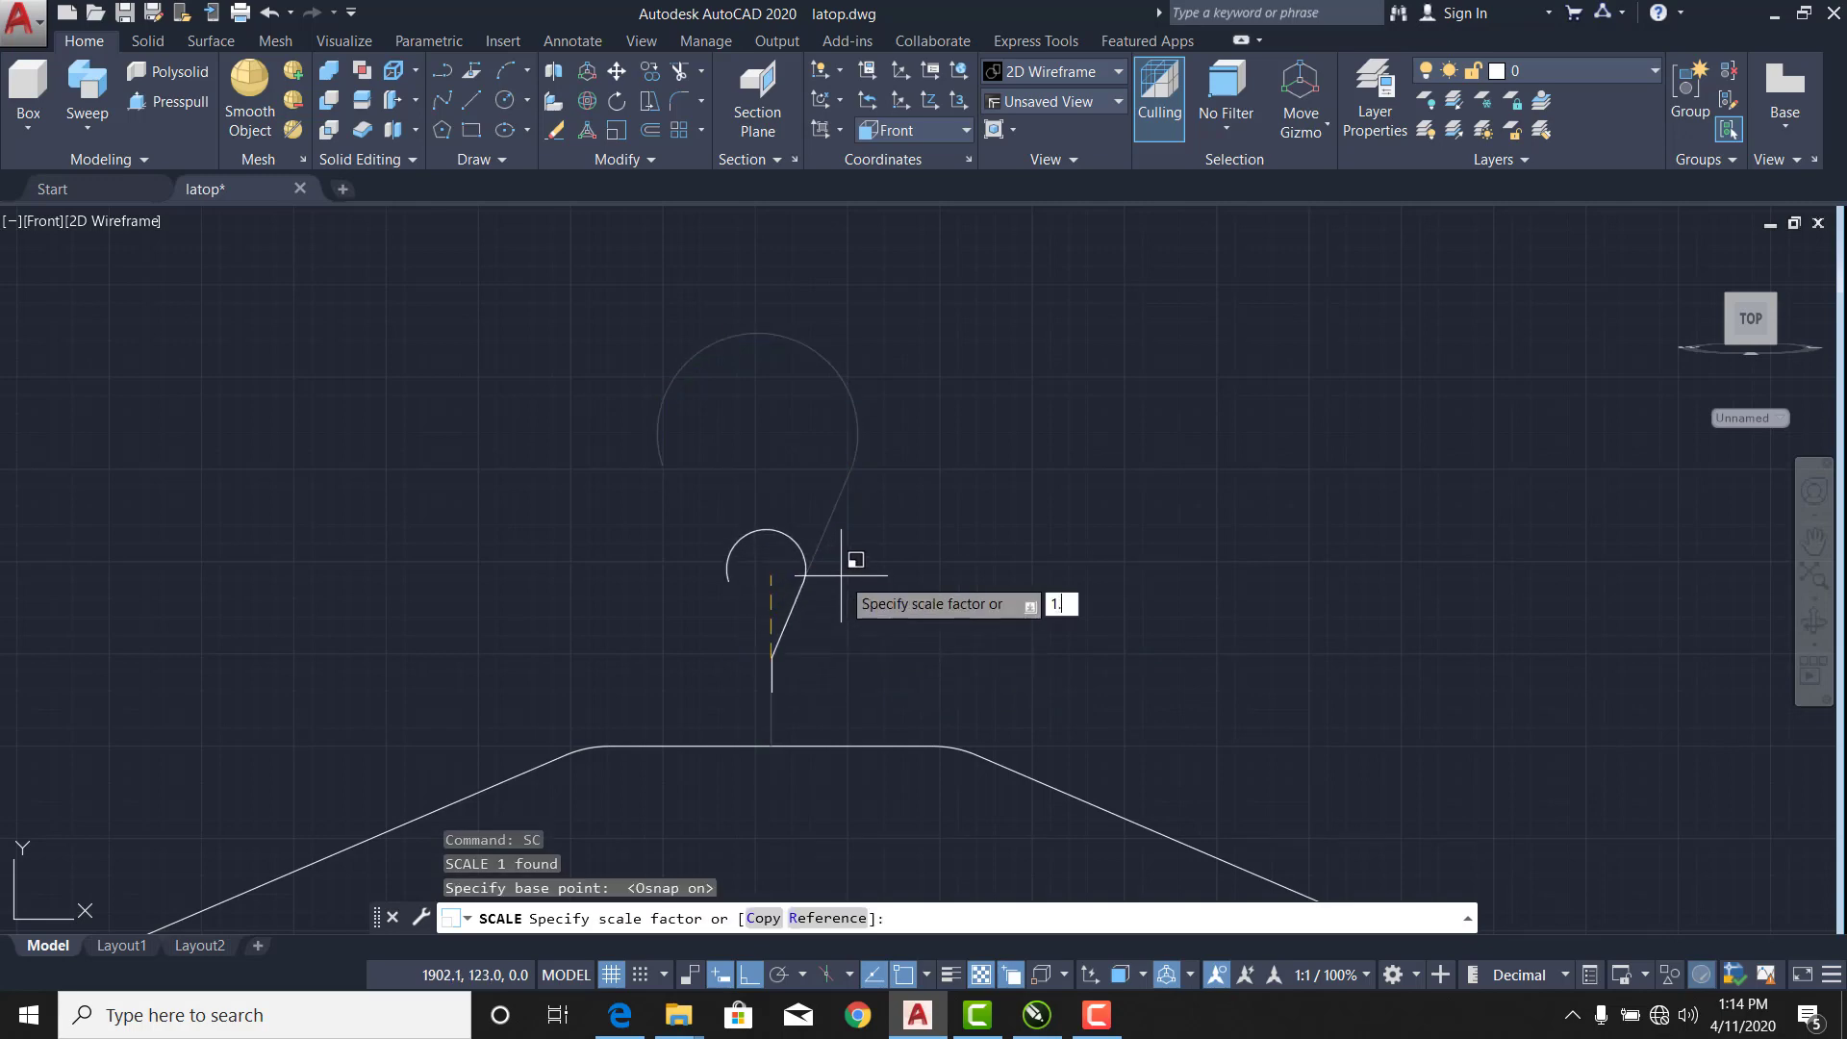
{"action": "type", "text": ".2"}
{"action": "key", "text": "Return"}
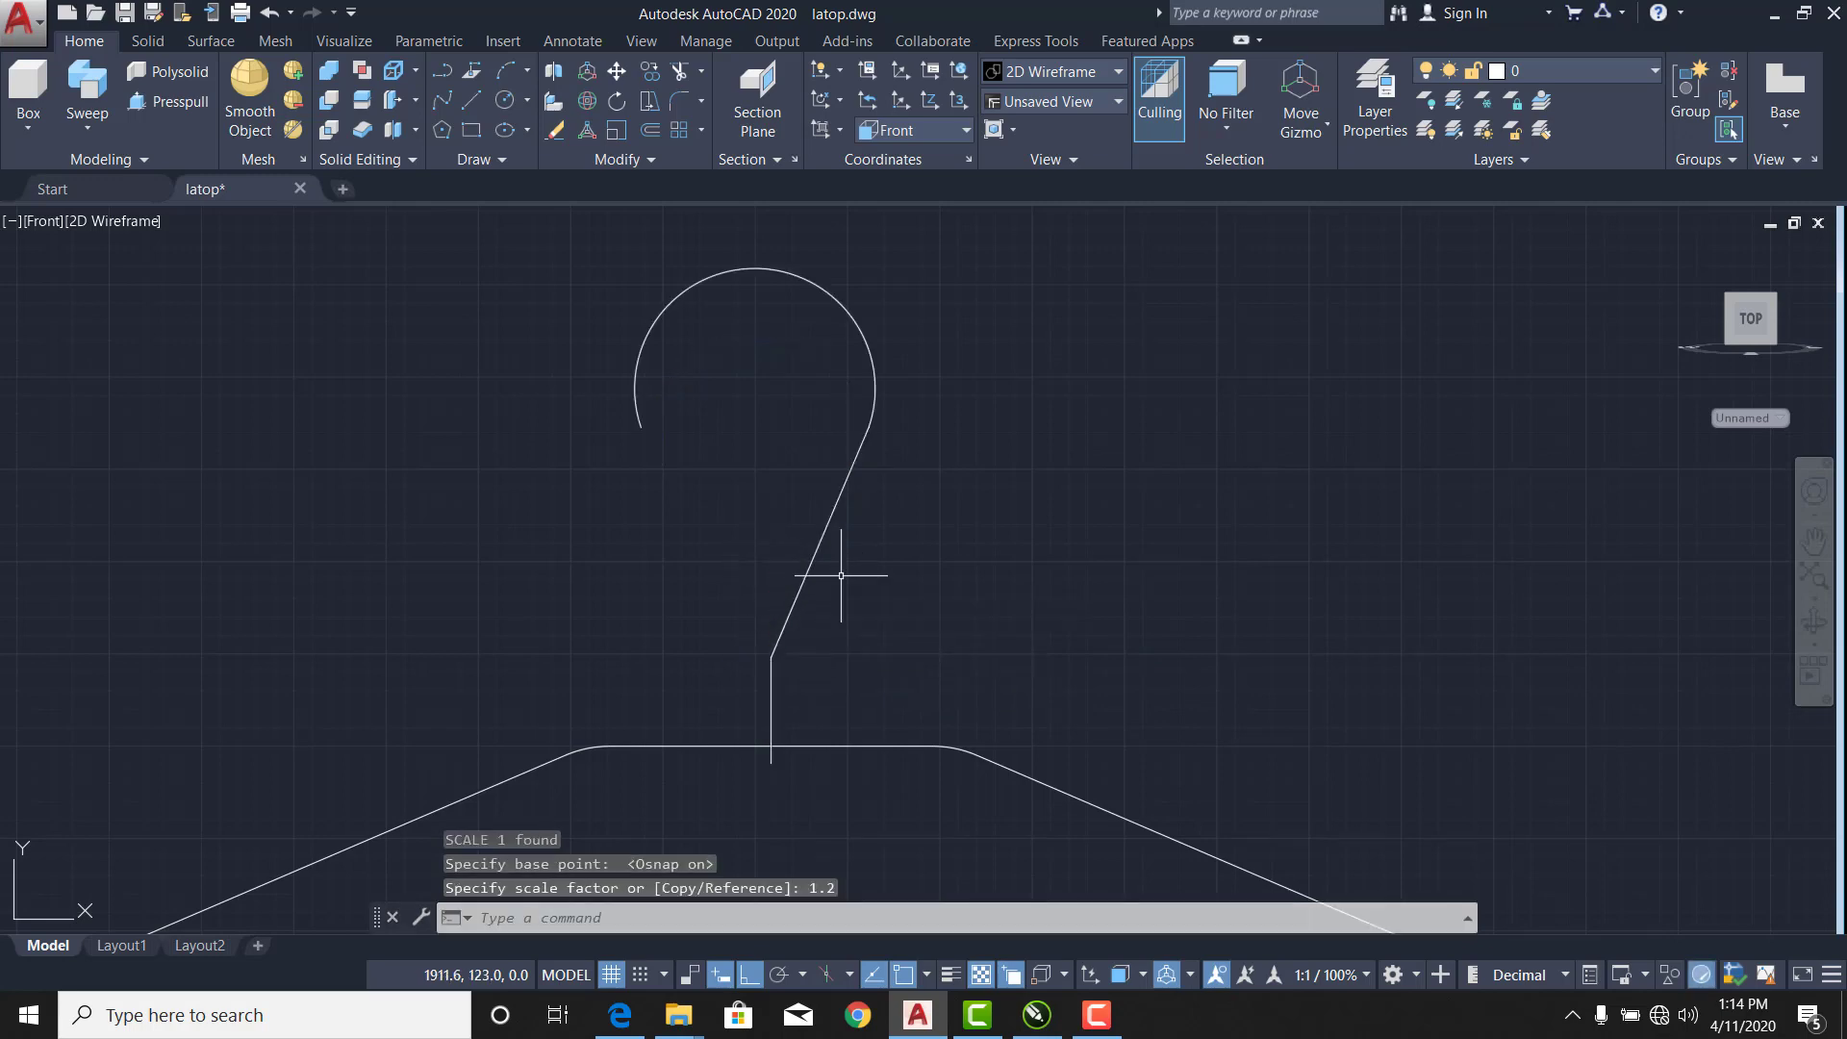
Move the enlarged hook straight up about 2.6 units so its lower end meets the hanger's top edge.
{"action": "left_click", "coordinate": [828, 539]}
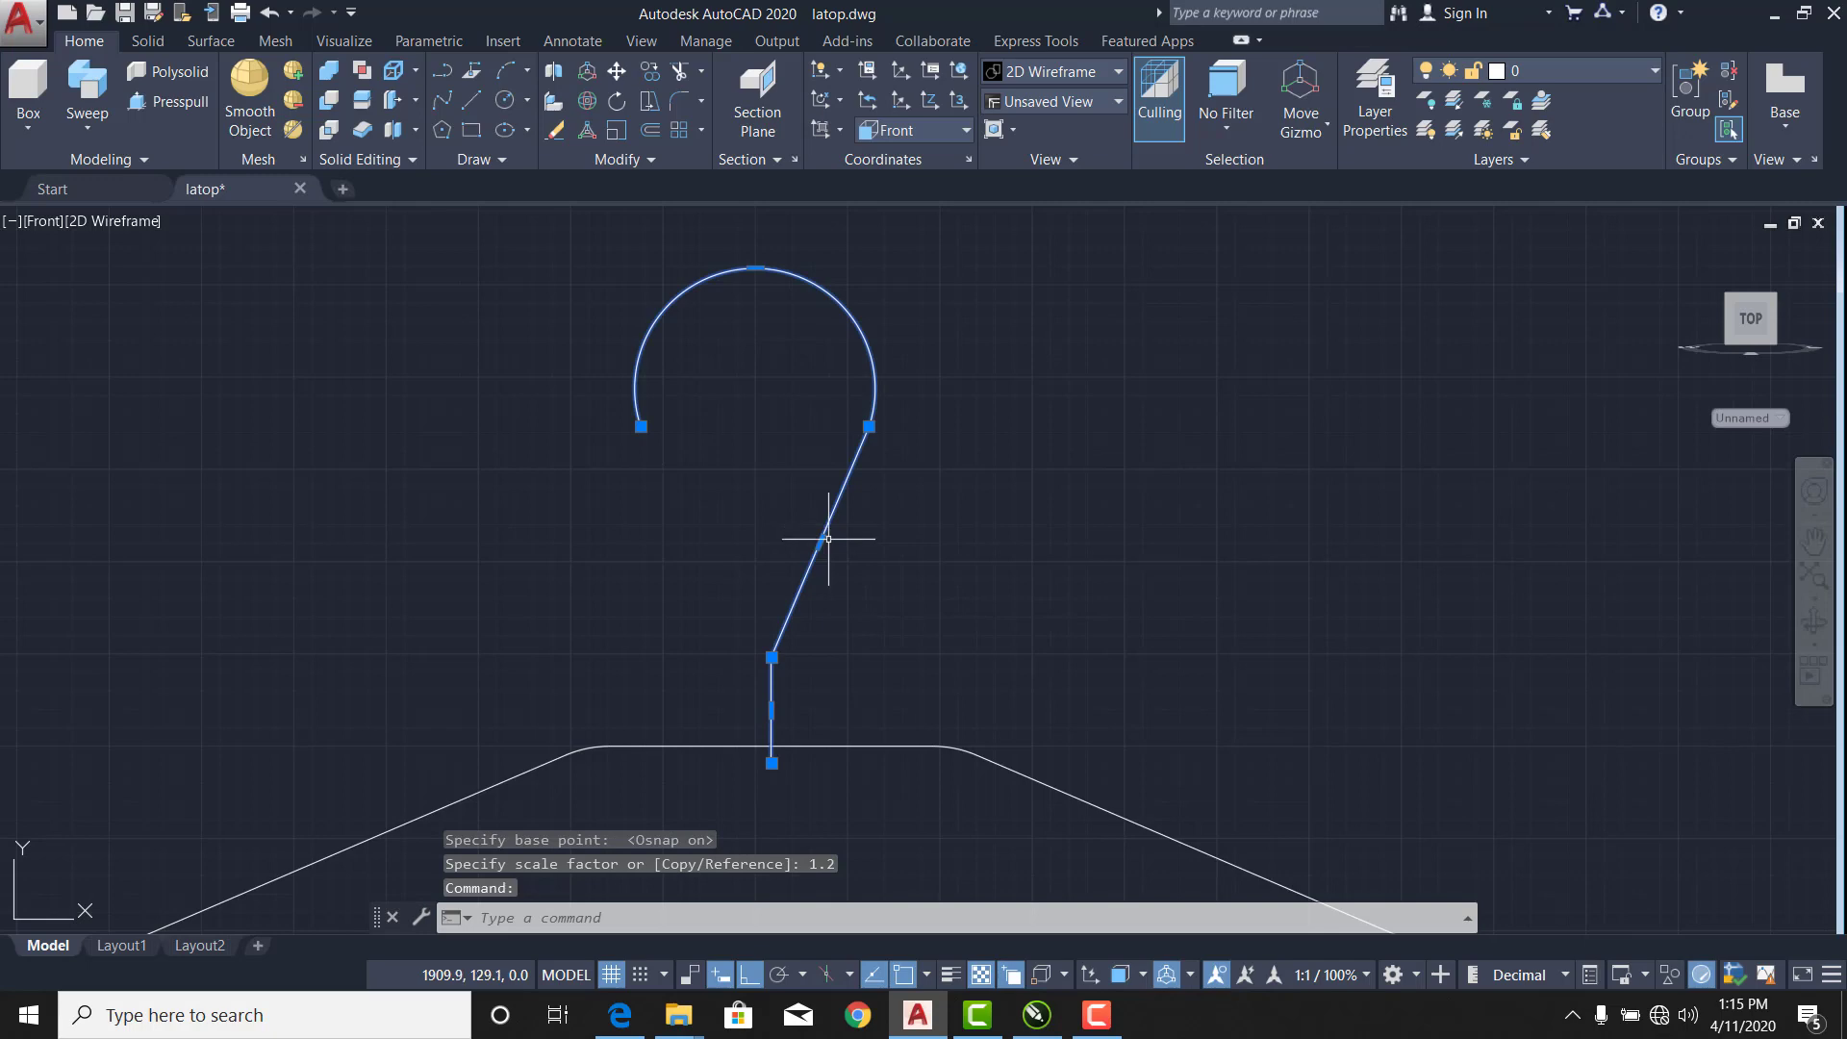
{"action": "type", "text": "m"}
{"action": "key", "text": "Return"}
{"action": "left_click", "coordinate": [842, 599]}
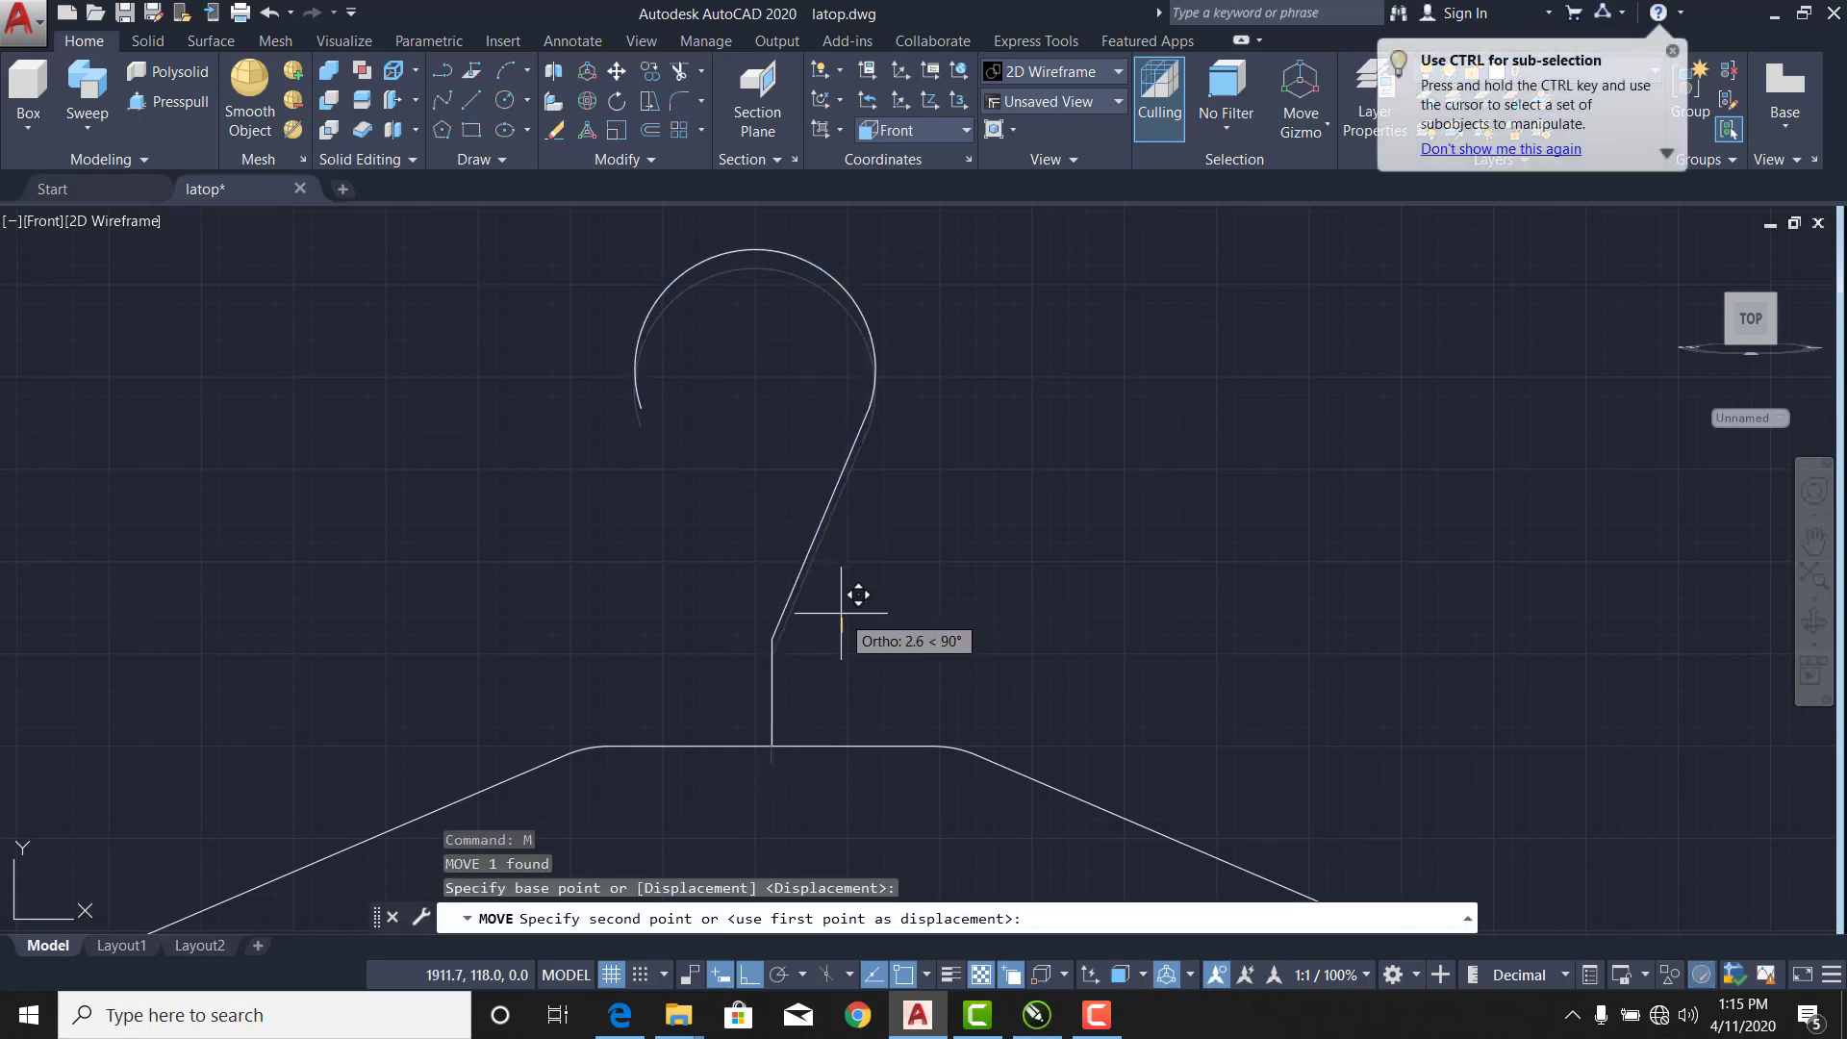
{"action": "key", "text": "Escape"}
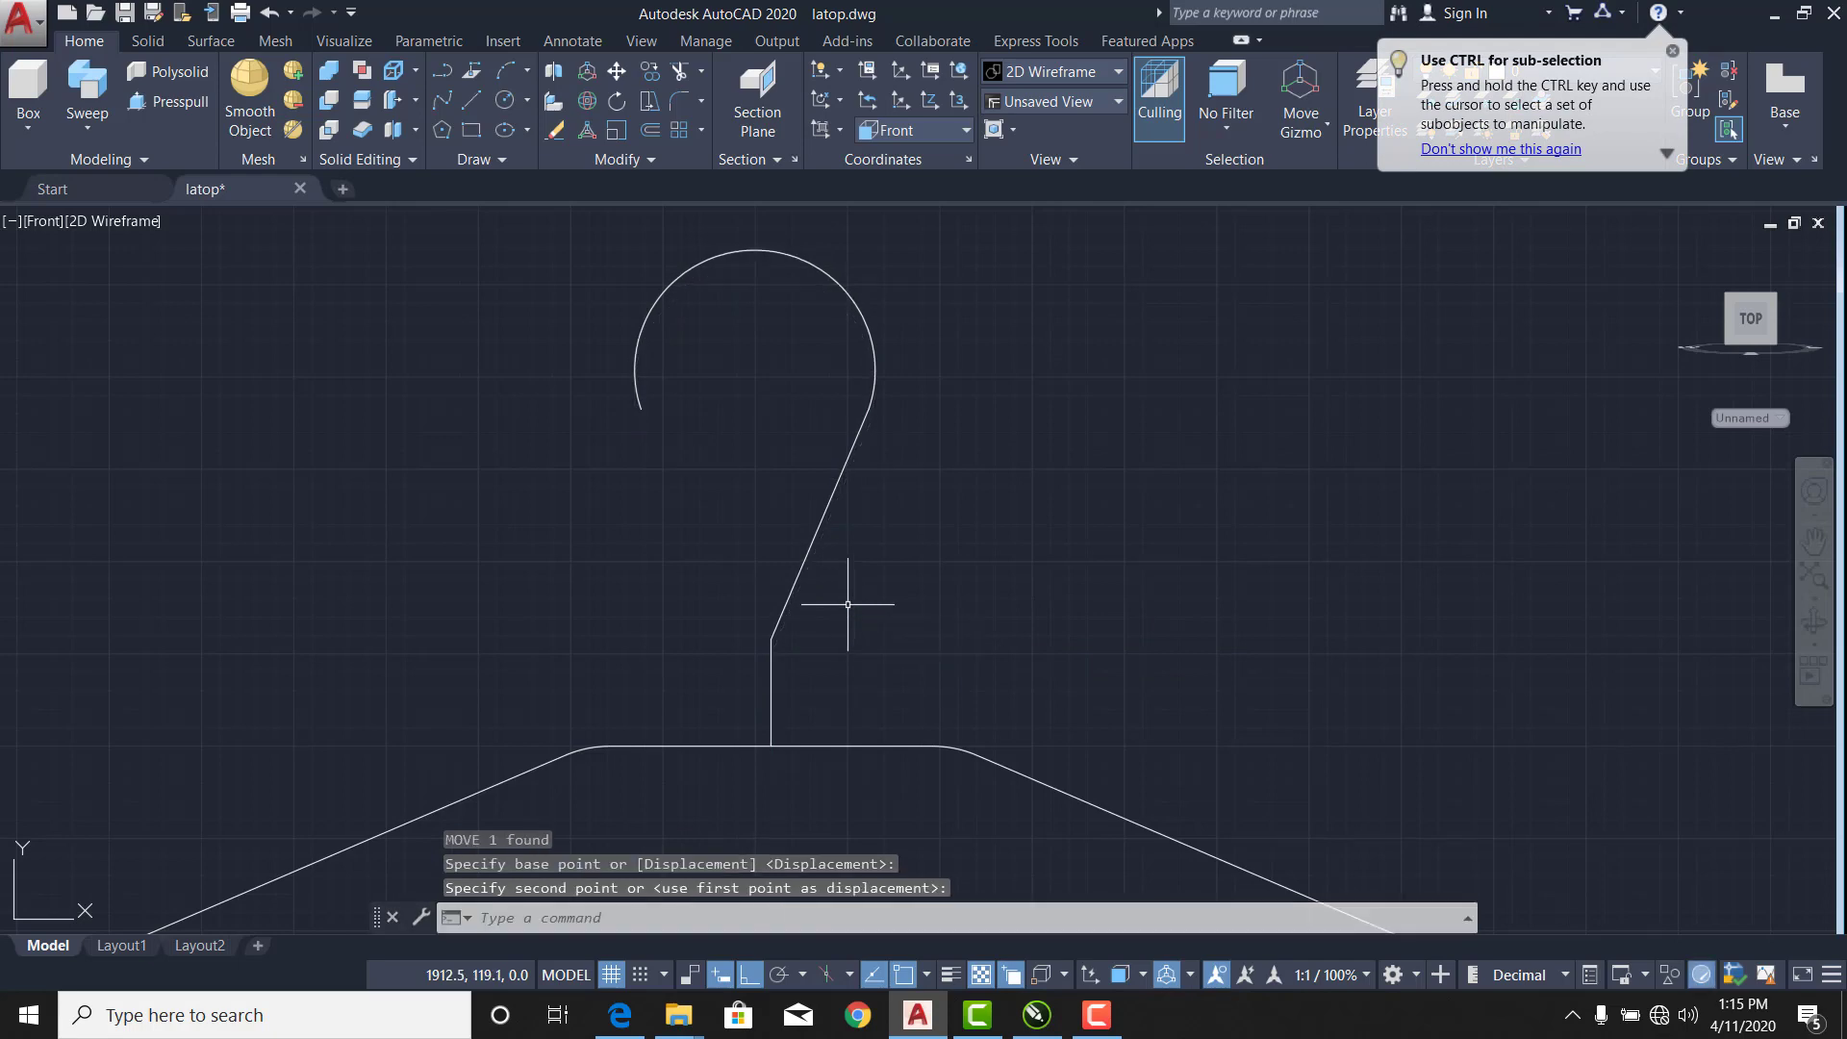
Return the hanger to the home isometric view and turn the drawing grid off.
{"action": "scroll", "coordinate": [796, 619], "scroll_direction": "down", "scroll_amount": 5}
{"action": "middle_click_drag", "start_coordinate": [719, 660], "coordinate": [758, 465]}
{"action": "scroll", "coordinate": [761, 531], "scroll_direction": "down", "scroll_amount": 2}
{"action": "scroll", "coordinate": [755, 537], "scroll_direction": "up", "scroll_amount": 2}
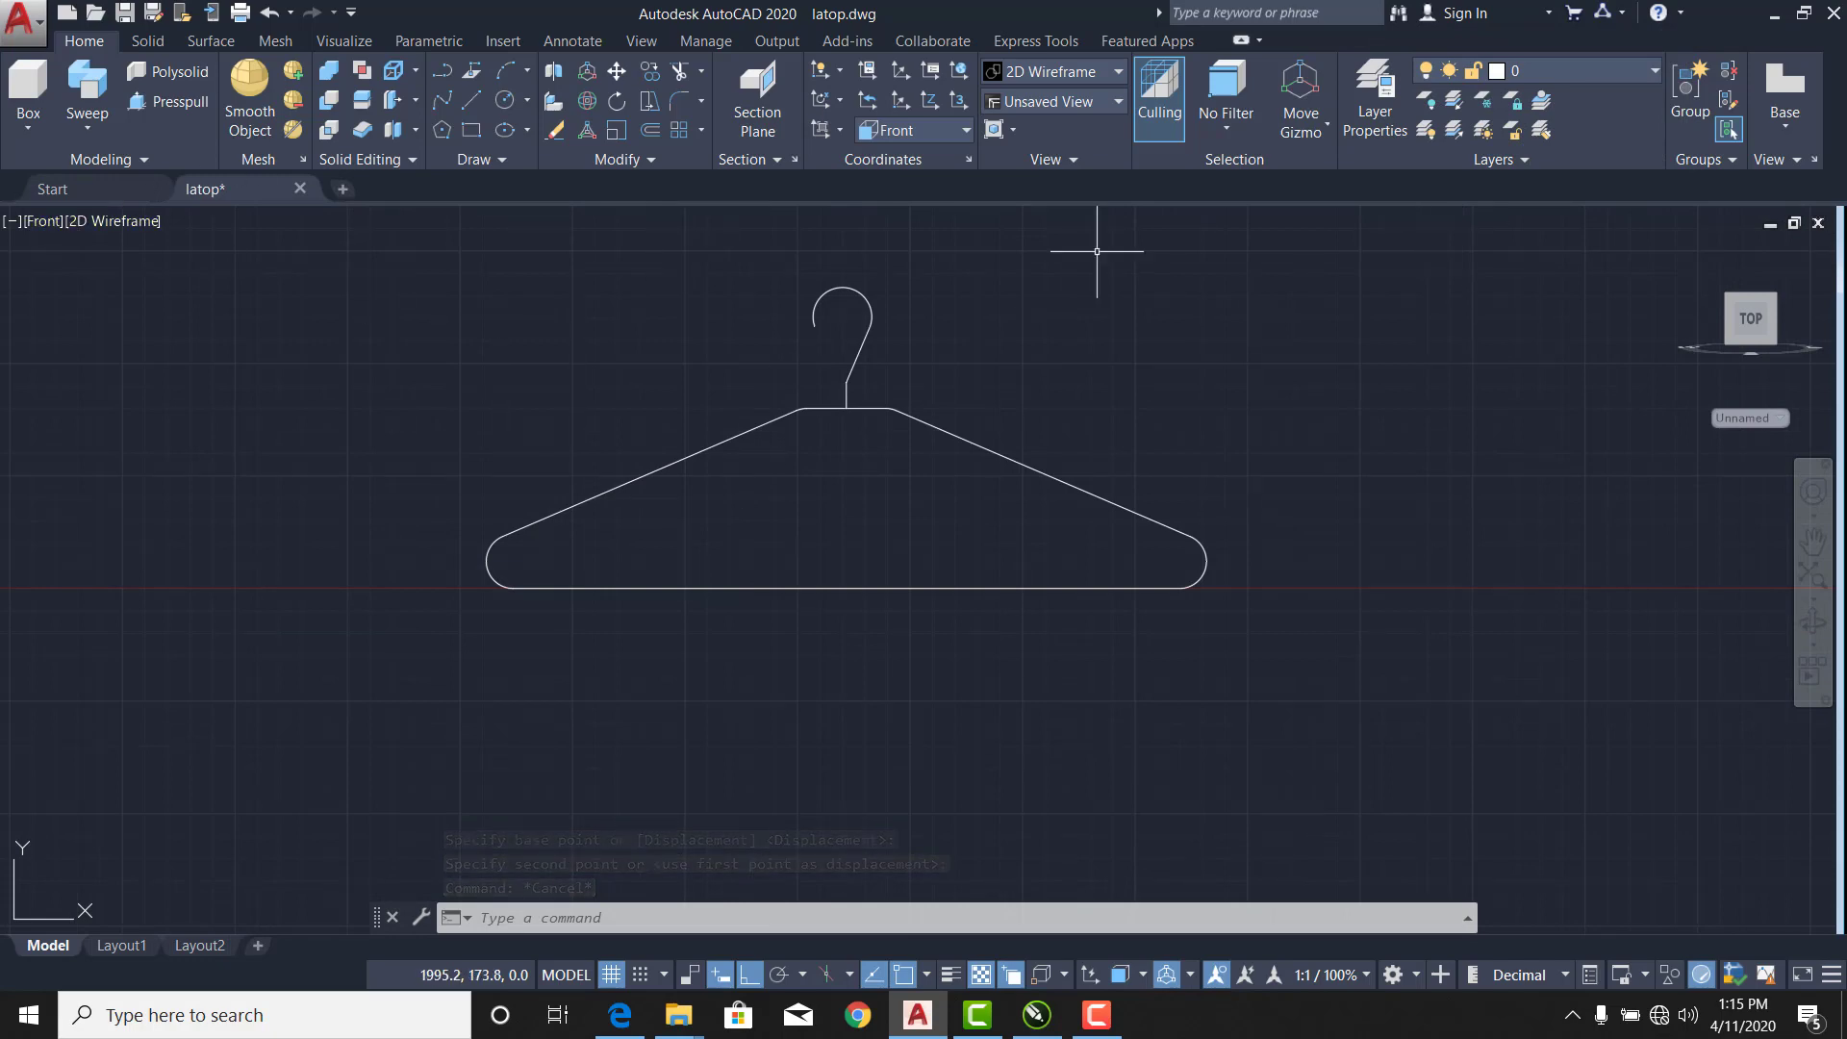
{"action": "left_click", "coordinate": [1691, 255]}
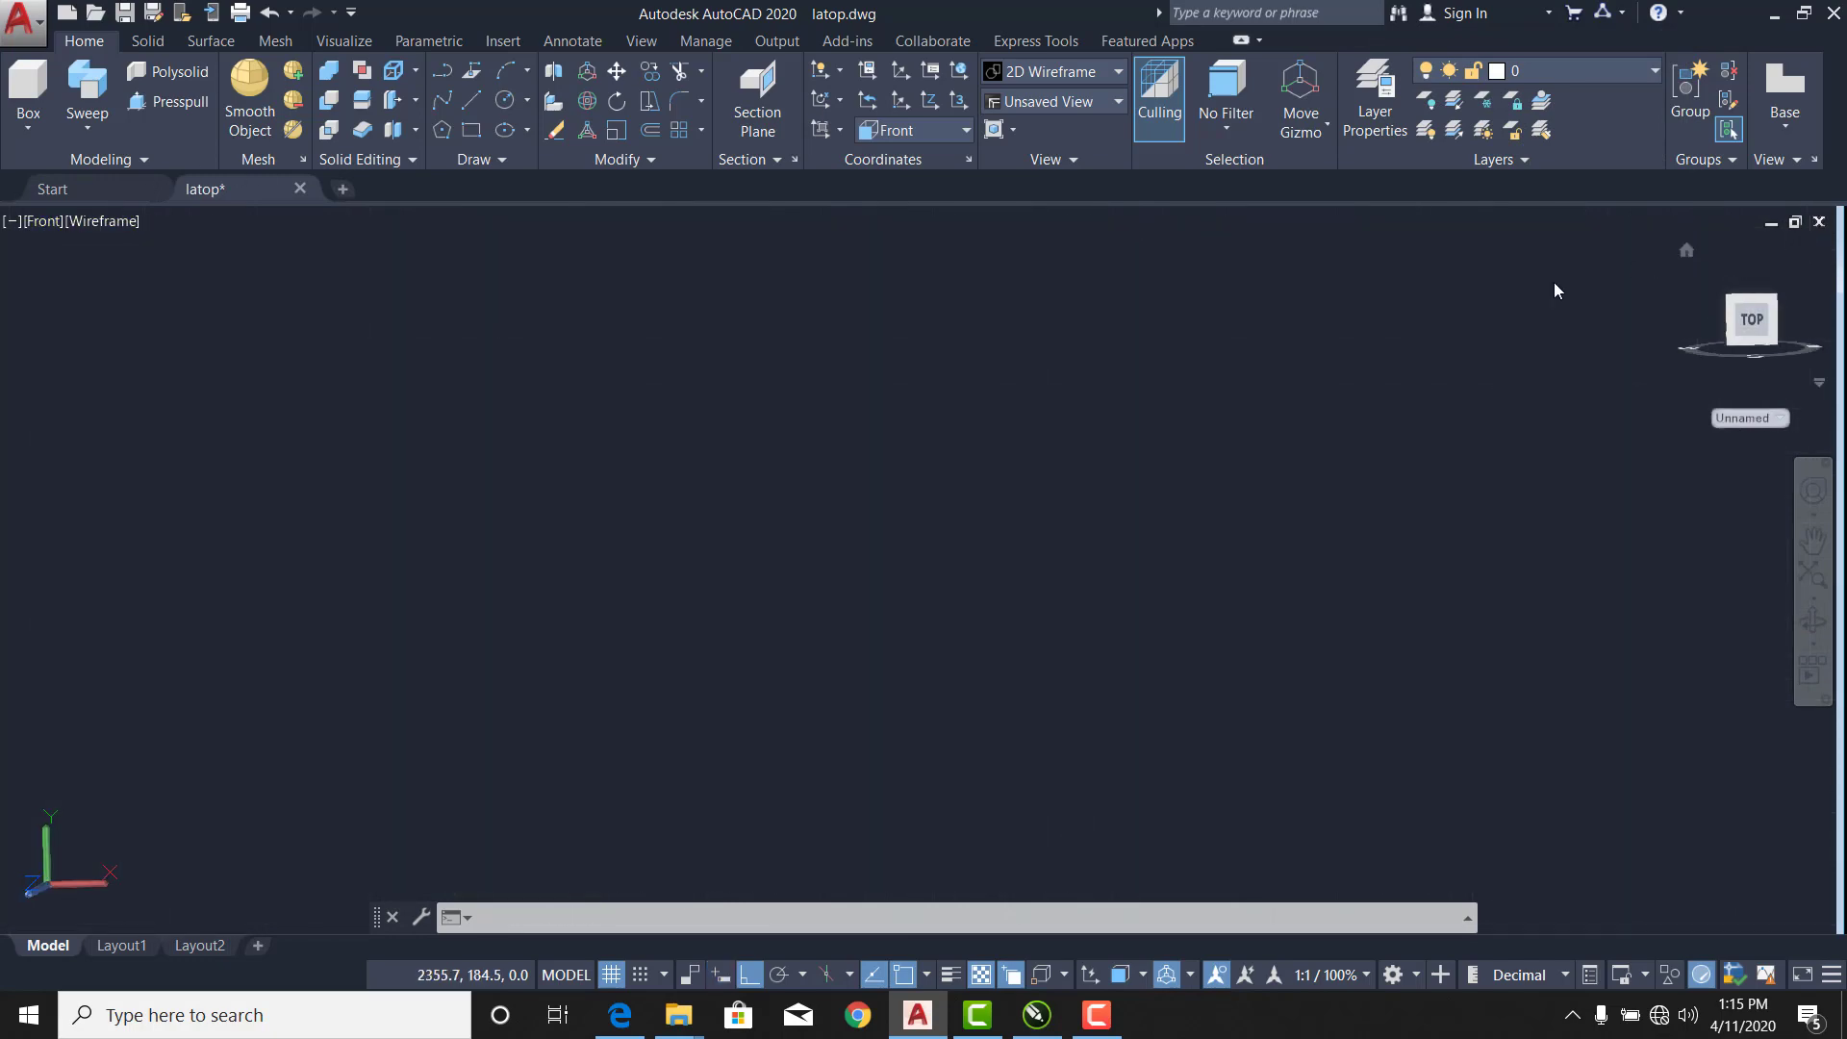
{"action": "scroll", "coordinate": [861, 604], "scroll_direction": "up", "scroll_amount": 5}
{"action": "scroll", "coordinate": [860, 604], "scroll_direction": "down", "scroll_amount": 6}
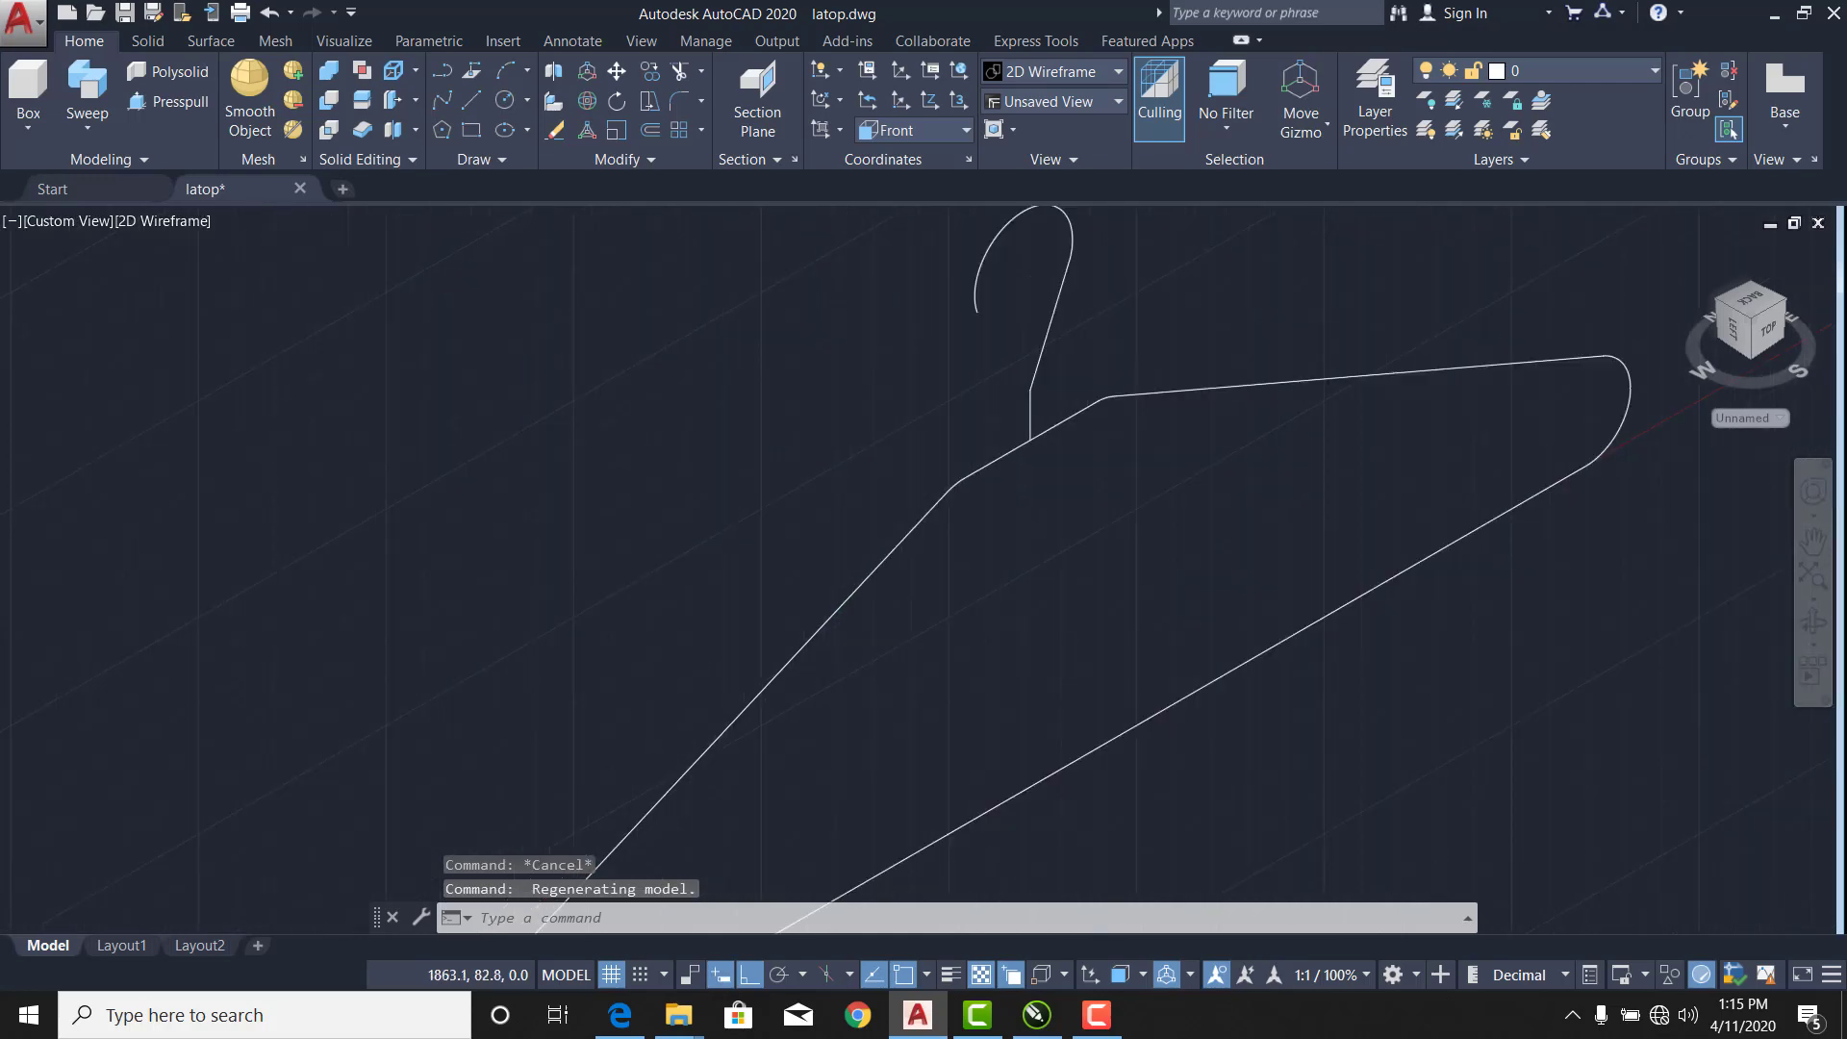
{"action": "scroll", "coordinate": [905, 613], "scroll_direction": "up", "scroll_amount": 2}
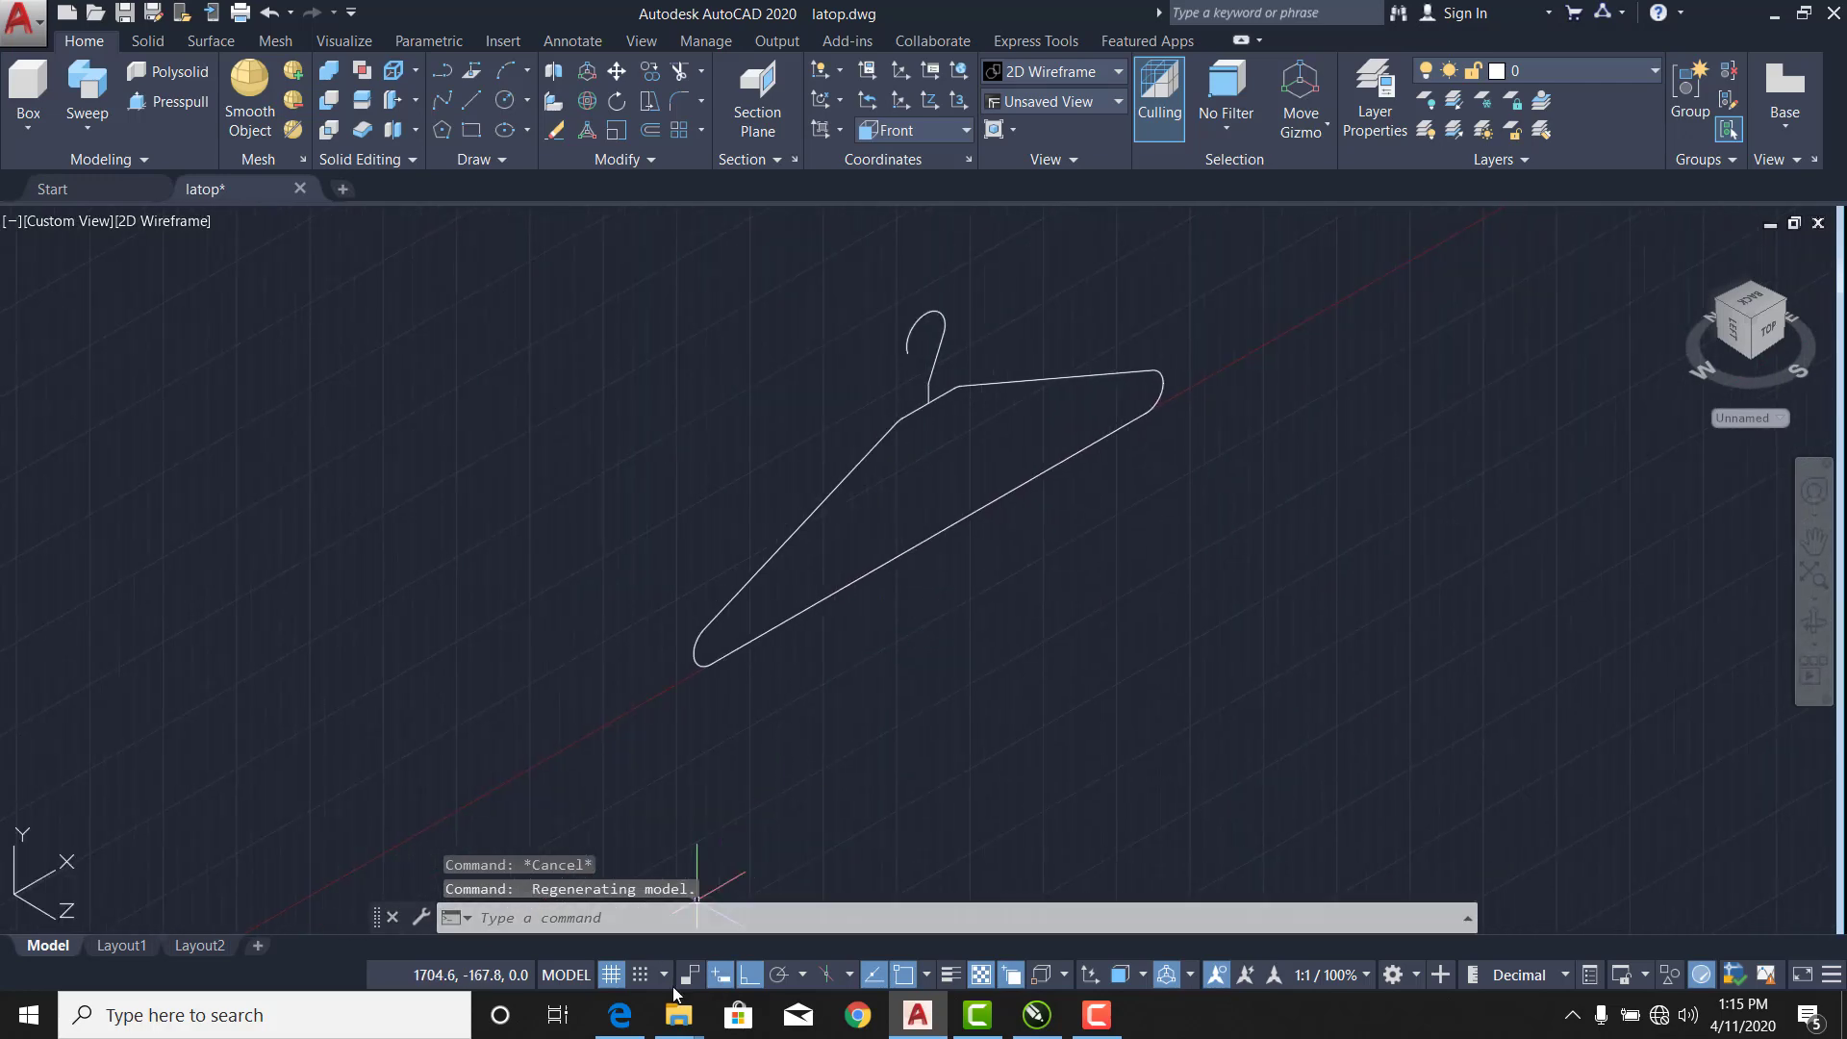
{"action": "left_click", "coordinate": [613, 977]}
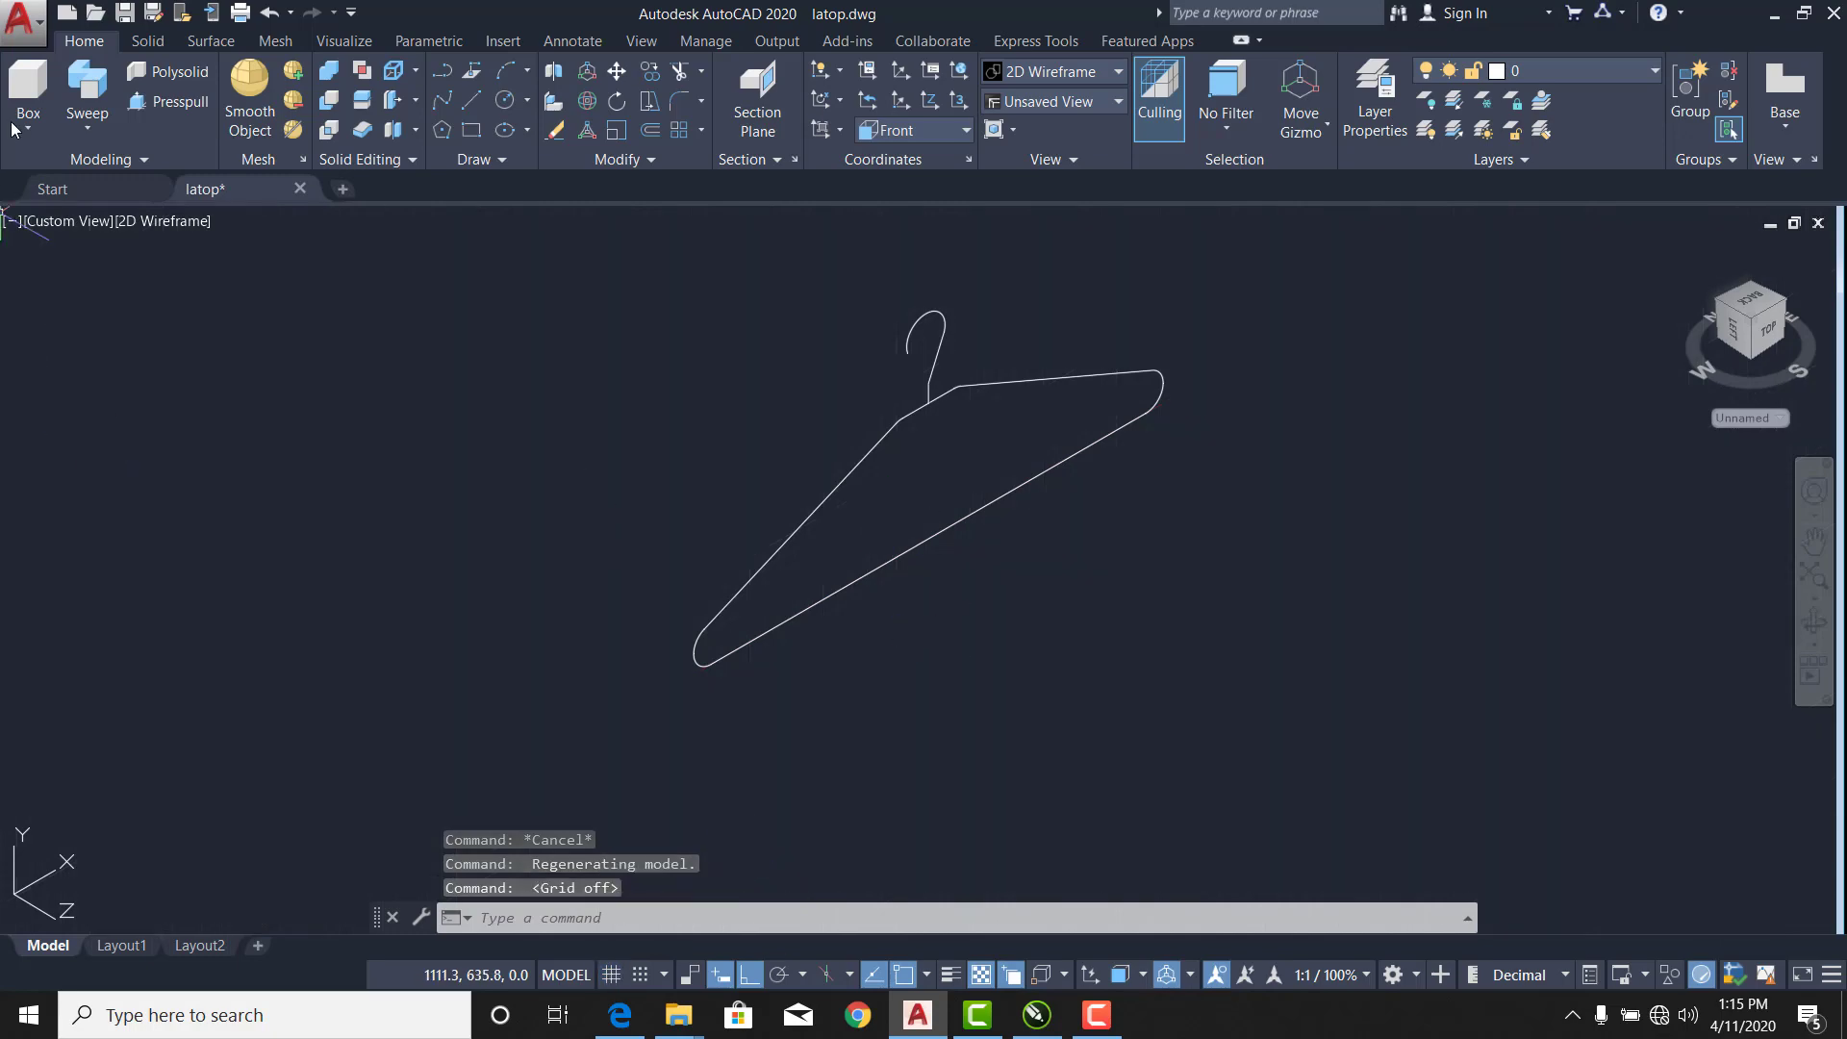
In the Right view, draw a circle of radius 10 centred at the centre of the hook's arc.
{"action": "left_click", "coordinate": [67, 223]}
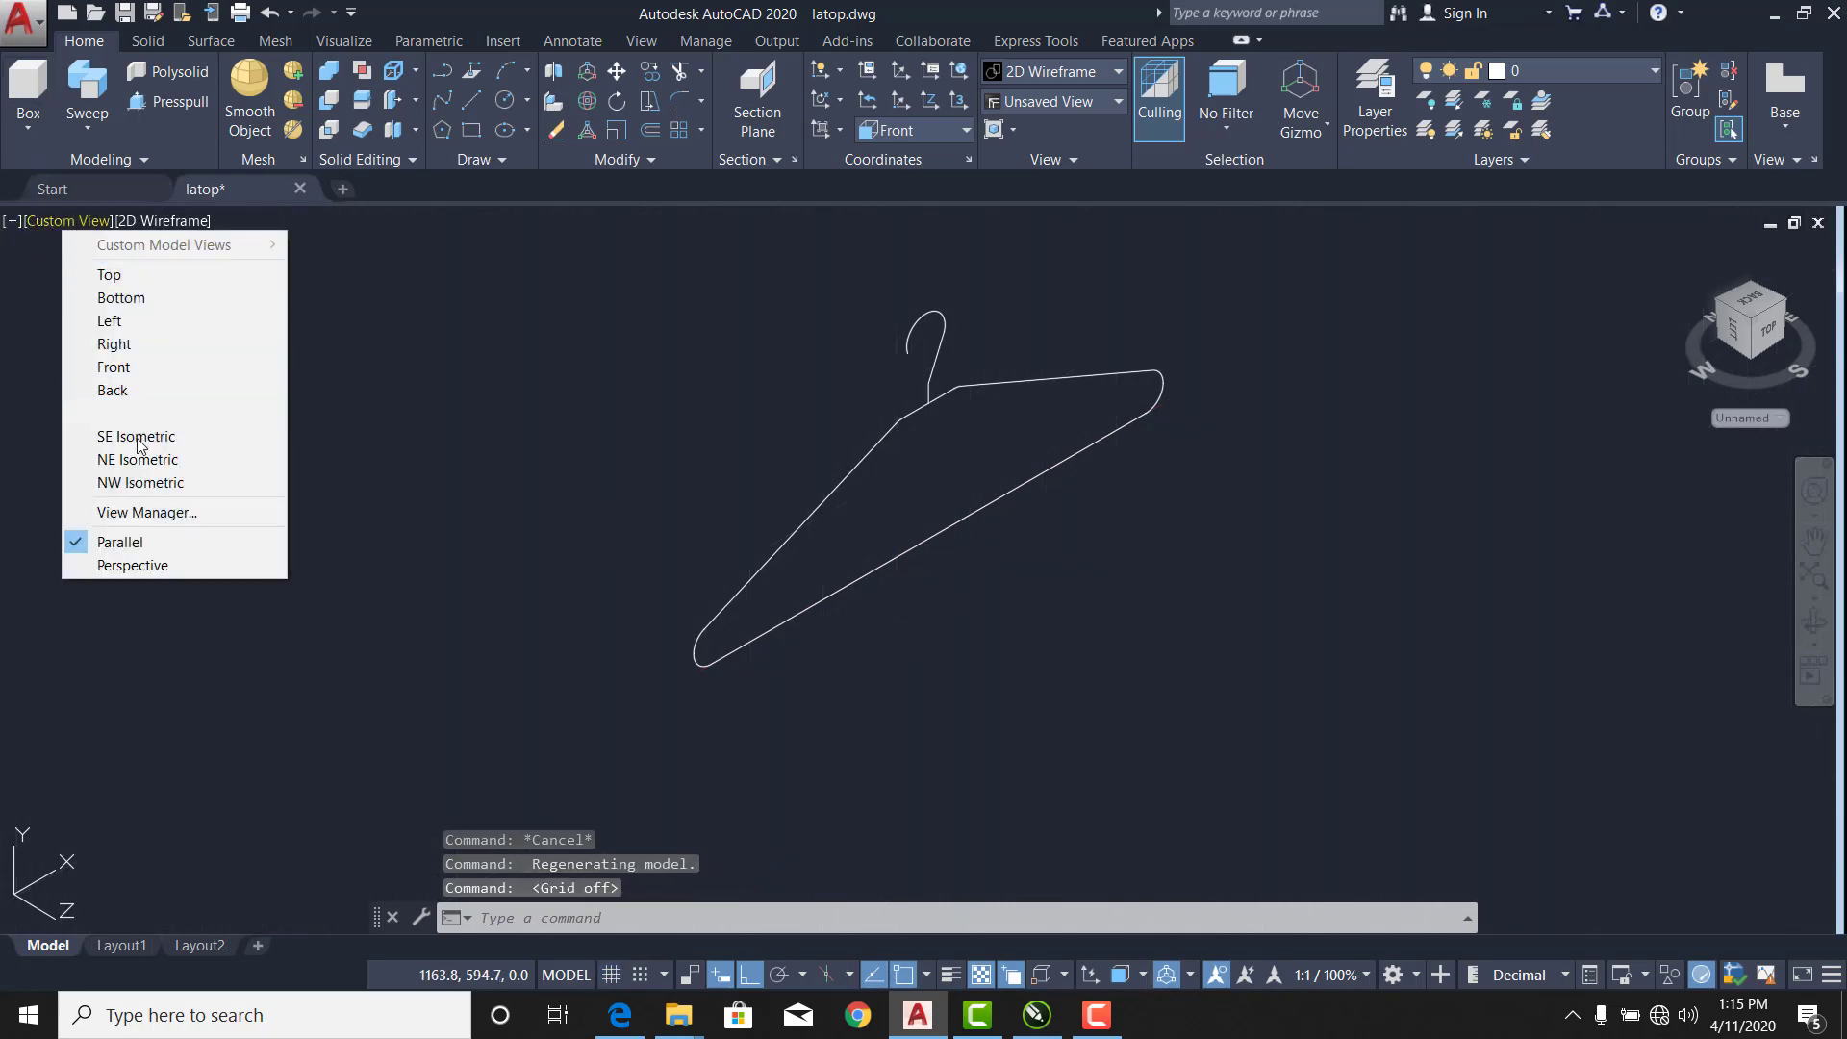
{"action": "left_click", "coordinate": [164, 338]}
{"action": "scroll", "coordinate": [937, 442], "scroll_direction": "down", "scroll_amount": 2}
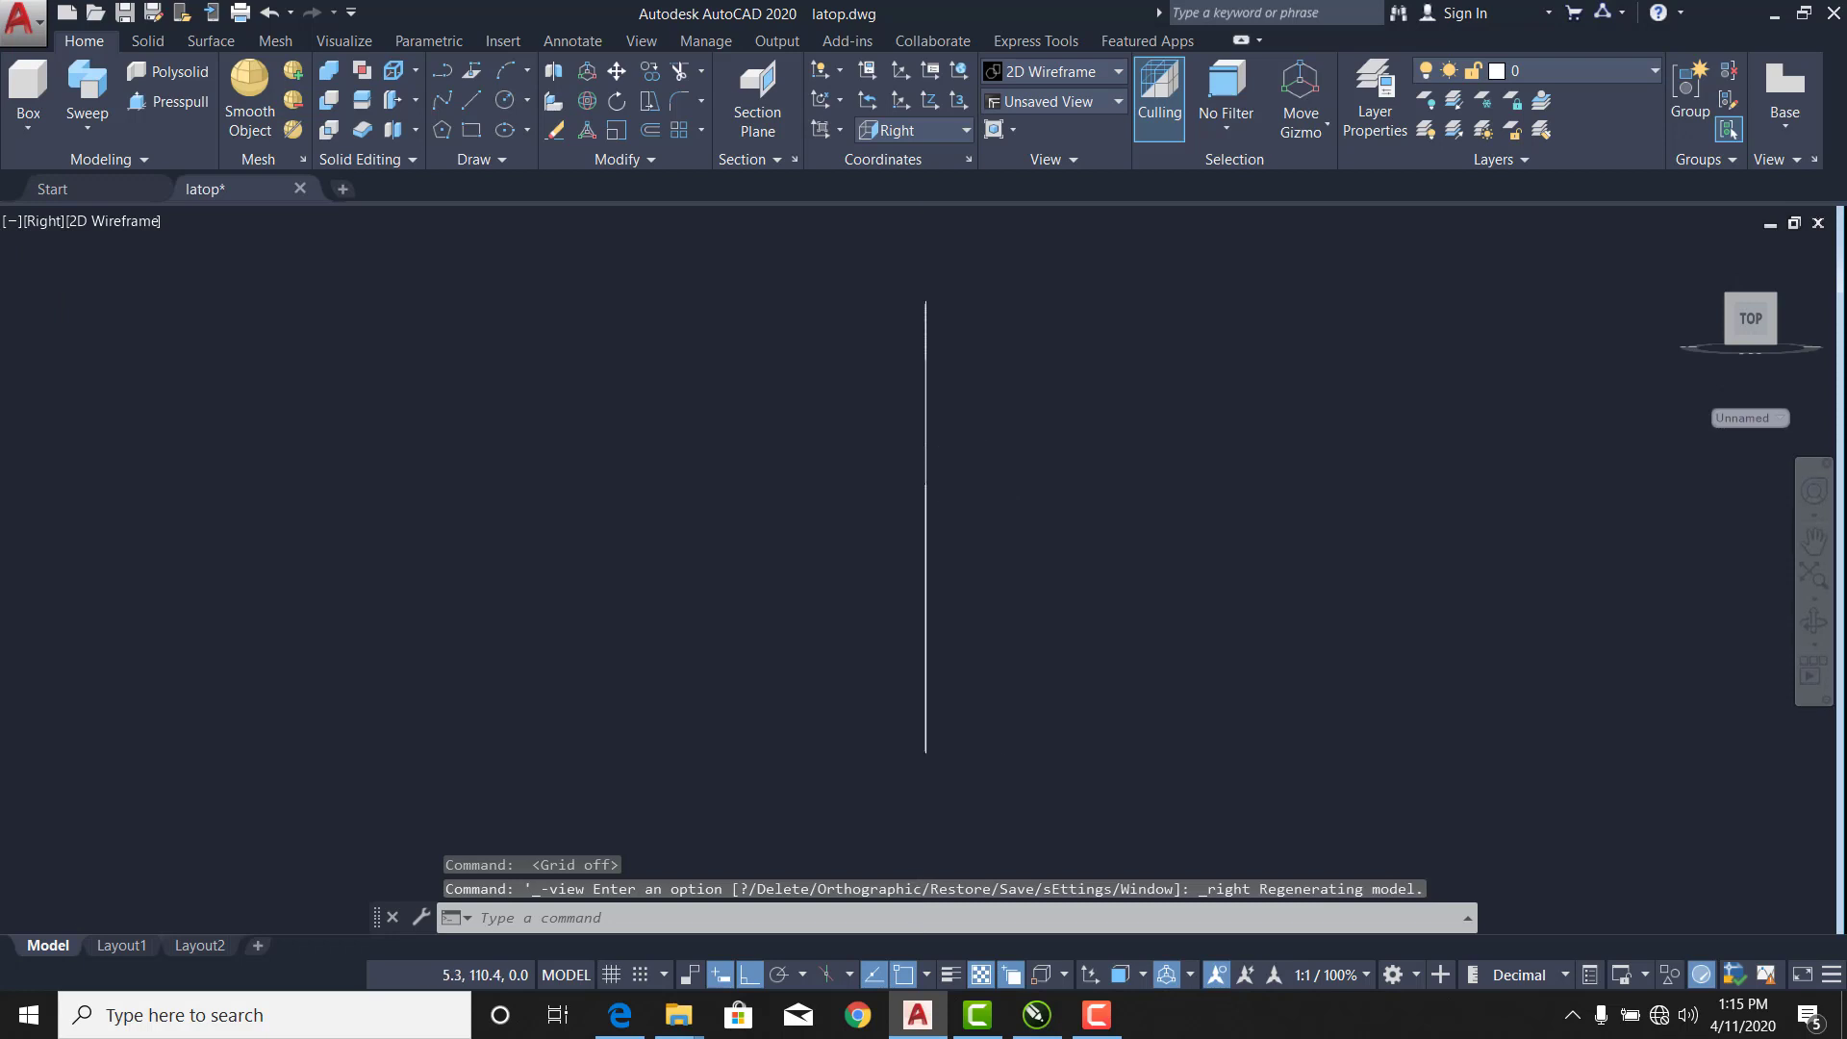
{"action": "middle_click_drag", "start_coordinate": [931, 404], "coordinate": [839, 452]}
{"action": "scroll", "coordinate": [820, 495], "scroll_direction": "up", "scroll_amount": 1}
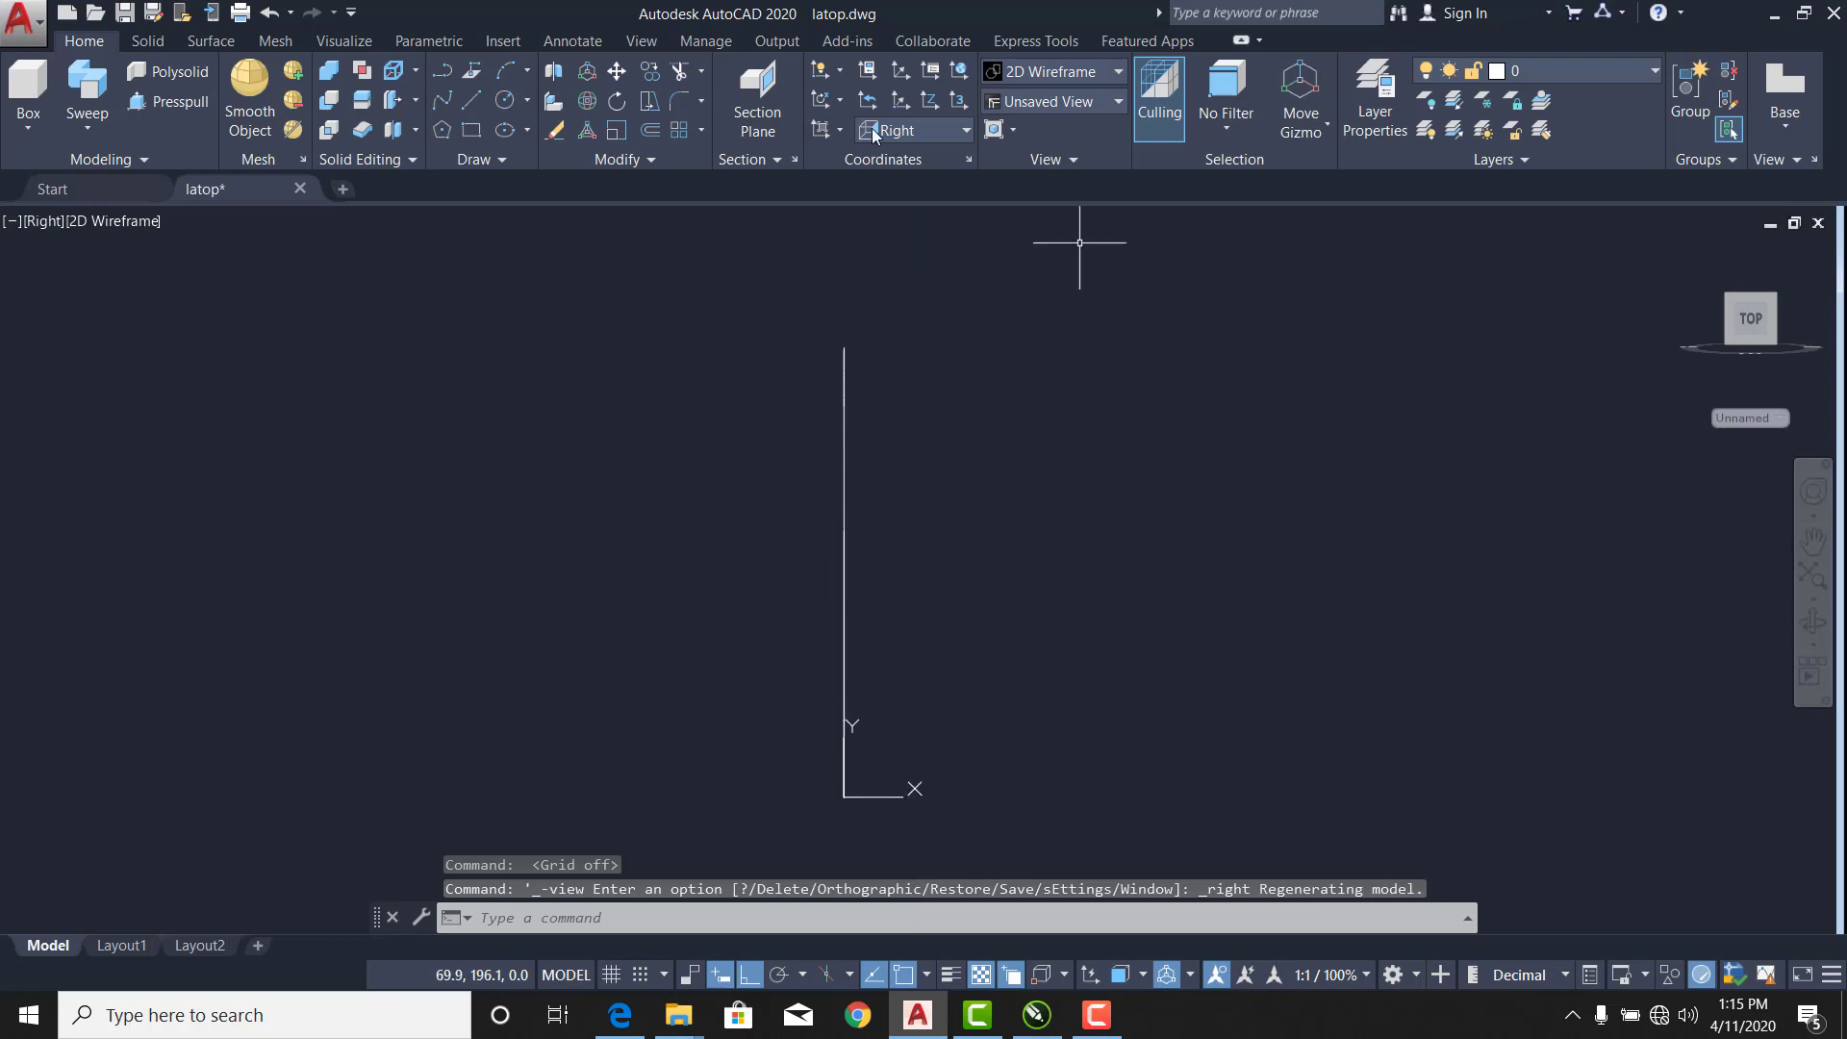
{"action": "left_click", "coordinate": [504, 107]}
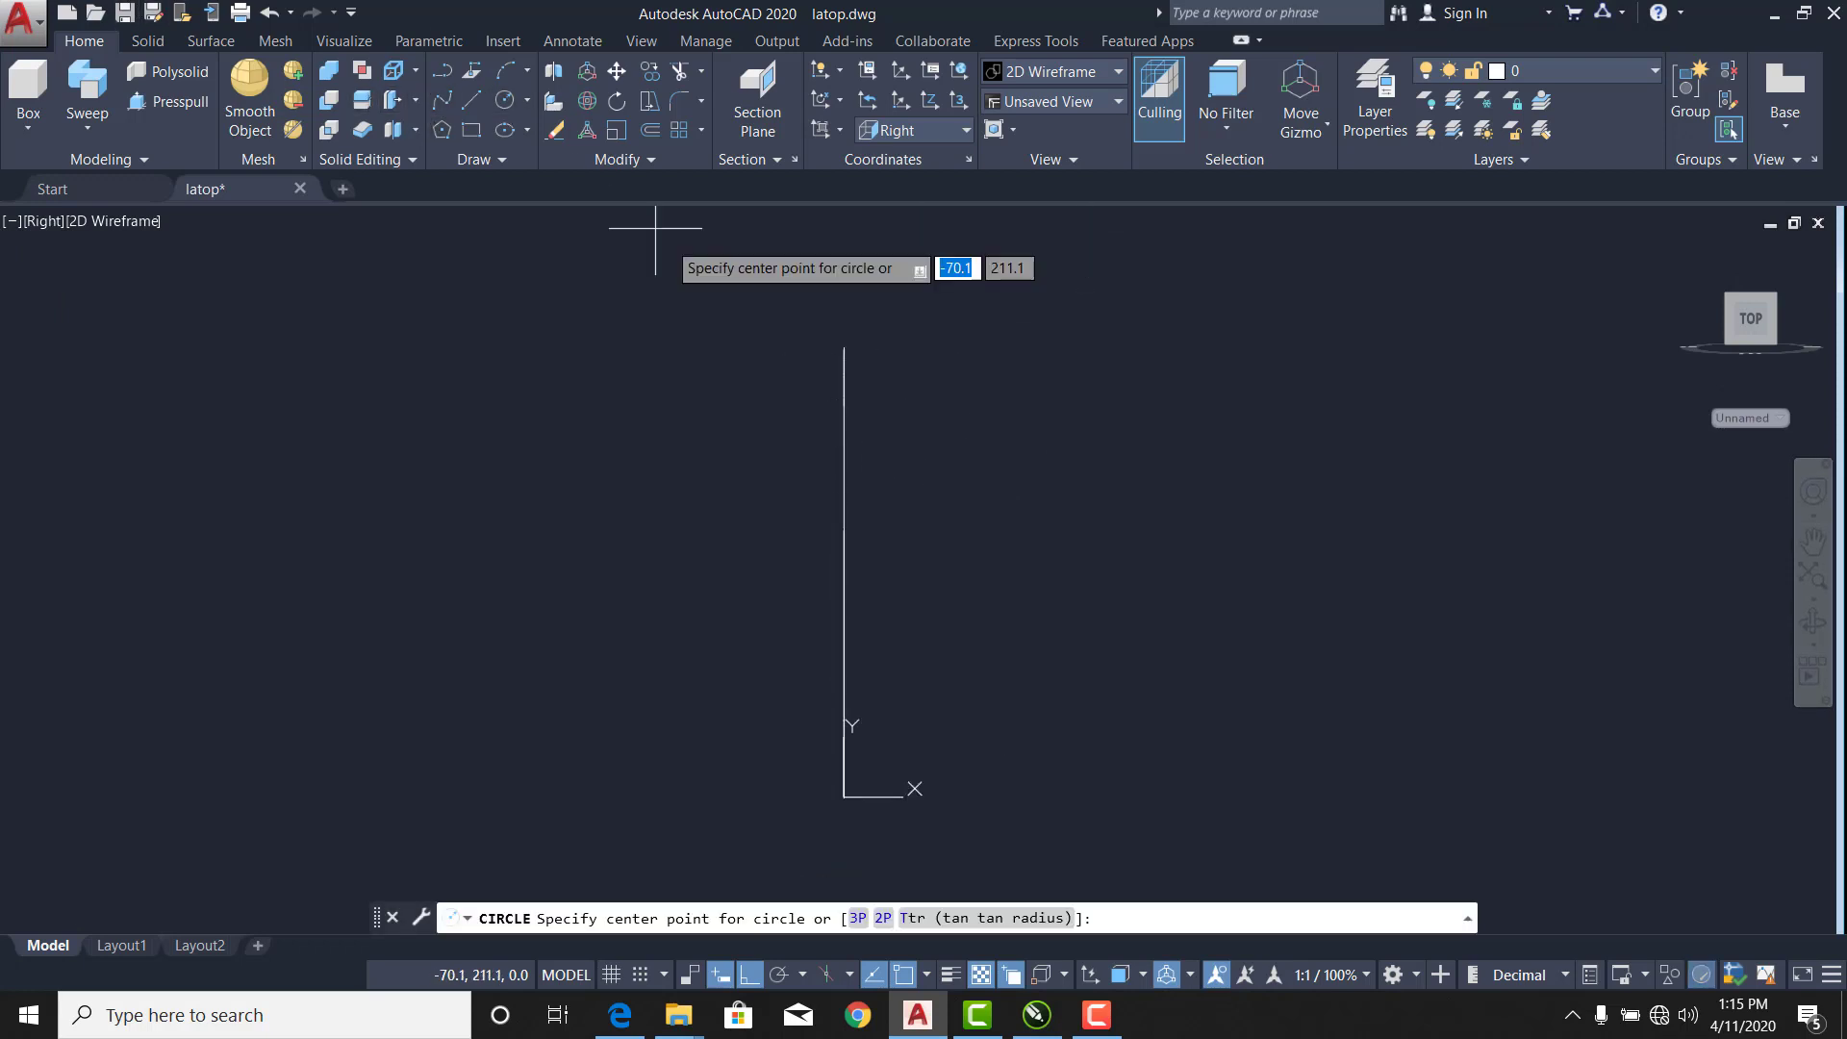
{"action": "left_click", "coordinate": [844, 391]}
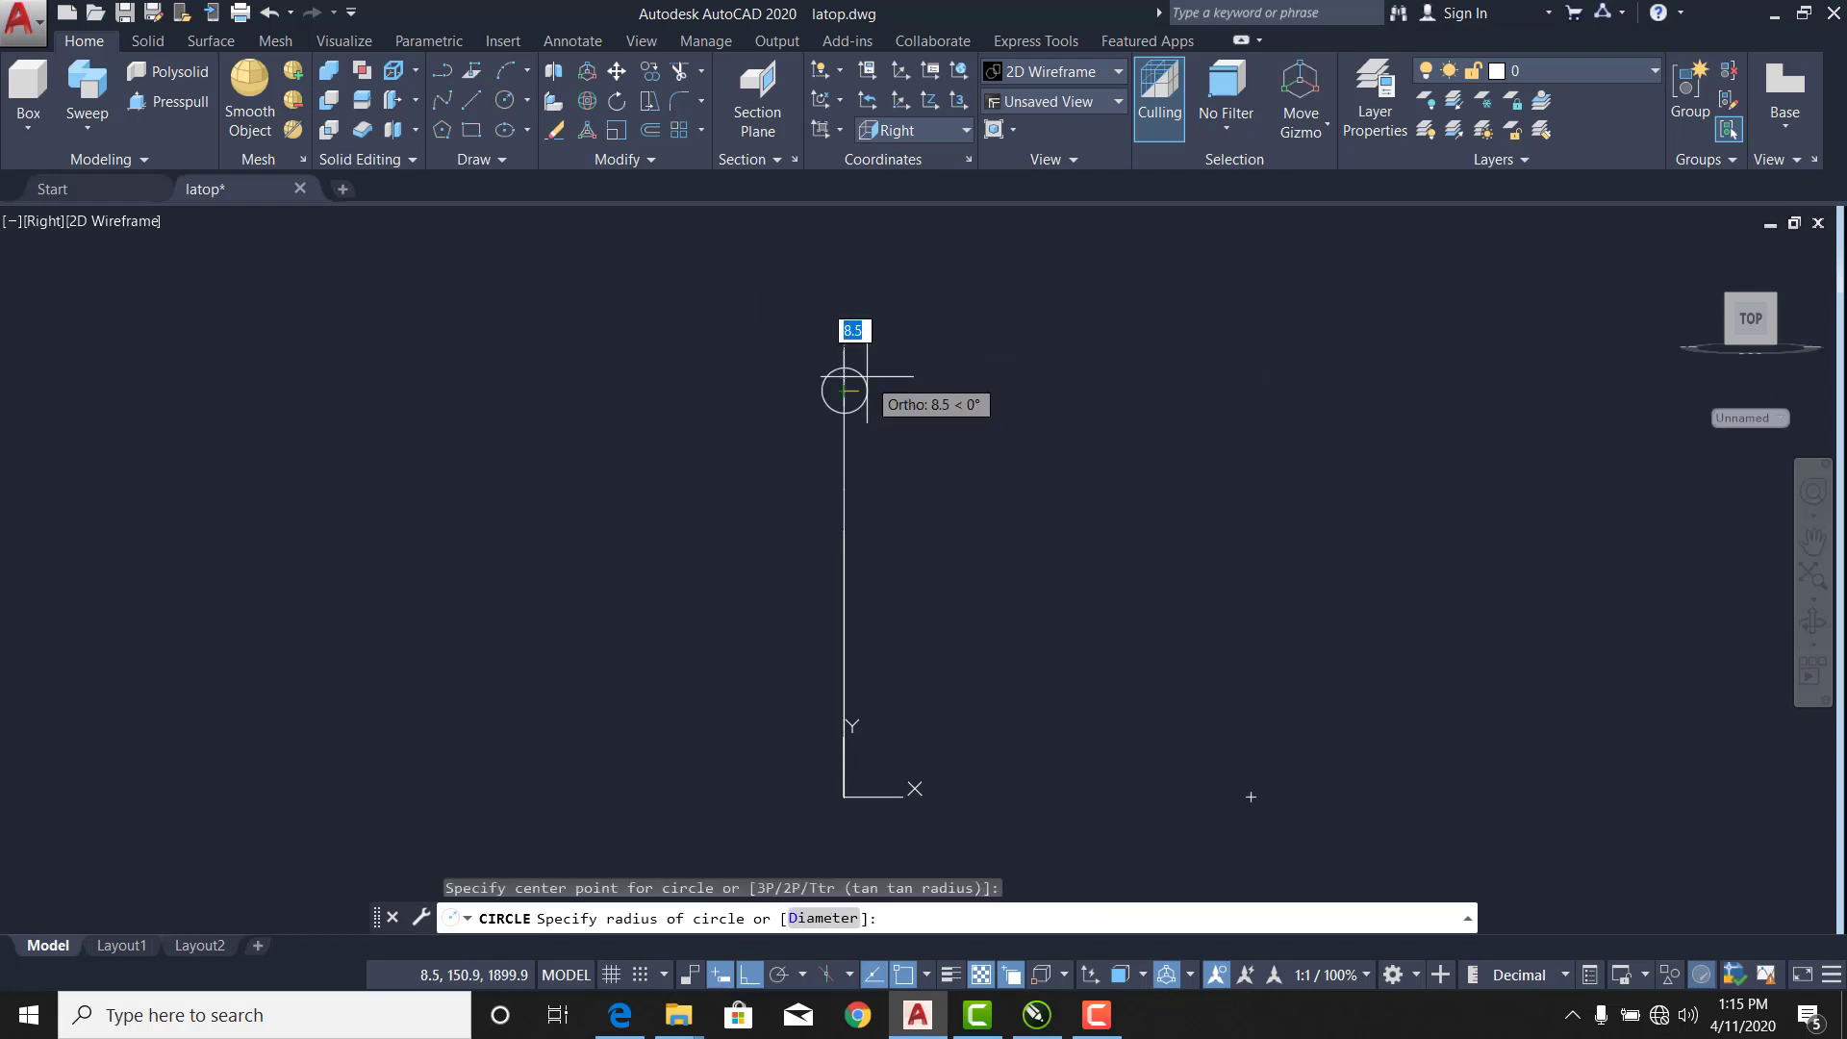
{"action": "type", "text": "10"}
{"action": "key", "text": "Return"}
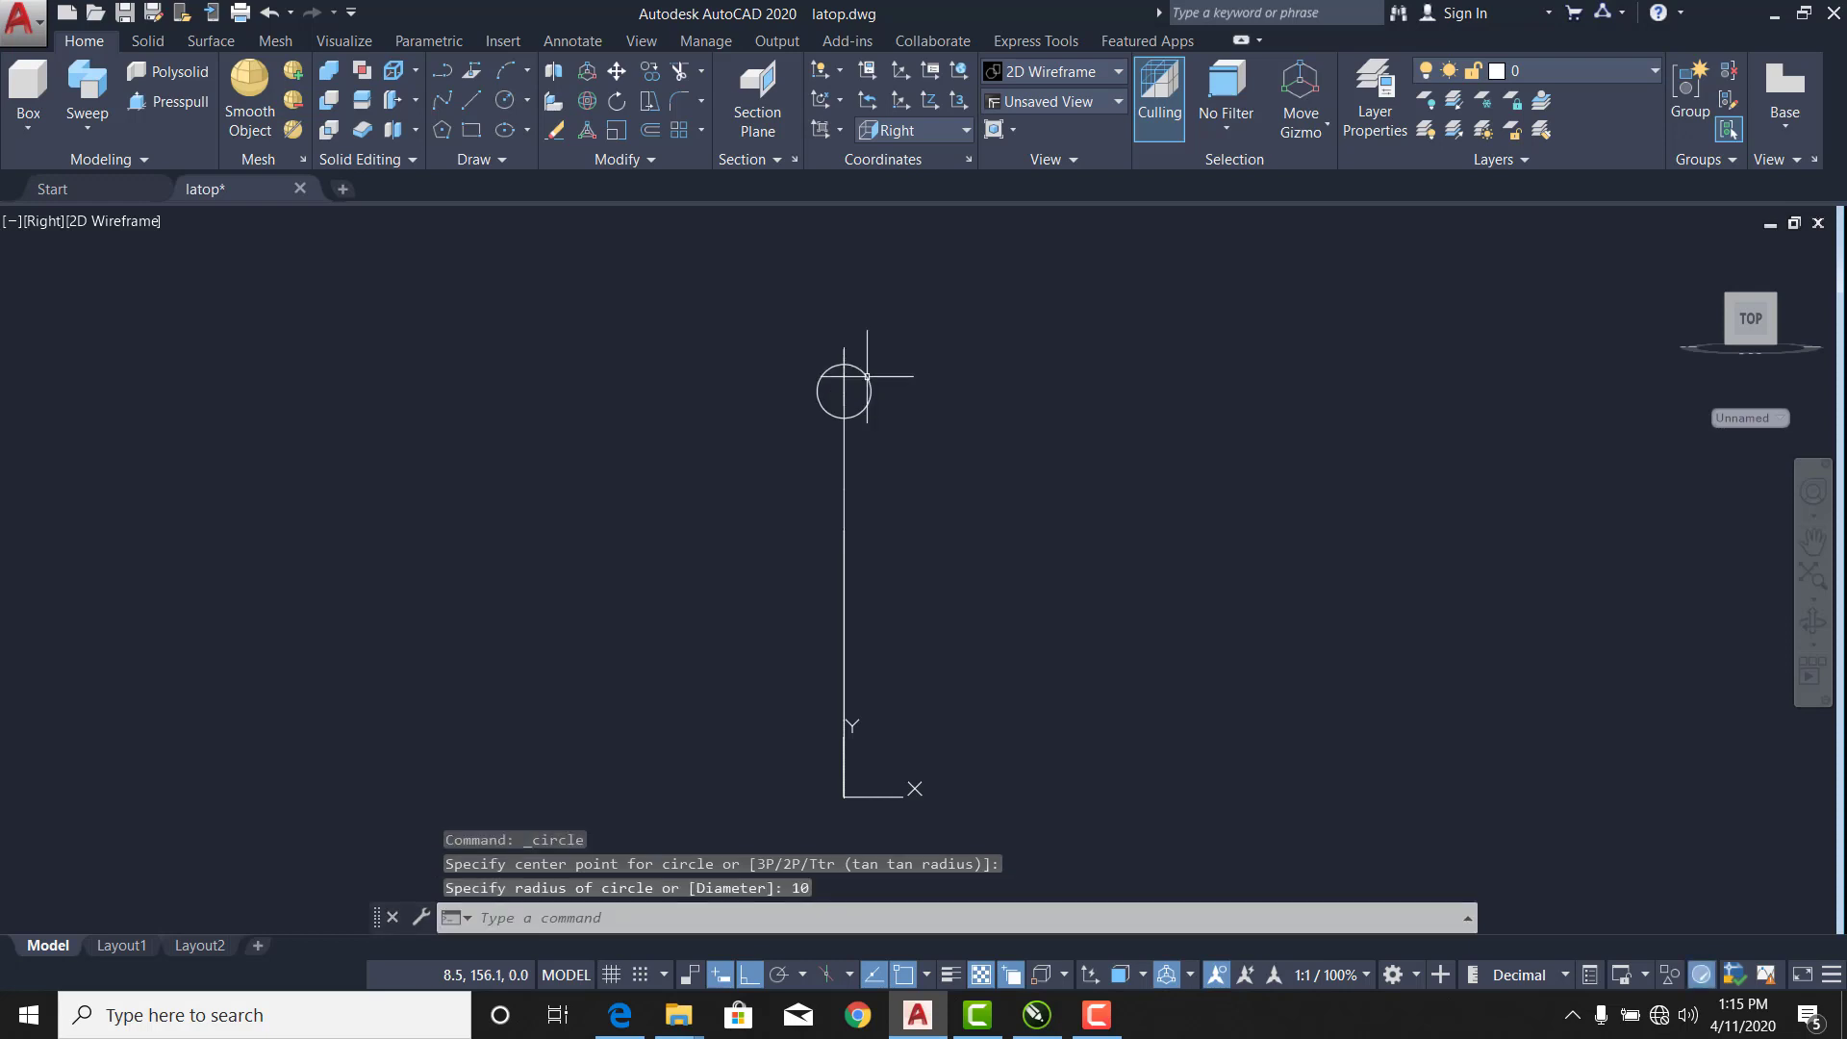
Switch to the SE Isometric view and orbit around the hook to examine where the circle lies relative to it.
{"action": "left_click", "coordinate": [49, 224]}
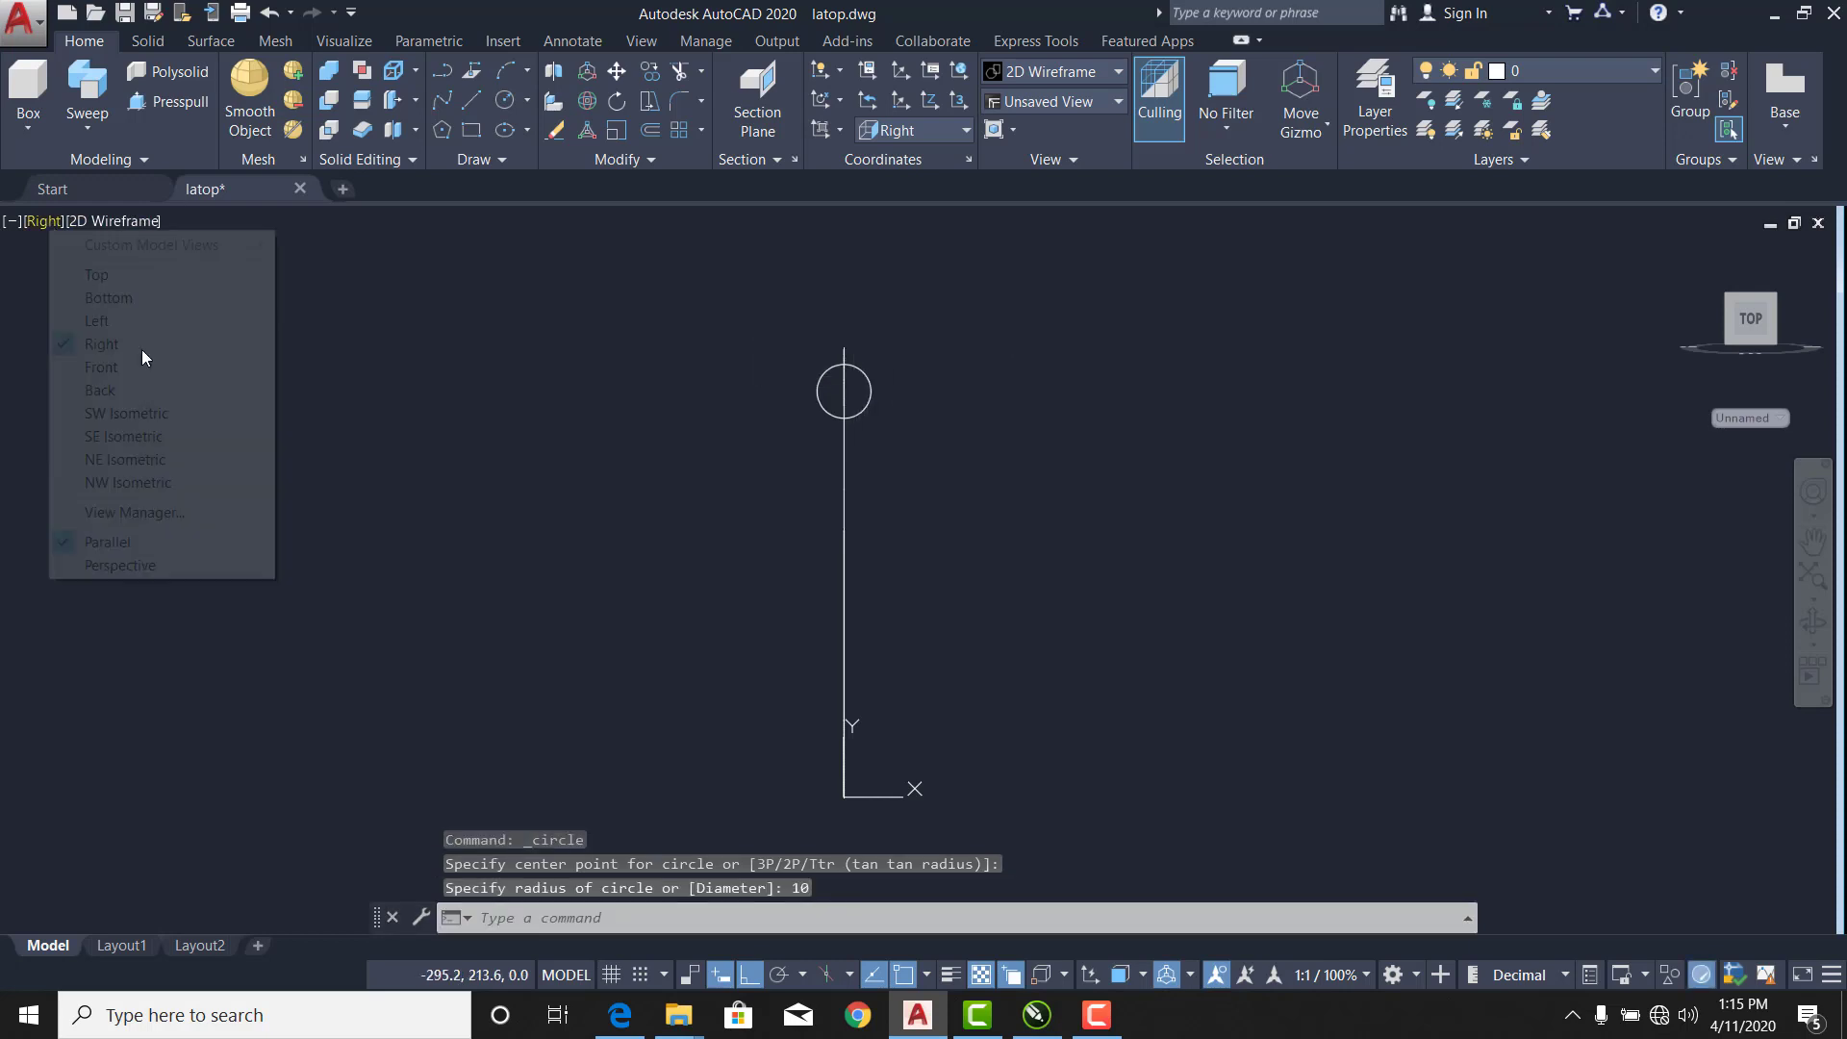
{"action": "left_click", "coordinate": [190, 443]}
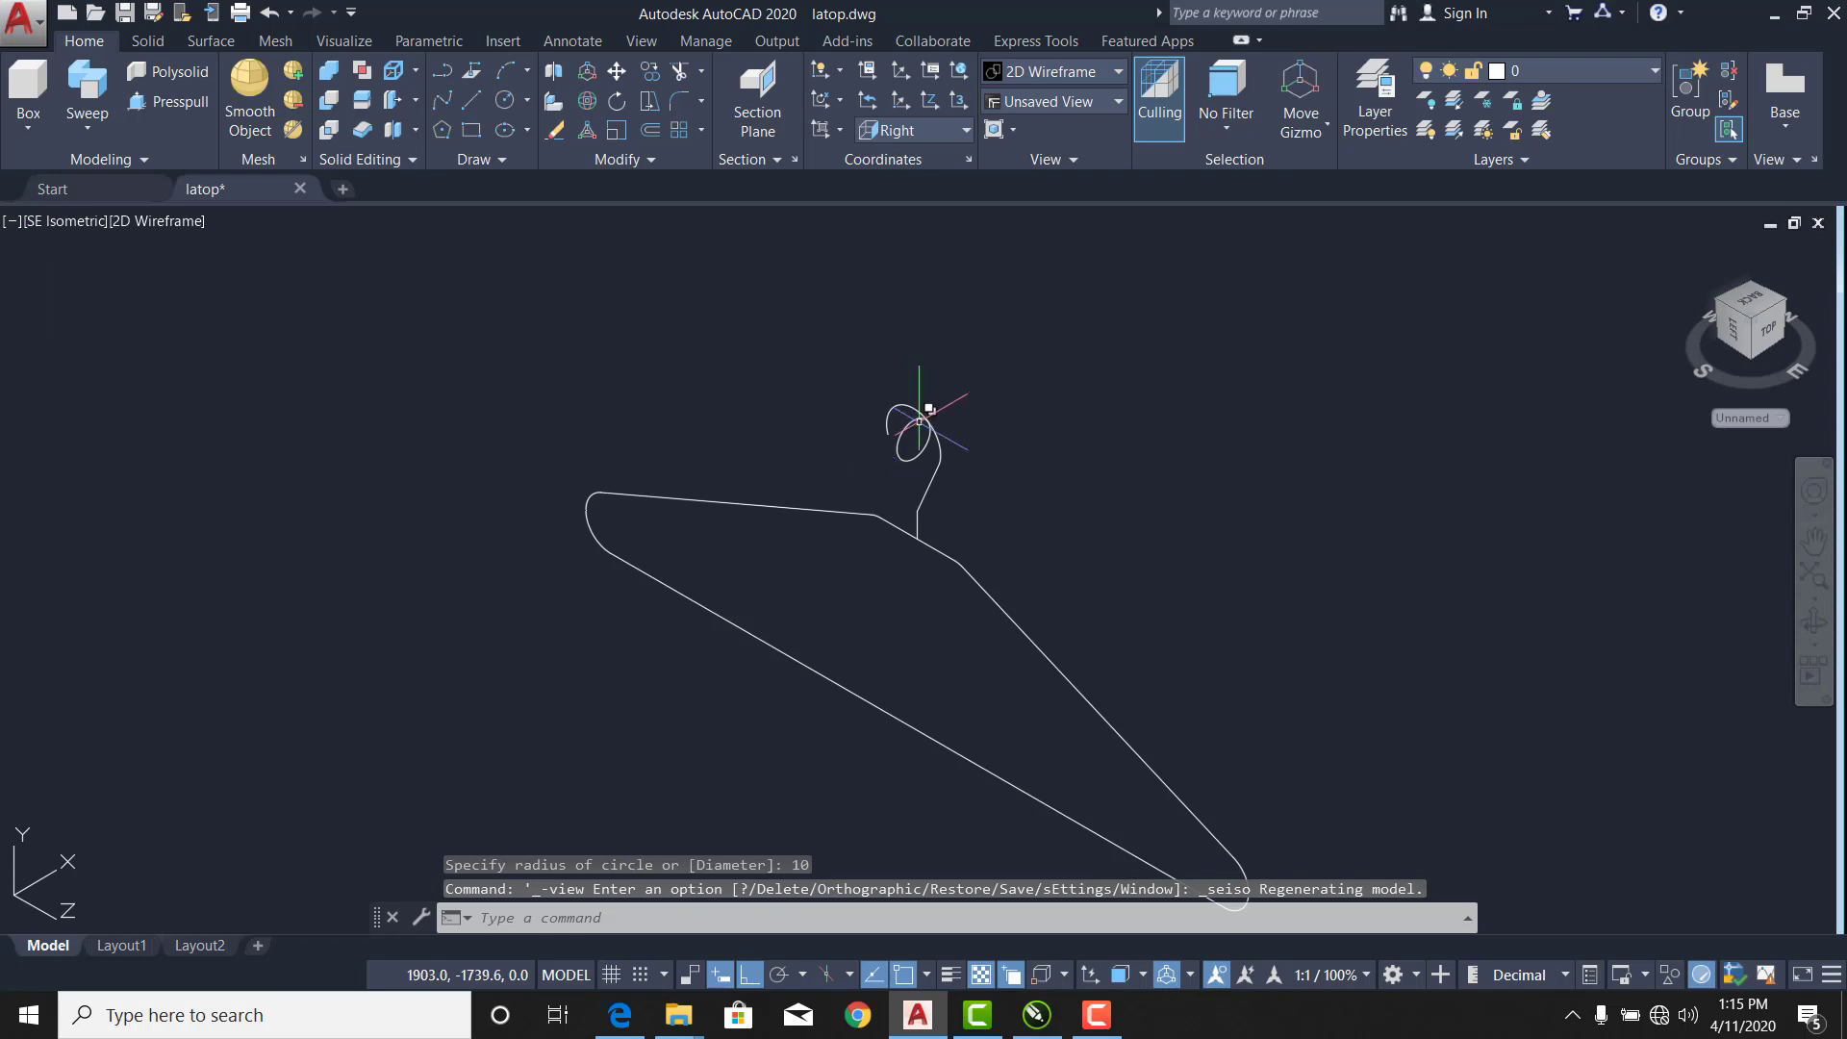
{"action": "scroll", "coordinate": [921, 420], "scroll_direction": "up", "scroll_amount": 5}
{"action": "mouse_move", "coordinate": [923, 445]}
{"action": "middle_mouse_down", "text": "shift"}
{"action": "mouse_move", "coordinate": [817, 433]}
{"action": "mouse_move", "coordinate": [961, 439]}
{"action": "middle_mouse_up", "text": "shift"}
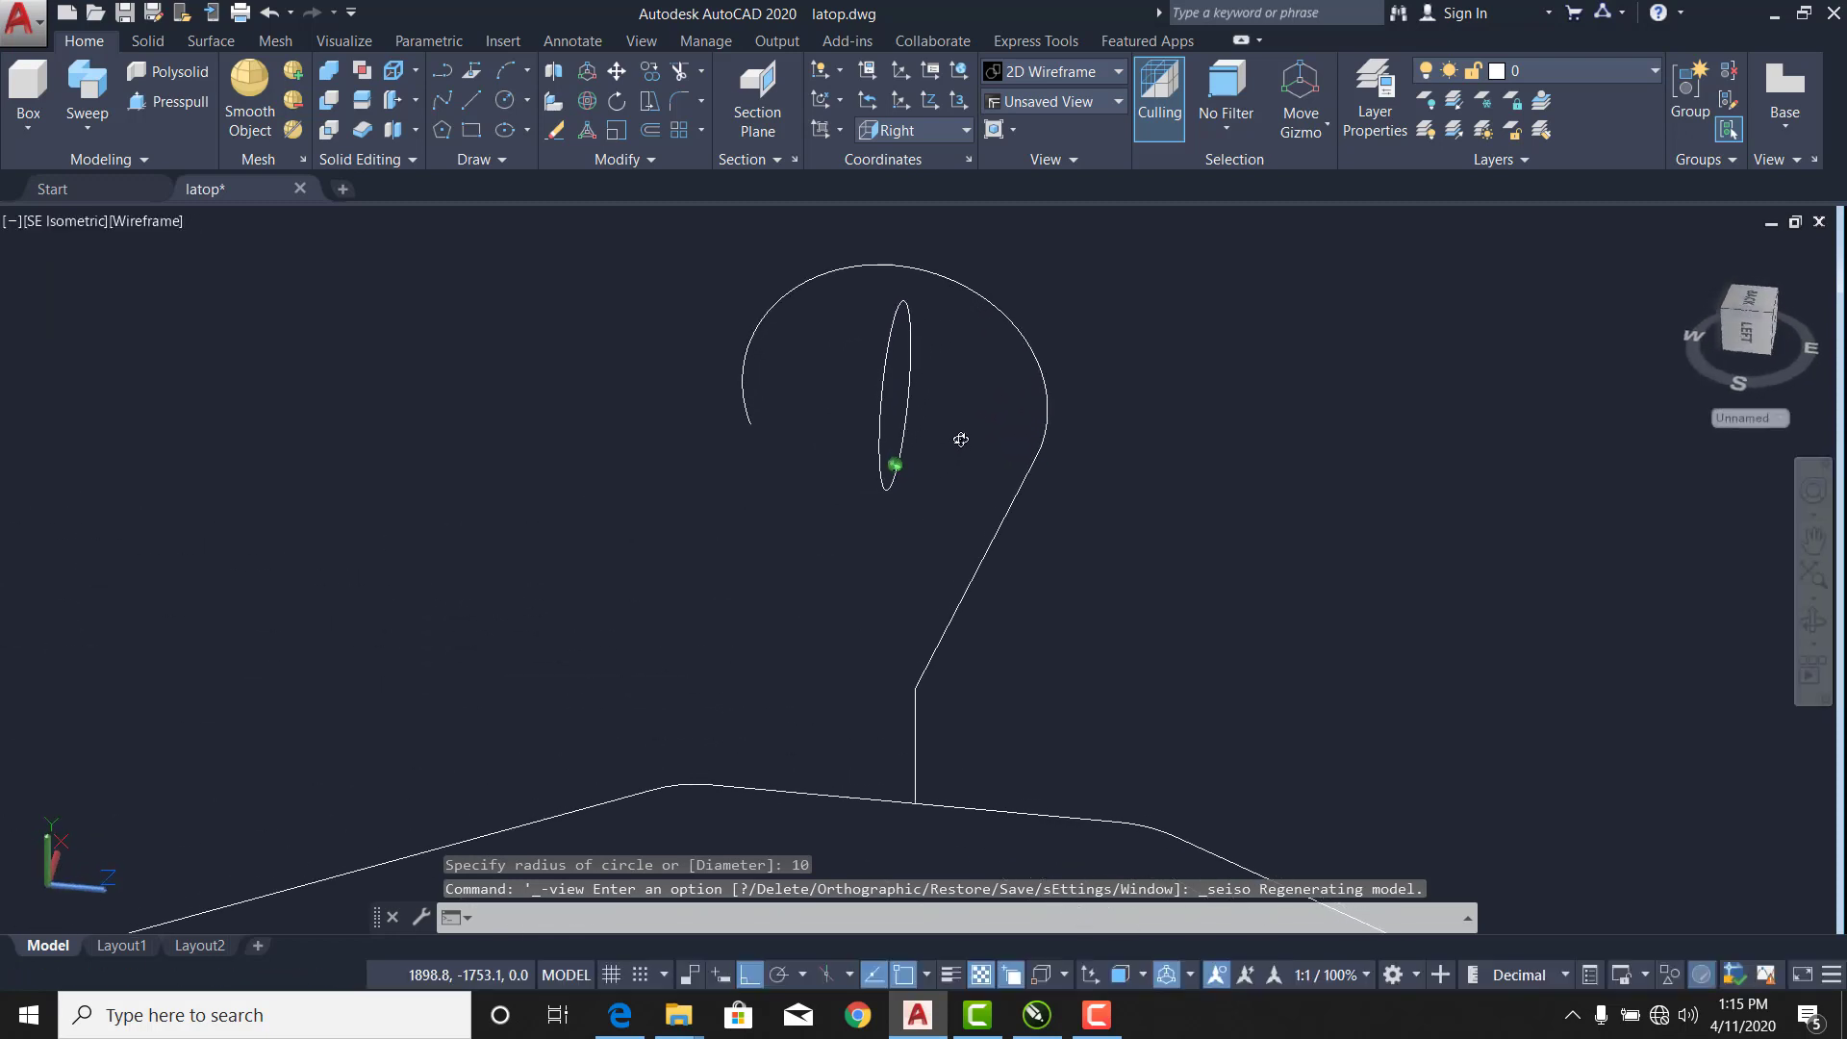
{"action": "middle_click_drag", "start_coordinate": [849, 487], "coordinate": [911, 606], "text": "shift"}
{"action": "scroll", "coordinate": [911, 606], "scroll_direction": "down", "scroll_amount": 4}
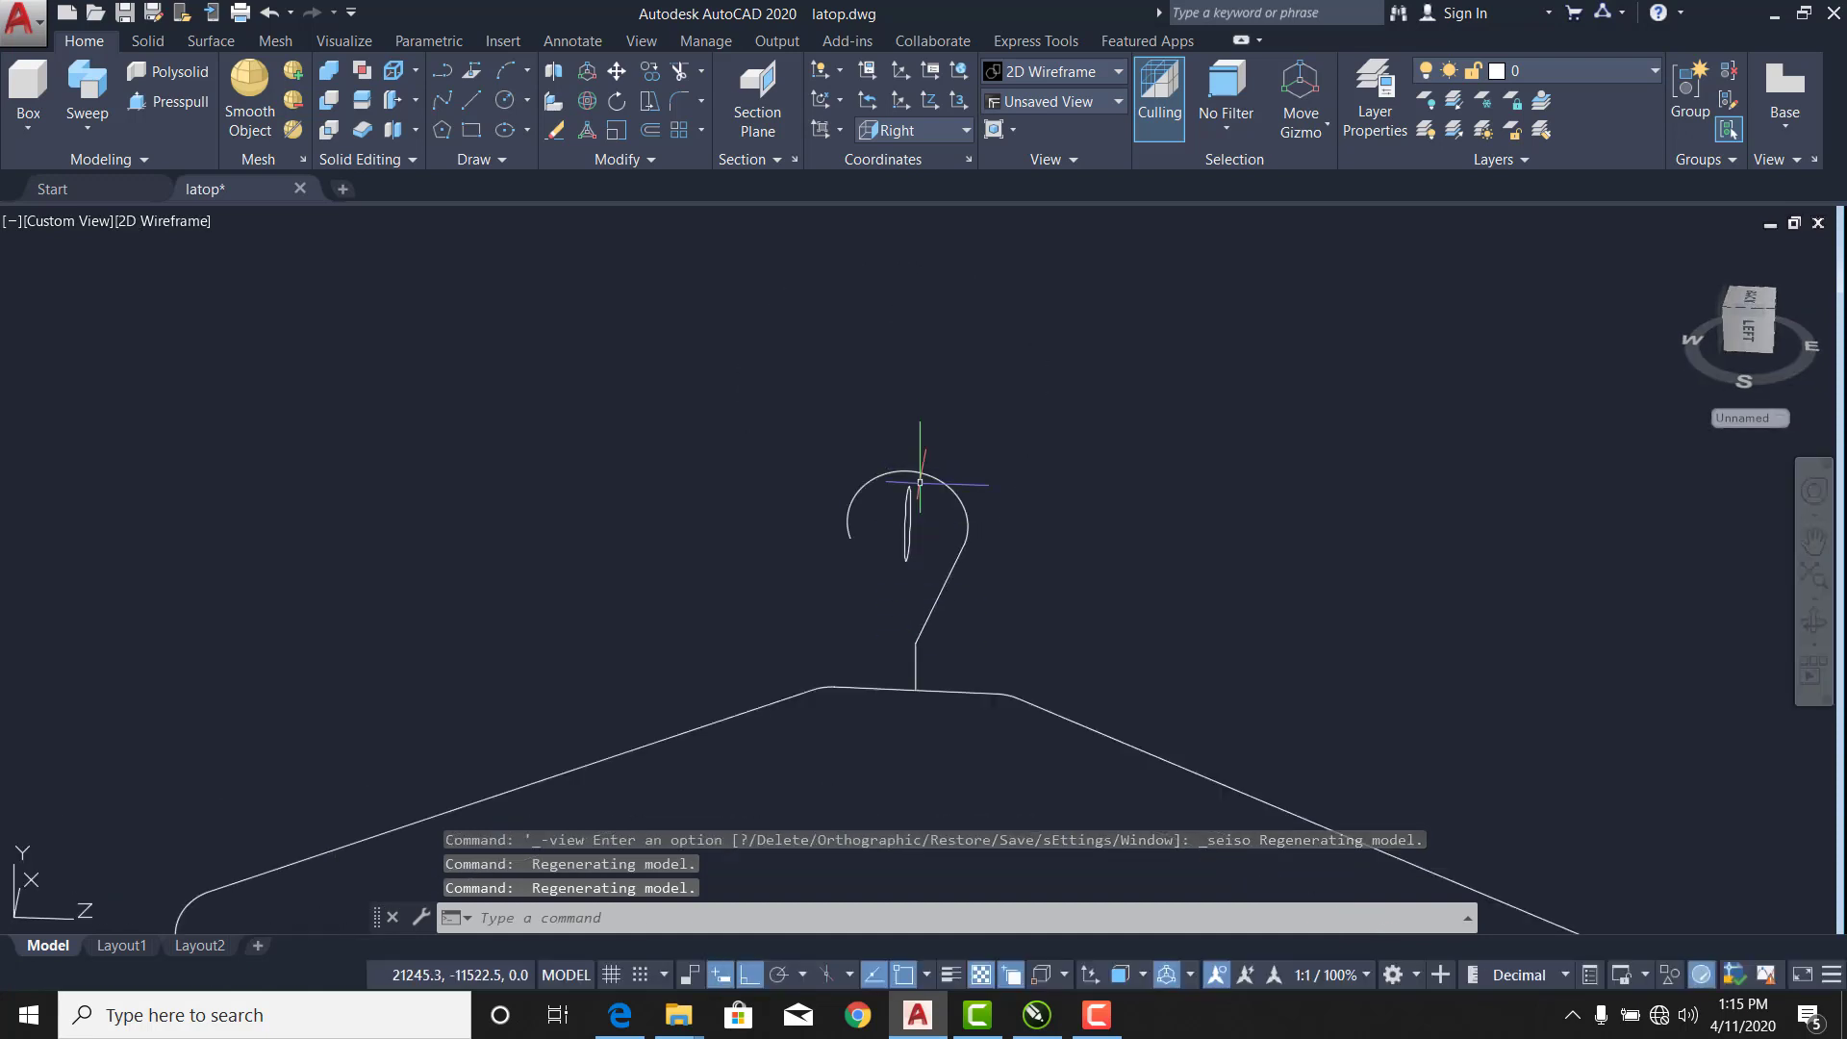
{"action": "middle_click_drag", "start_coordinate": [921, 481], "coordinate": [889, 518], "text": "shift"}
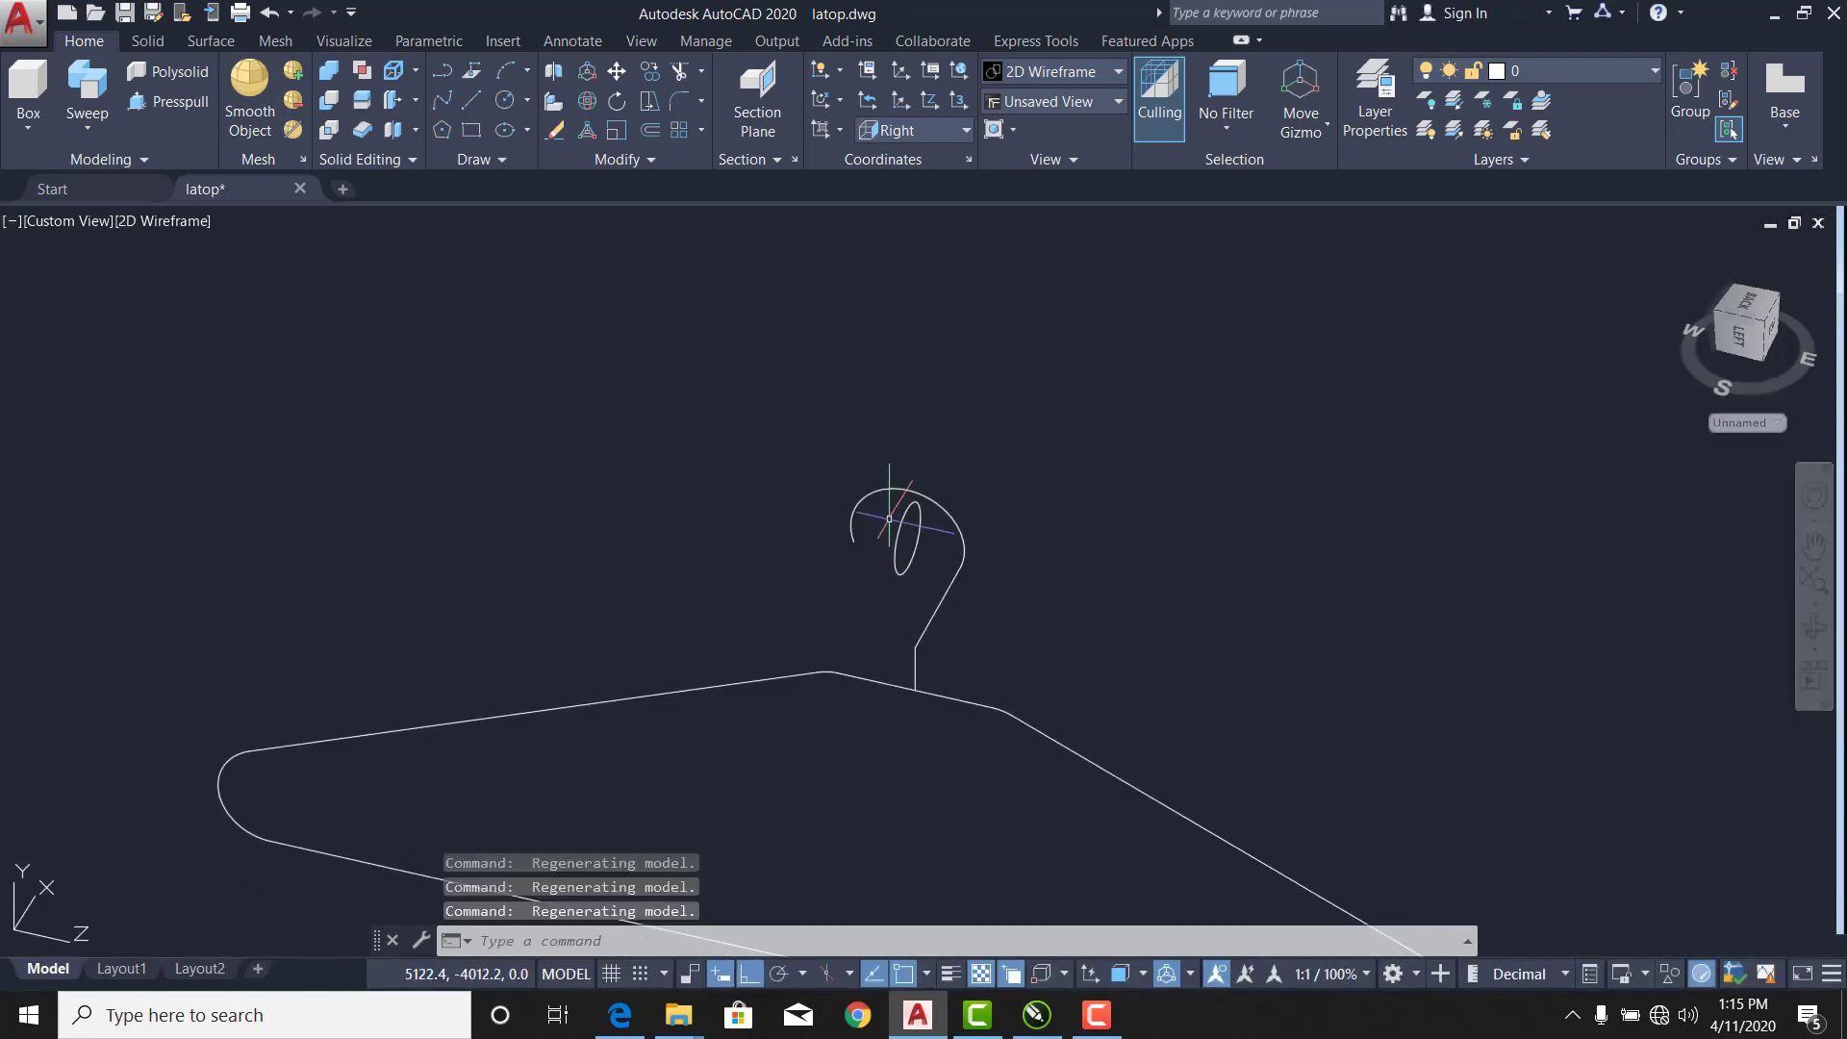
Set the radius of the circle inside the hook's arc to 5.
{"action": "left_click", "coordinate": [902, 517]}
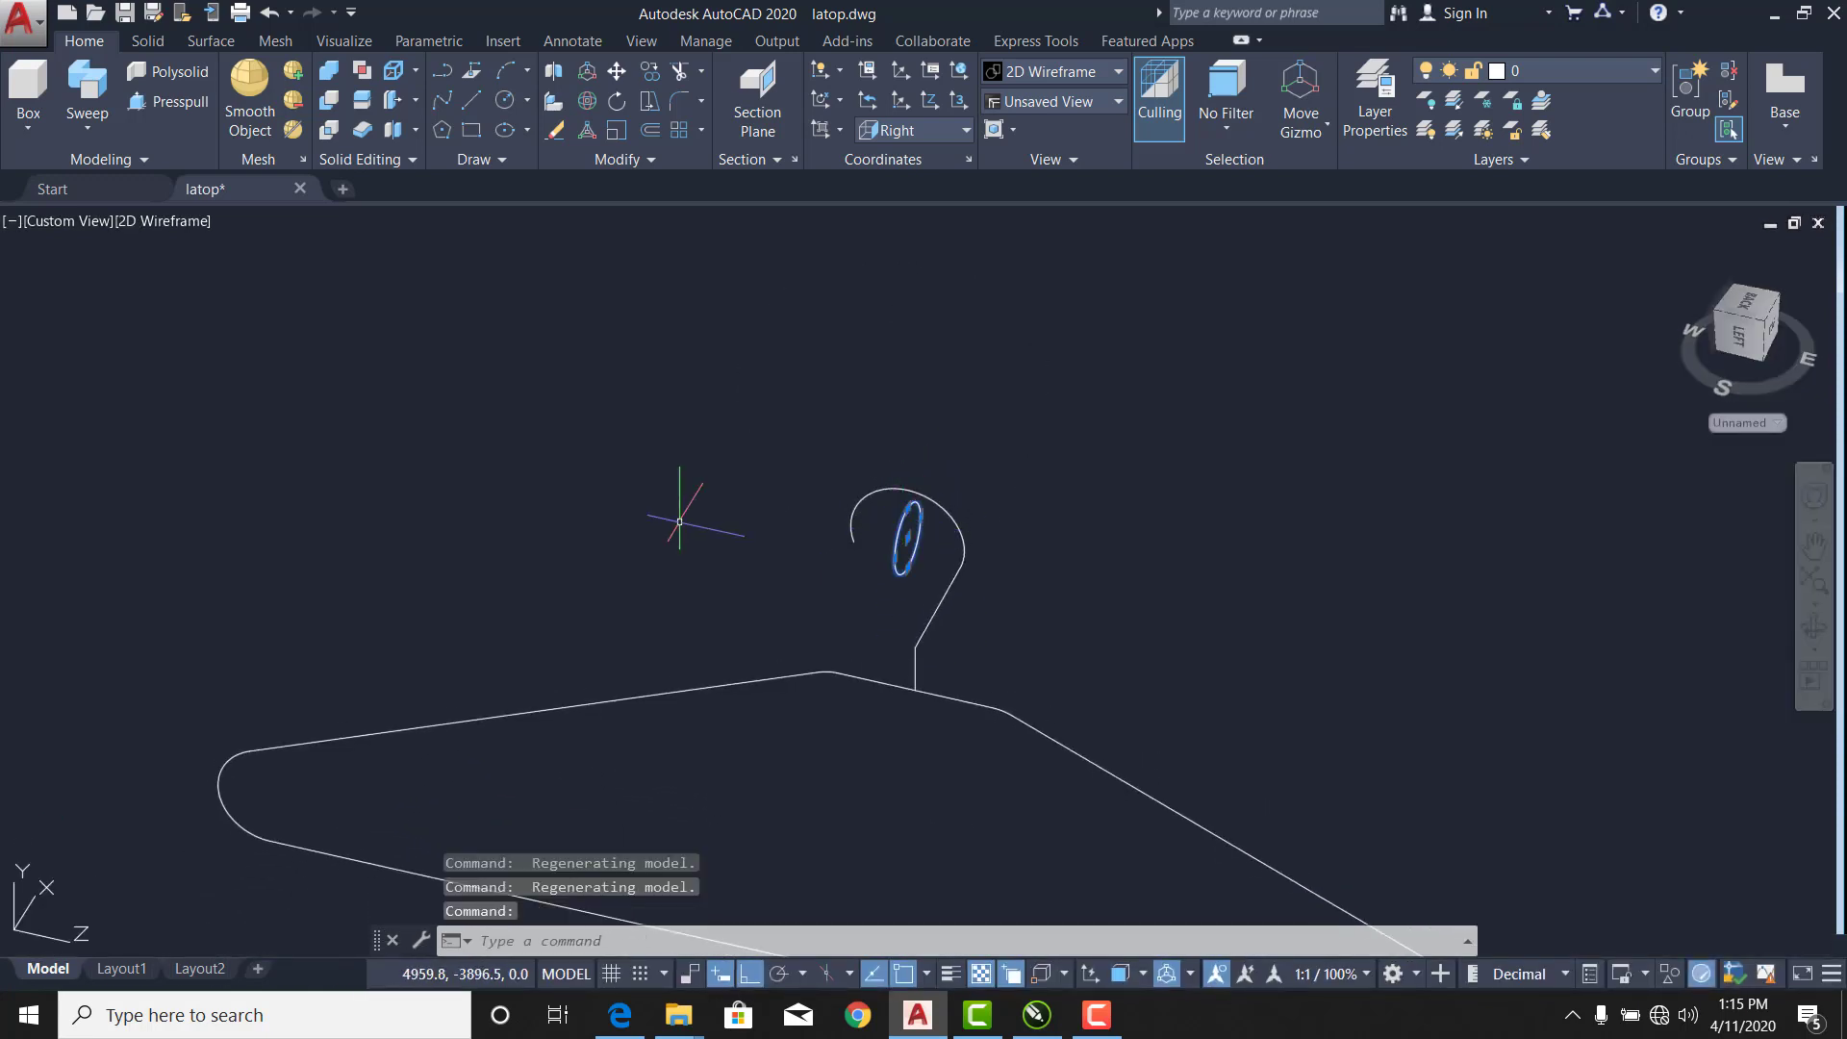
{"action": "key", "text": "ctrl+1"}
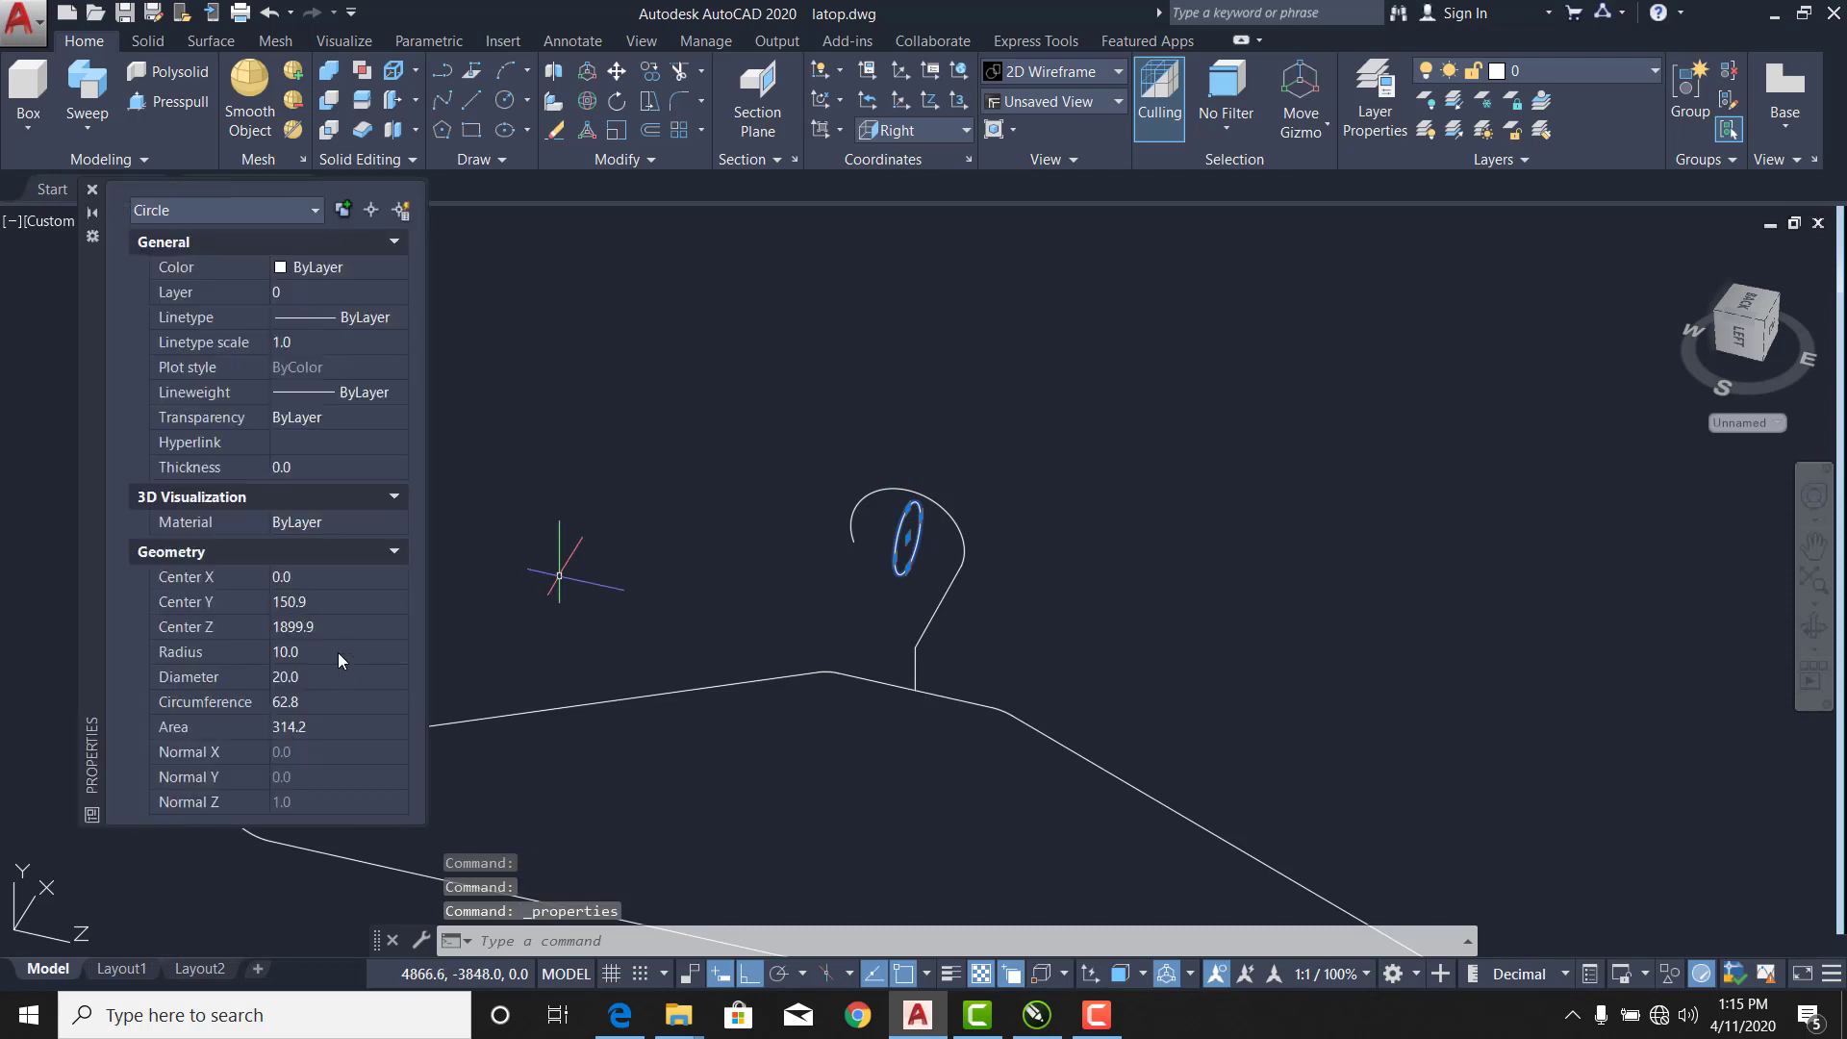
{"action": "left_click", "coordinate": [338, 652]}
{"action": "type", "text": "5"}
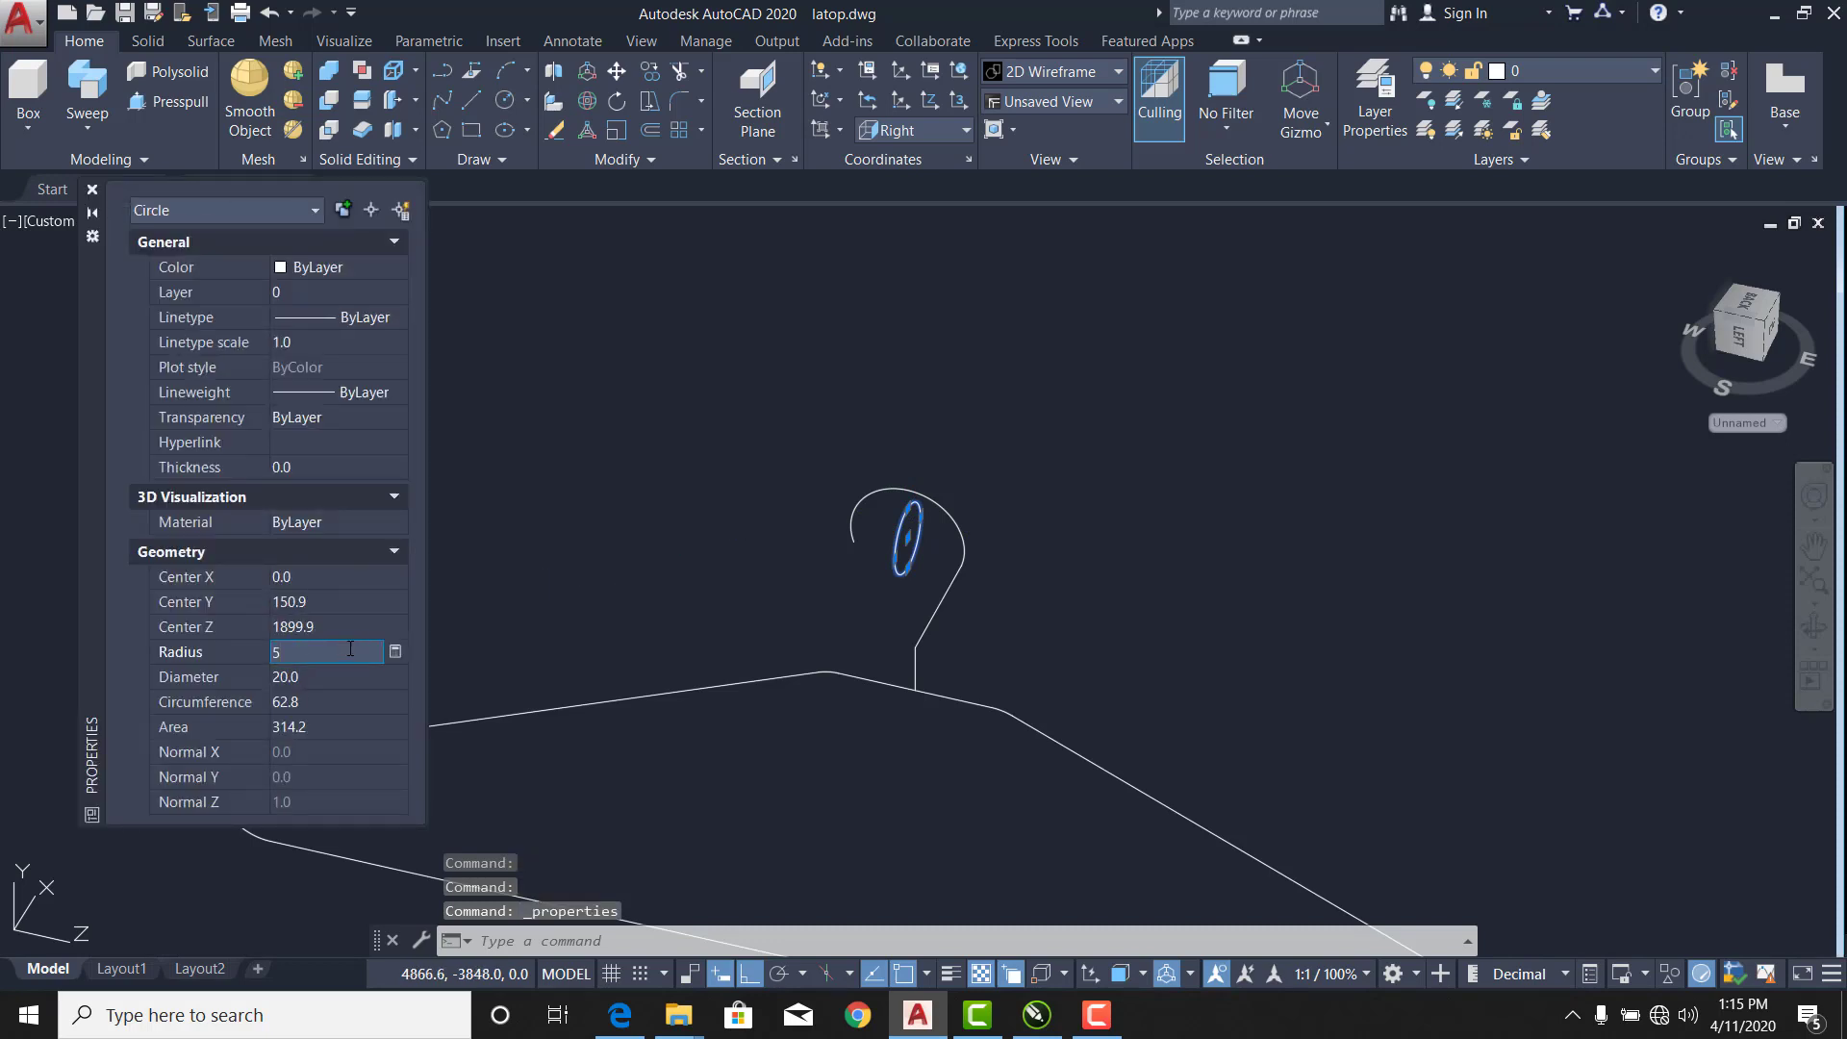
{"action": "key", "text": "Return"}
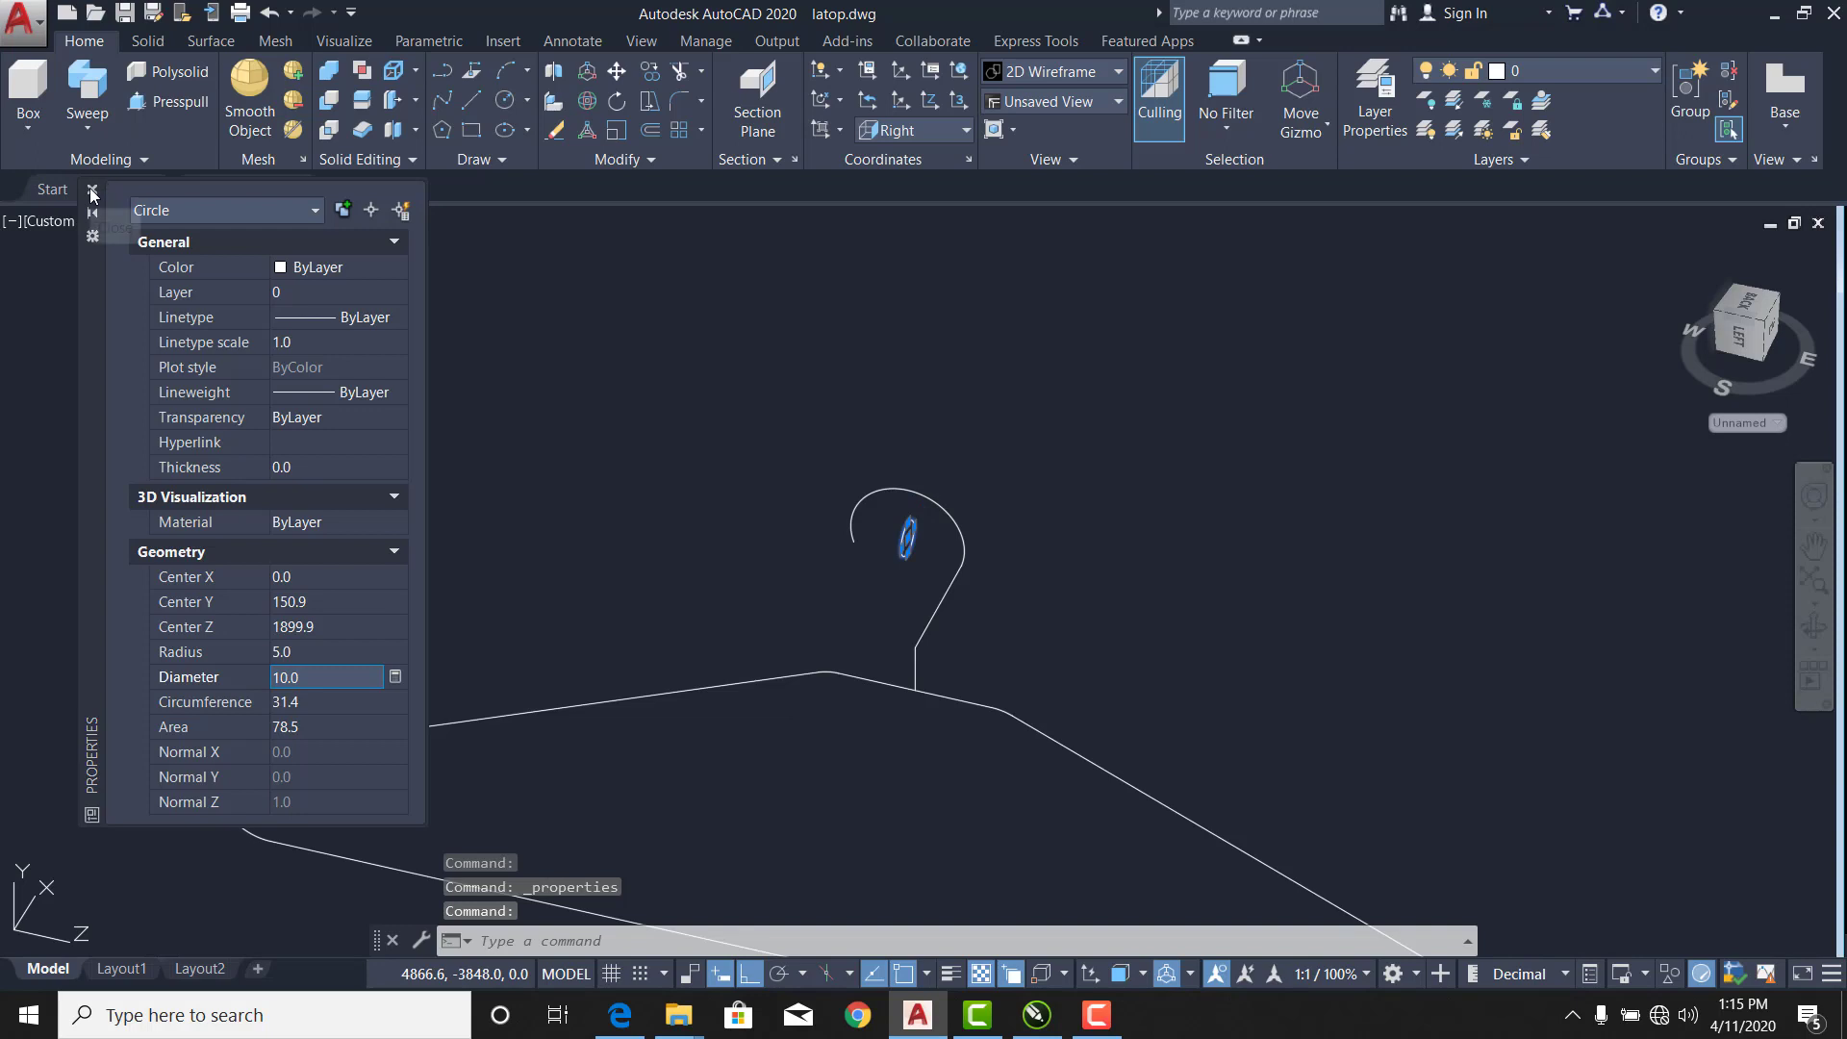
{"action": "left_click", "coordinate": [92, 193]}
Sweep the circle along the hanger's closed filleted profile to form the solid hanger body.
{"action": "middle_click_drag", "start_coordinate": [1028, 545], "coordinate": [967, 354]}
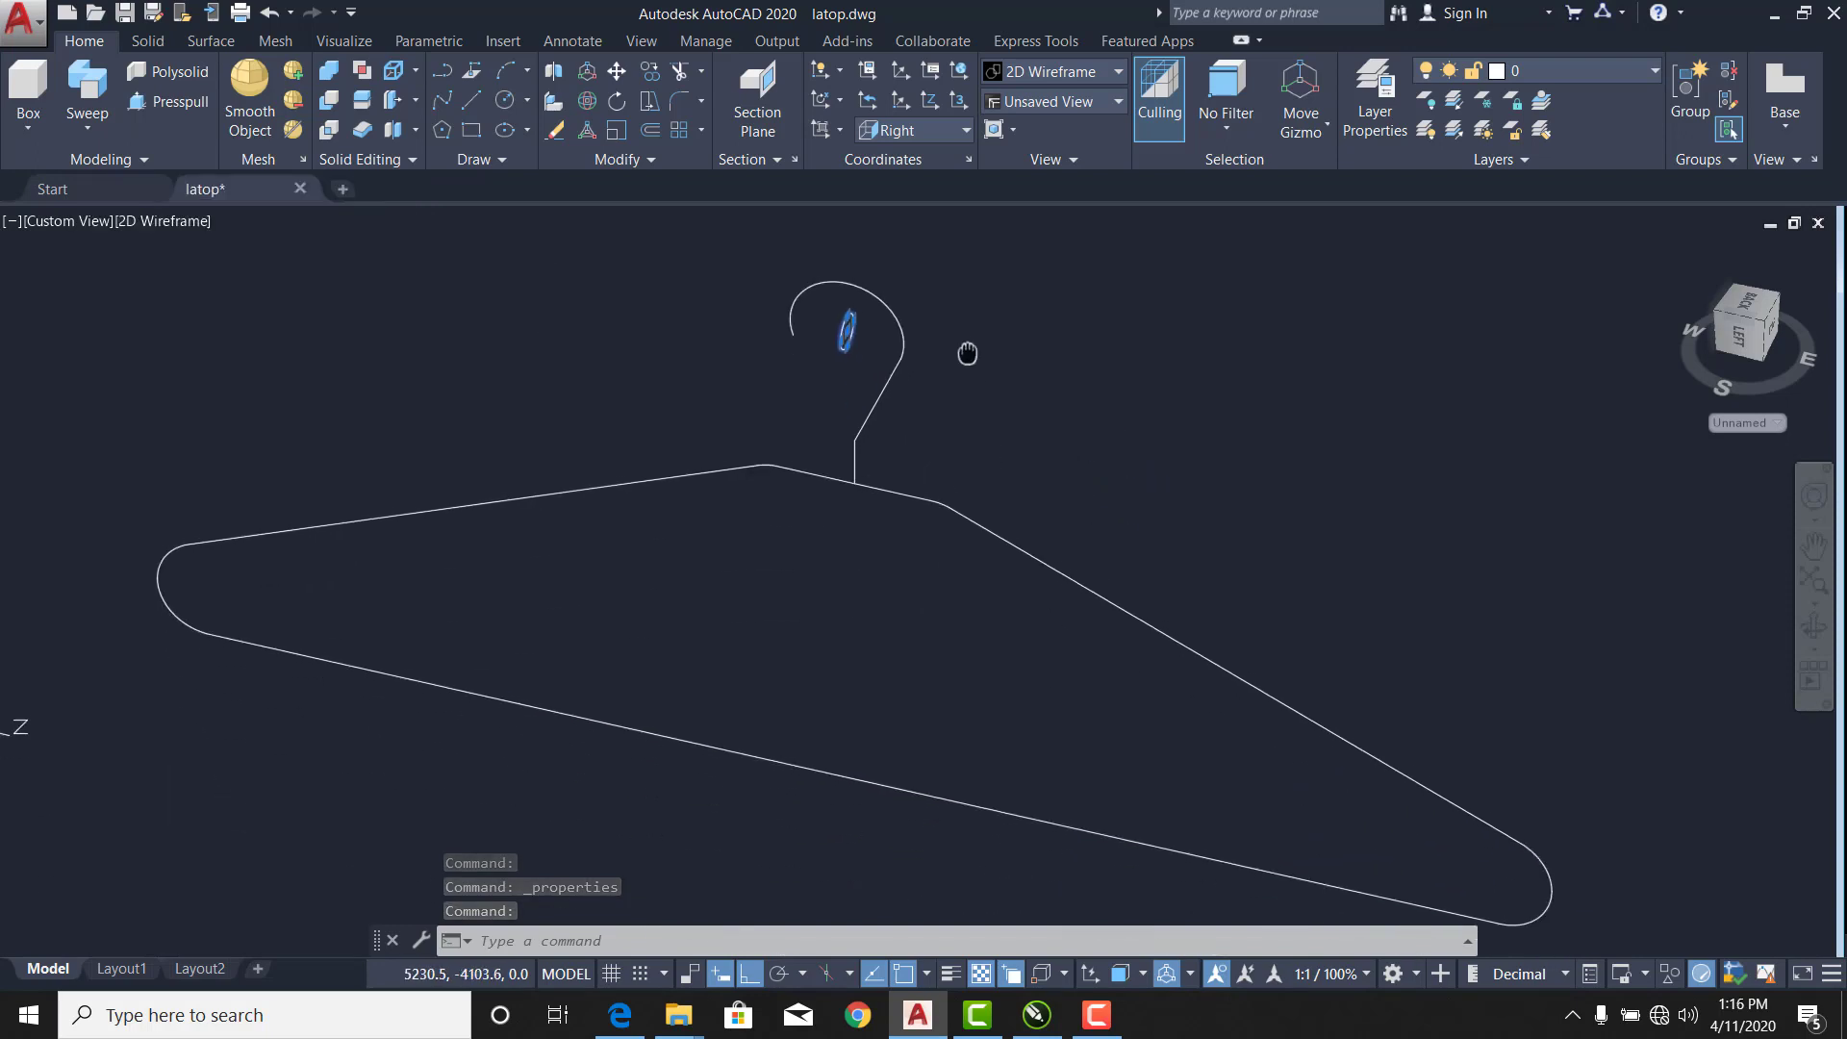
{"action": "left_click", "coordinate": [88, 87]}
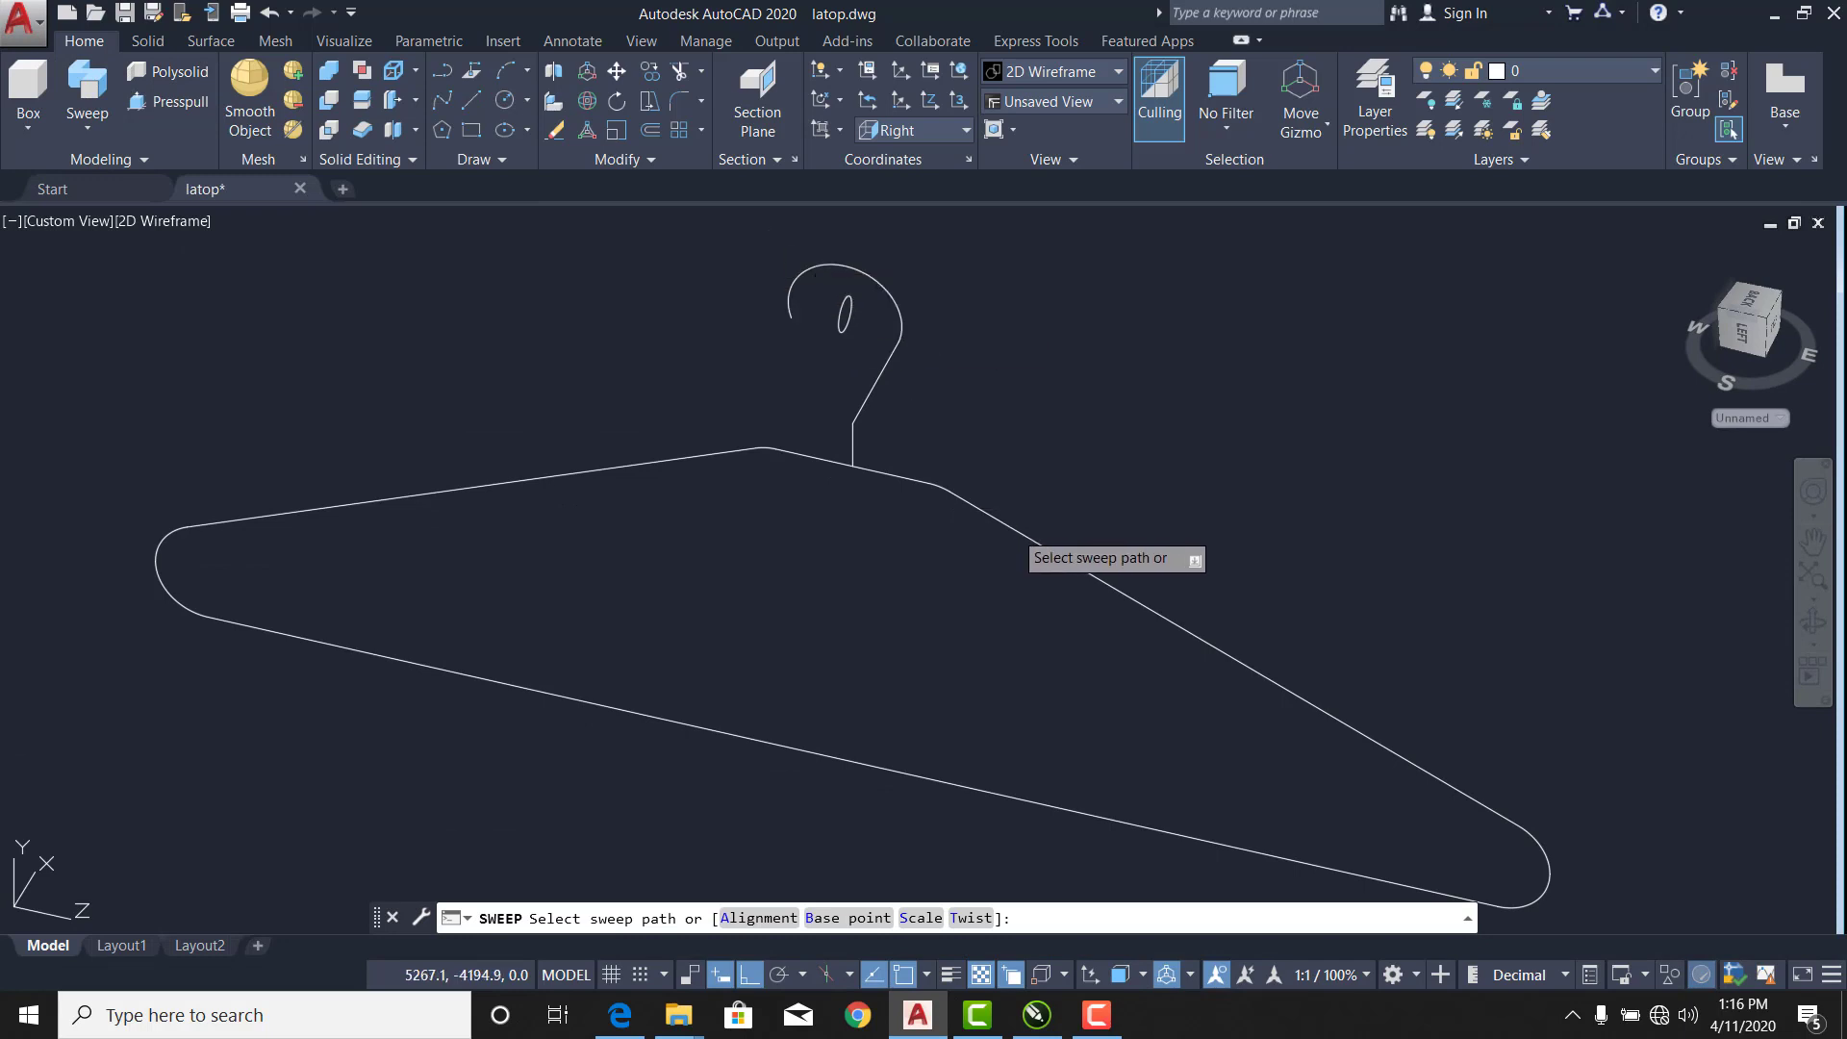
{"action": "left_click", "coordinate": [1013, 528]}
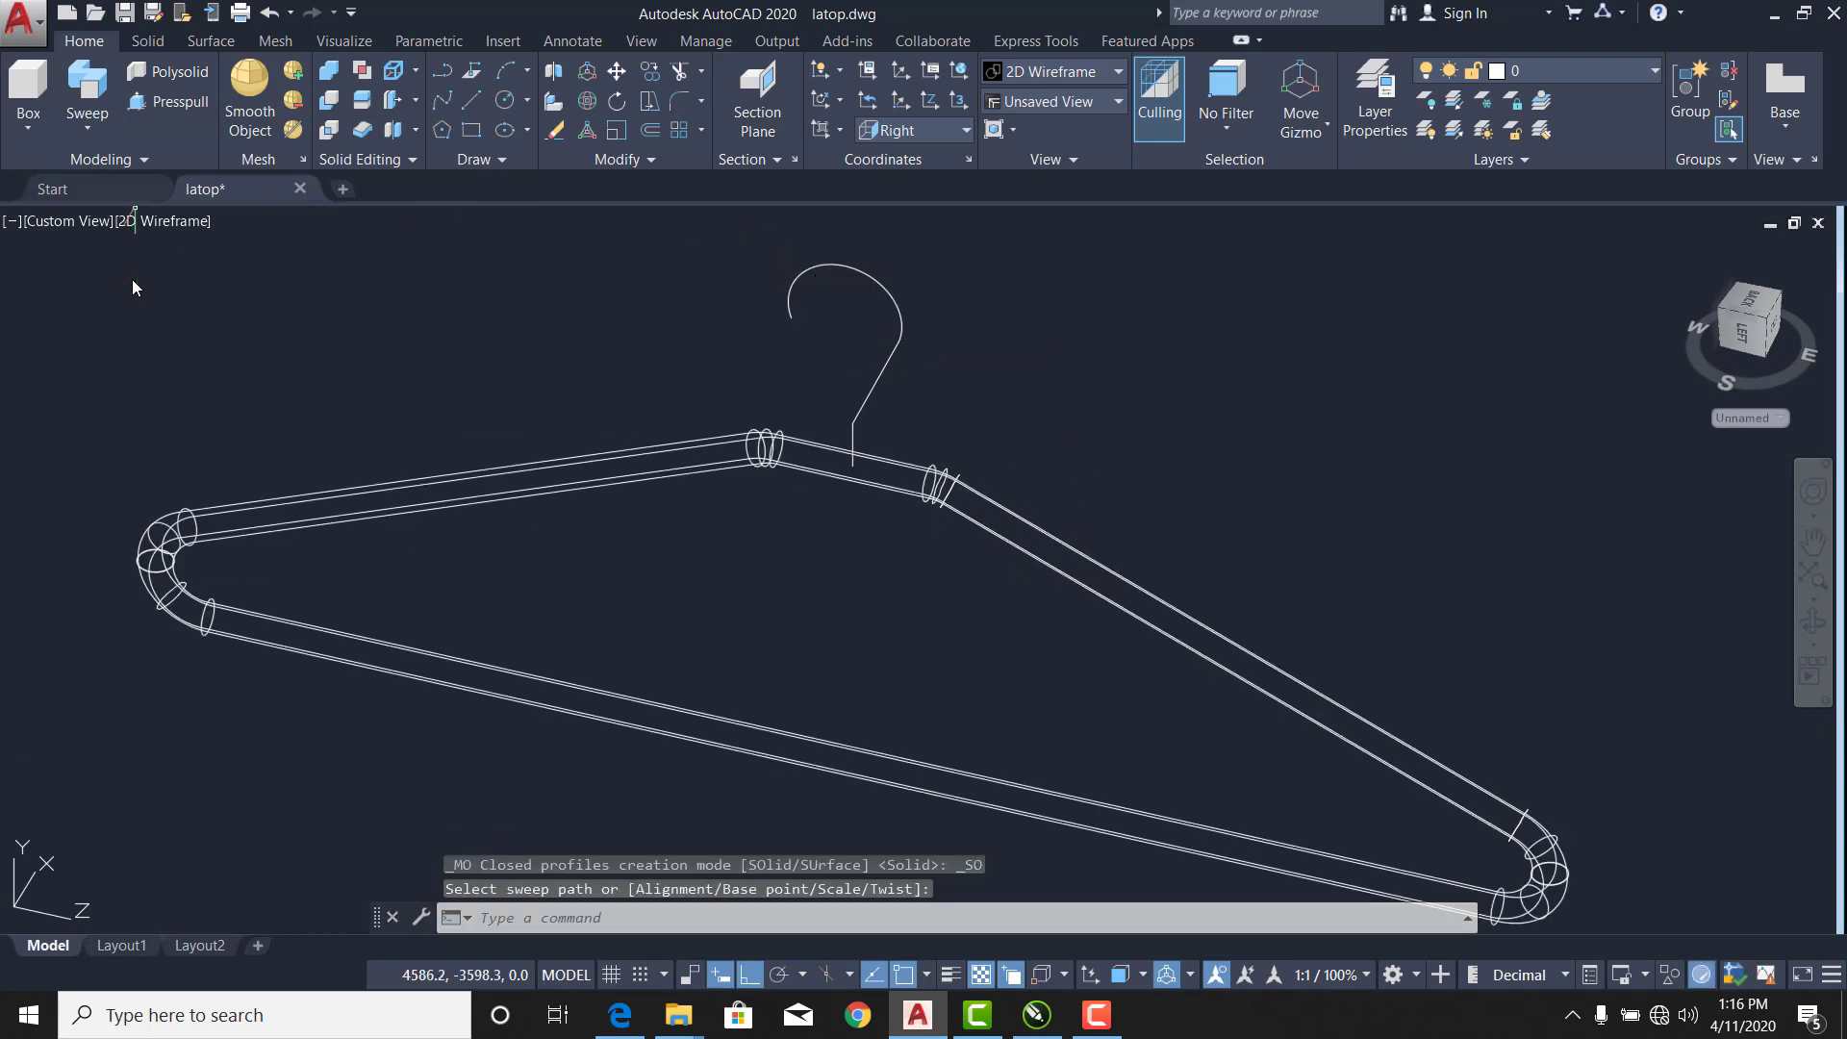
Display the model in the Shades of Gray visual style and orbit around the swept hanger body to examine it.
{"action": "left_click", "coordinate": [175, 220]}
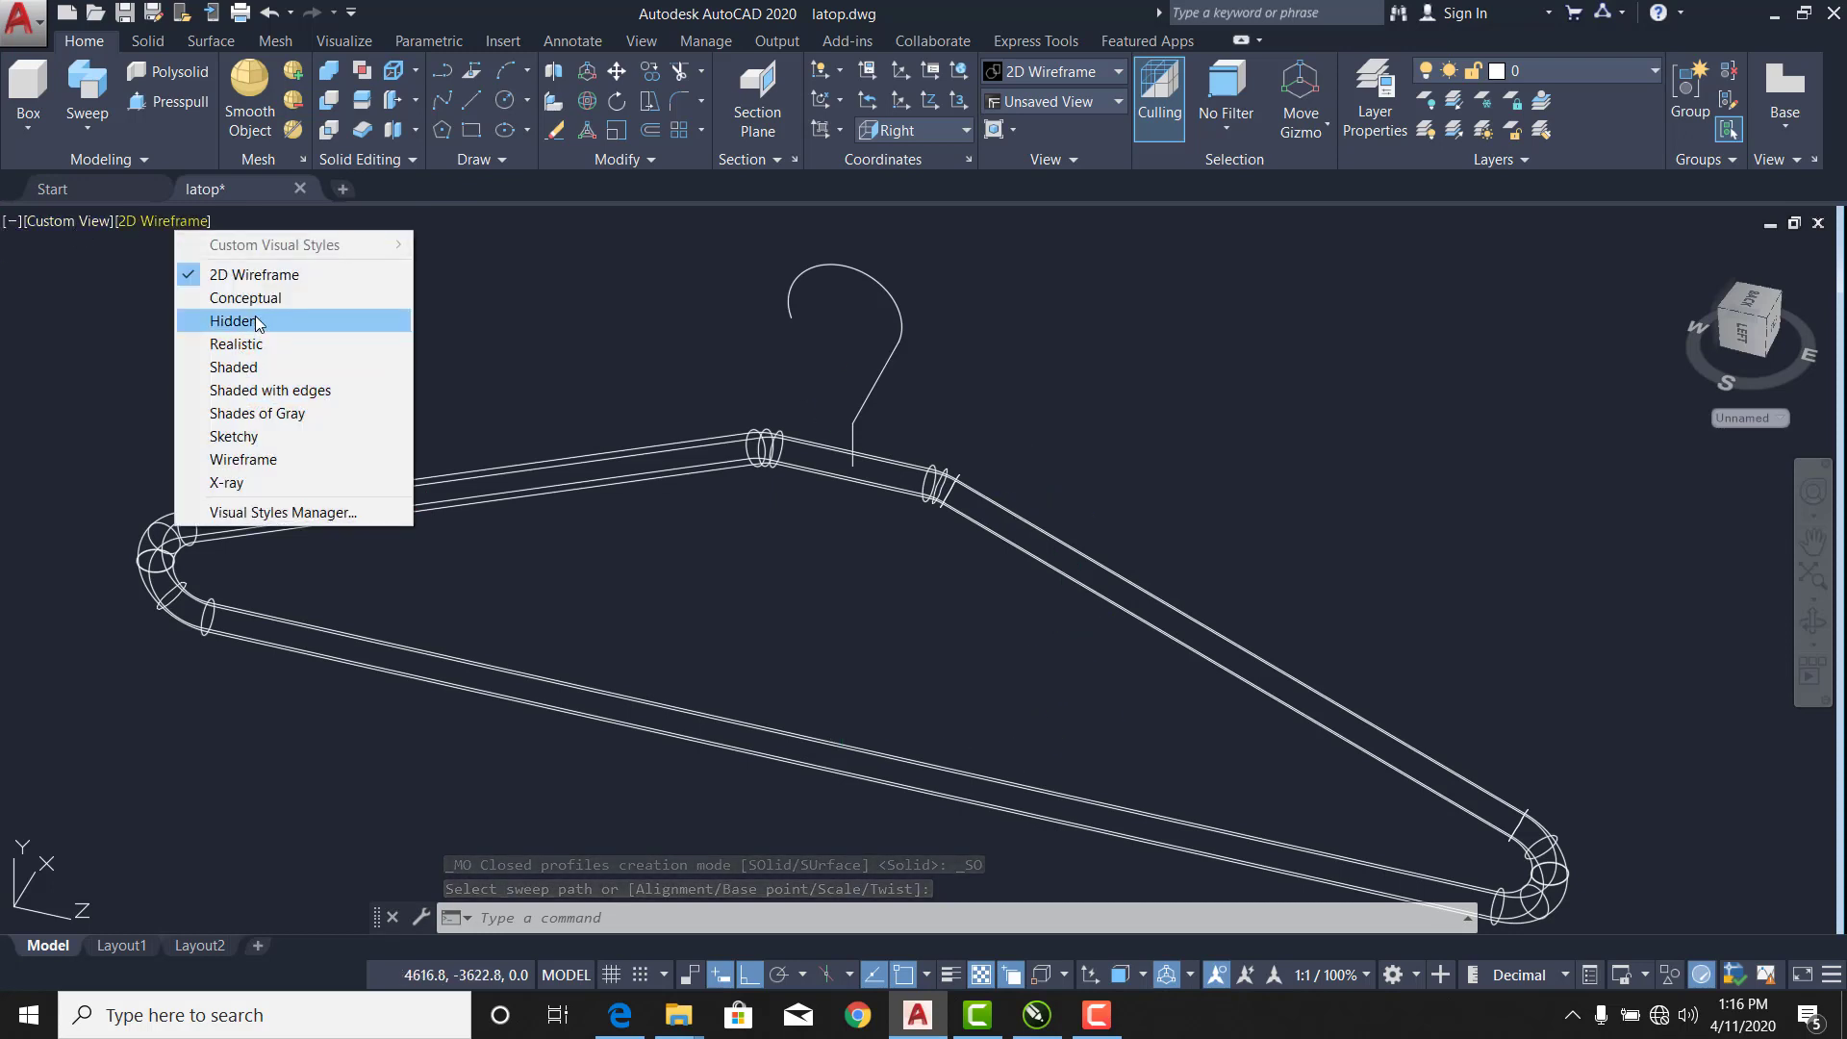
{"action": "left_click", "coordinate": [263, 416]}
{"action": "middle_click_drag", "start_coordinate": [678, 462], "coordinate": [582, 442], "text": "shift"}
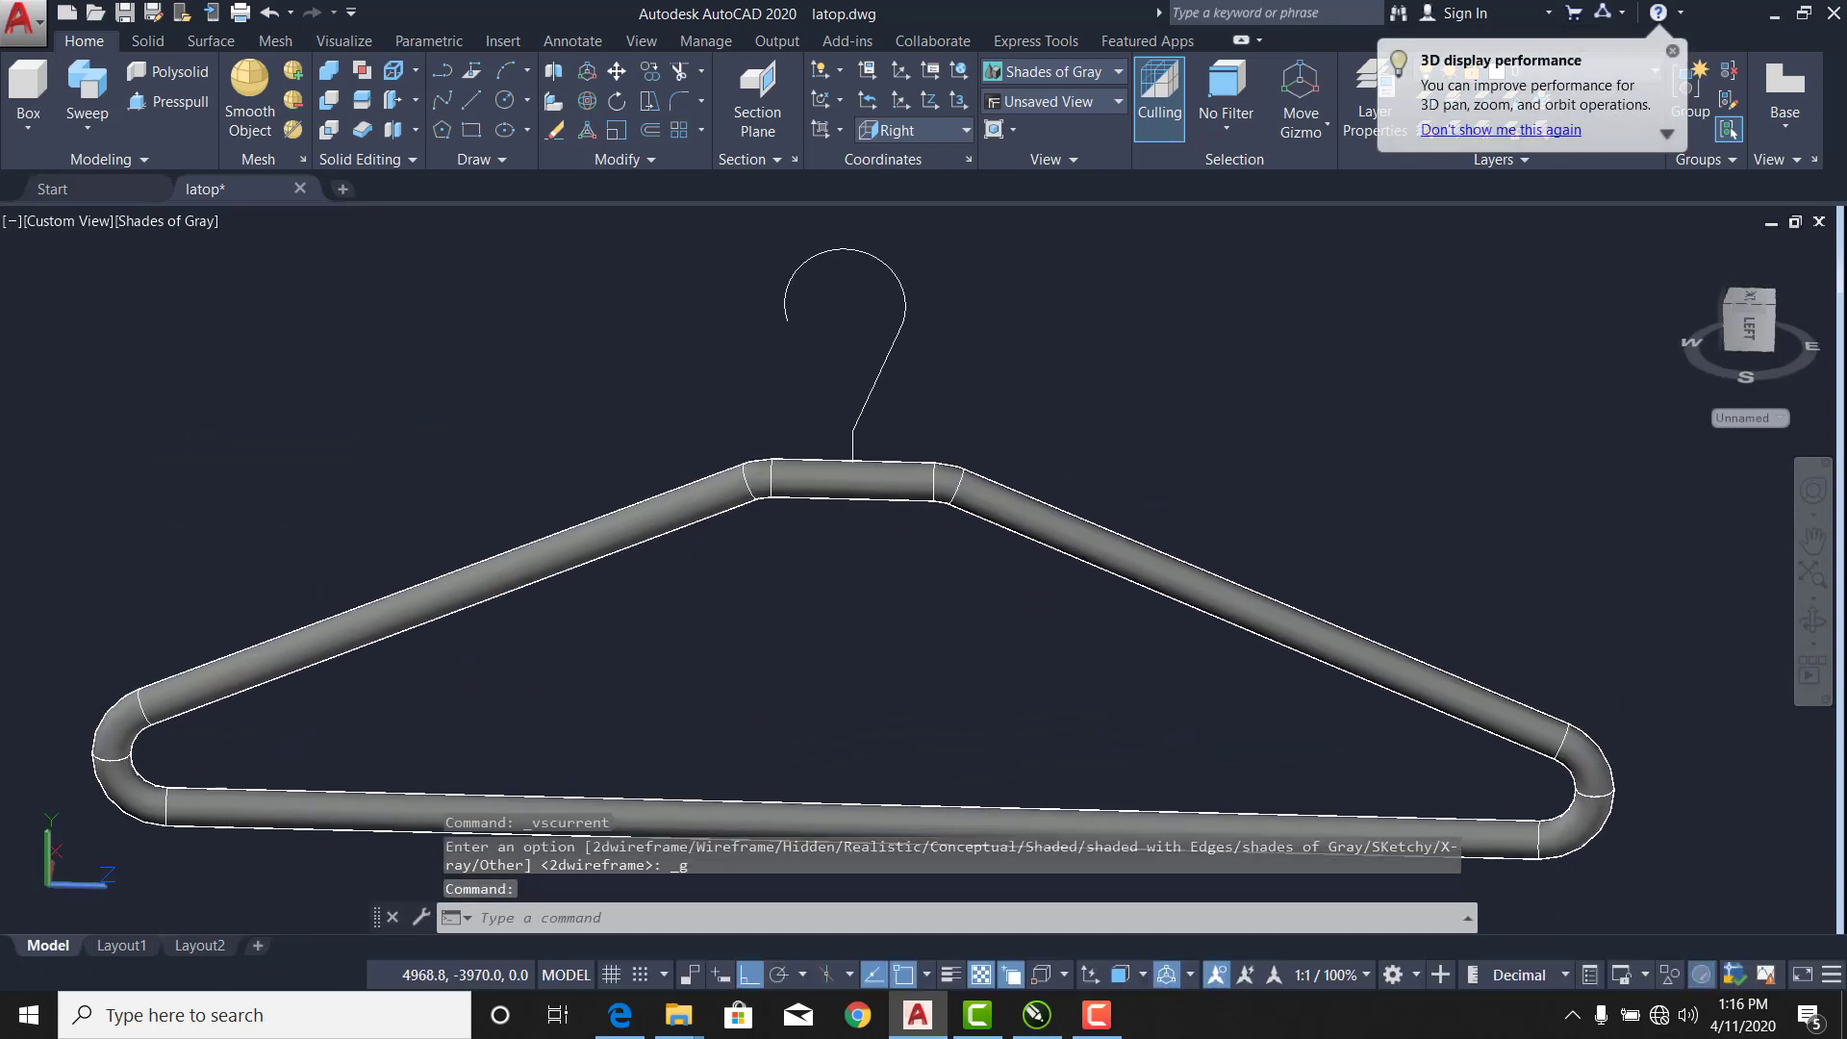
In the Top view with the 2D Wireframe style, draw a circle of radius 5 centred on the hook's lower end.
{"action": "left_click", "coordinate": [92, 226]}
{"action": "left_click", "coordinate": [145, 367]}
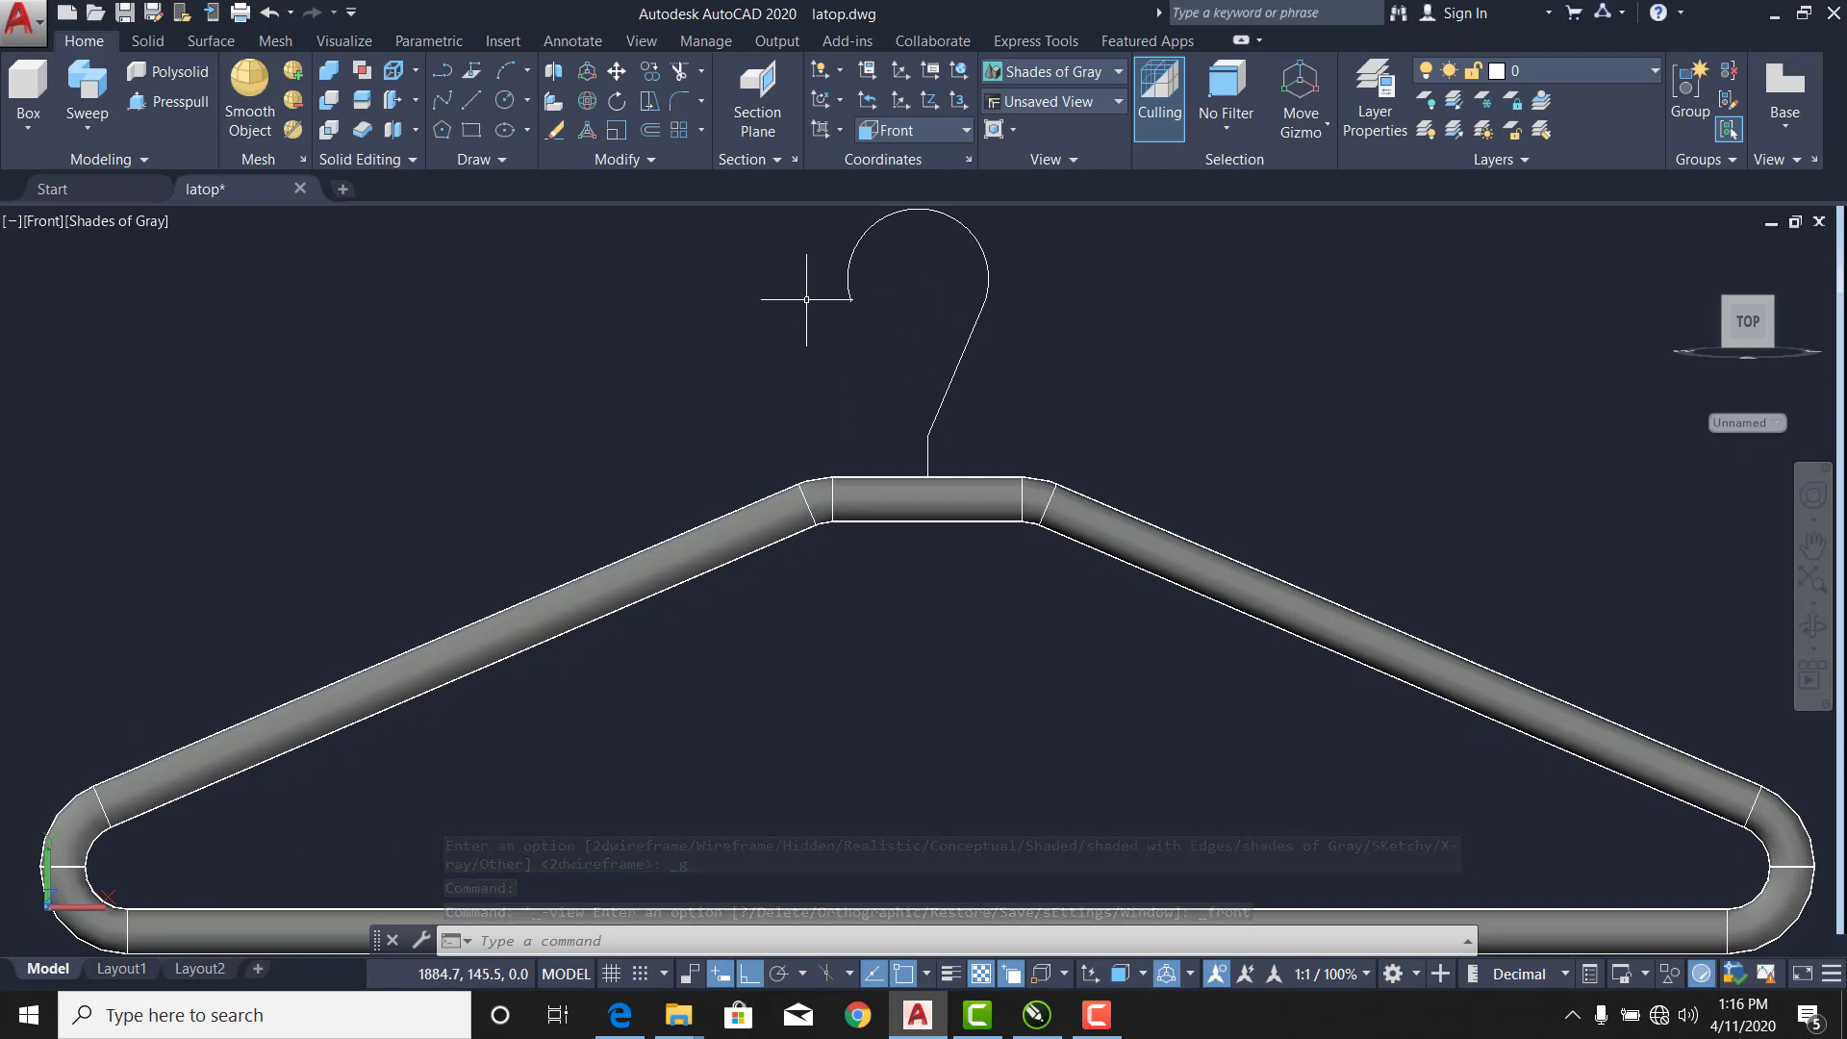
{"action": "left_click", "coordinate": [55, 227]}
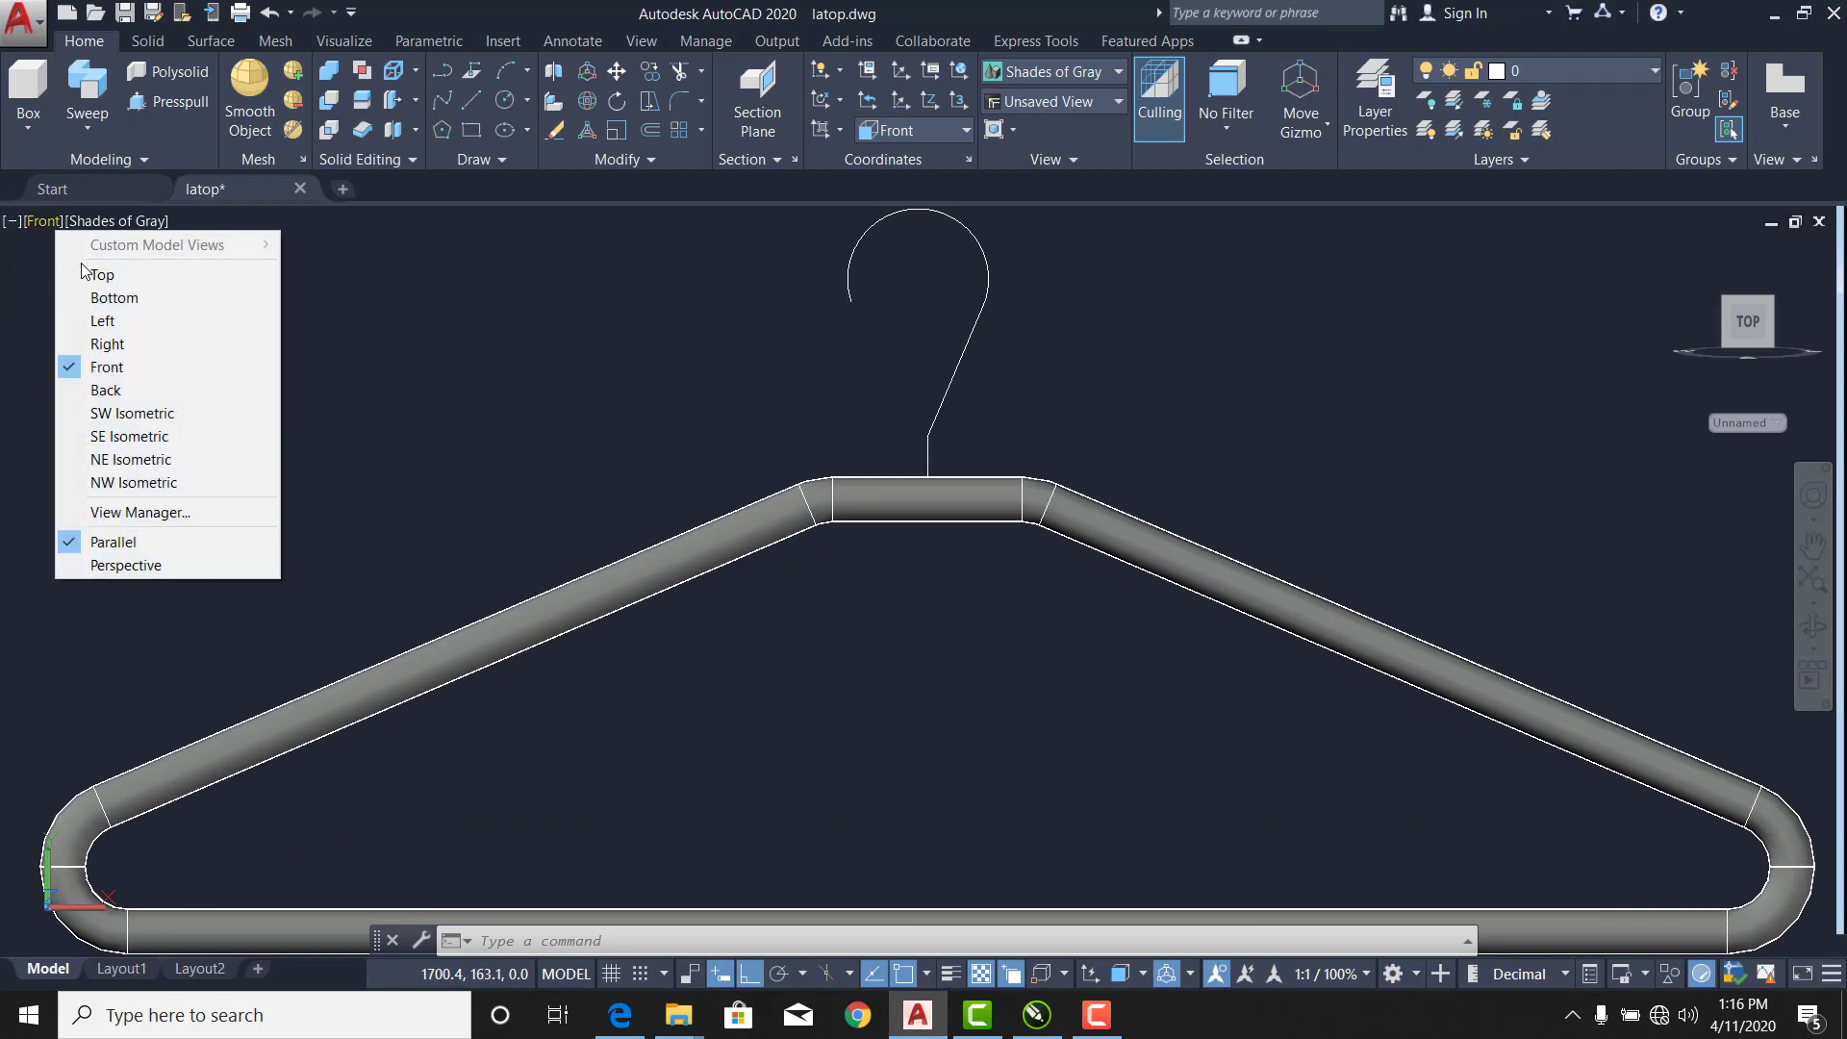
{"action": "left_click", "coordinate": [81, 270]}
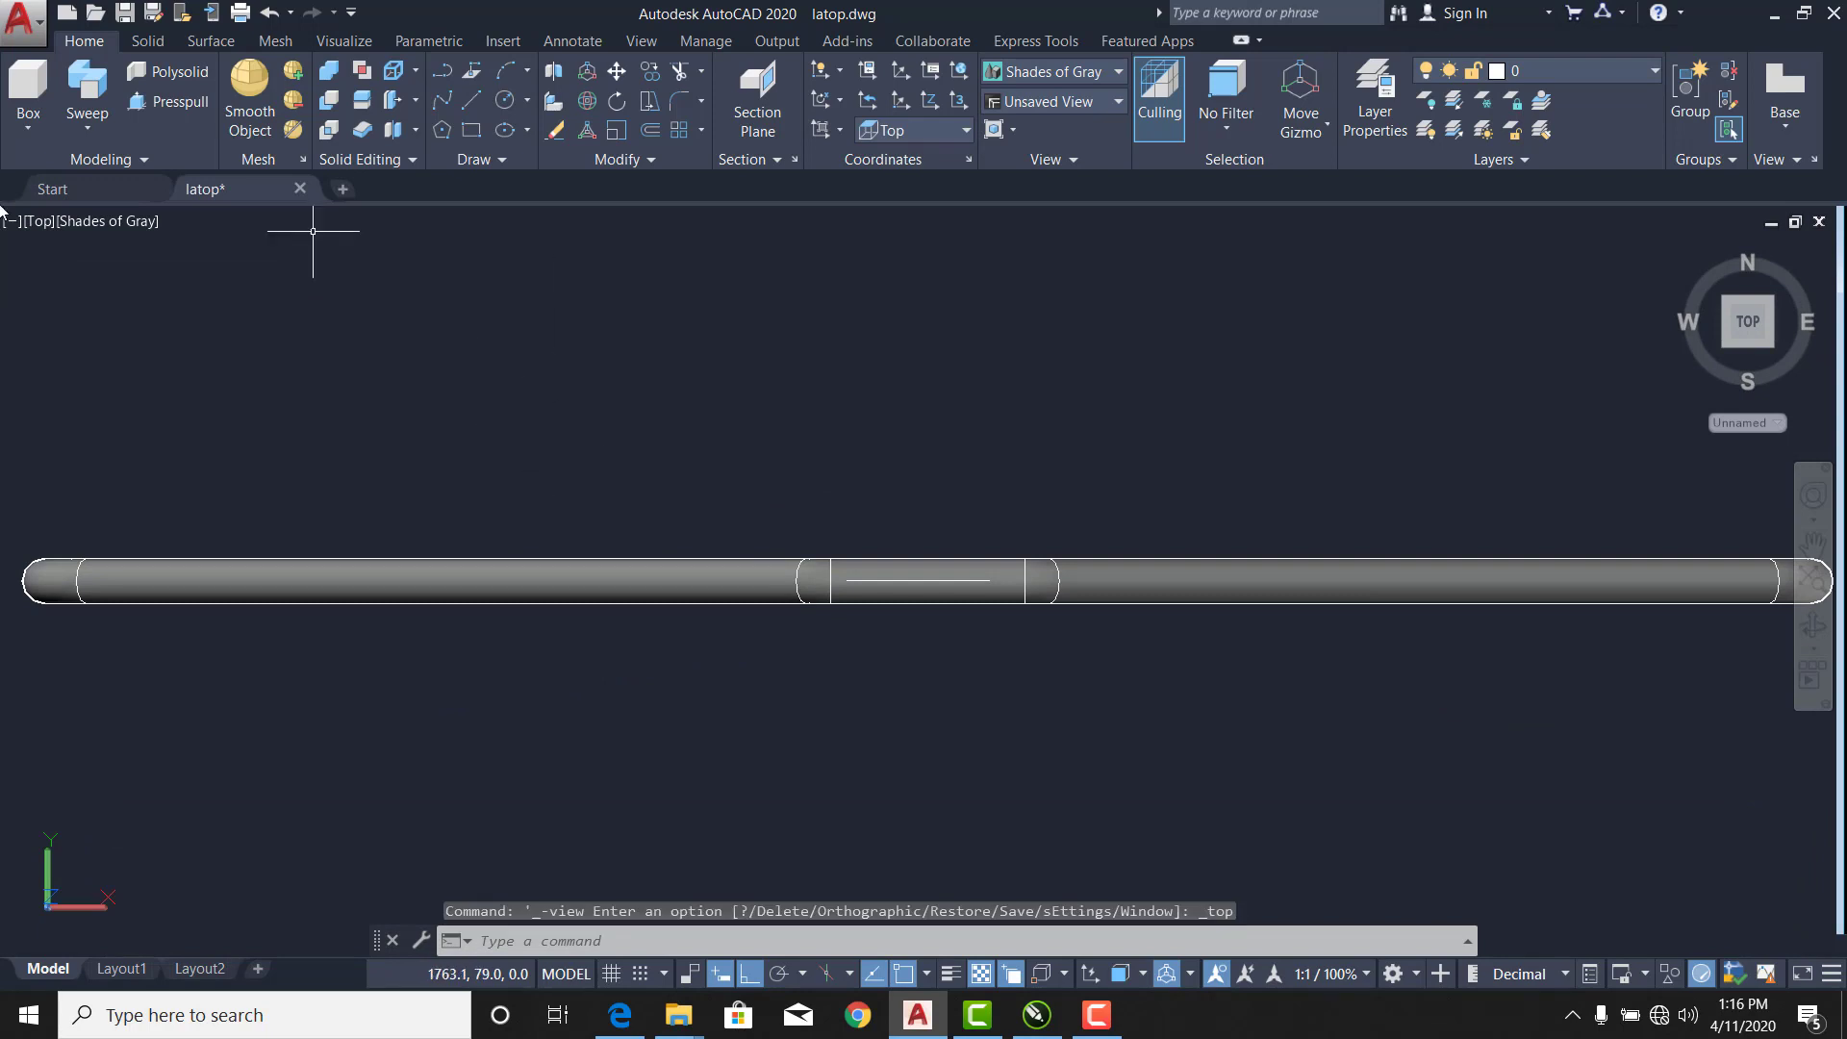
{"action": "left_click", "coordinate": [85, 225]}
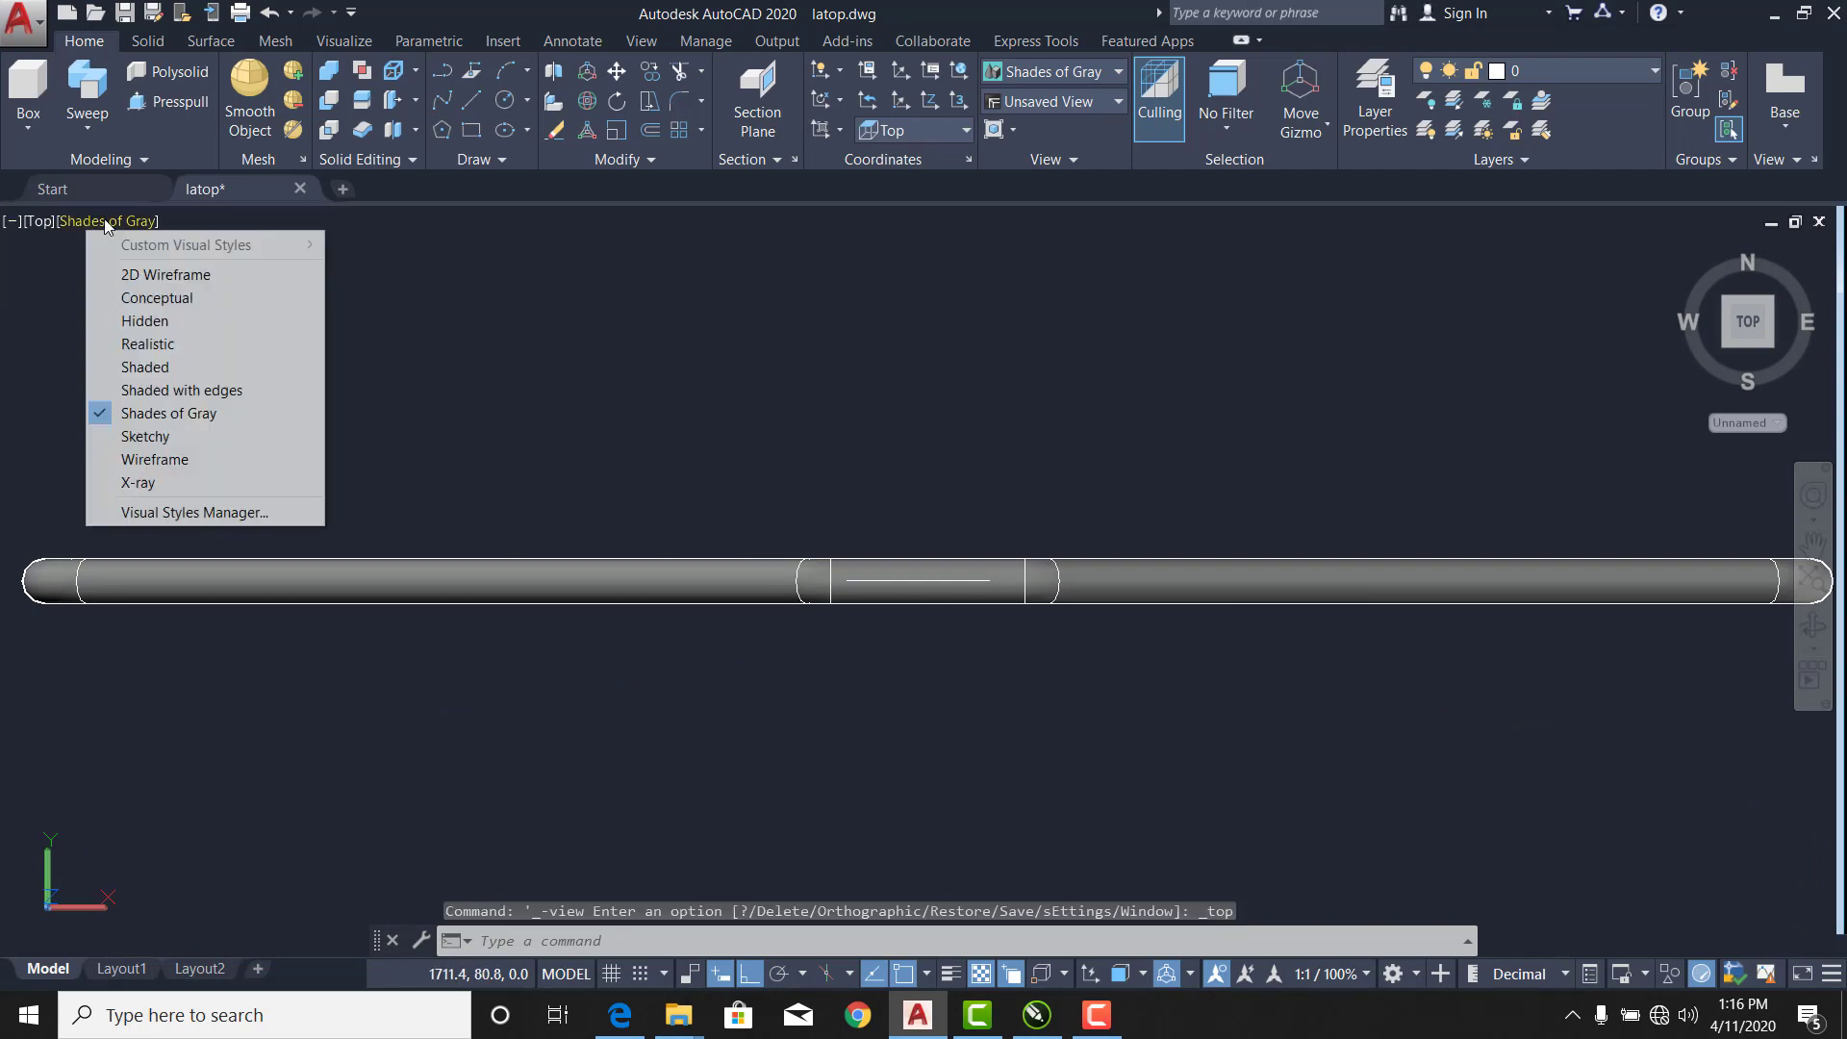
{"action": "left_click", "coordinate": [125, 273]}
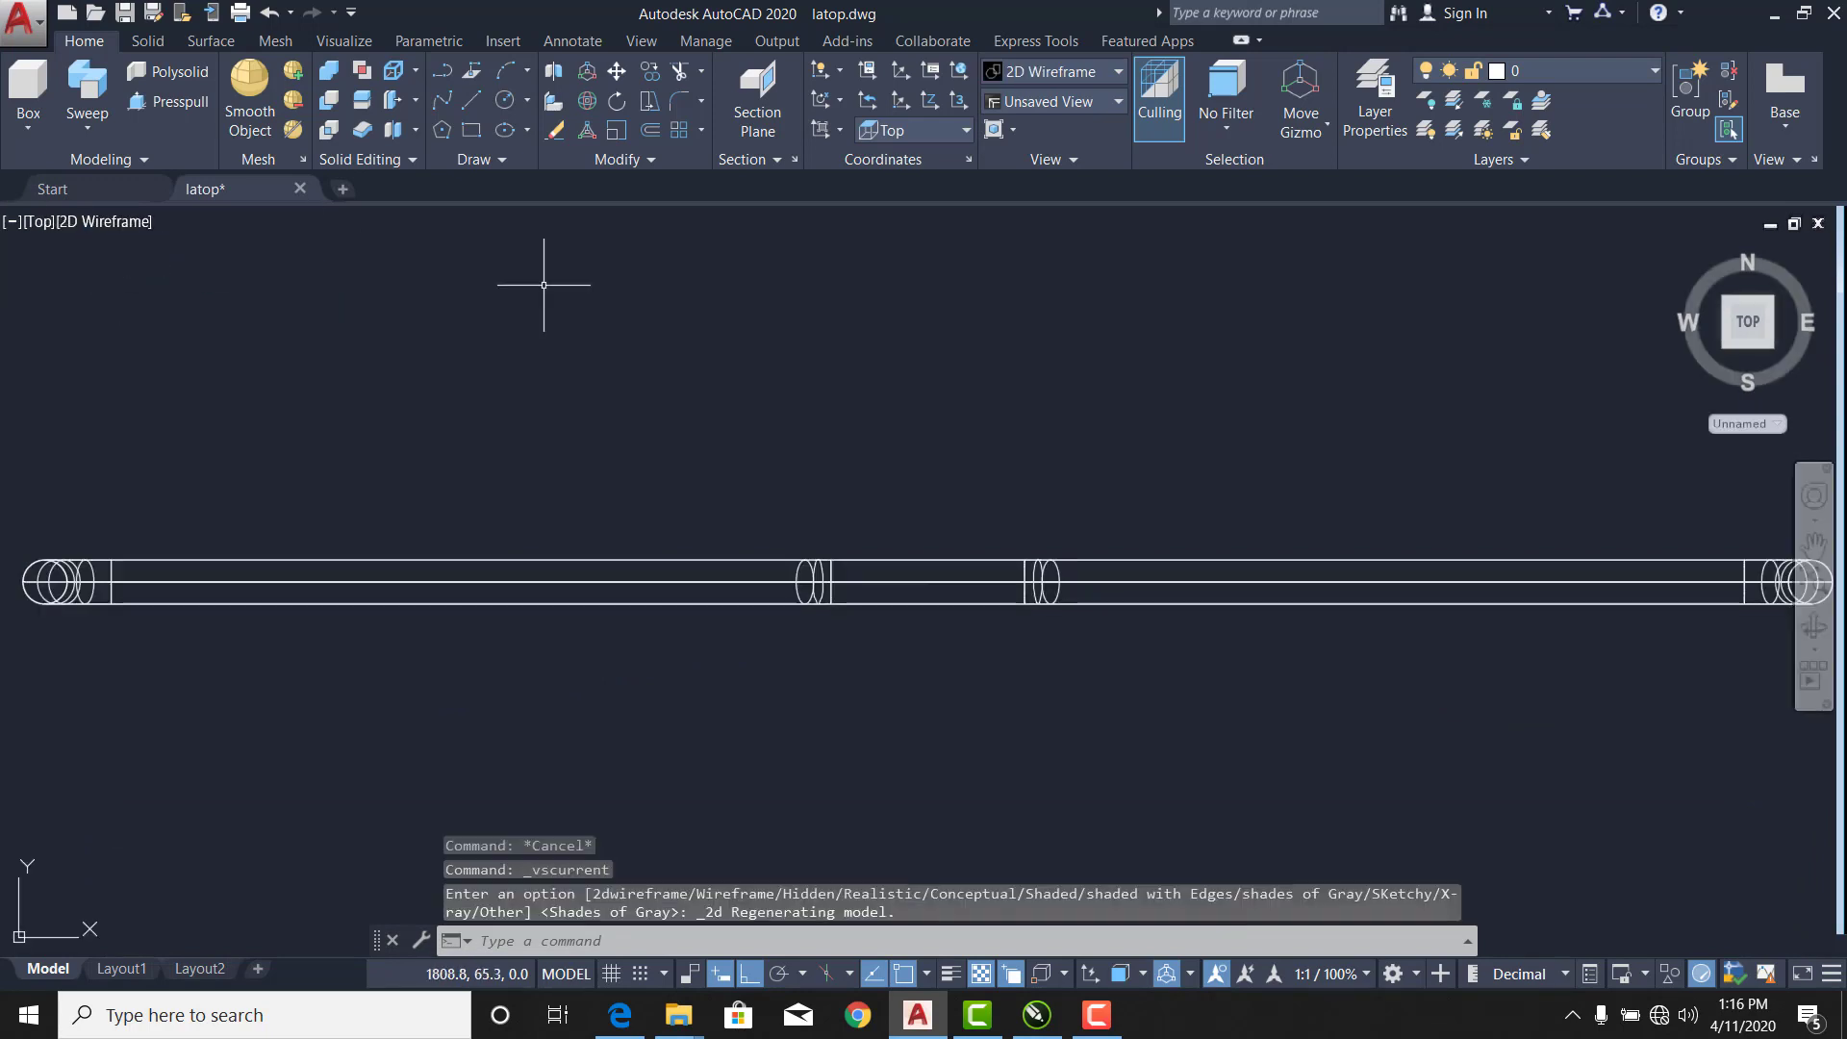
{"action": "left_click", "coordinate": [501, 99]}
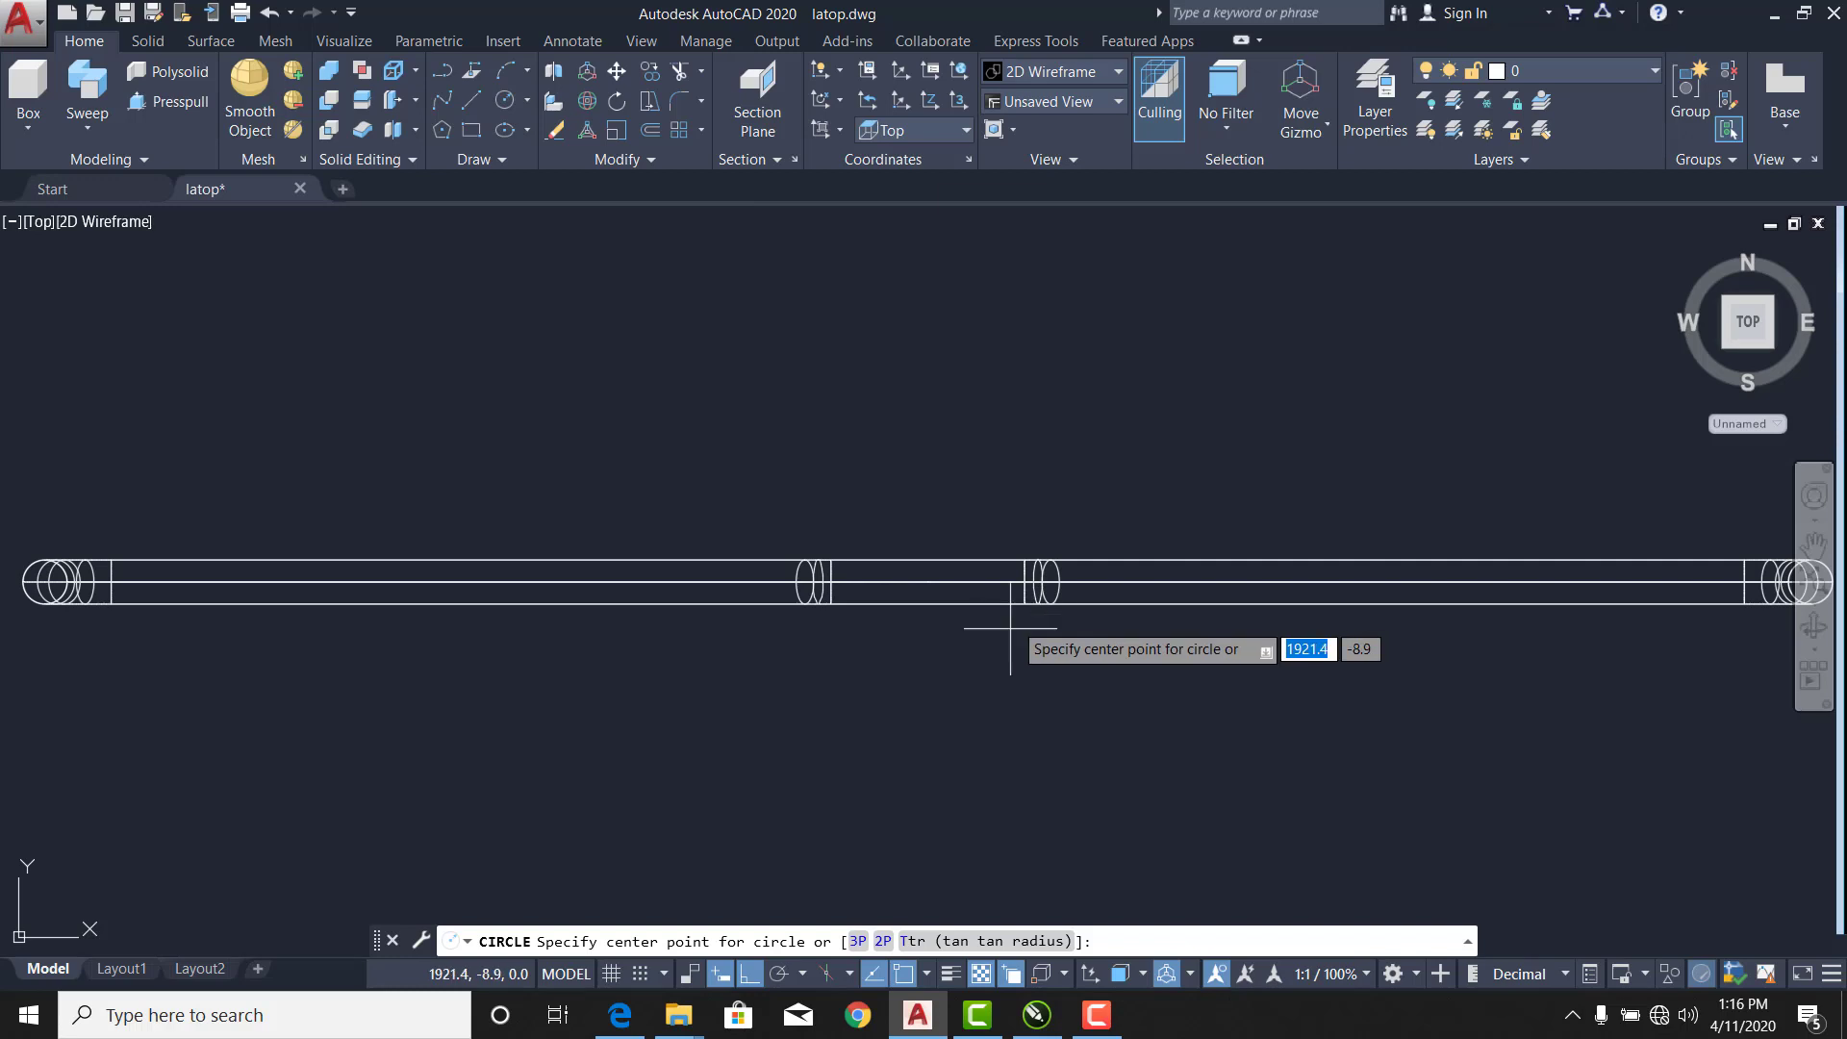
{"action": "left_click", "coordinate": [928, 582]}
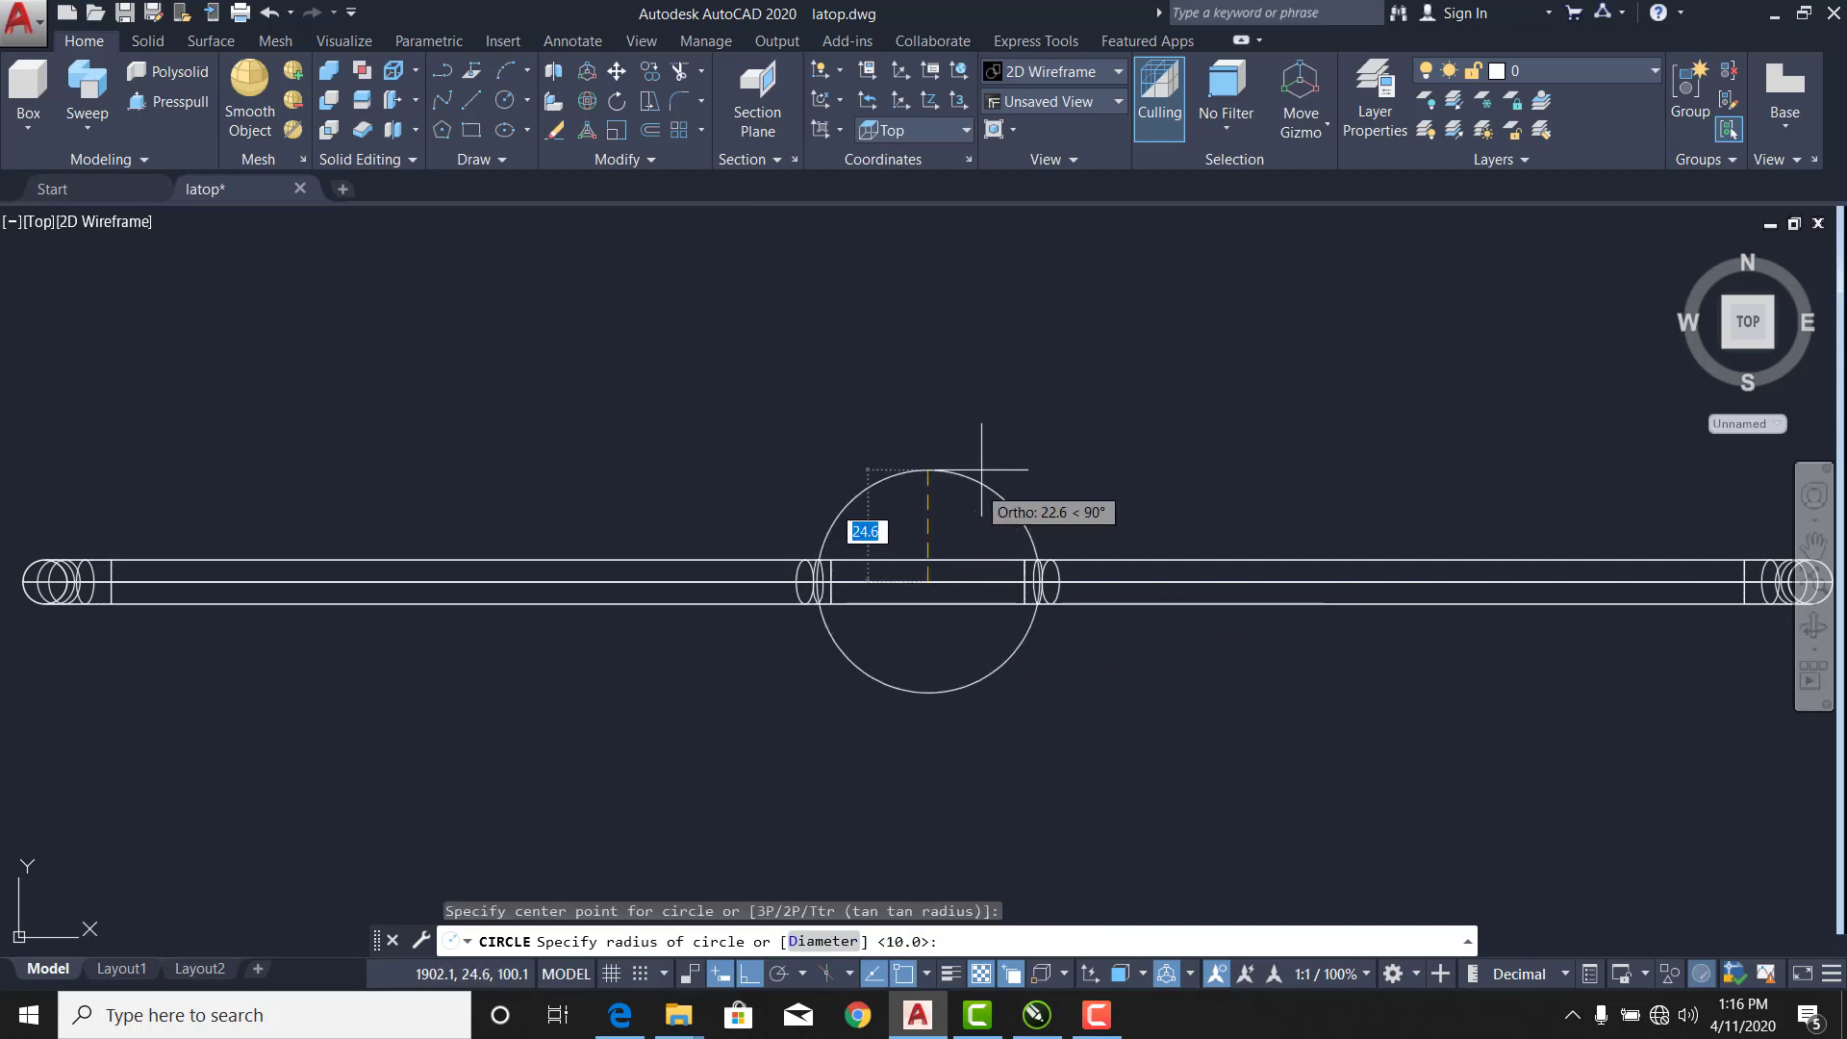
{"action": "type", "text": "5"}
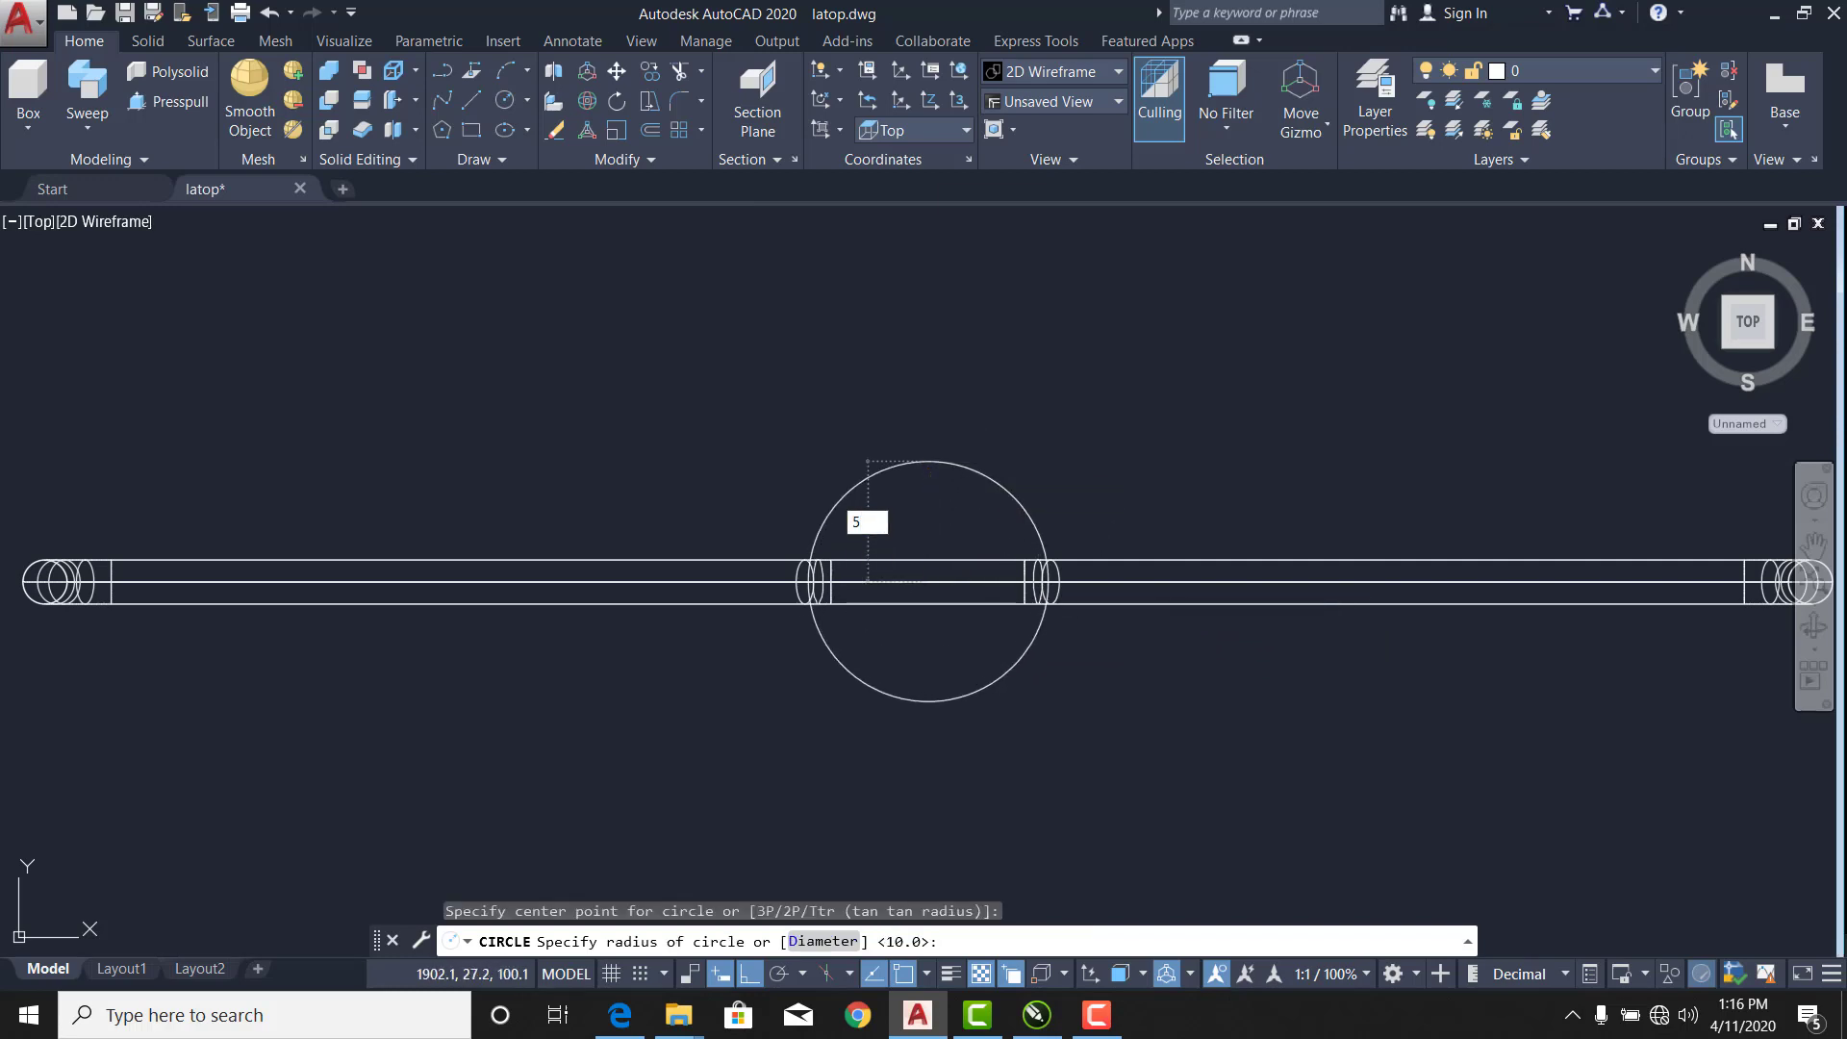
{"action": "key", "text": "Return"}
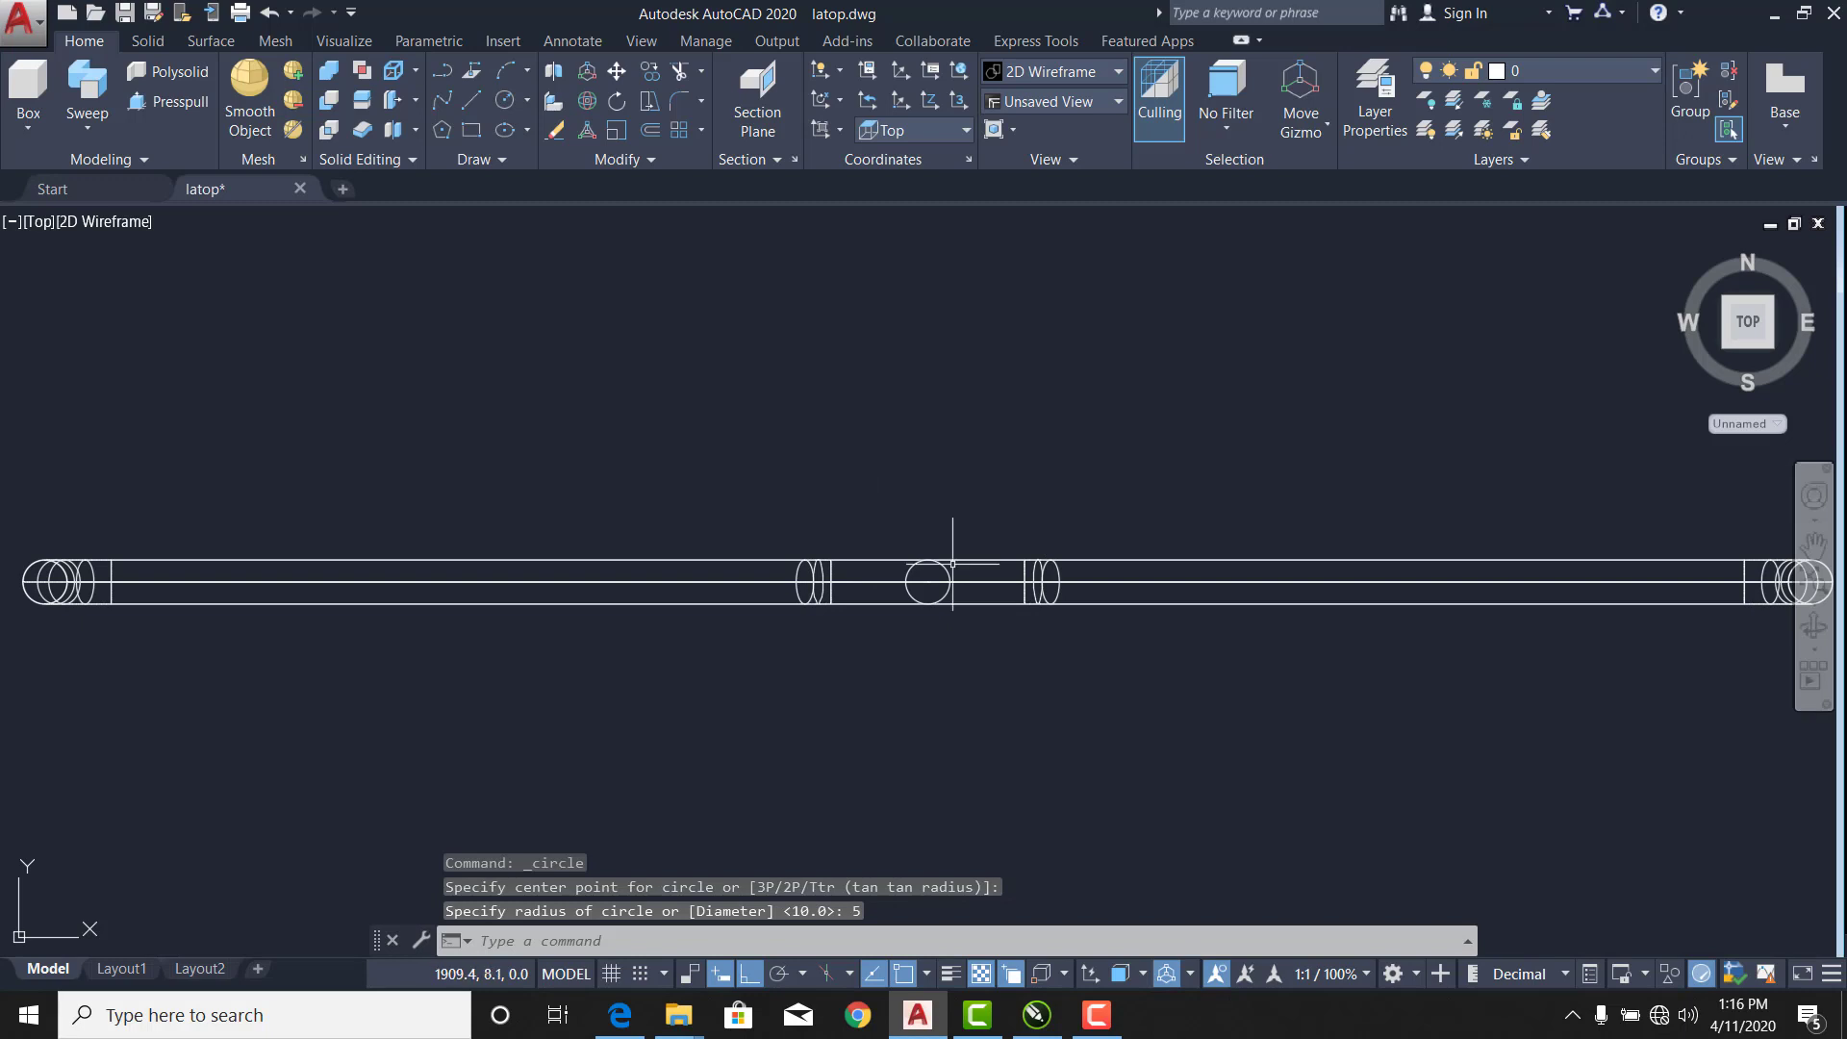
In the SE Isometric view, sweep the new circle along the hook polyline to form the solid hook.
{"action": "left_click", "coordinate": [40, 222]}
{"action": "left_click", "coordinate": [173, 438]}
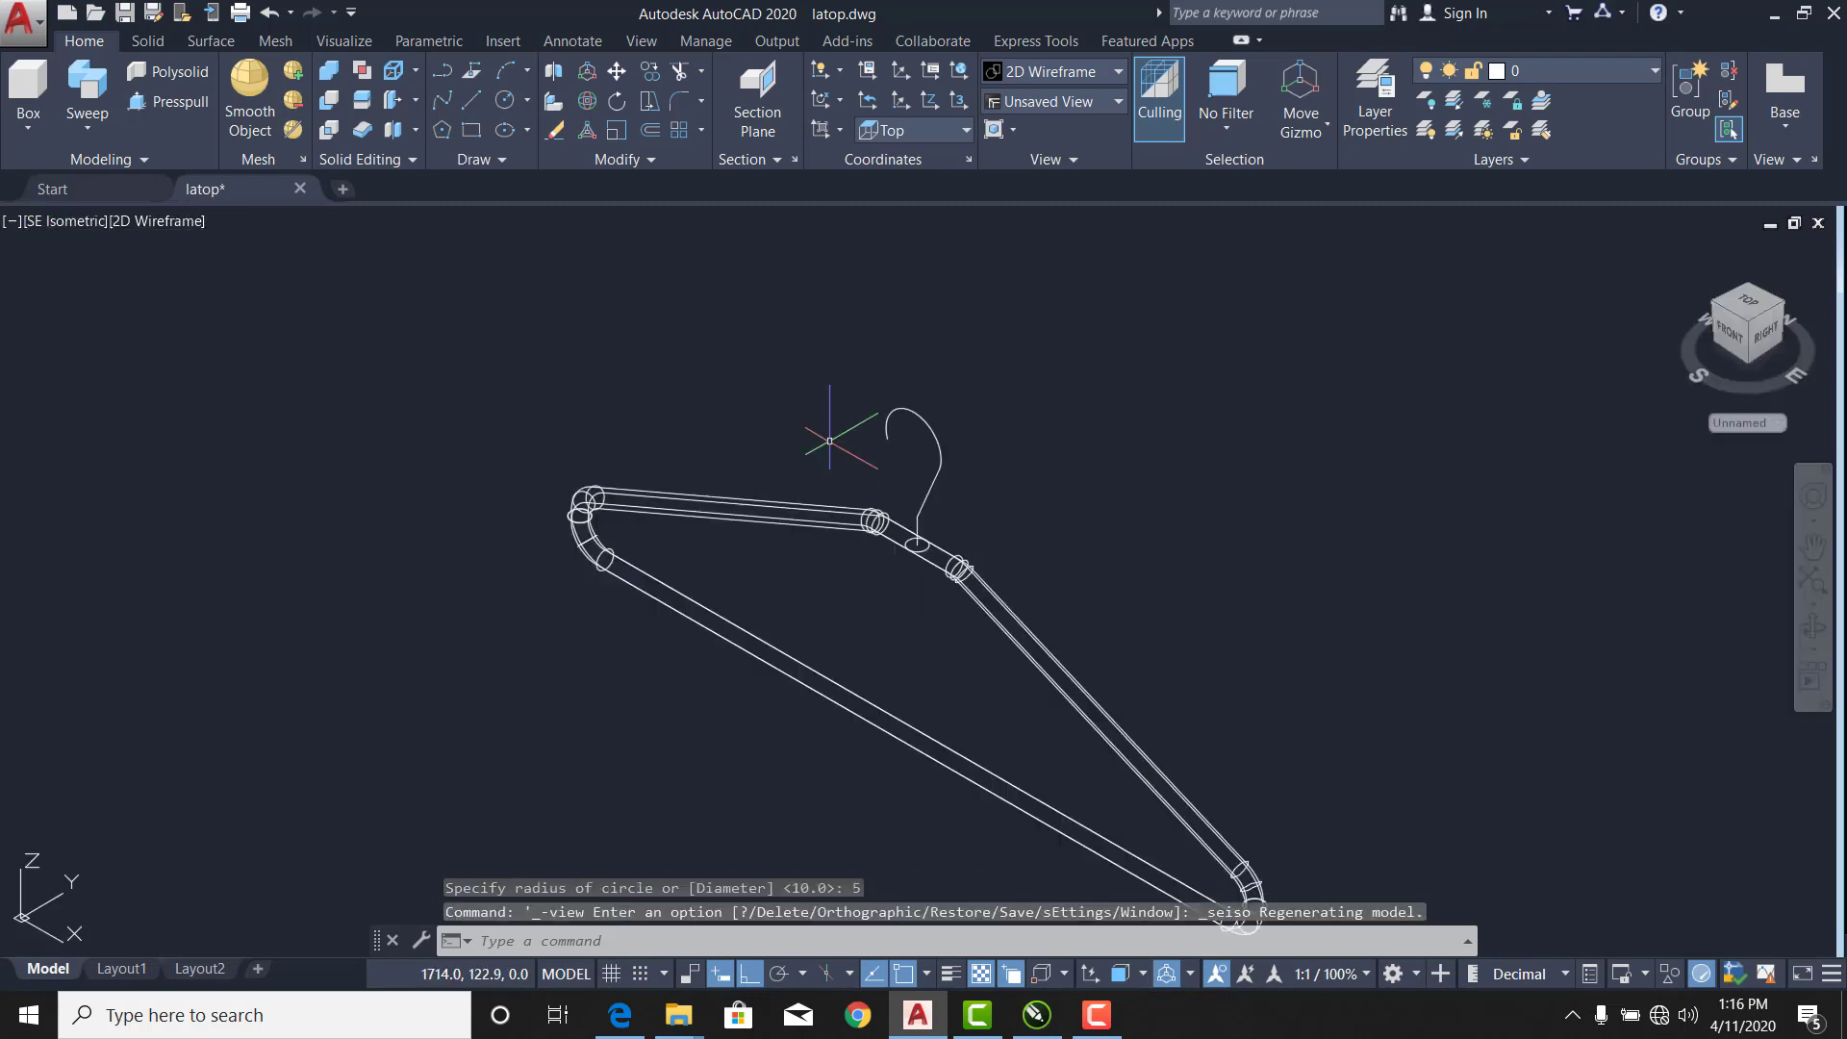
{"action": "scroll", "coordinate": [866, 452], "scroll_direction": "up", "scroll_amount": 5}
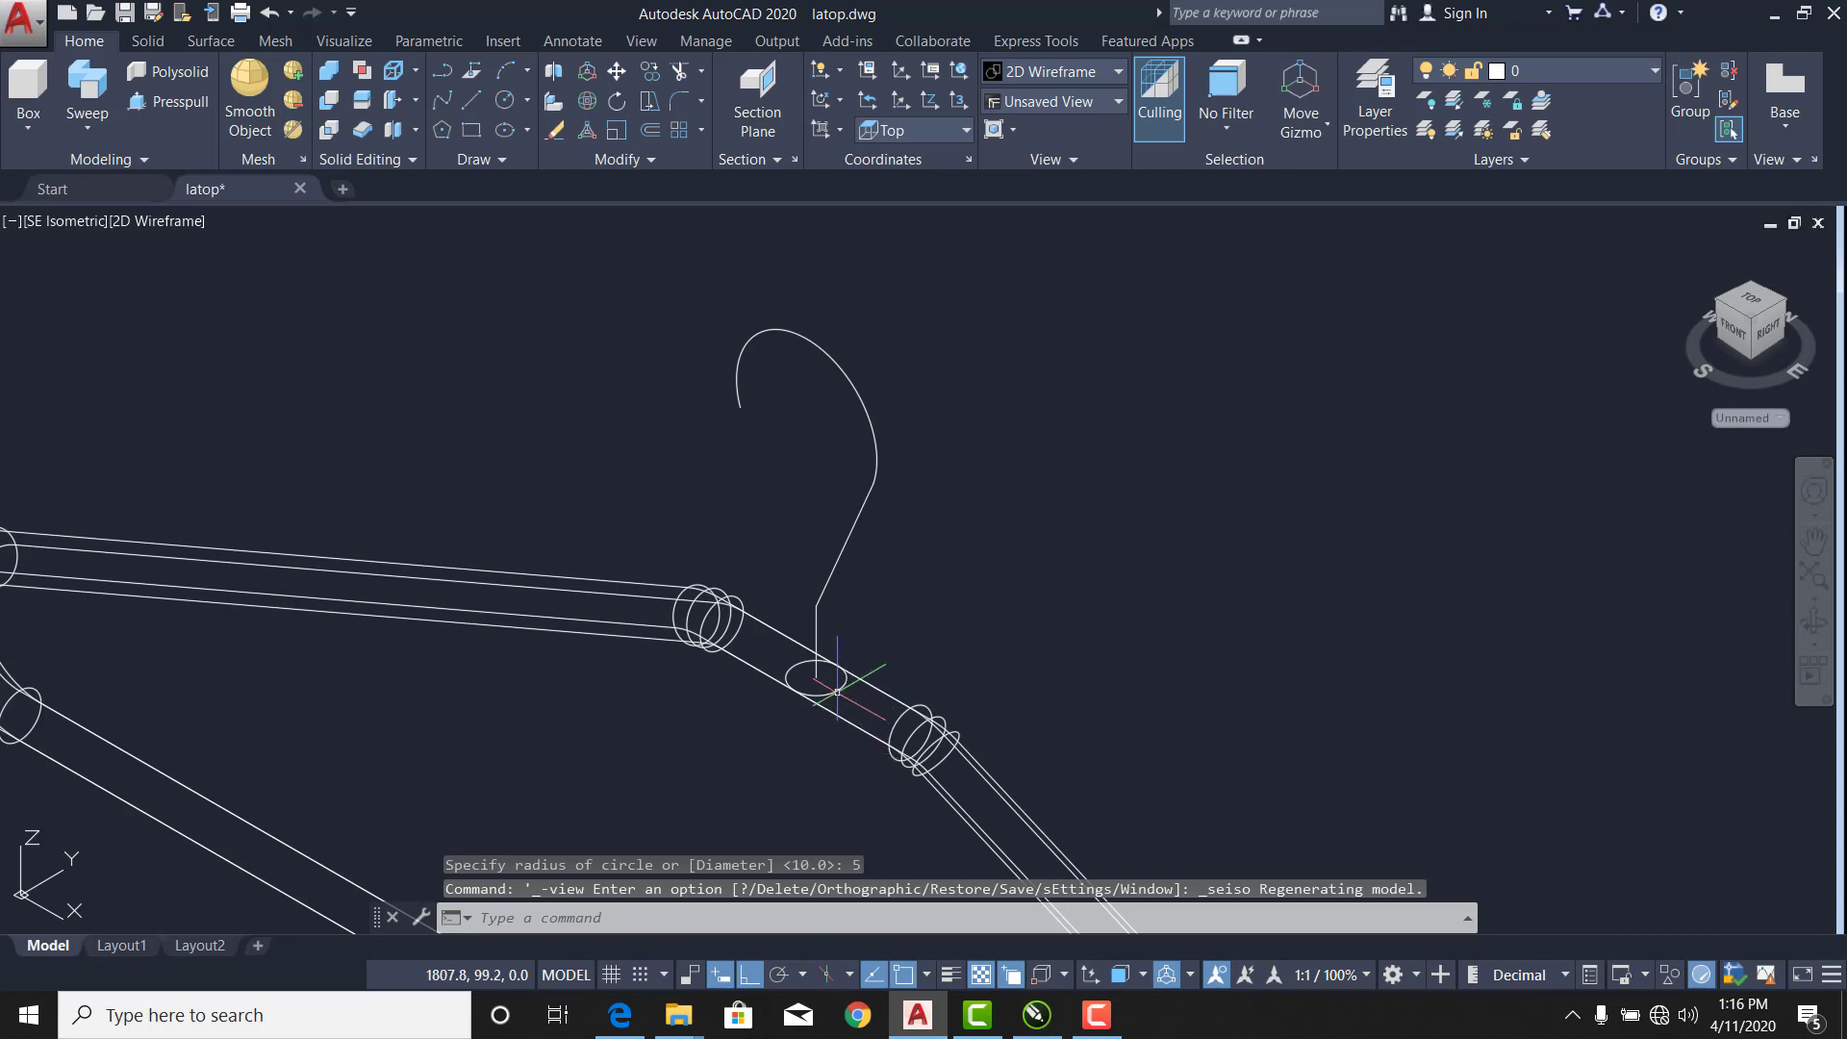
{"action": "left_click", "coordinate": [836, 687]}
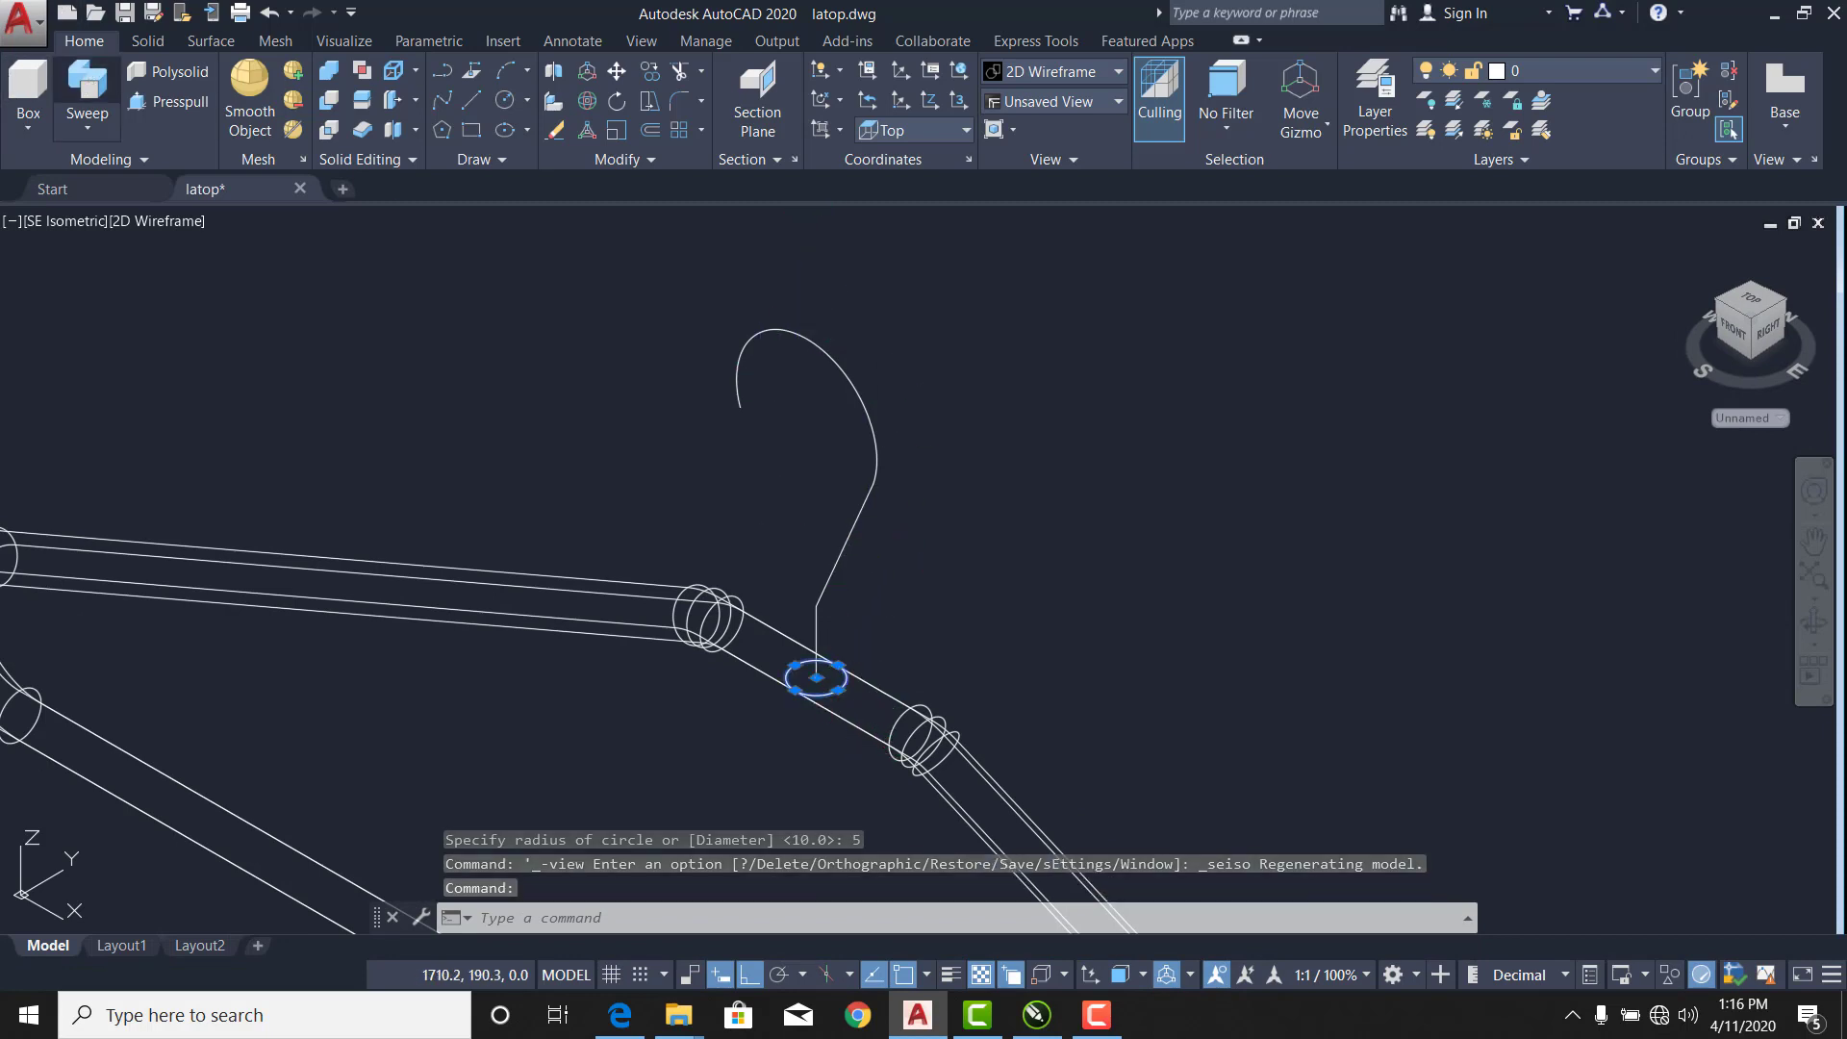
{"action": "left_click", "coordinate": [86, 96]}
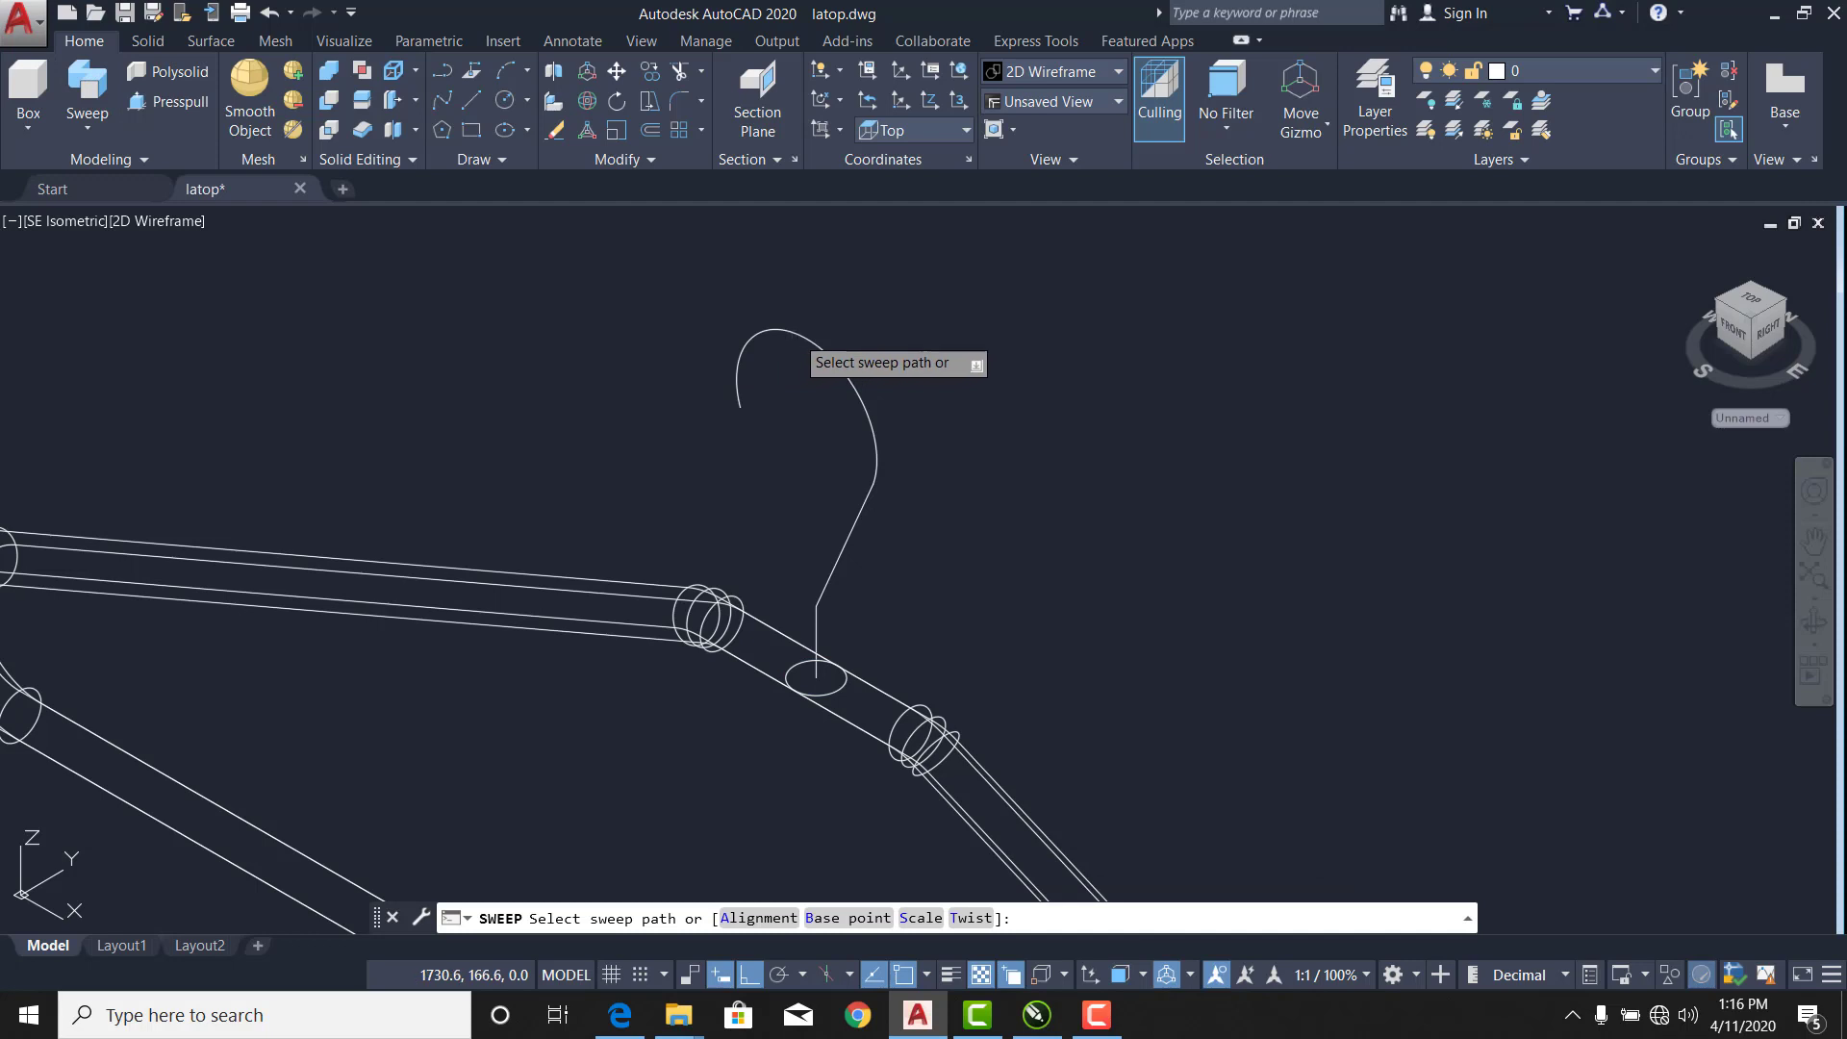
{"action": "left_click", "coordinate": [799, 336]}
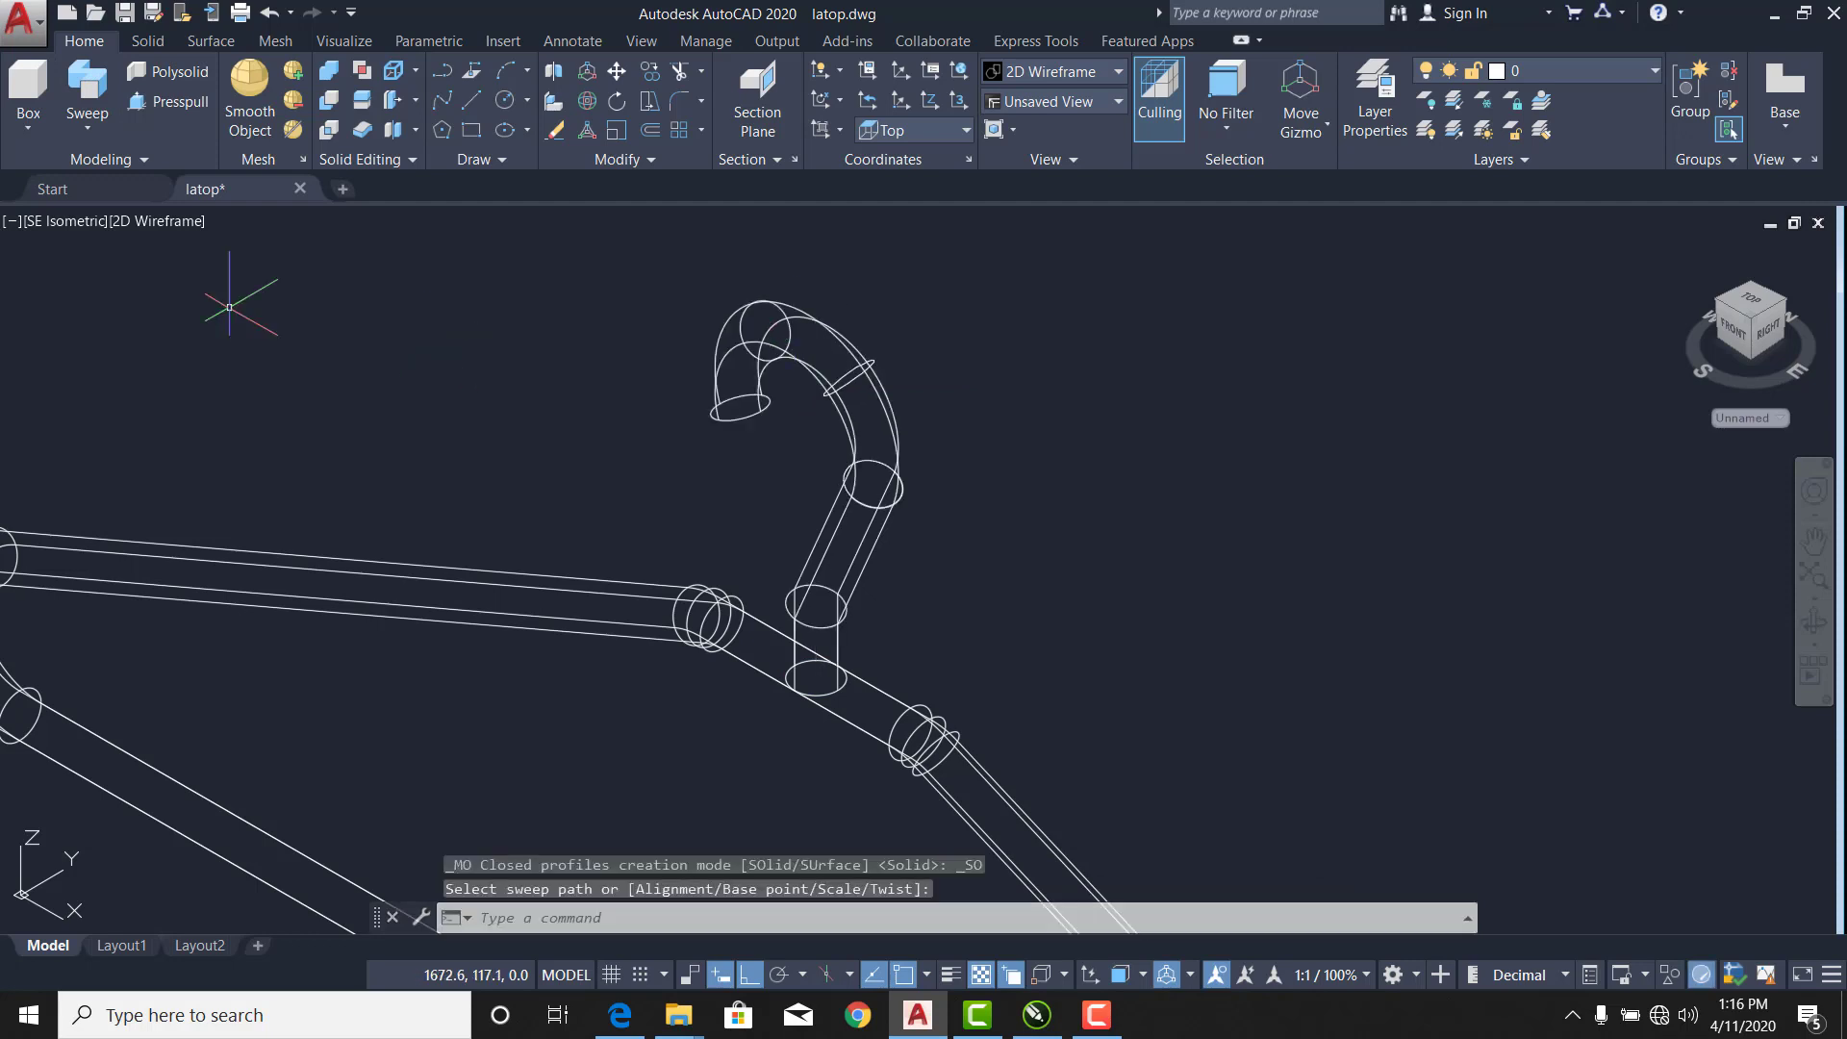
Apply the Shades of Gray visual style and examine the complete hanger from the front and from the home view.
{"action": "left_click", "coordinate": [140, 222]}
{"action": "left_click", "coordinate": [202, 412]}
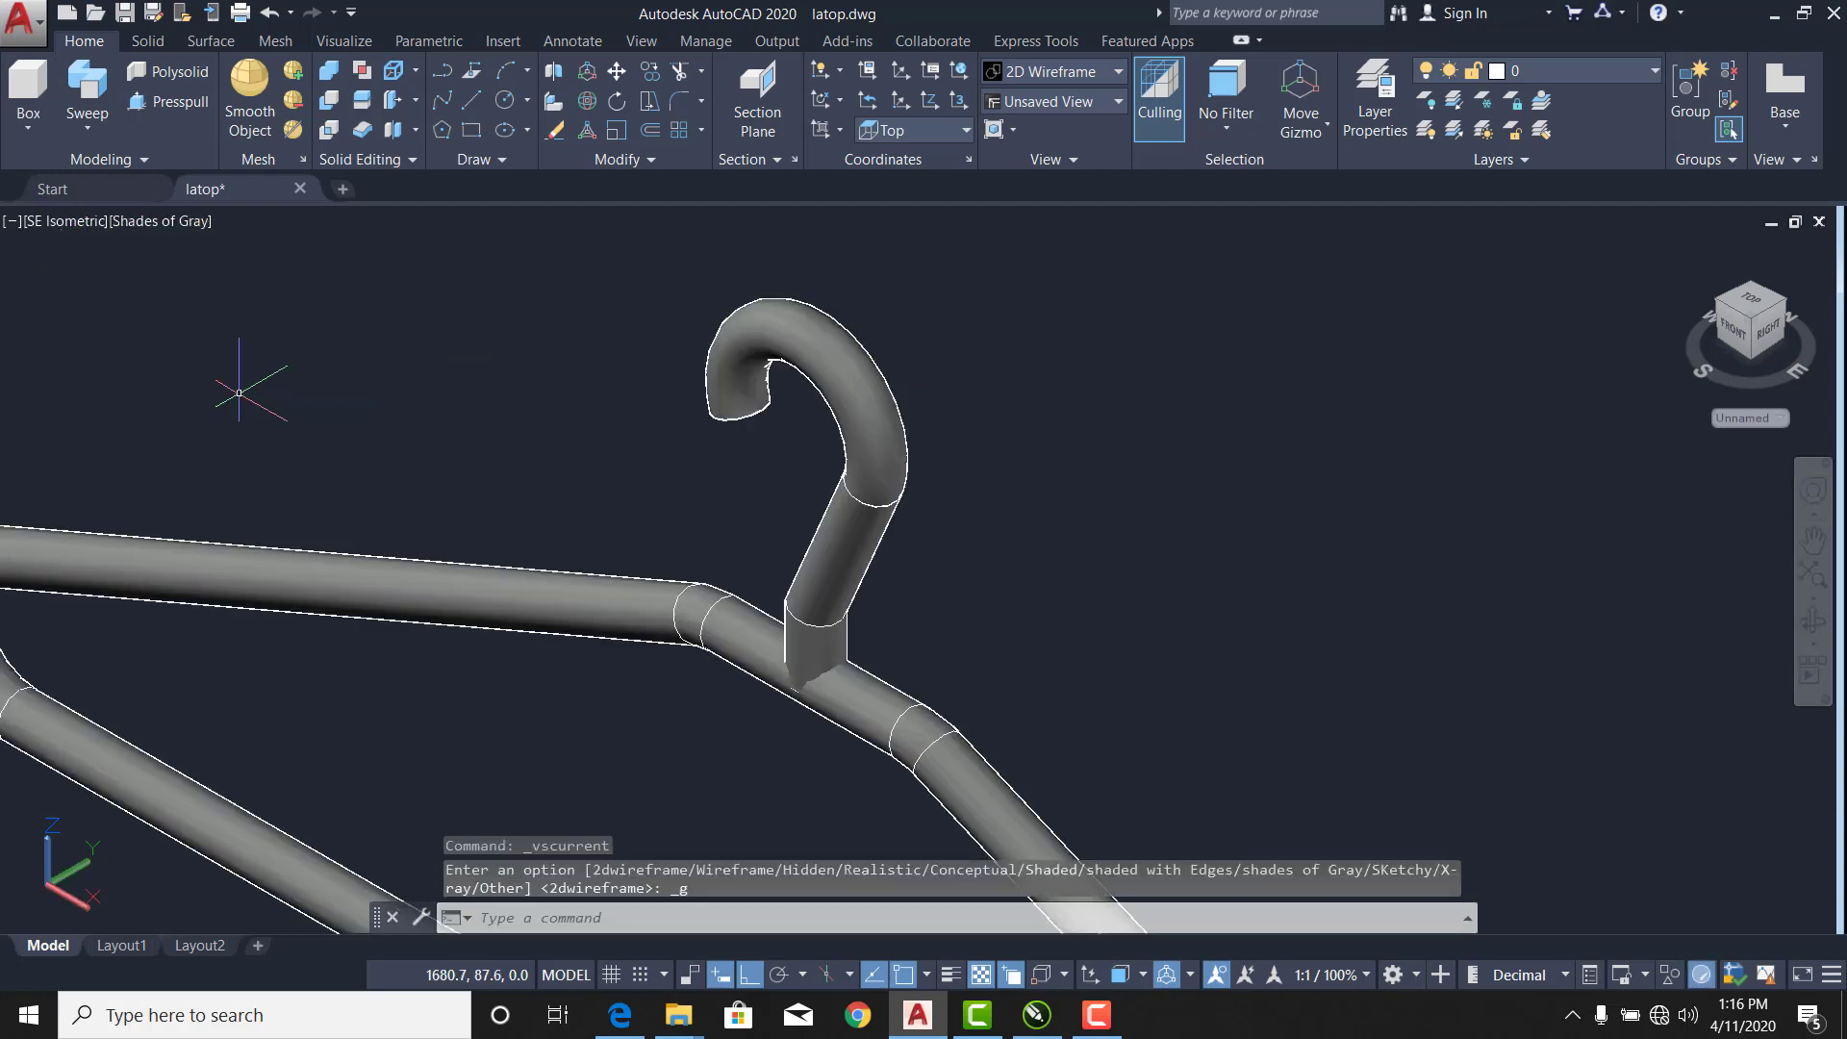
{"action": "scroll", "coordinate": [474, 524], "scroll_direction": "down", "scroll_amount": 3}
{"action": "middle_click_drag", "start_coordinate": [474, 523], "coordinate": [673, 462], "text": "shift"}
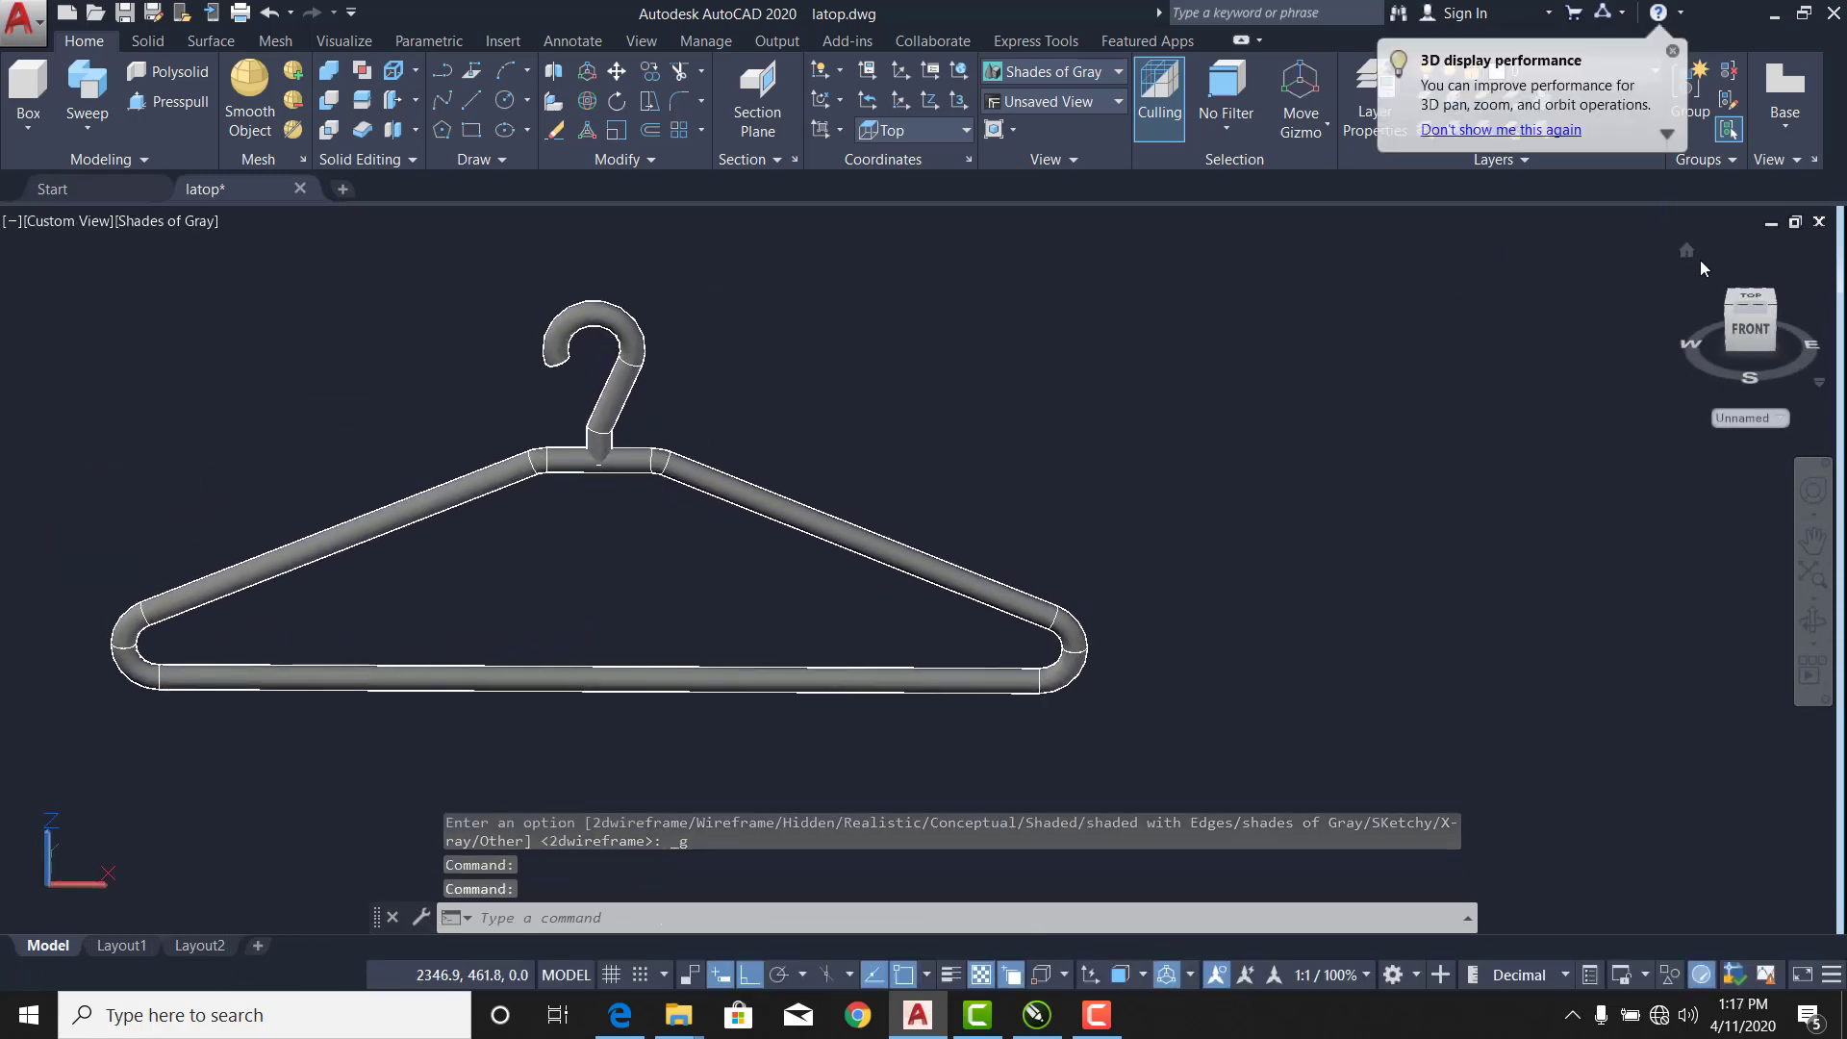
{"action": "left_click", "coordinate": [1691, 251]}
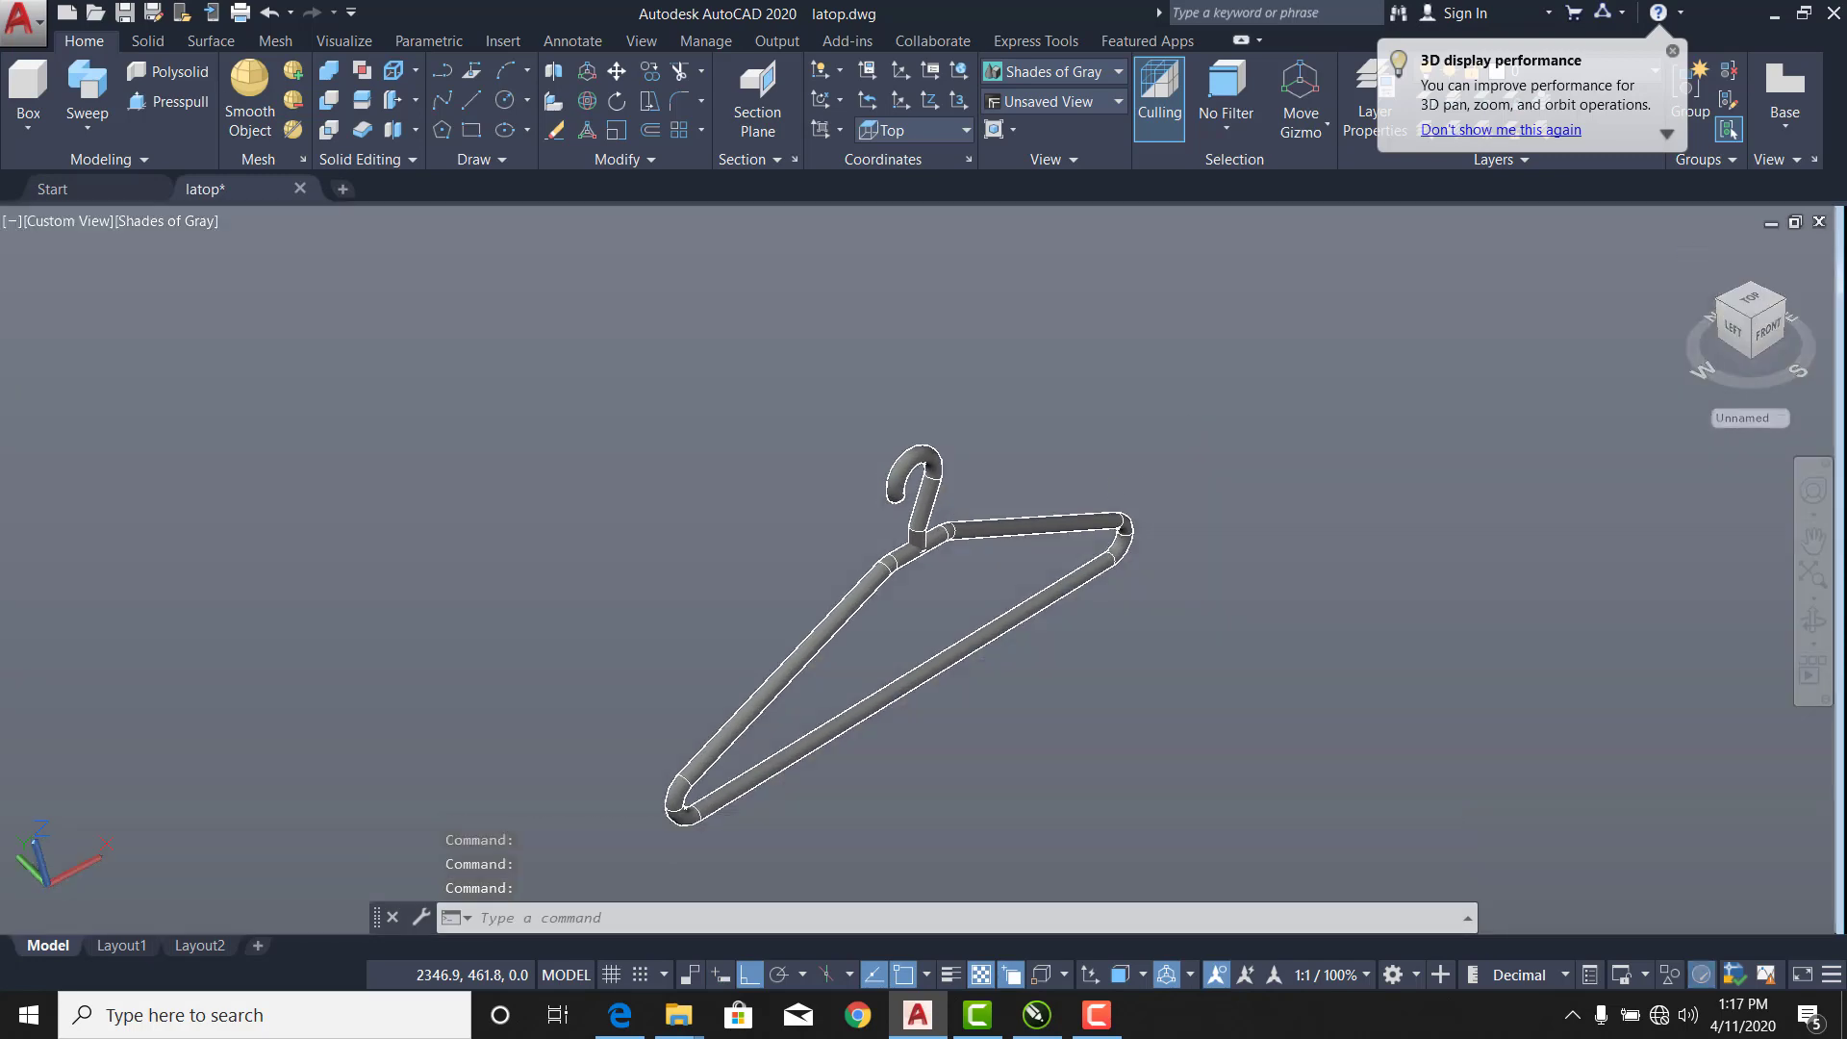
{"action": "middle_click_drag", "start_coordinate": [1193, 631], "coordinate": [904, 601], "text": "shift"}
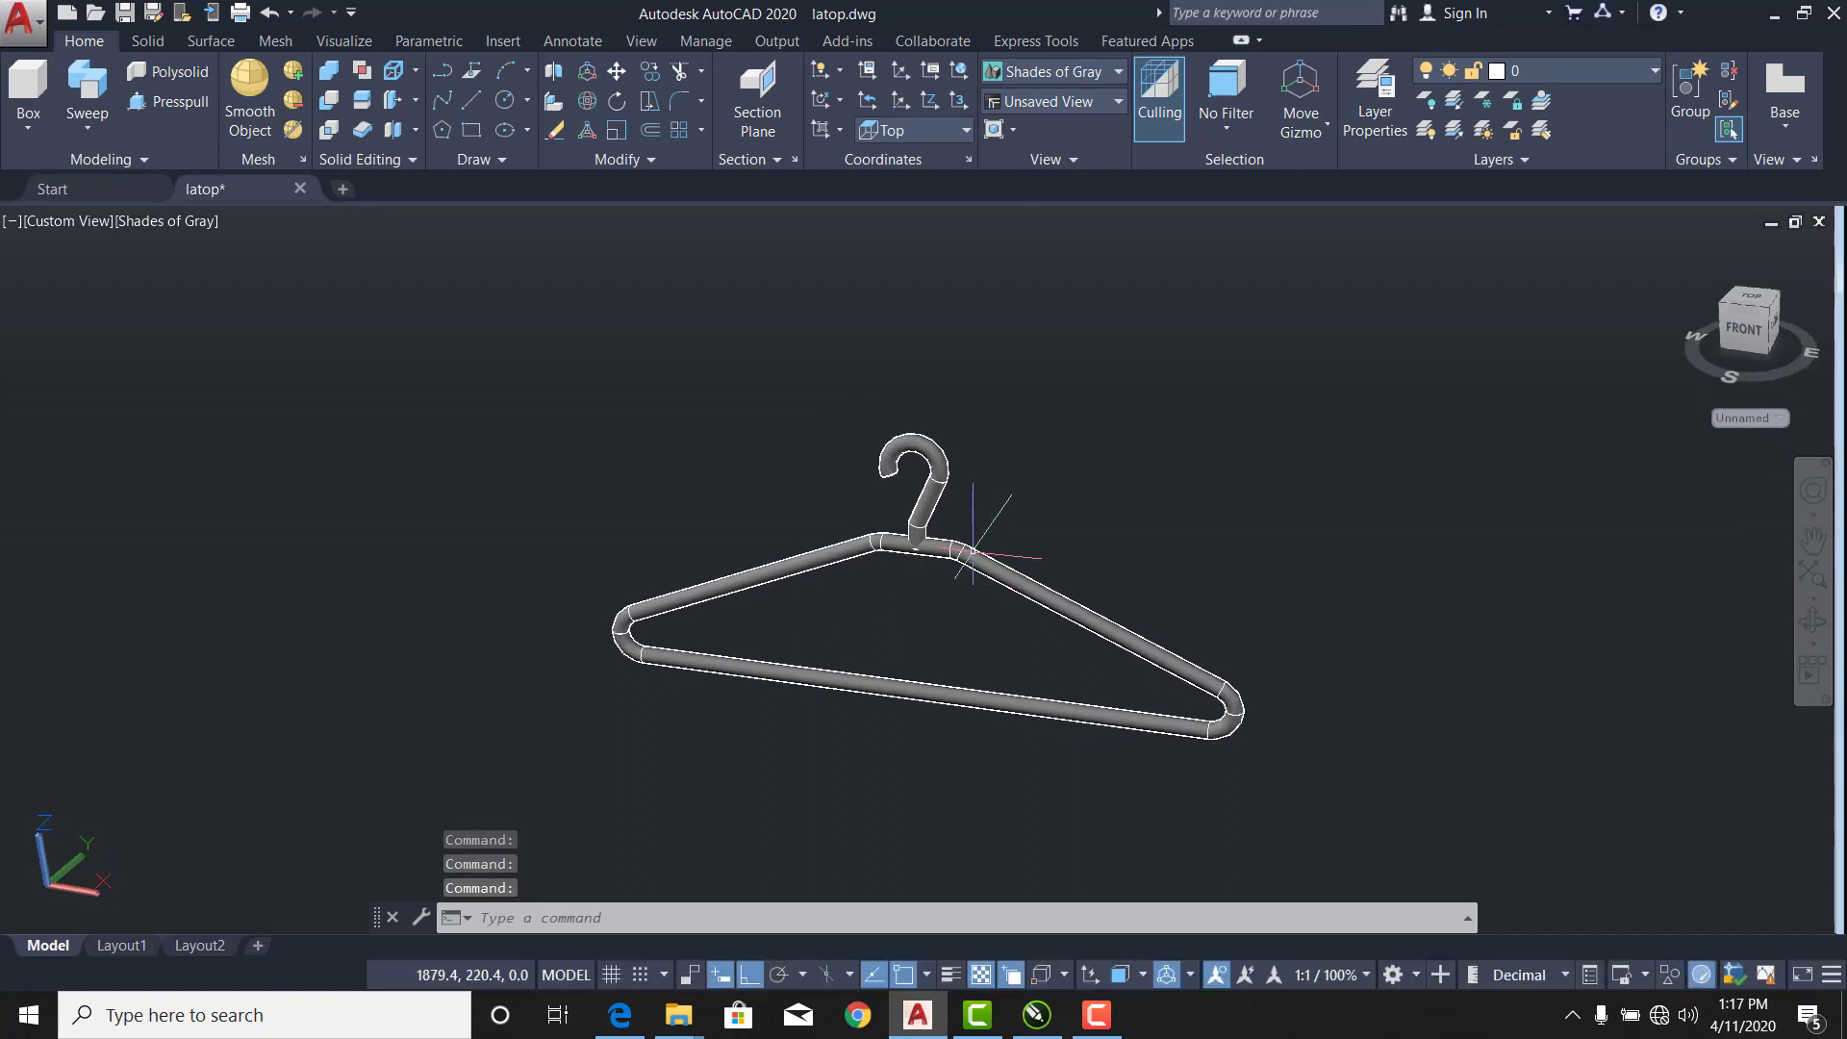
{"action": "left_click", "coordinate": [47, 221]}
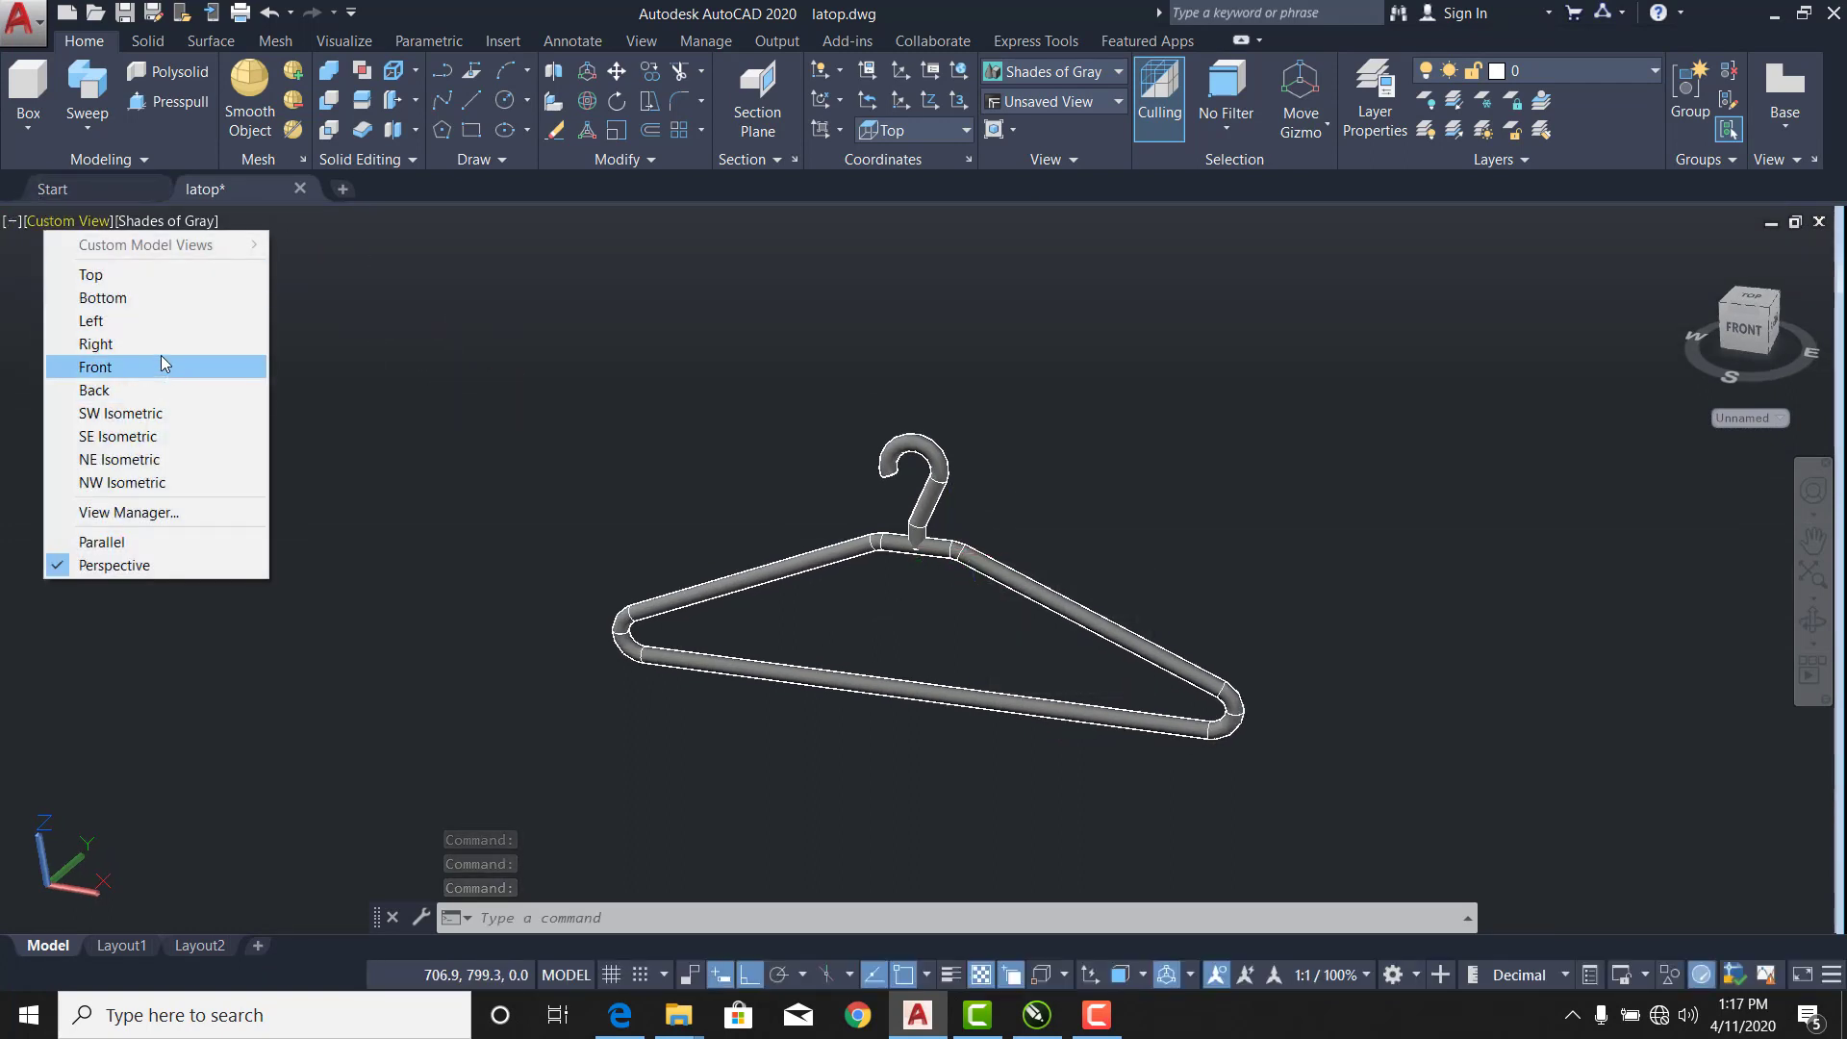
{"action": "left_click", "coordinate": [160, 362]}
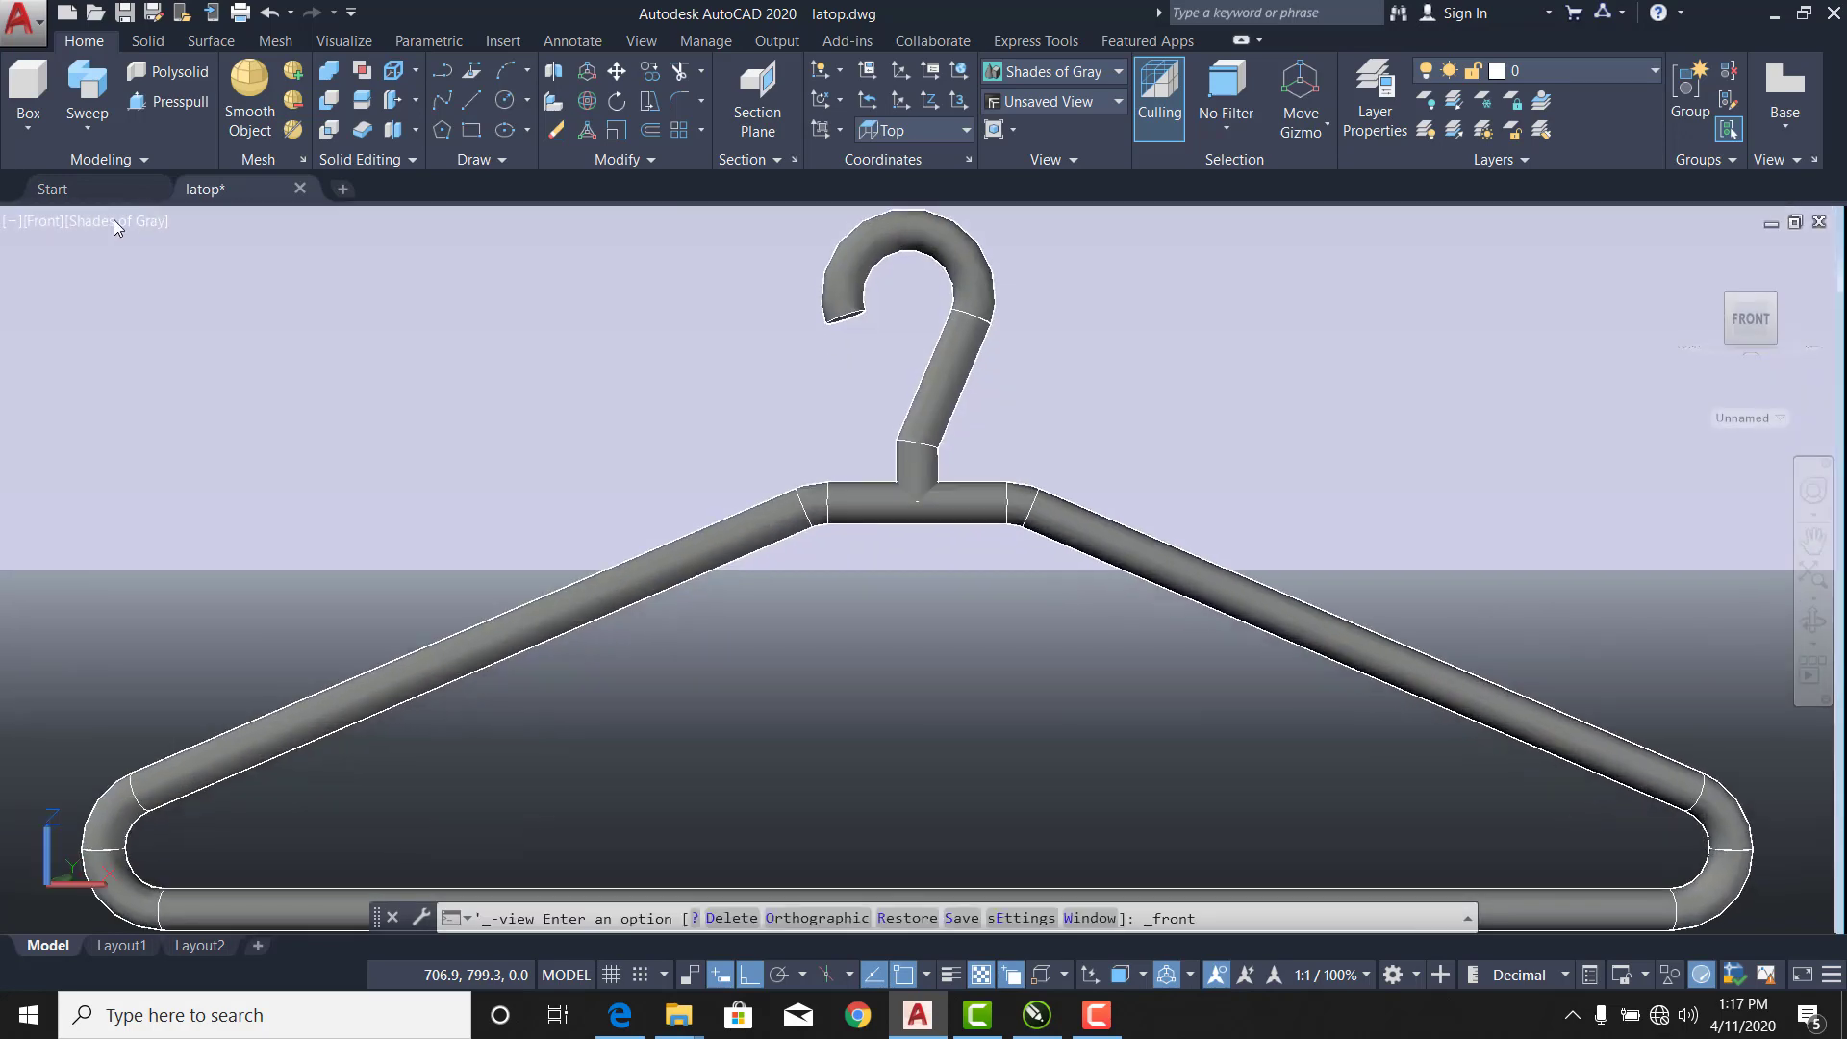
{"action": "left_click", "coordinate": [114, 219]}
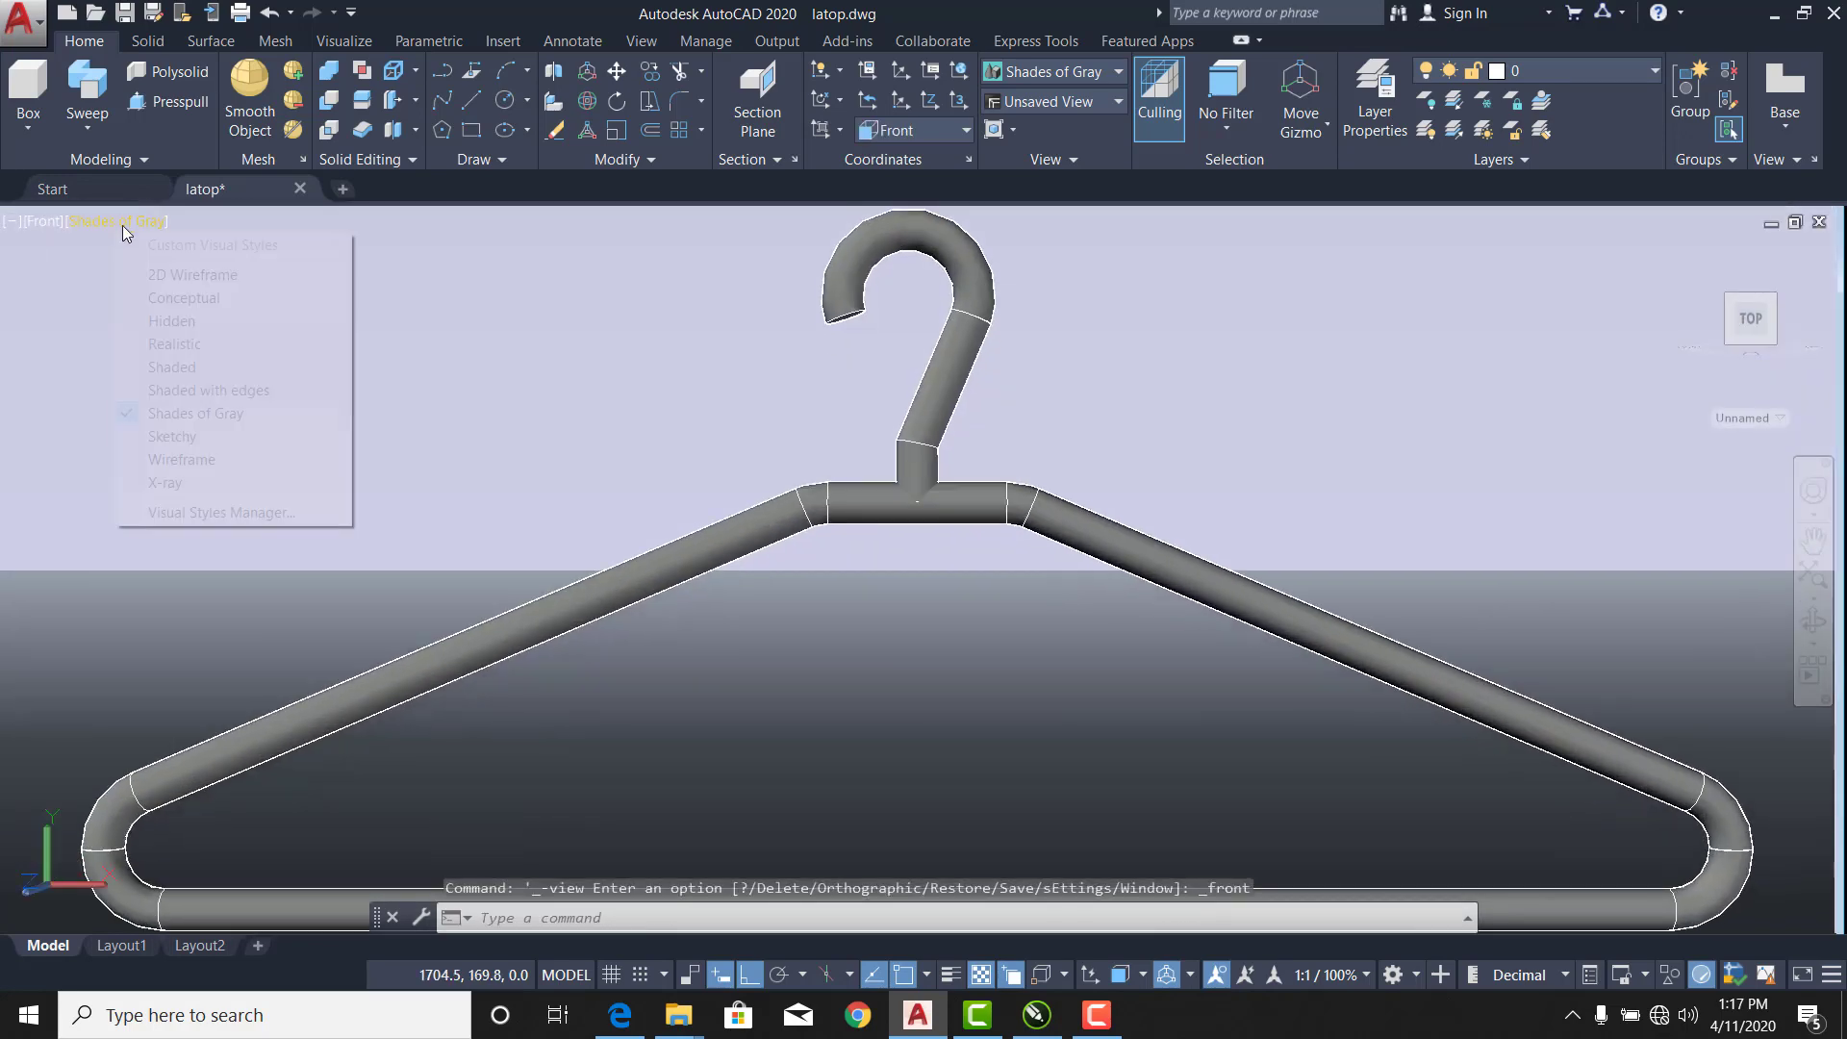
{"action": "left_click", "coordinate": [164, 272]}
{"action": "scroll", "coordinate": [879, 487], "scroll_direction": "down", "scroll_amount": 5}
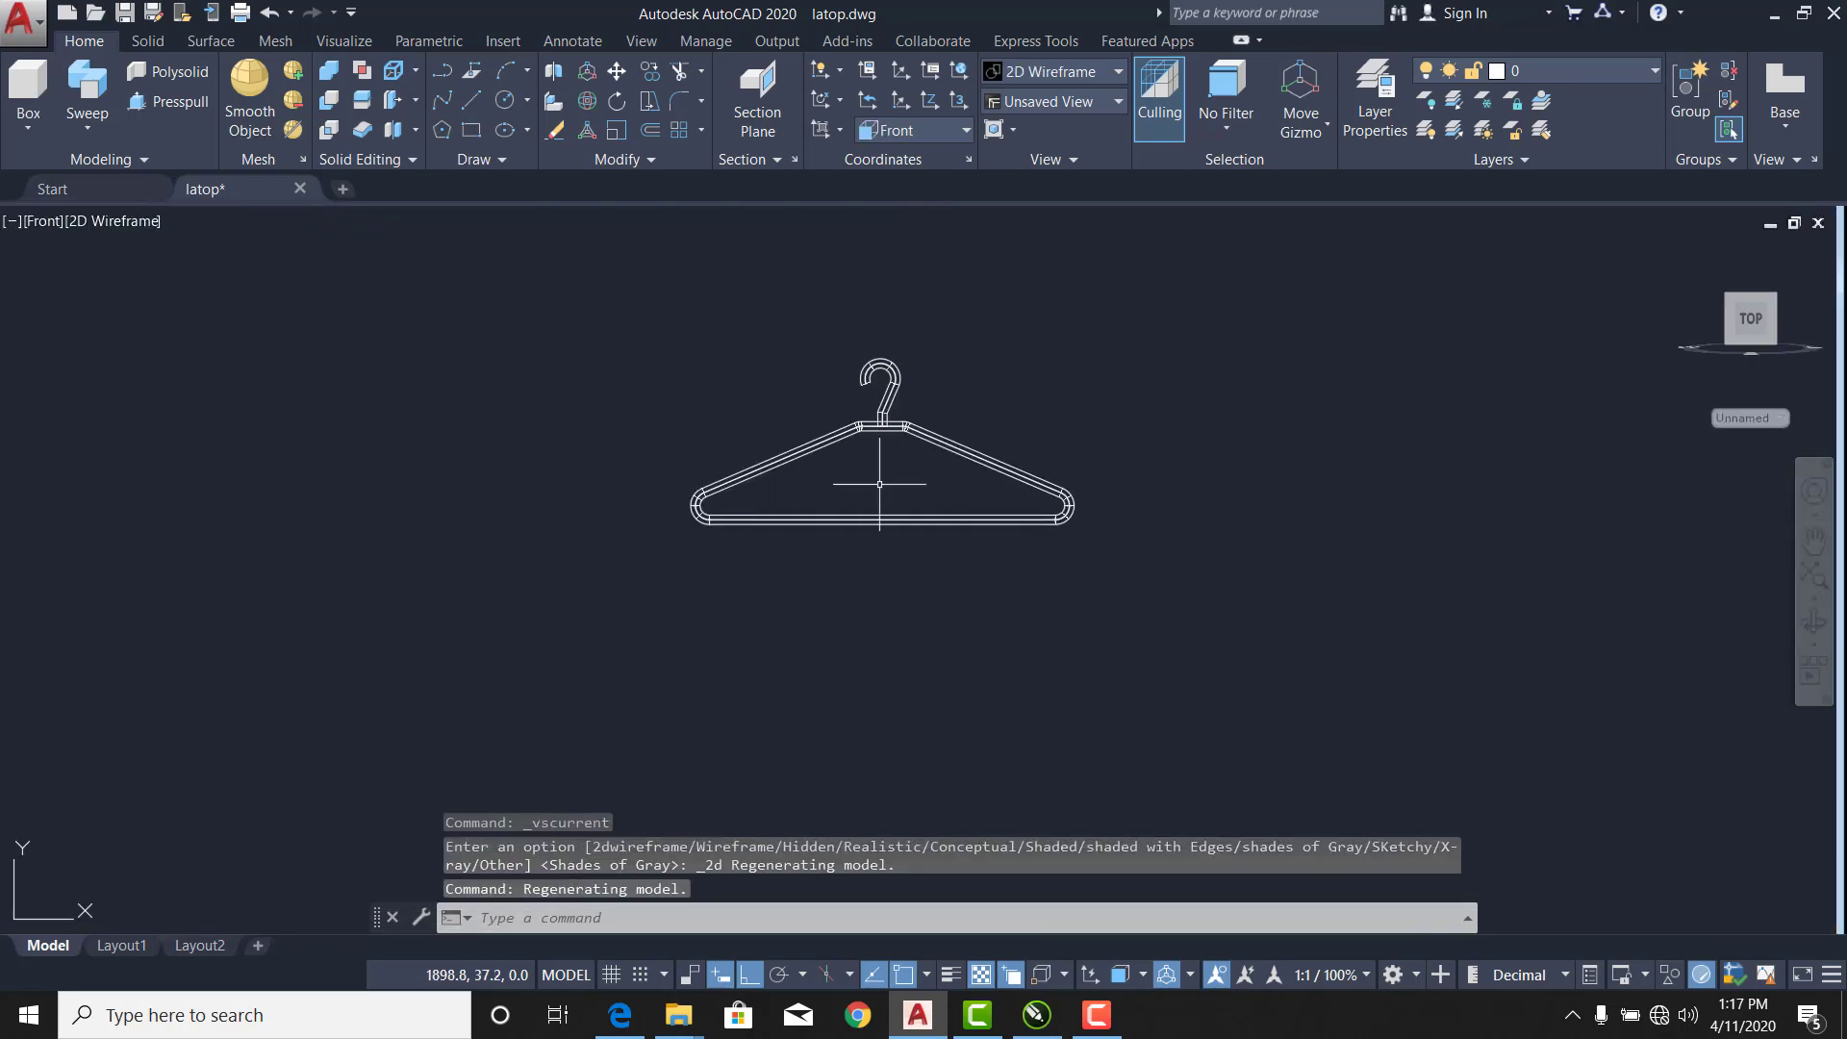
{"action": "scroll", "coordinate": [894, 479], "scroll_direction": "up", "scroll_amount": 8}
{"action": "mouse_move", "coordinate": [909, 467]}
{"action": "middle_mouse_down"}
{"action": "mouse_move", "coordinate": [938, 489]}
{"action": "mouse_move", "coordinate": [907, 488]}
{"action": "middle_mouse_up"}
{"action": "scroll", "coordinate": [946, 489], "scroll_direction": "down", "scroll_amount": 2}
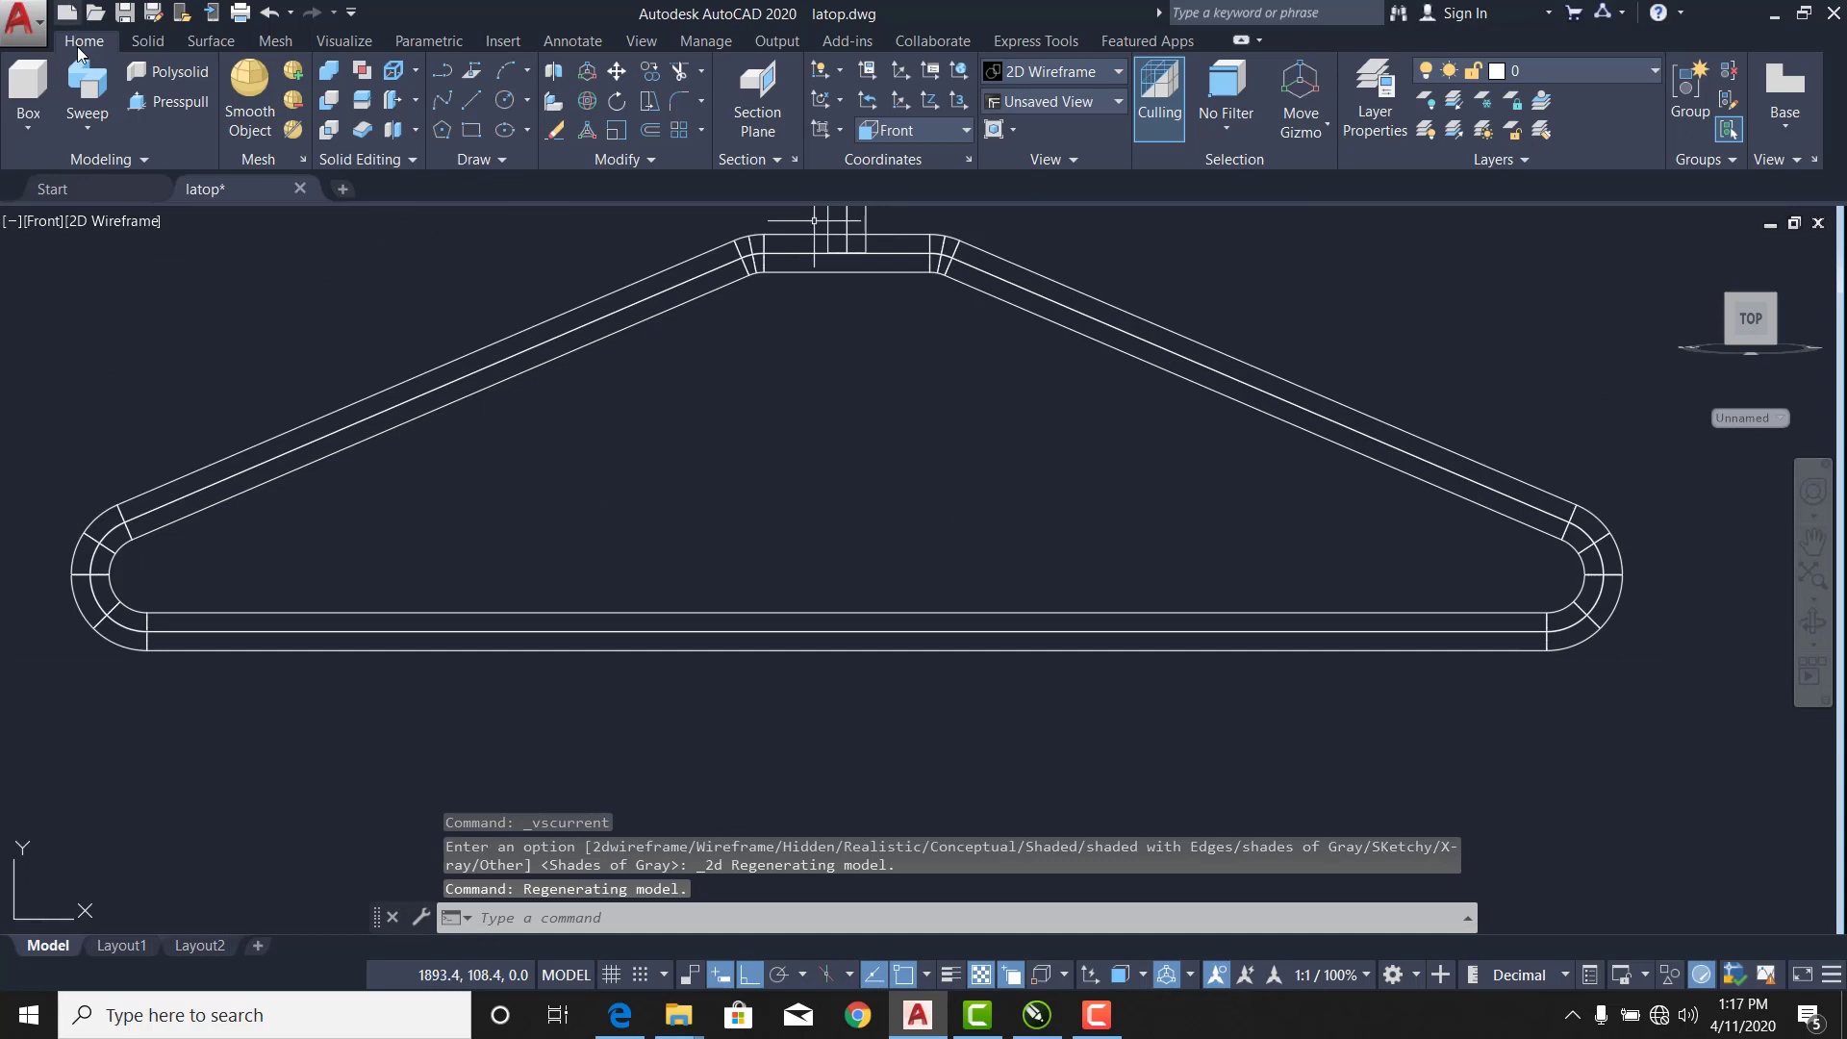
{"action": "left_click", "coordinate": [444, 98]}
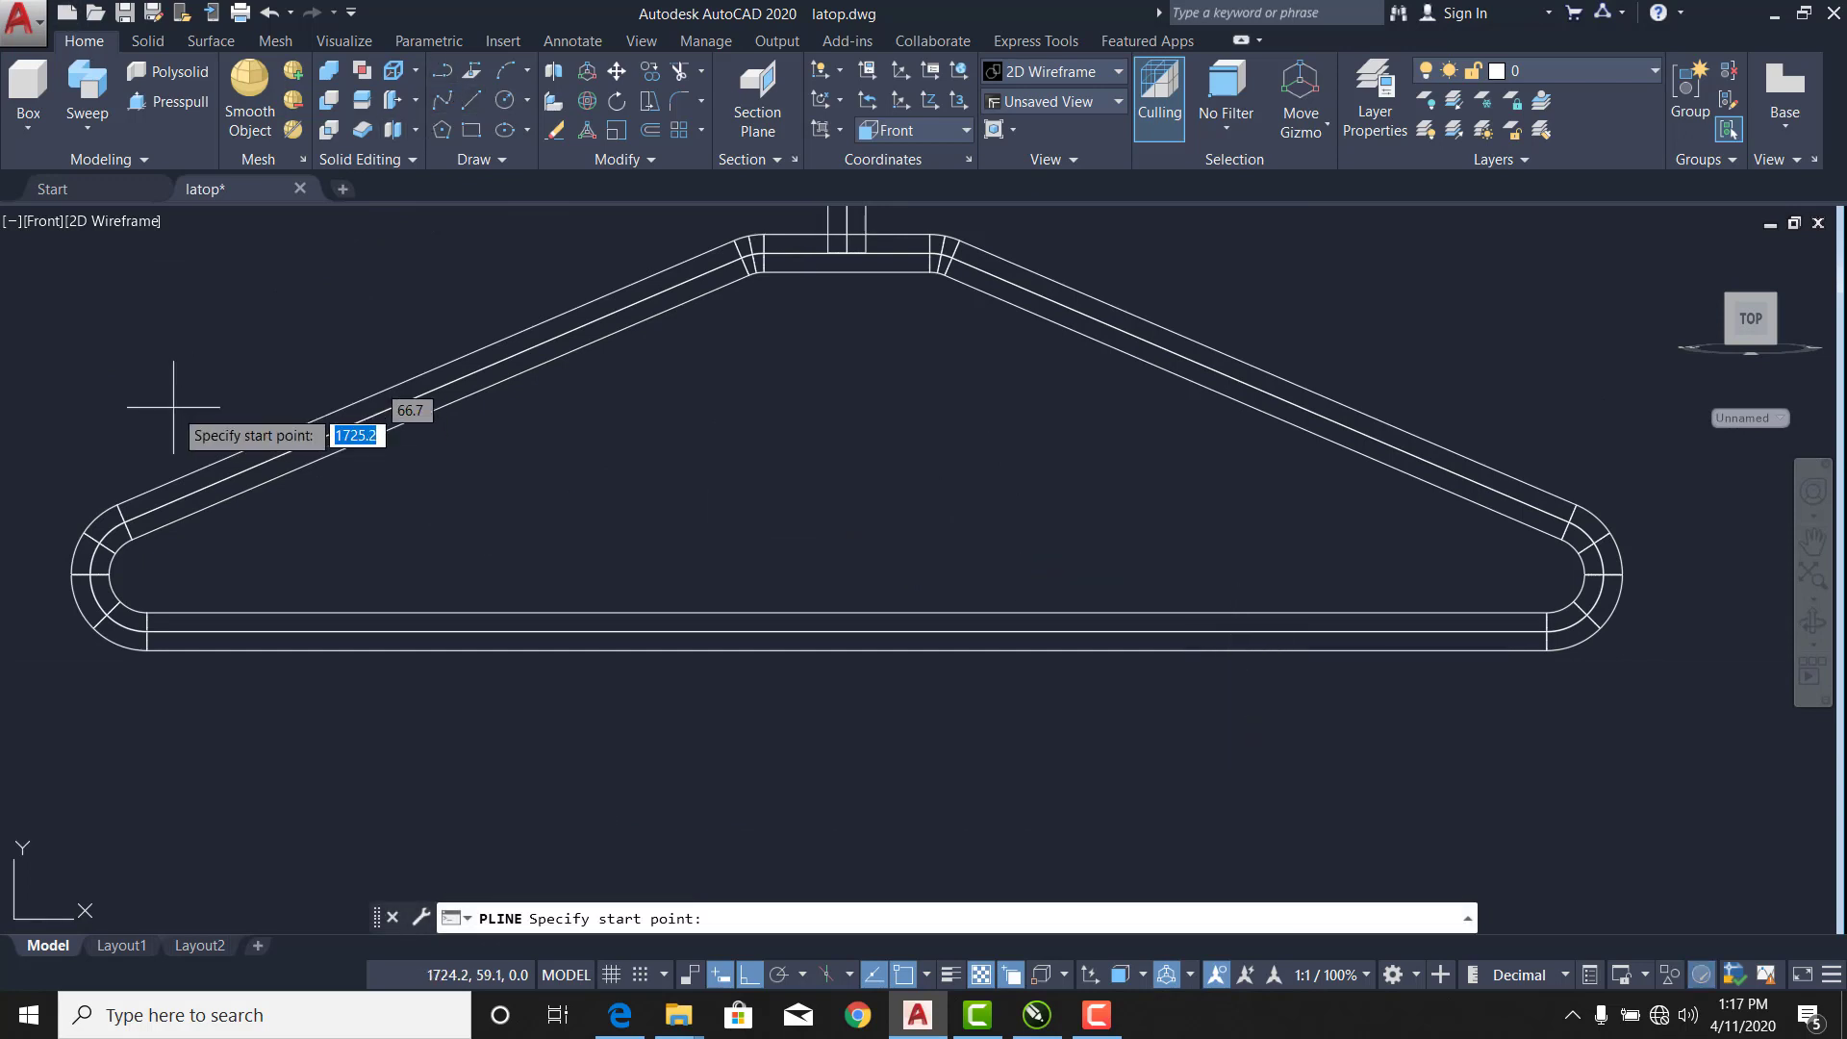
{"action": "key", "text": "Escape"}
{"action": "key", "text": "Escape"}
Undo the hook sweep, the hook's circle and the body sweep, back to the hanger profile, hook polyline and original radius 5 circle.
{"action": "key", "text": "ctrl+z"}
{"action": "key", "text": "ctrl+z"}
{"action": "key", "text": "ctrl+z"}
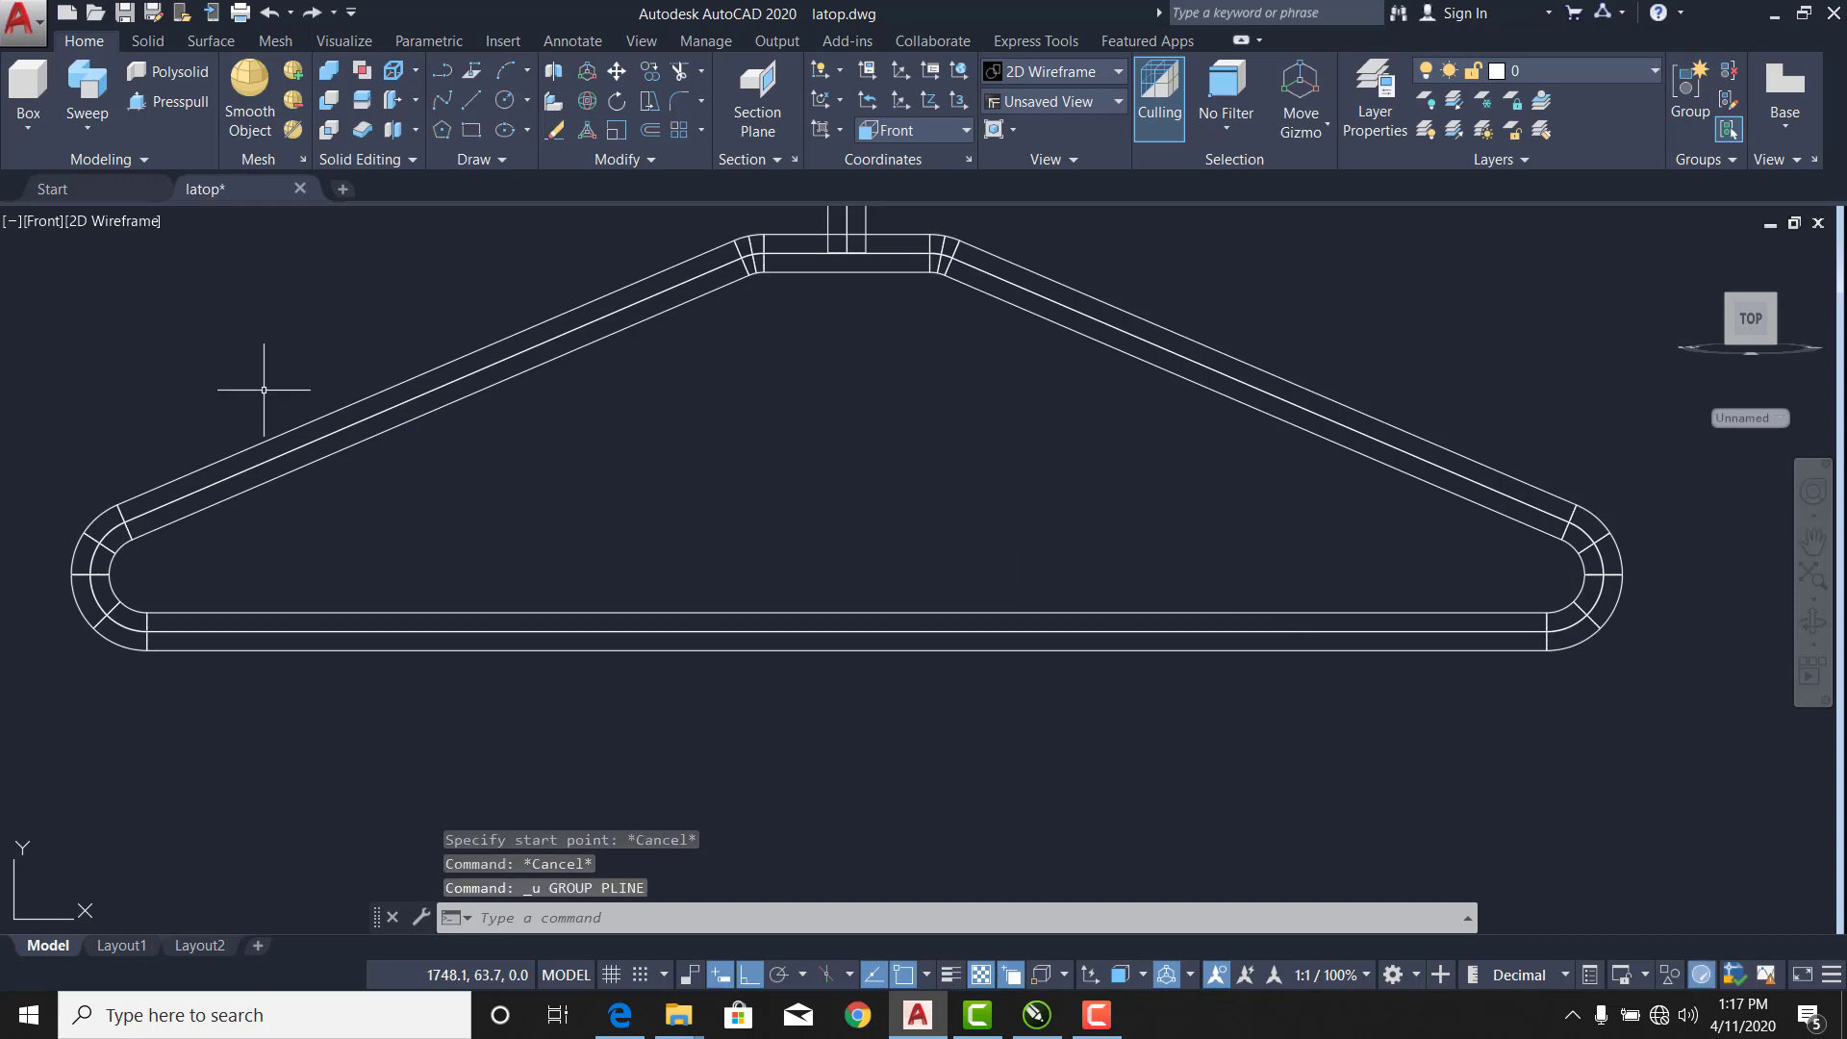
{"action": "key", "text": "ctrl+z"}
{"action": "key", "text": "ctrl+z"}
{"action": "key", "text": "ctrl+z"}
{"action": "key", "text": "ctrl+z"}
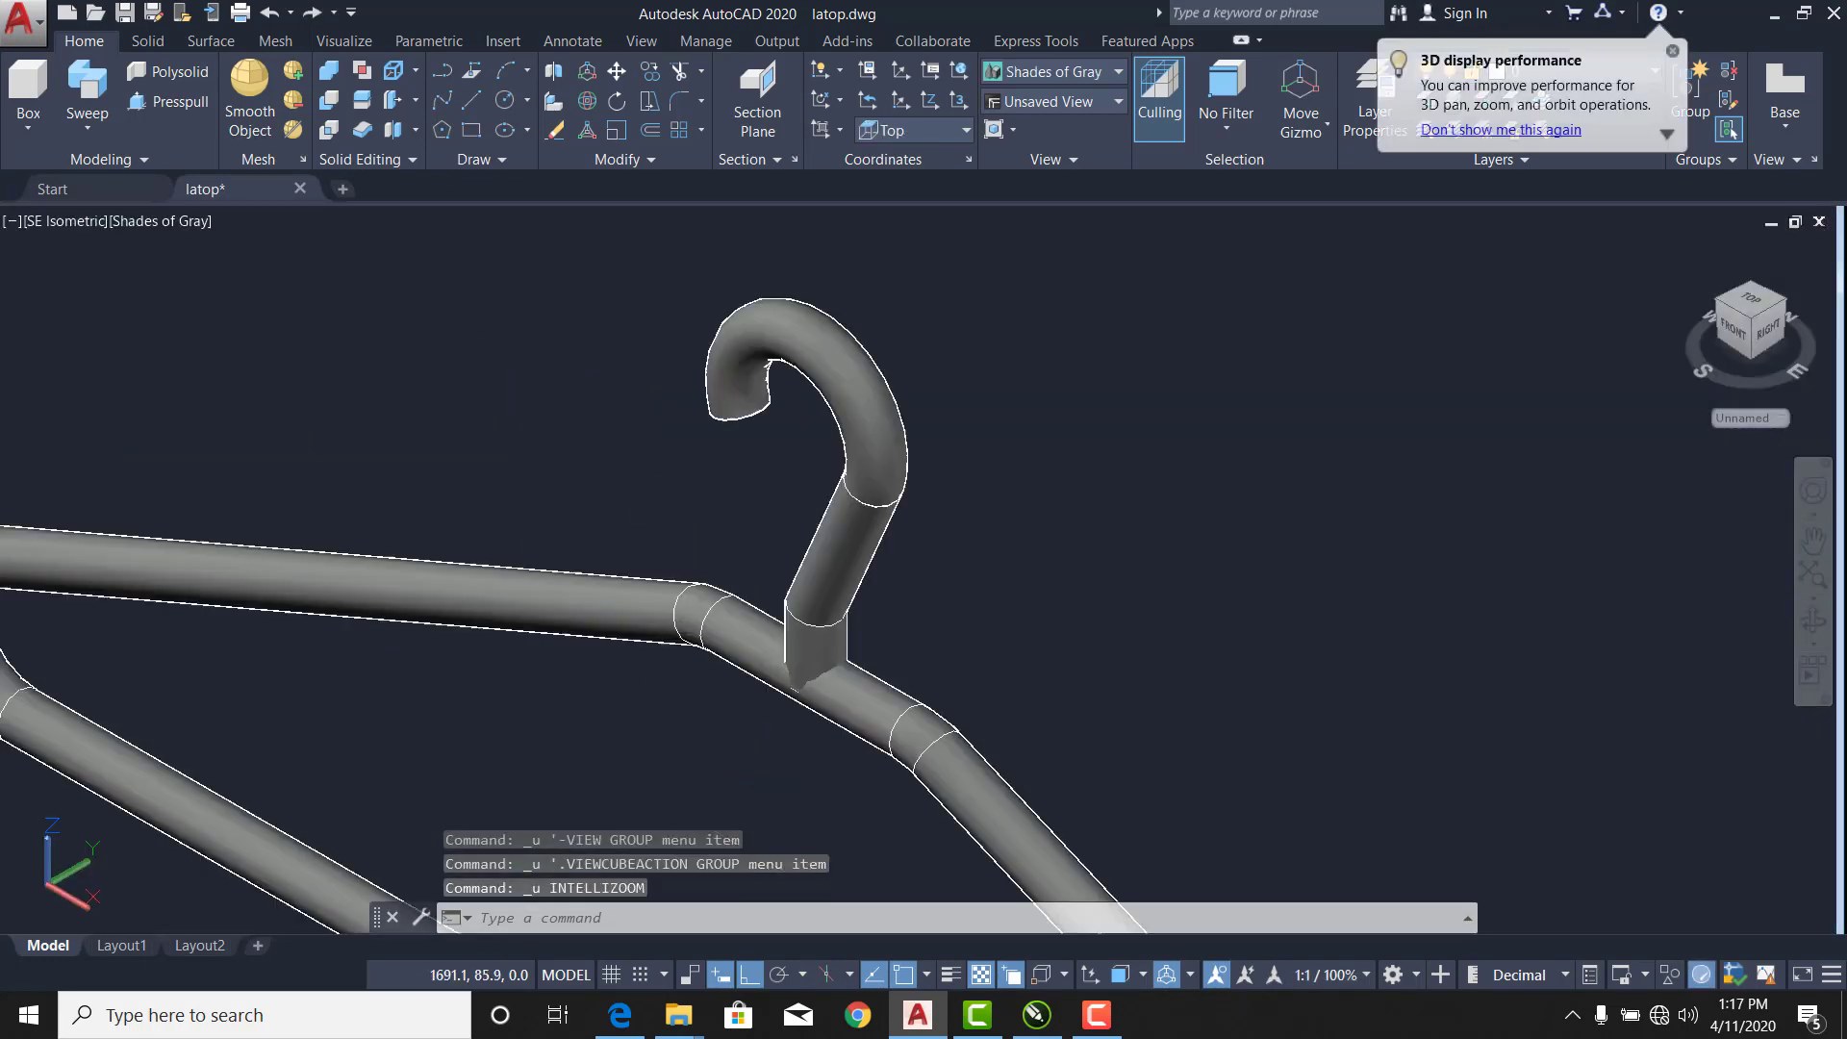
{"action": "key", "text": "ctrl+z"}
{"action": "key", "text": "ctrl+z"}
{"action": "key", "text": "ctrl+z"}
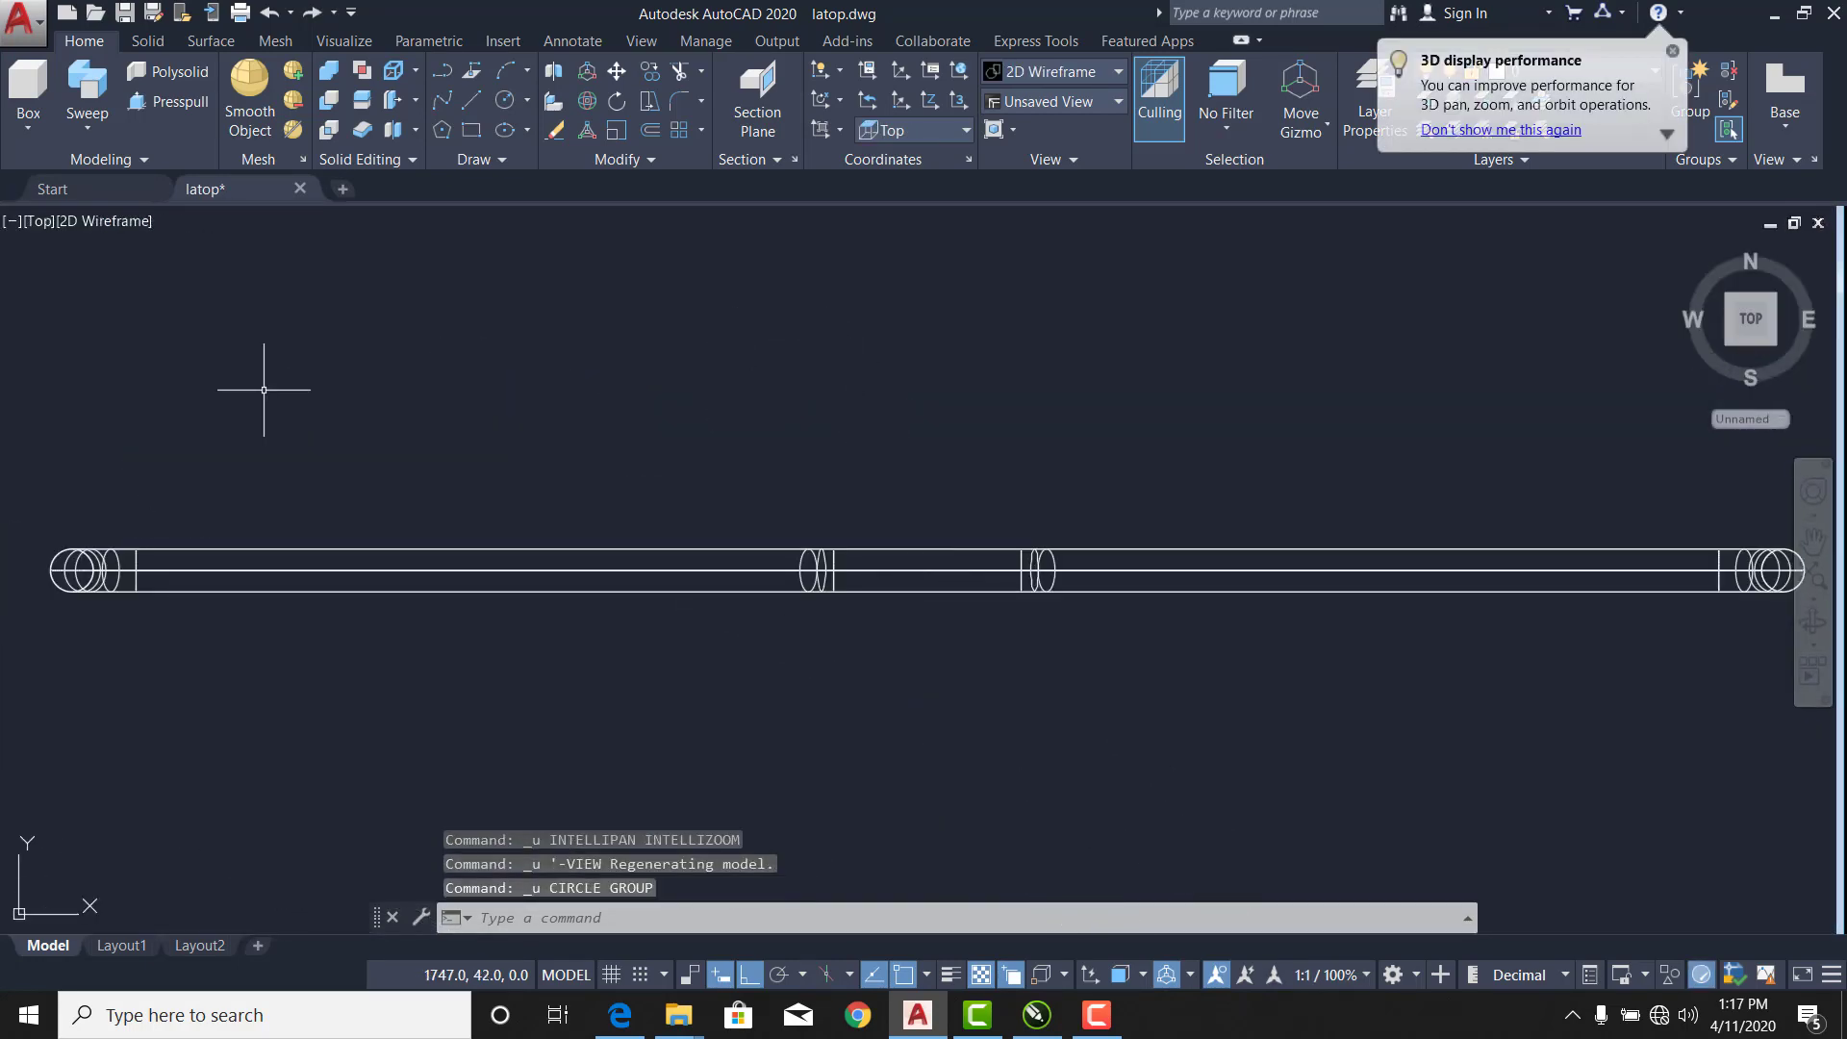
{"action": "key", "text": "ctrl+z"}
{"action": "key", "text": "ctrl+z"}
{"action": "key", "text": "ctrl+z"}
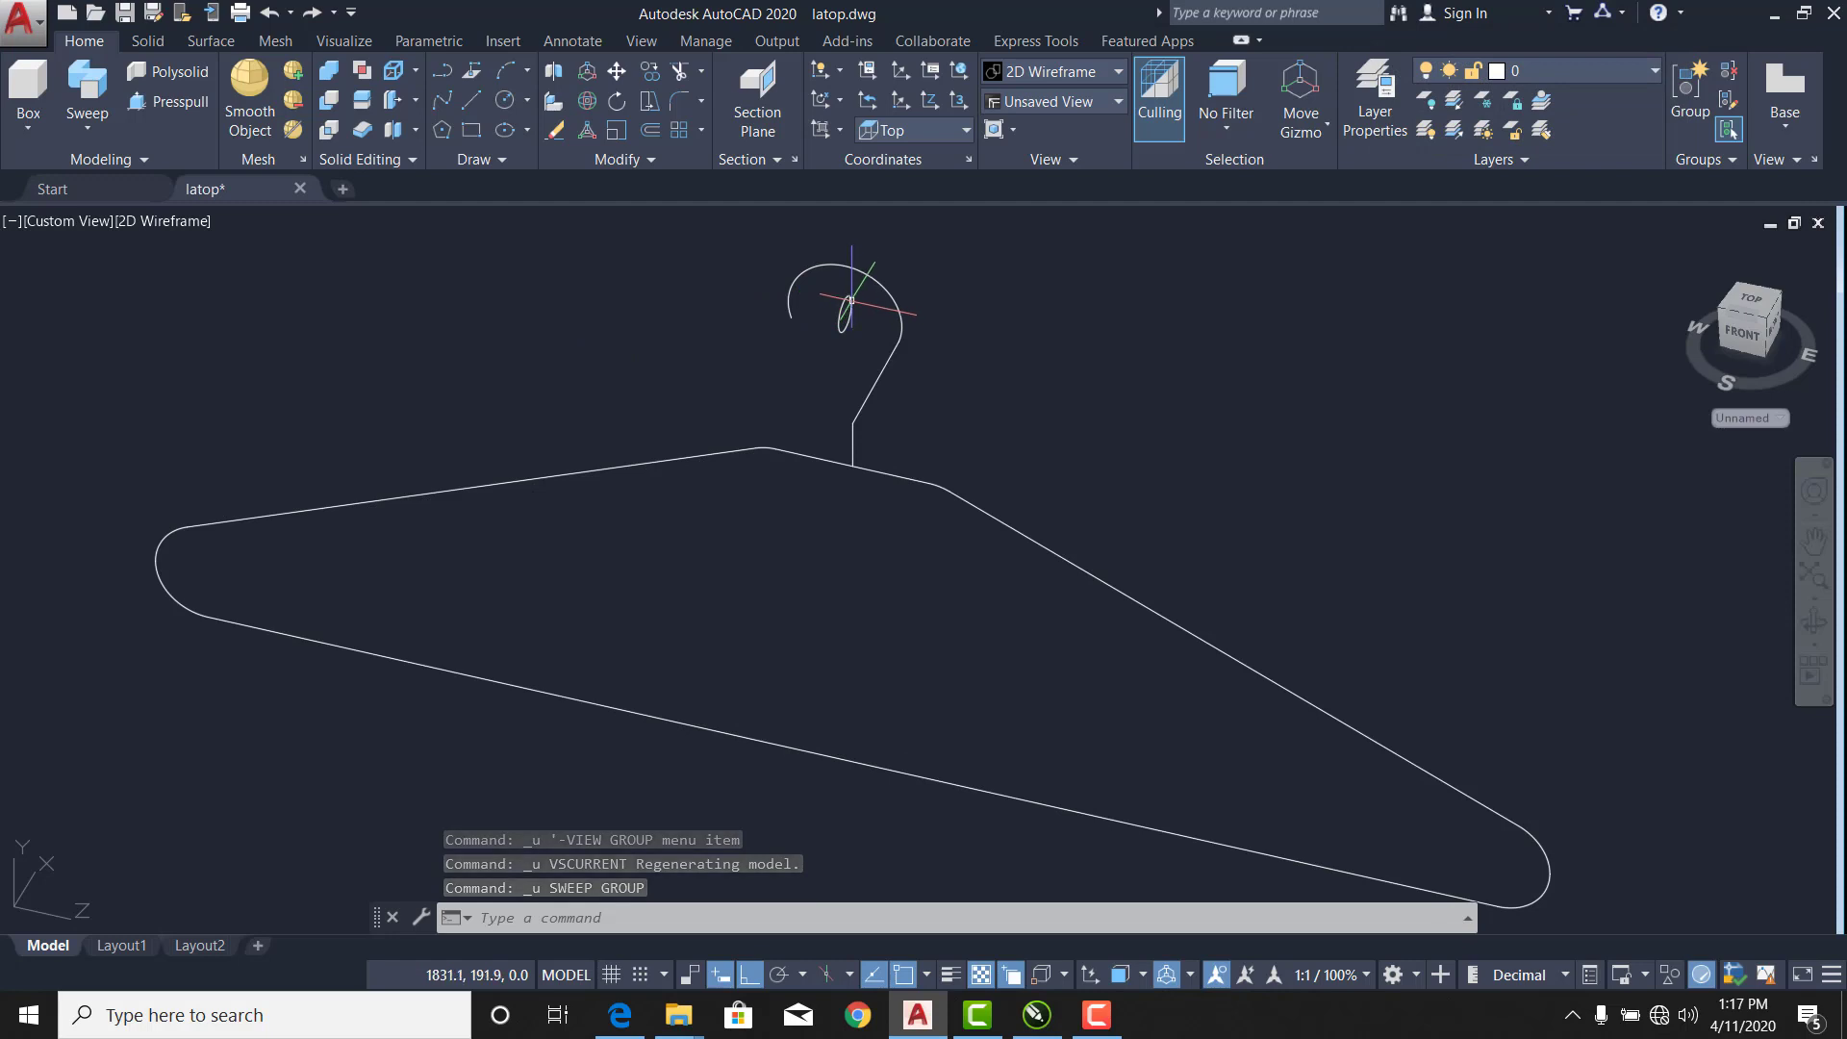
Set the profile circle's radius to 3.5 and sweep it along the closed hanger profile to form the solid body.
{"action": "left_click", "coordinate": [850, 302]}
{"action": "key", "text": "ctrl+1"}
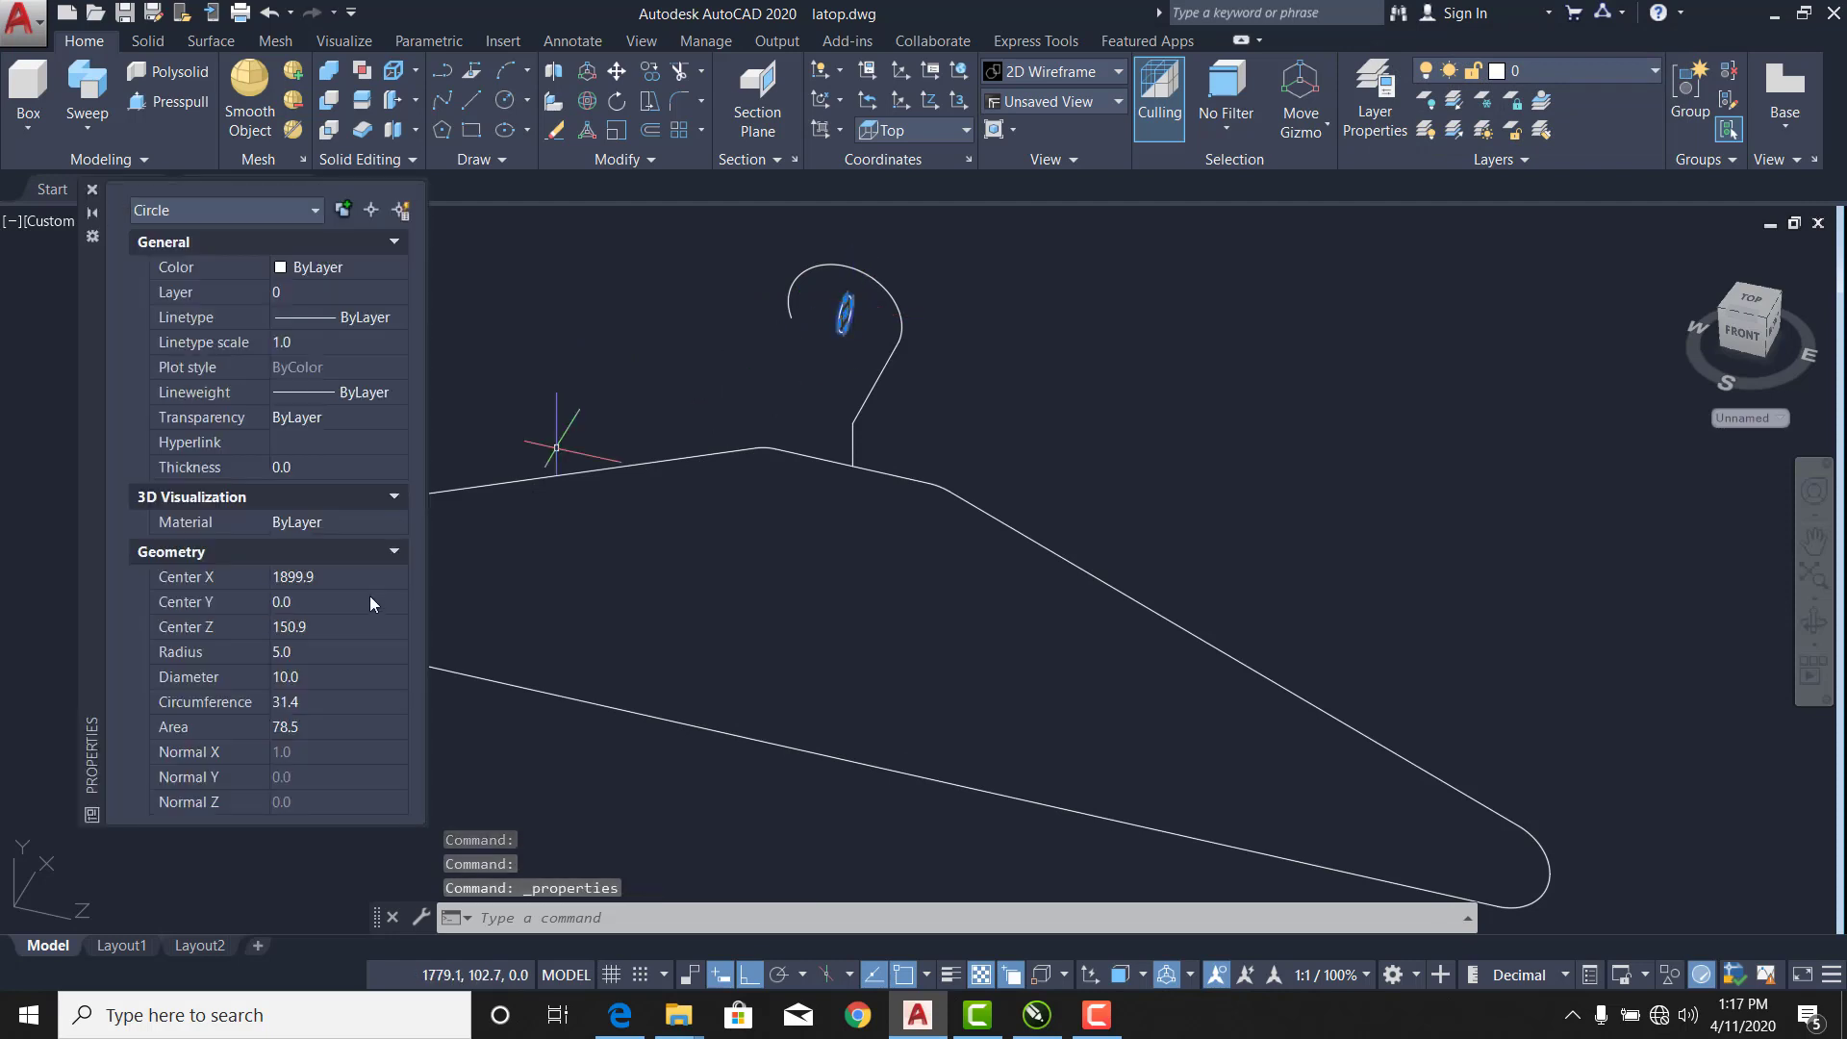
{"action": "left_click", "coordinate": [337, 653]}
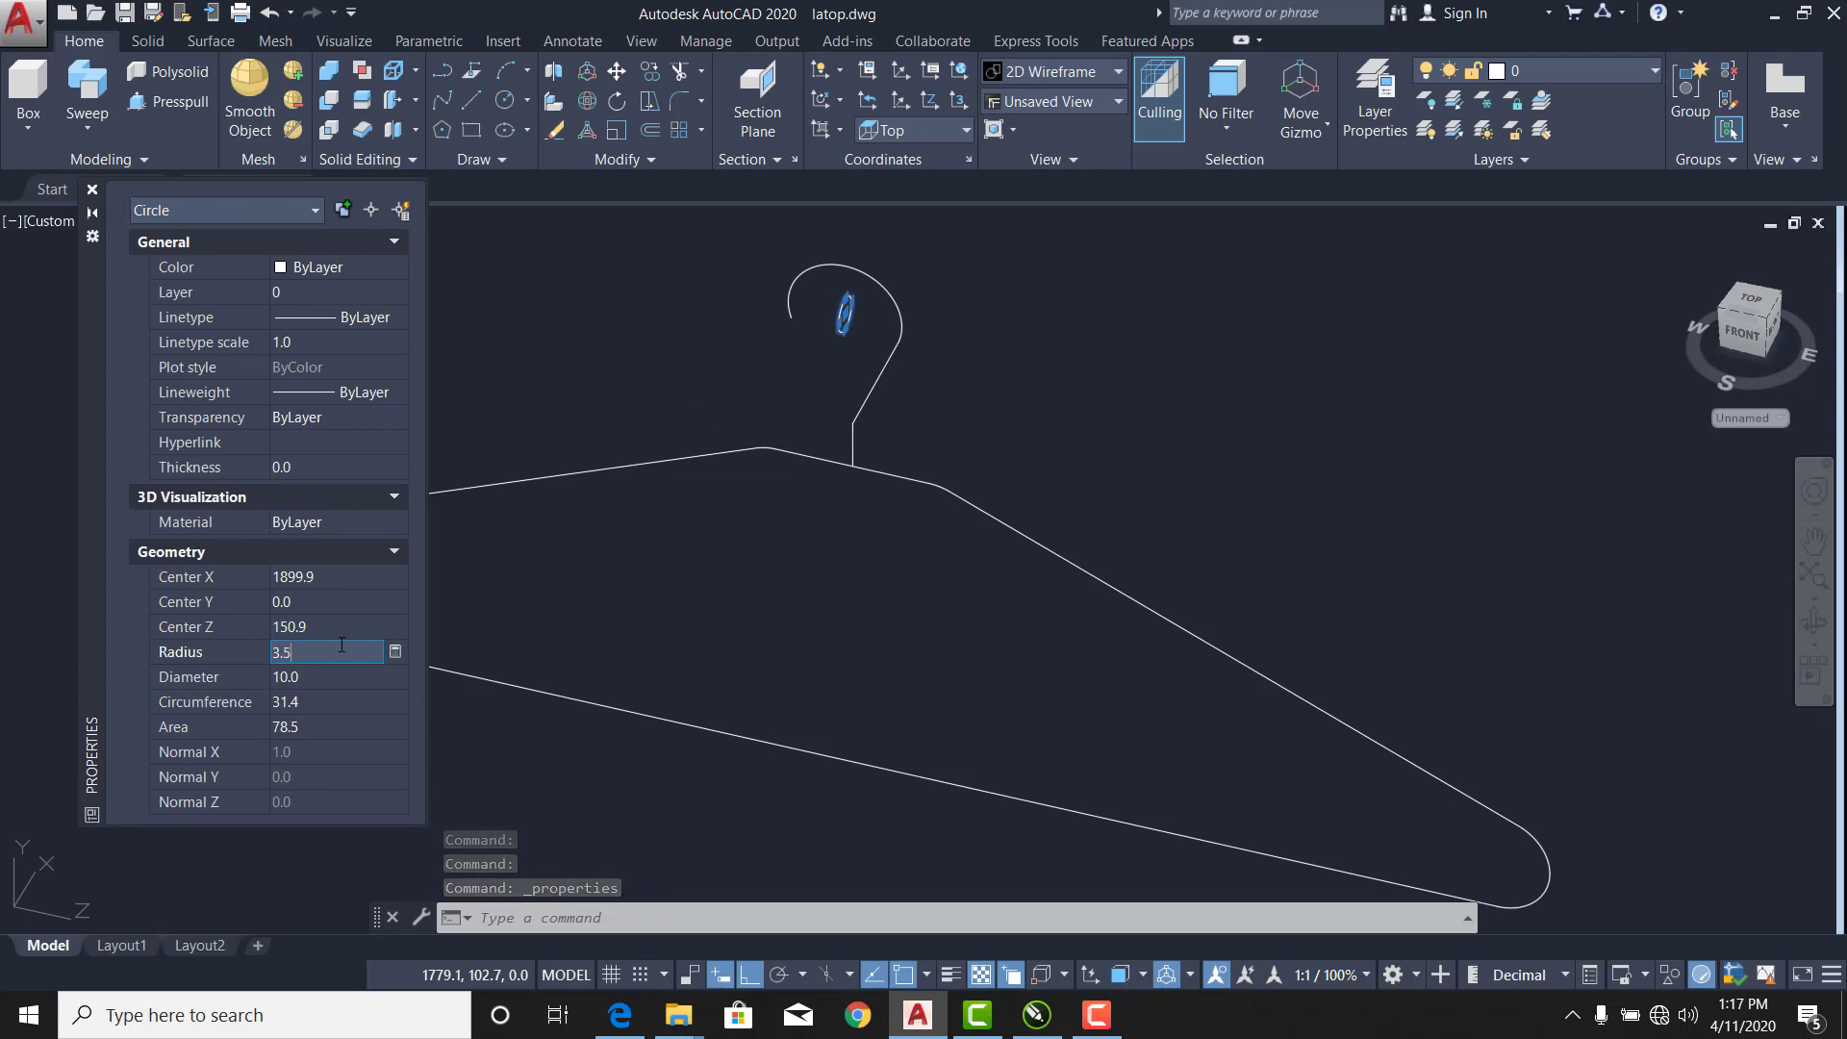
{"action": "type", "text": "3.5"}
{"action": "key", "text": "Tab"}
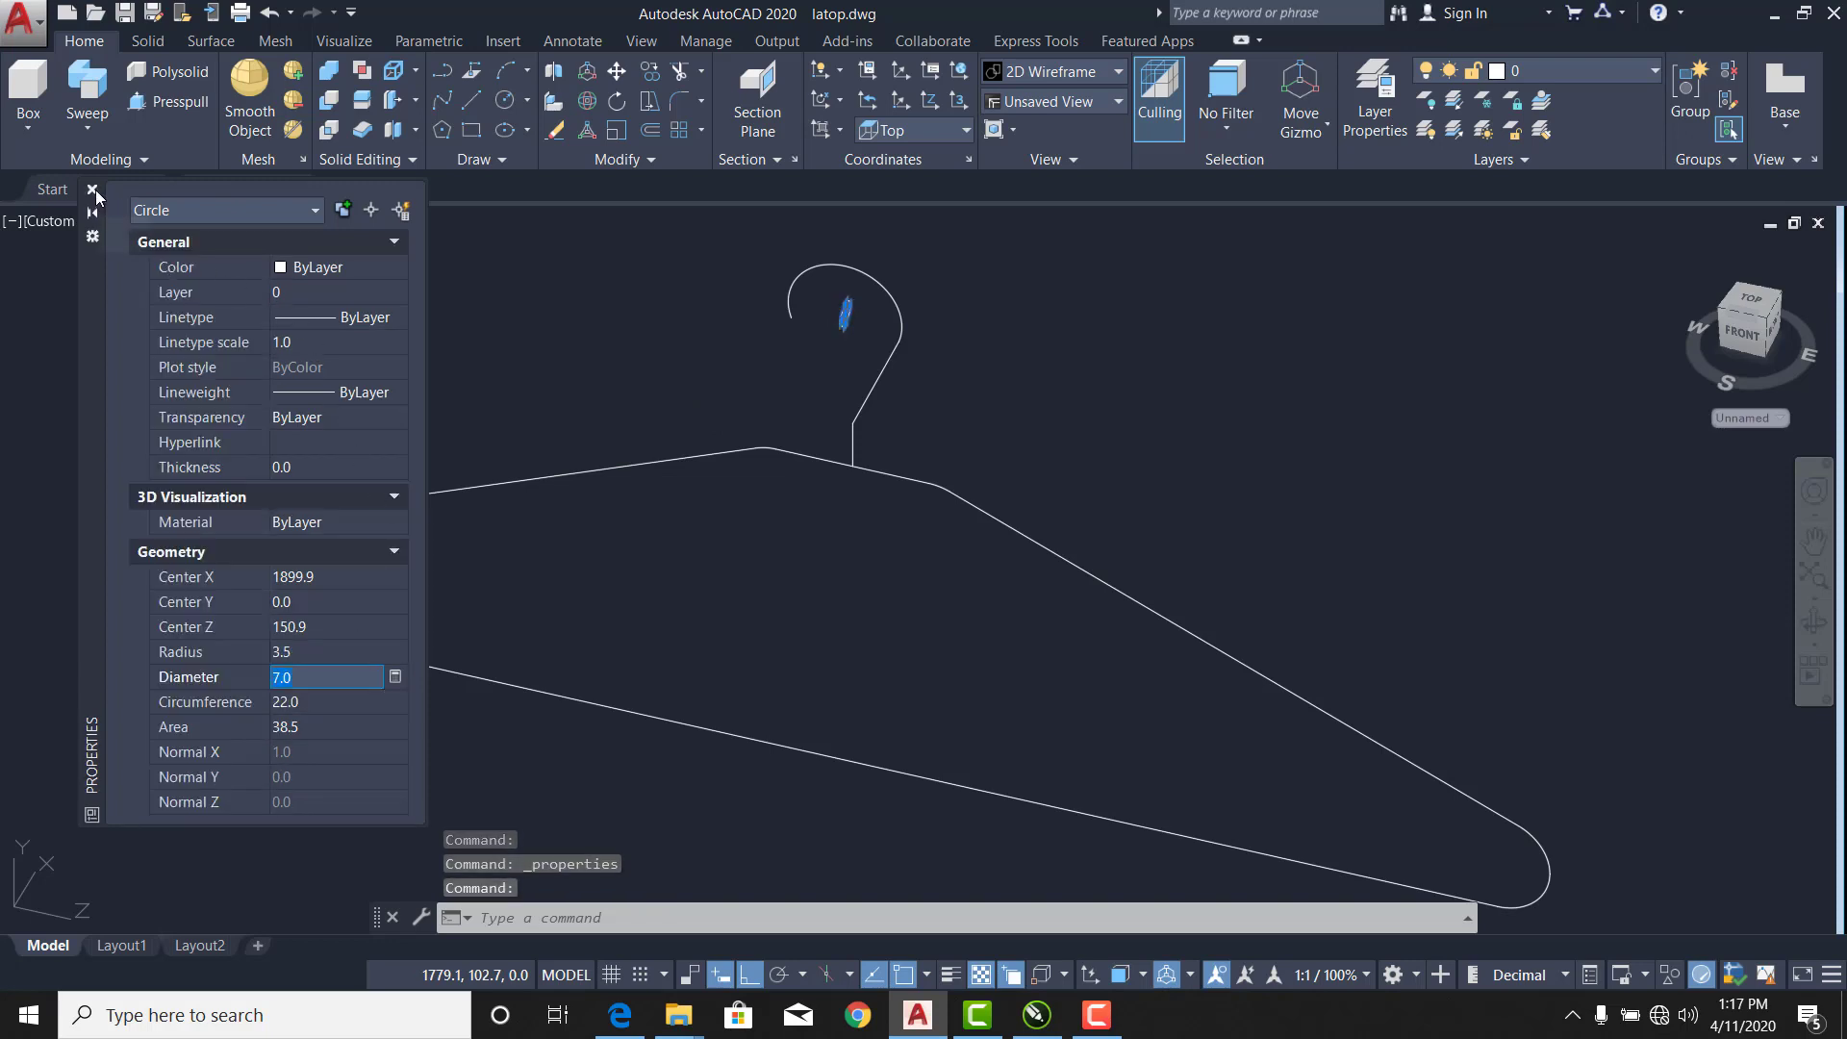
{"action": "left_click", "coordinate": [92, 189]}
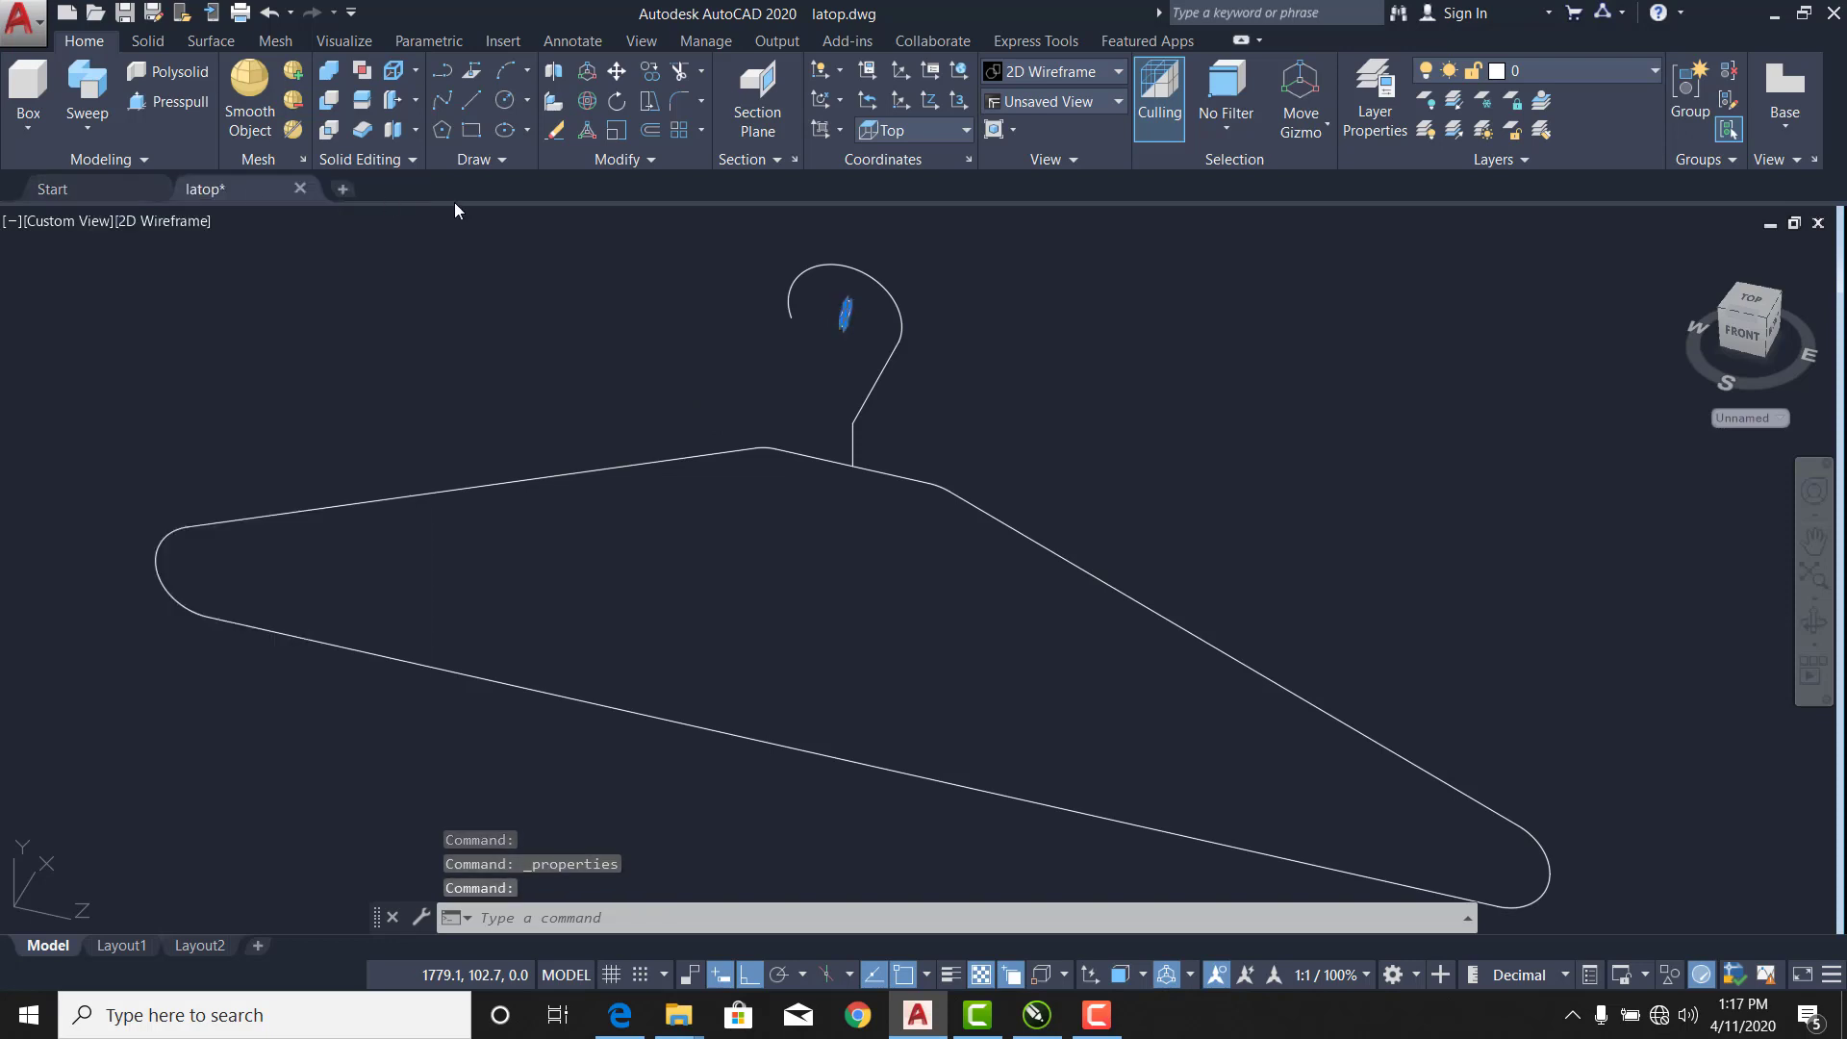
{"action": "left_click", "coordinate": [86, 91]}
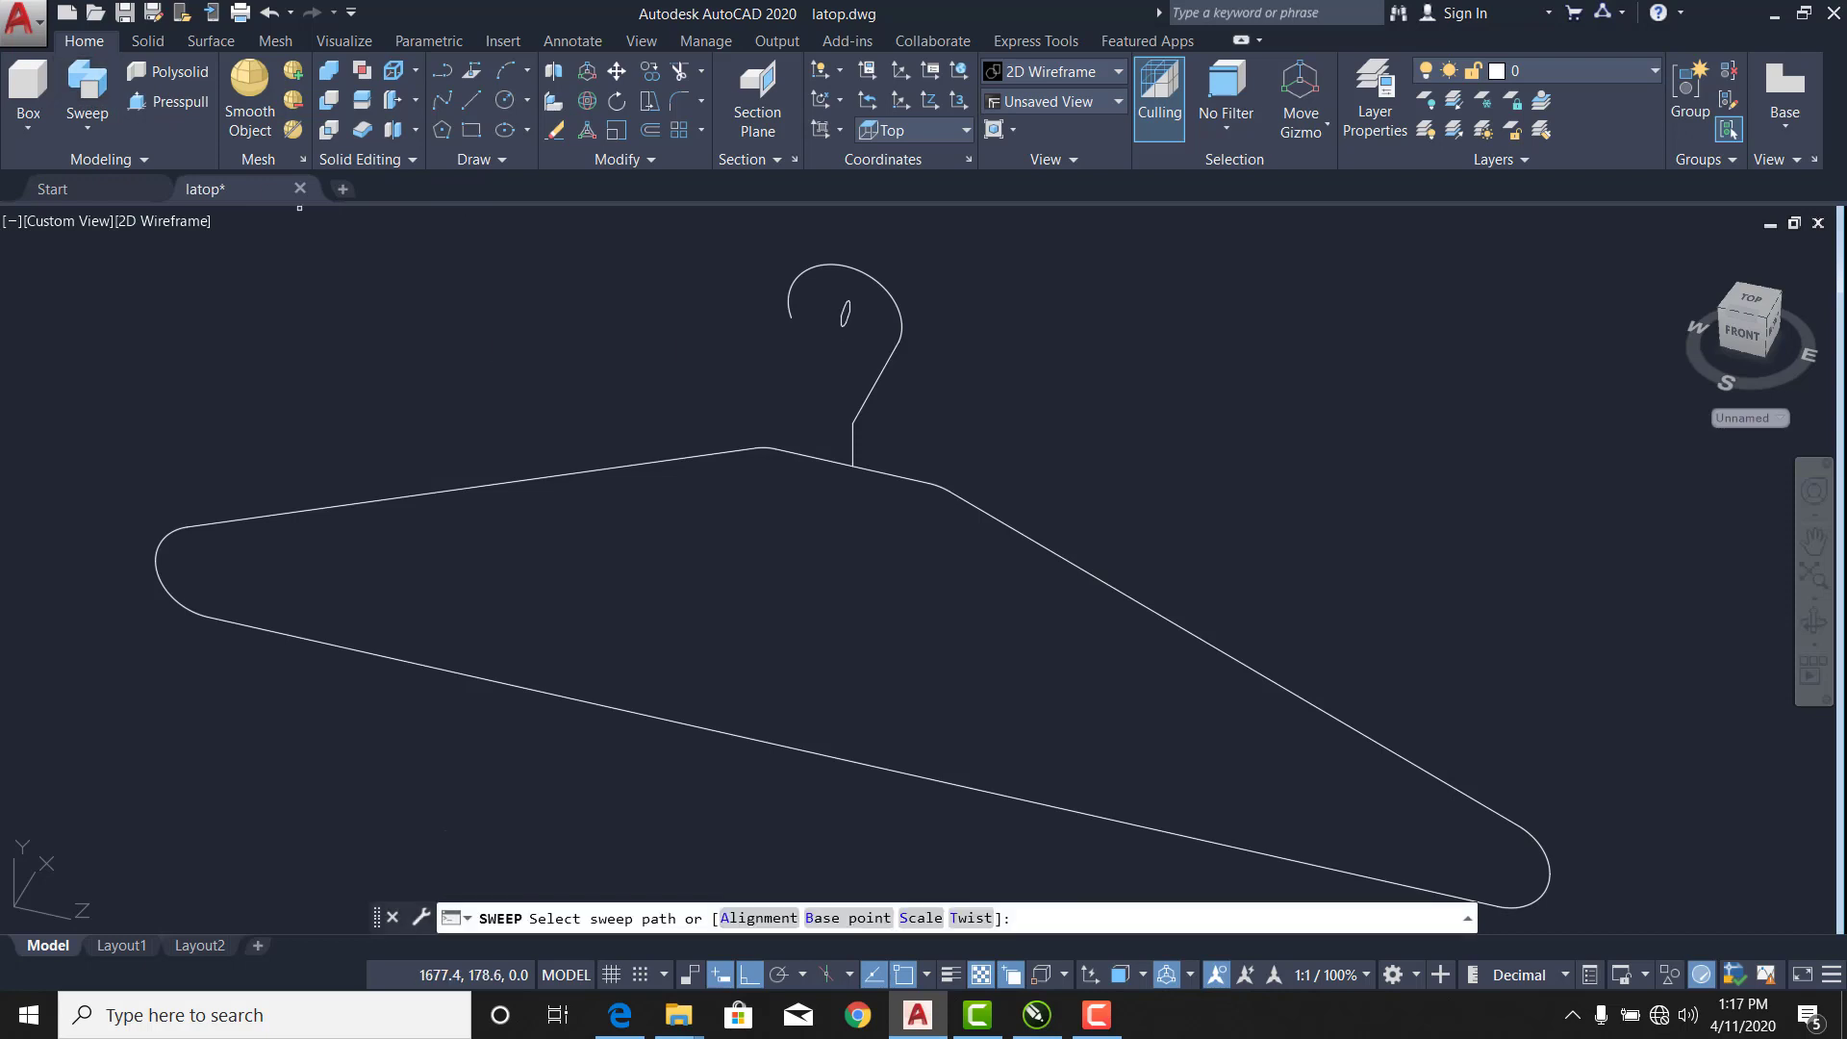
{"action": "left_click", "coordinate": [536, 476]}
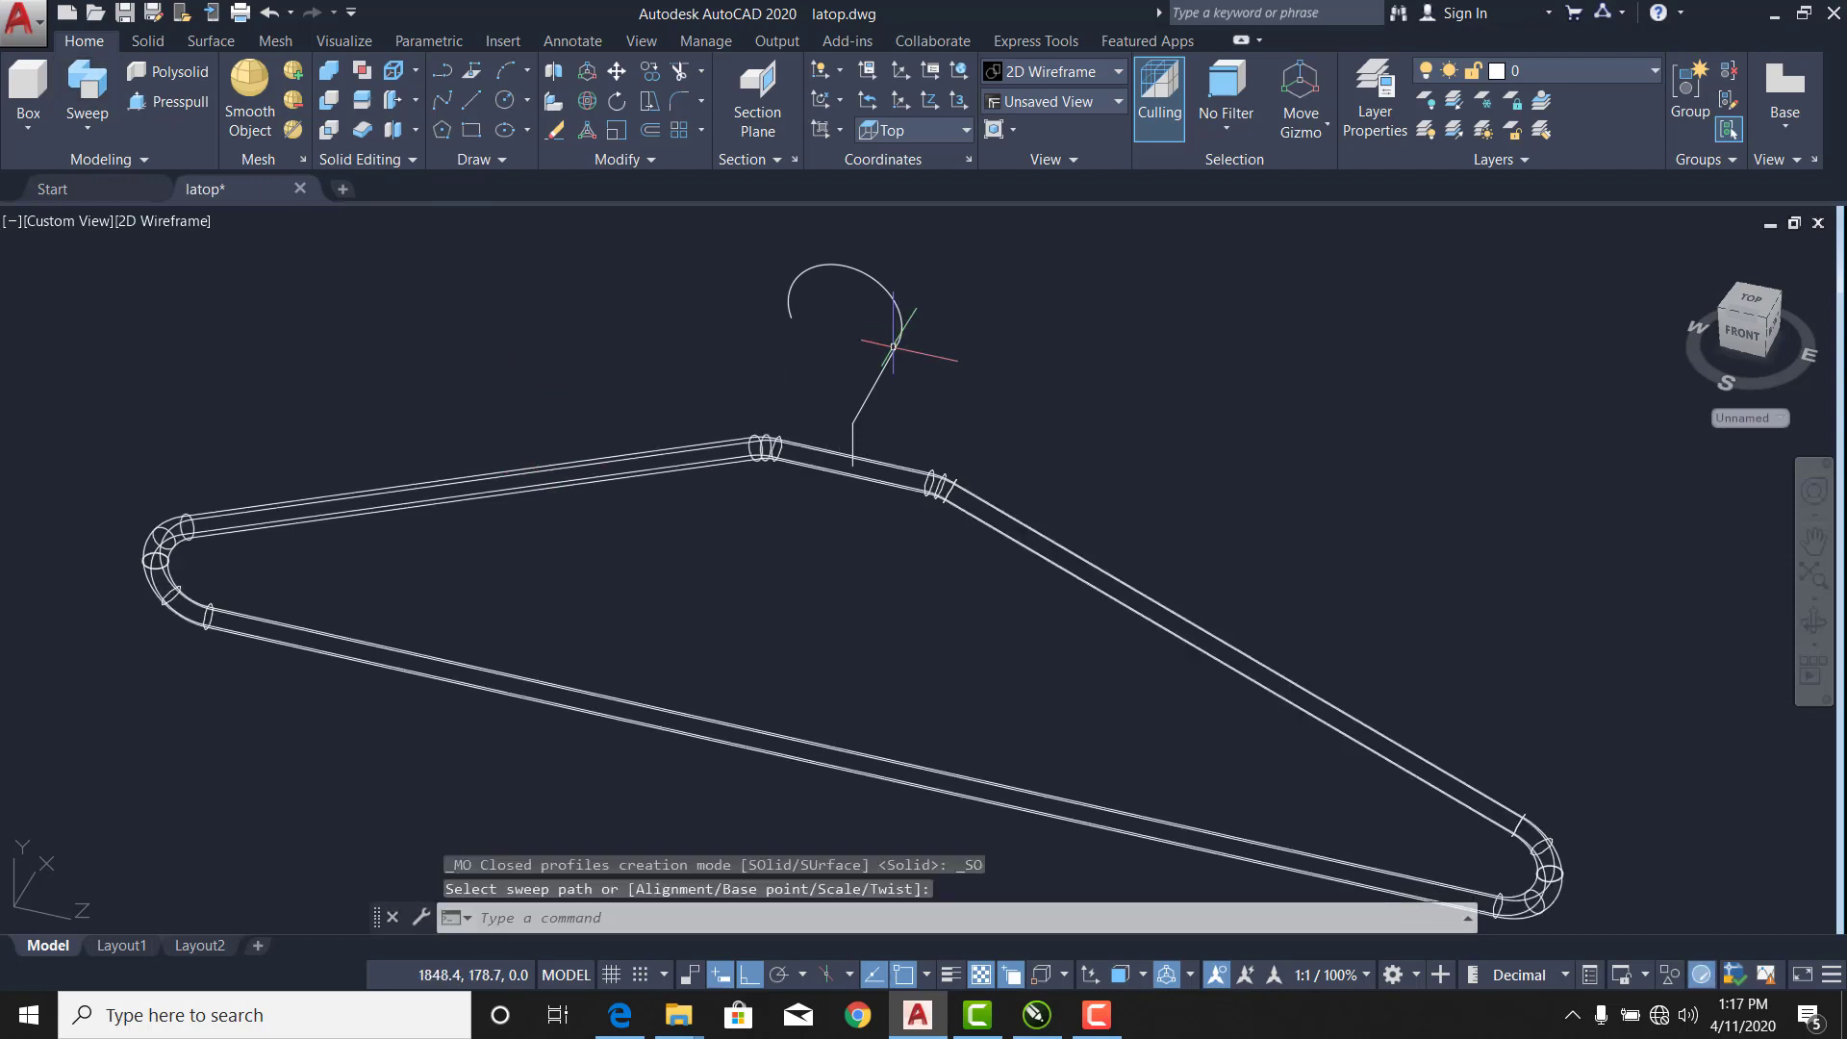
In the Top view, draw a circle of radius 3.5 centred on the hanger's midline as the hook's sweep profile.
{"action": "left_click", "coordinate": [67, 219]}
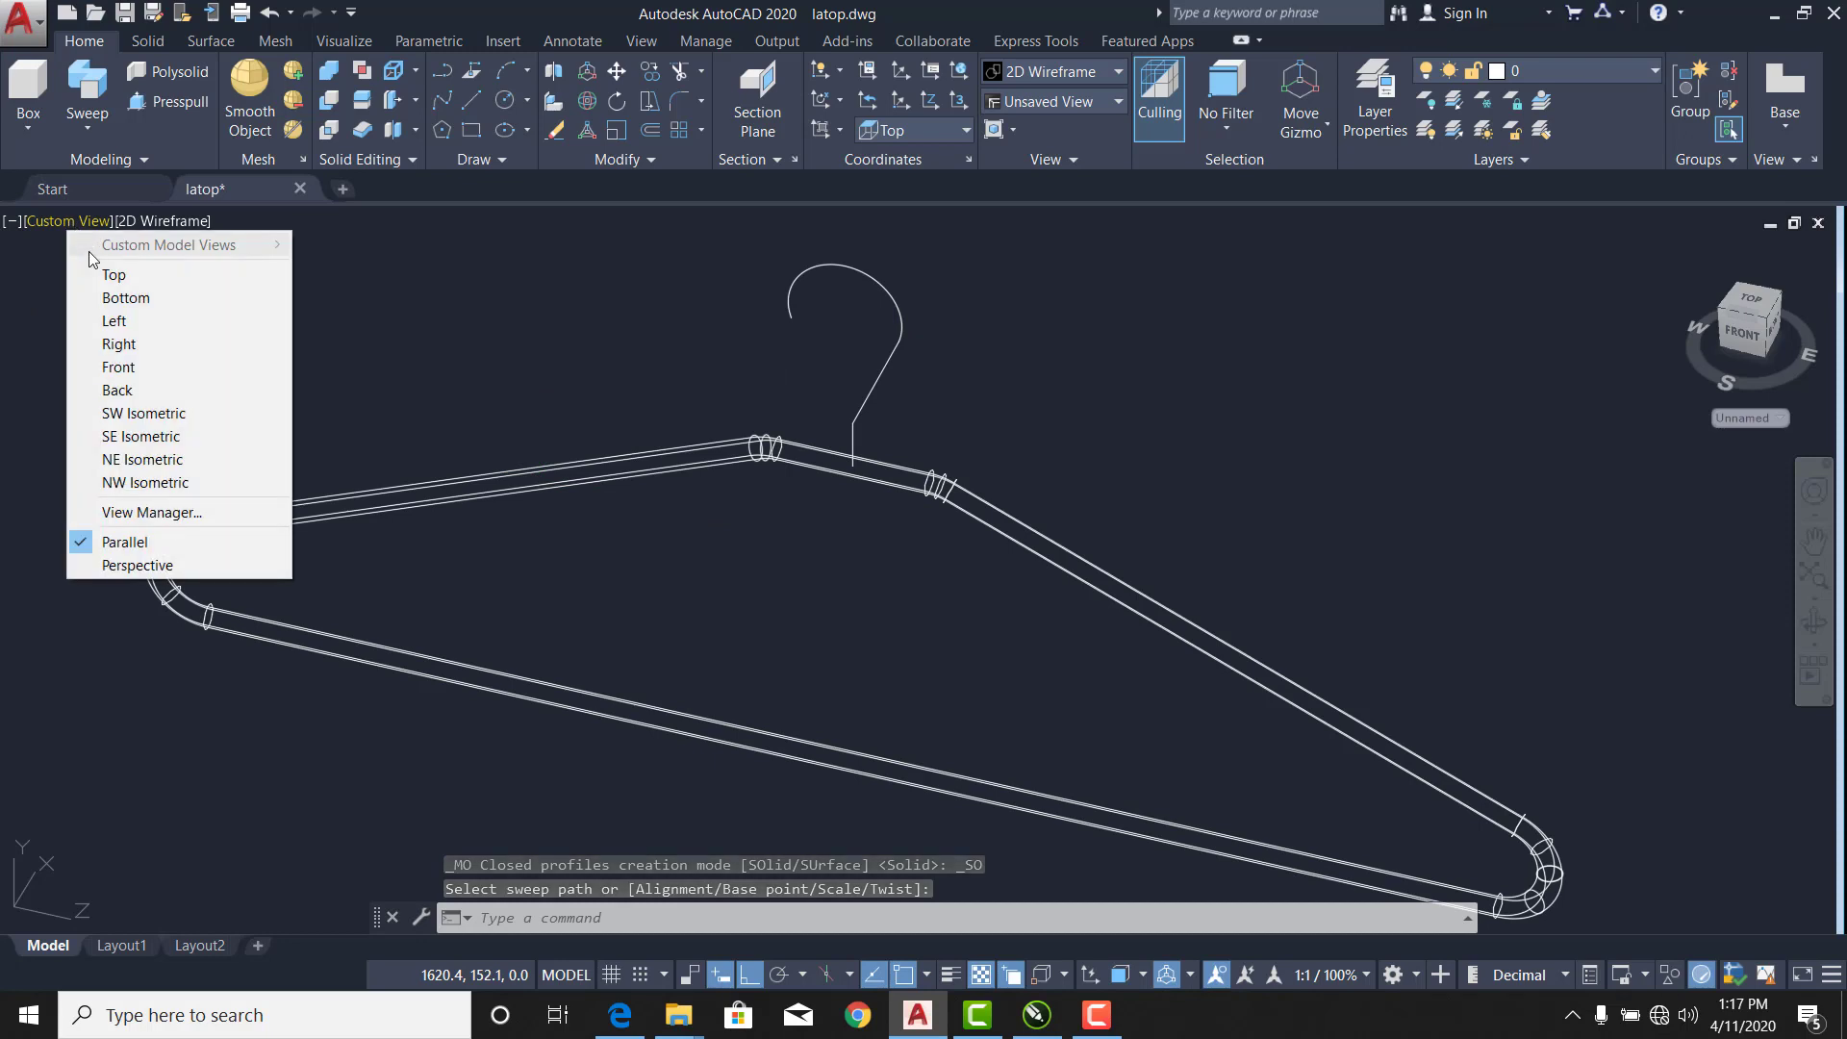
{"action": "left_click", "coordinate": [96, 274]}
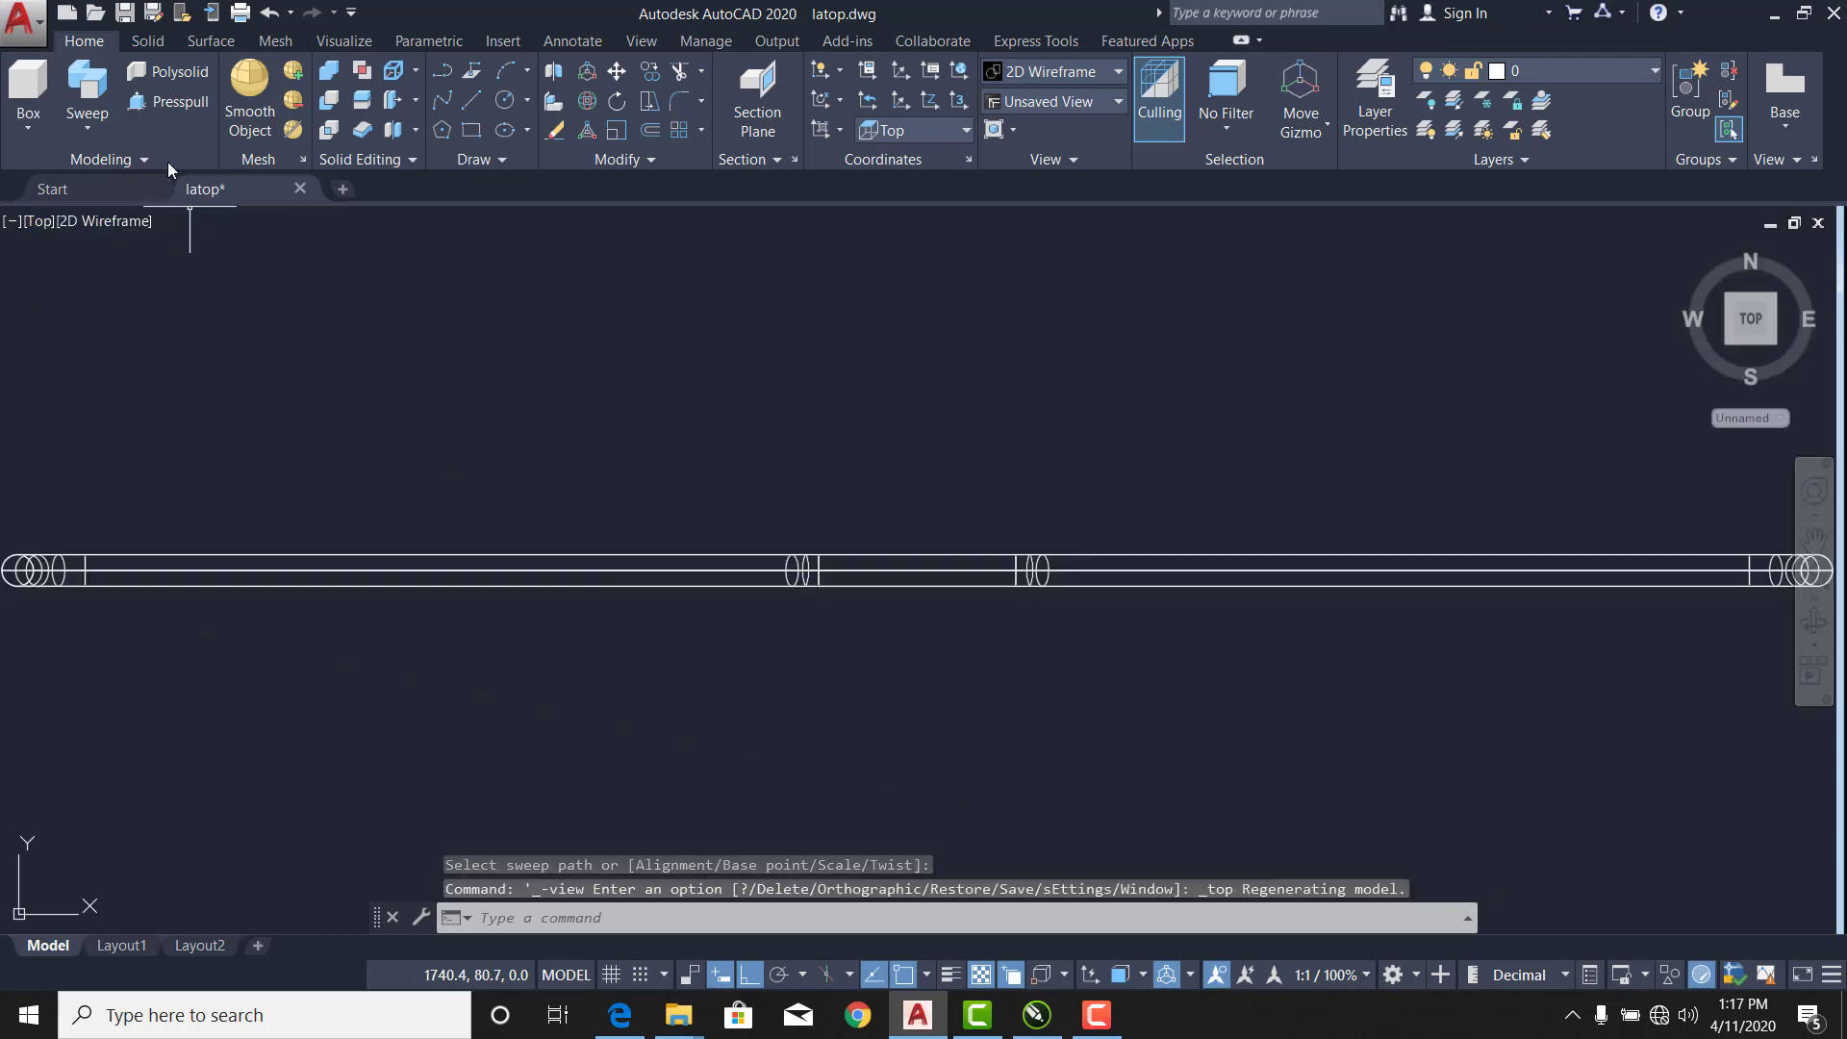
{"action": "left_click", "coordinate": [505, 104]}
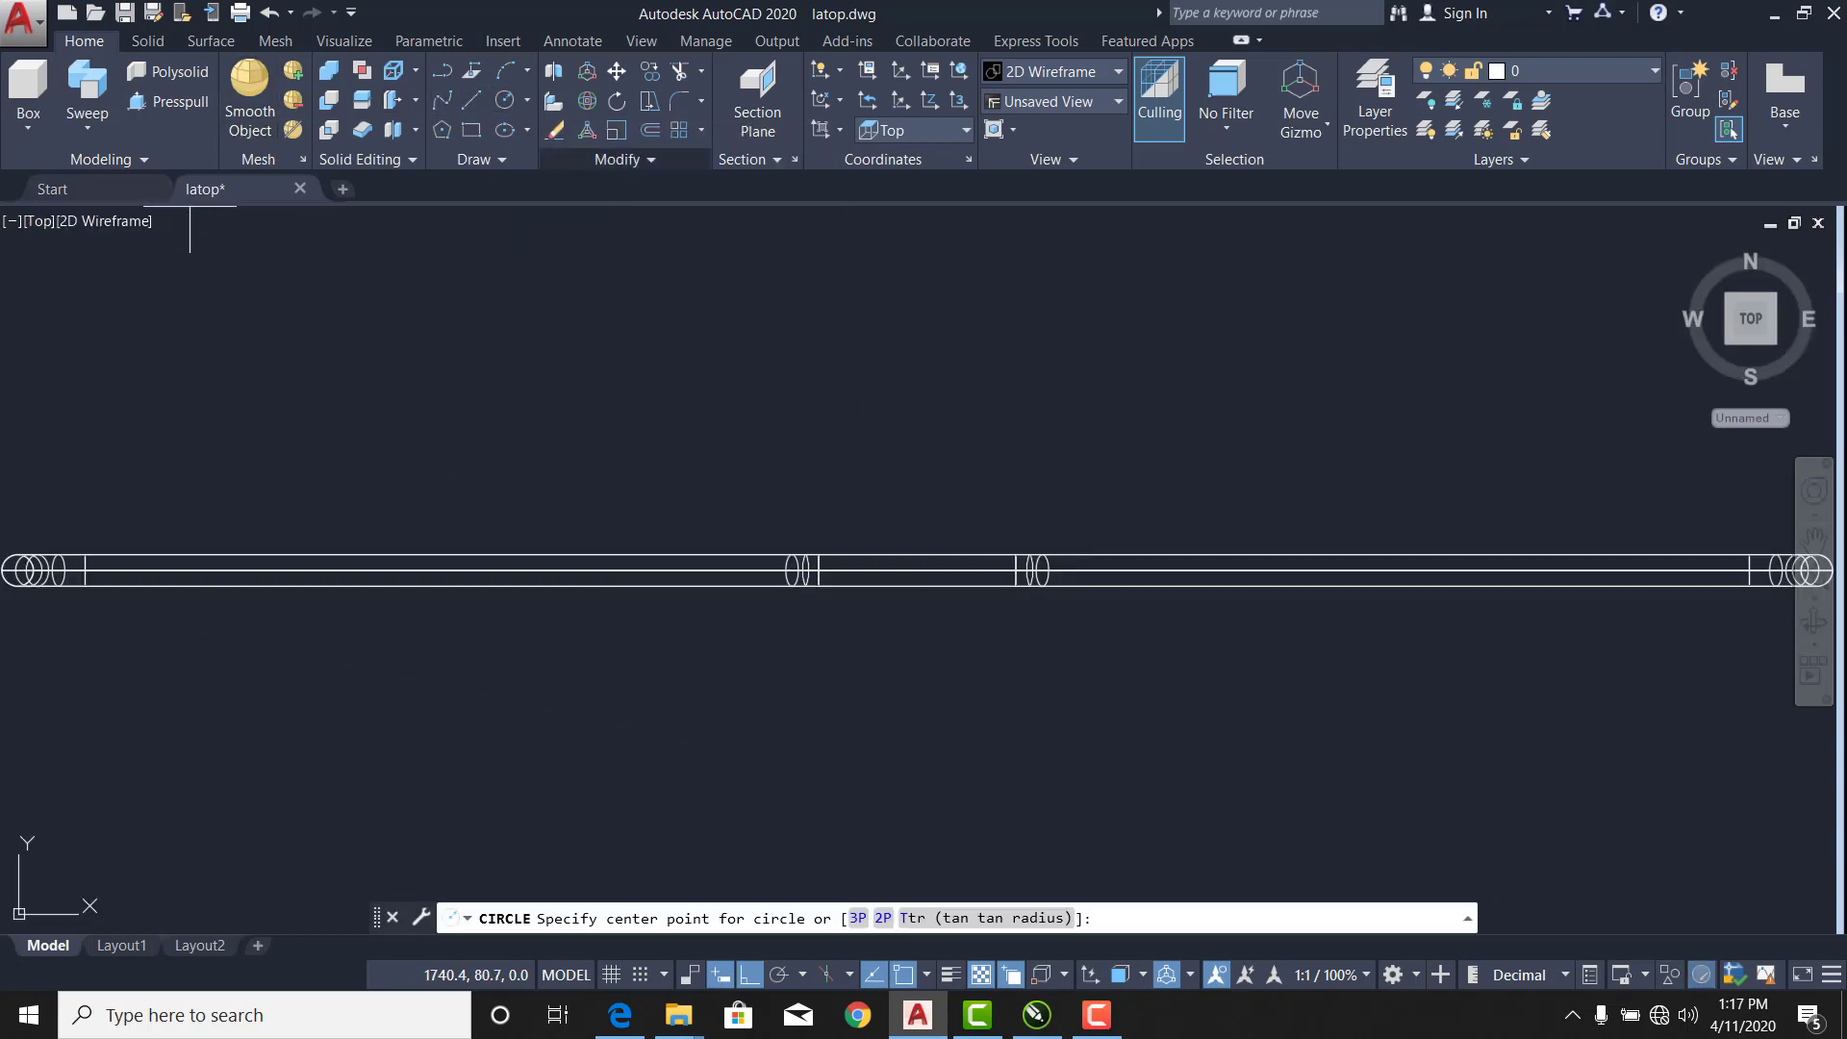
{"action": "left_click", "coordinate": [907, 570]}
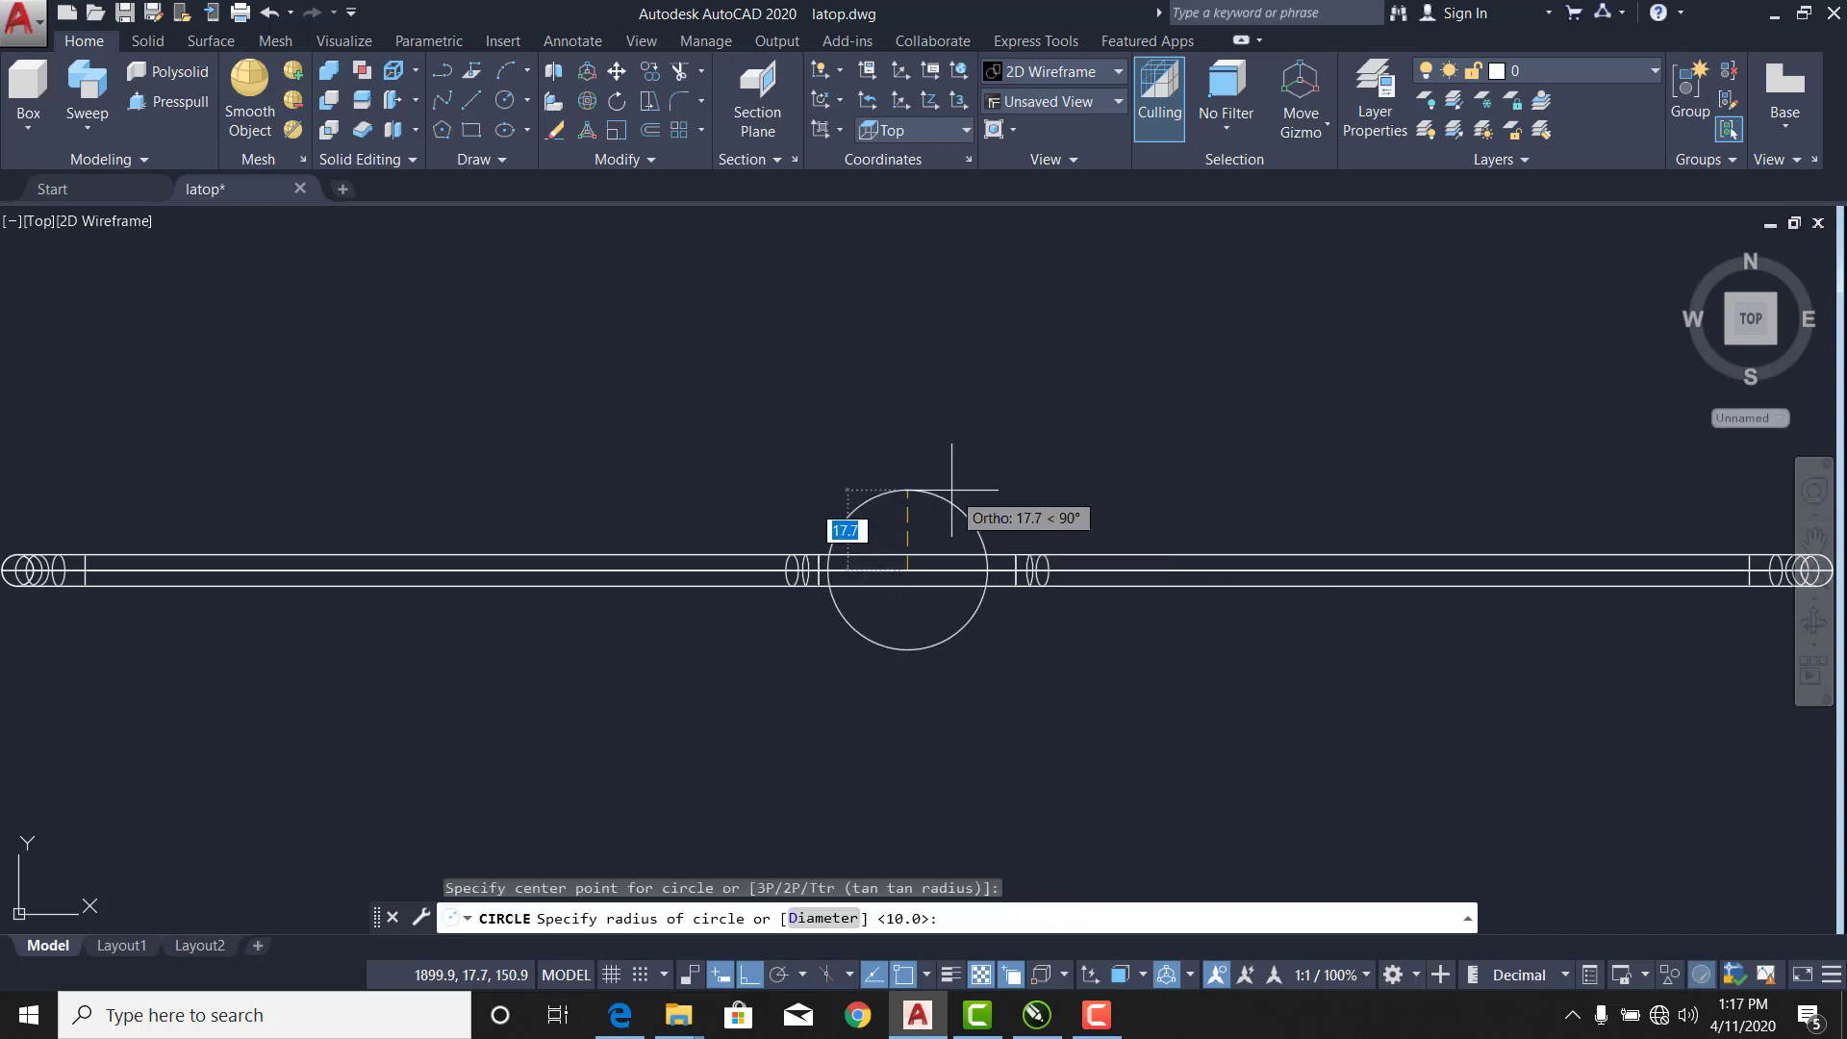
{"action": "type", "text": "3"}
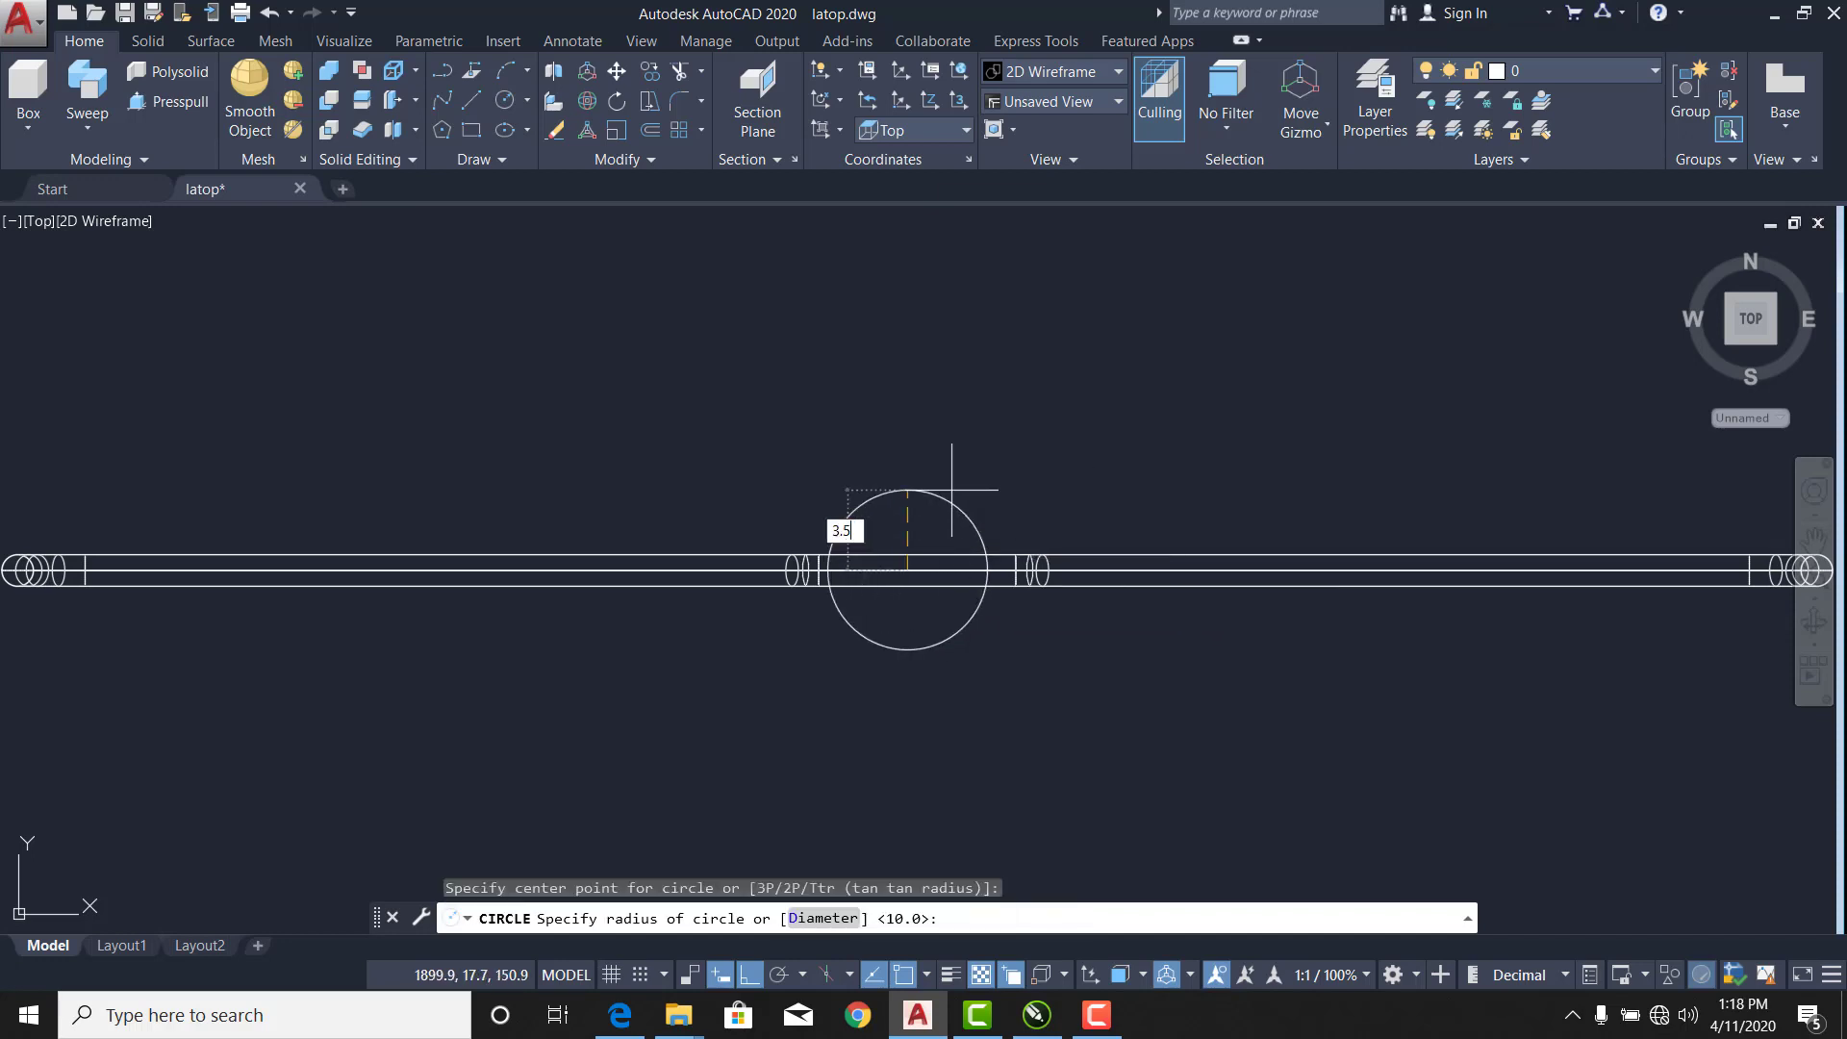
{"action": "type", "text": ".5"}
{"action": "key", "text": "Return"}
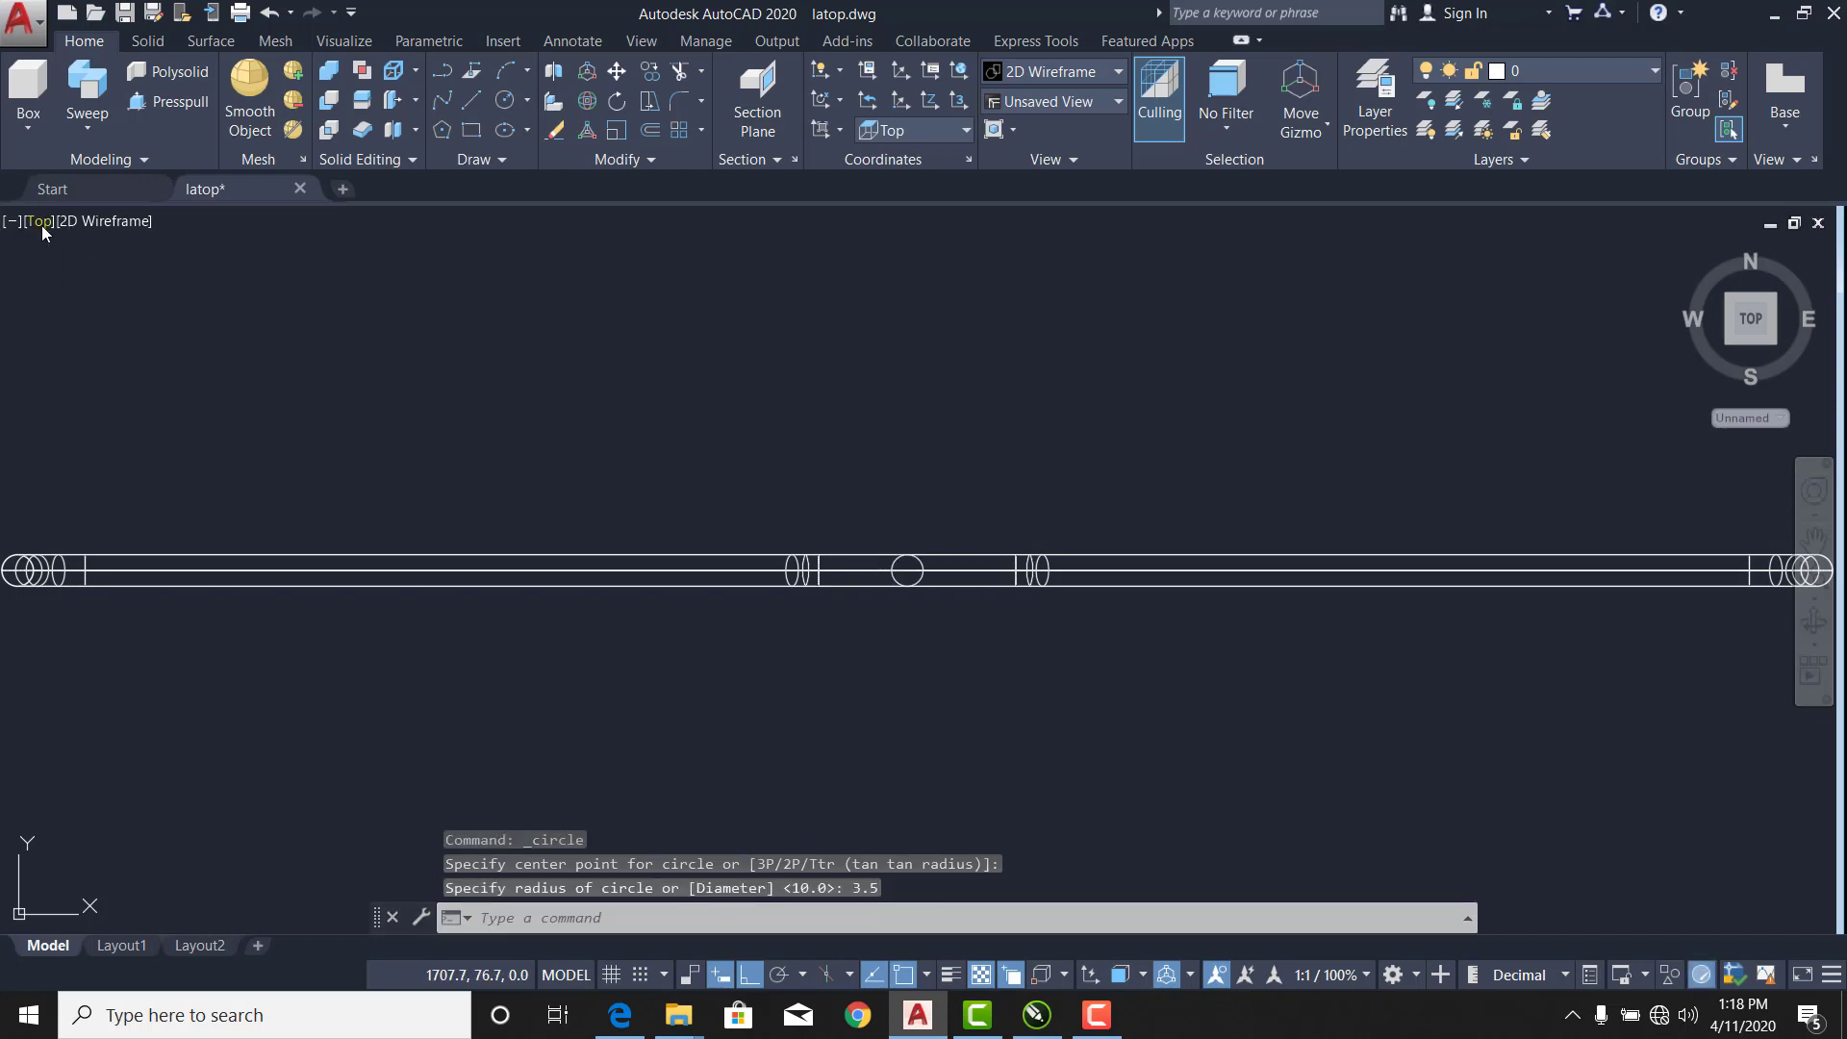
In the SE Isometric view, set the hook profile circle's radius to 3.2.
{"action": "left_click", "coordinate": [43, 225]}
{"action": "left_click", "coordinate": [111, 436]}
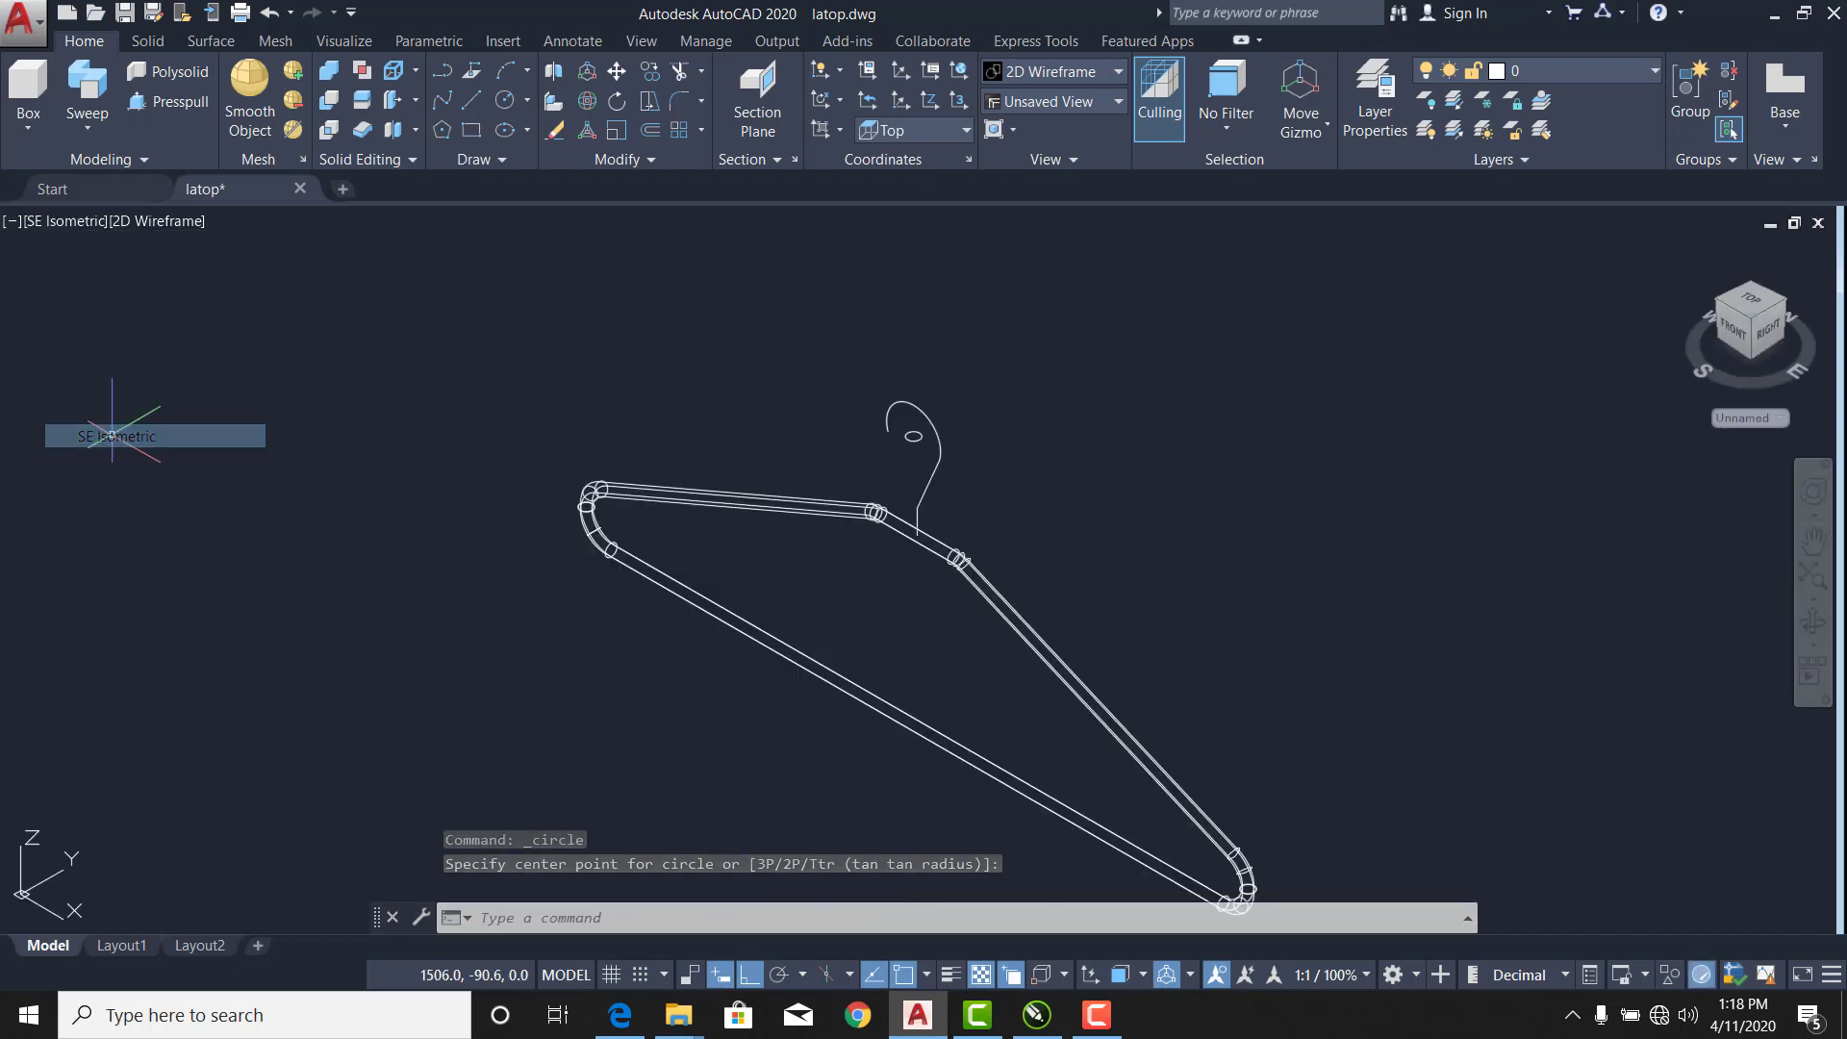
{"action": "middle_click_drag", "start_coordinate": [753, 436], "coordinate": [514, 467]}
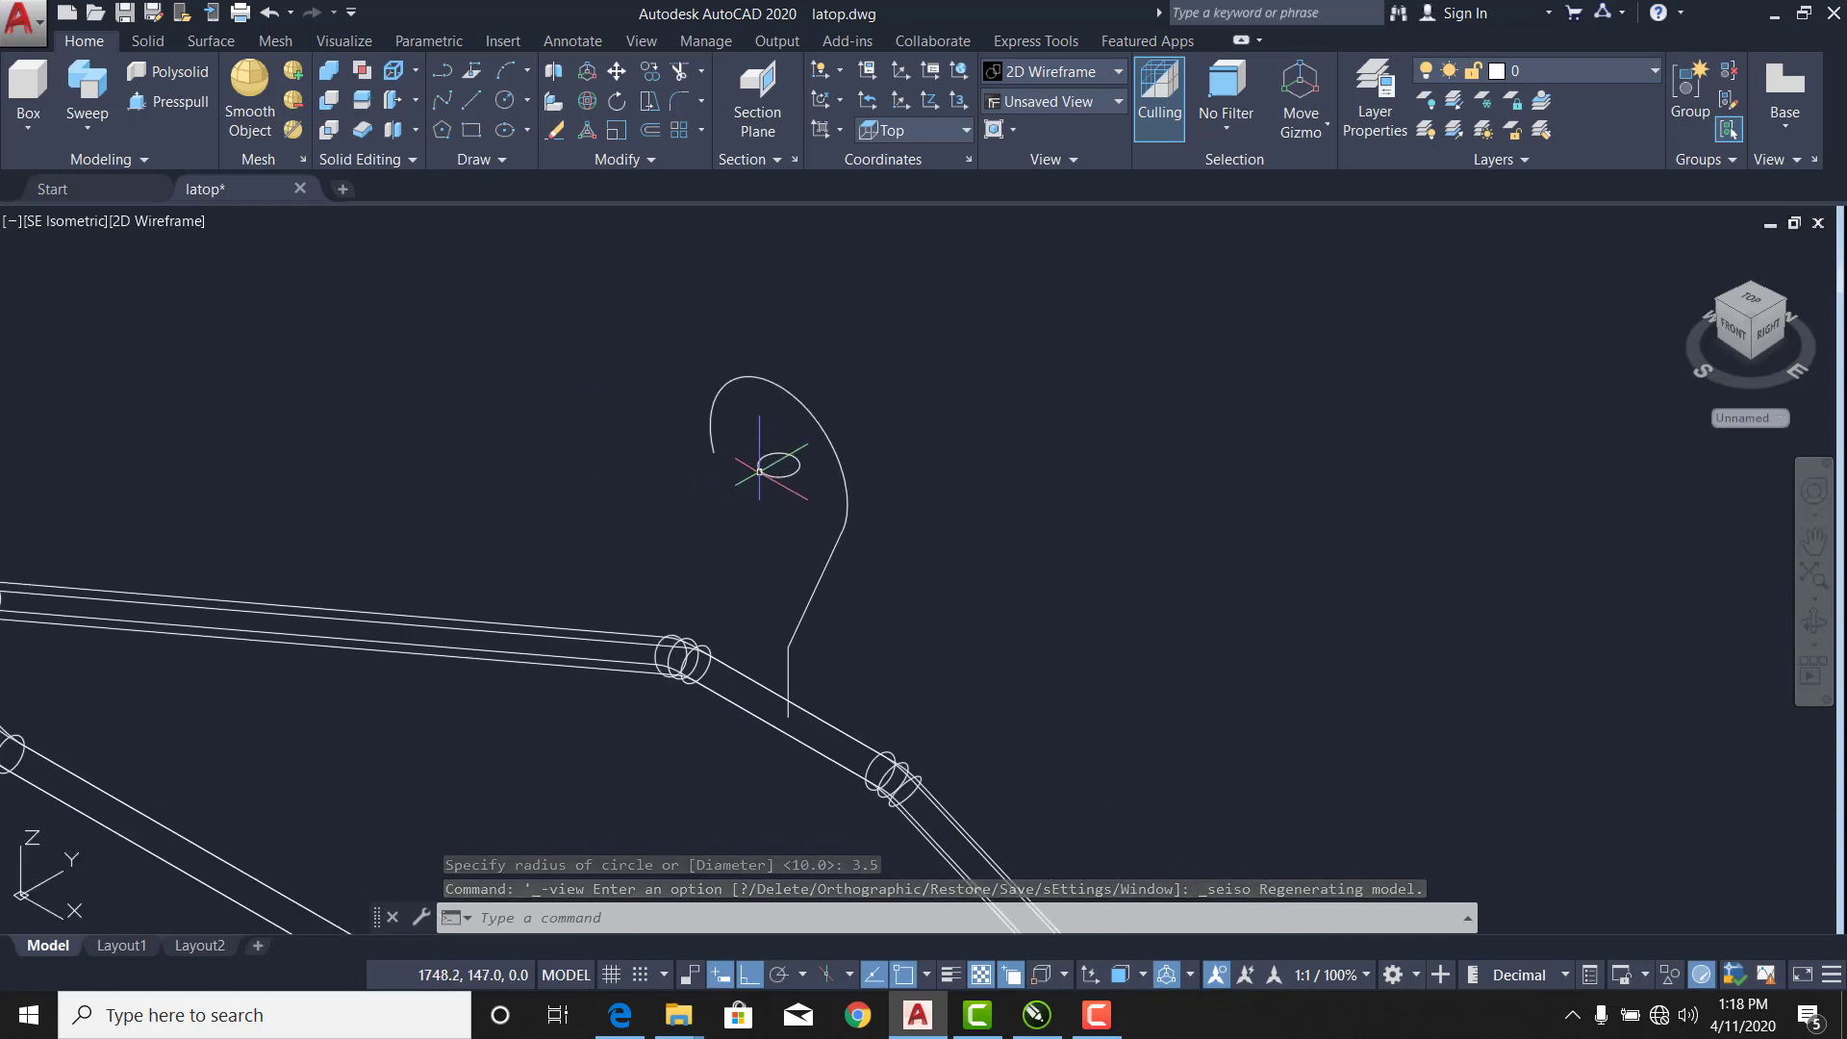
{"action": "left_click", "coordinate": [759, 470]}
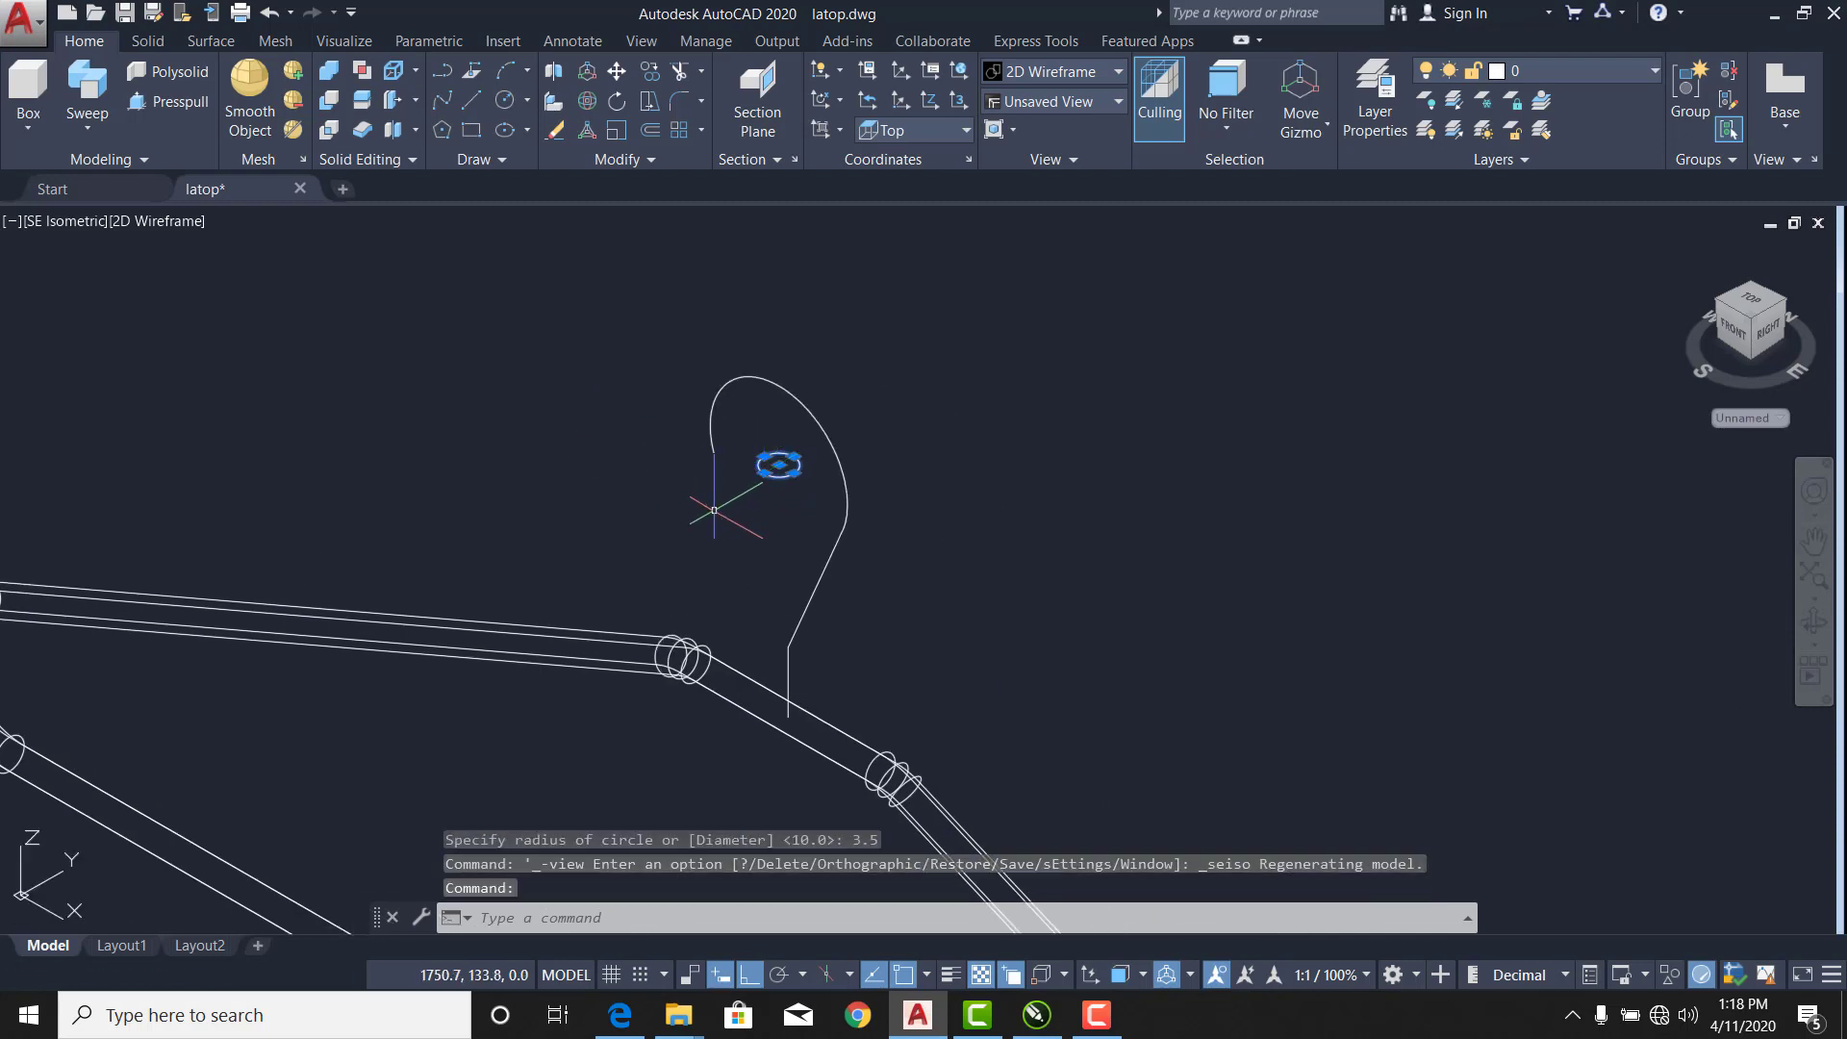
{"action": "key", "text": "ctrl+1"}
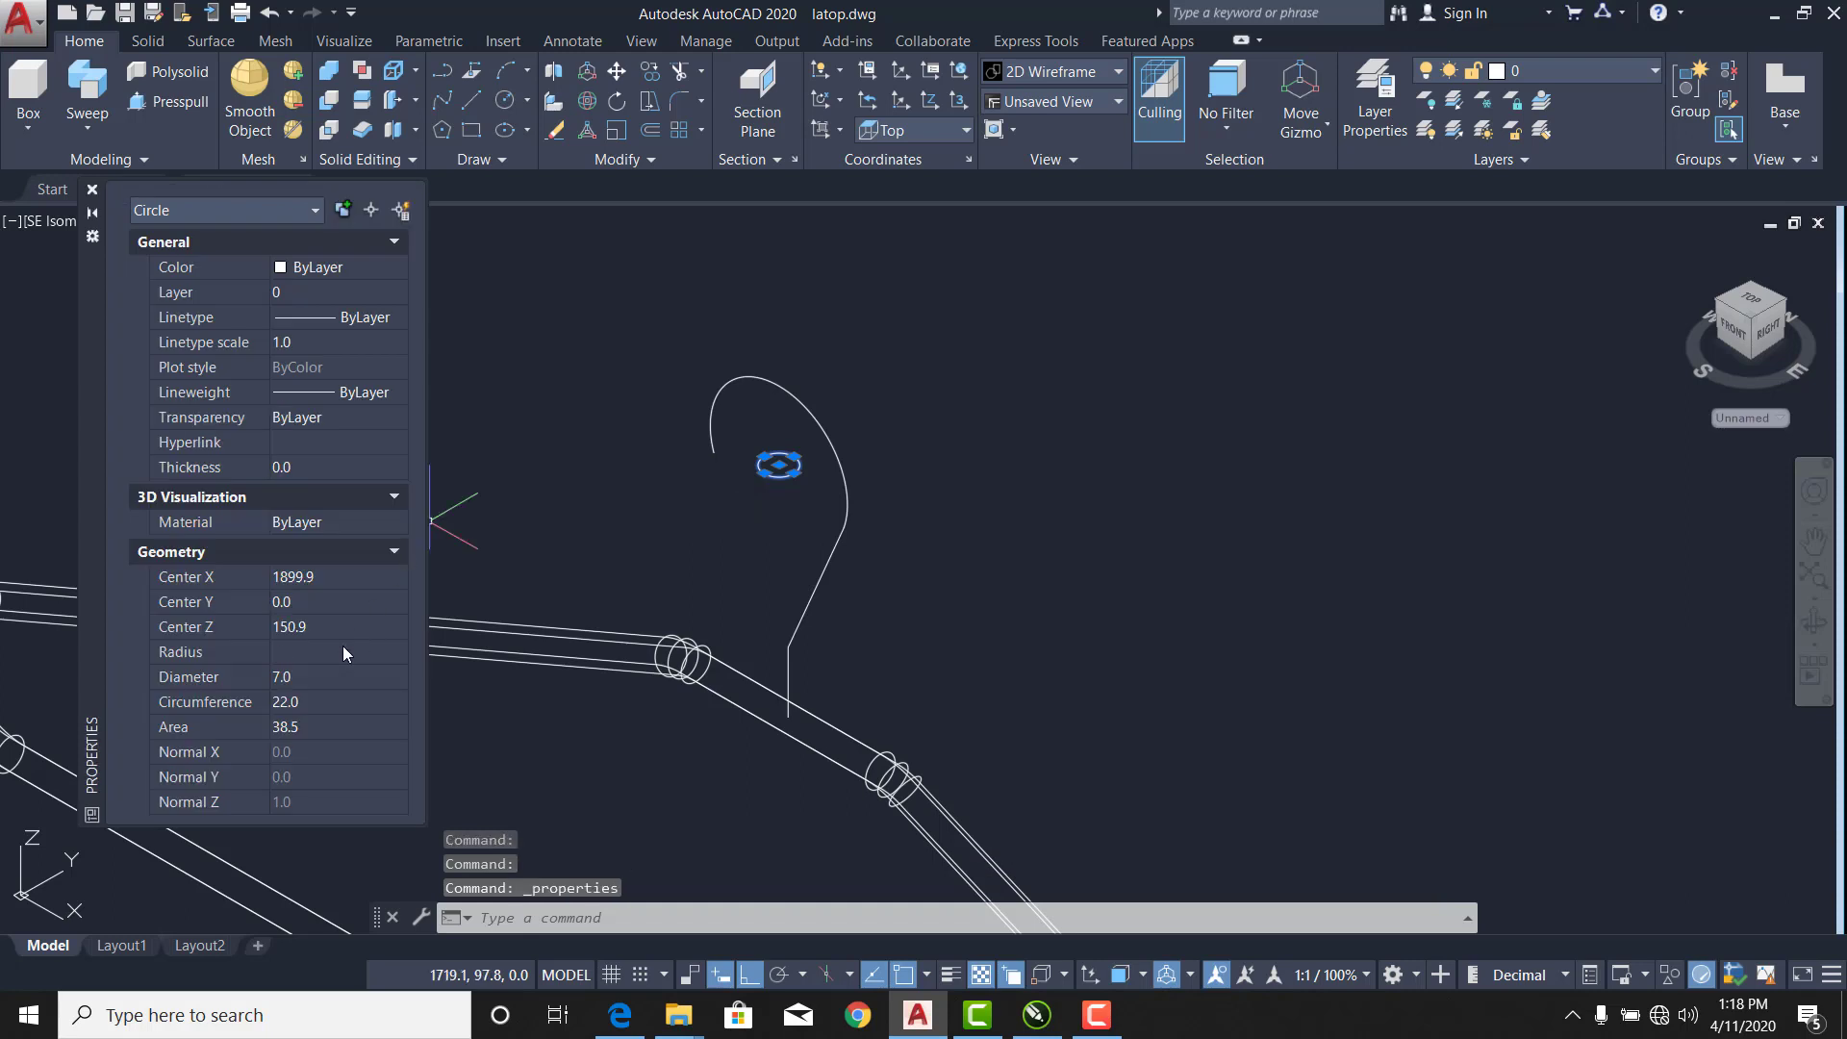
{"action": "left_click", "coordinate": [343, 651]}
{"action": "type", "text": "3."}
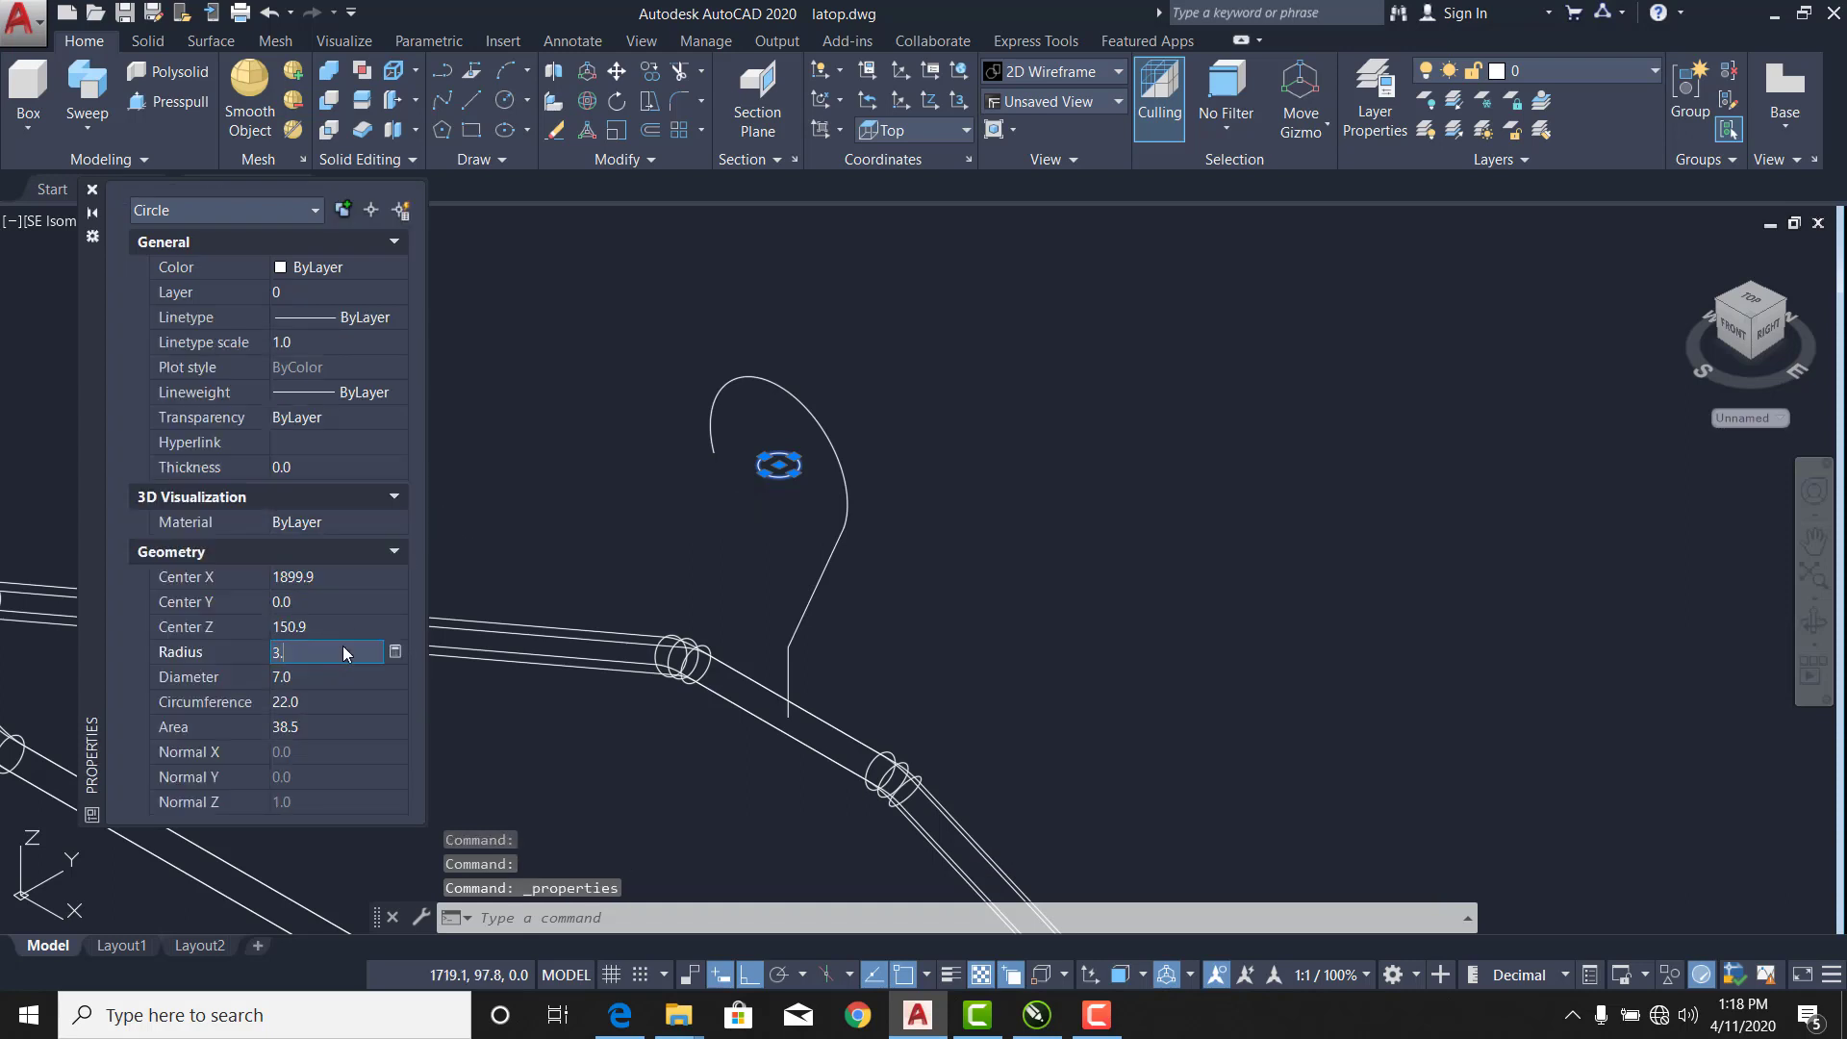
{"action": "type", "text": "2"}
{"action": "key", "text": "Tab"}
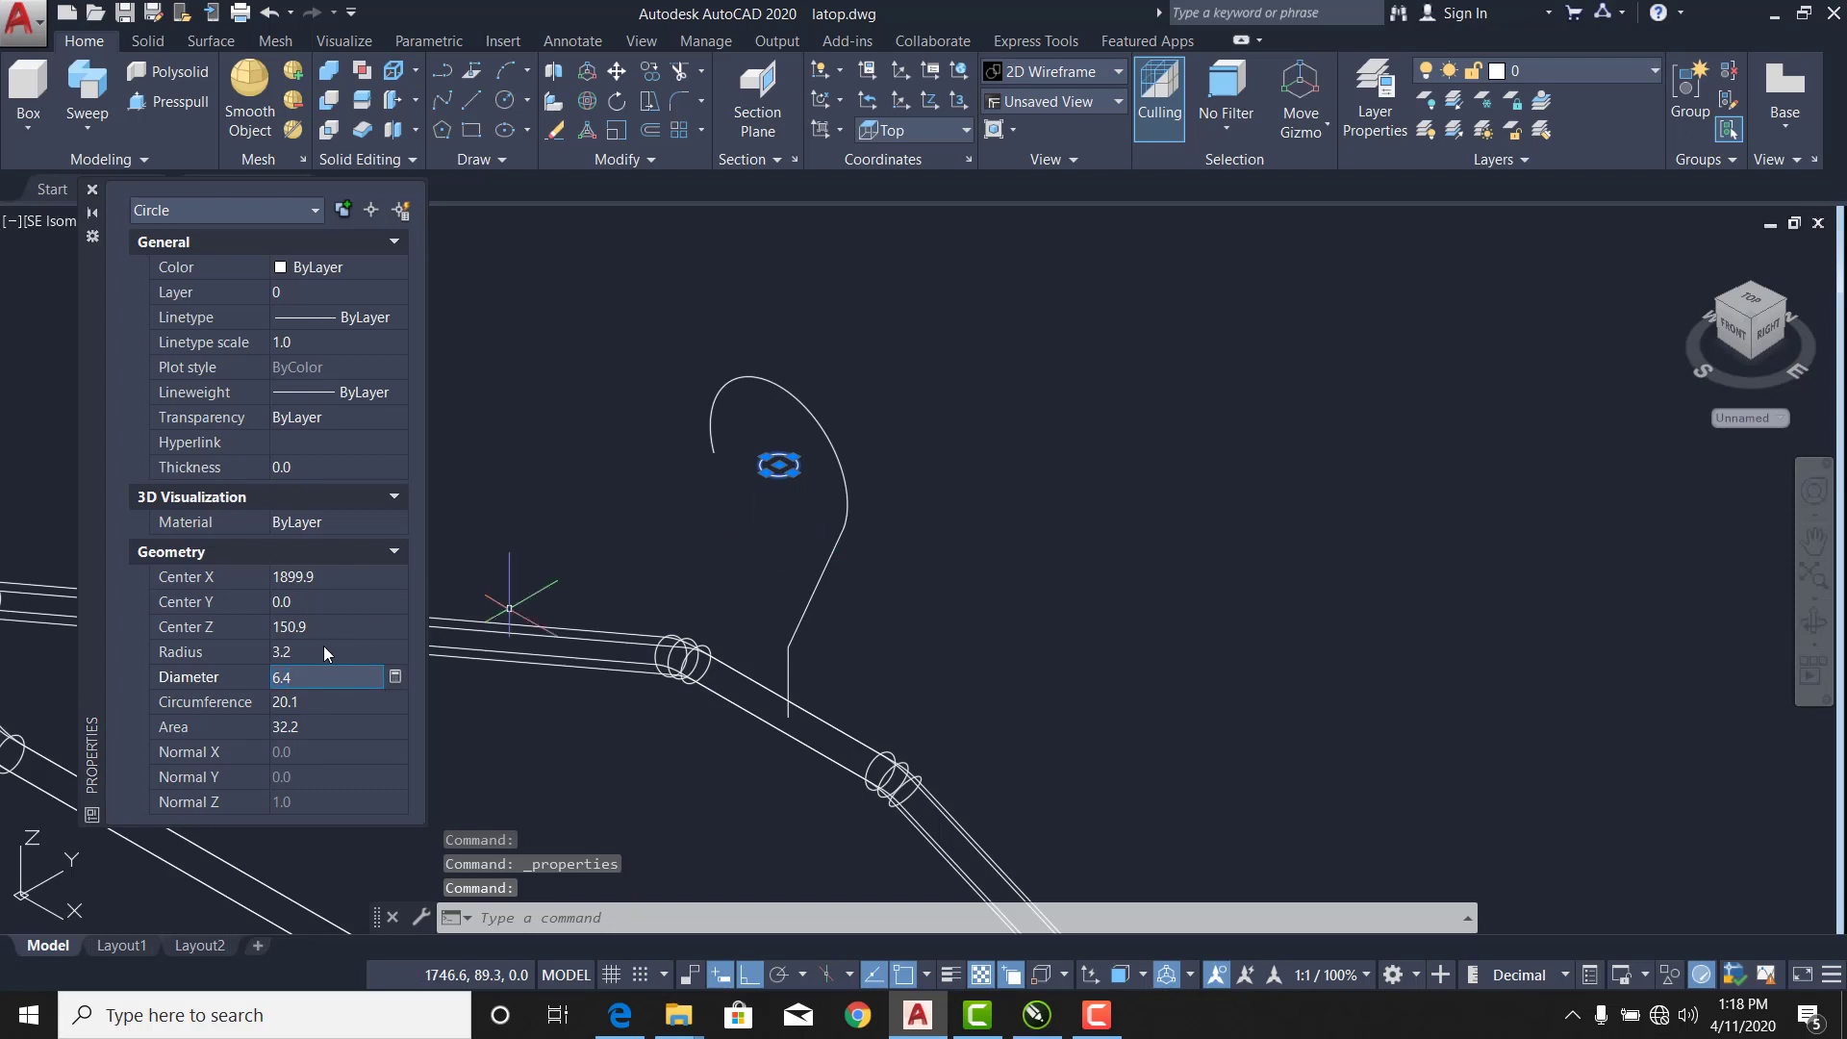
Set the hook profile circle's radius to 3 and sweep it along the hook polyline to form the solid hook.
{"action": "left_click", "coordinate": [324, 651]}
{"action": "type", "text": "3"}
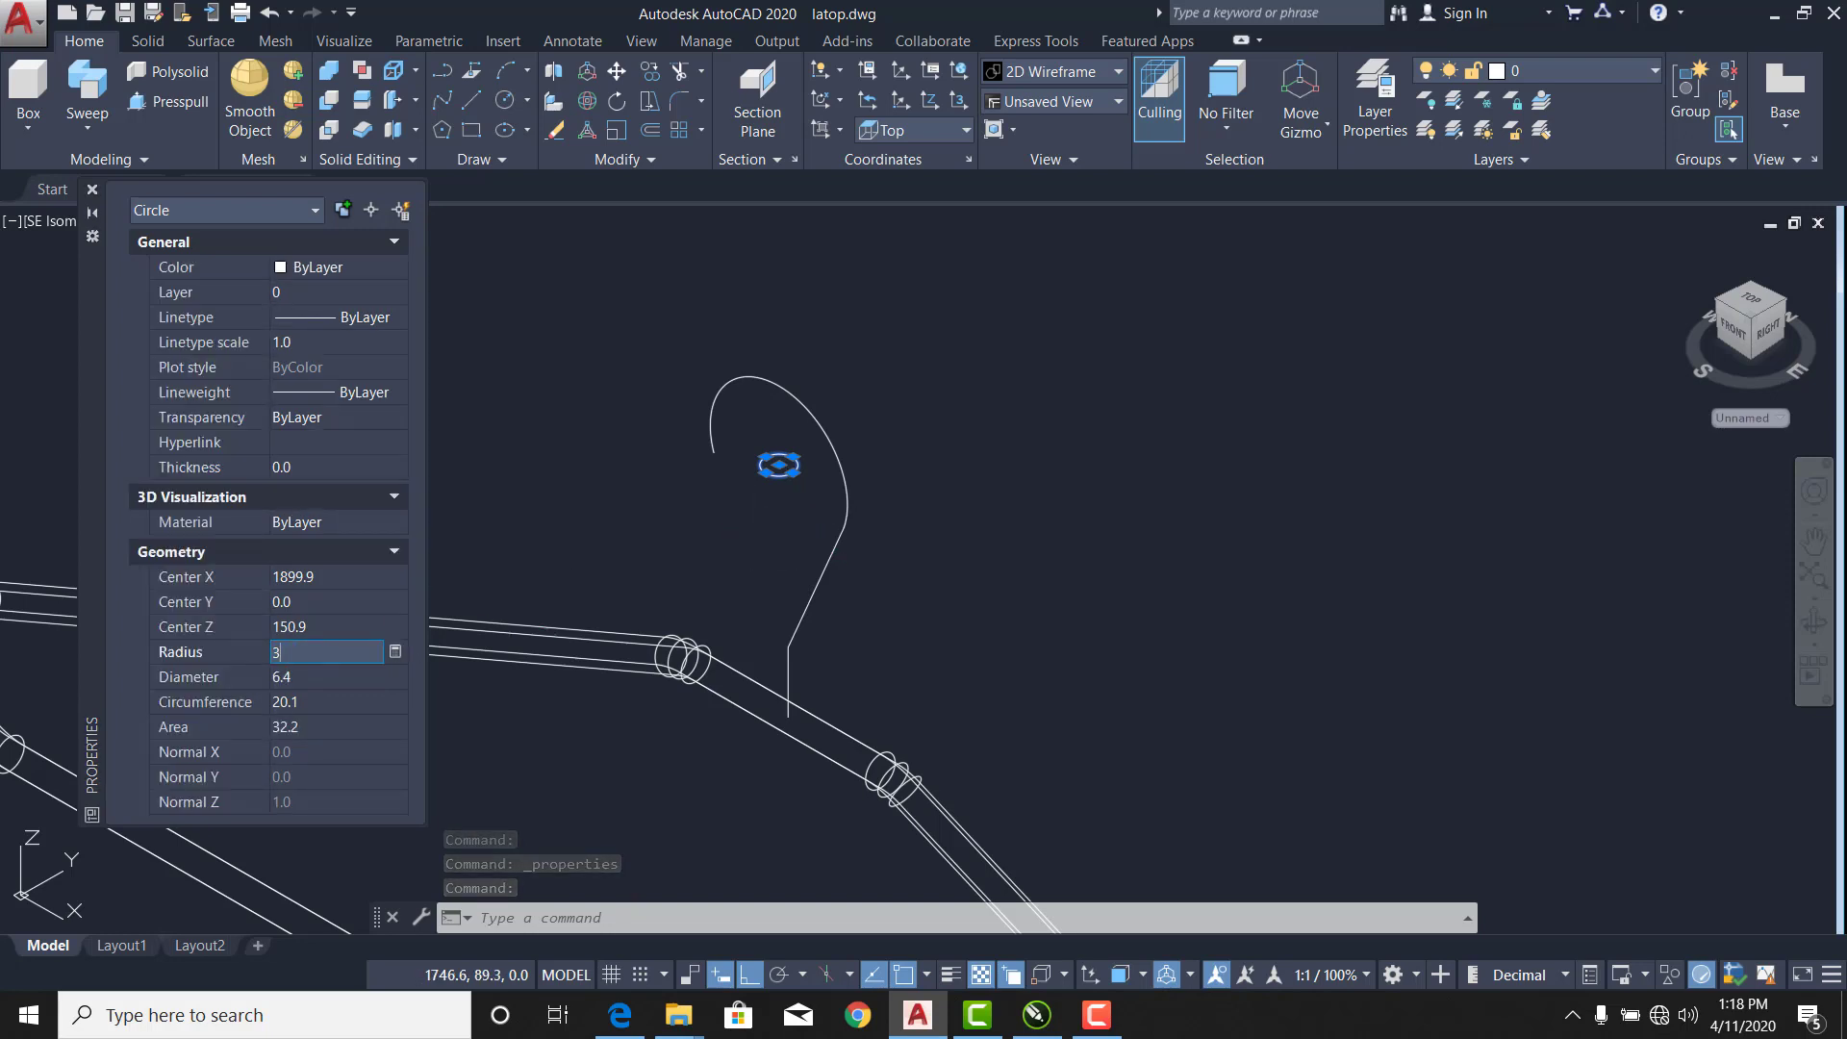
{"action": "key", "text": "Tab"}
{"action": "left_click", "coordinate": [93, 191]}
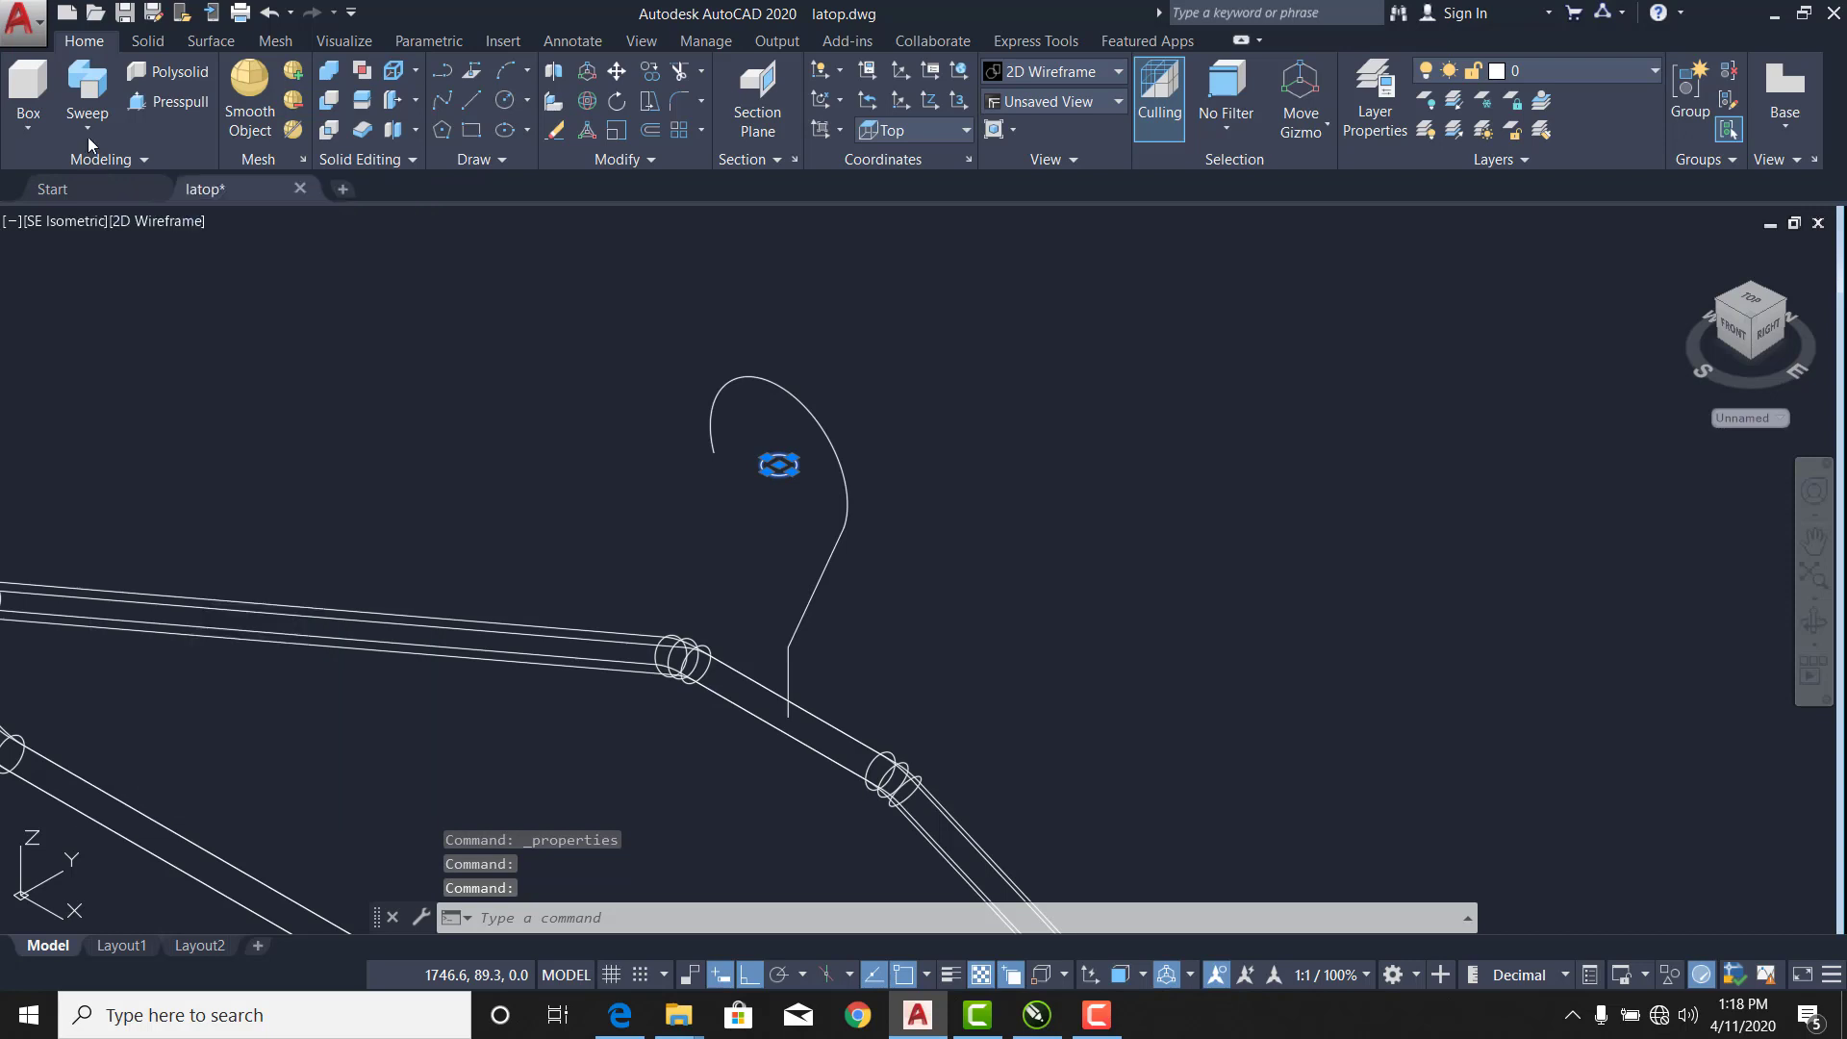
{"action": "left_click", "coordinate": [87, 91]}
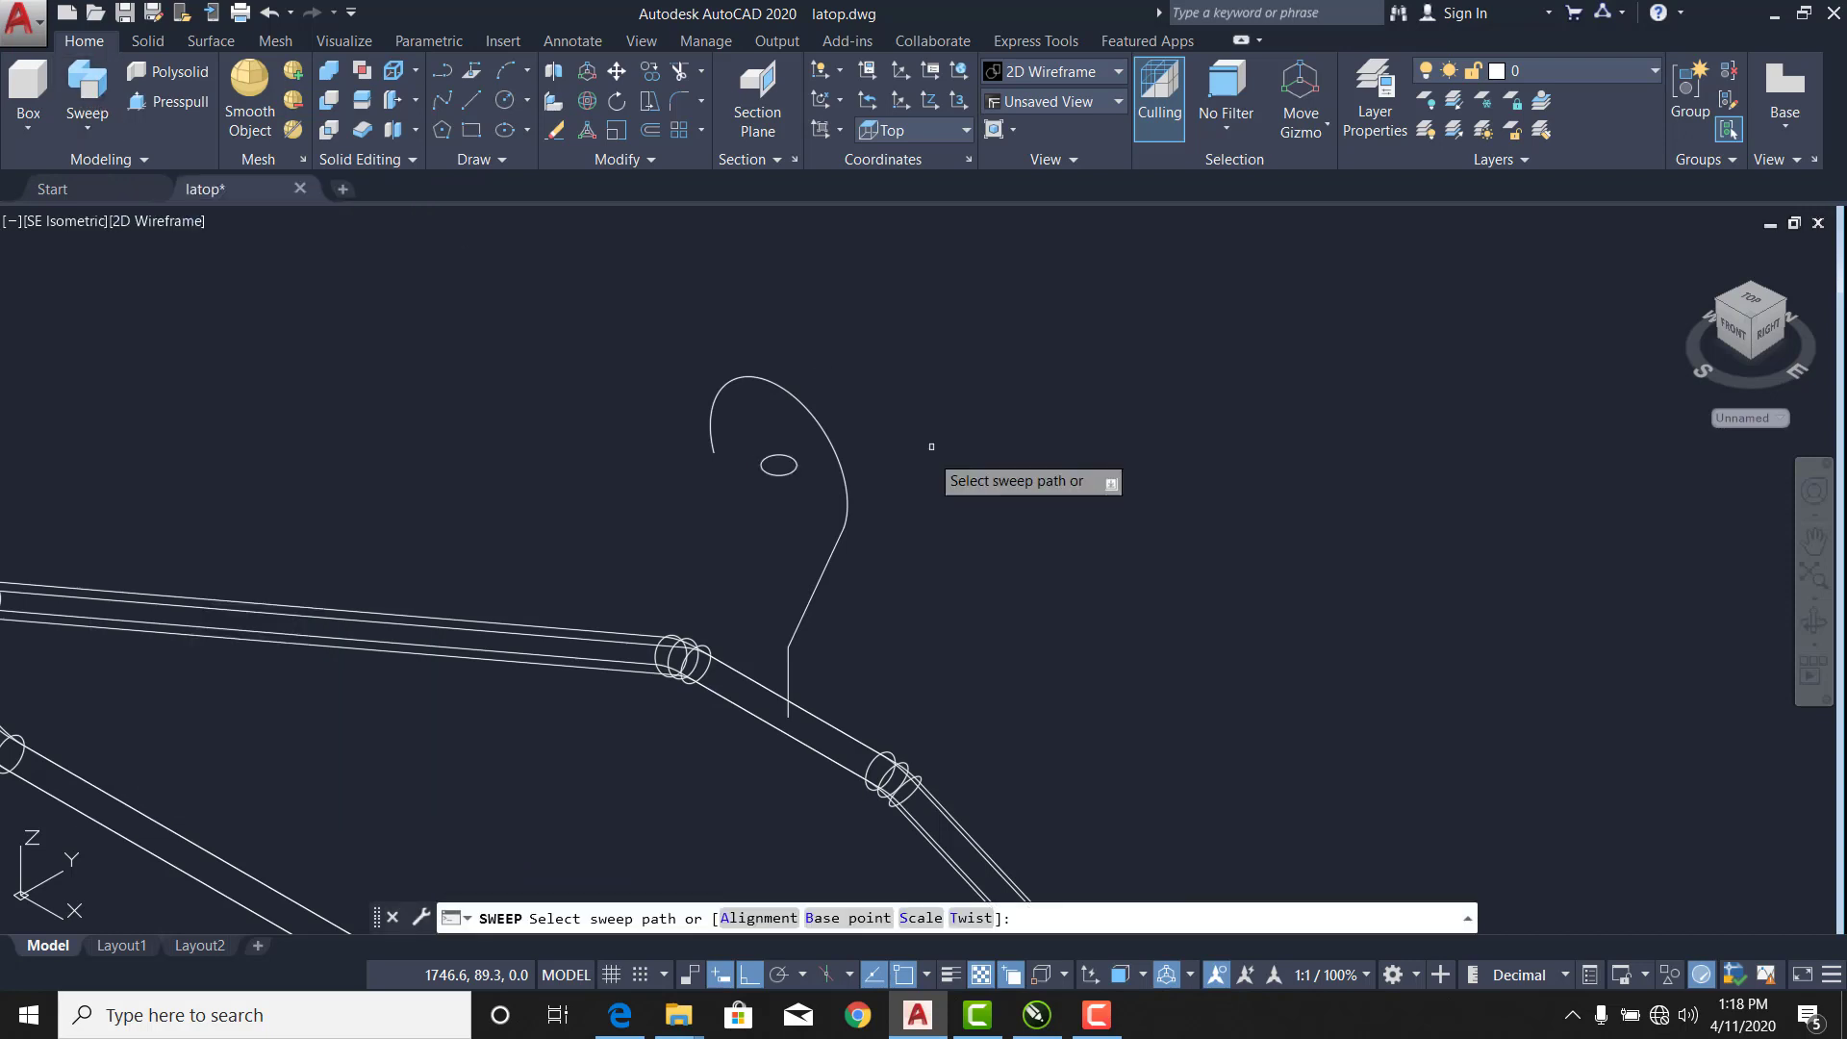
{"action": "left_click", "coordinate": [830, 443]}
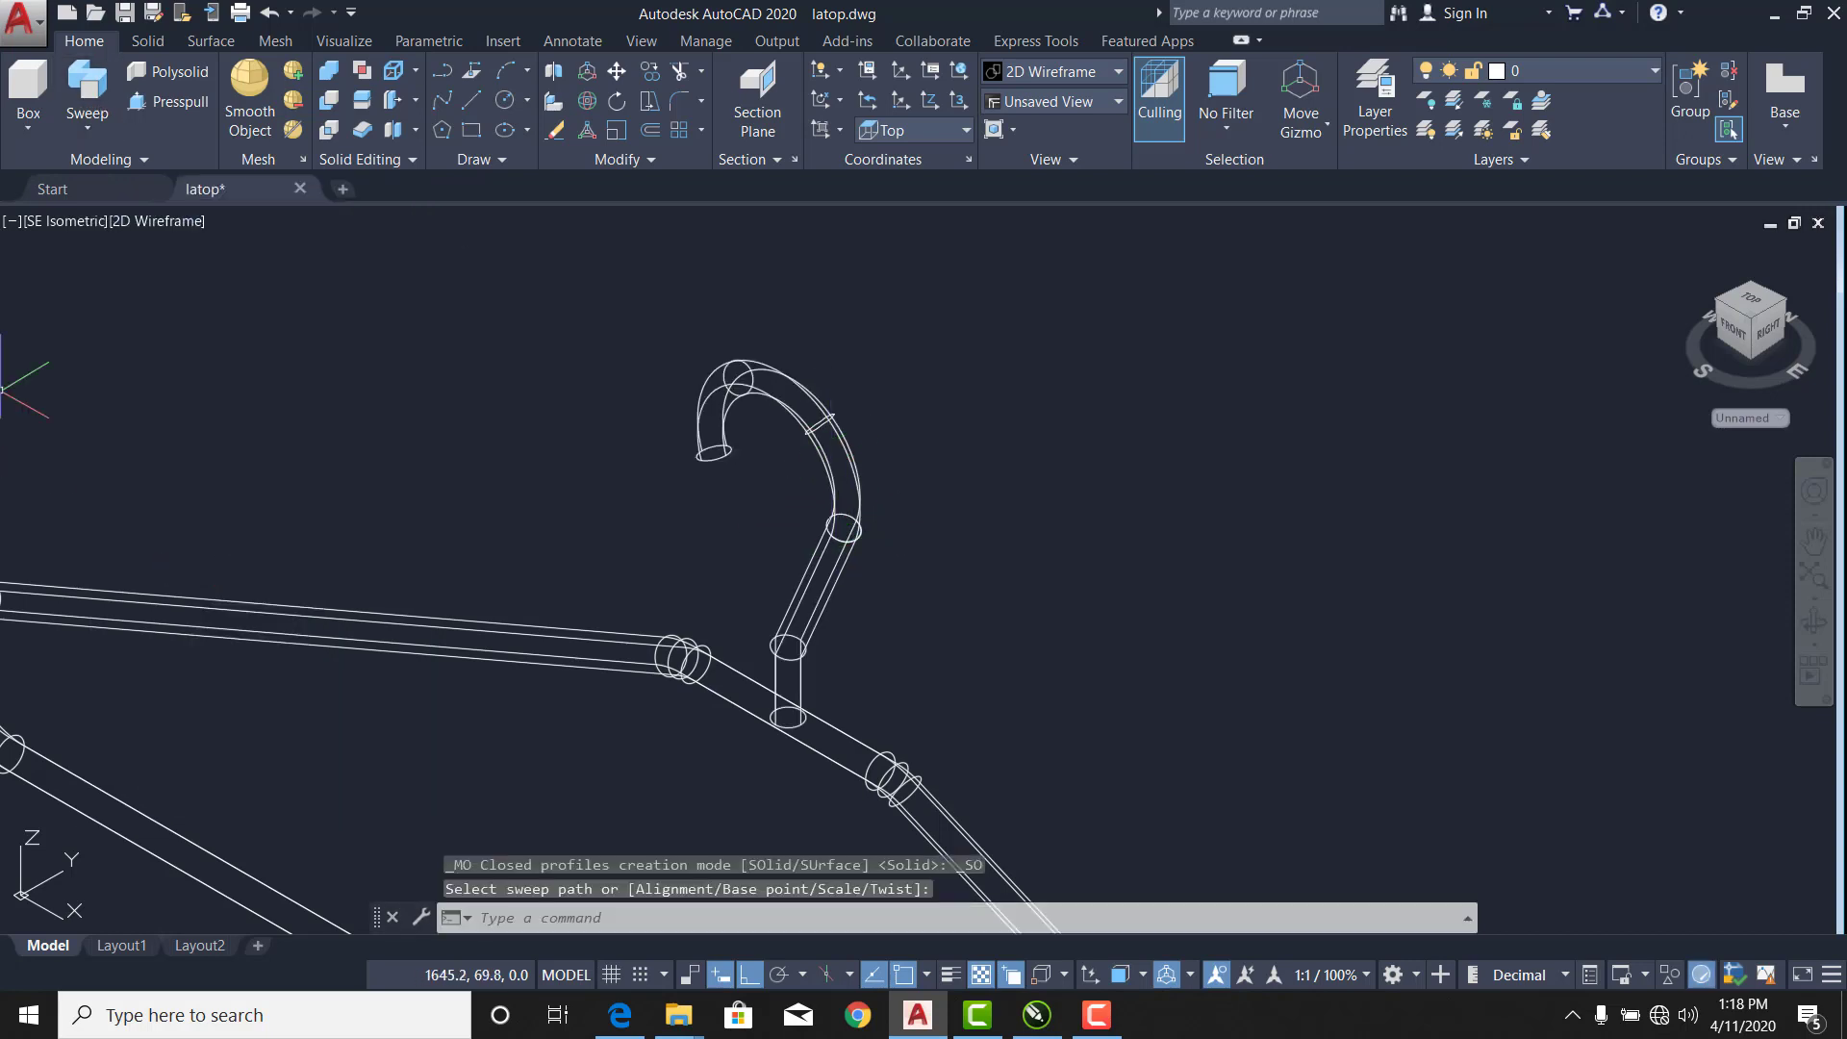
Display the hanger in the Shades of Gray visual style and examine the hook joint up close and the whole model from the home view.
{"action": "left_click", "coordinate": [118, 228]}
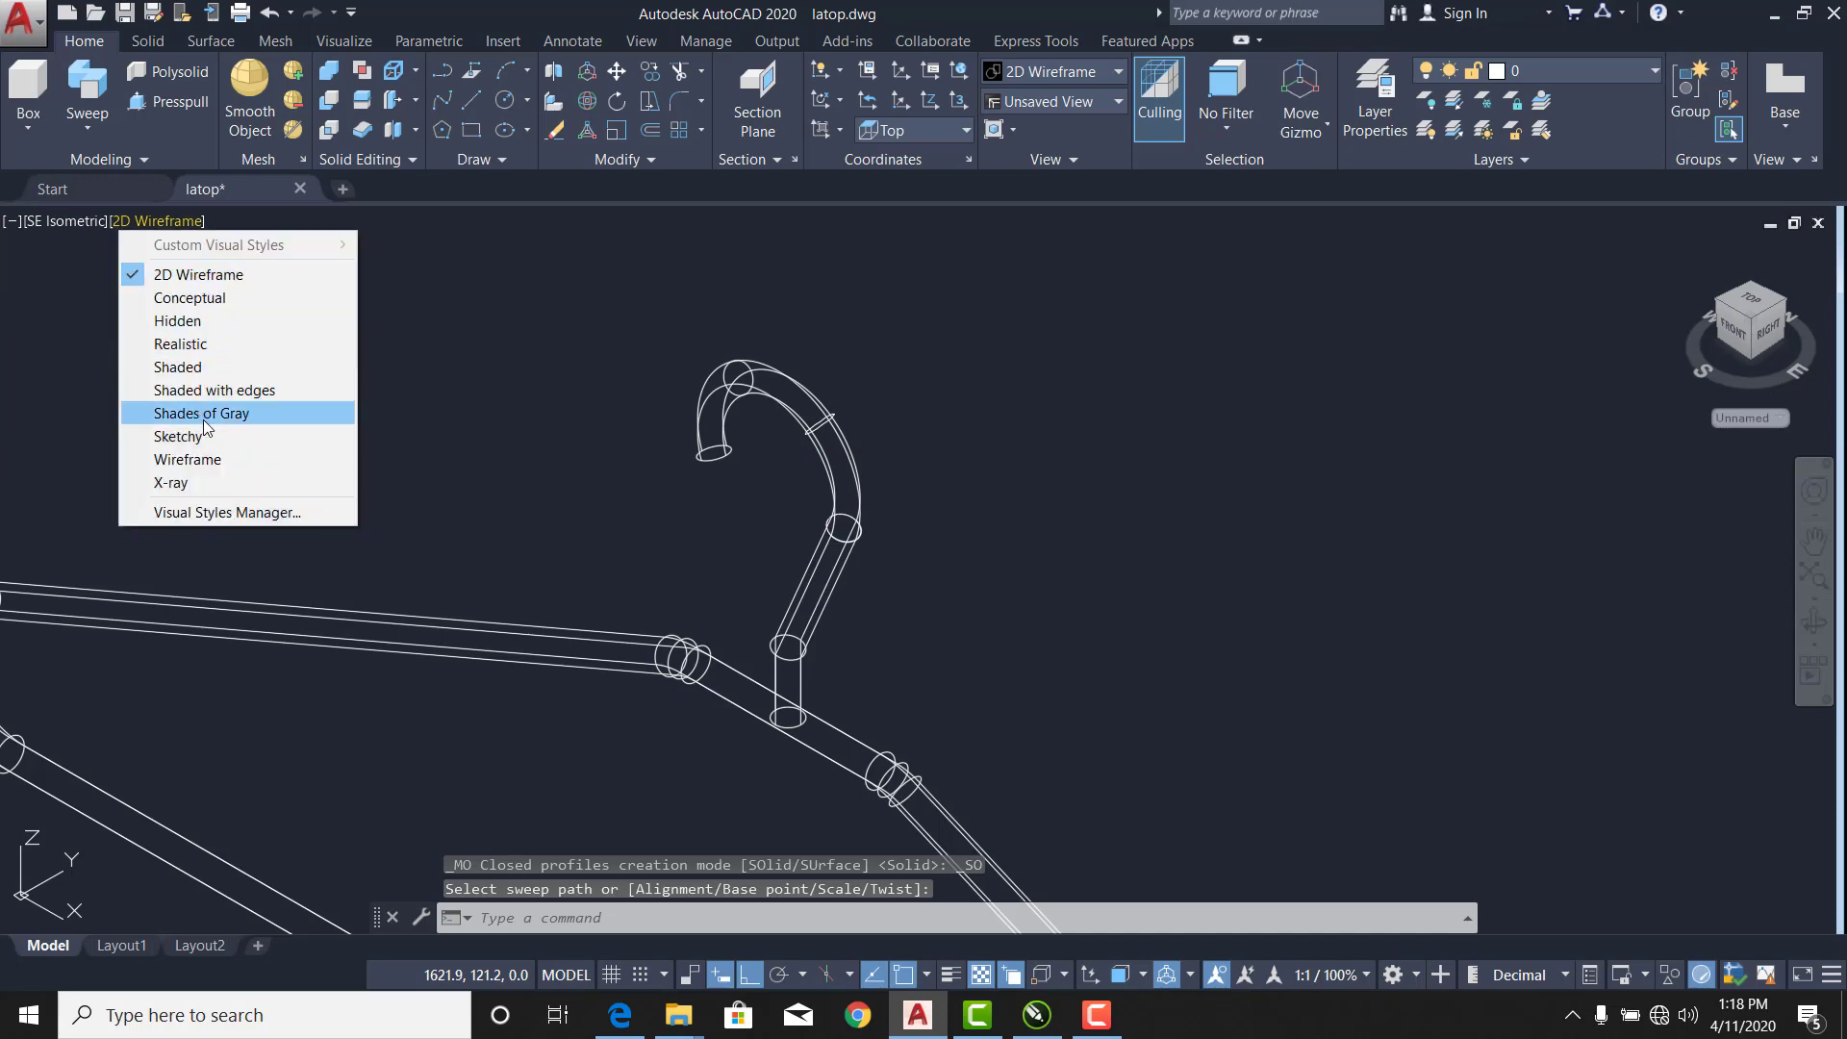
{"action": "left_click", "coordinate": [204, 418]}
{"action": "scroll", "coordinate": [913, 770], "scroll_direction": "up", "scroll_amount": 8}
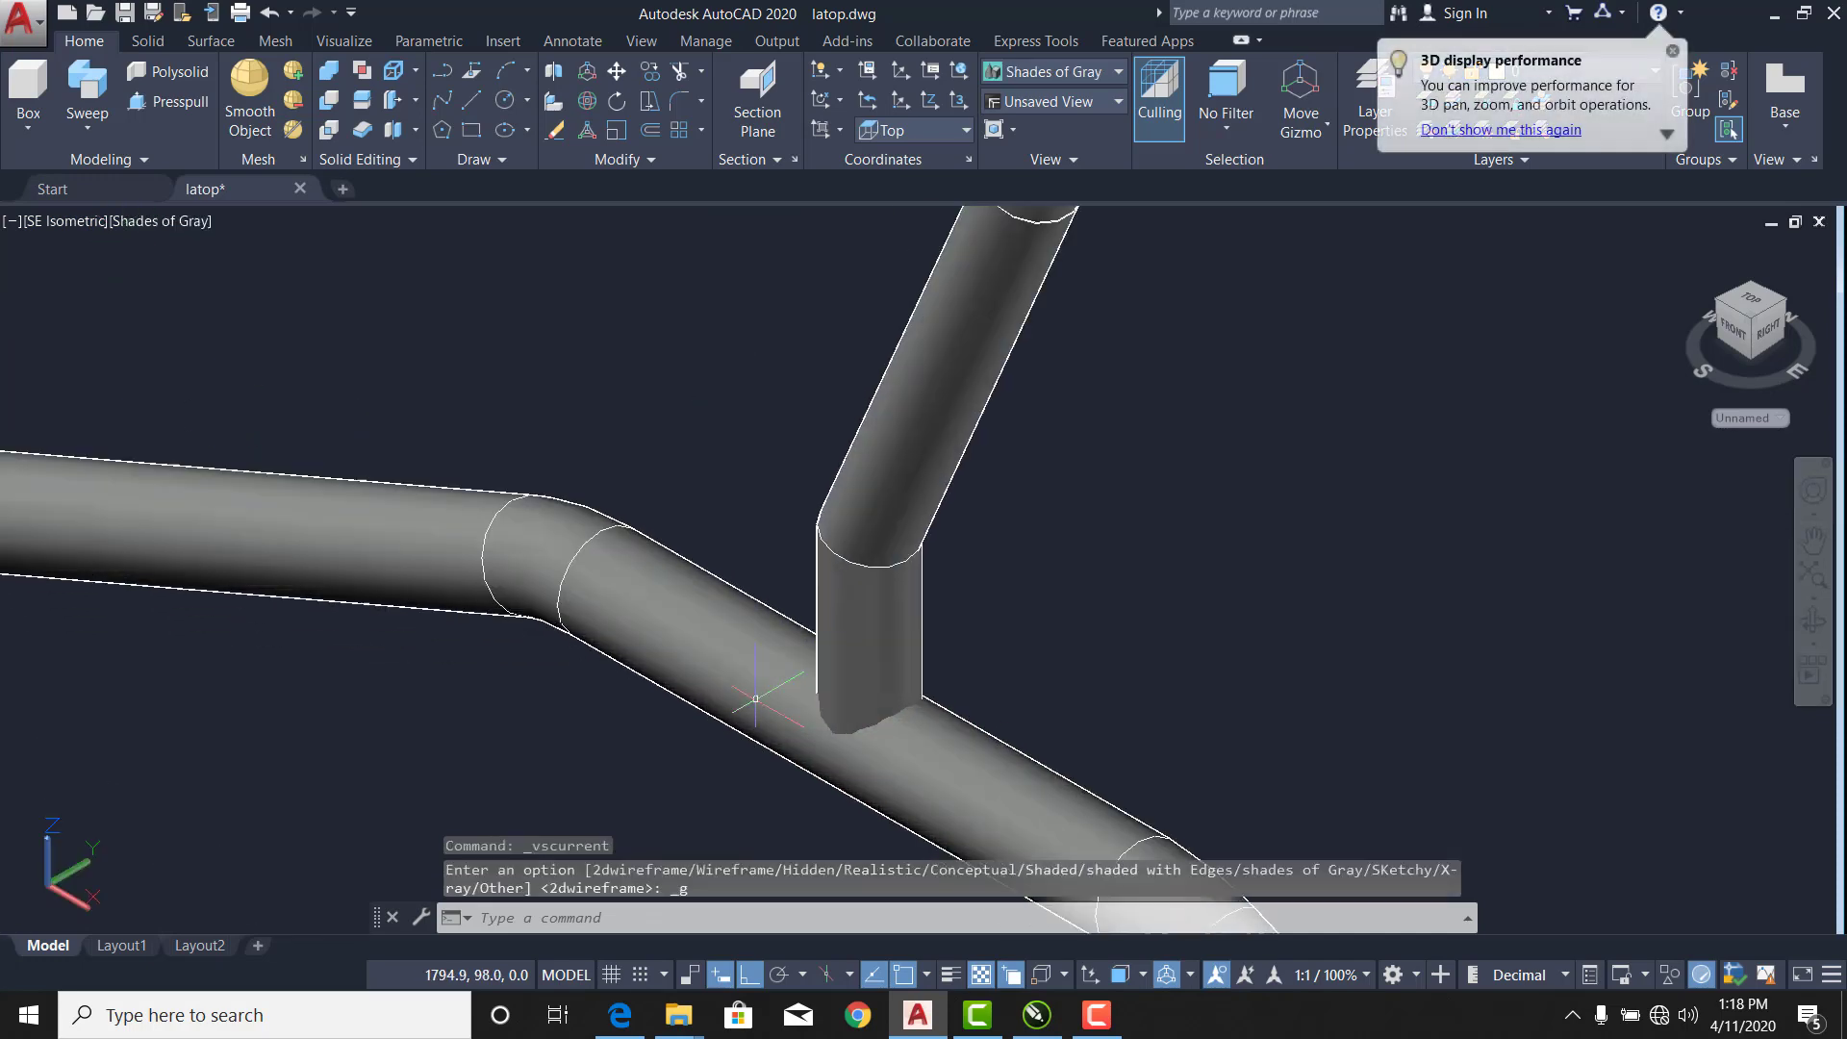
{"action": "scroll", "coordinate": [866, 729], "scroll_direction": "down", "scroll_amount": 8}
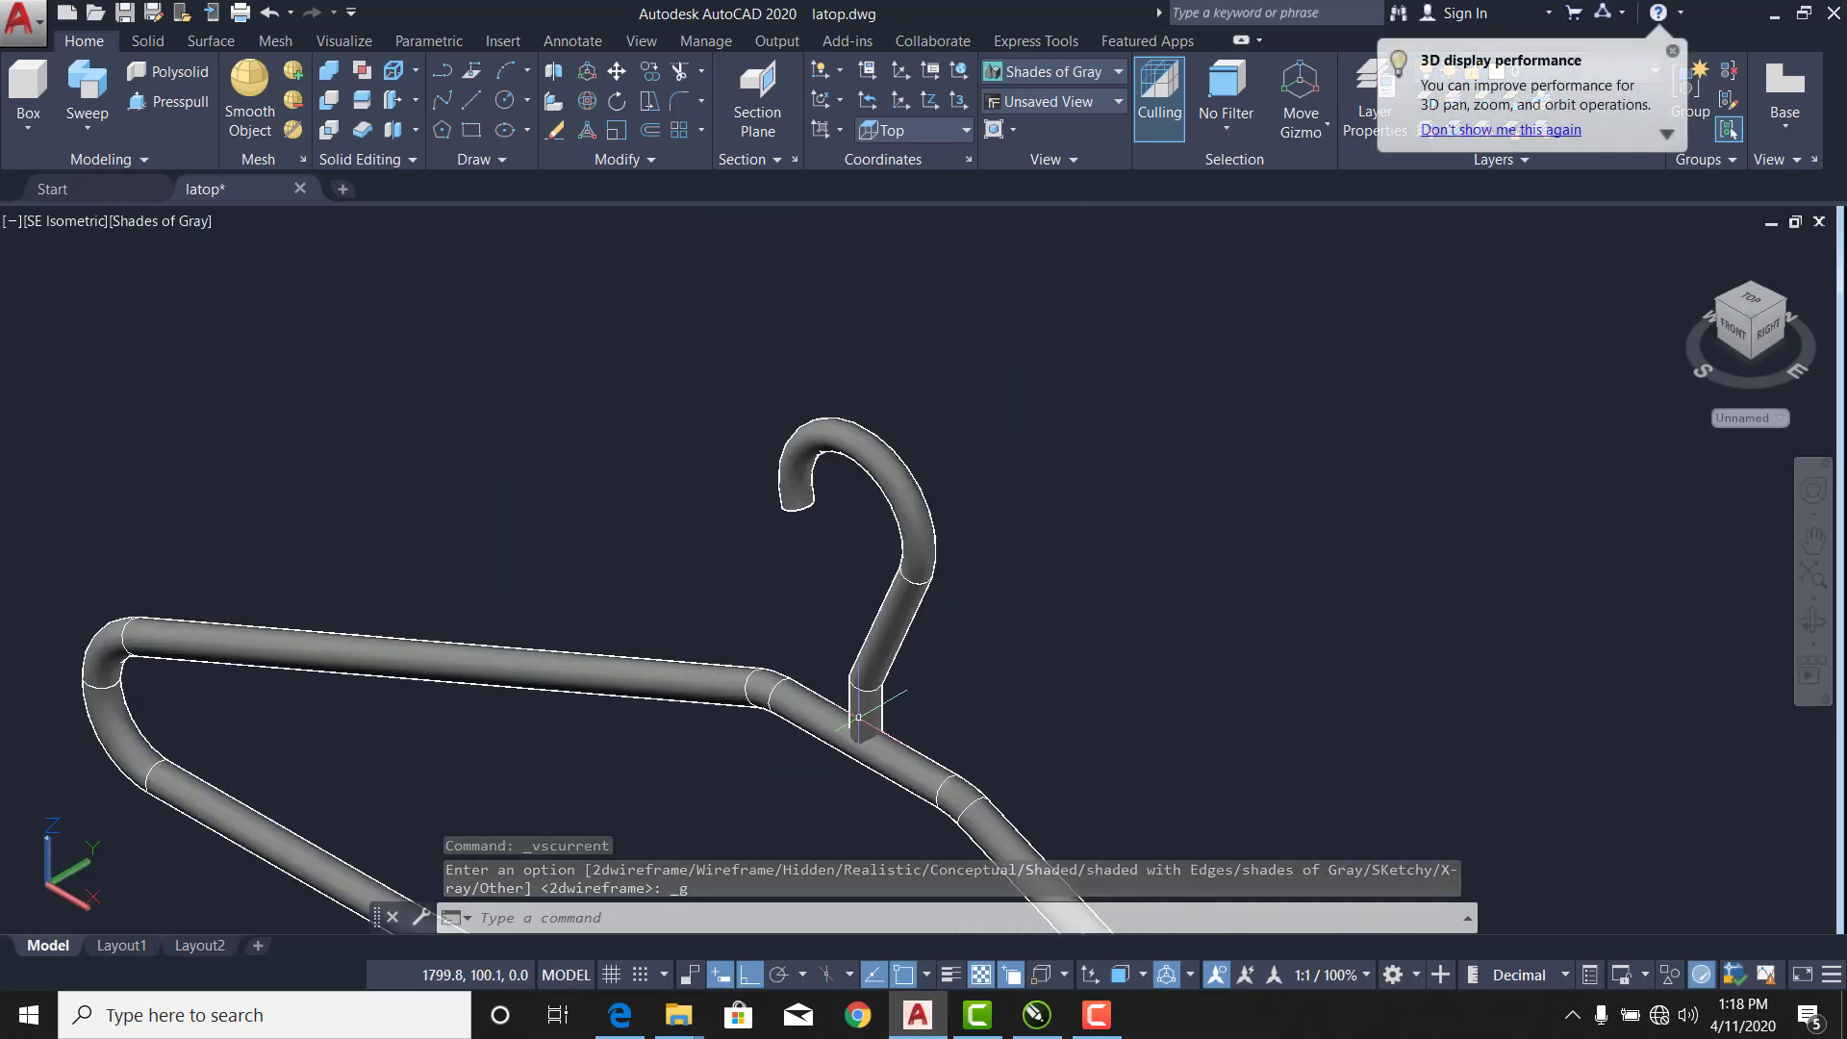
{"action": "middle_click_drag", "start_coordinate": [1448, 519], "coordinate": [1483, 310]}
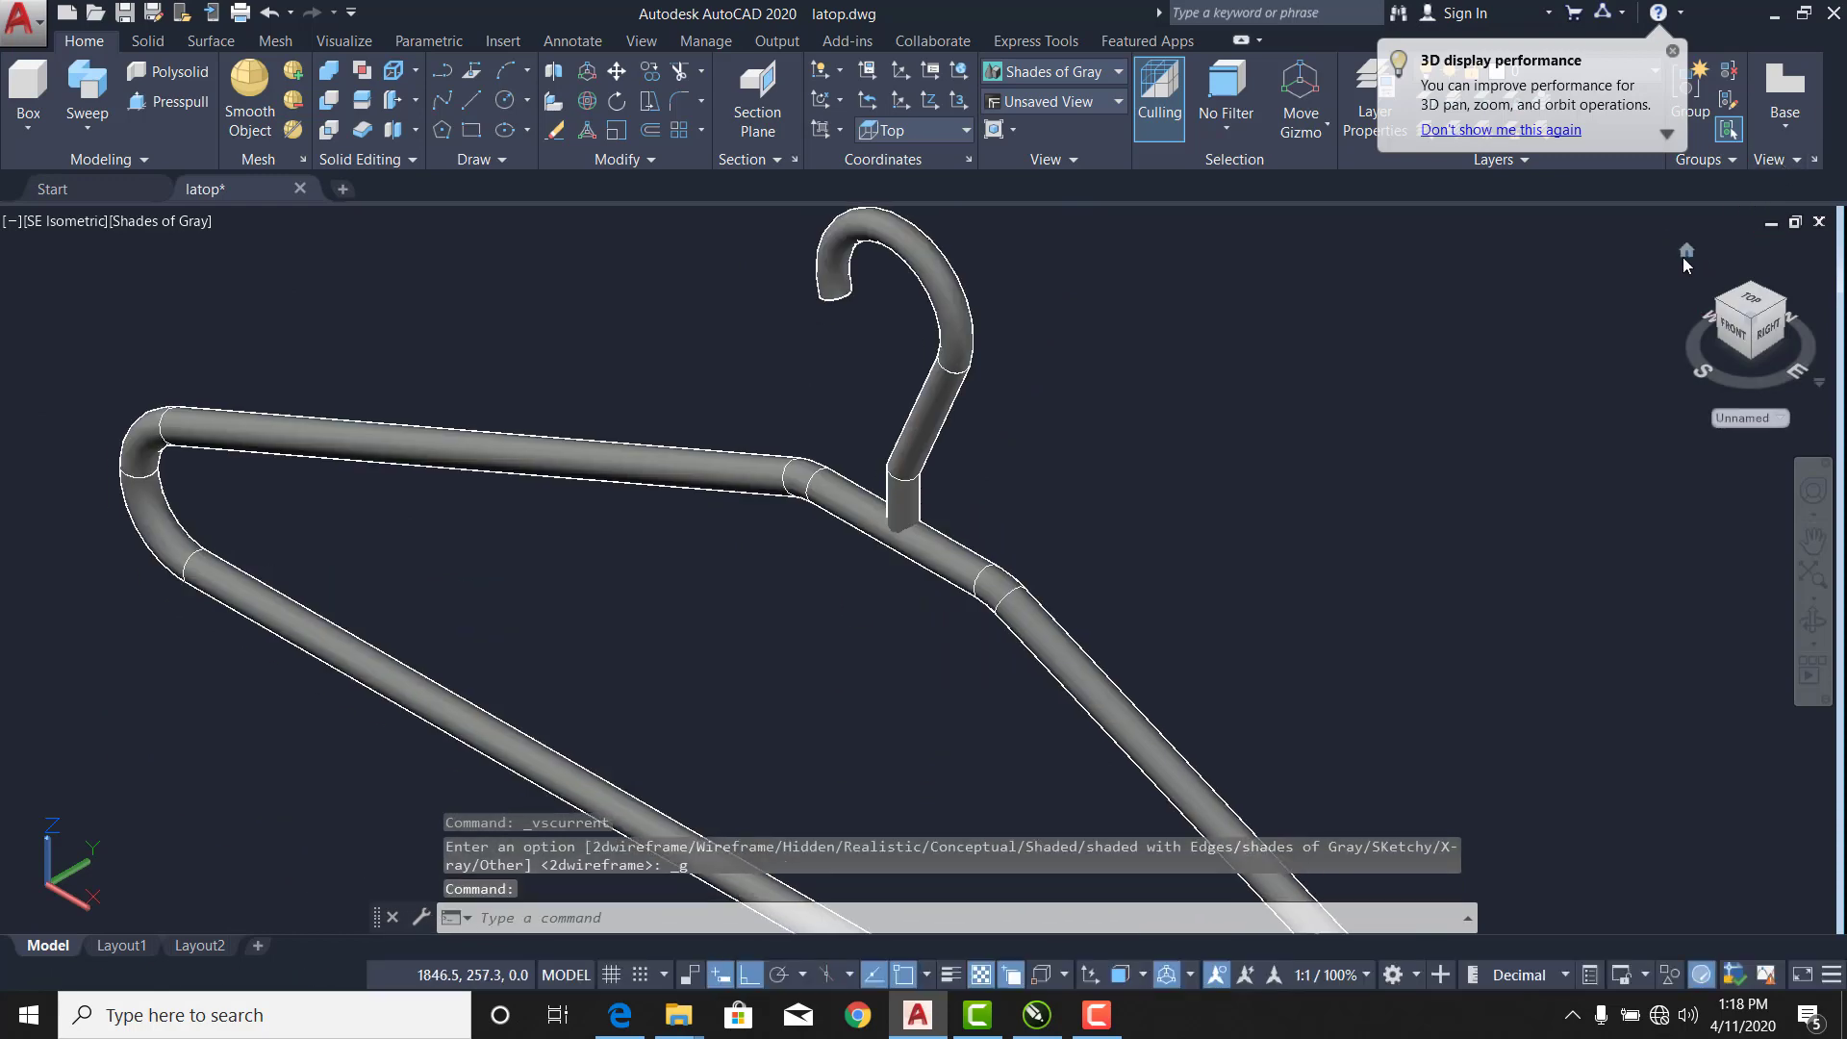
{"action": "left_click", "coordinate": [1684, 255]}
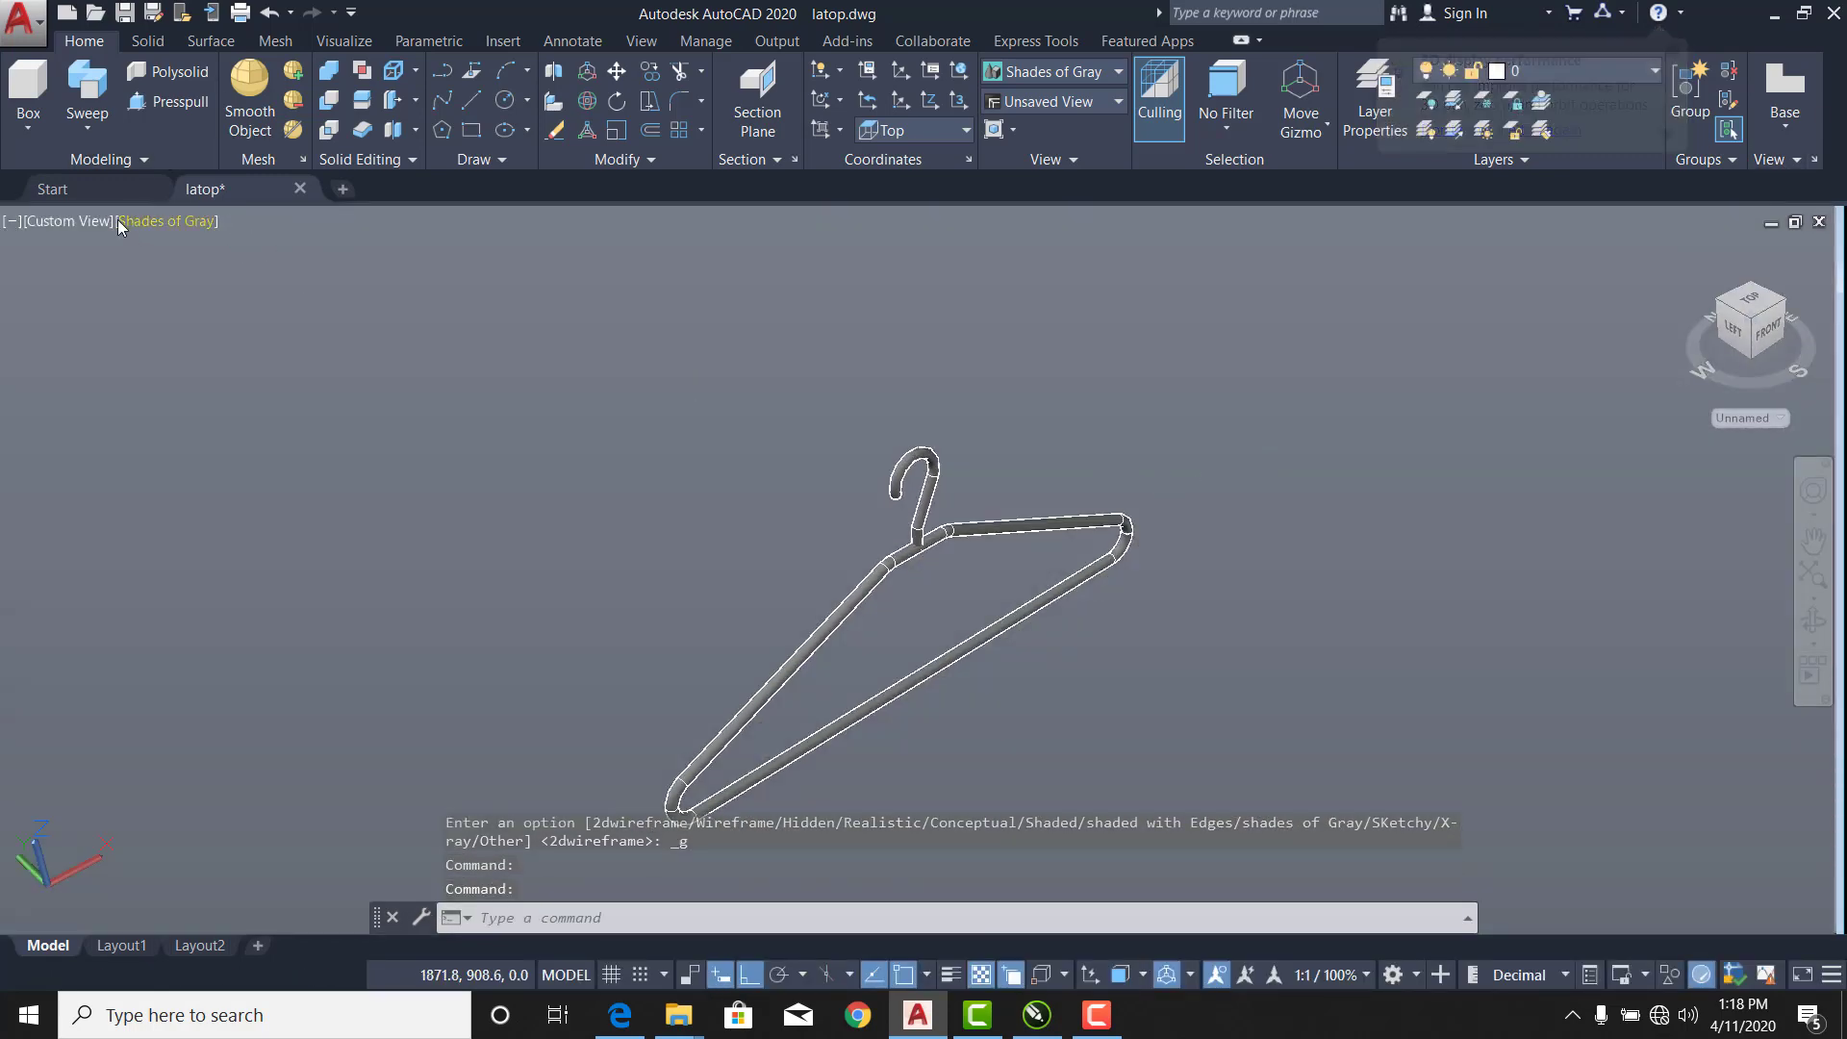
Display the hanger in the Front view with the 2D Wireframe visual style.
{"action": "left_click", "coordinate": [80, 221]}
{"action": "left_click", "coordinate": [106, 387]}
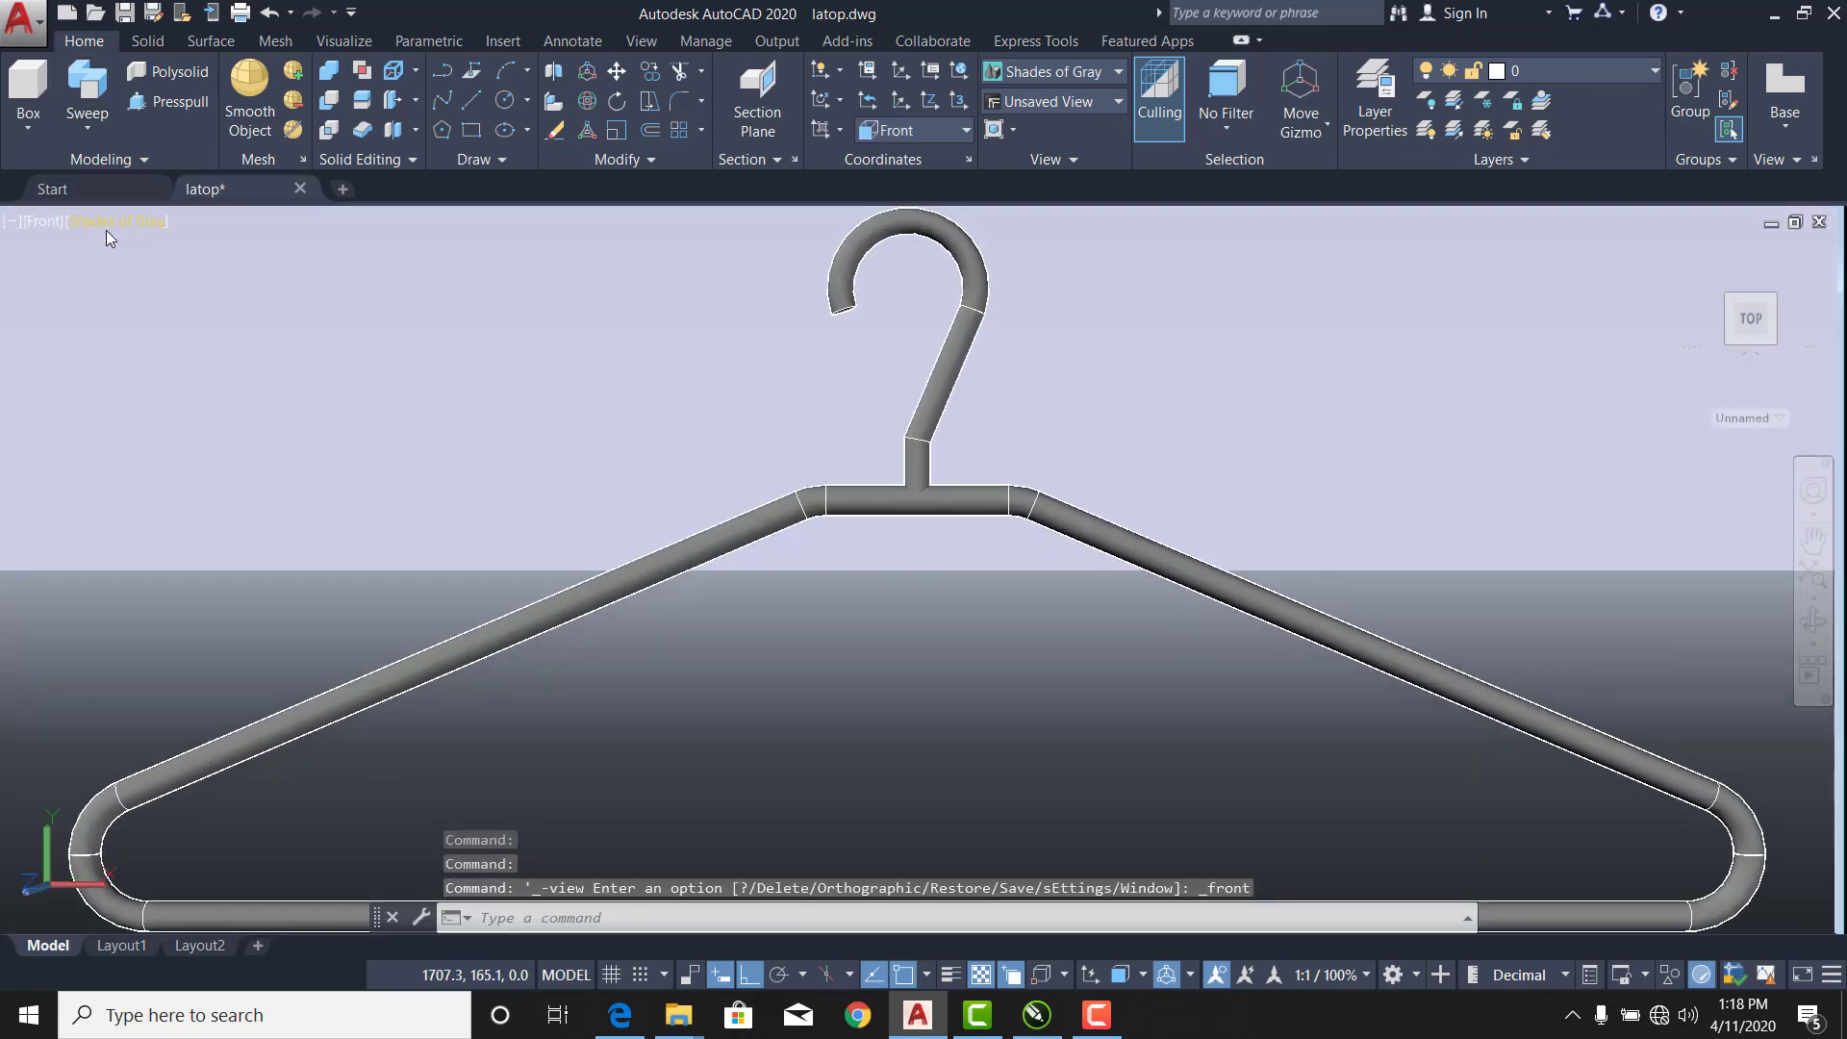
{"action": "left_click", "coordinate": [106, 227]}
{"action": "left_click", "coordinate": [193, 274]}
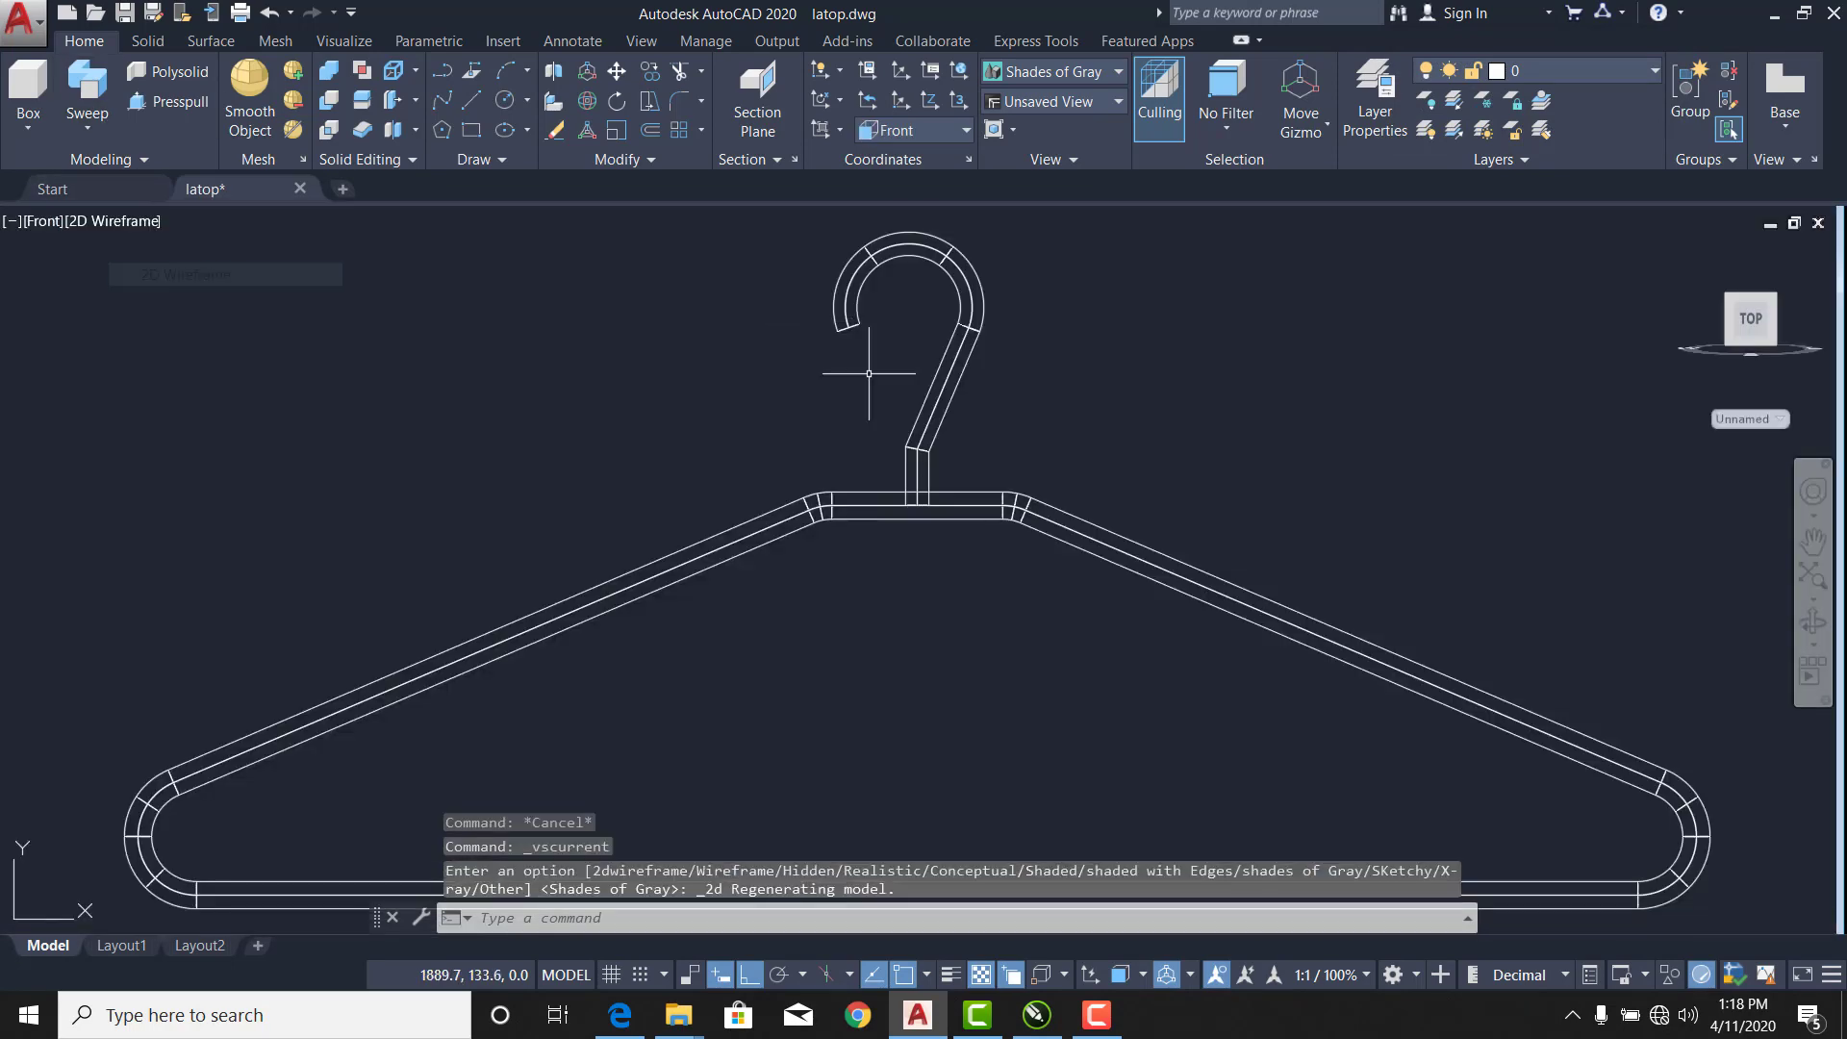
{"action": "scroll", "coordinate": [869, 373], "scroll_direction": "down", "scroll_amount": 4}
{"action": "scroll", "coordinate": [949, 494], "scroll_direction": "up", "scroll_amount": 6}
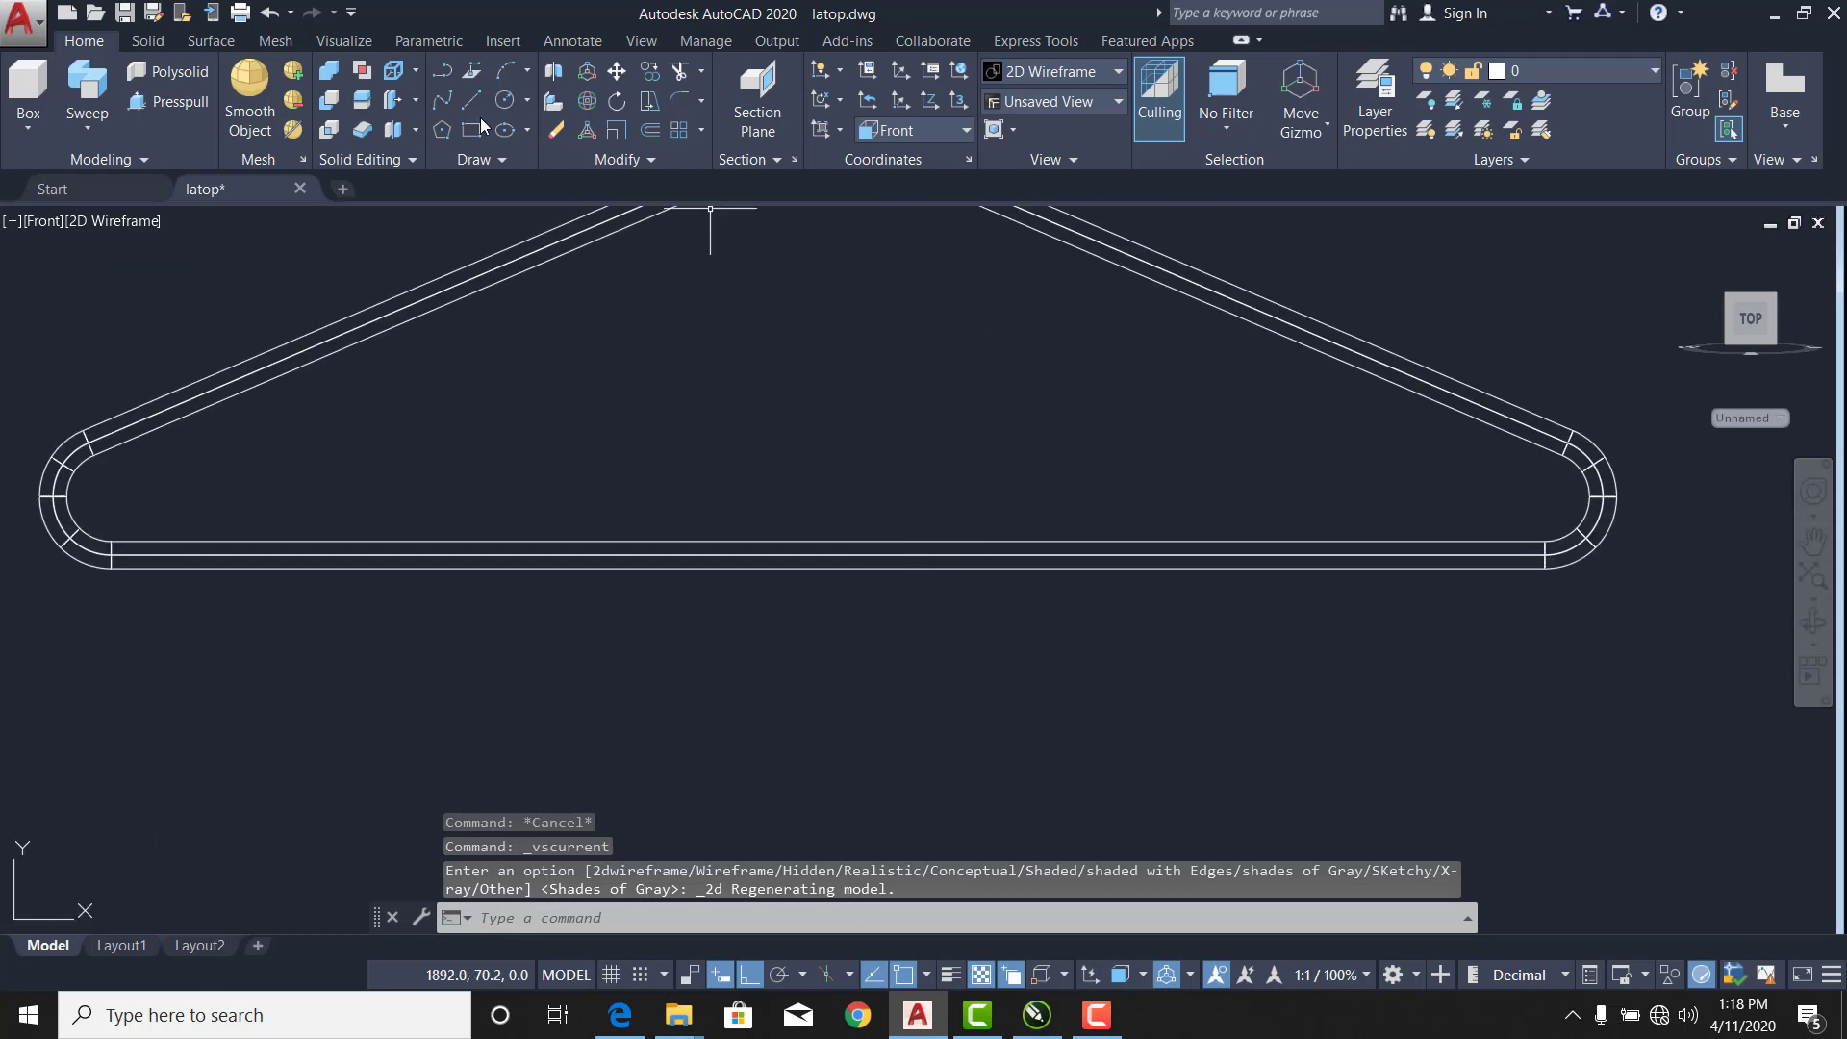
Draw a polyline from the bottom bar's midline near its right end, 17 units straight down and 60 units to the left.
{"action": "left_click", "coordinate": [443, 71]}
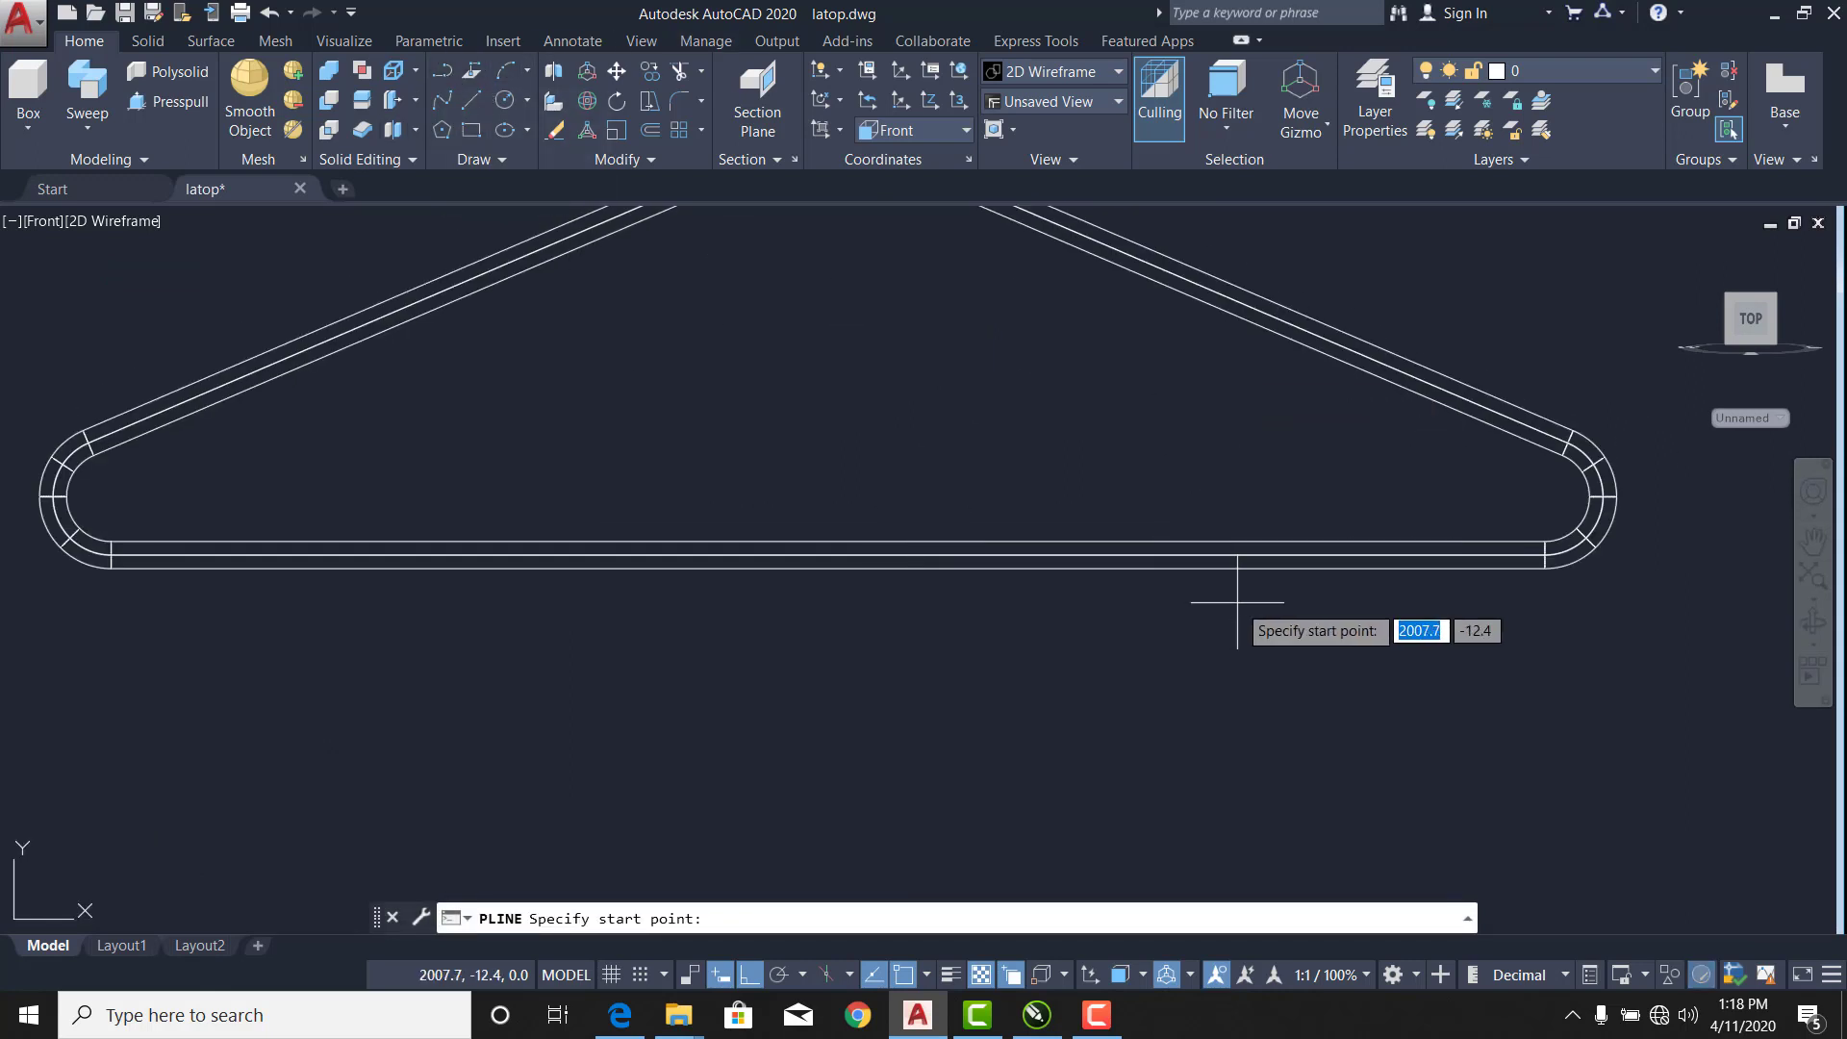
{"action": "left_click", "coordinate": [1428, 556]}
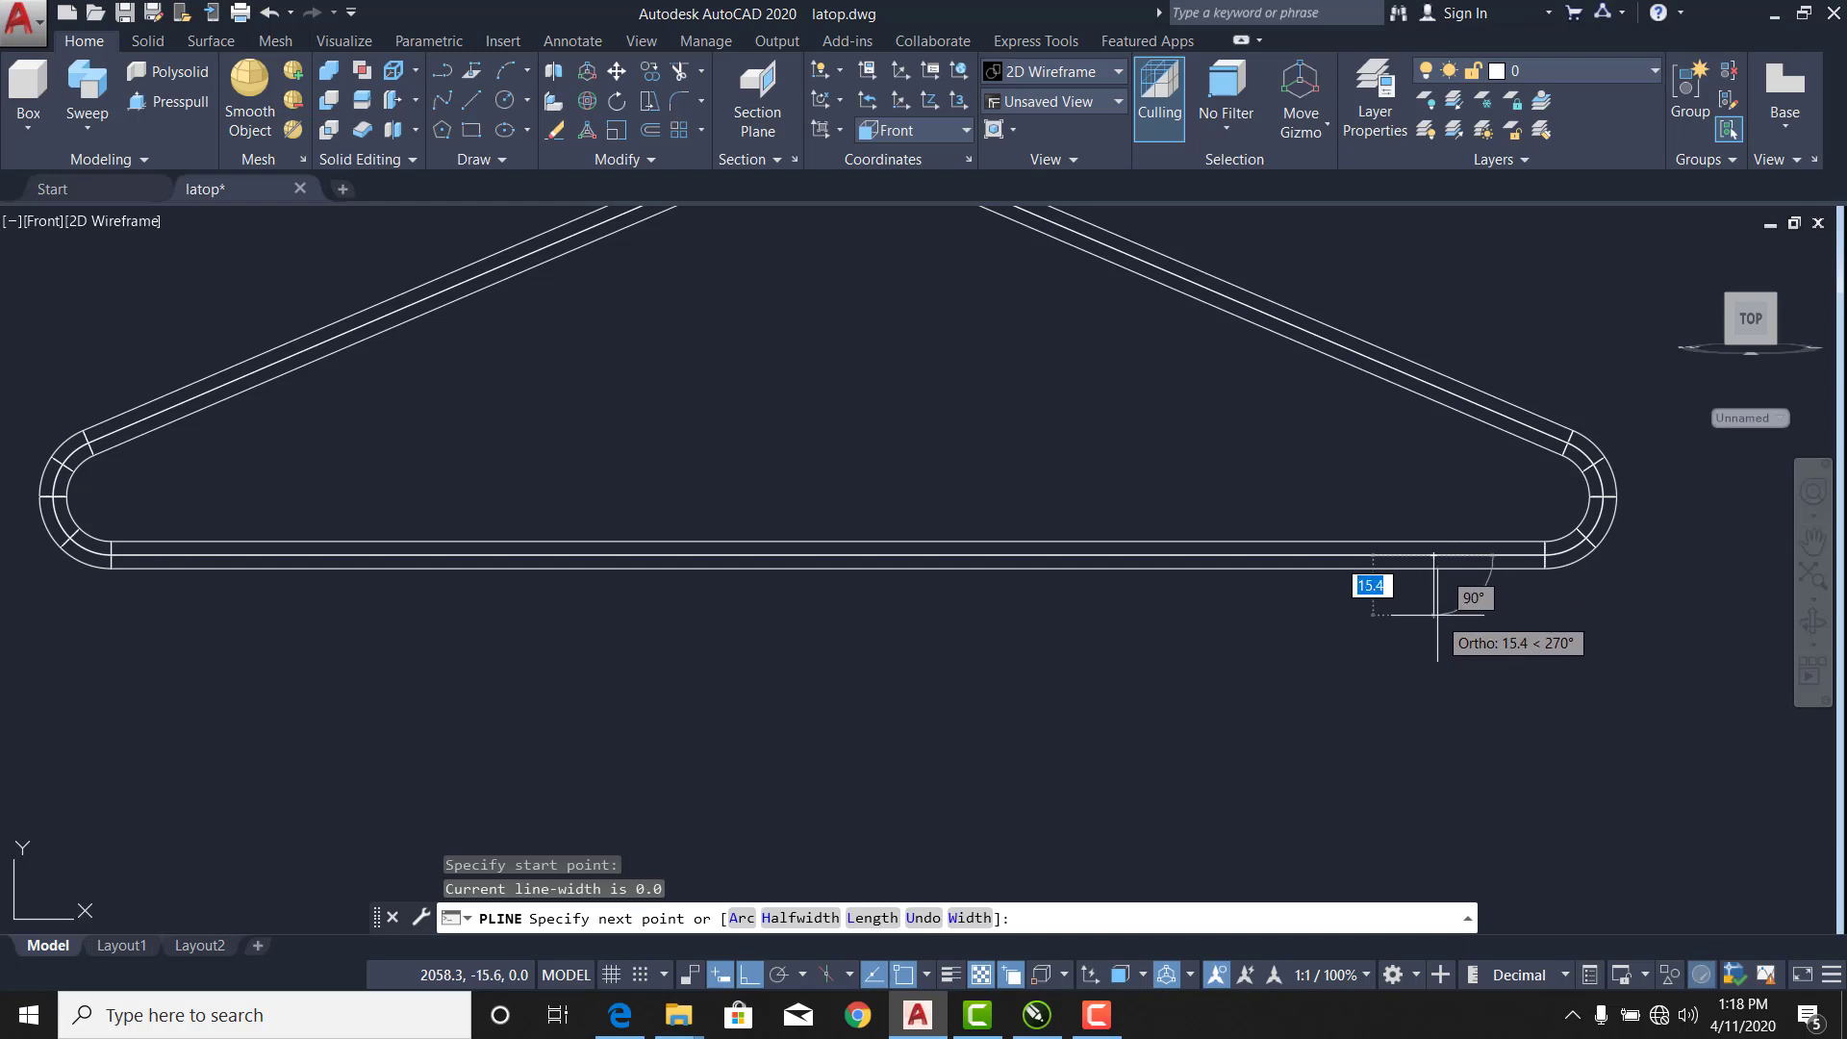
{"action": "type", "text": "15"}
{"action": "key", "text": "Return"}
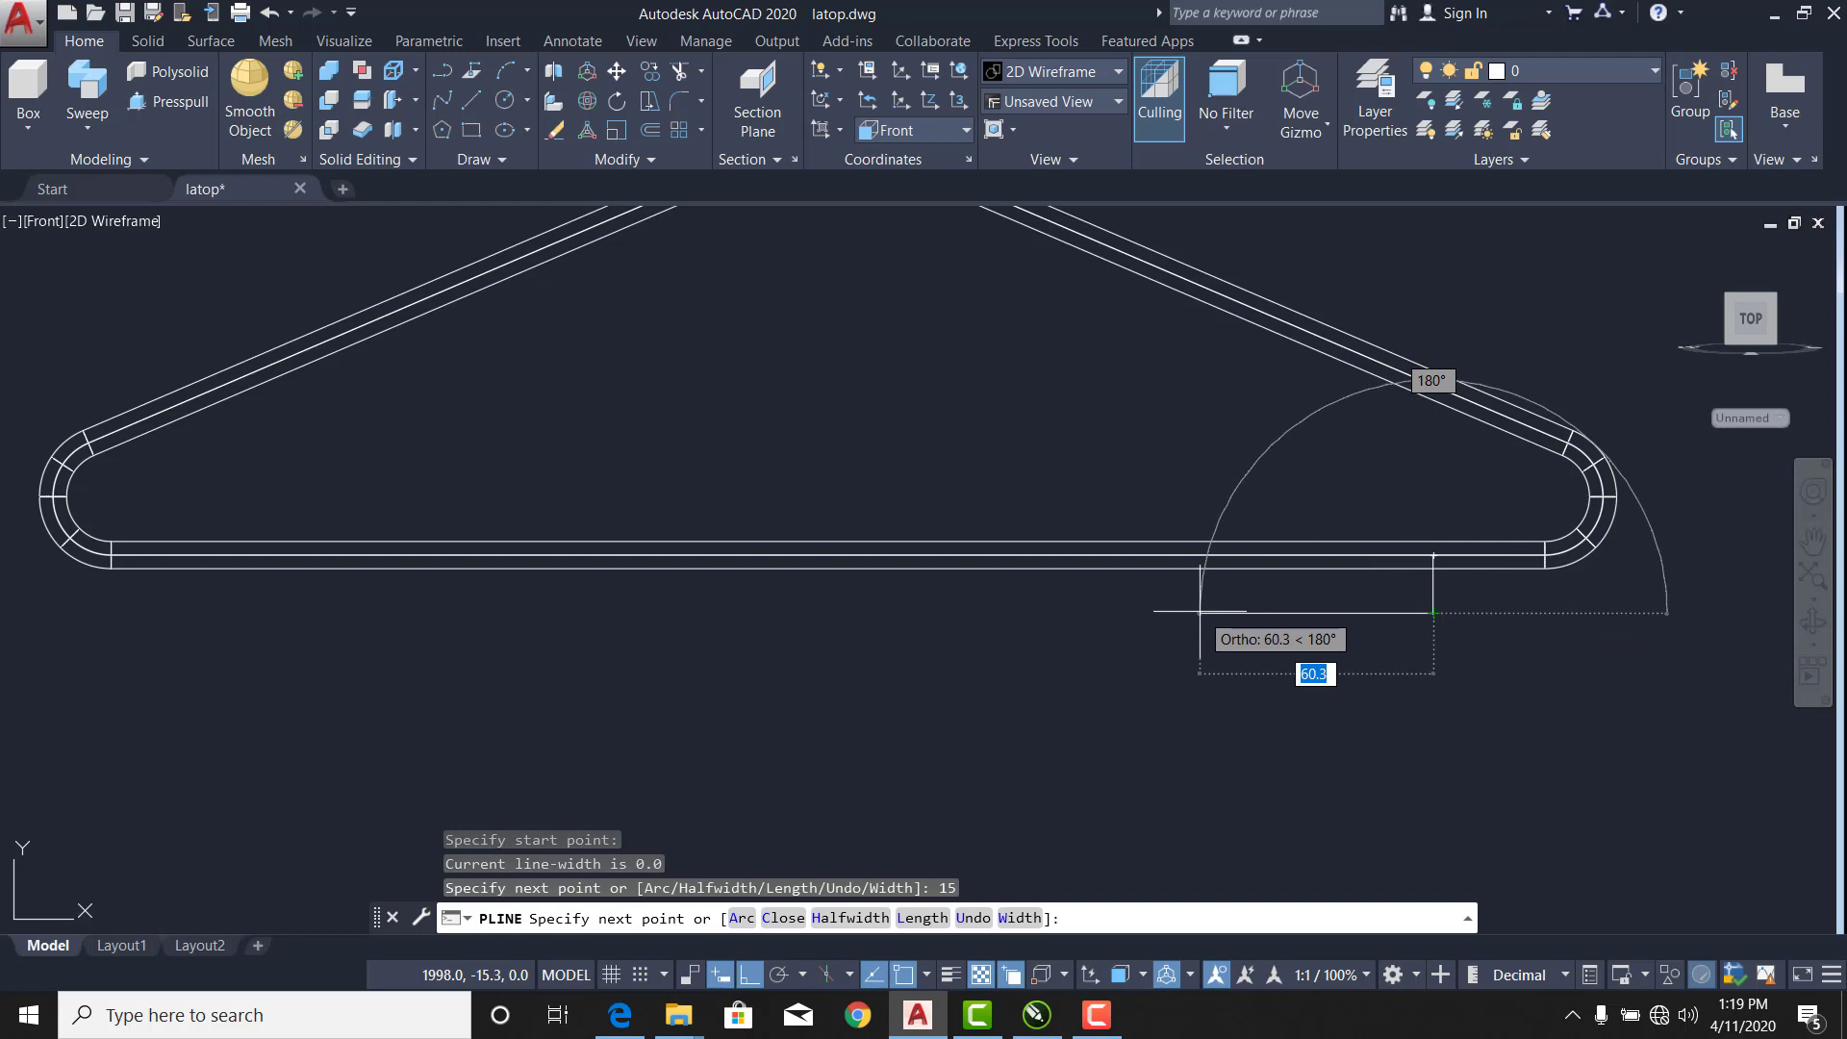
{"action": "key", "text": "ctrl+z"}
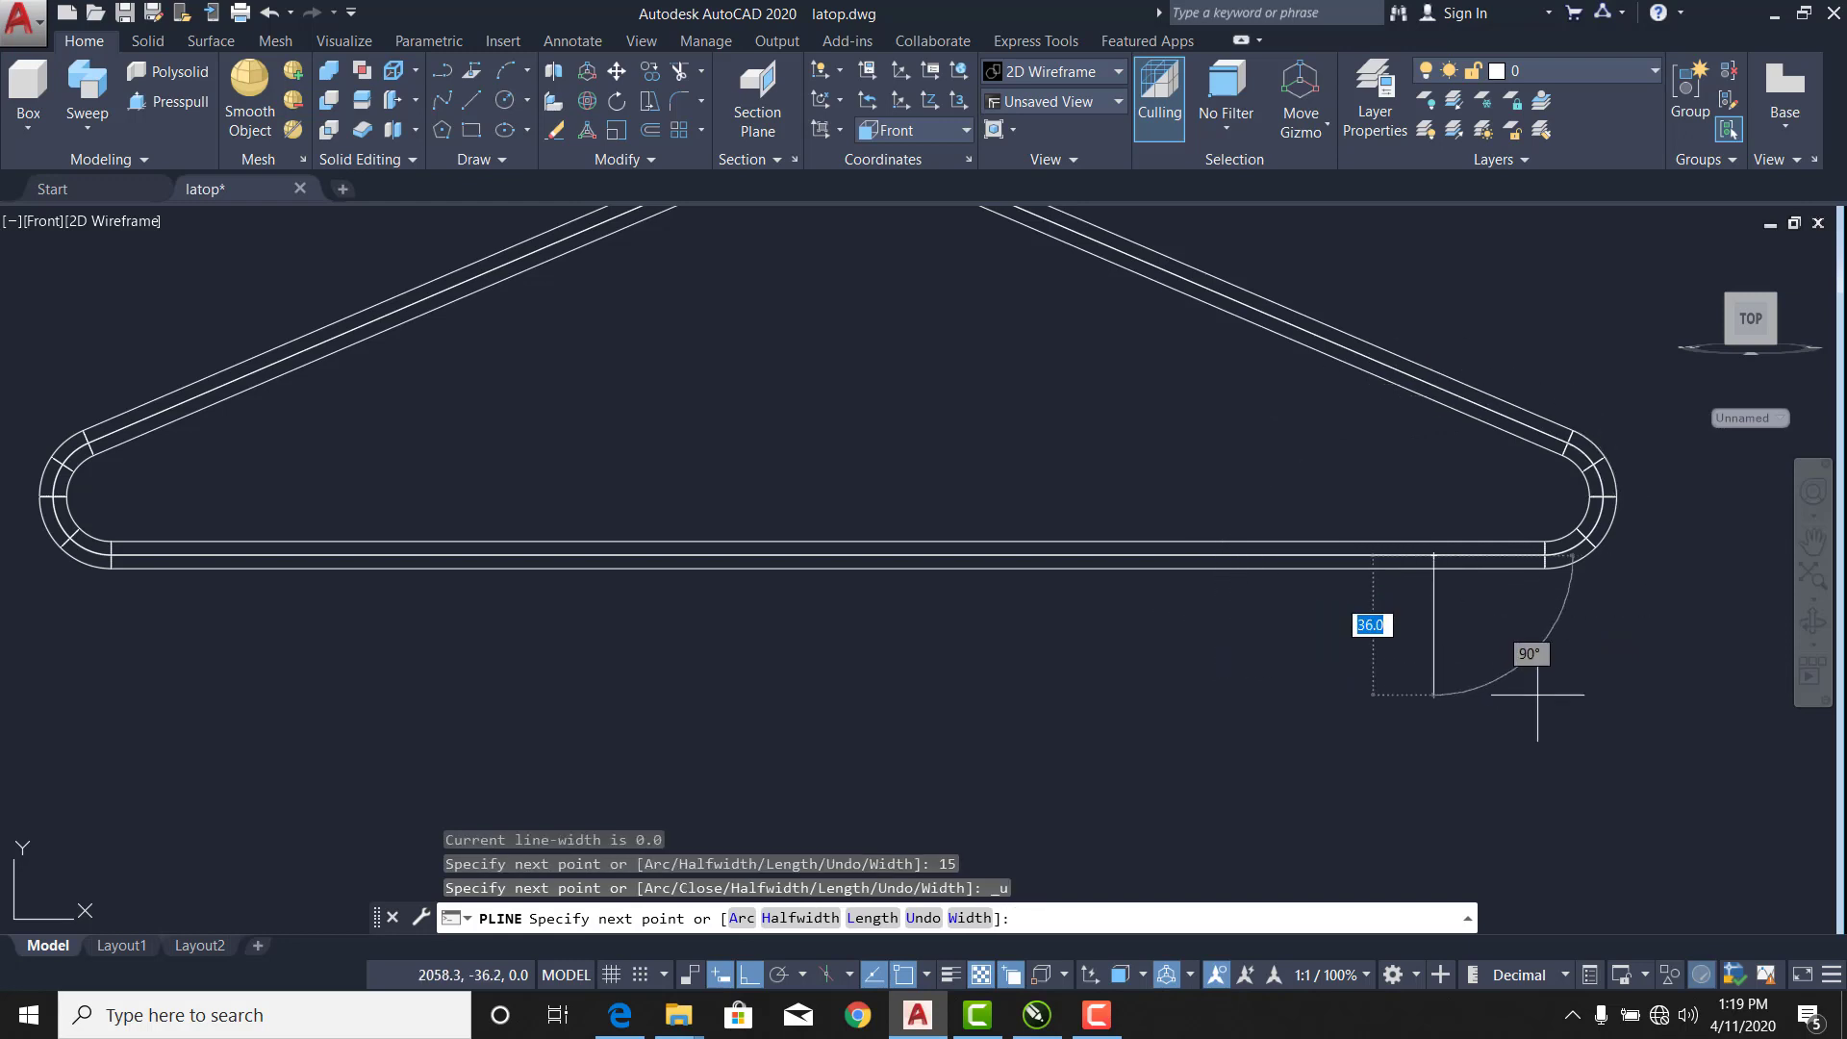
{"action": "type", "text": "17"}
{"action": "key", "text": "Return"}
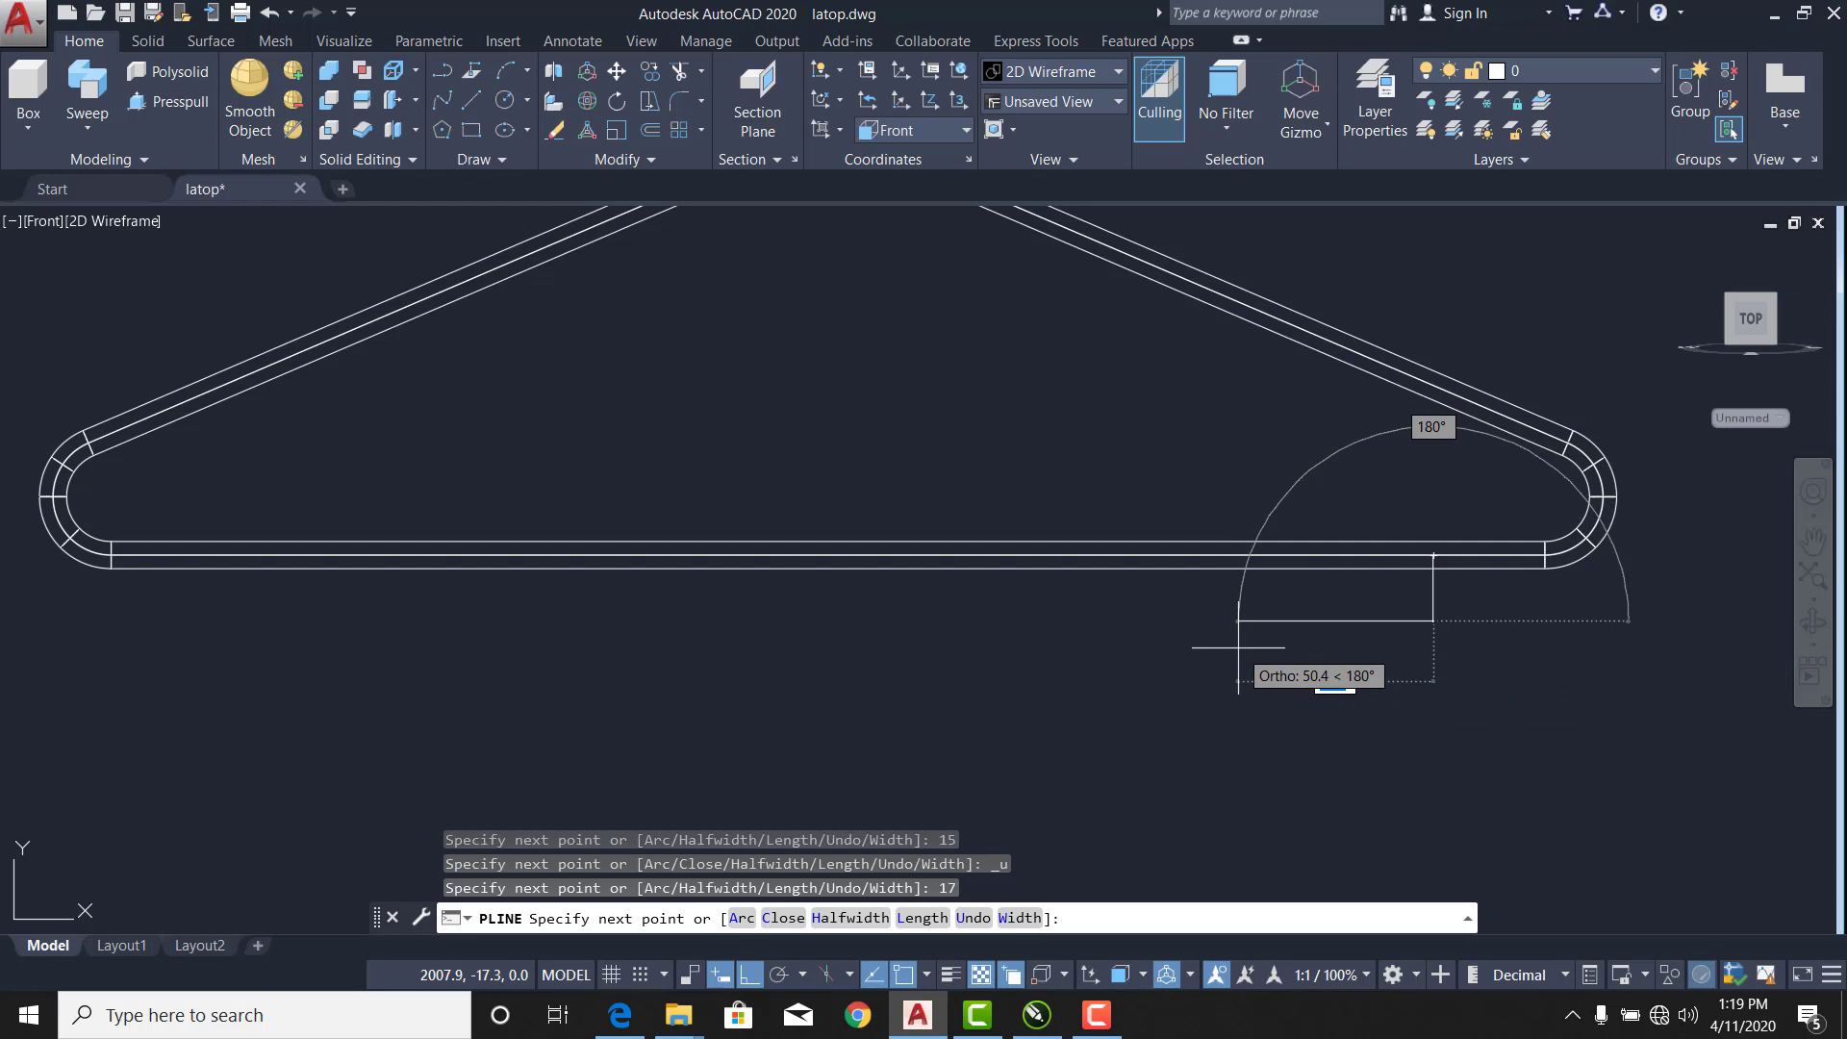
{"action": "type", "text": "60"}
{"action": "key", "text": "Return"}
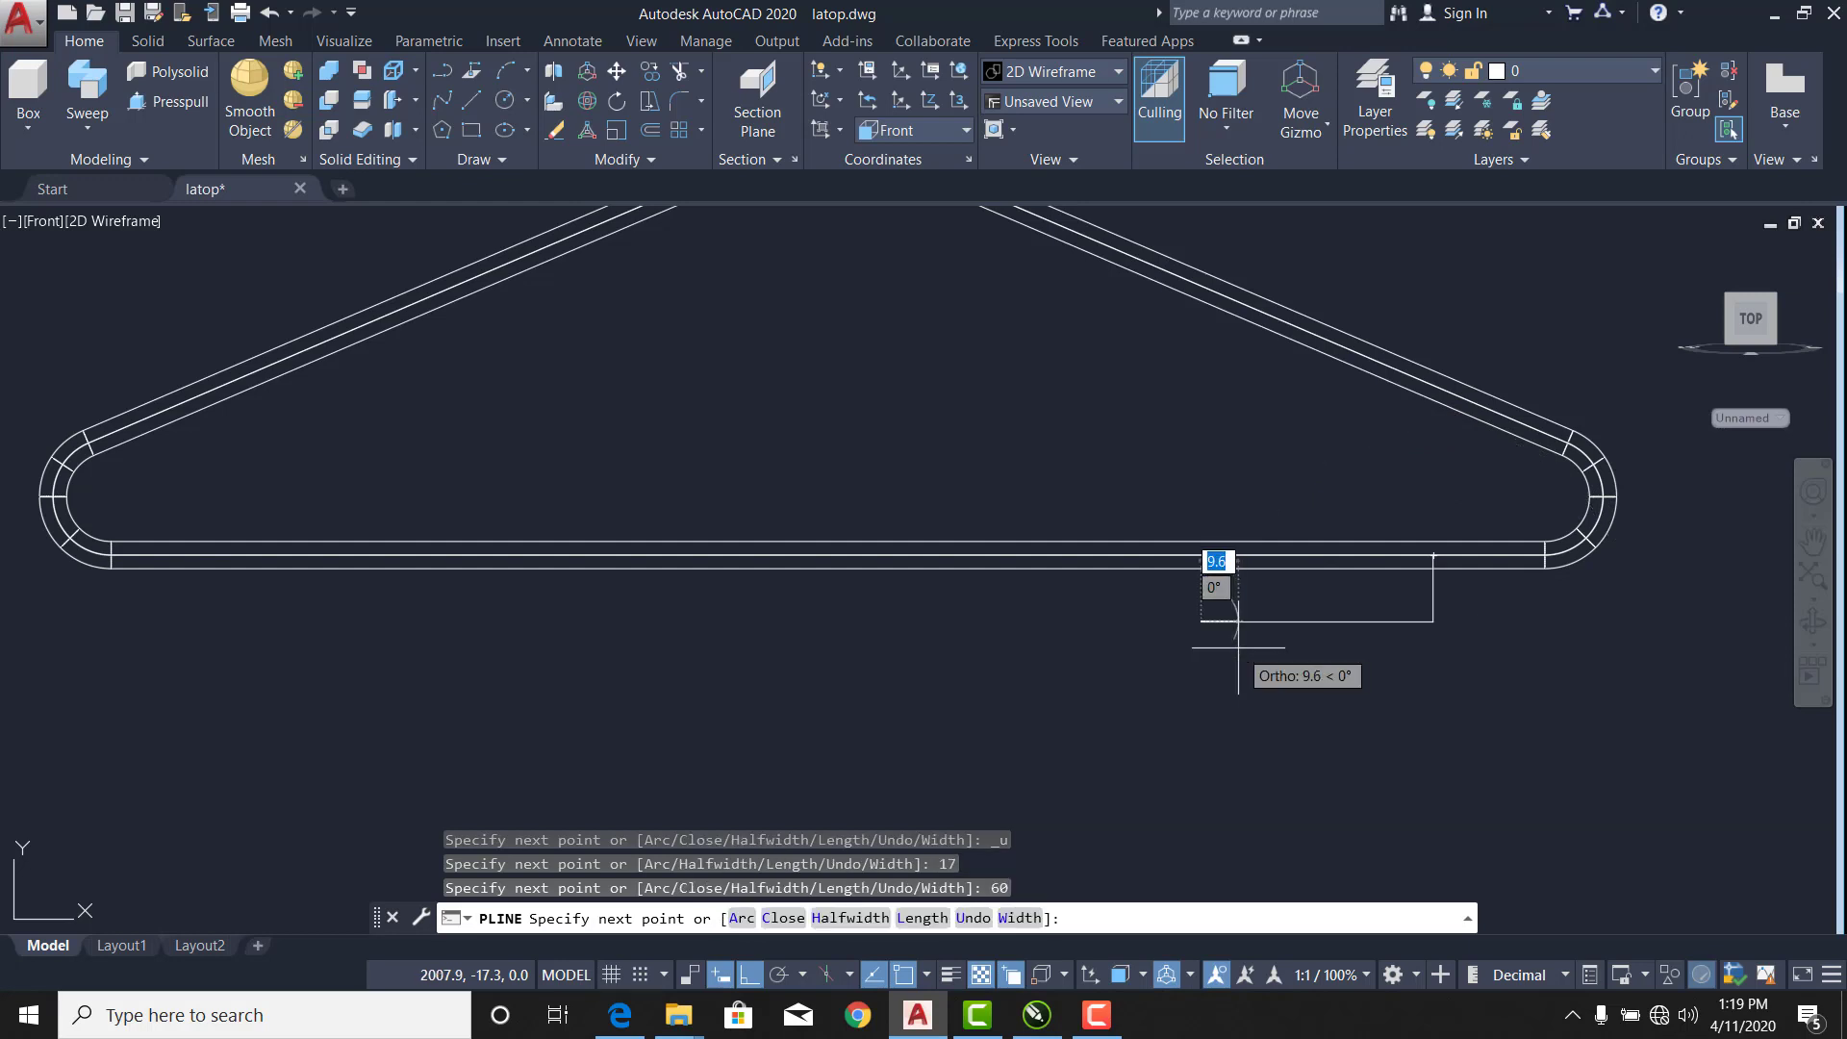
{"action": "key", "text": "Escape"}
Fillet the corner of the L-shaped polyline below the bottom bar with a radius of 15.
{"action": "left_click", "coordinate": [1371, 622]}
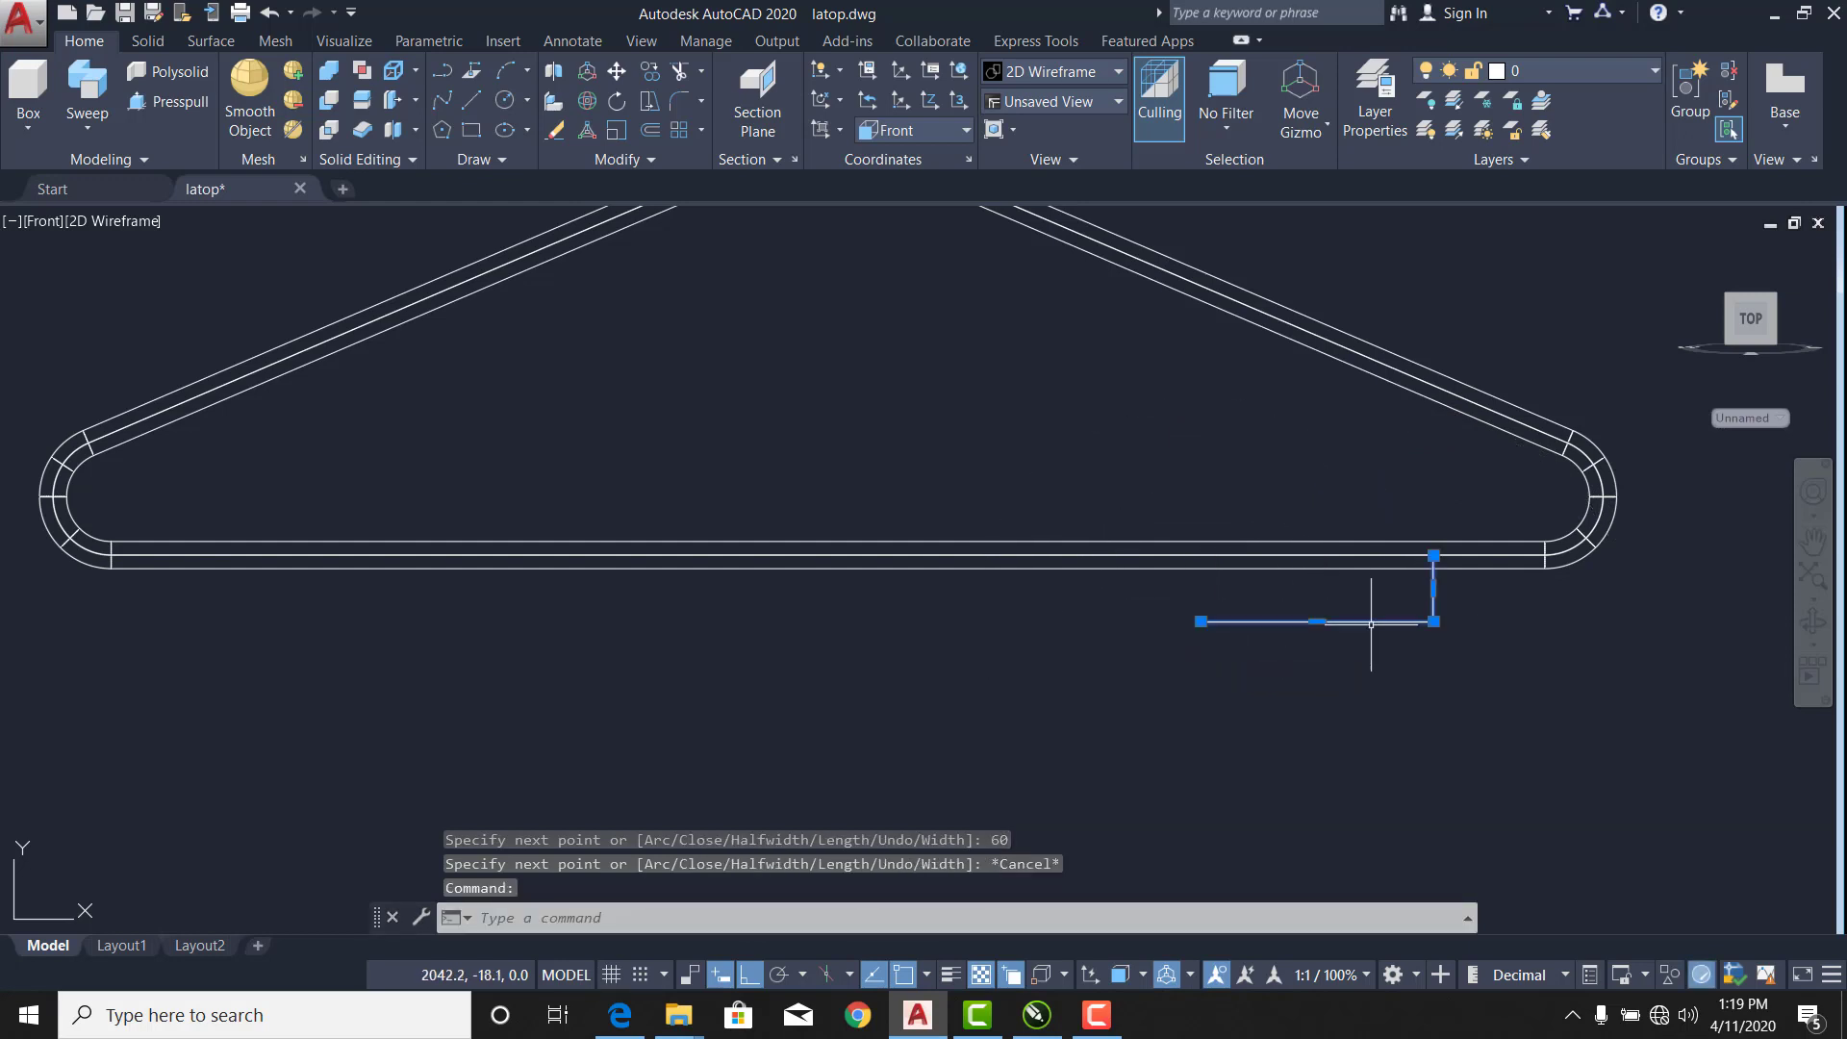
{"action": "scroll", "coordinate": [1447, 625], "scroll_direction": "up", "scroll_amount": 4}
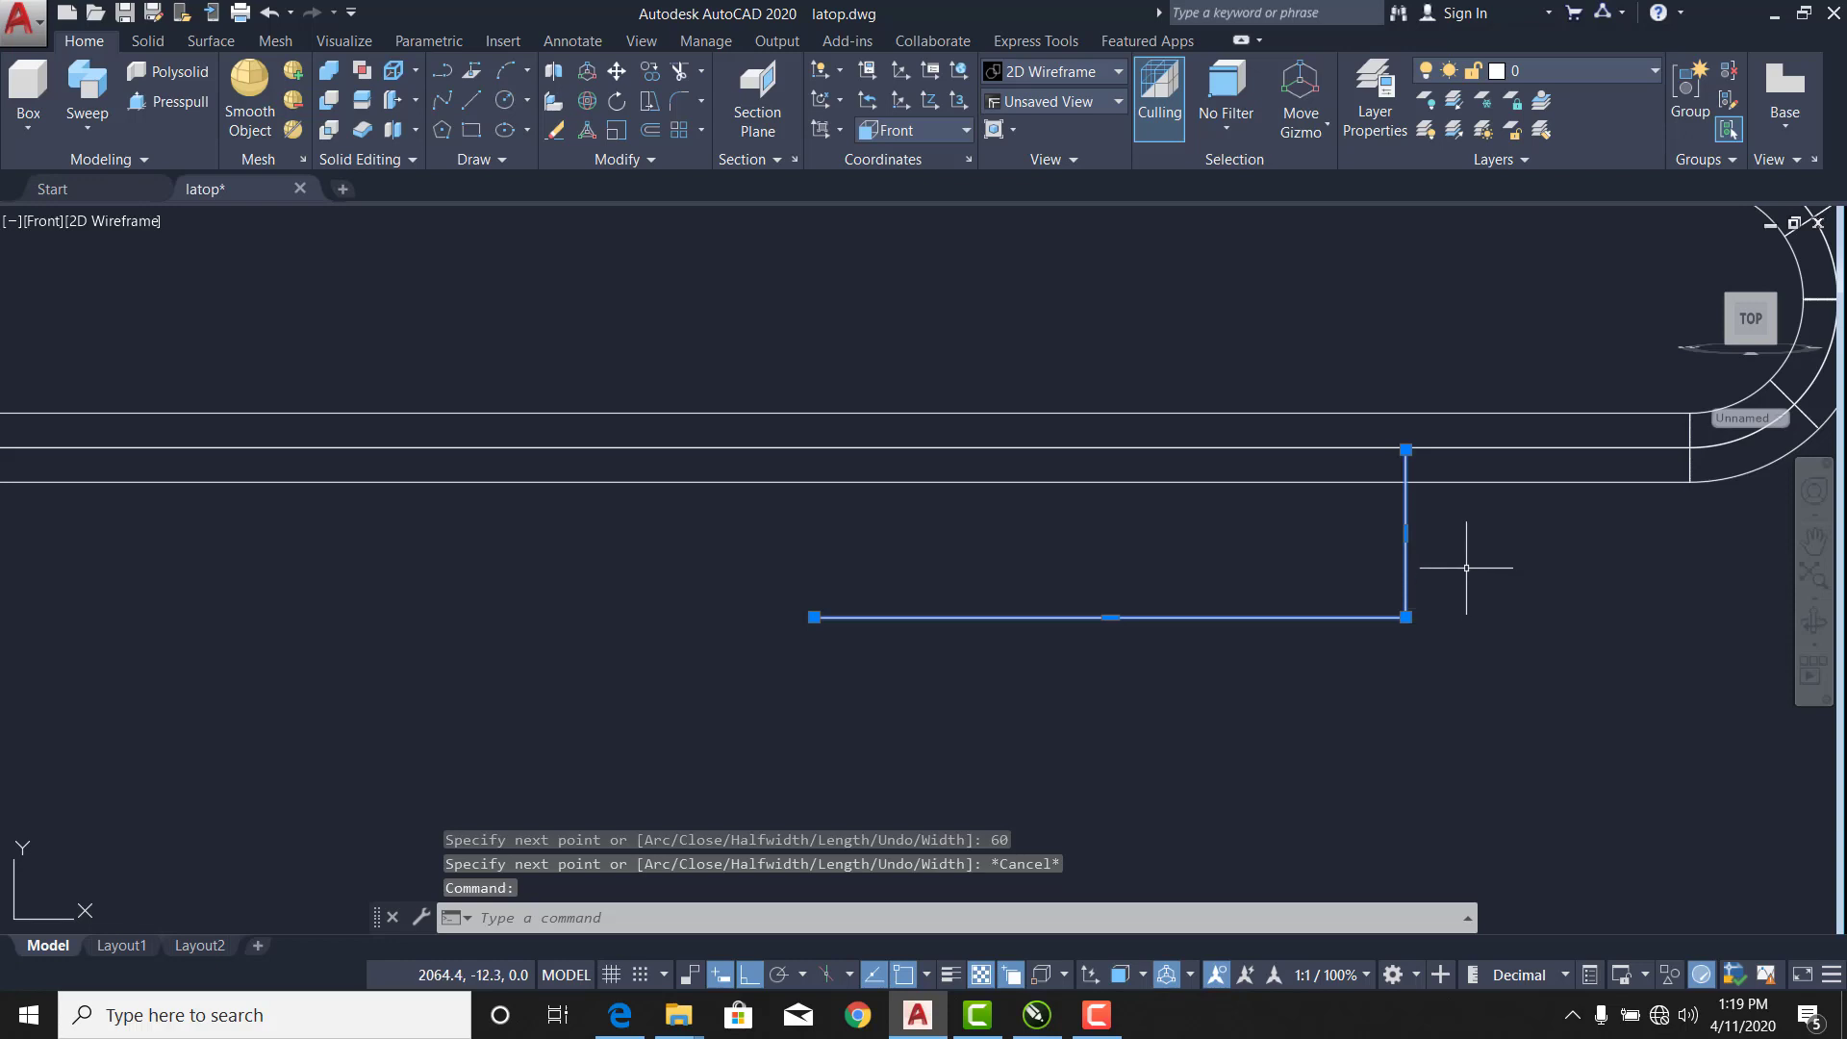
{"action": "key", "text": "Escape"}
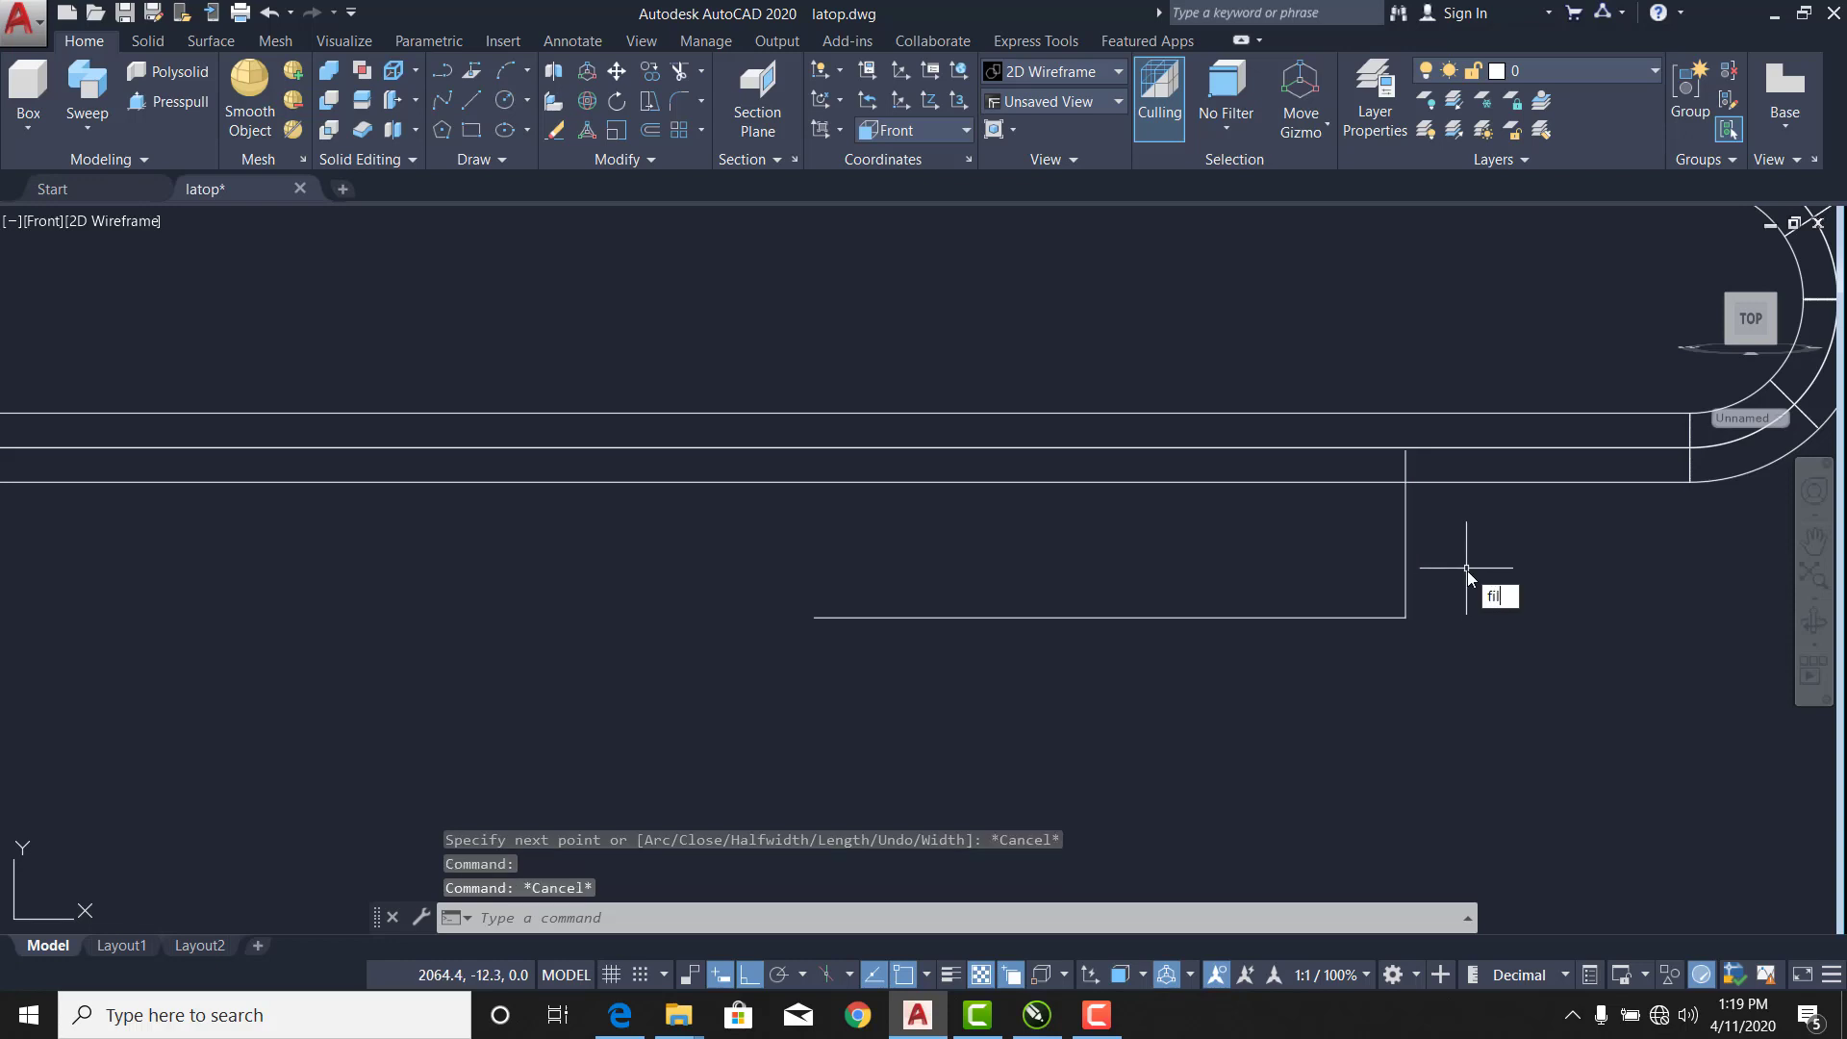
{"action": "type", "text": "fil"}
{"action": "key", "text": "Return"}
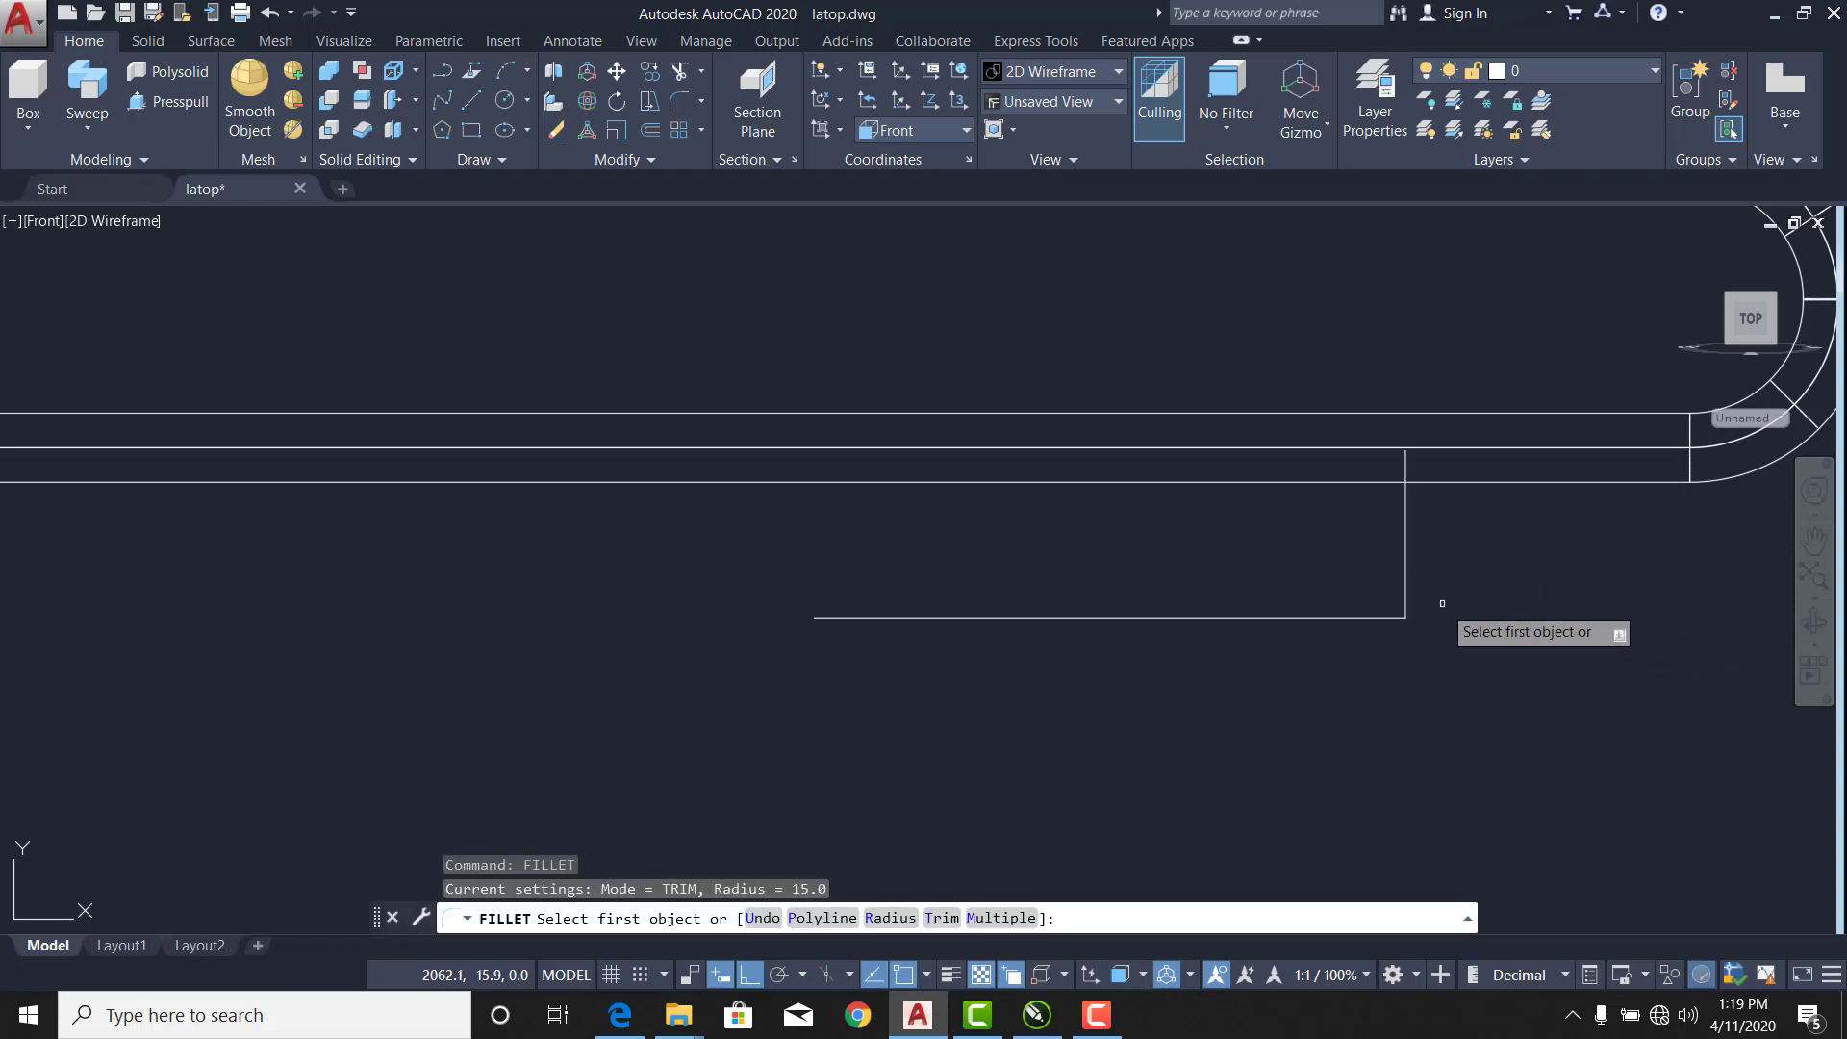
{"action": "left_click", "coordinate": [1406, 531]}
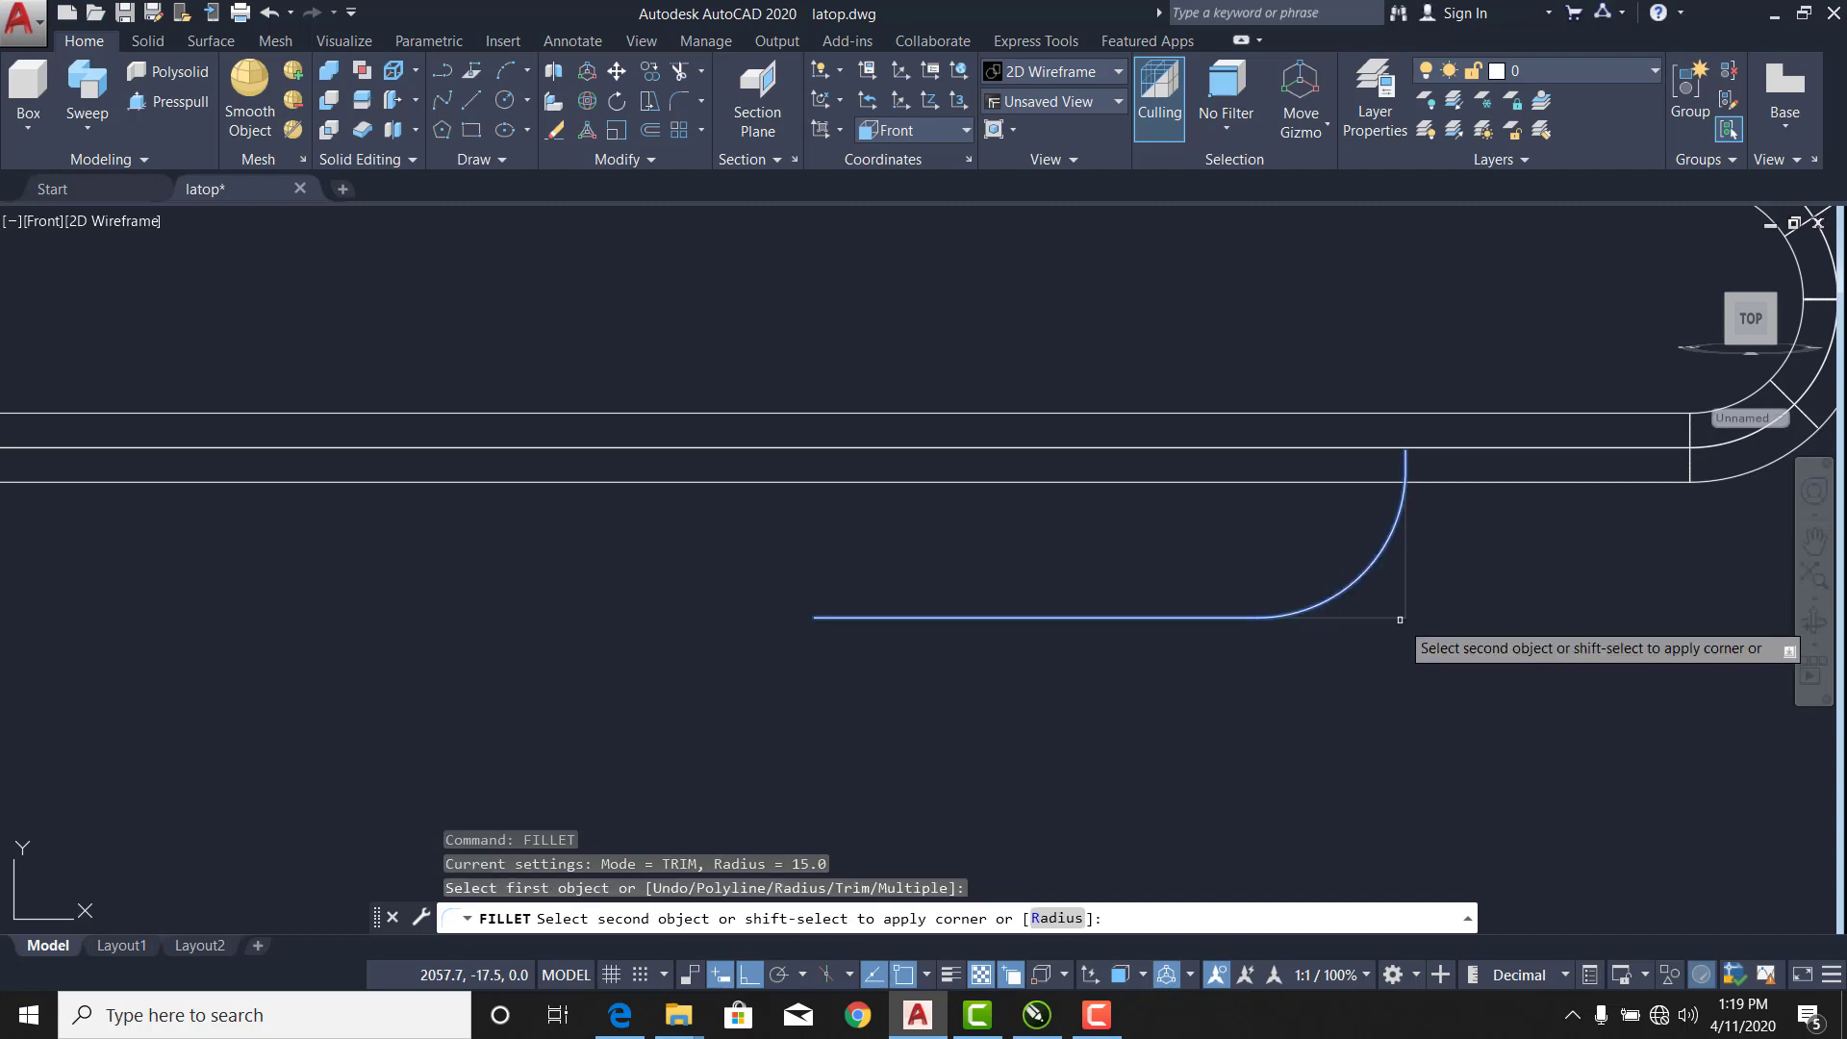
{"action": "left_click", "coordinate": [1361, 616]}
{"action": "scroll", "coordinate": [1286, 590], "scroll_direction": "down", "scroll_amount": 5}
{"action": "scroll", "coordinate": [1398, 545], "scroll_direction": "up", "scroll_amount": 3}
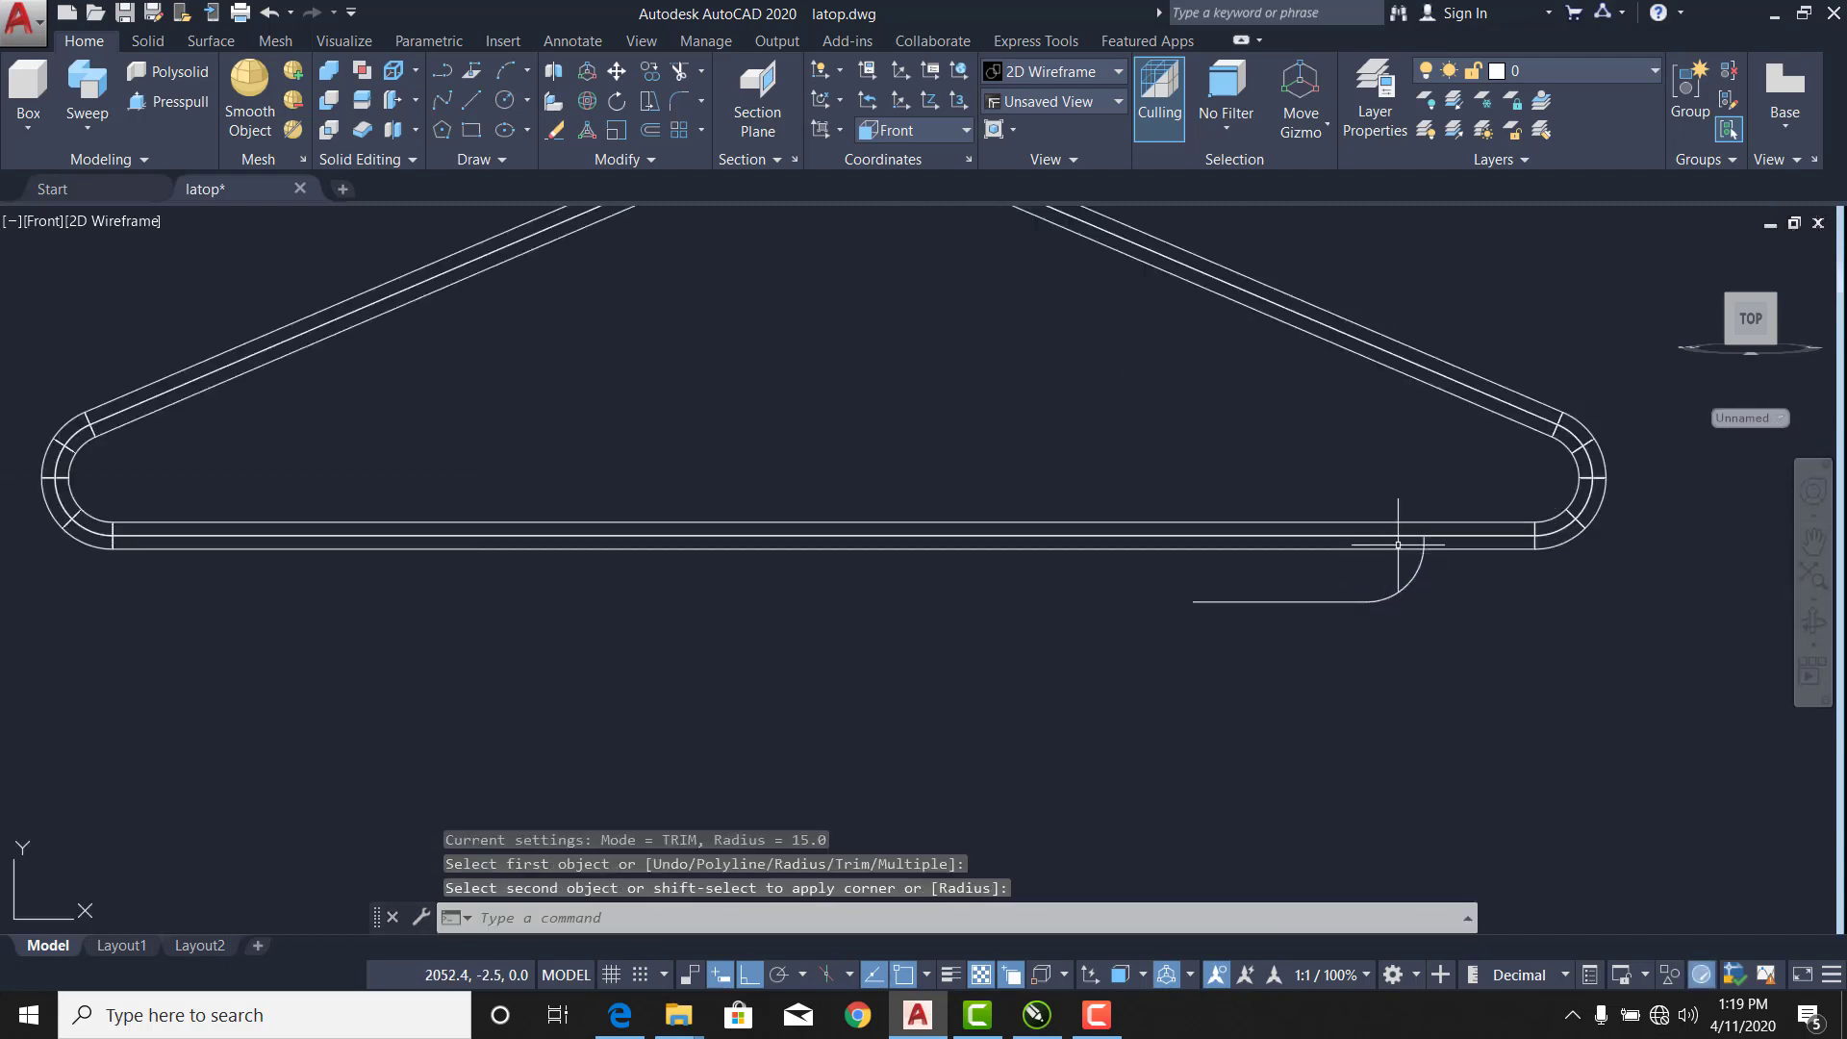
Draw a vertical construction line through the hanger's centre at the base of the hook.
{"action": "scroll", "coordinate": [962, 457], "scroll_direction": "down", "scroll_amount": 4}
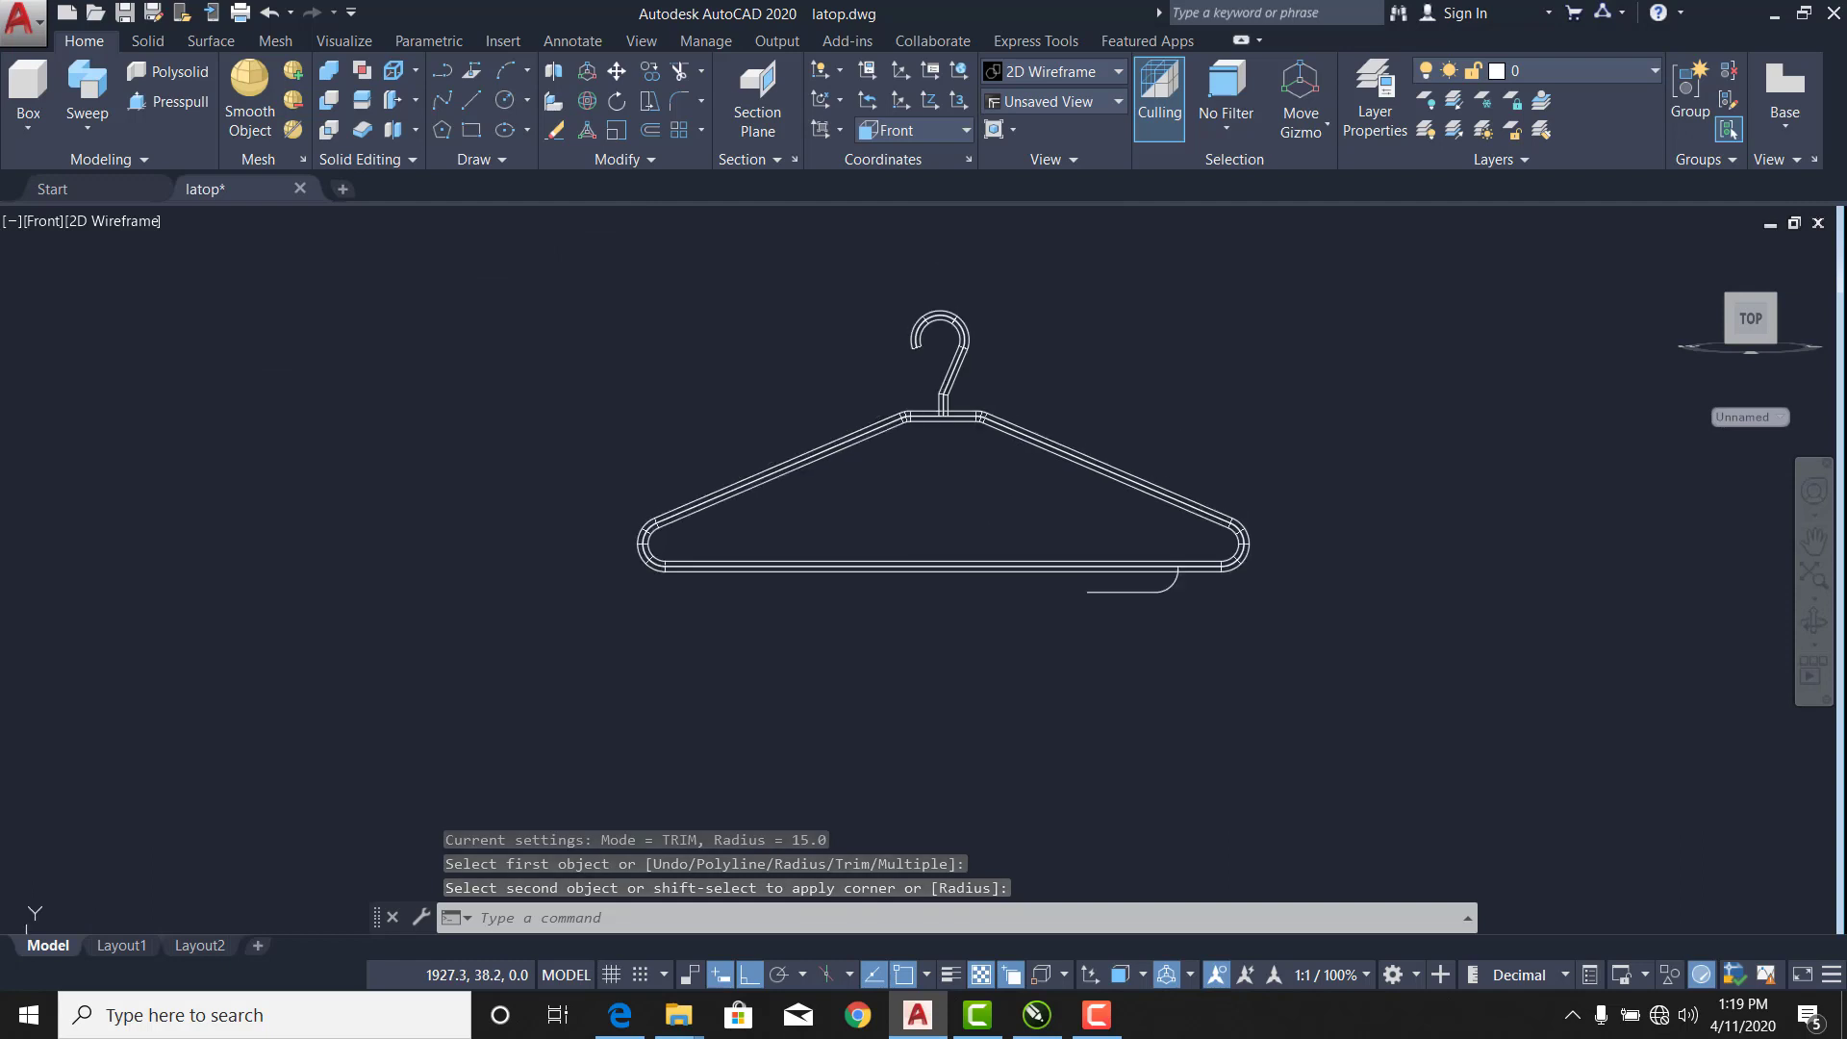
{"action": "scroll", "coordinate": [900, 389], "scroll_direction": "up", "scroll_amount": 2}
{"action": "type", "text": "xl"}
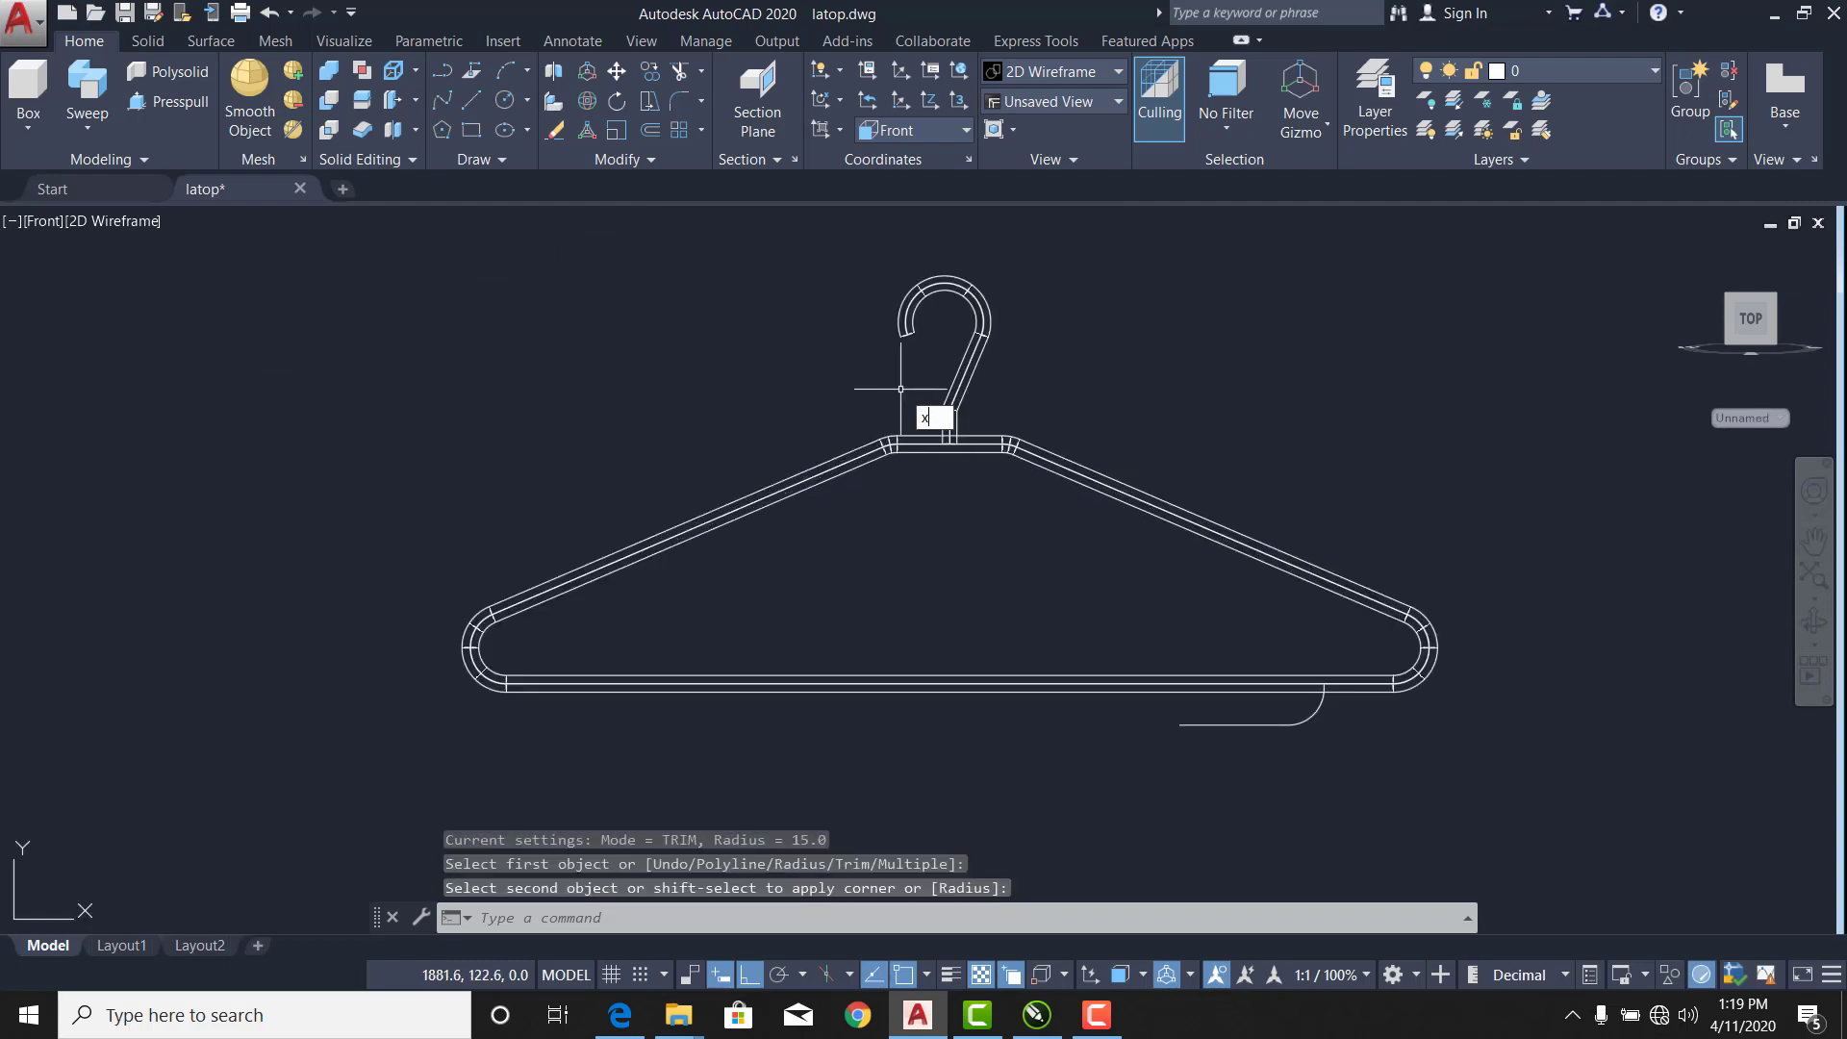
{"action": "key", "text": "Return"}
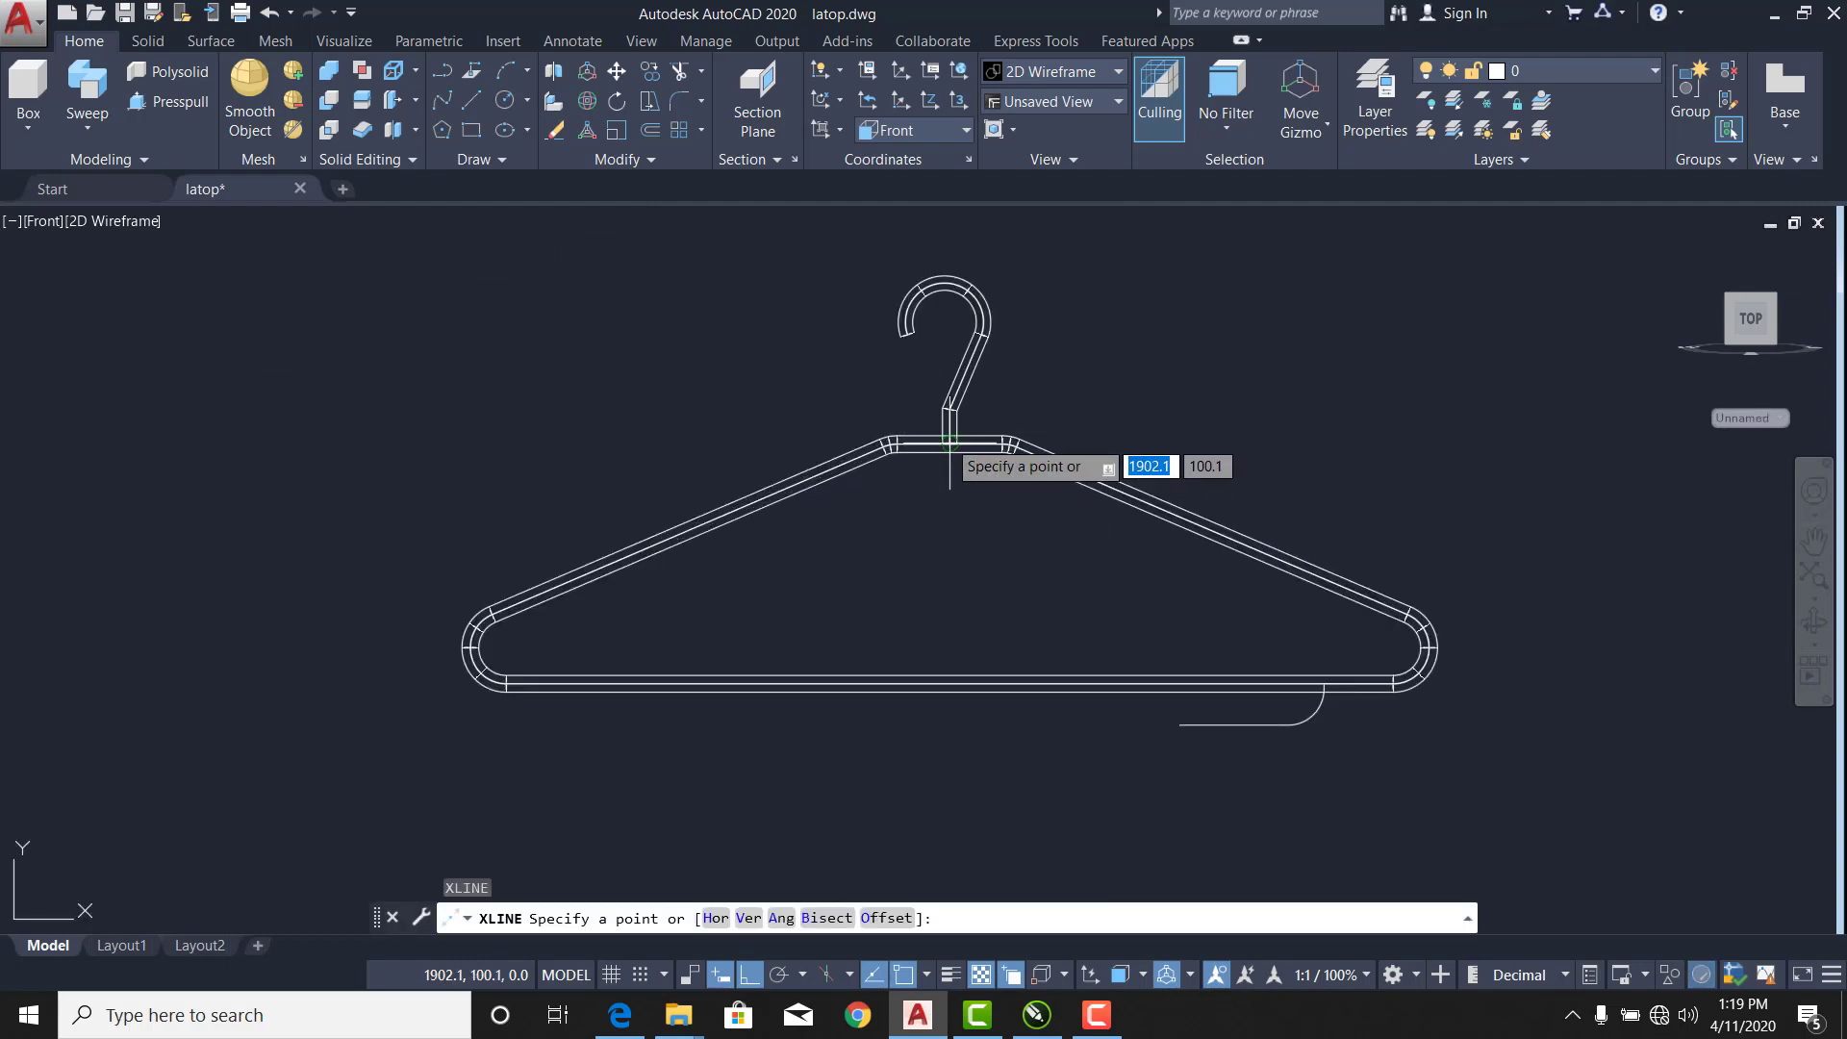
{"action": "left_click", "coordinate": [950, 443]}
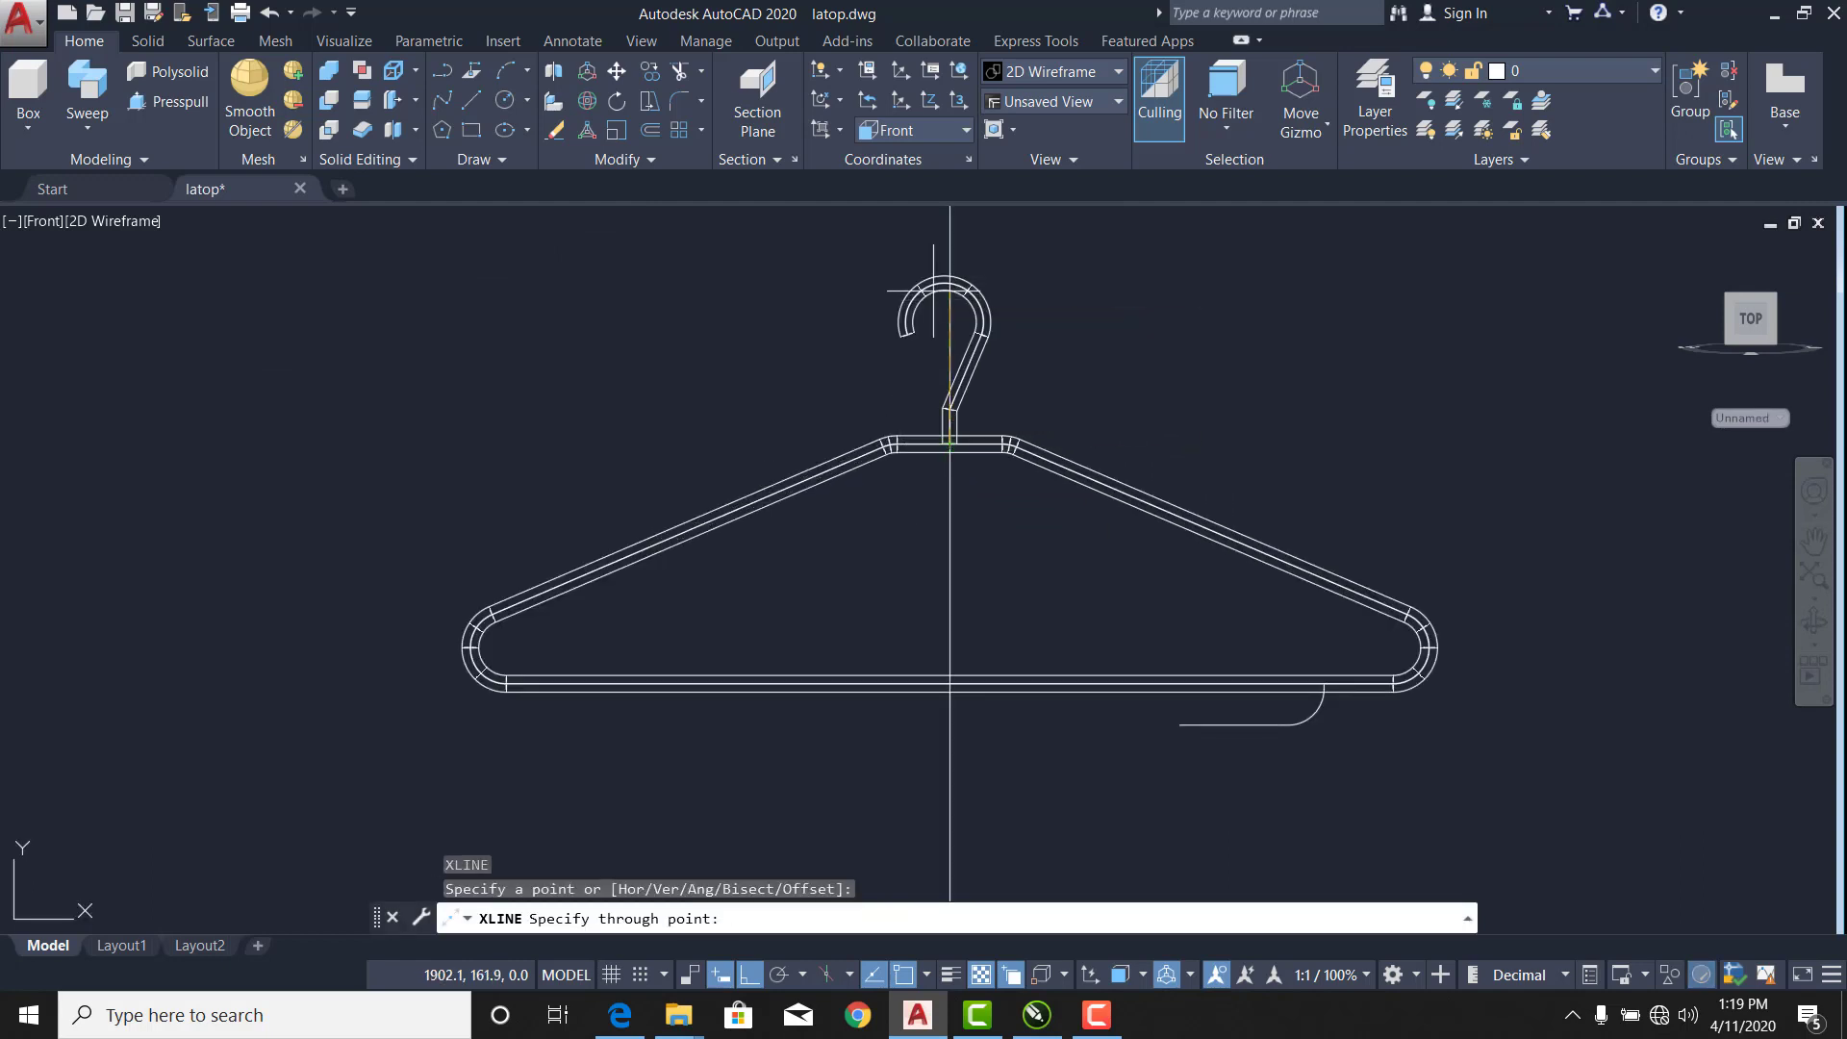
{"action": "left_click", "coordinate": [951, 241]}
{"action": "key", "text": "Return"}
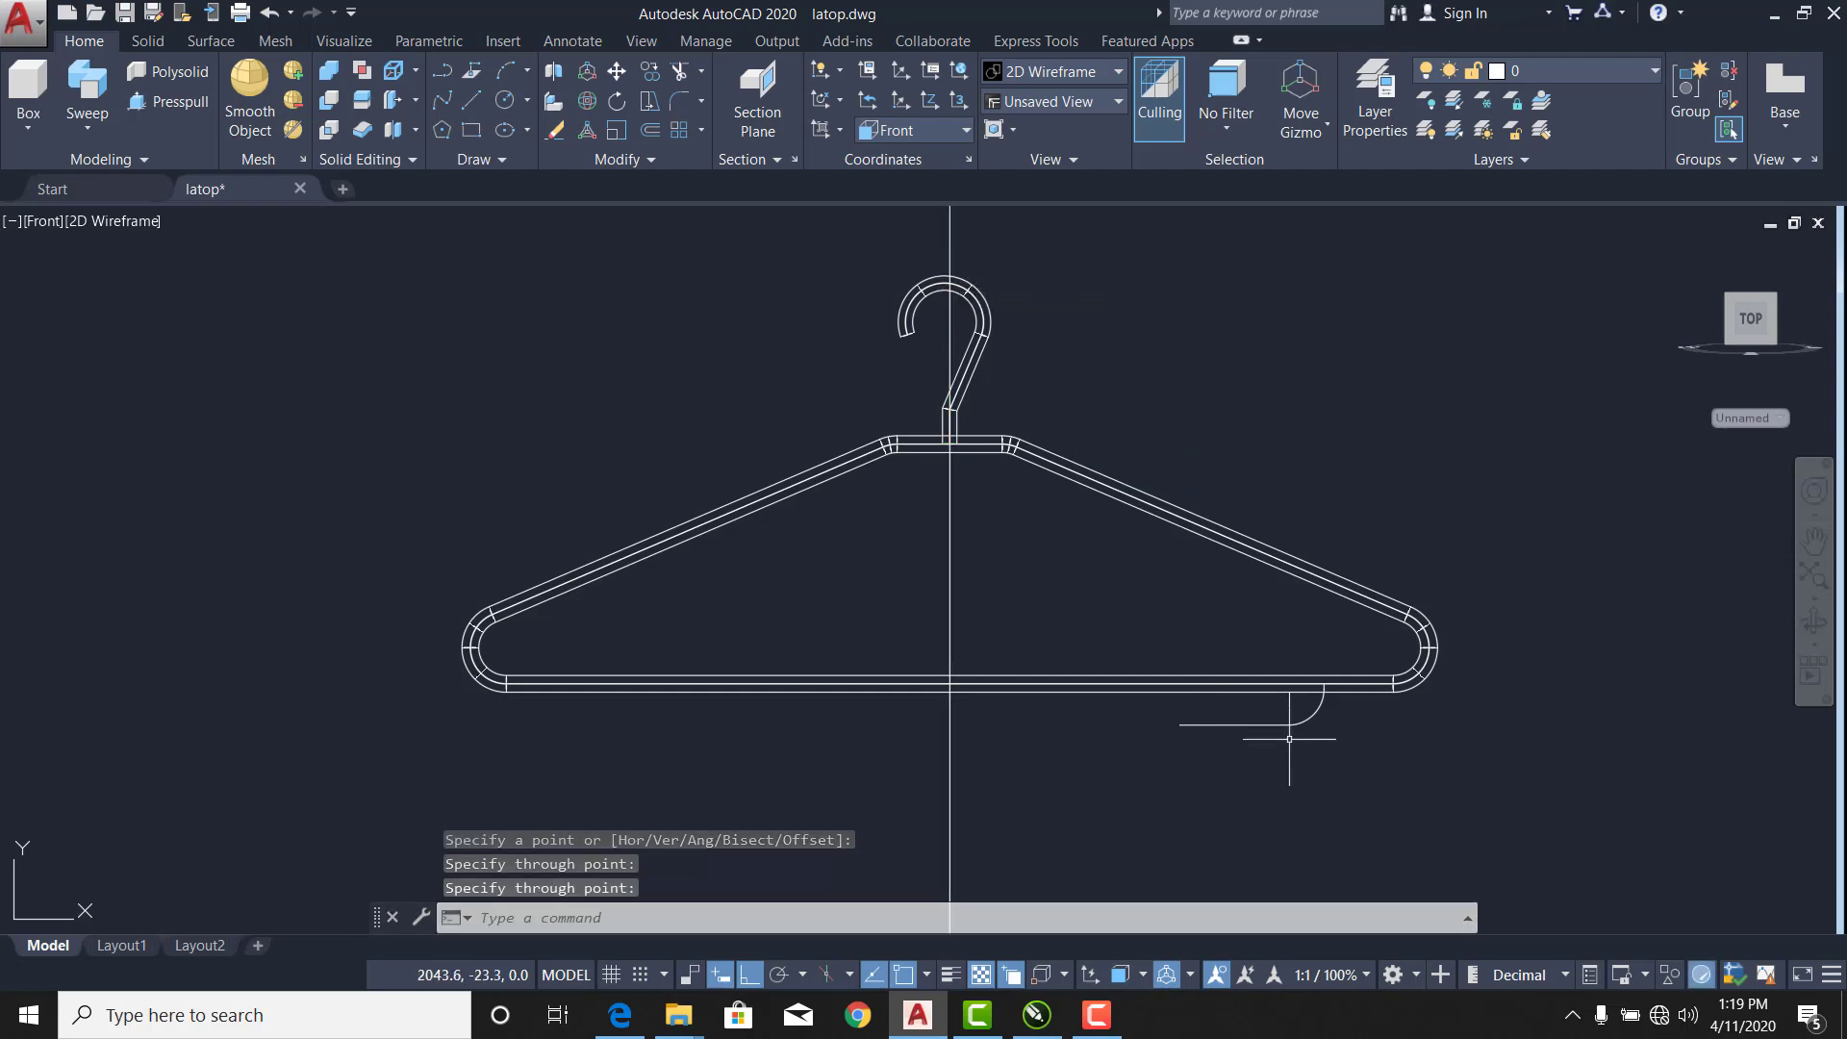
In the Right view, draw a circle of radius 3 centred on the hanger body's midline at the lower end of the sloping arm.
{"action": "left_click", "coordinate": [44, 221]}
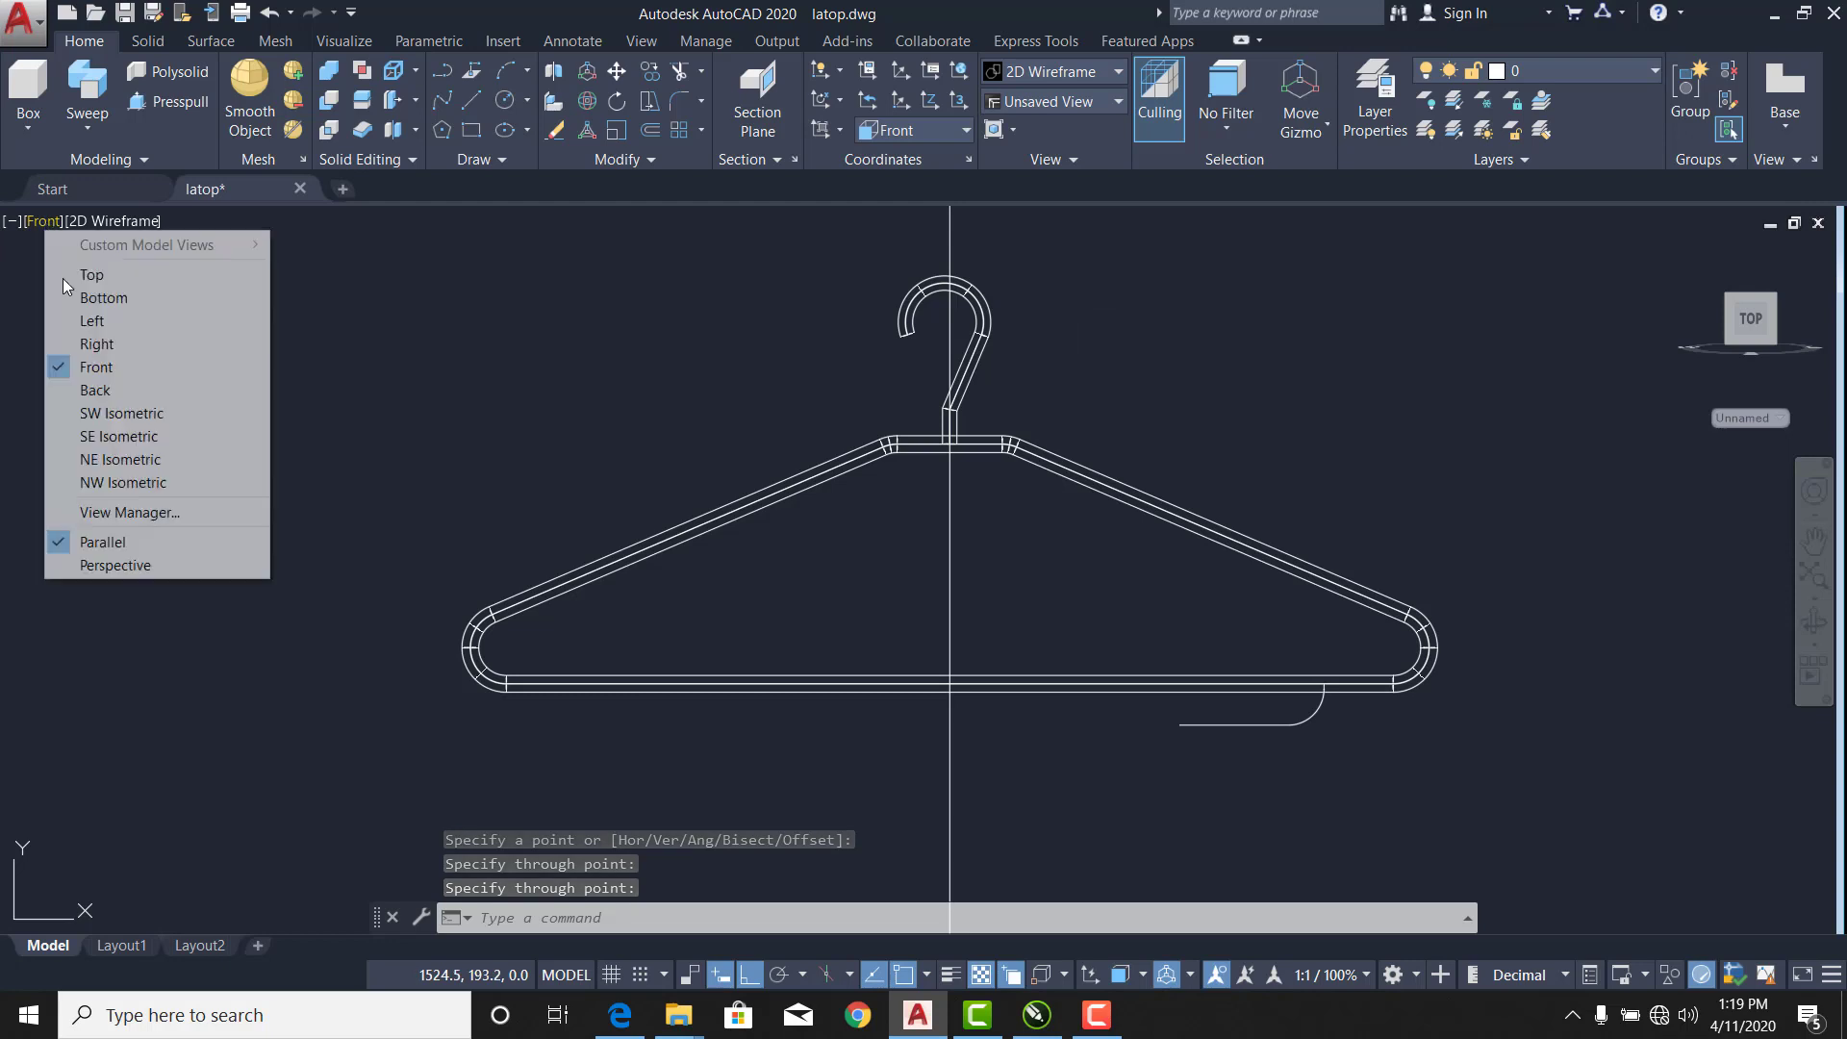
{"action": "left_click", "coordinate": [146, 344]}
{"action": "scroll", "coordinate": [972, 587], "scroll_direction": "down", "scroll_amount": 2}
{"action": "middle_click_drag", "start_coordinate": [969, 577], "coordinate": [798, 573]}
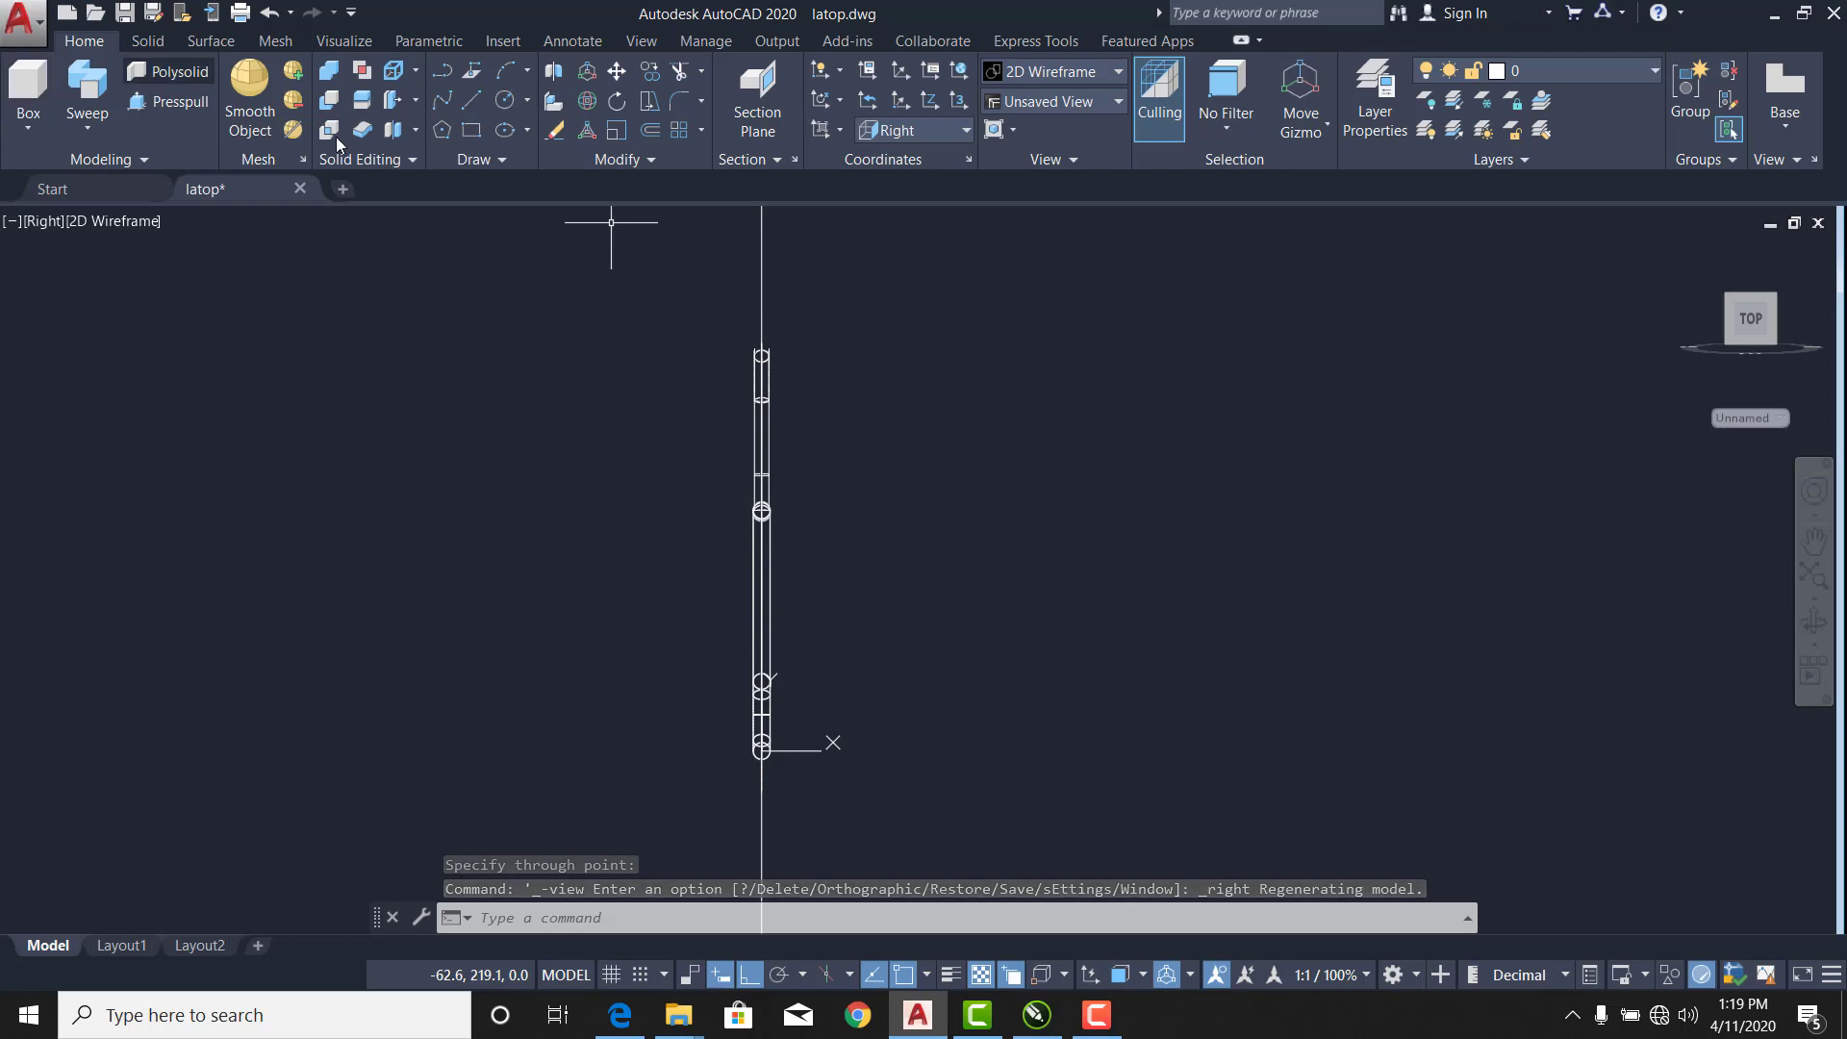
{"action": "left_click", "coordinate": [502, 101]}
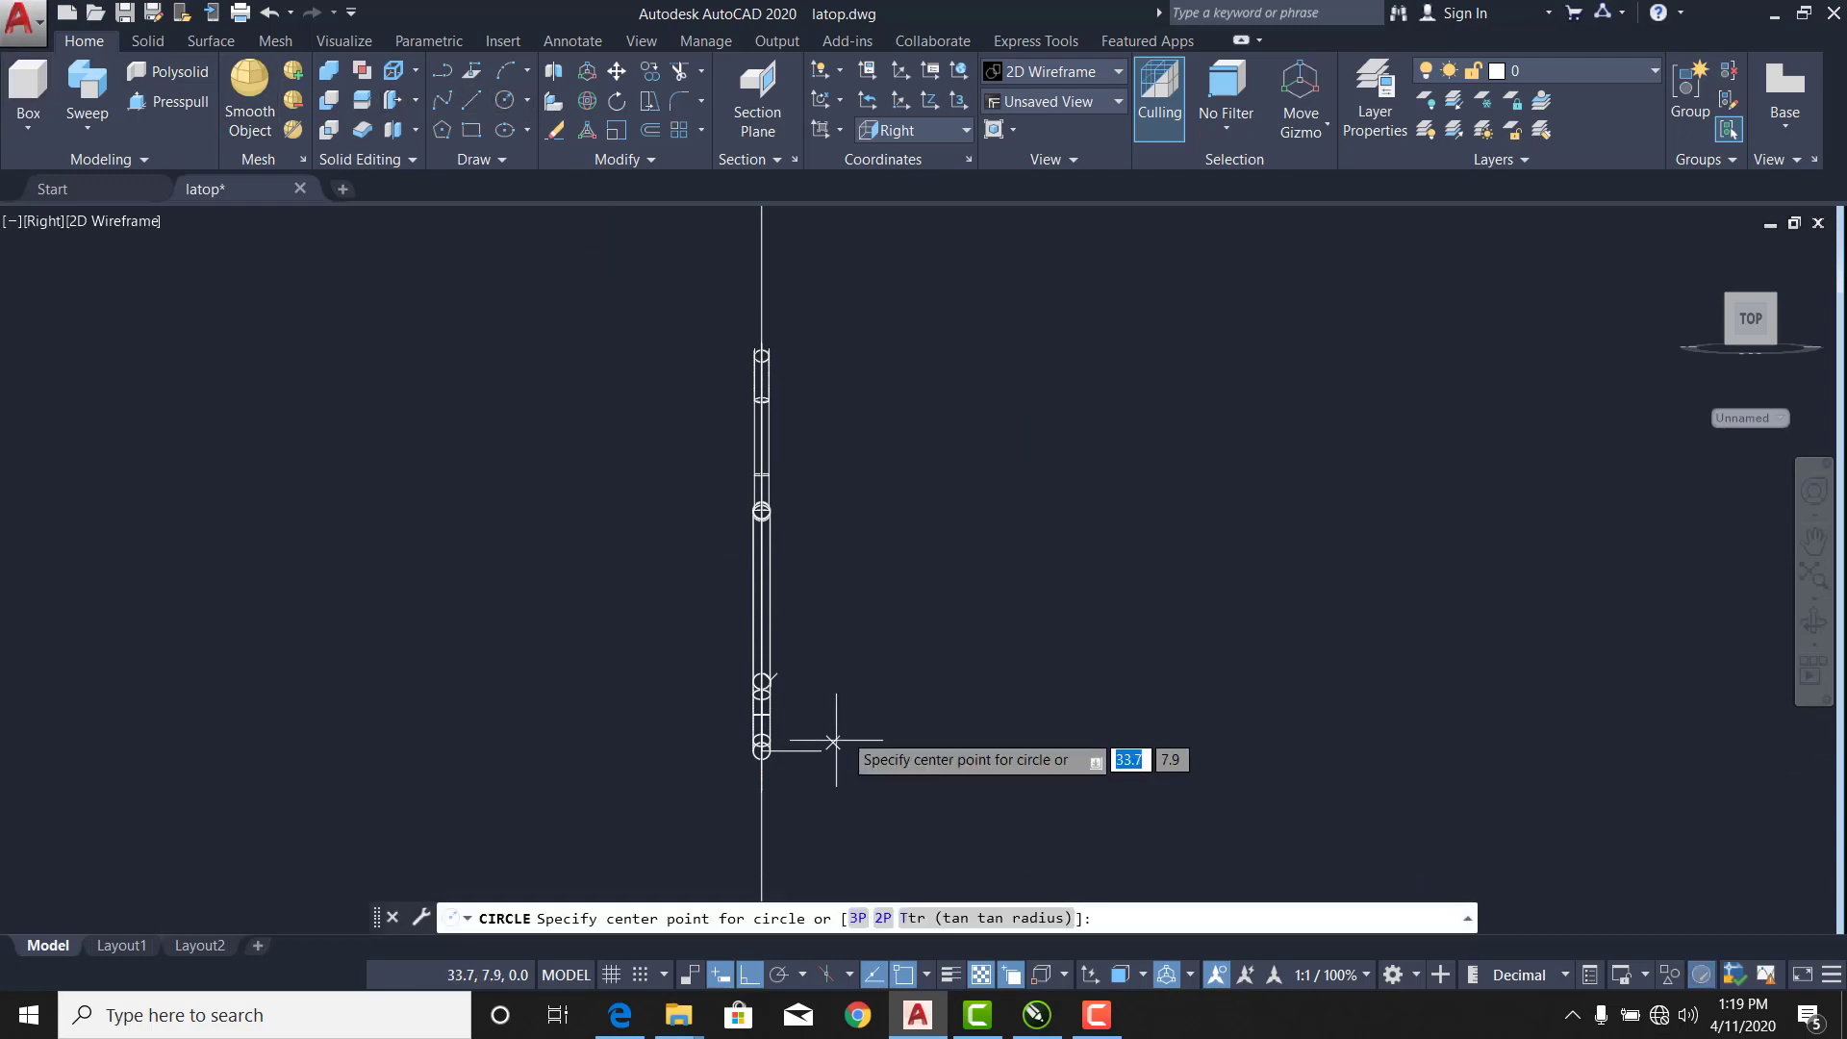
{"action": "left_click", "coordinate": [762, 681]}
{"action": "type", "text": "3"}
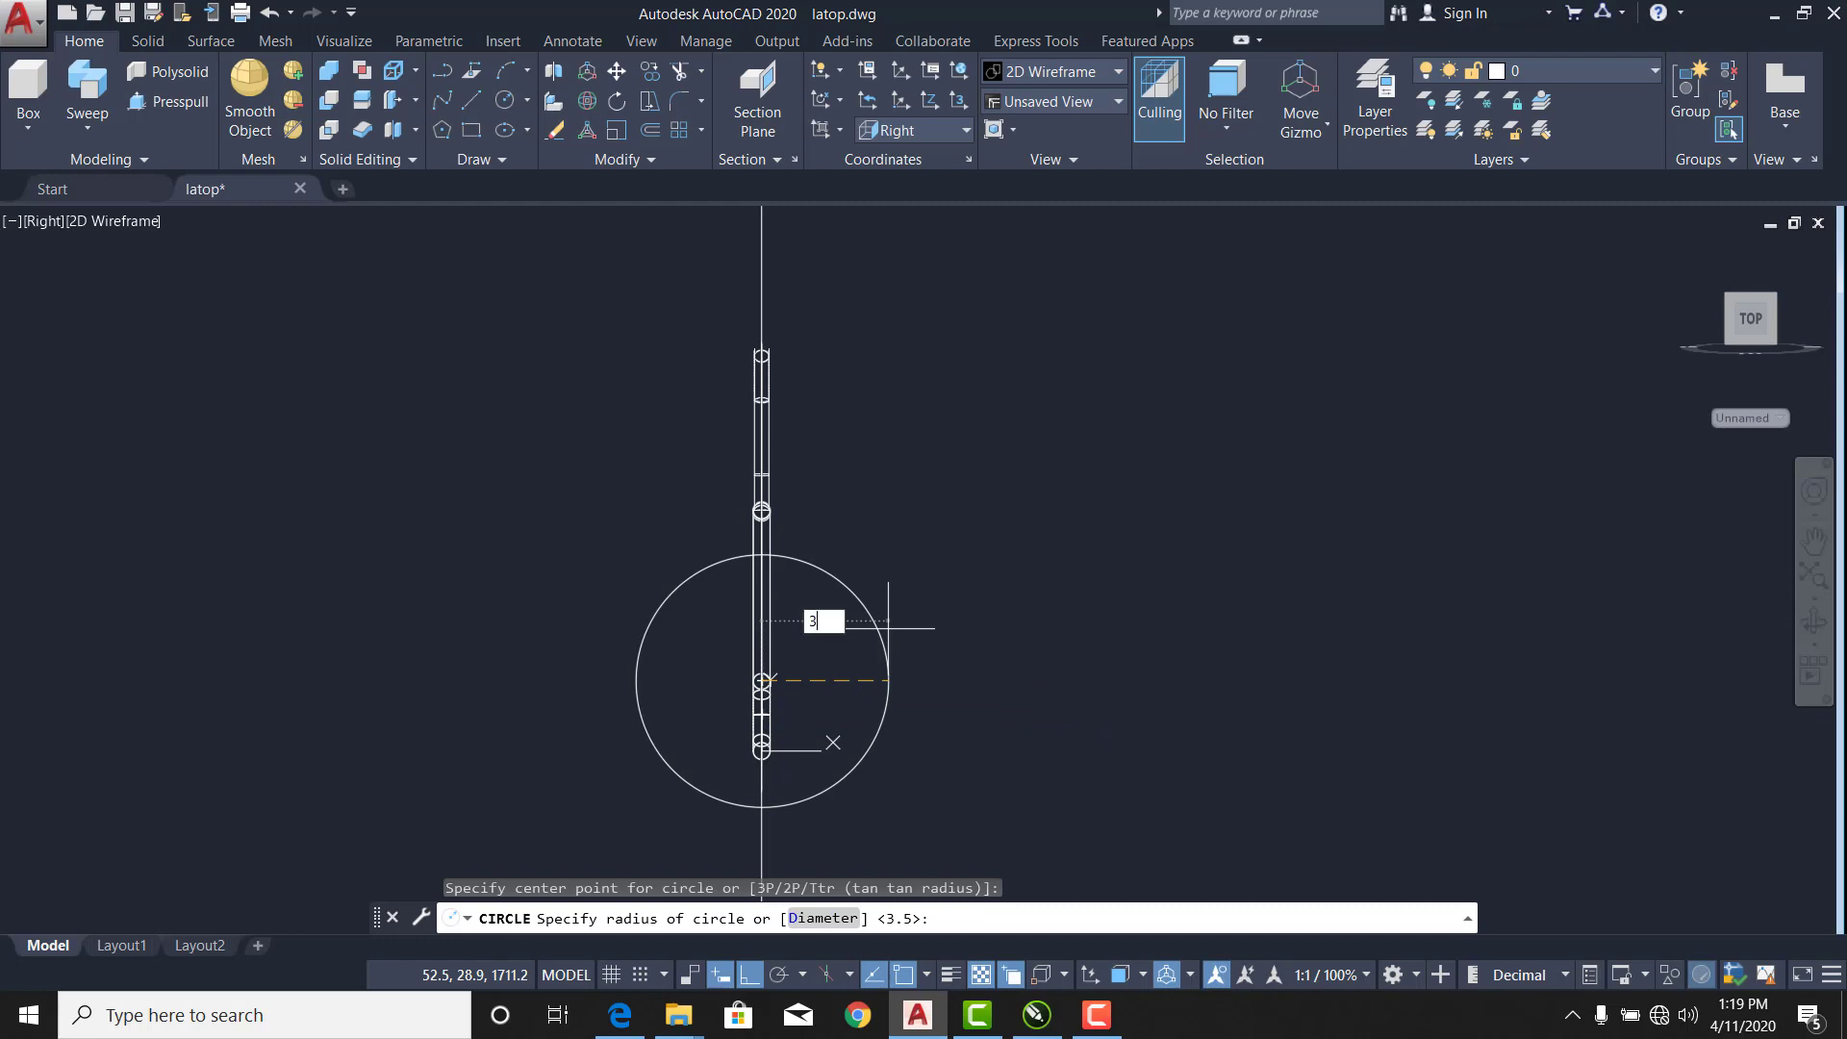
{"action": "key", "text": "Return"}
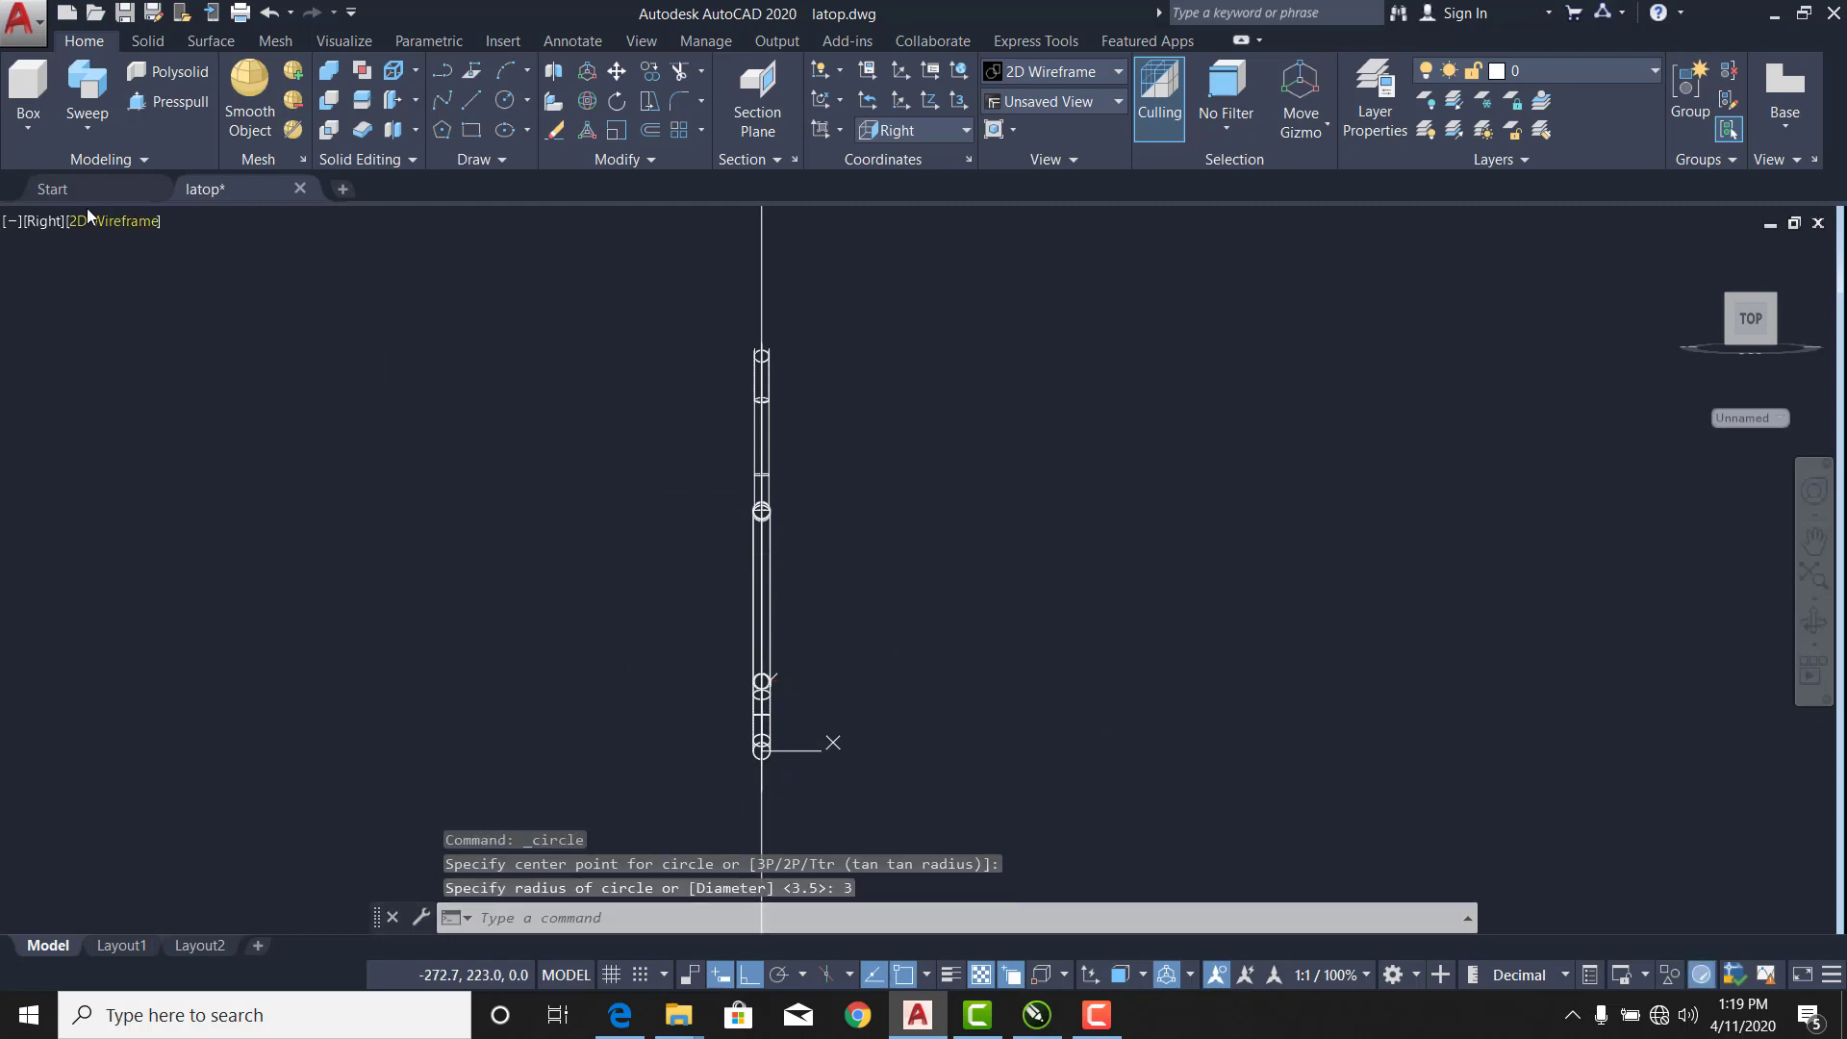
{"action": "left_click", "coordinate": [54, 221]}
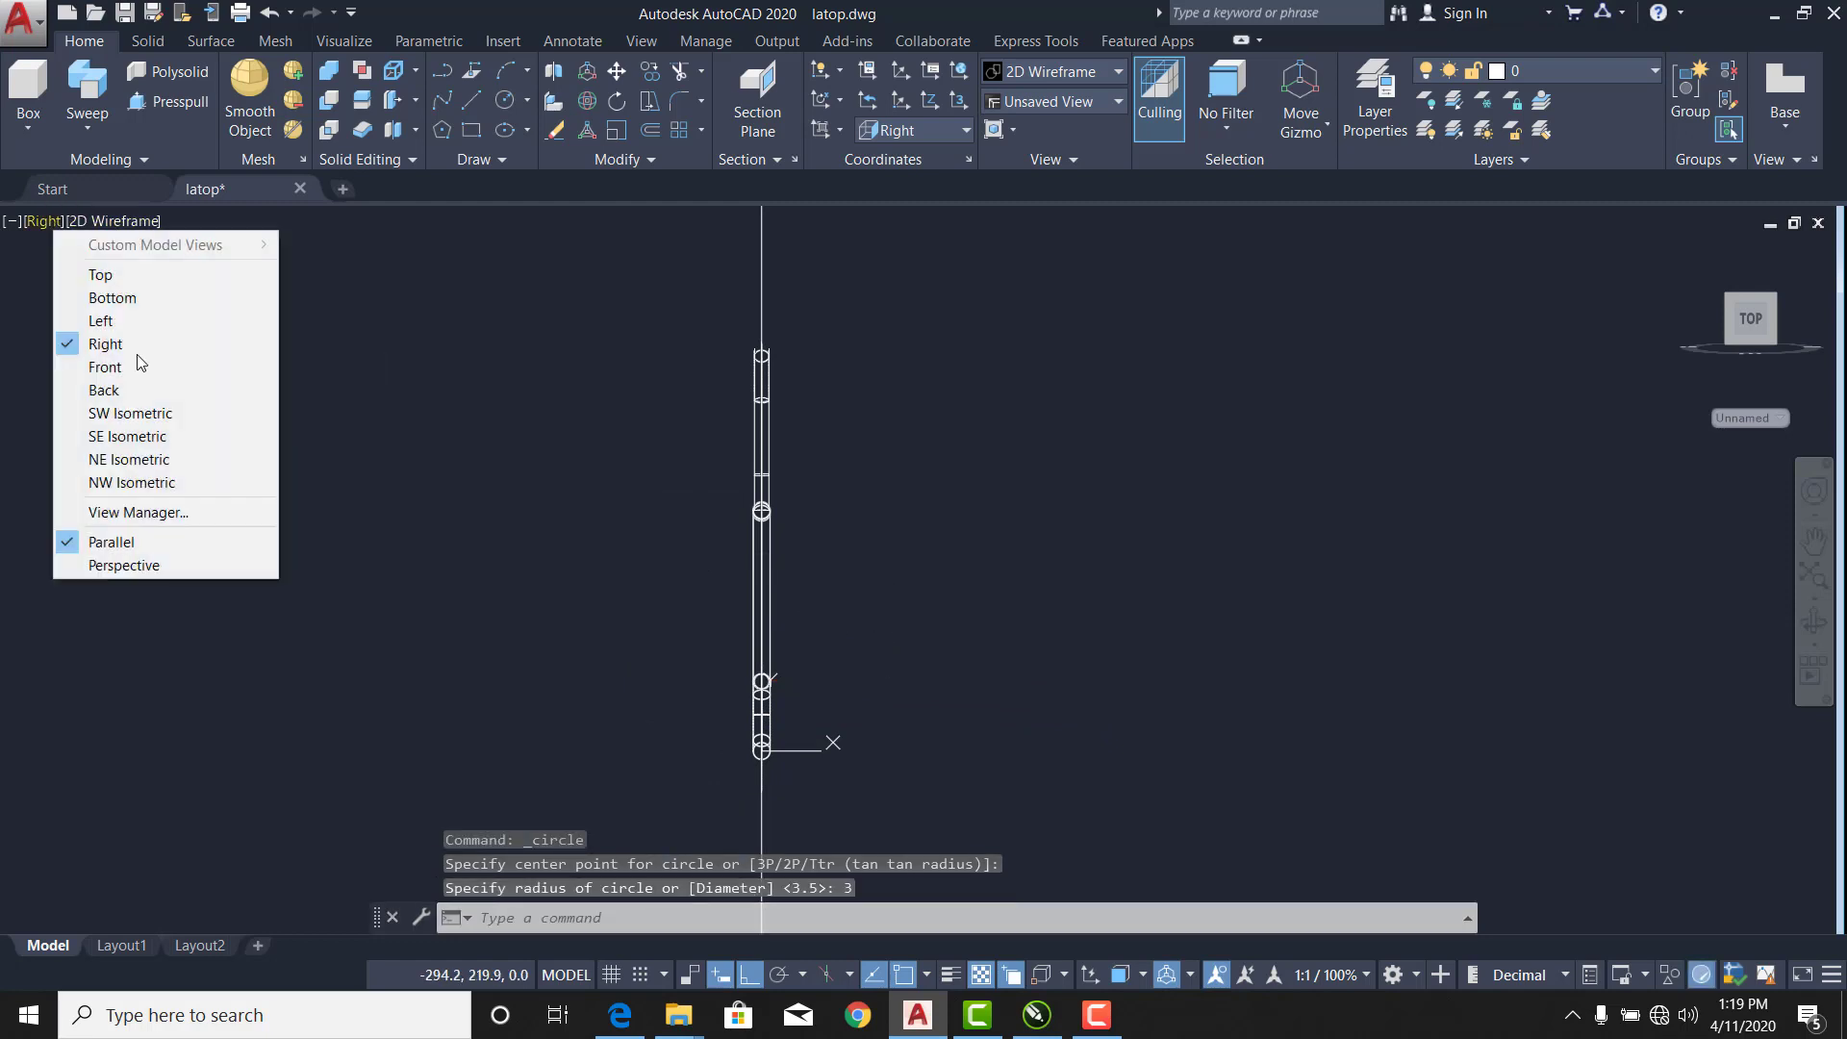
{"action": "left_click", "coordinate": [164, 436]}
{"action": "middle_click_drag", "start_coordinate": [1075, 717], "coordinate": [1044, 473]}
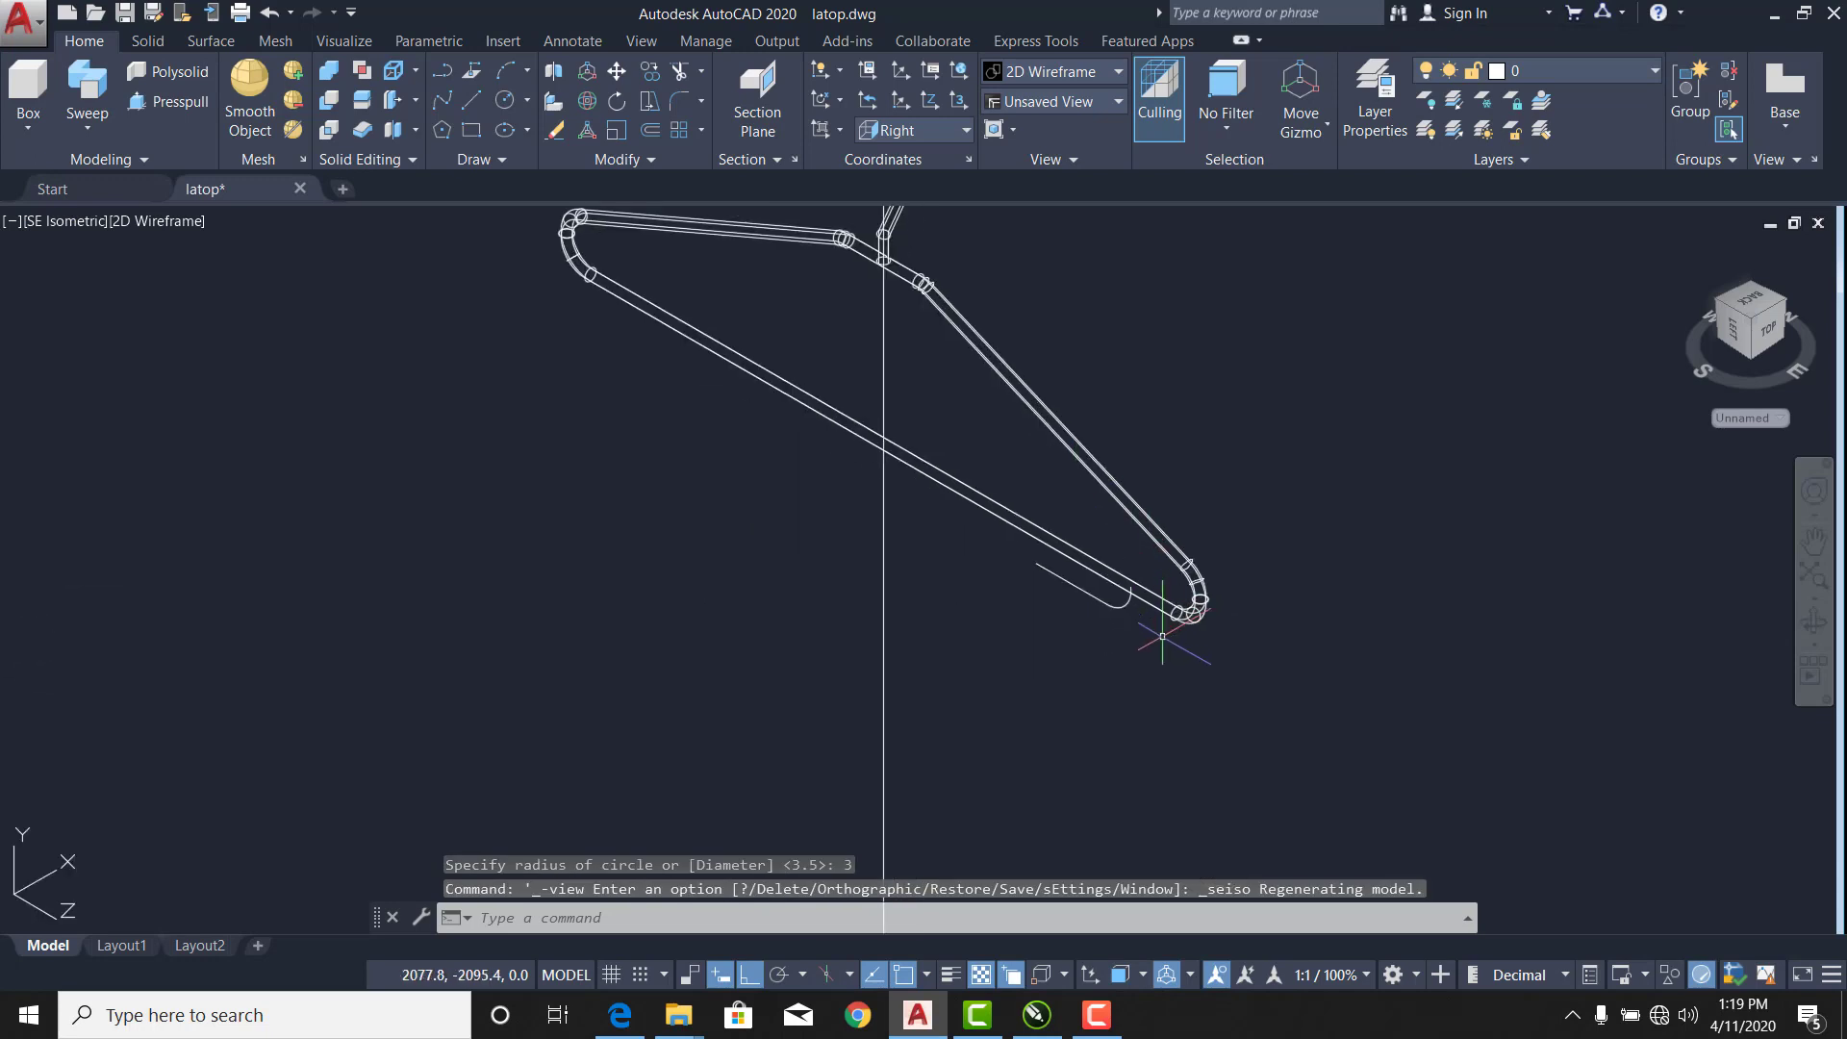
{"action": "scroll", "coordinate": [1169, 615], "scroll_direction": "up", "scroll_amount": 5}
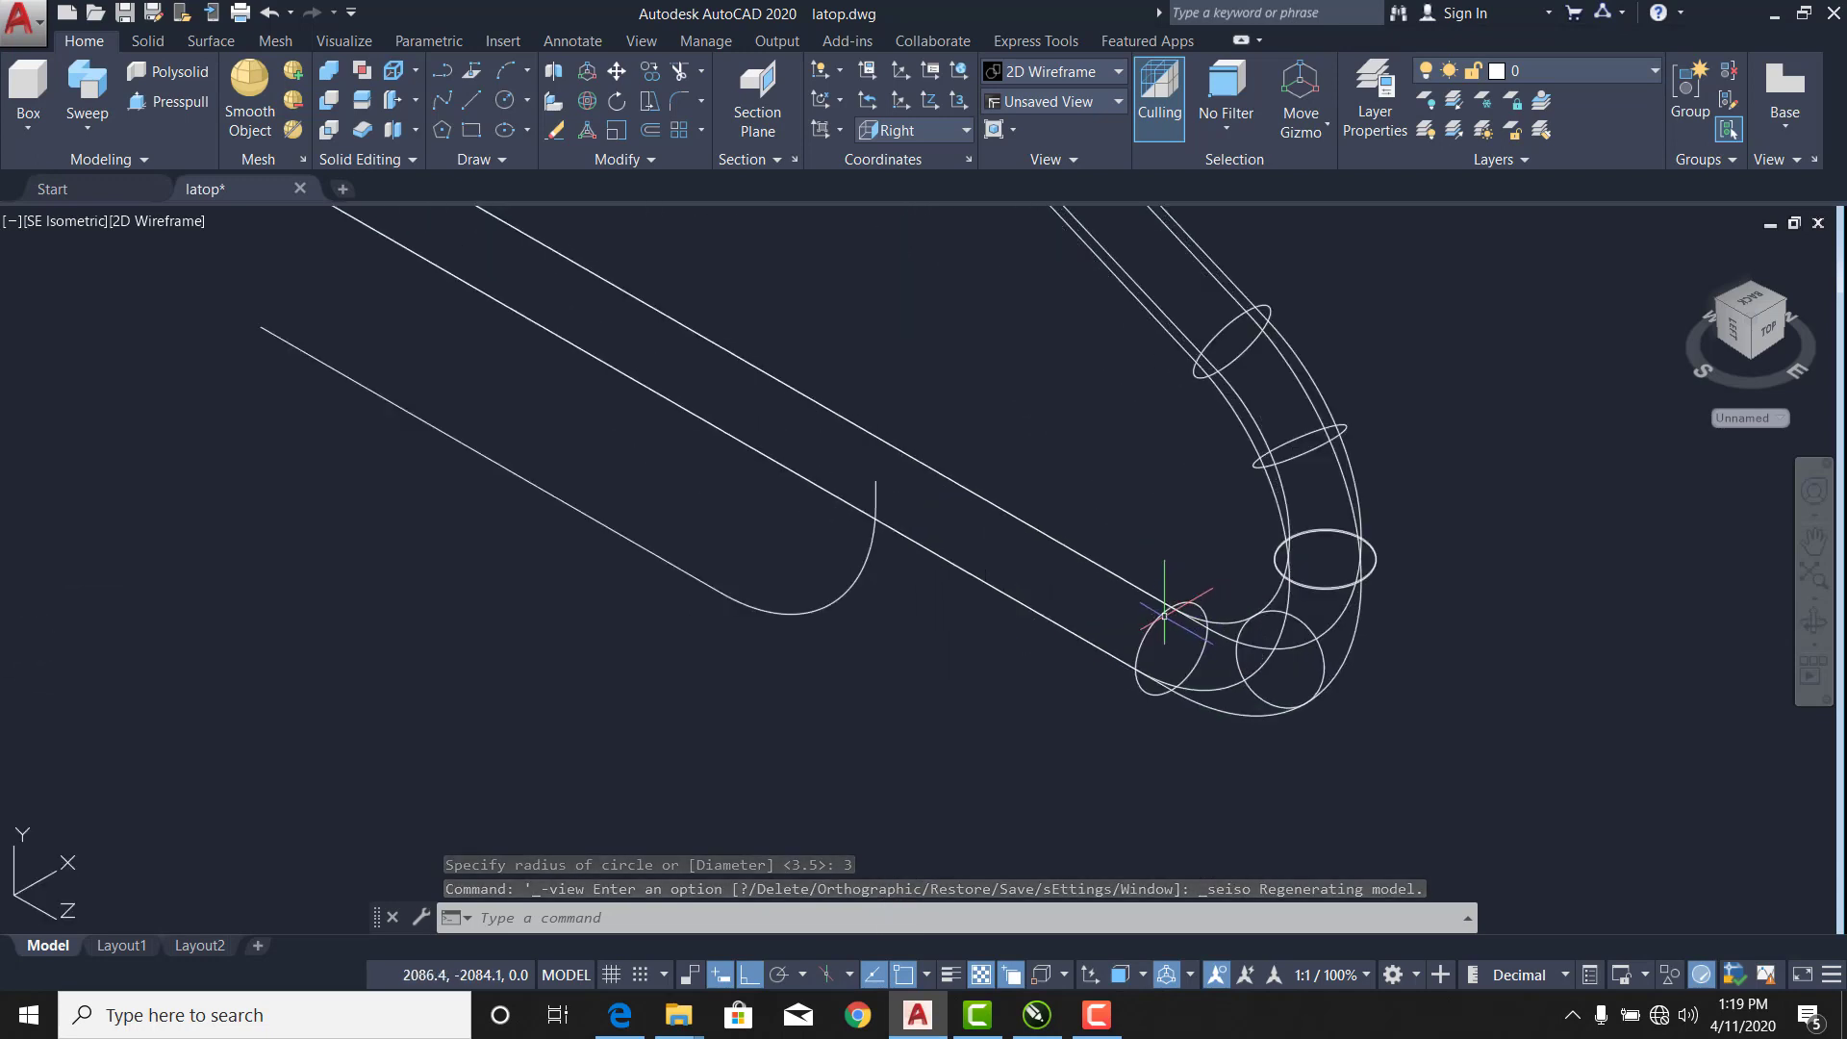
{"action": "left_click", "coordinate": [1165, 613]}
{"action": "scroll", "coordinate": [1031, 440], "scroll_direction": "down", "scroll_amount": 4}
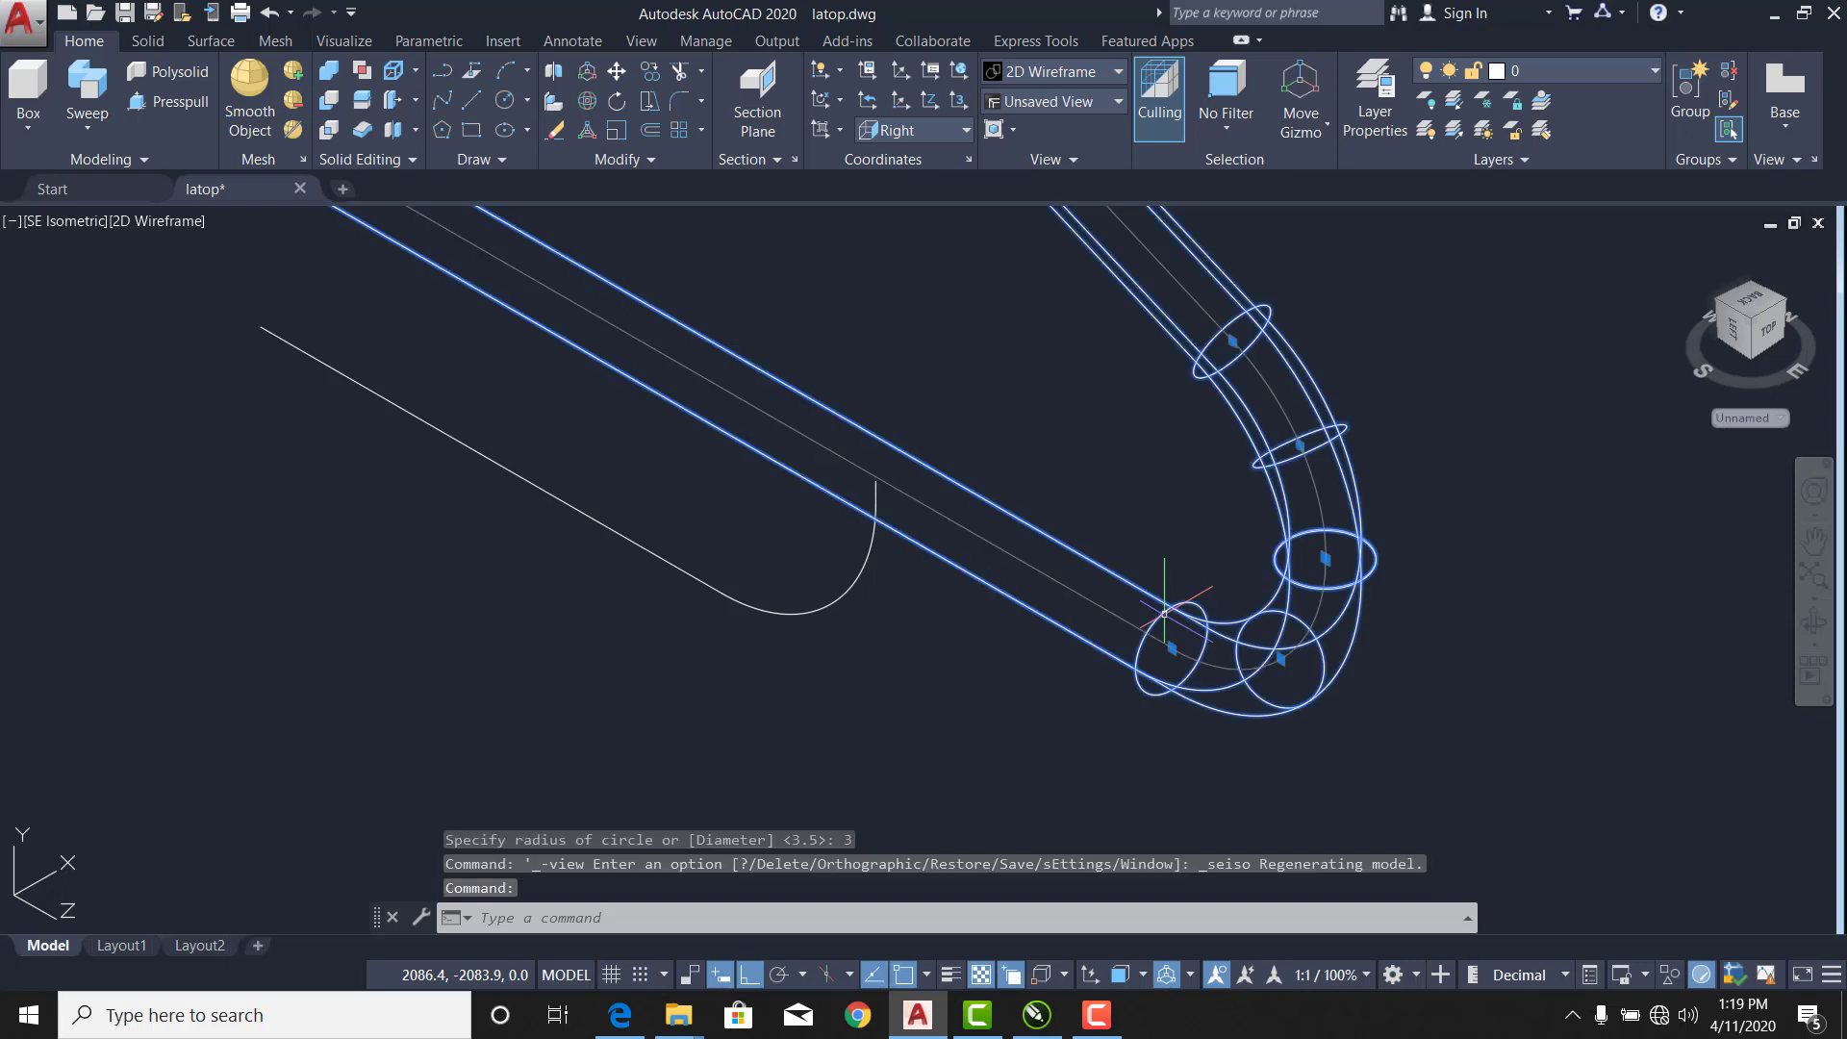
{"action": "scroll", "coordinate": [1063, 606], "scroll_direction": "down", "scroll_amount": 3}
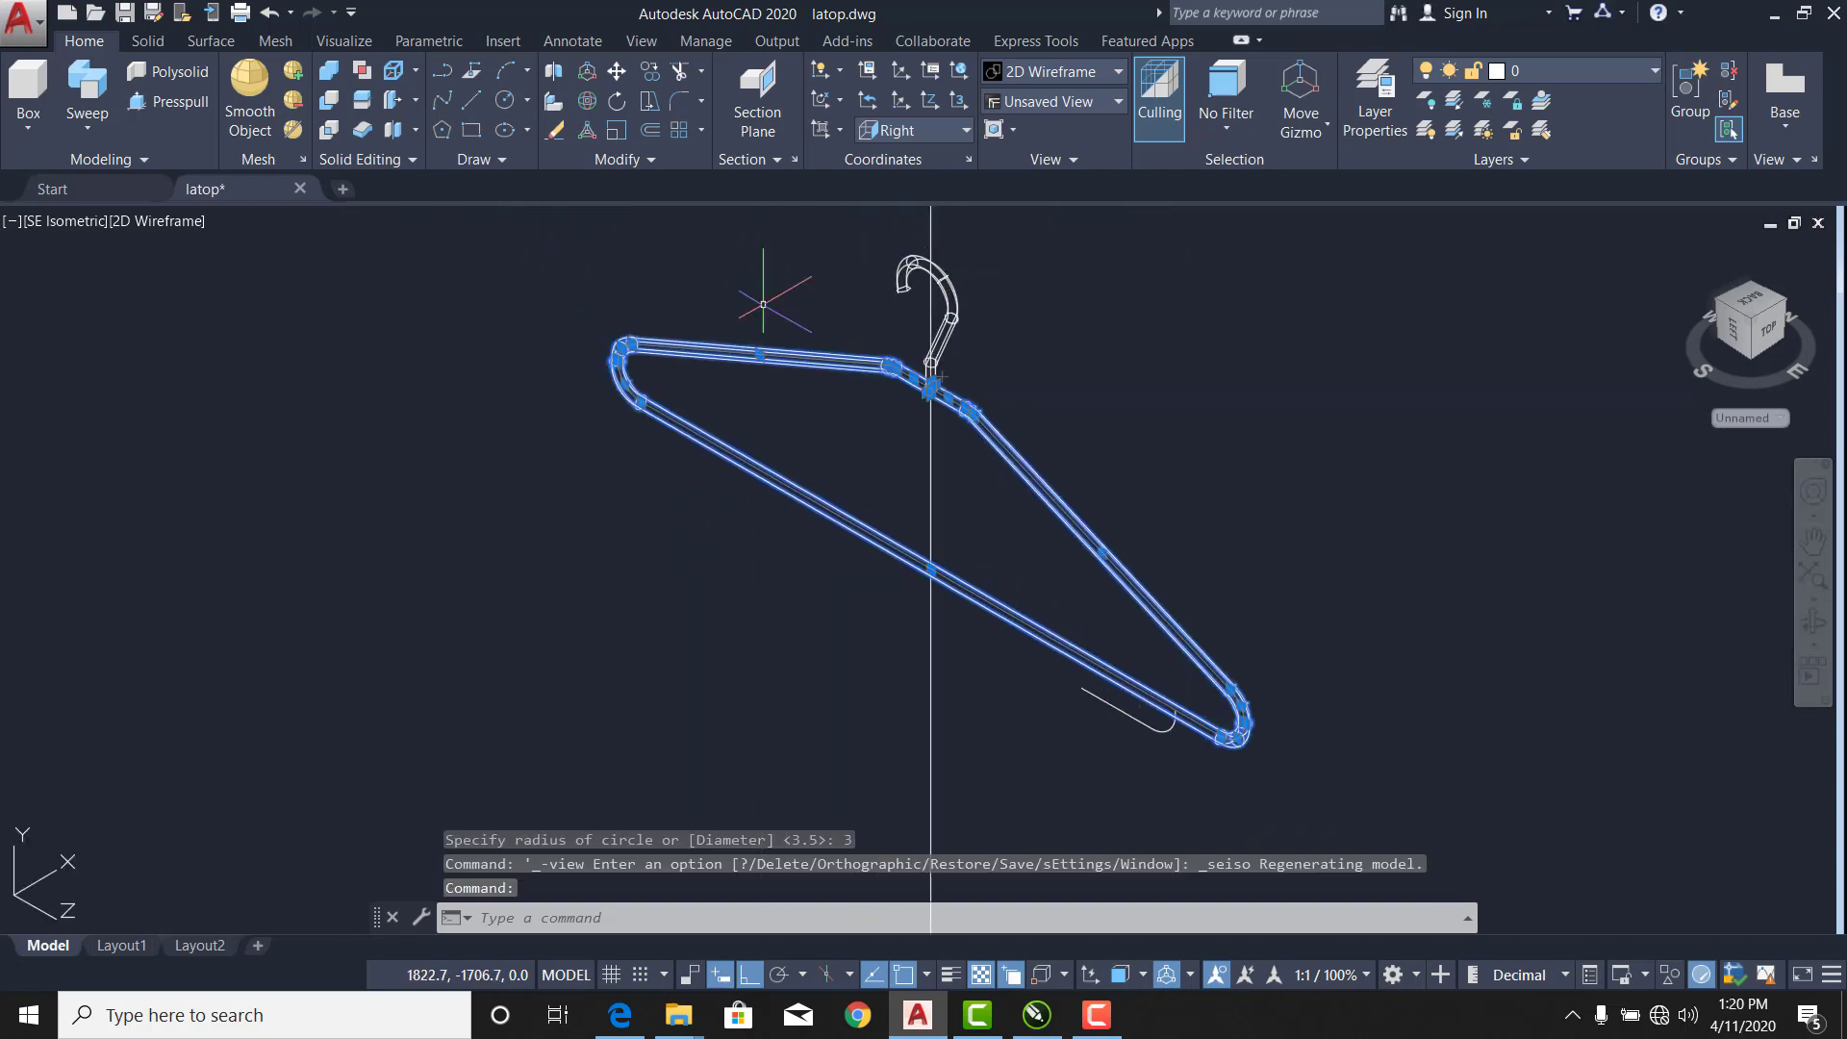
{"action": "scroll", "coordinate": [690, 356], "scroll_direction": "down", "scroll_amount": 4}
{"action": "key", "text": "Escape"}
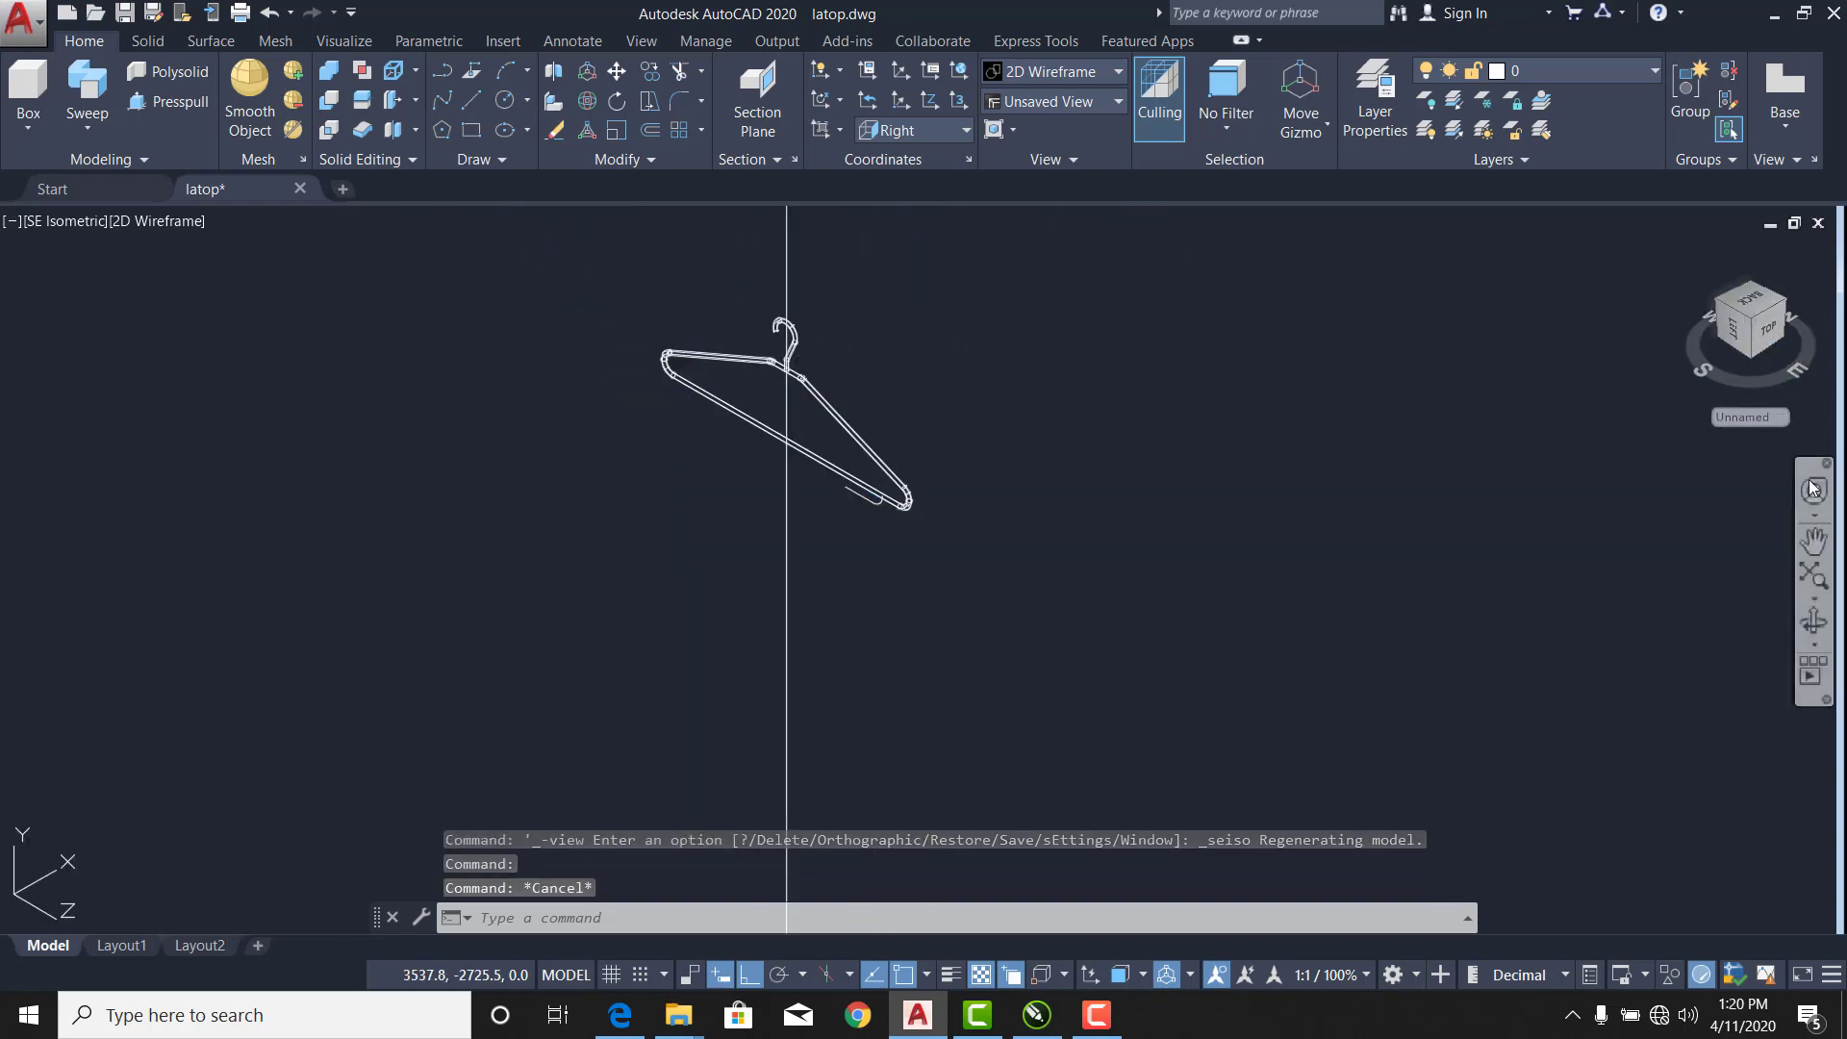
Sweep the radius 3 circle along the filleted L-shaped polyline to form the small hook below the bottom bar.
{"action": "left_click", "coordinate": [1685, 254]}
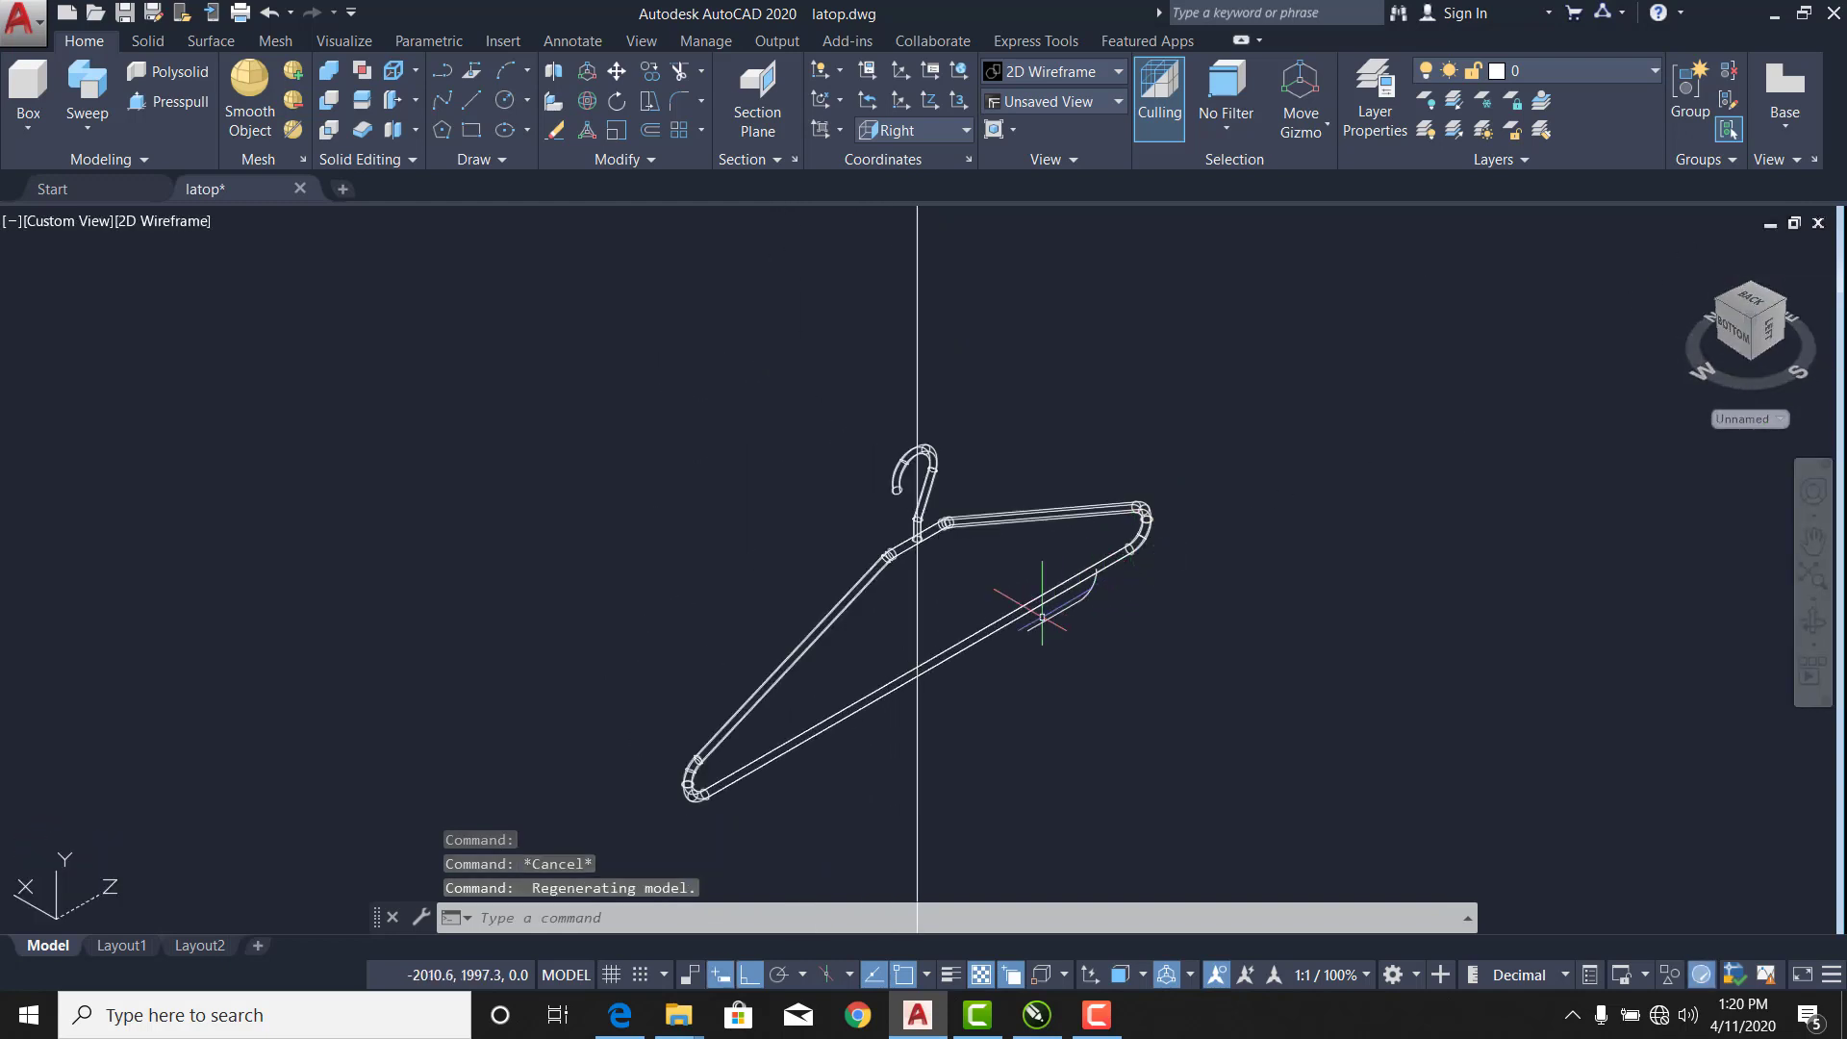
{"action": "middle_click_drag", "start_coordinate": [1053, 619], "coordinate": [1094, 399], "text": "shift"}
{"action": "scroll", "coordinate": [852, 481], "scroll_direction": "up", "scroll_amount": 5}
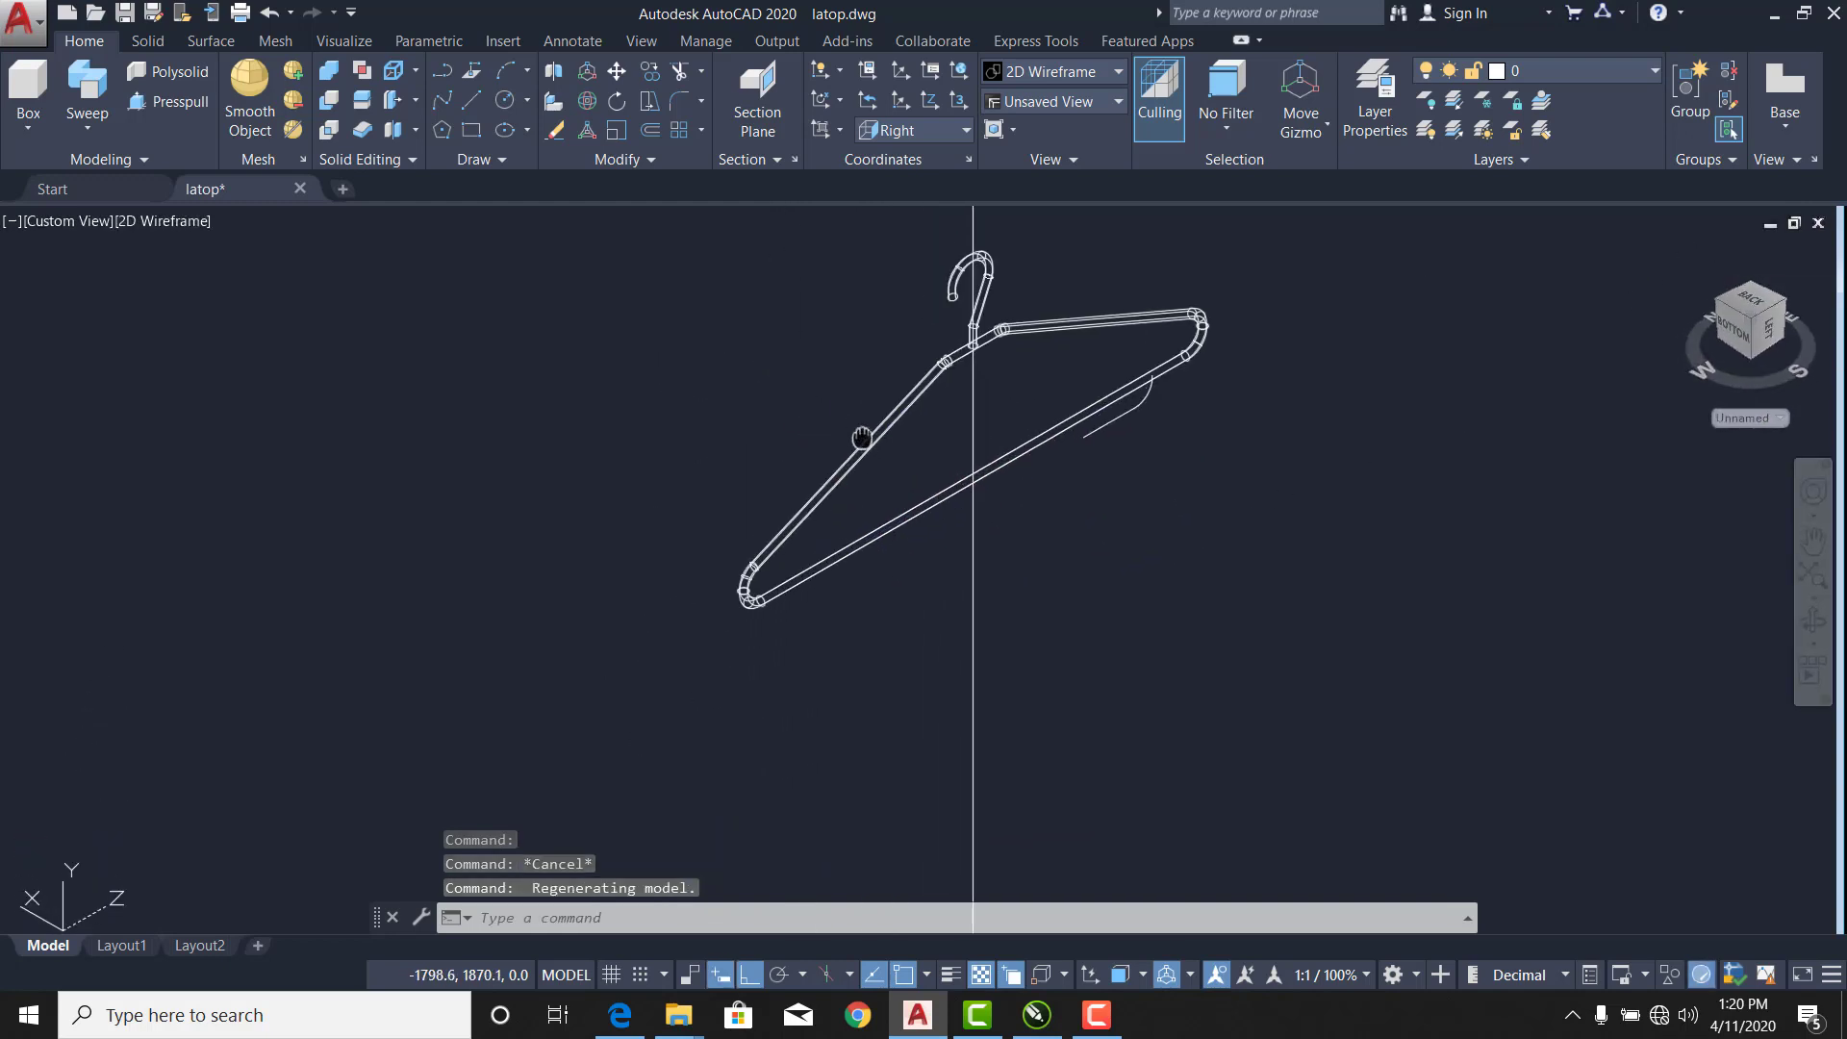
{"action": "scroll", "coordinate": [678, 549], "scroll_direction": "up", "scroll_amount": 3}
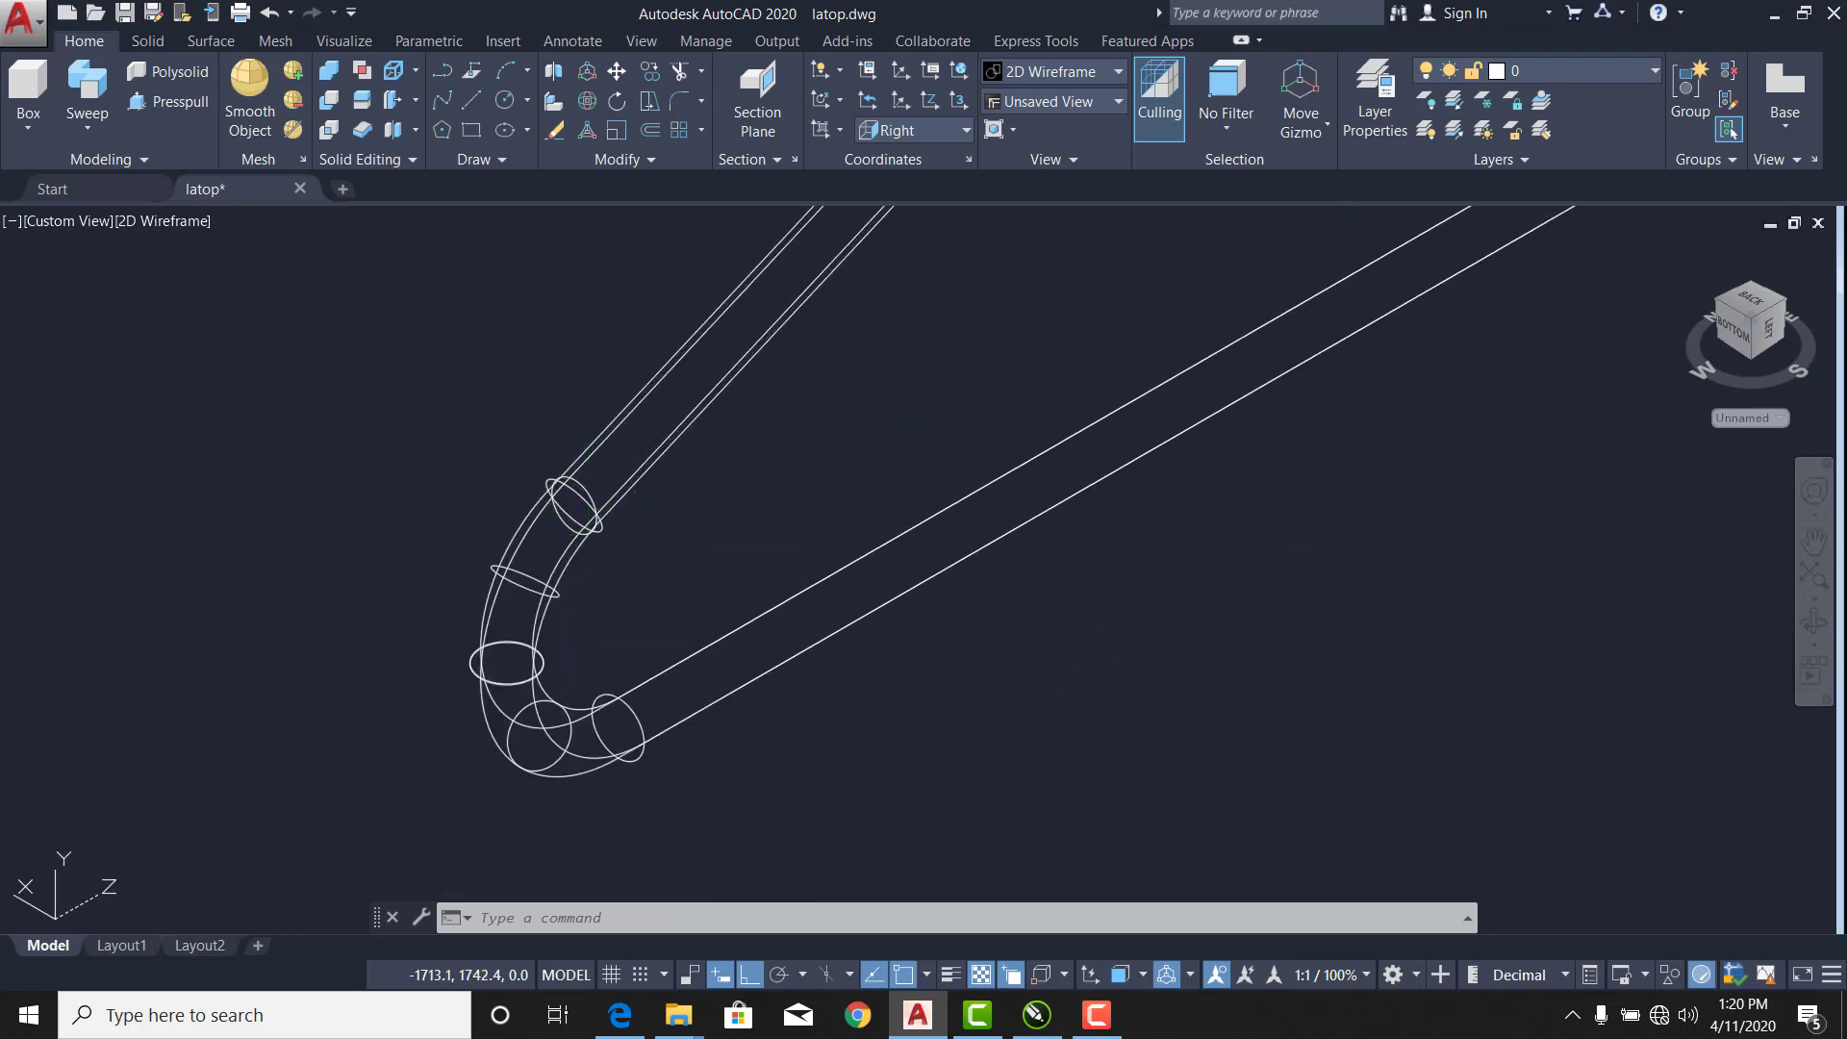
{"action": "left_click", "coordinate": [574, 505]}
{"action": "scroll", "coordinate": [722, 433], "scroll_direction": "down", "scroll_amount": 5}
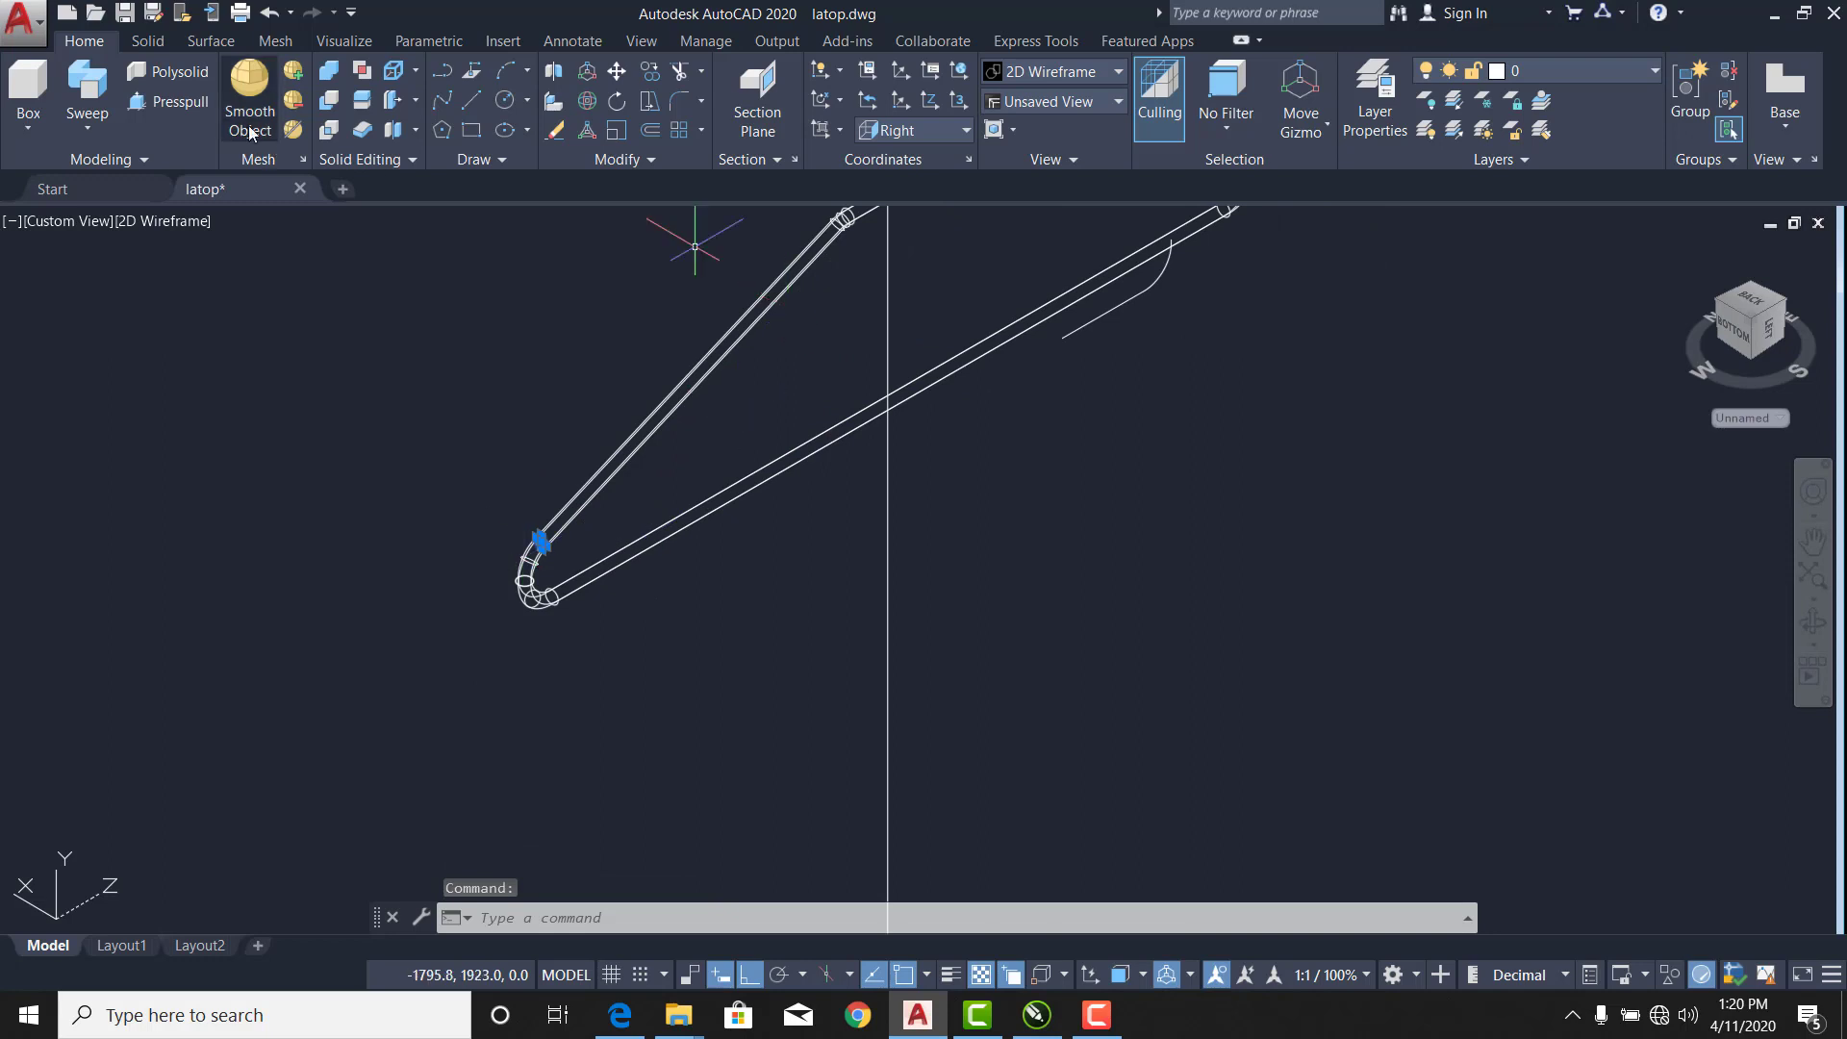
{"action": "left_click", "coordinate": [86, 85]}
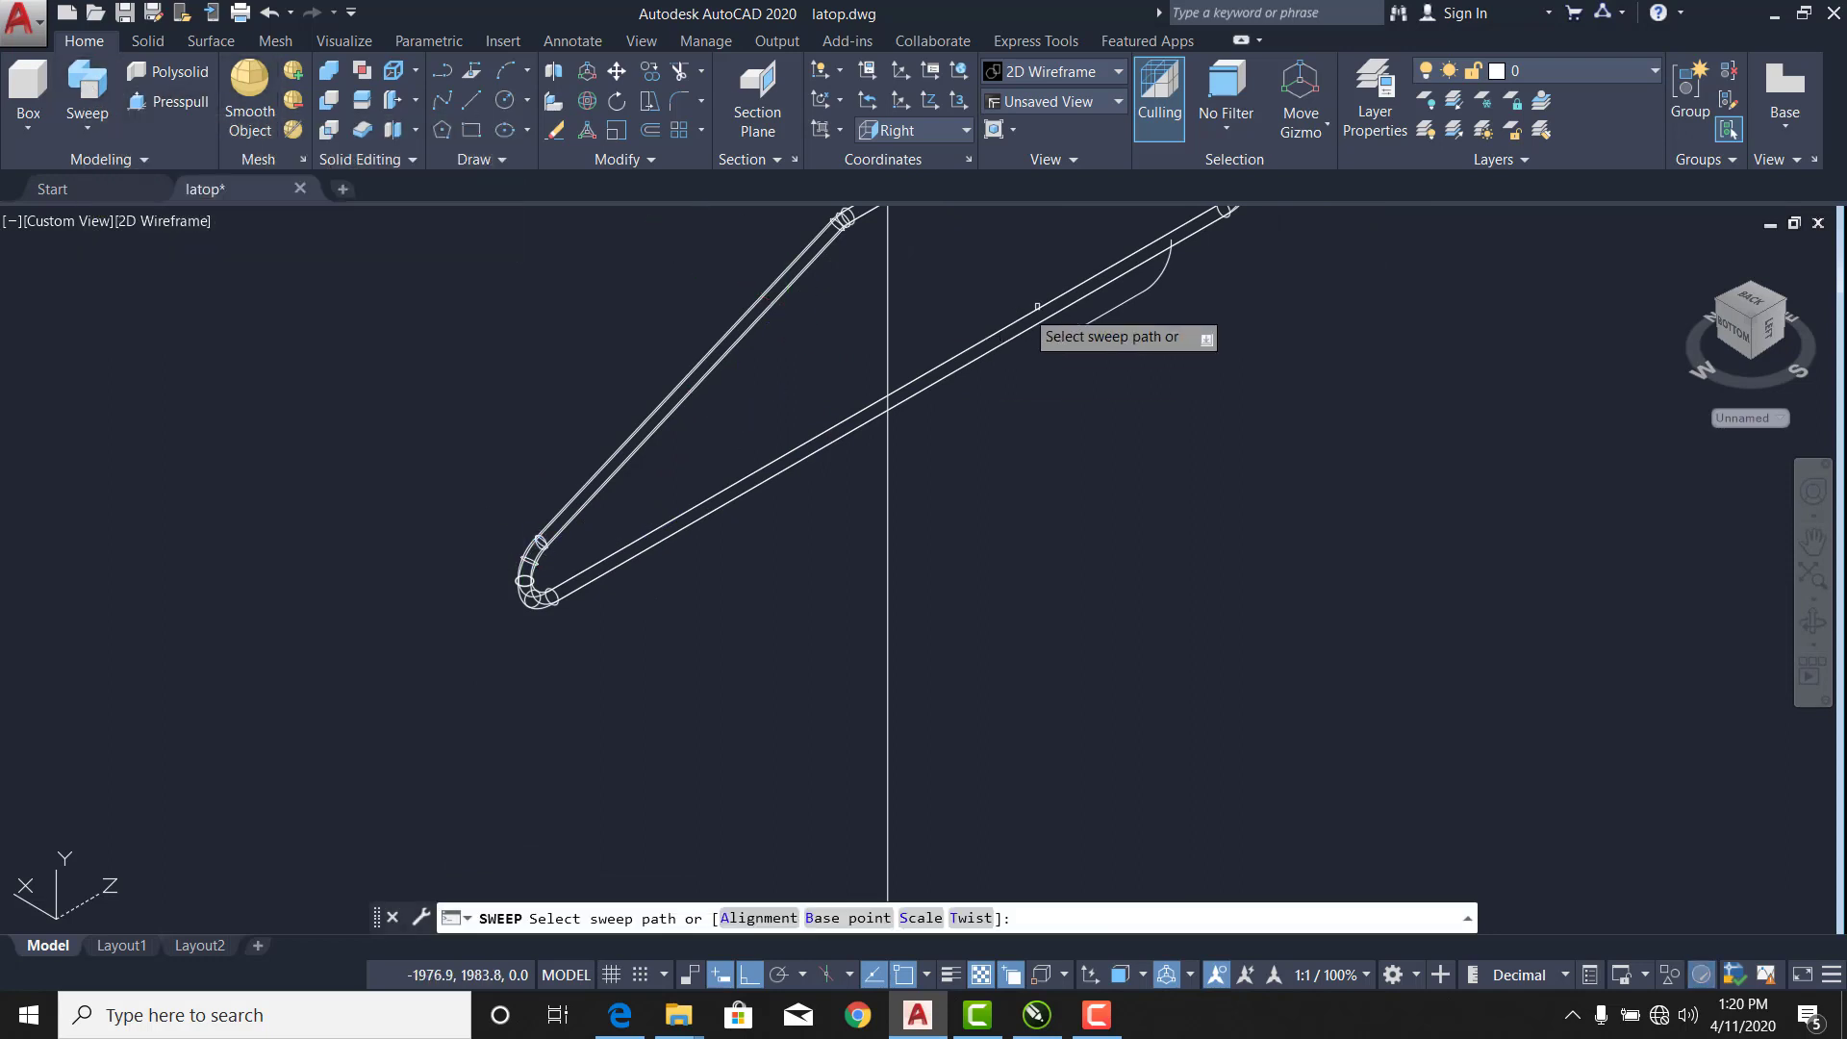
{"action": "left_click", "coordinate": [1138, 296]}
{"action": "scroll", "coordinate": [1168, 261], "scroll_direction": "down", "scroll_amount": 3}
{"action": "middle_click_drag", "start_coordinate": [1217, 400], "coordinate": [1134, 598]}
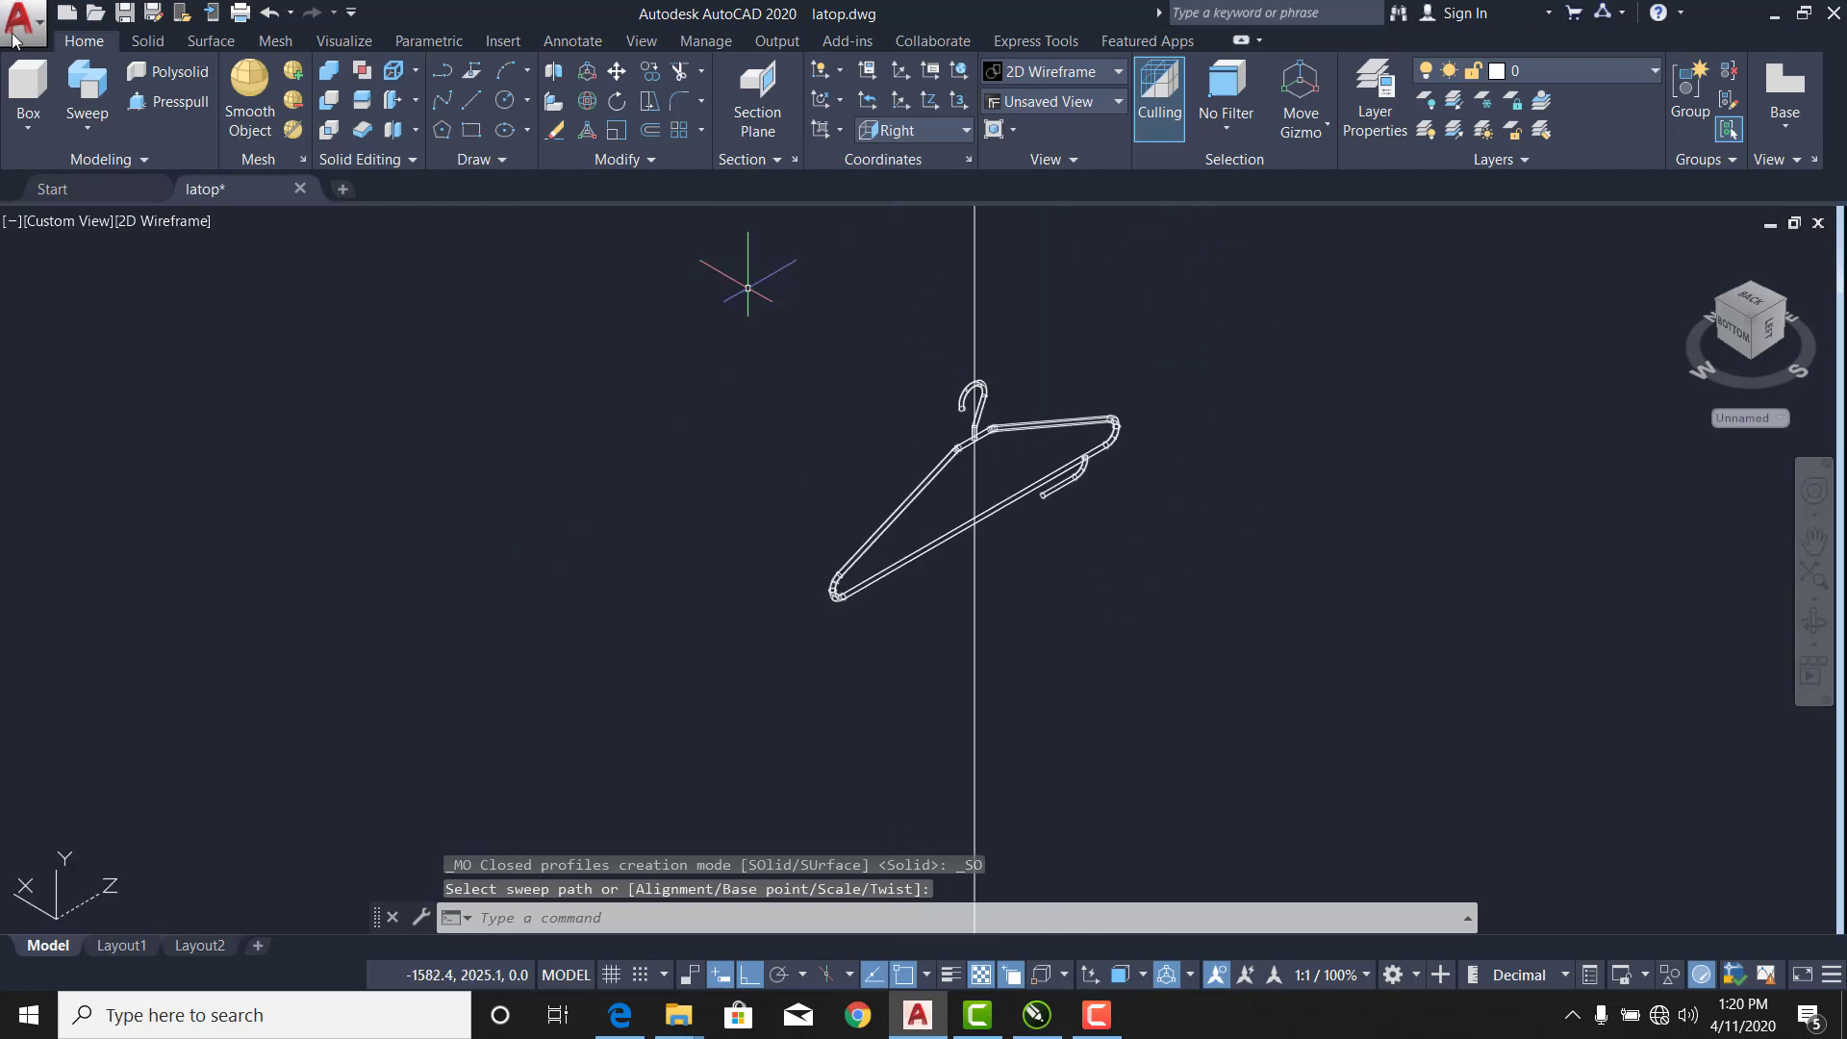
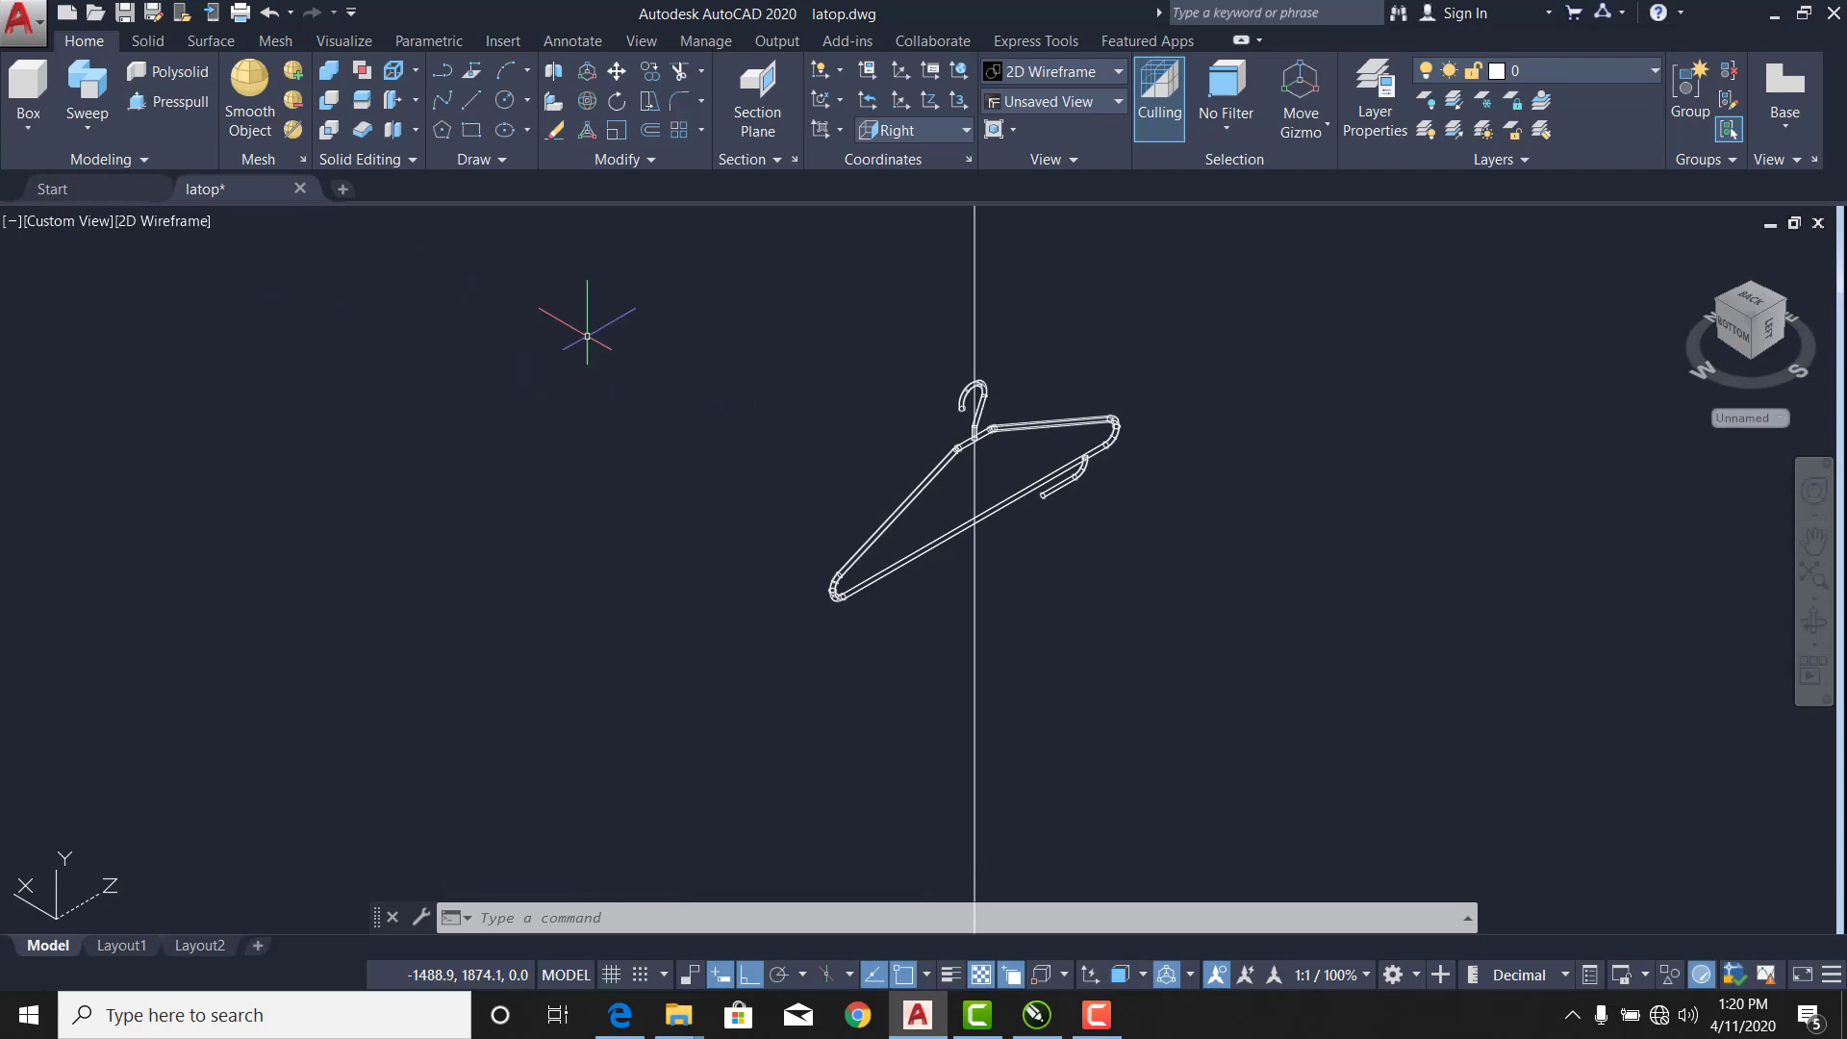
In the Front view, mirror the small lower hook about the hanger's vertical centre line, keeping the original.
{"action": "left_click", "coordinate": [81, 219]}
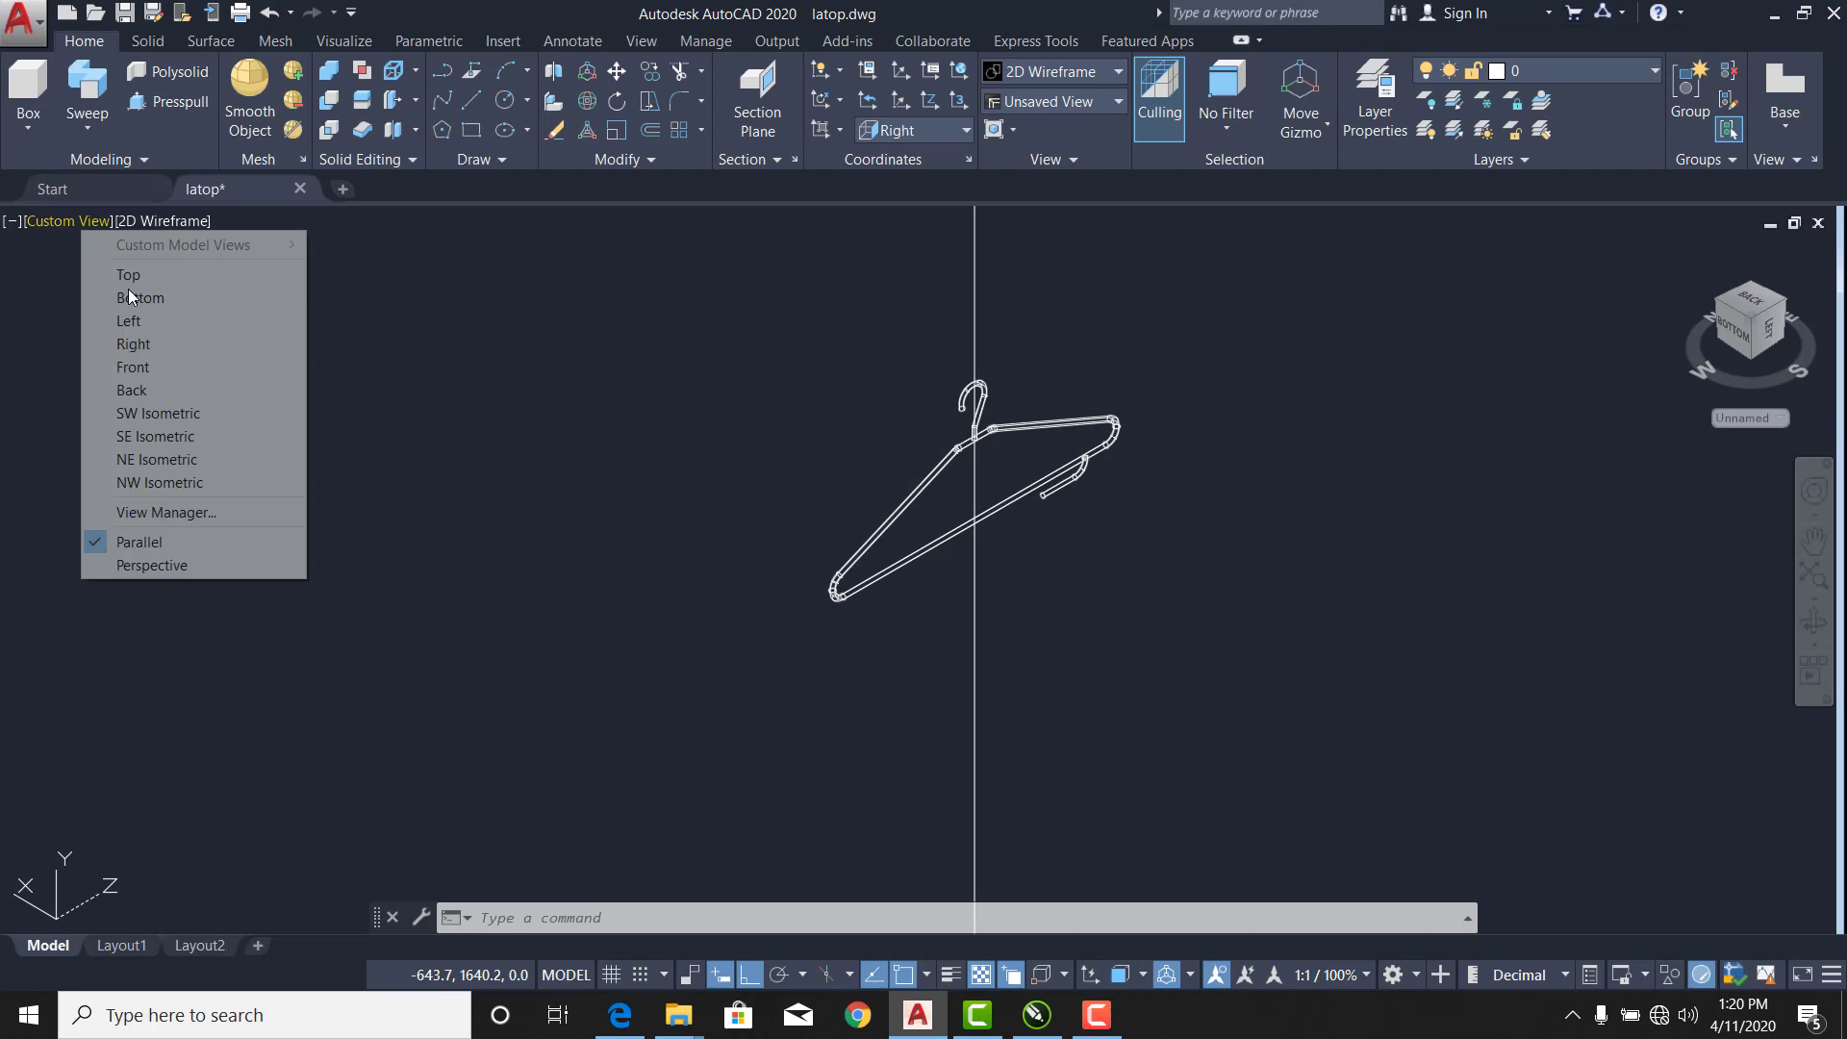
{"action": "left_click", "coordinate": [194, 367]}
{"action": "scroll", "coordinate": [922, 478], "scroll_direction": "down", "scroll_amount": 2}
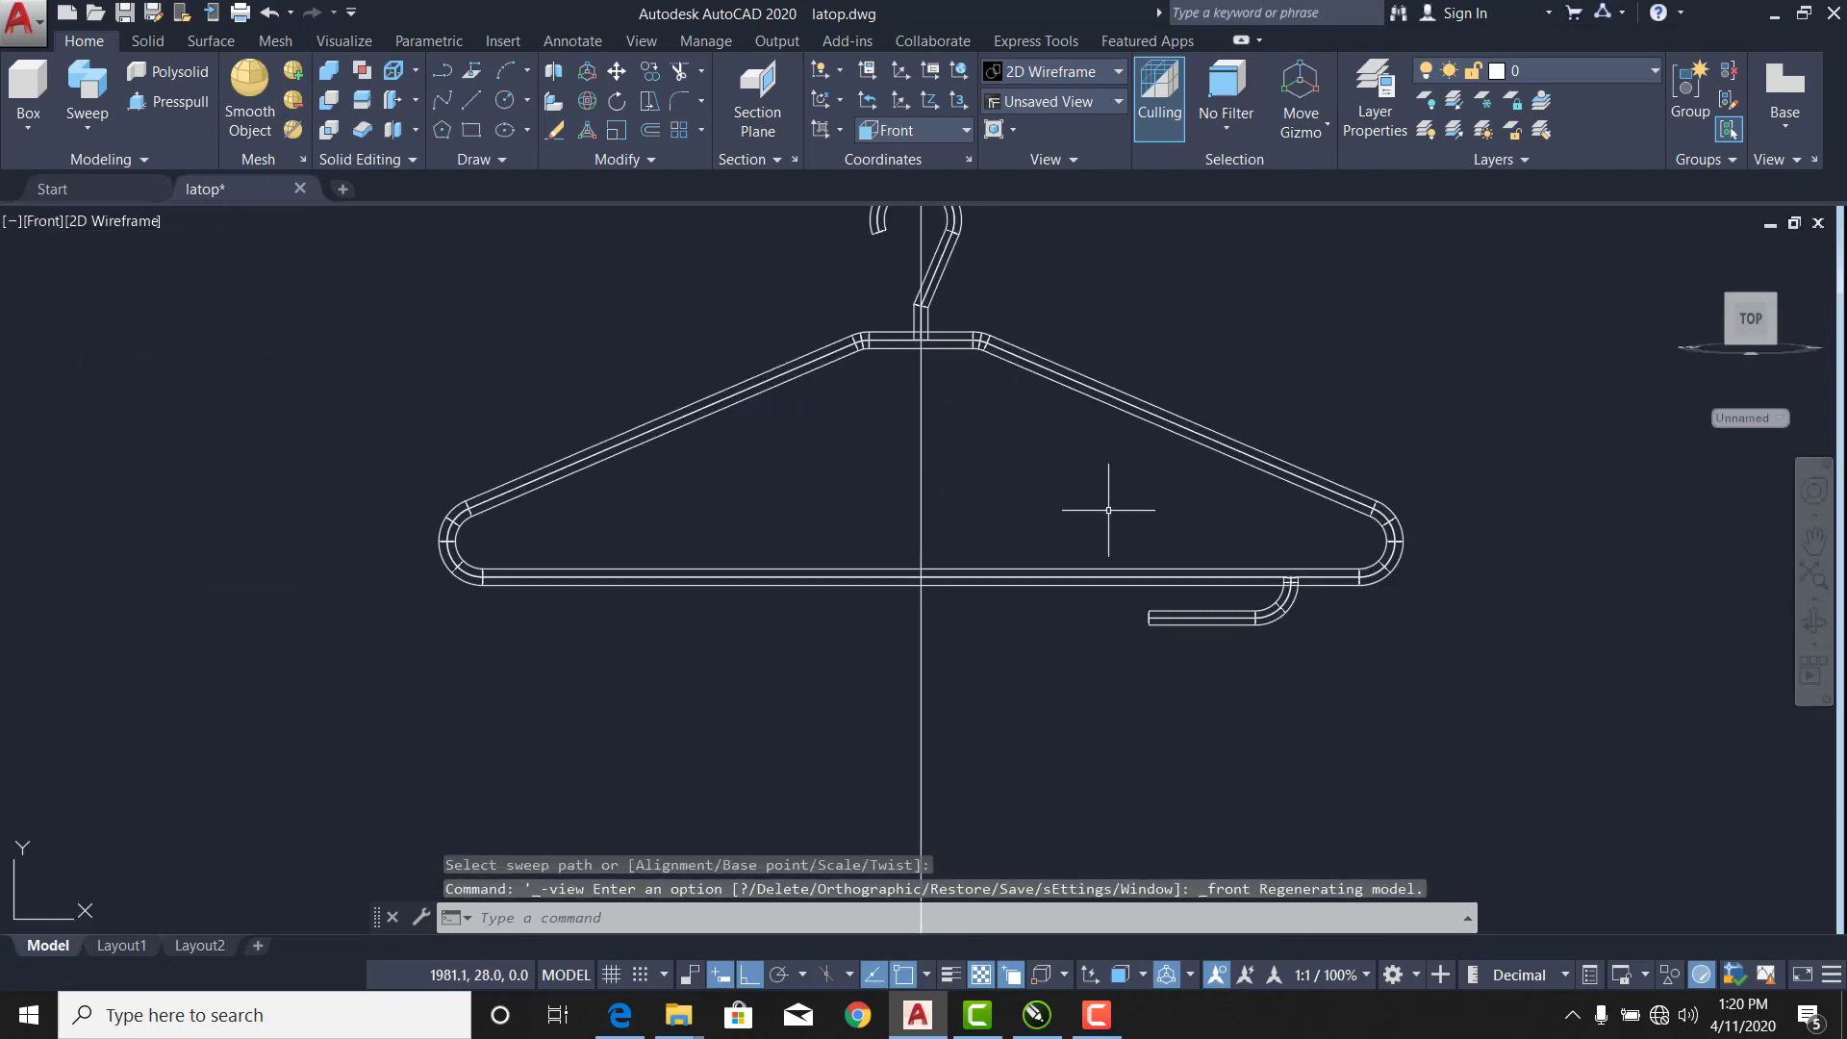
{"action": "left_click", "coordinate": [1202, 616]}
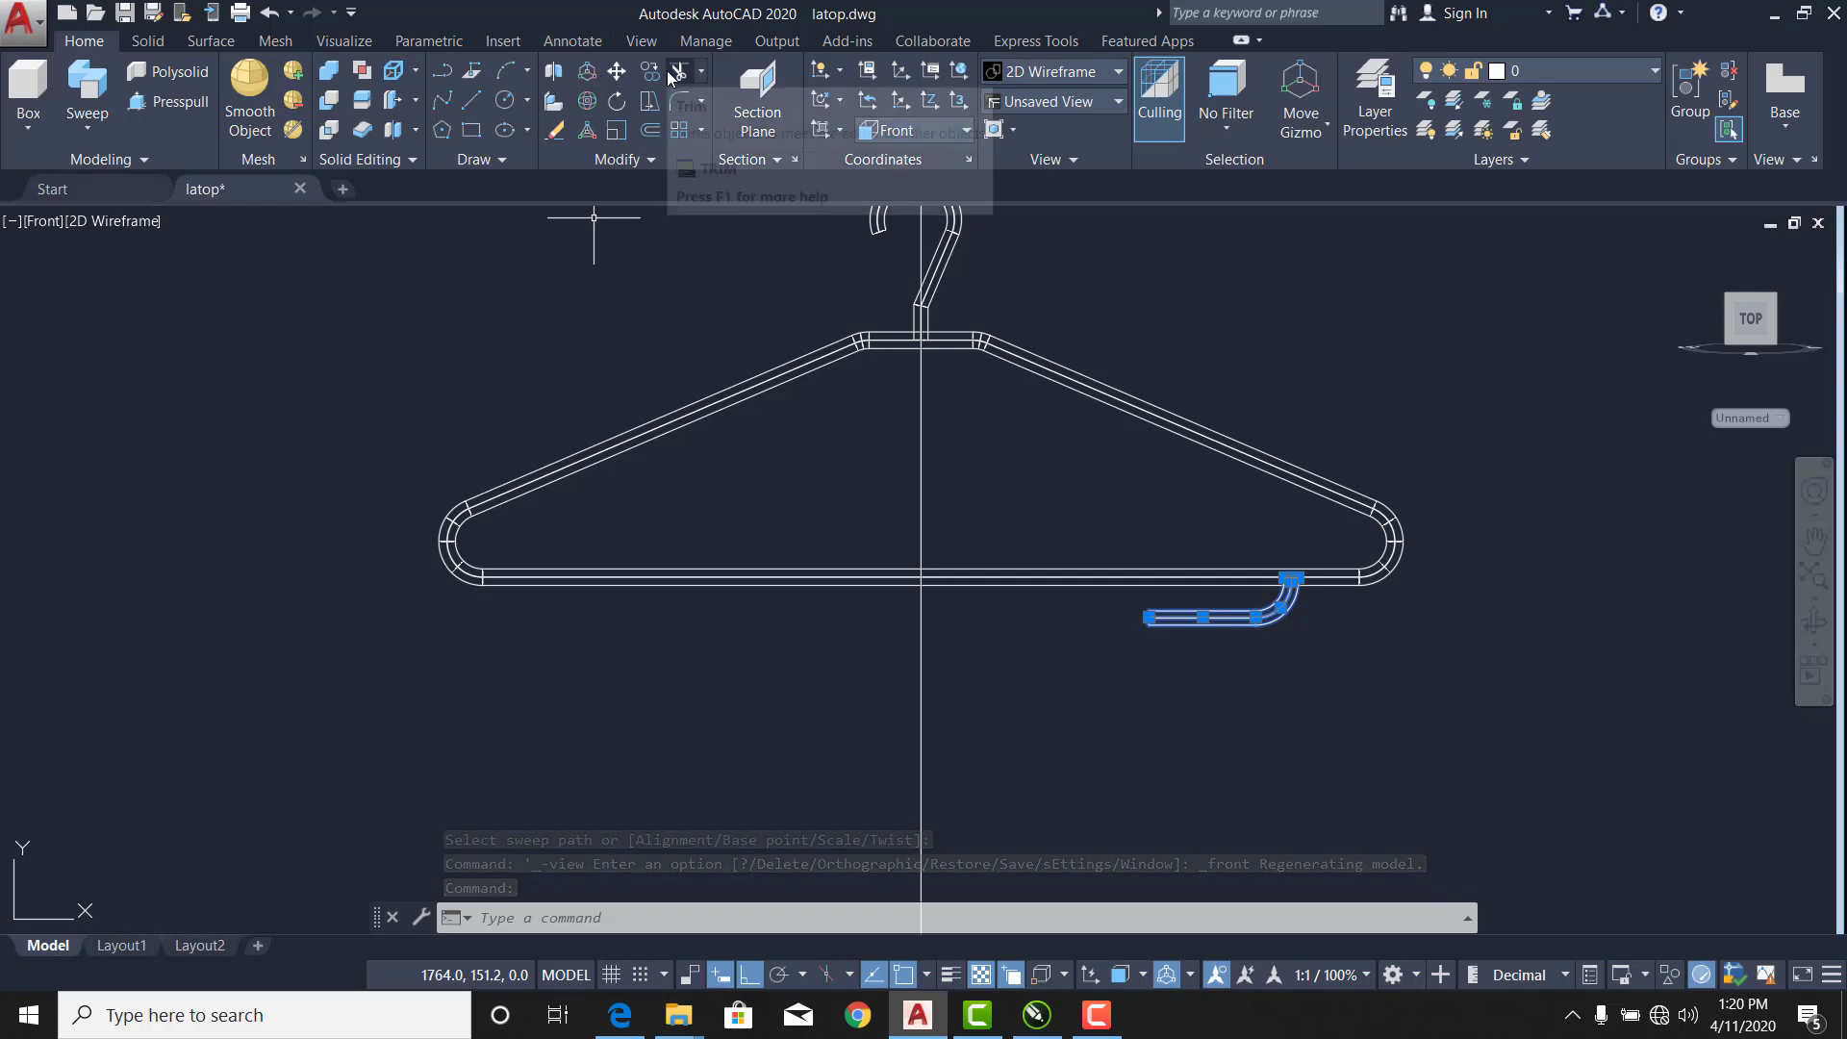
{"action": "left_click", "coordinate": [655, 159]}
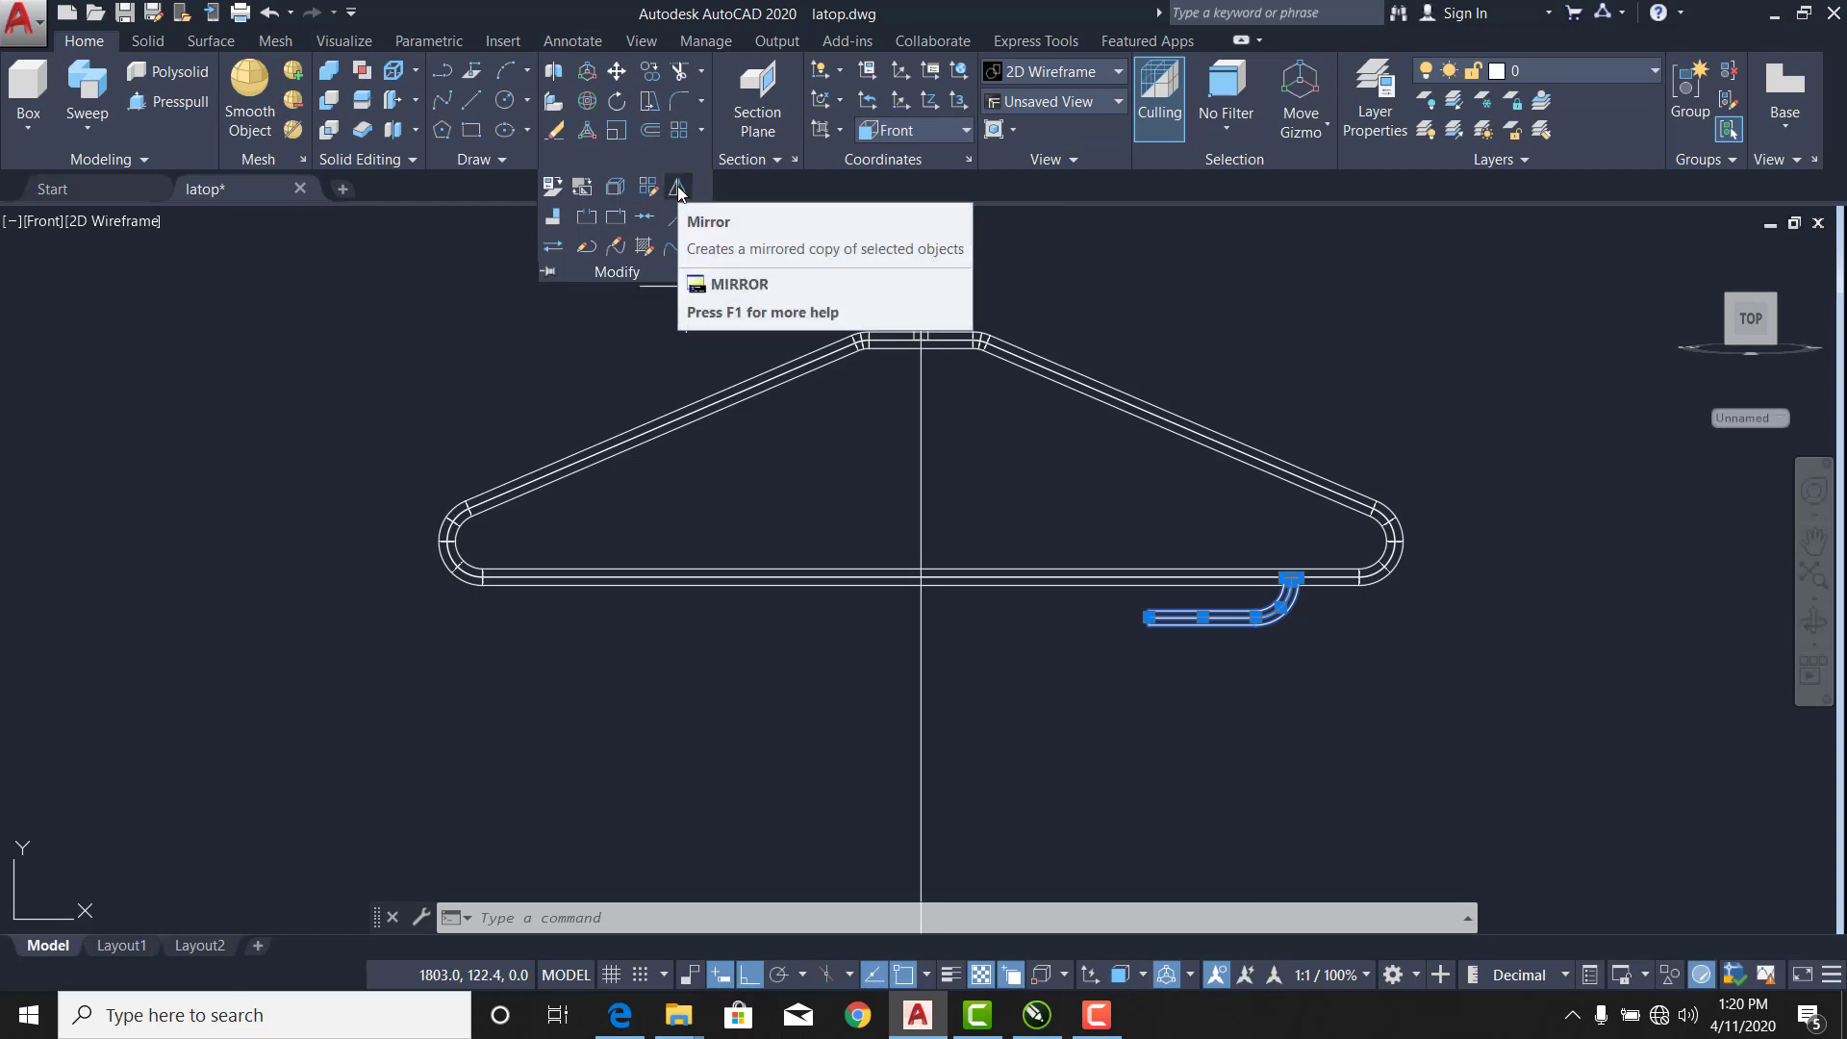
{"action": "left_click", "coordinate": [679, 187]}
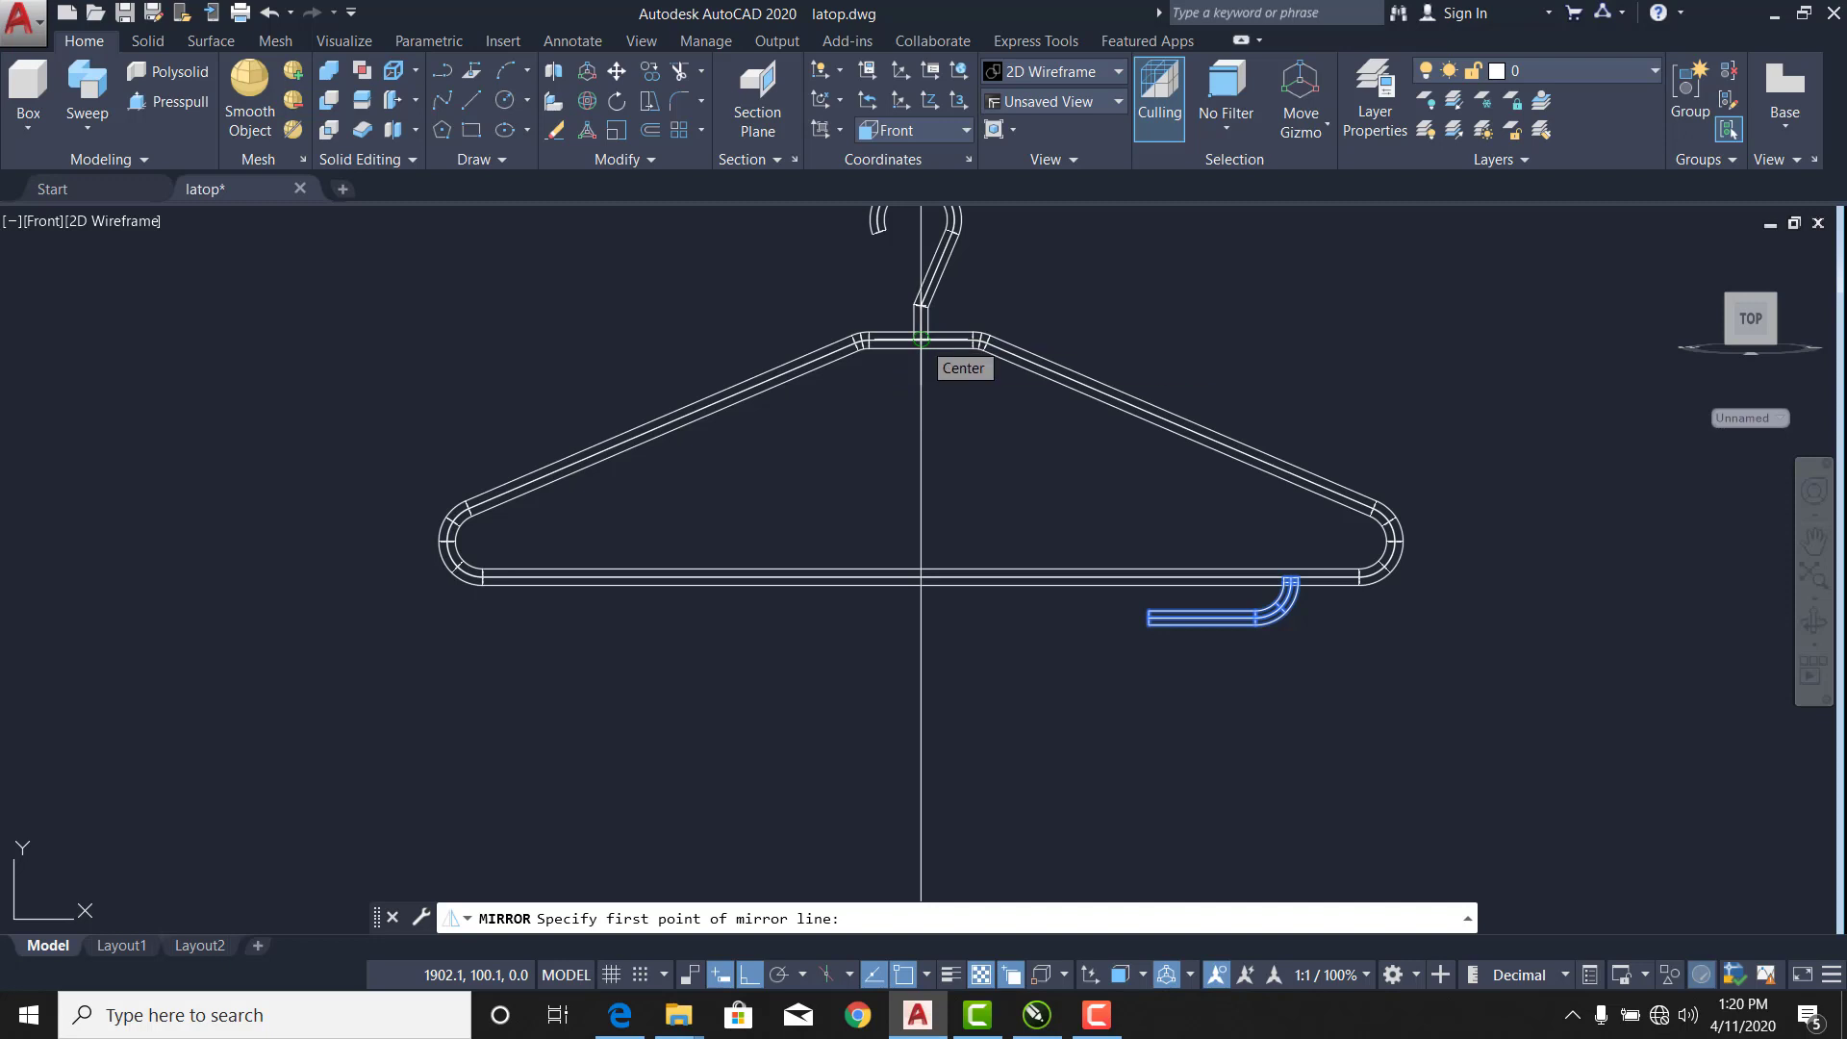
{"action": "left_click", "coordinate": [921, 339]}
{"action": "left_click", "coordinate": [921, 678]}
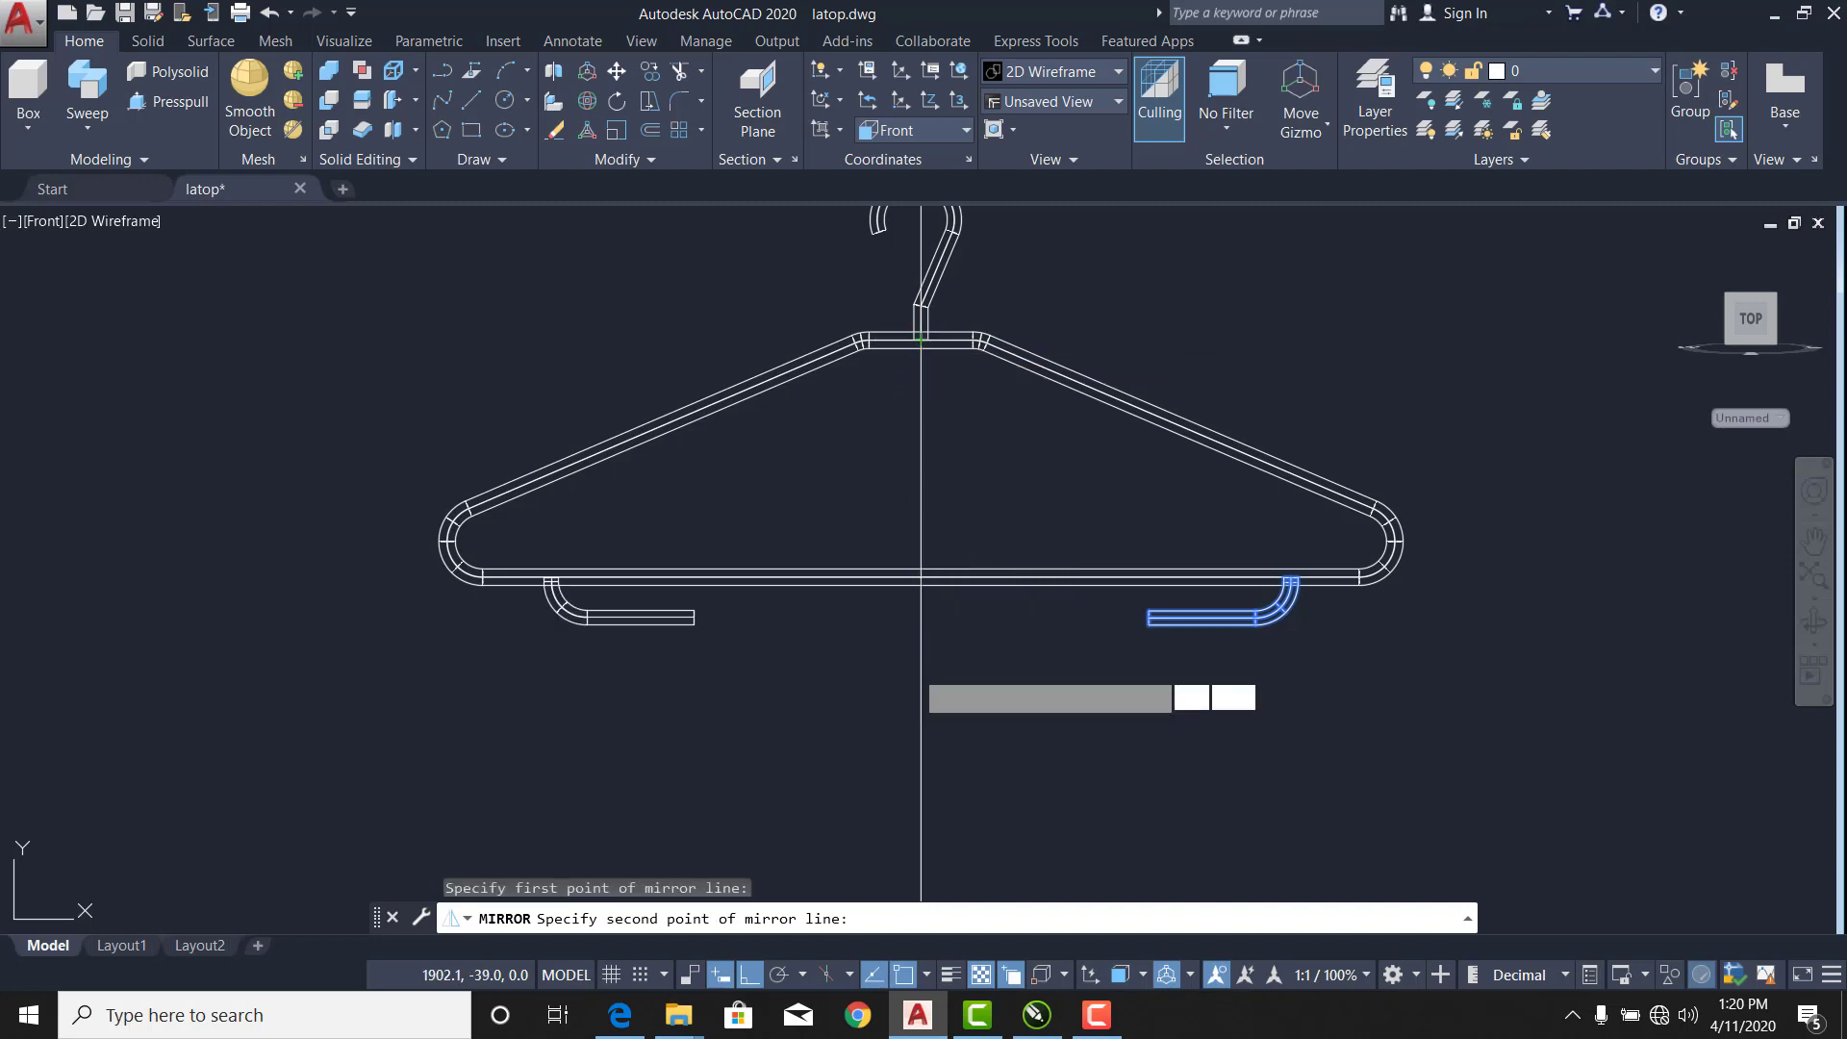
{"action": "right_click", "coordinate": [916, 674]}
{"action": "left_click", "coordinate": [960, 693]}
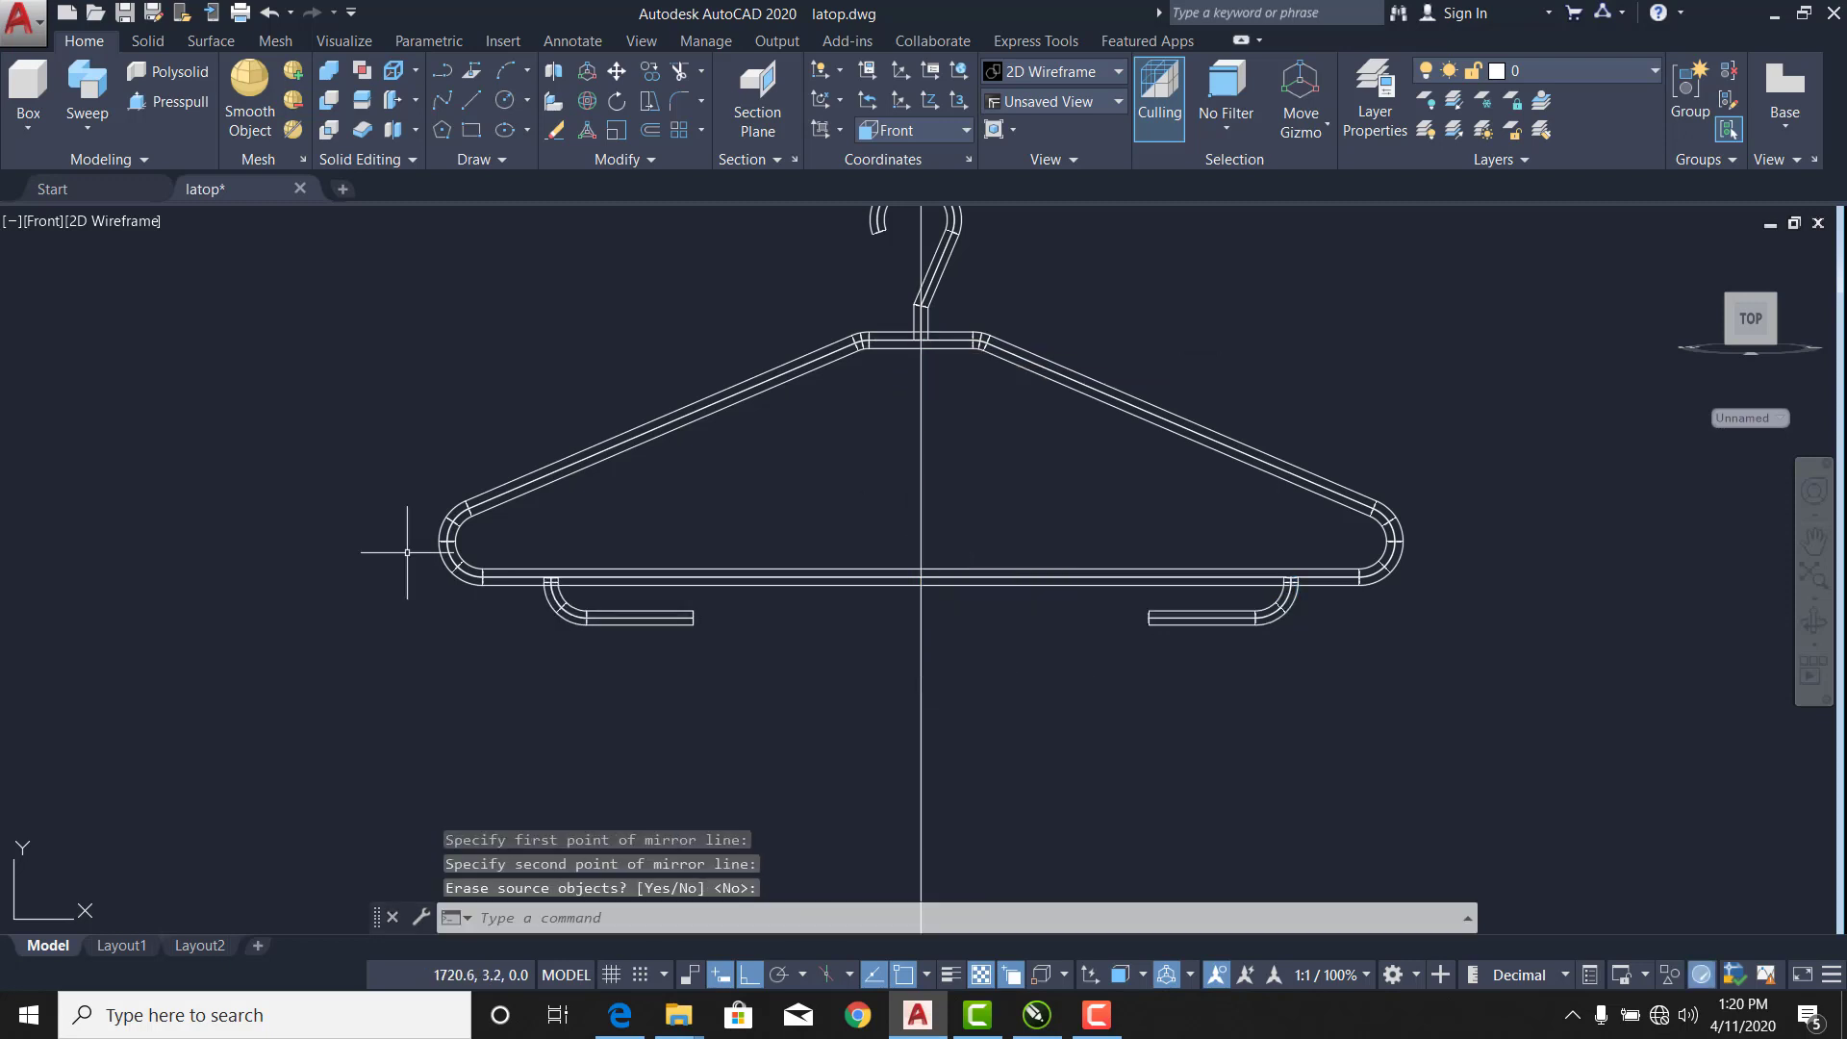
Delete the vertical construction line through the hanger's centre.
{"action": "left_click", "coordinate": [1009, 756]}
{"action": "left_click", "coordinate": [878, 691]}
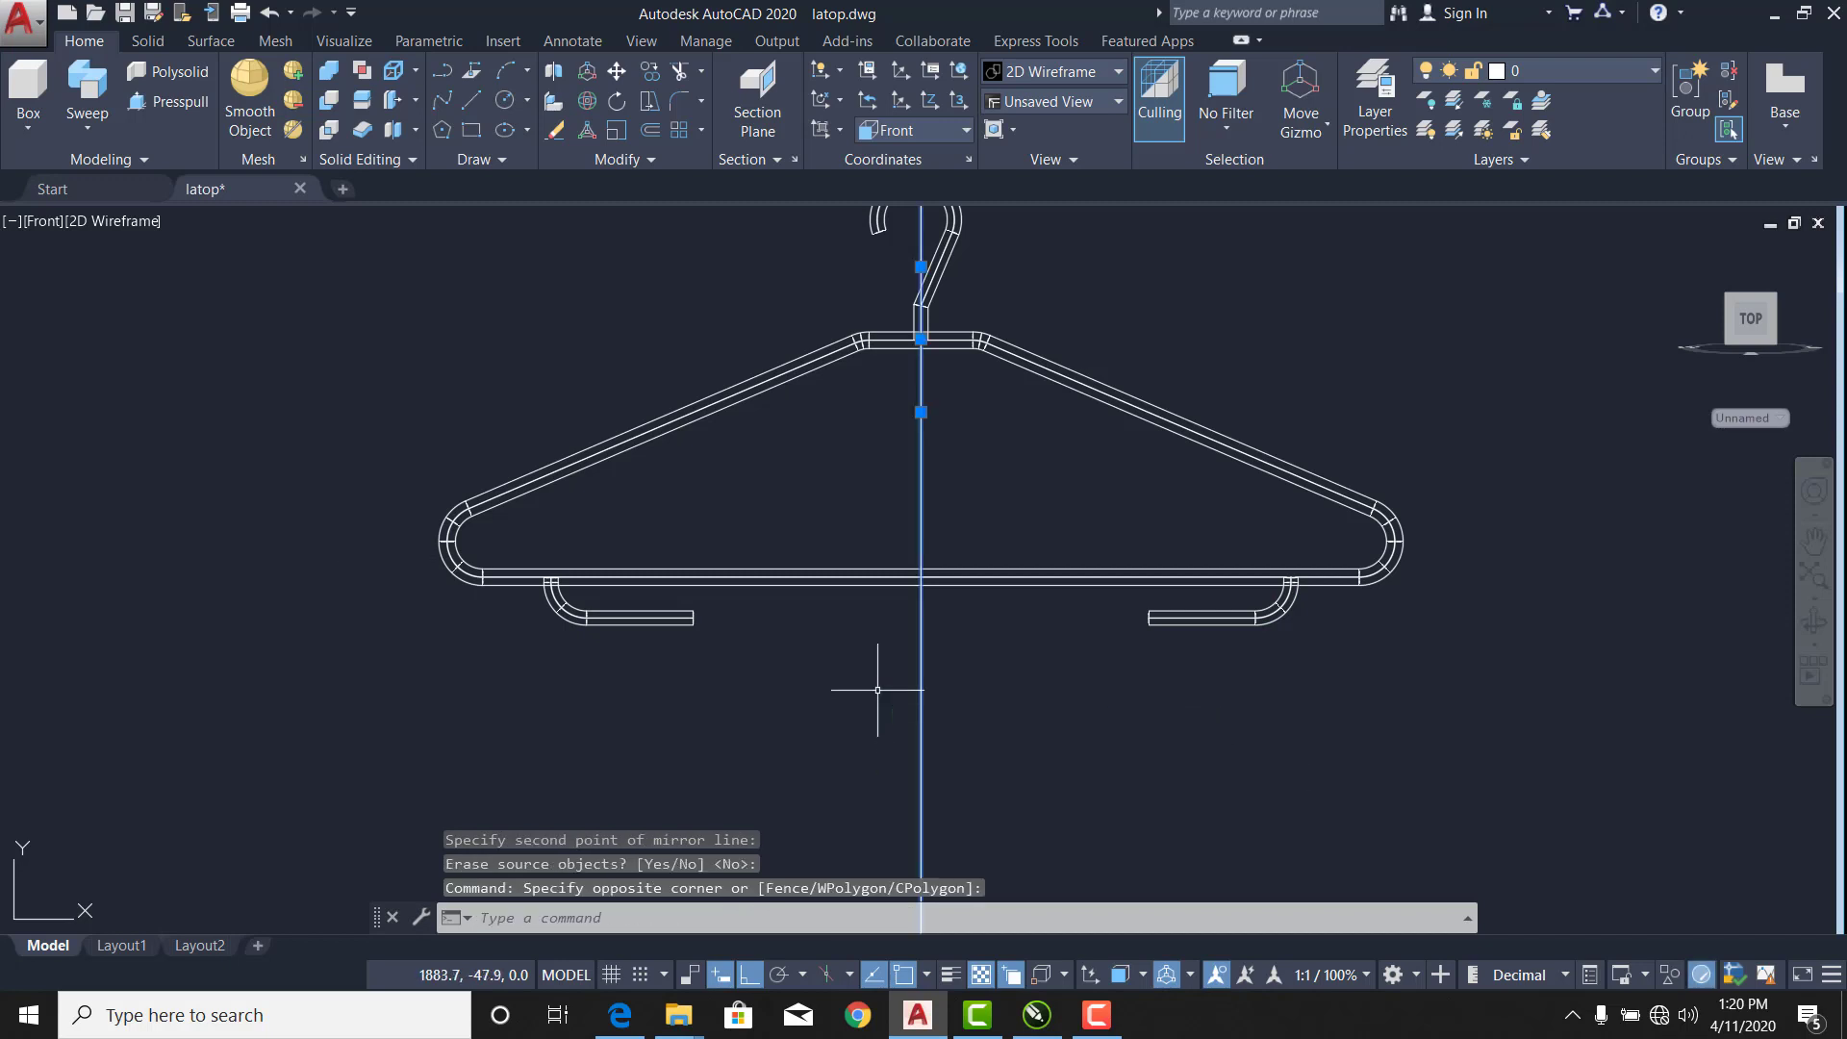
{"action": "key", "text": "Delete"}
{"action": "scroll", "coordinate": [949, 516], "scroll_direction": "down", "scroll_amount": 3}
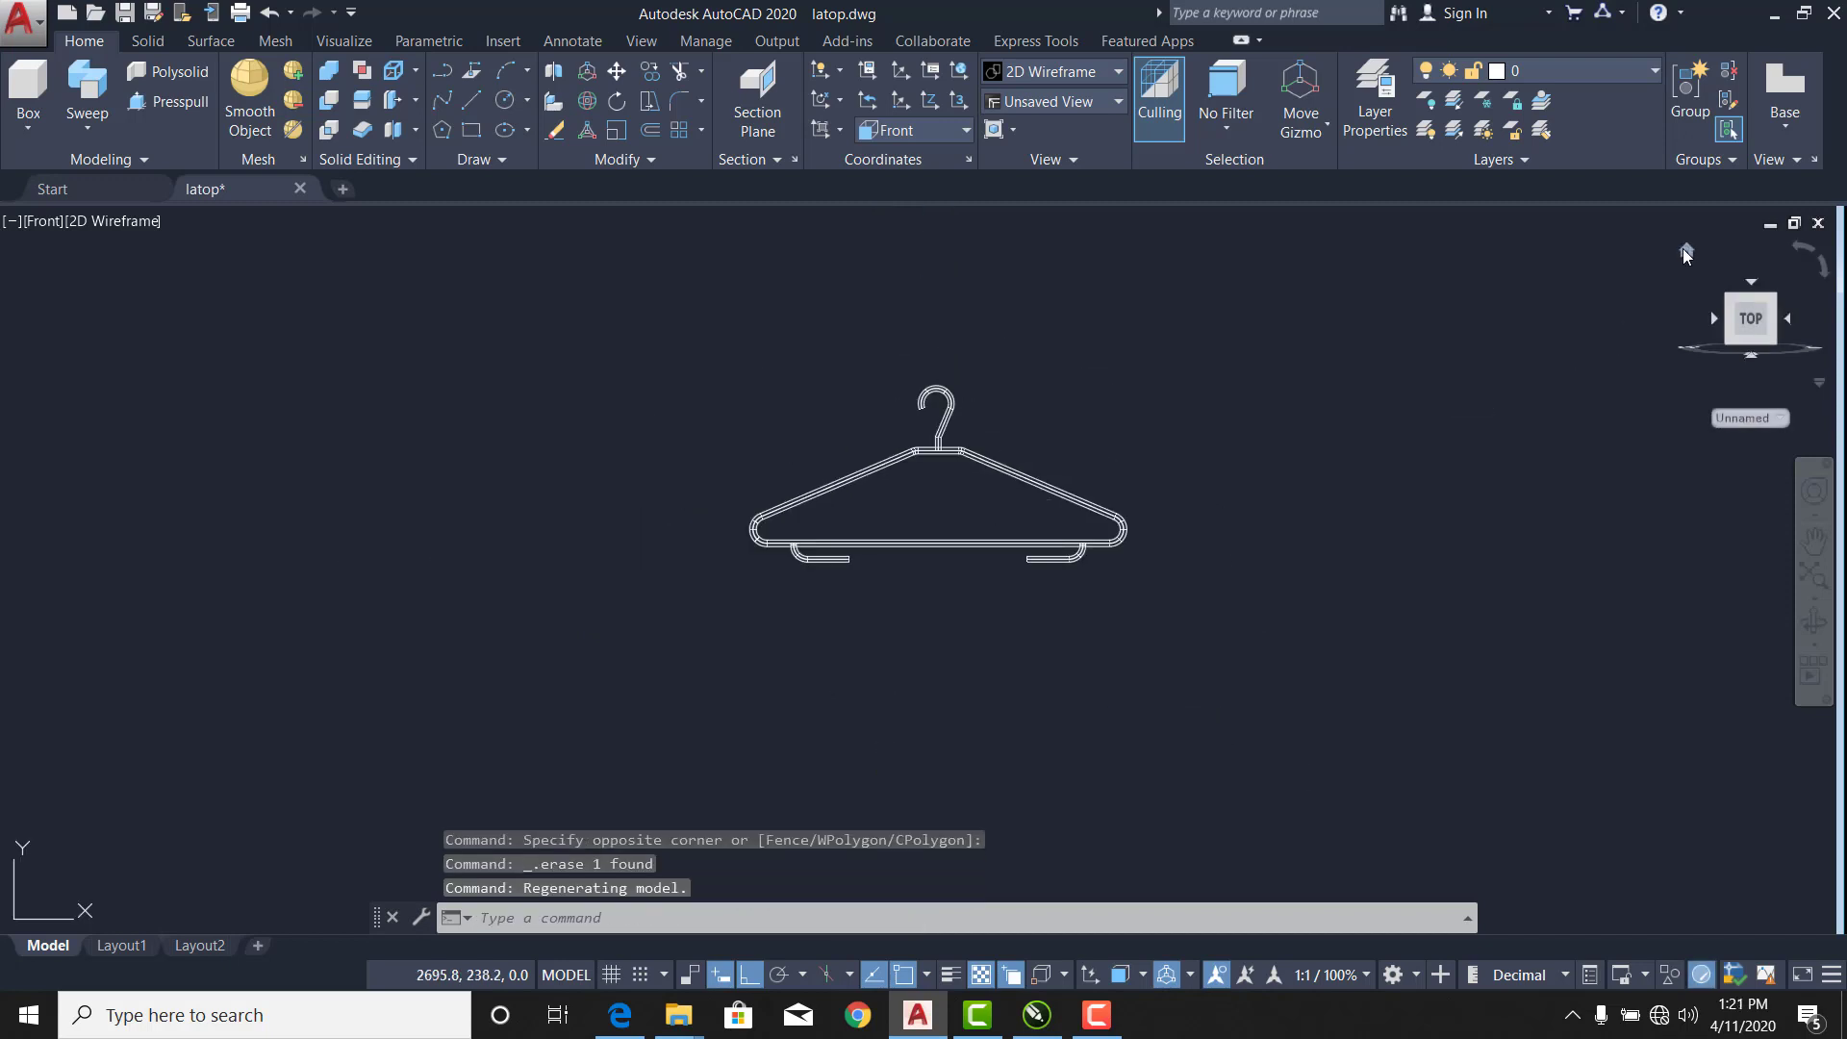
{"action": "left_click", "coordinate": [1817, 581]}
{"action": "scroll", "coordinate": [1276, 515], "scroll_direction": "down", "scroll_amount": 3}
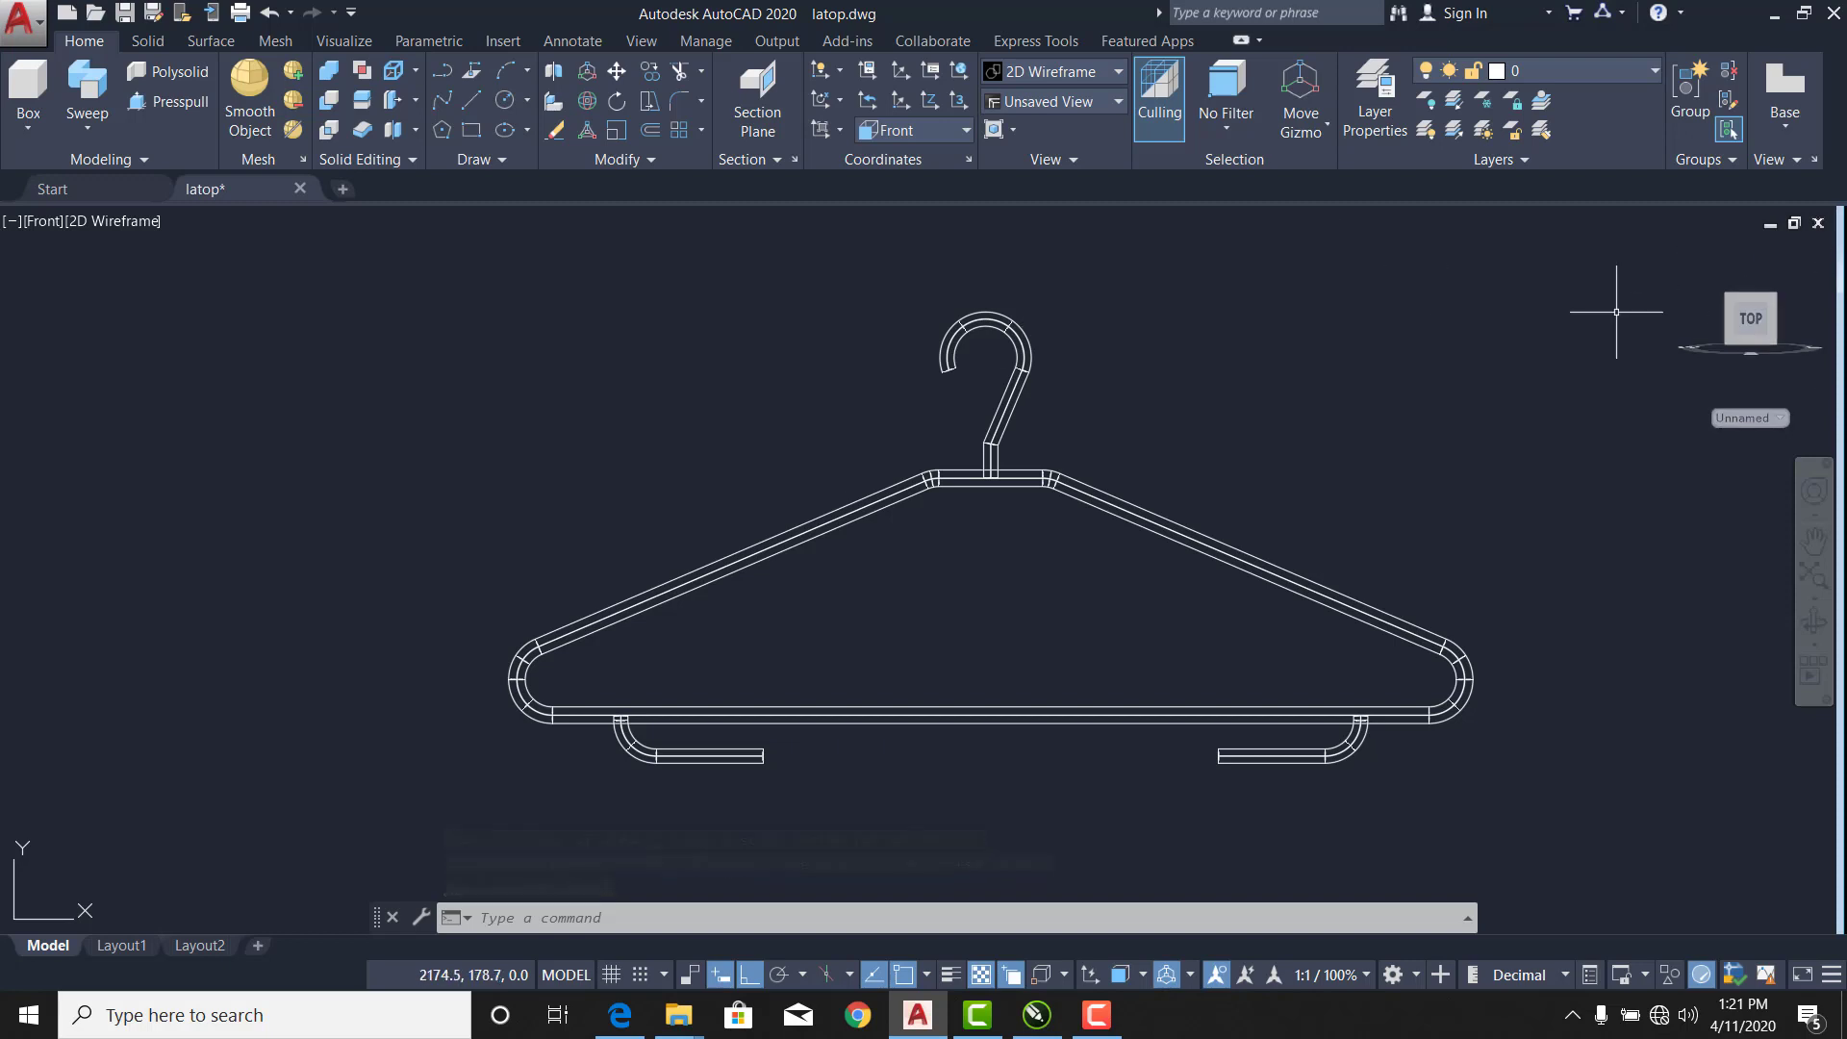
Draw a circle of radius 11 centred inside the curve of the hanger's top hook.
{"action": "left_click", "coordinate": [42, 223]}
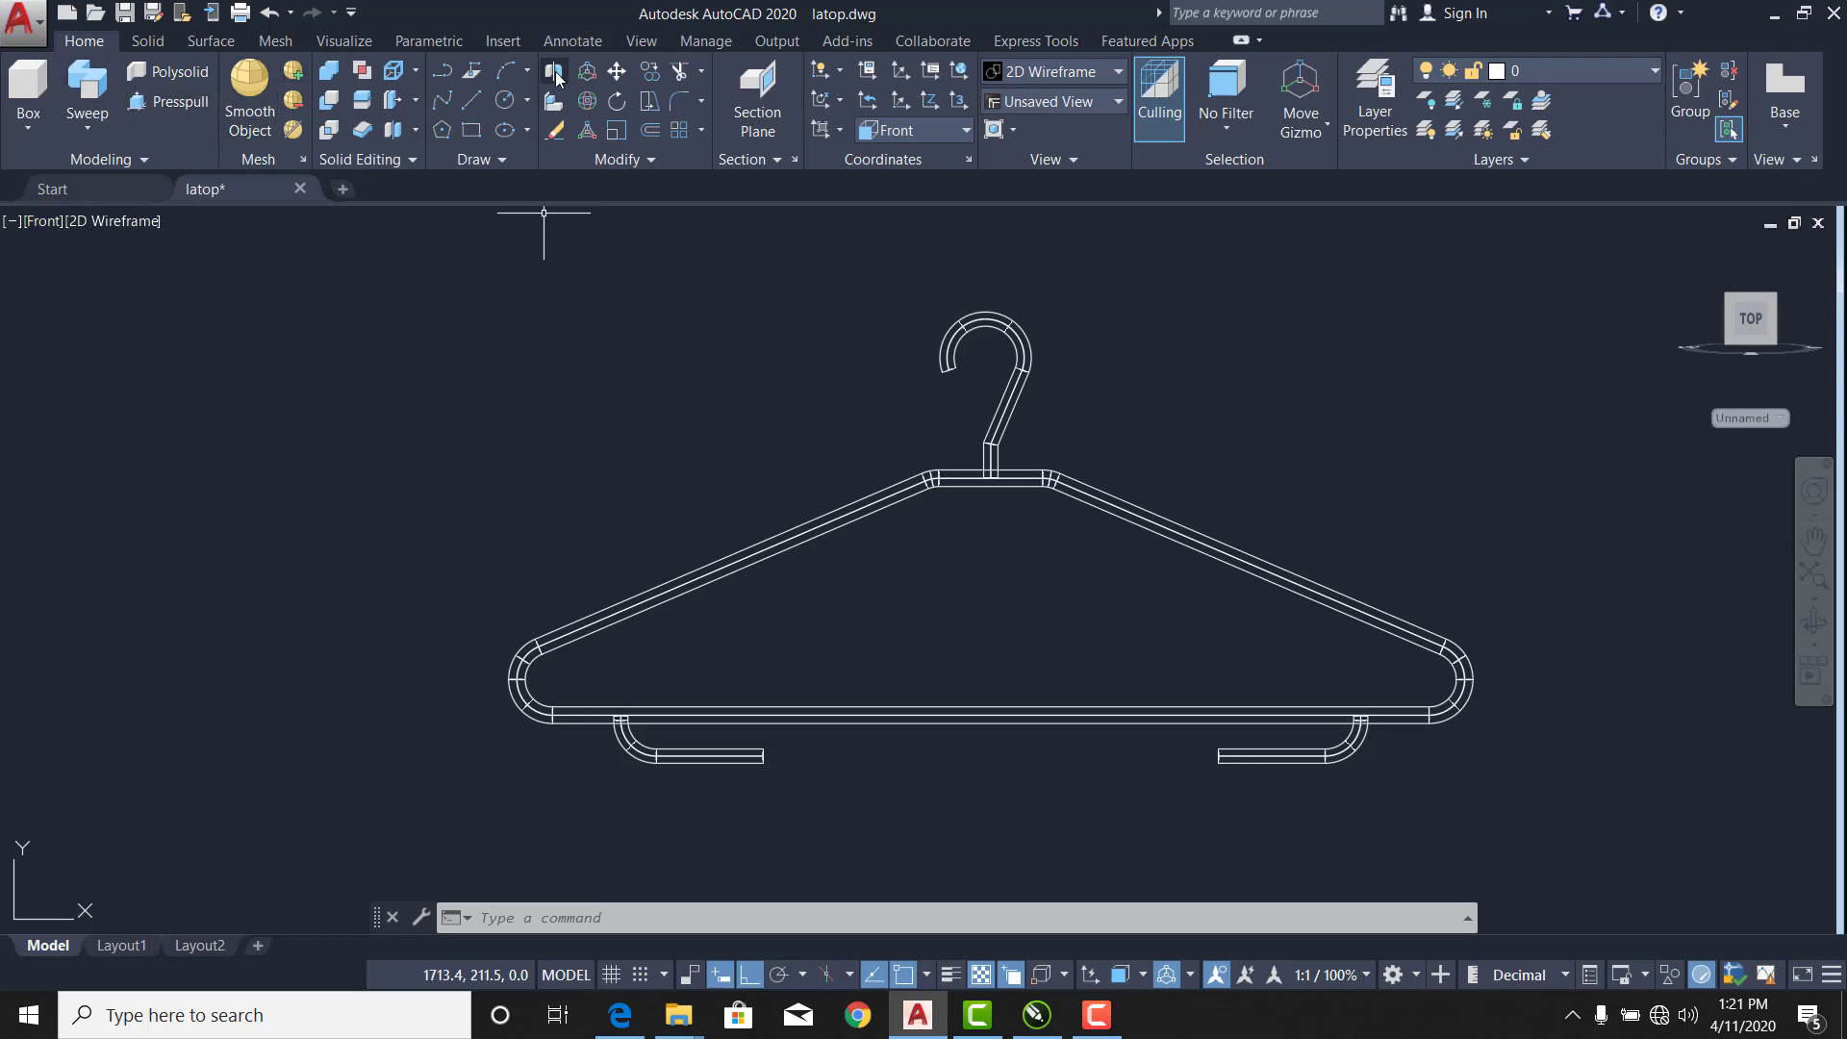
{"action": "left_click", "coordinate": [506, 100]}
{"action": "scroll", "coordinate": [1020, 342], "scroll_direction": "up", "scroll_amount": 4}
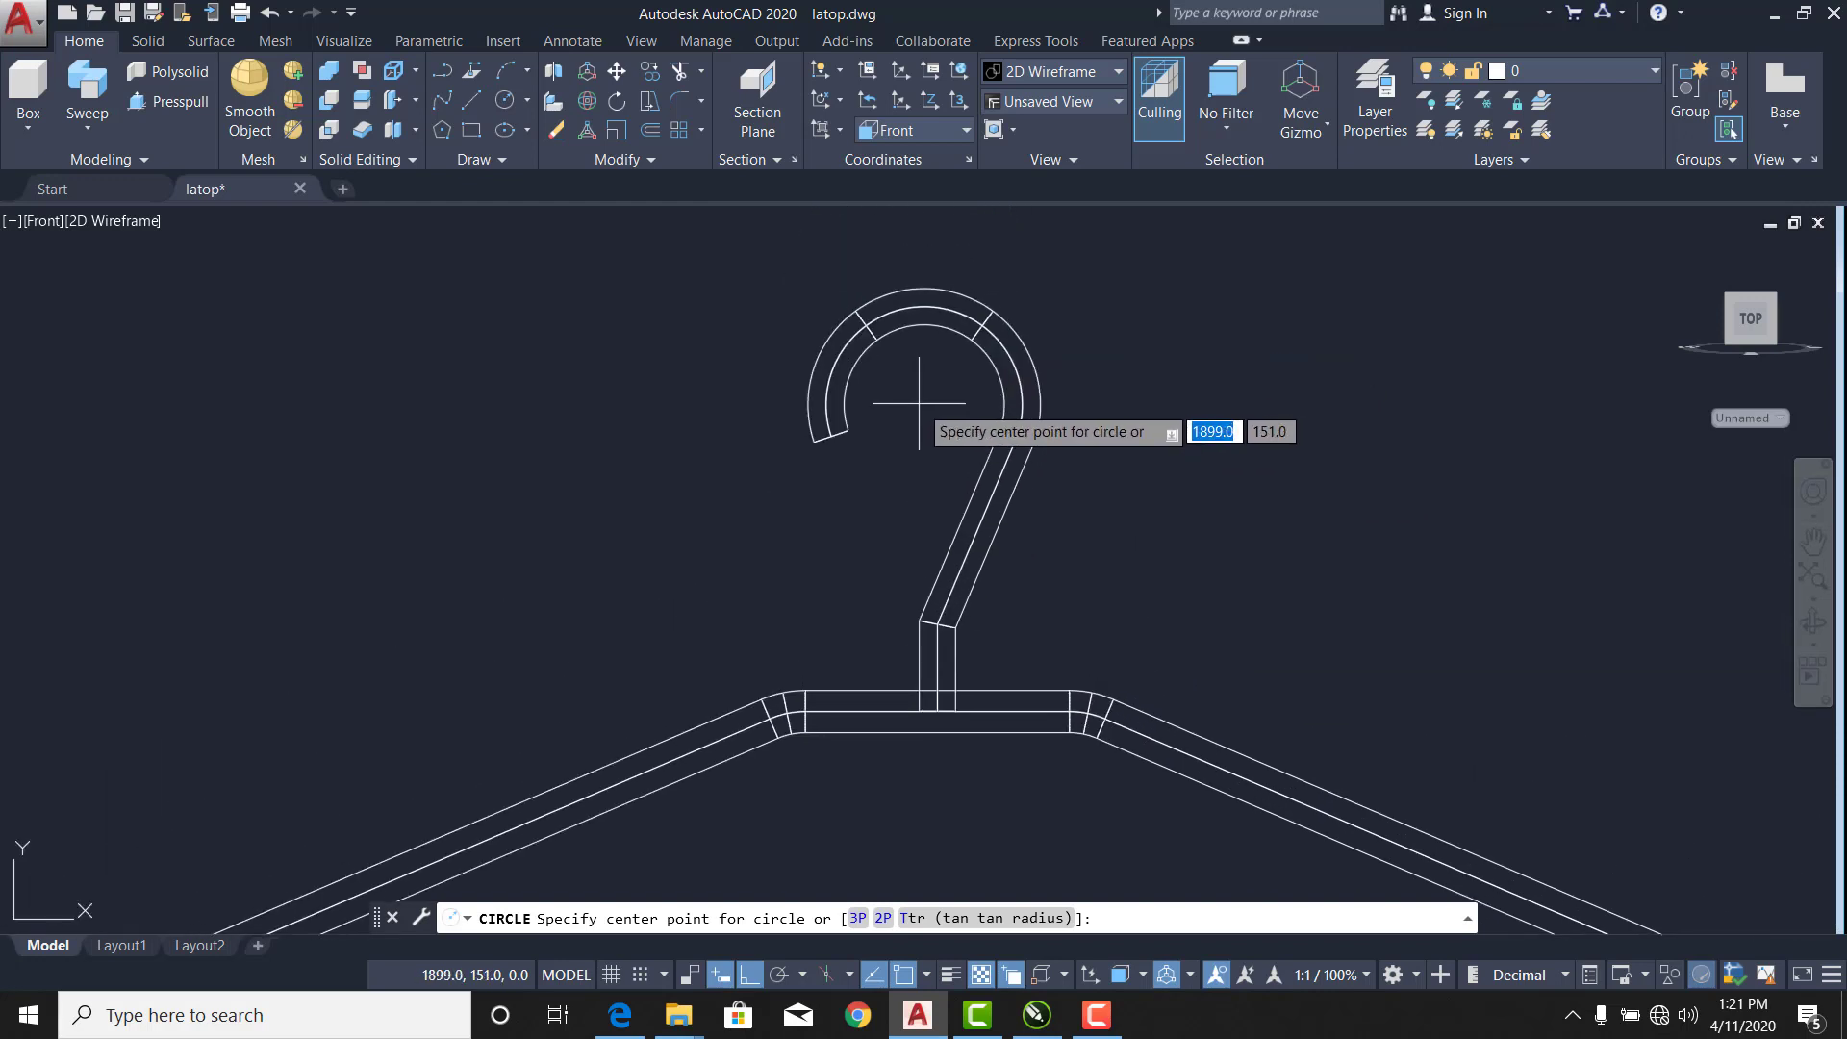
{"action": "left_click", "coordinate": [921, 403]}
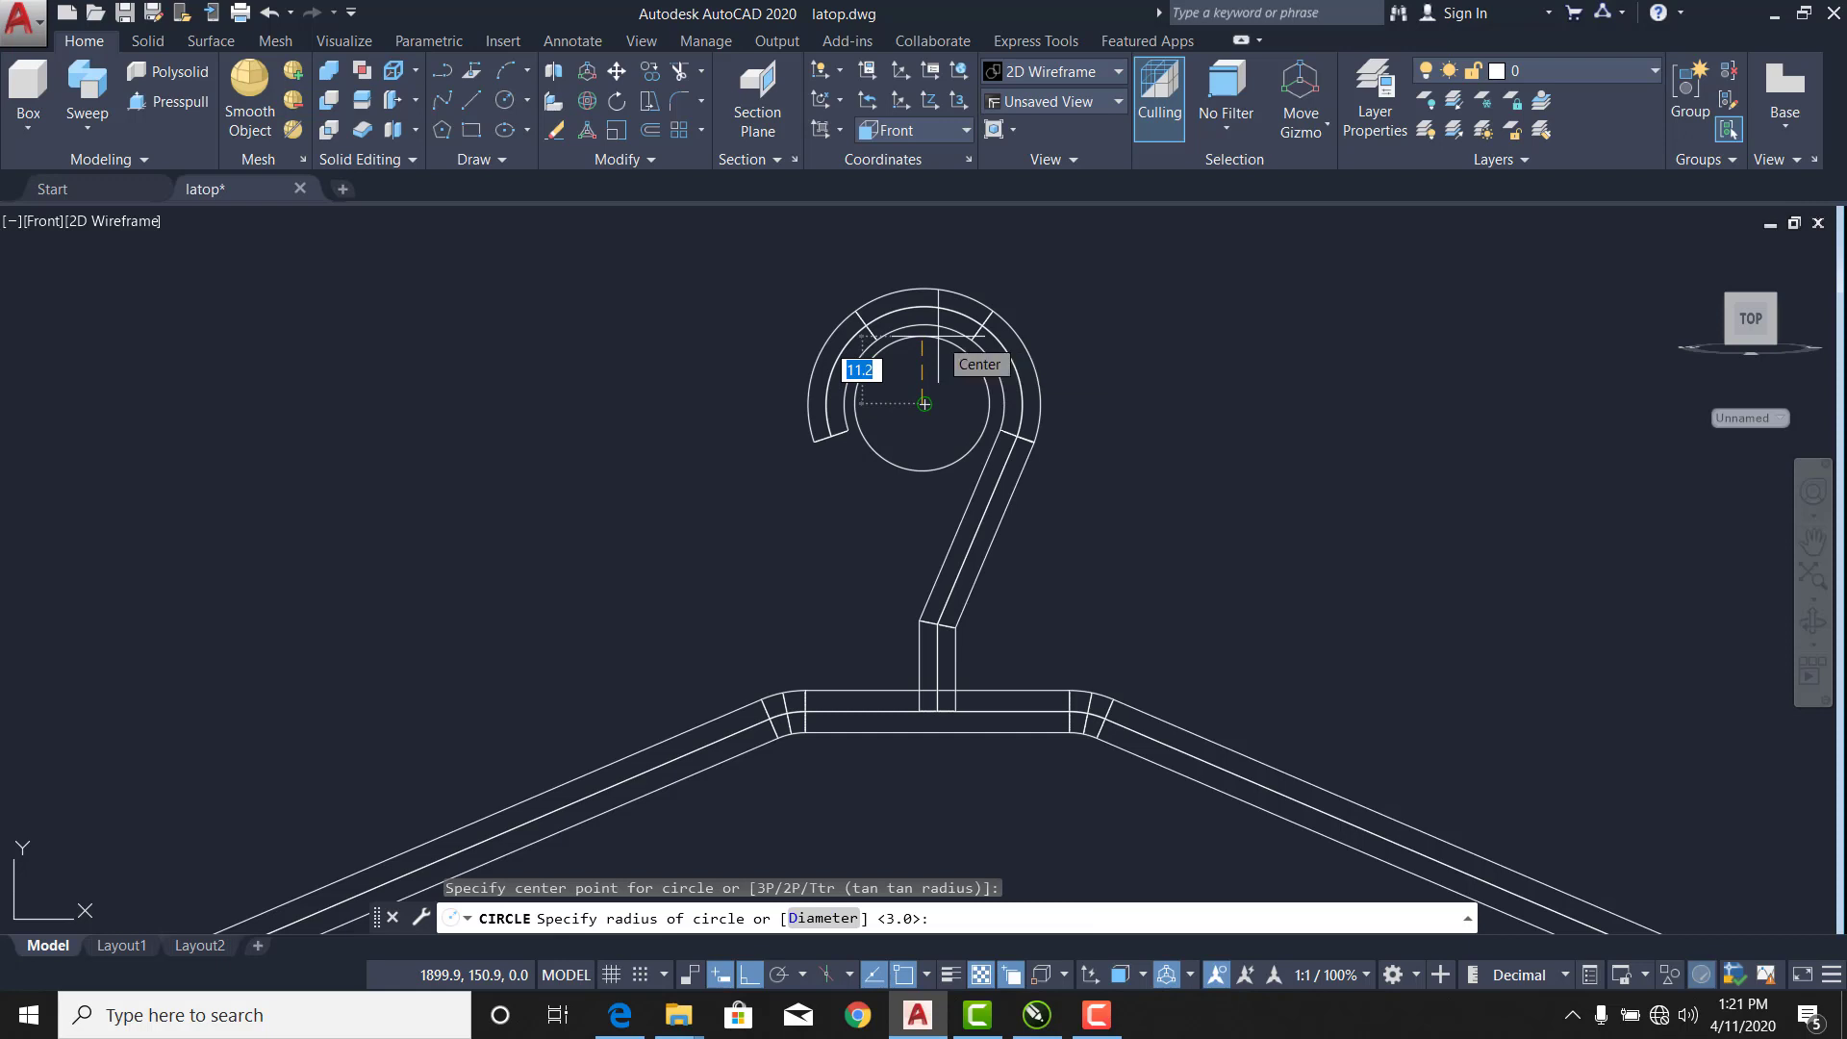
{"action": "type", "text": "11"}
{"action": "key", "text": "Return"}
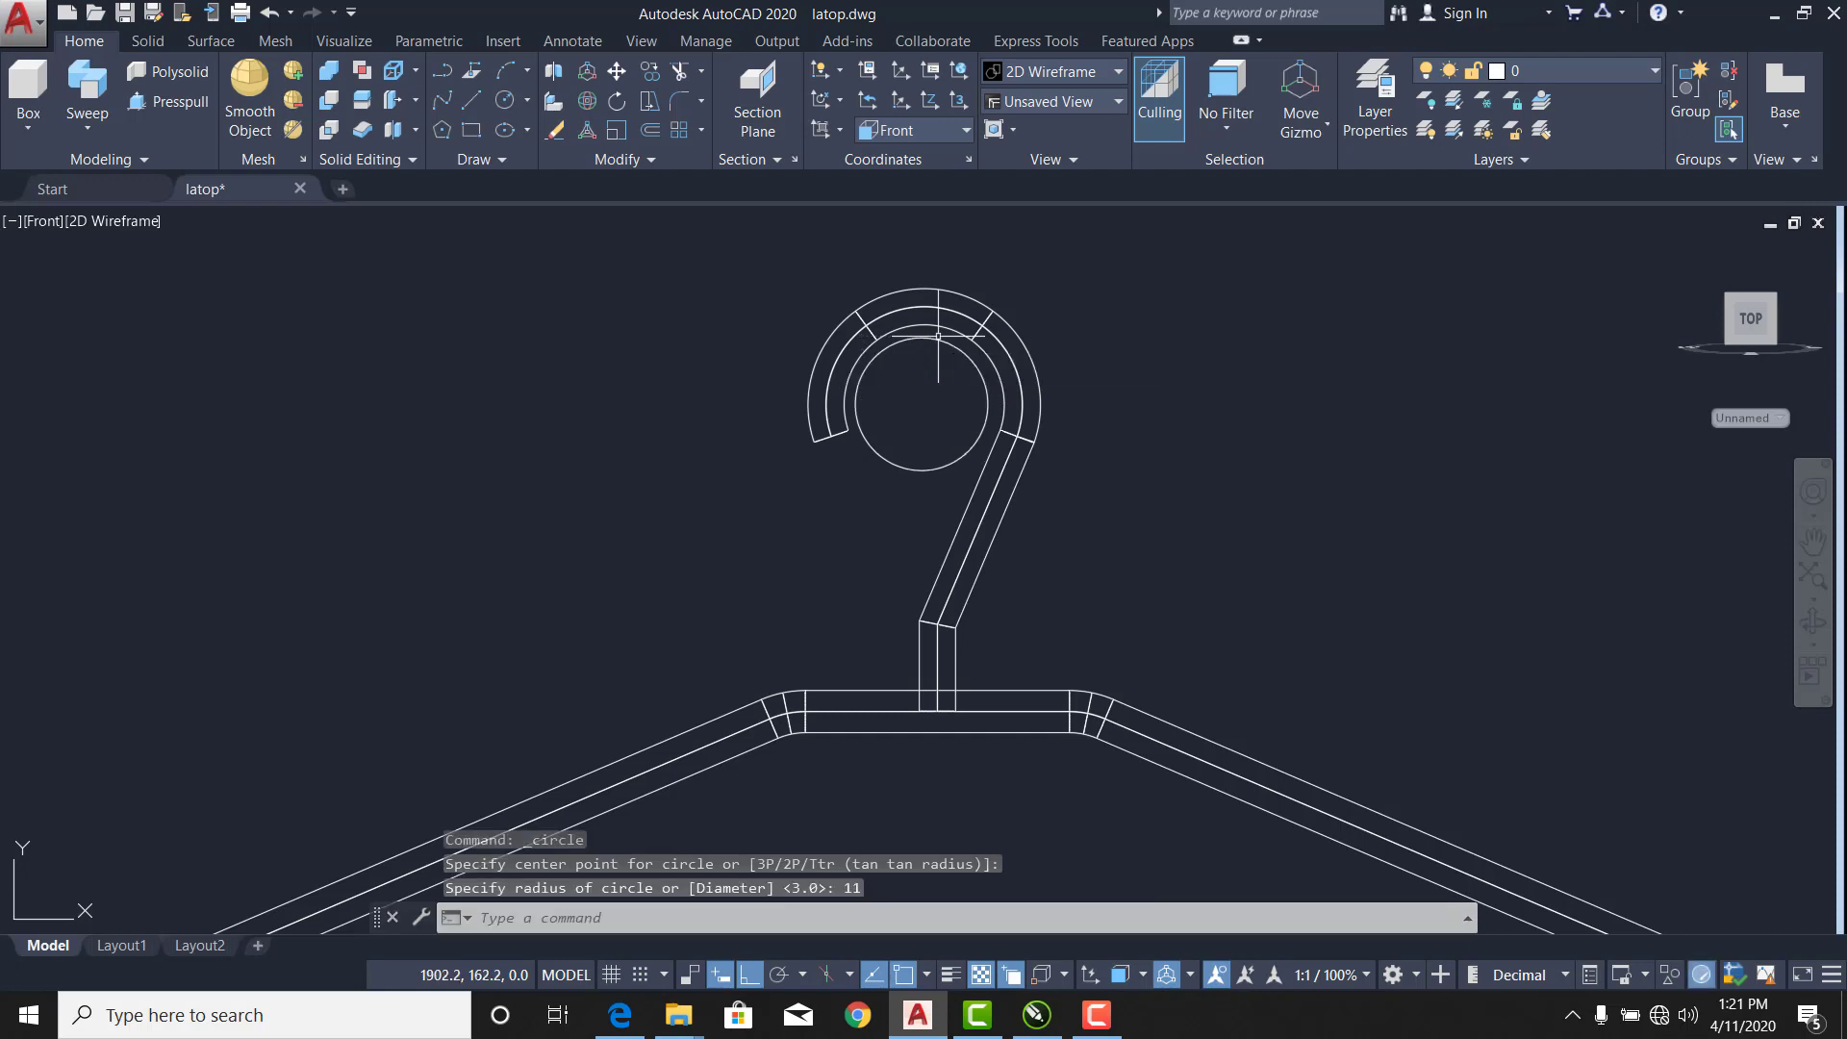
Set the radius of the circle inside the hook to 12.
{"action": "left_click", "coordinate": [939, 337]}
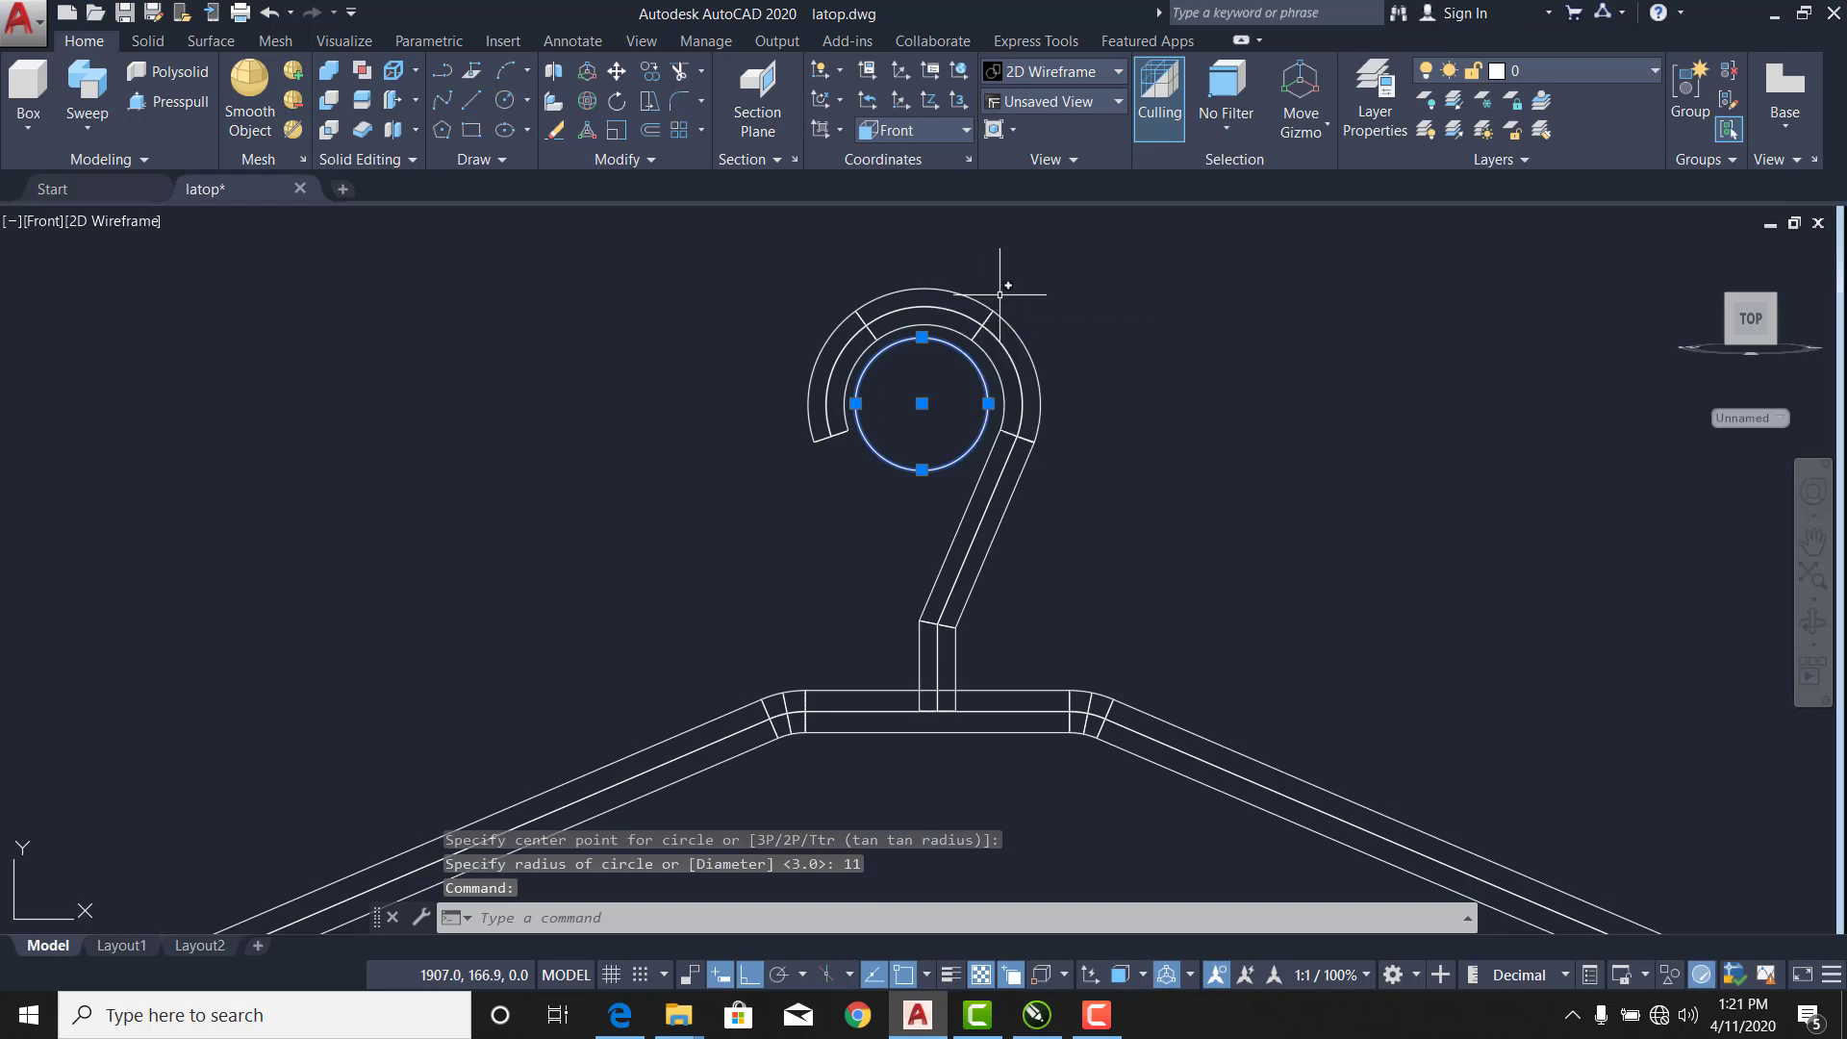
{"action": "key", "text": "ctrl+1"}
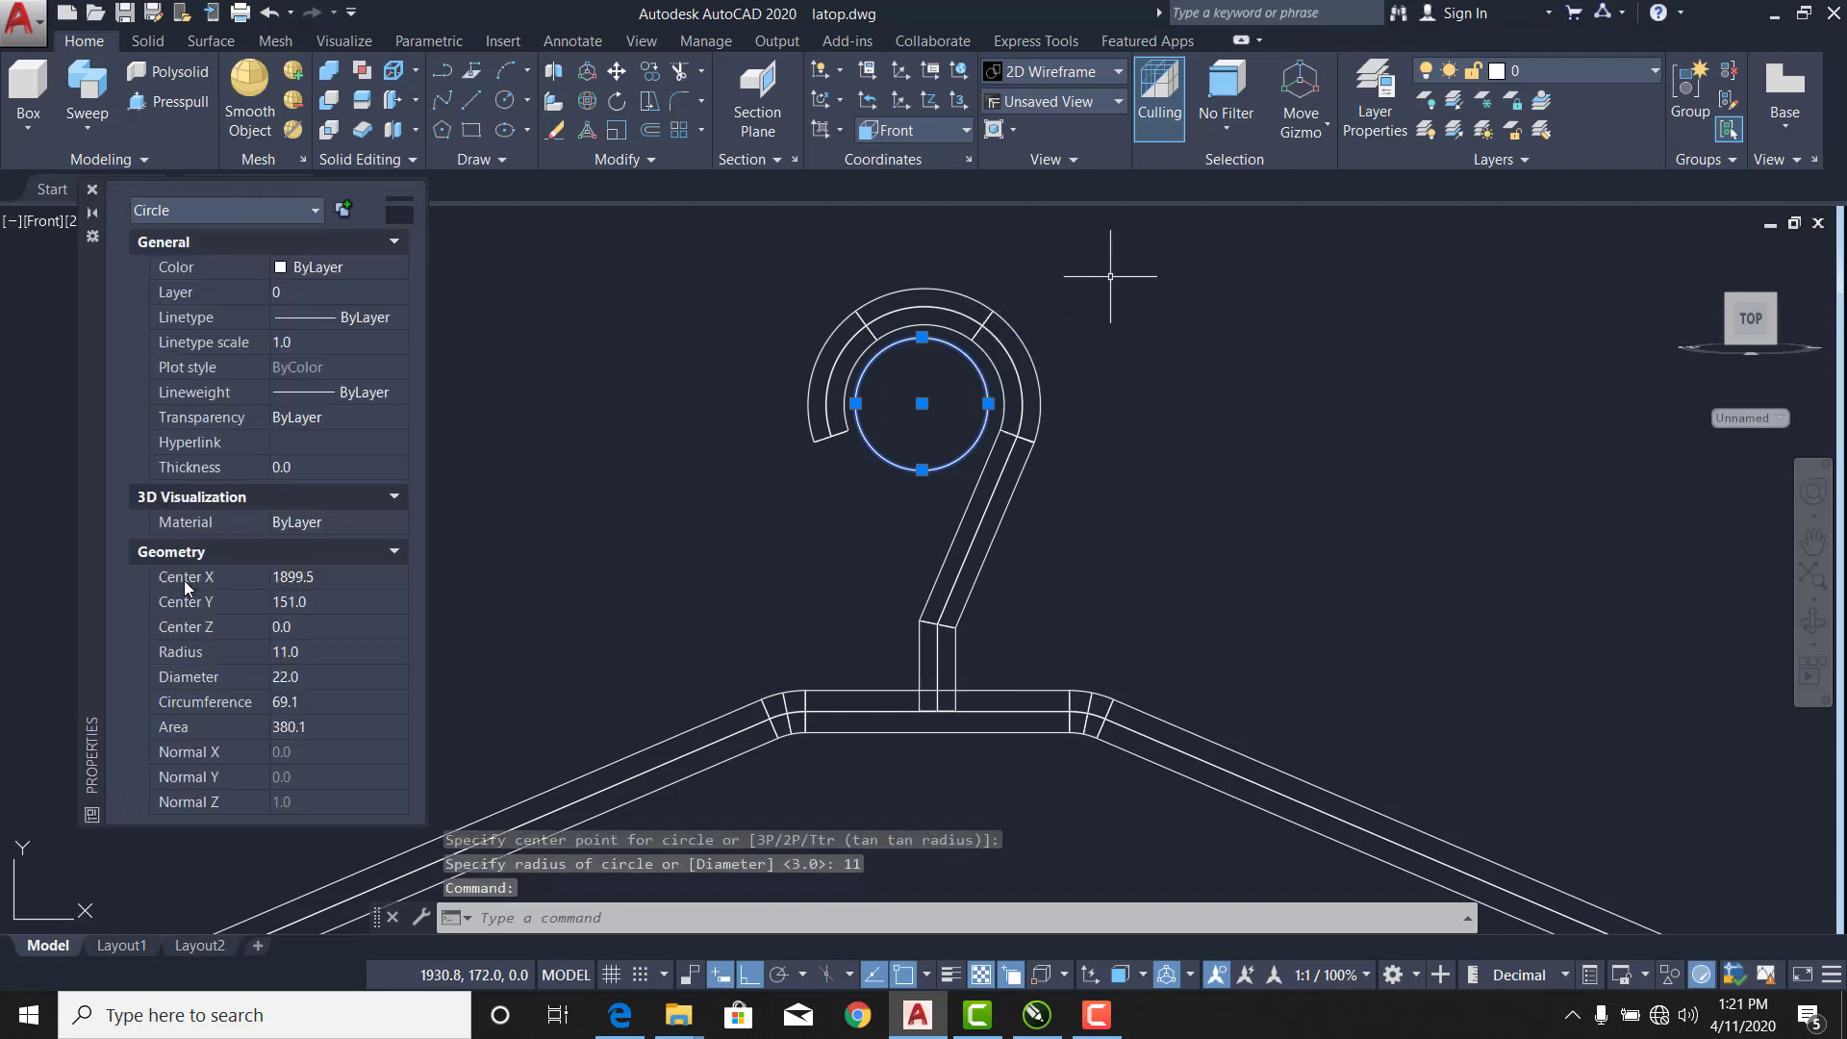
{"action": "left_click", "coordinate": [328, 652]}
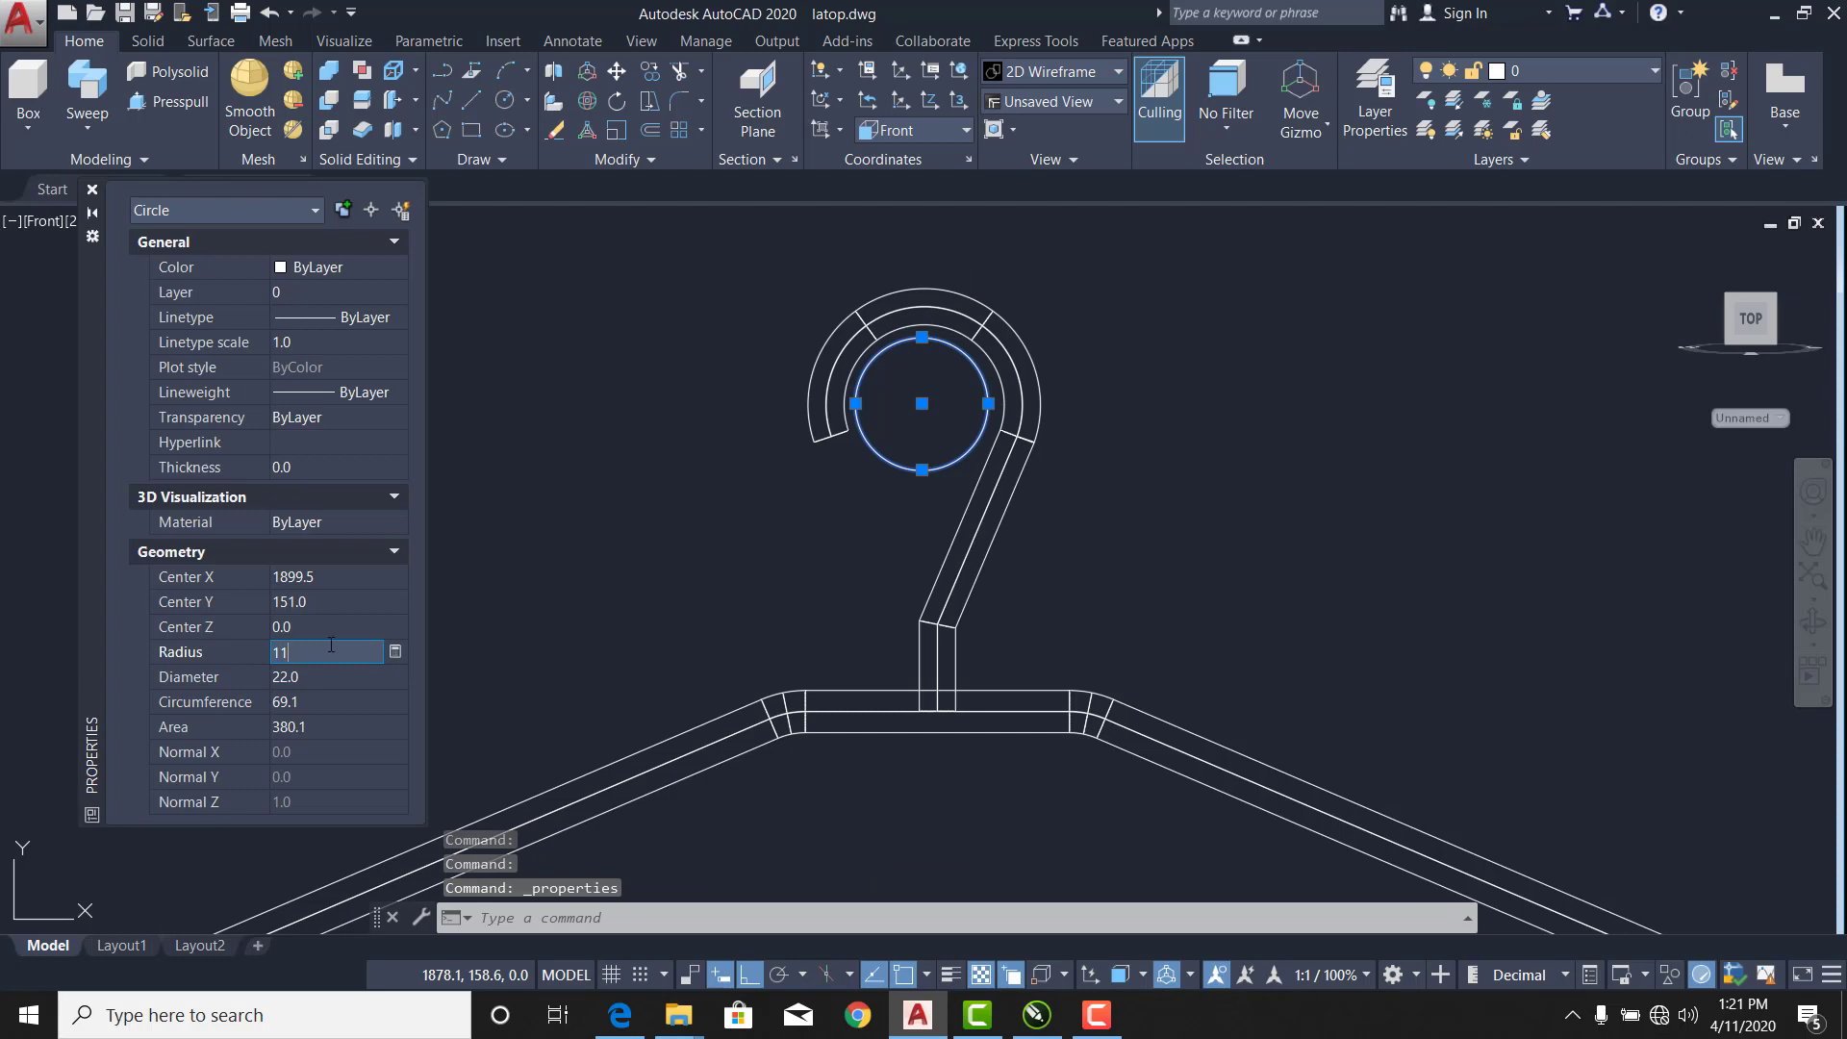
{"action": "type", "text": "11.5"}
{"action": "key", "text": "Tab"}
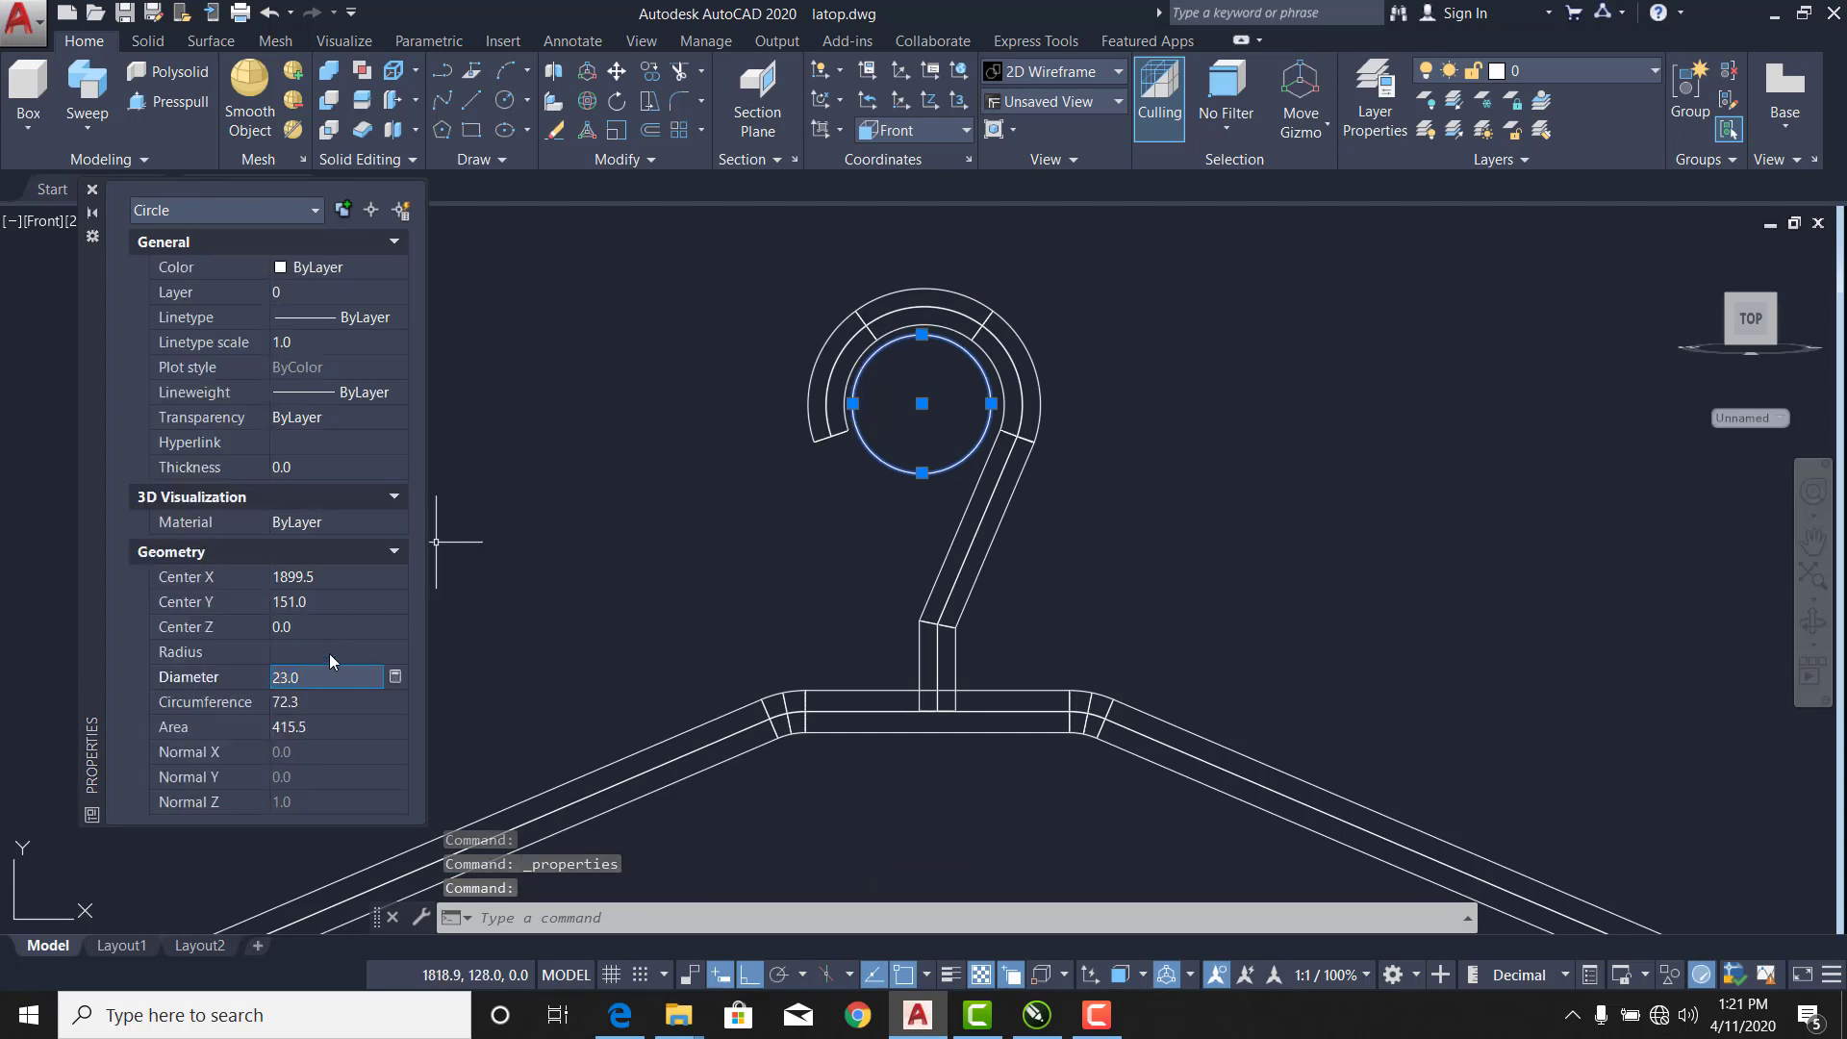
{"action": "left_click", "coordinate": [331, 652]}
{"action": "type", "text": "12"}
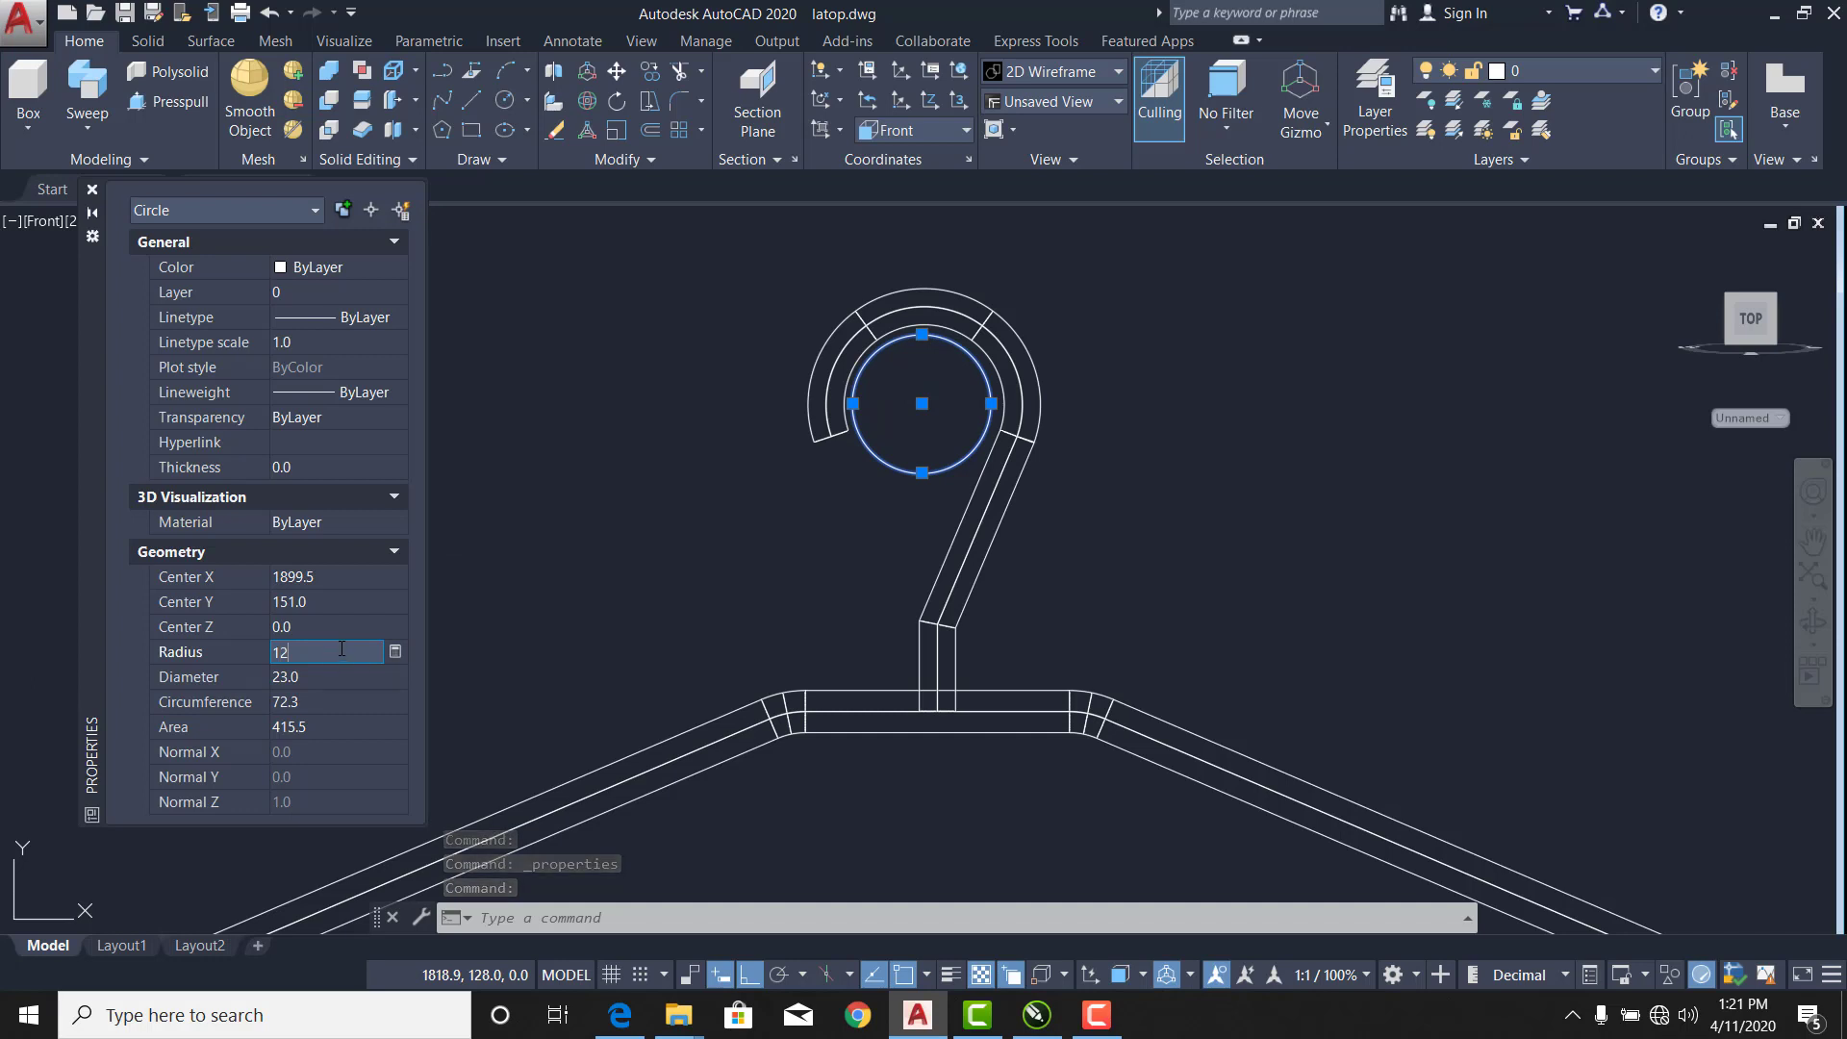
{"action": "key", "text": "Tab"}
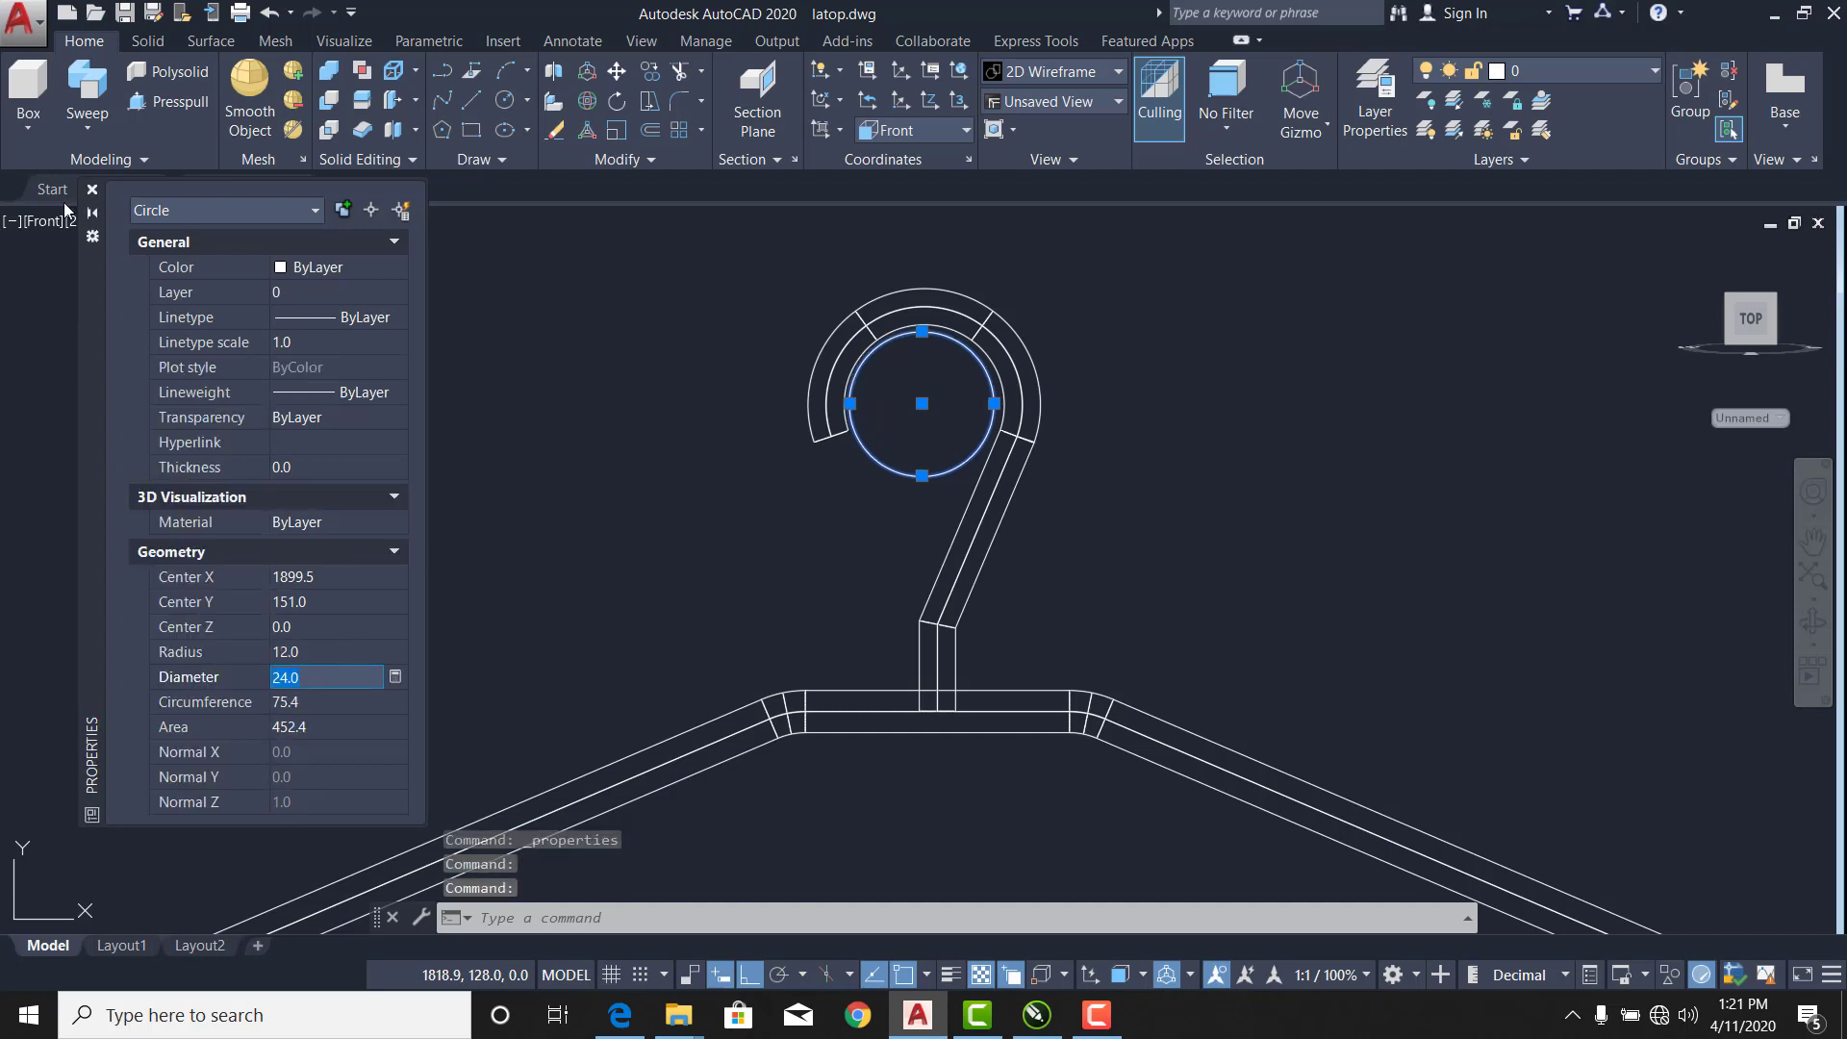
{"action": "left_click", "coordinate": [92, 190]}
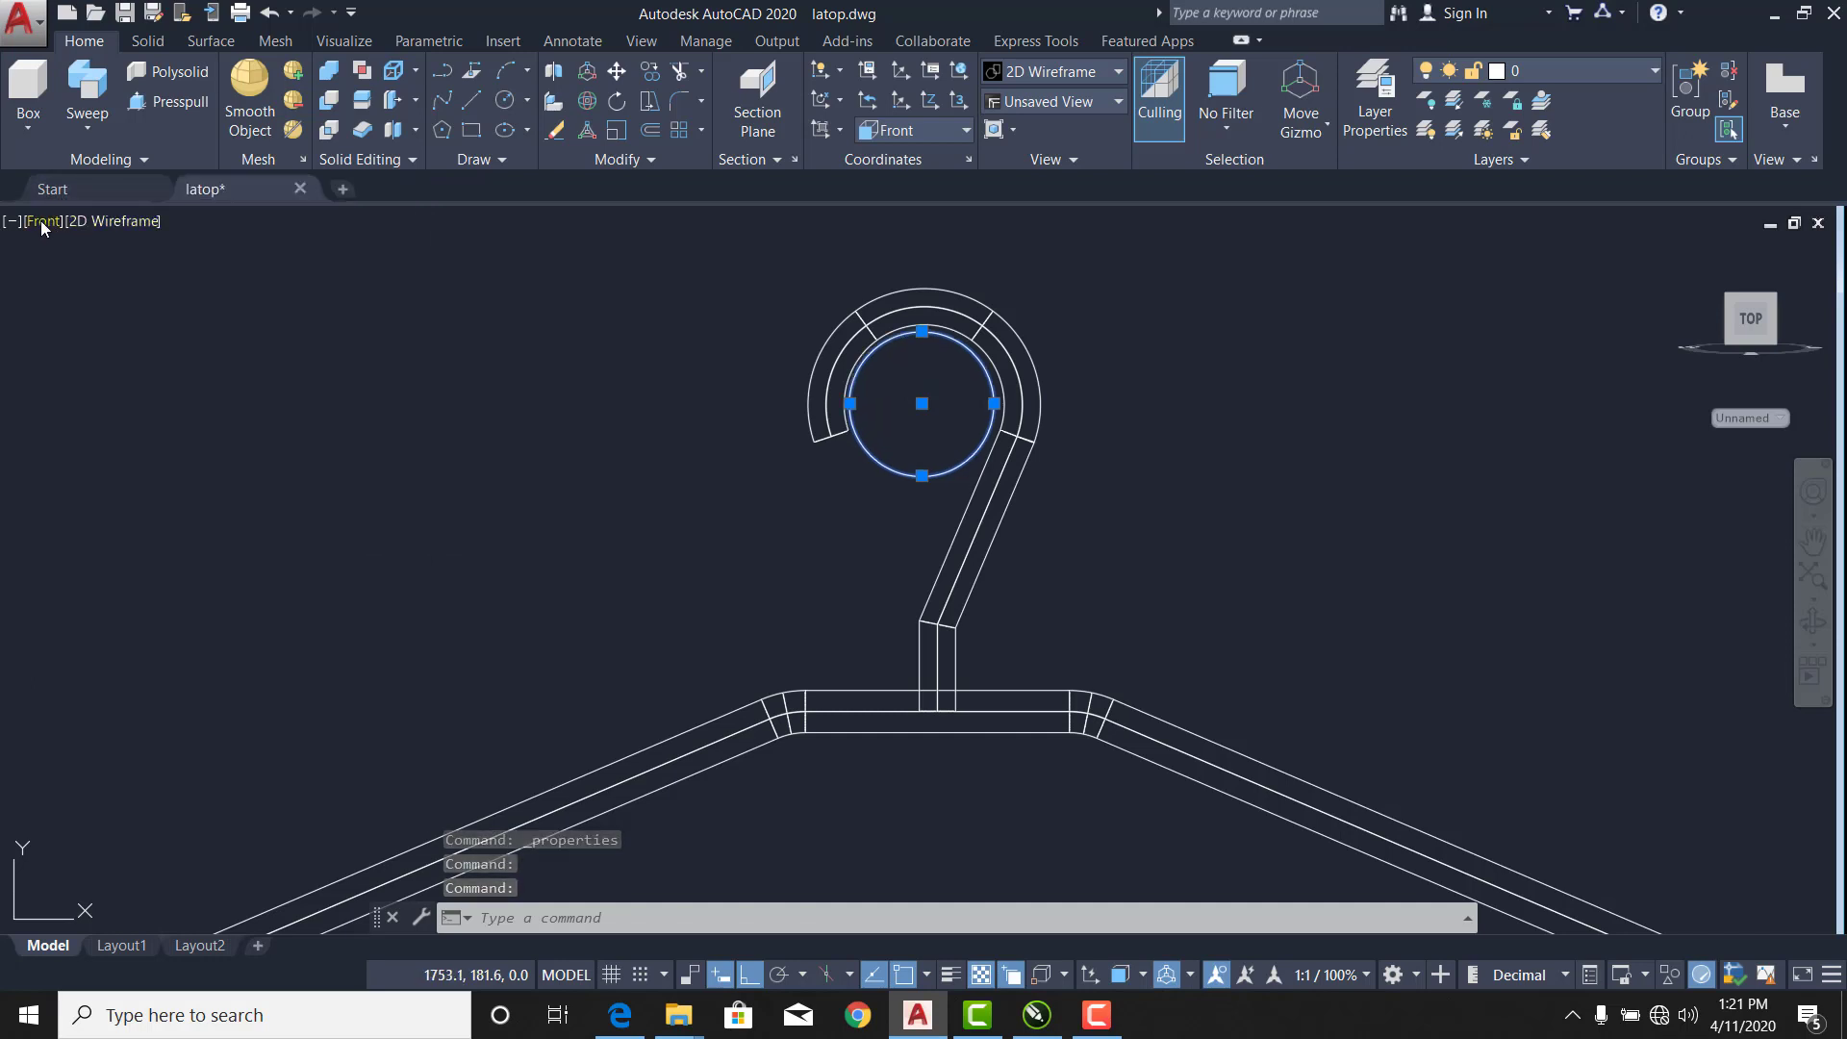
In the SE Isometric view, extrude the circle inside the hook 1200 units backwards to form the hanging rod.
{"action": "left_click", "coordinate": [42, 227]}
{"action": "left_click", "coordinate": [125, 435]}
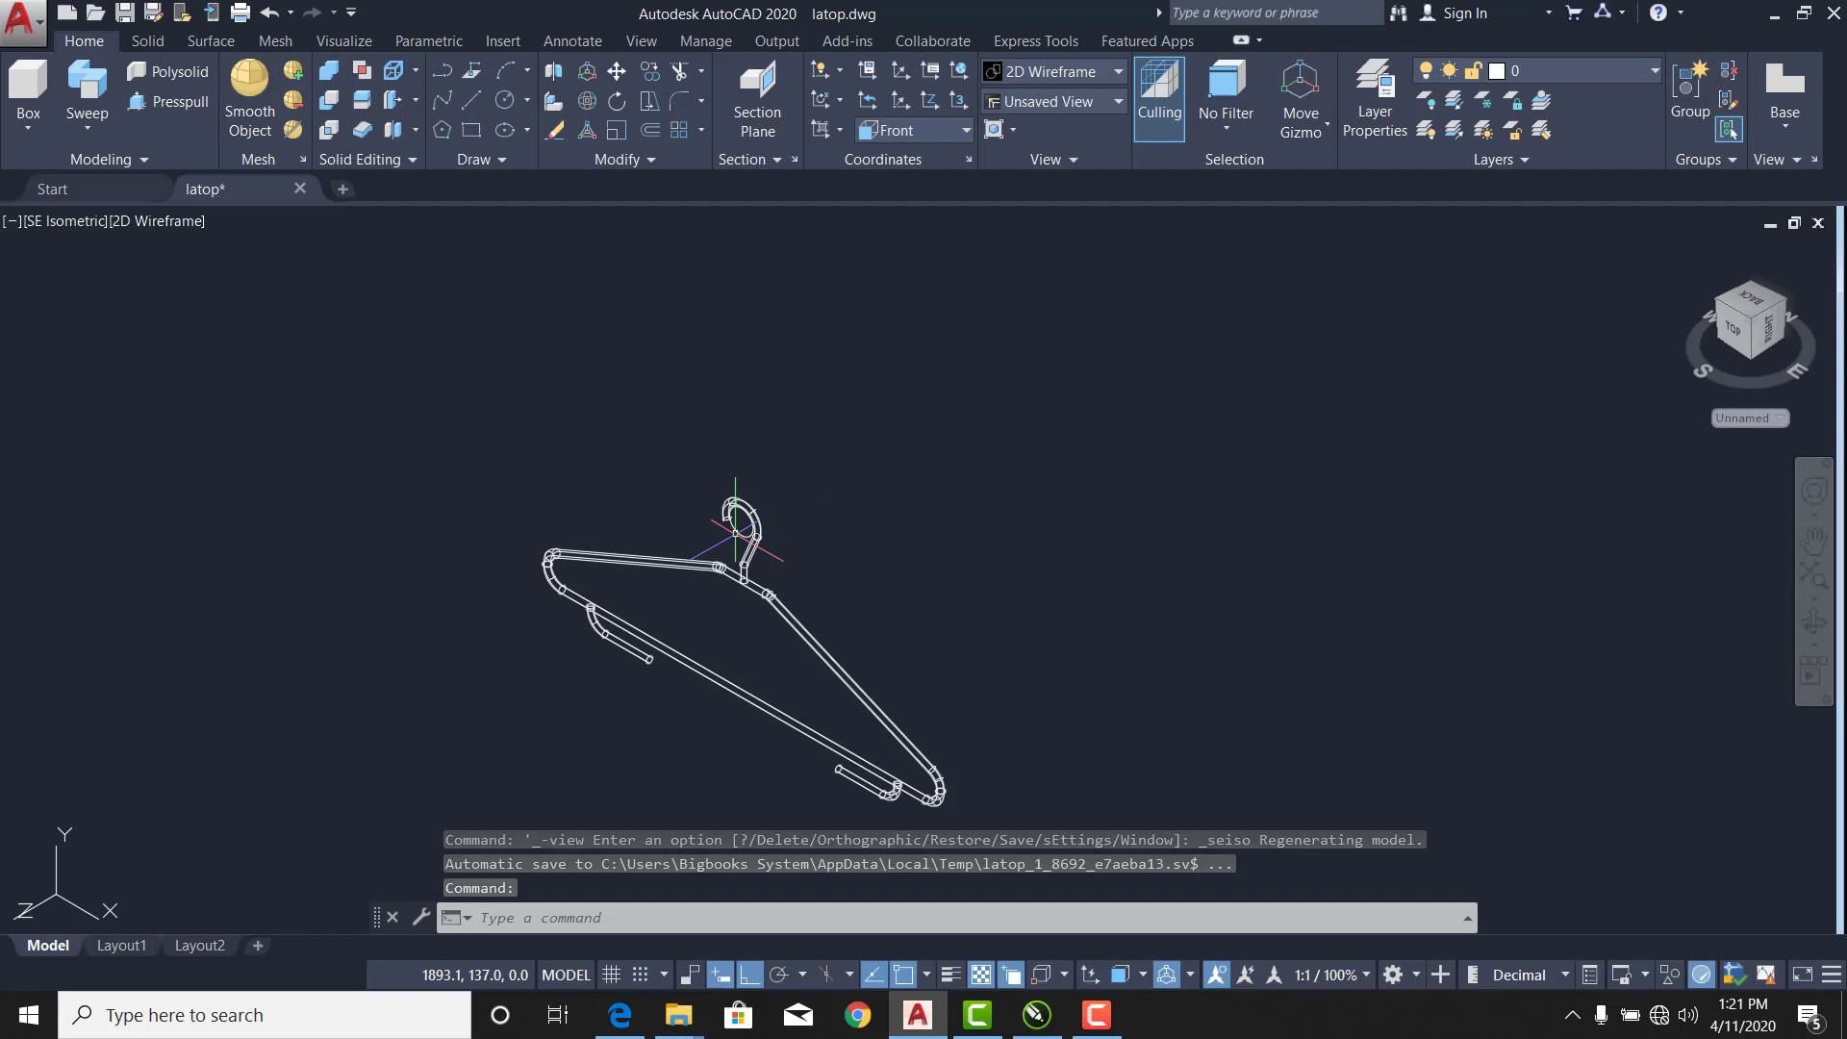
{"action": "left_click", "coordinate": [739, 520]}
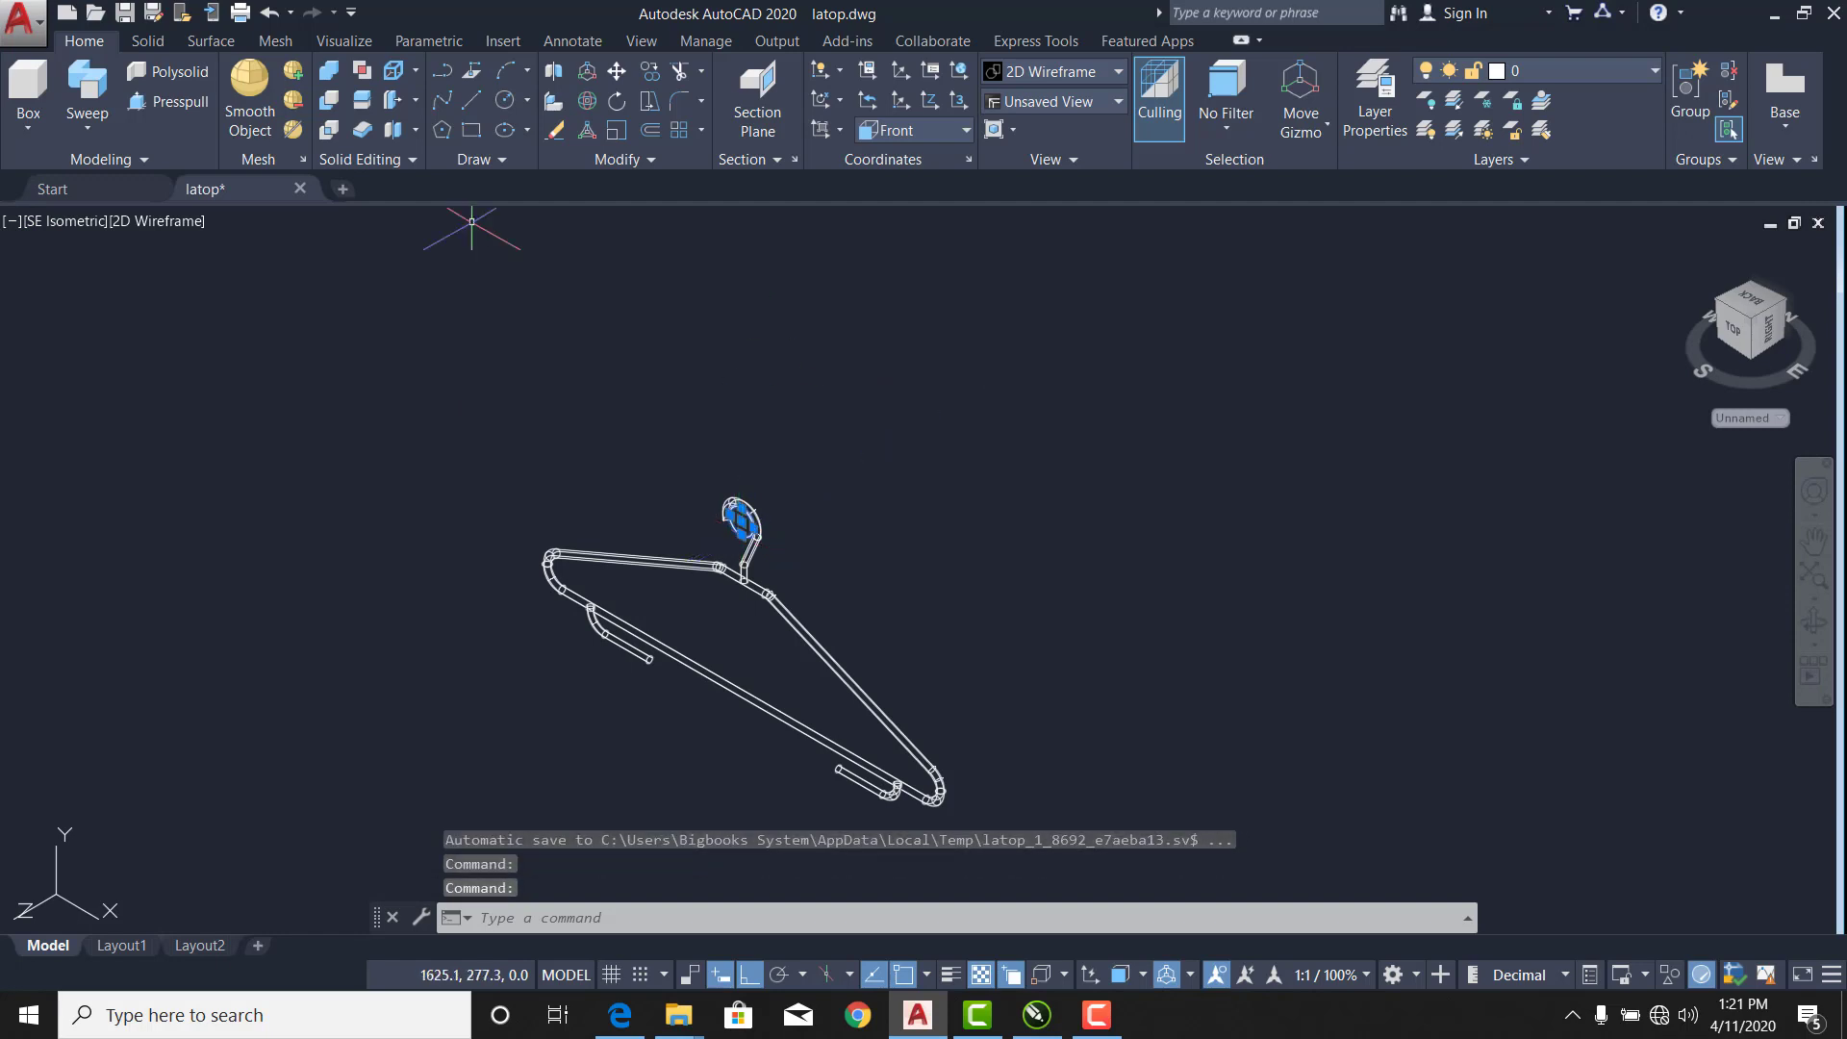
{"action": "left_click", "coordinate": [96, 127]}
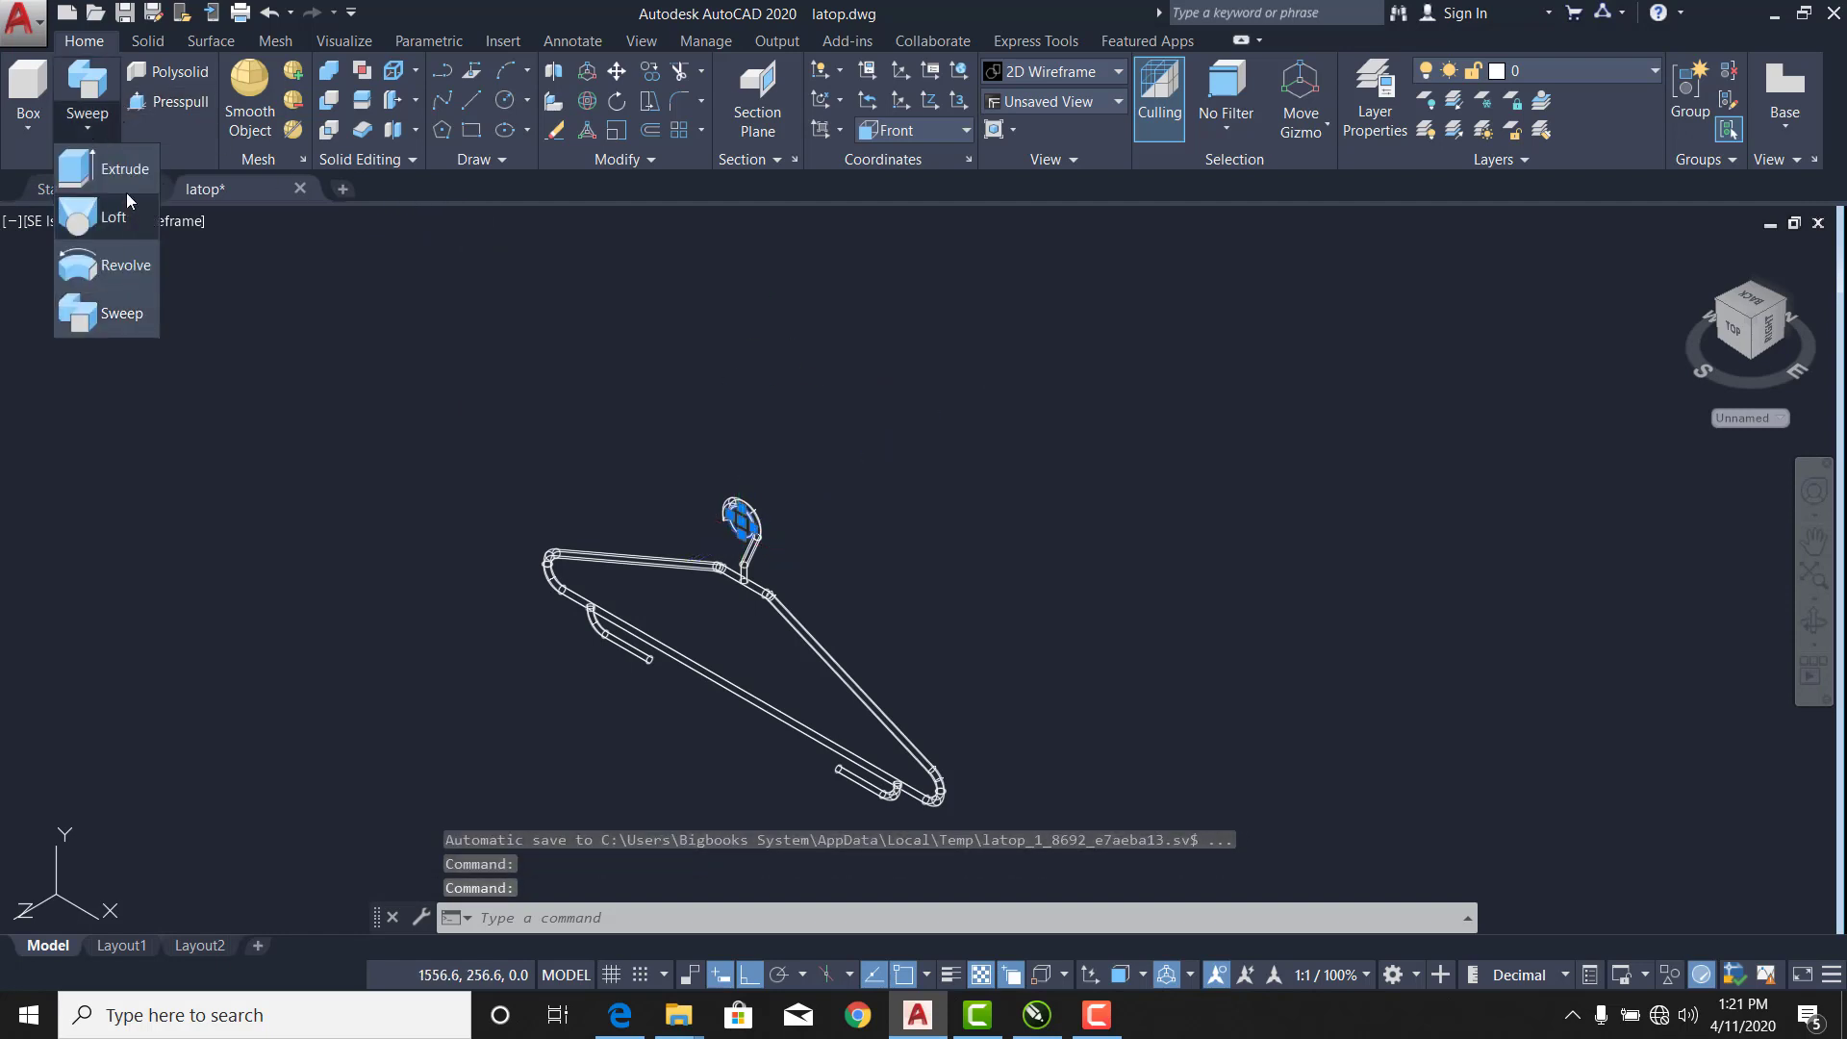
{"action": "left_click", "coordinate": [125, 187]}
{"action": "scroll", "coordinate": [1274, 346], "scroll_direction": "down", "scroll_amount": 3}
{"action": "middle_click_drag", "start_coordinate": [1274, 350], "coordinate": [986, 597]}
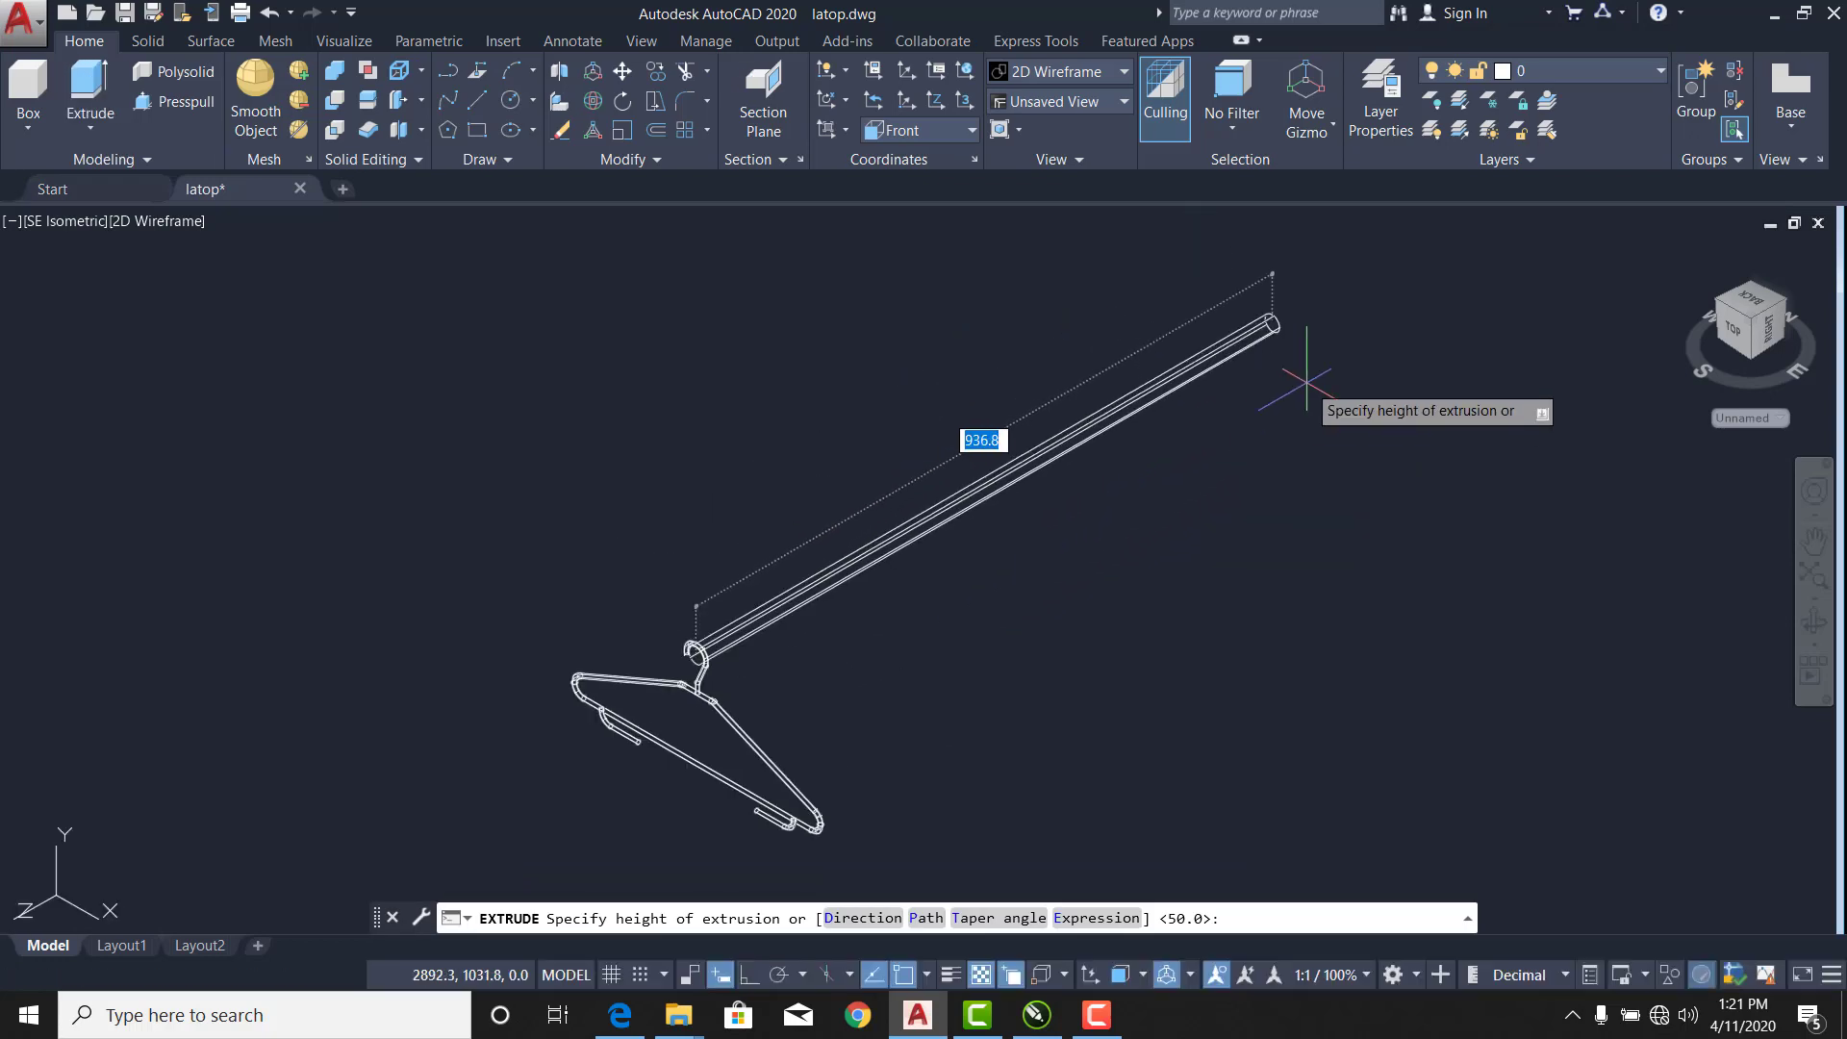
{"action": "type", "text": "12"}
{"action": "key", "text": "Return"}
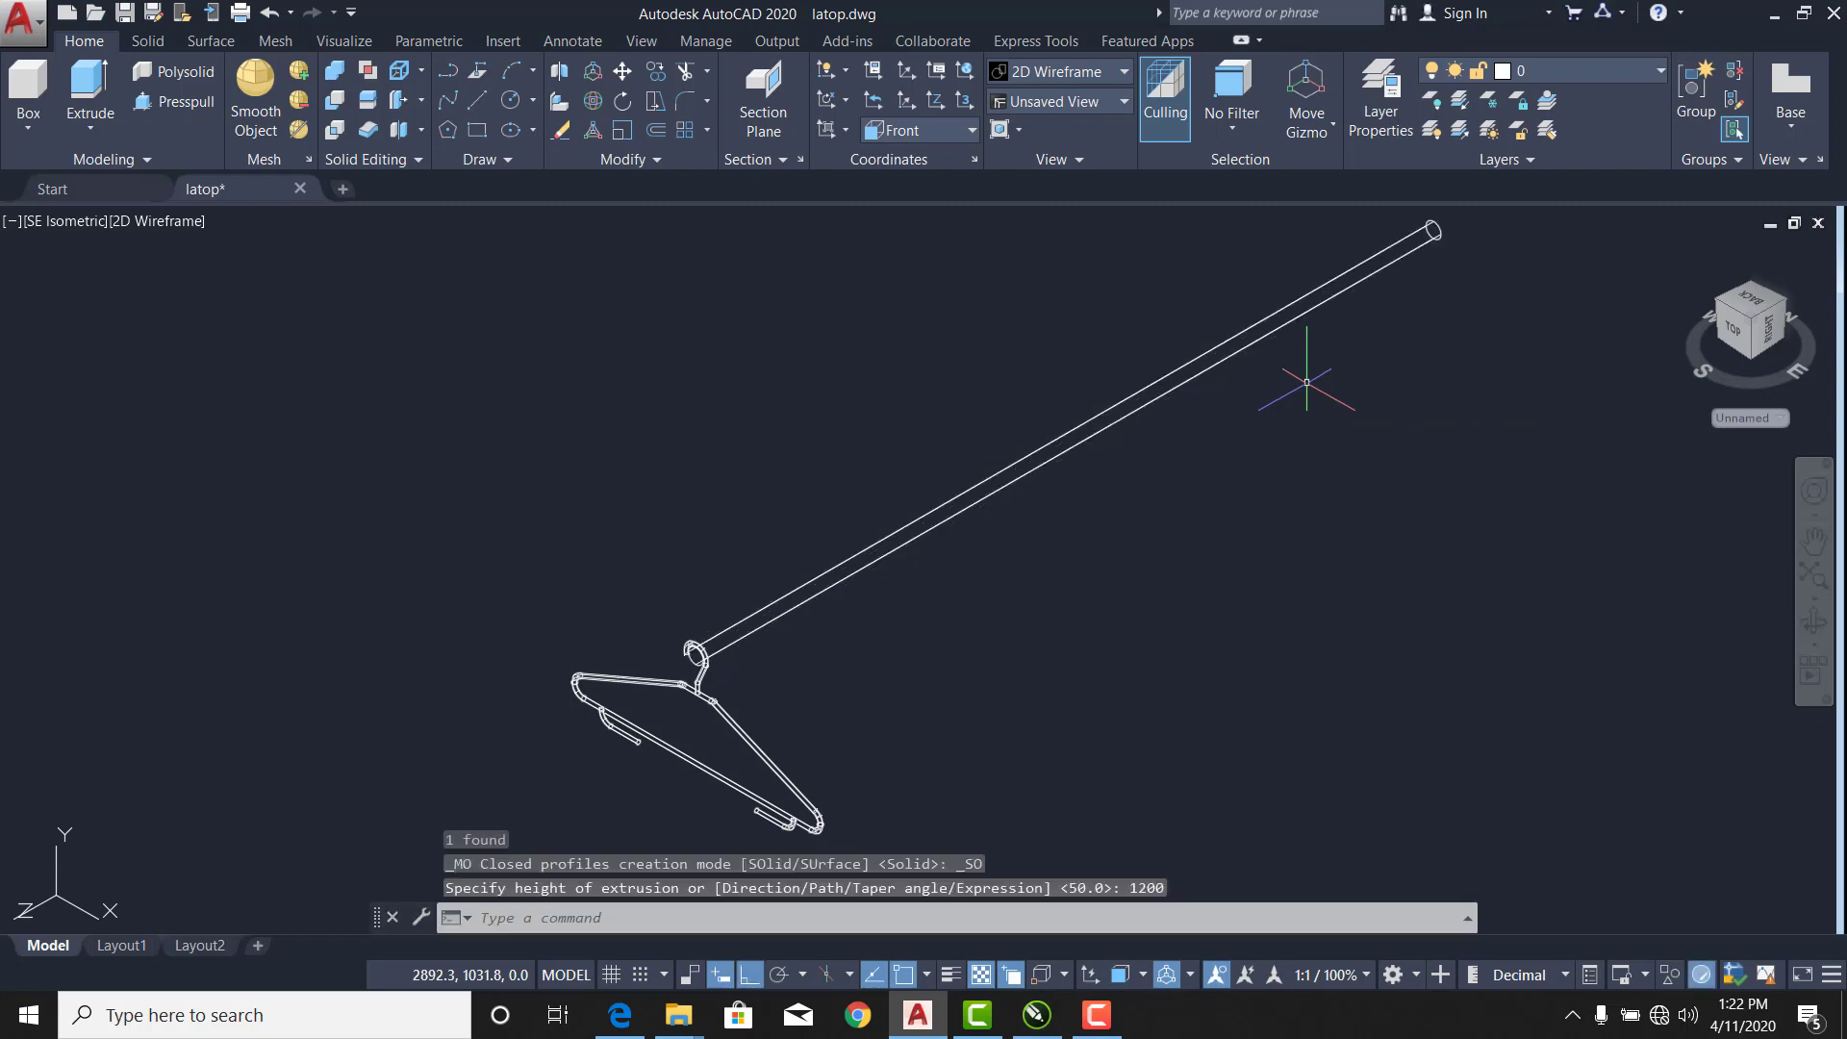
Switch to the Top view and examine how the hanger and the rod line up.
{"action": "scroll", "coordinate": [819, 587], "scroll_direction": "down", "scroll_amount": 3}
{"action": "left_click", "coordinate": [81, 227]}
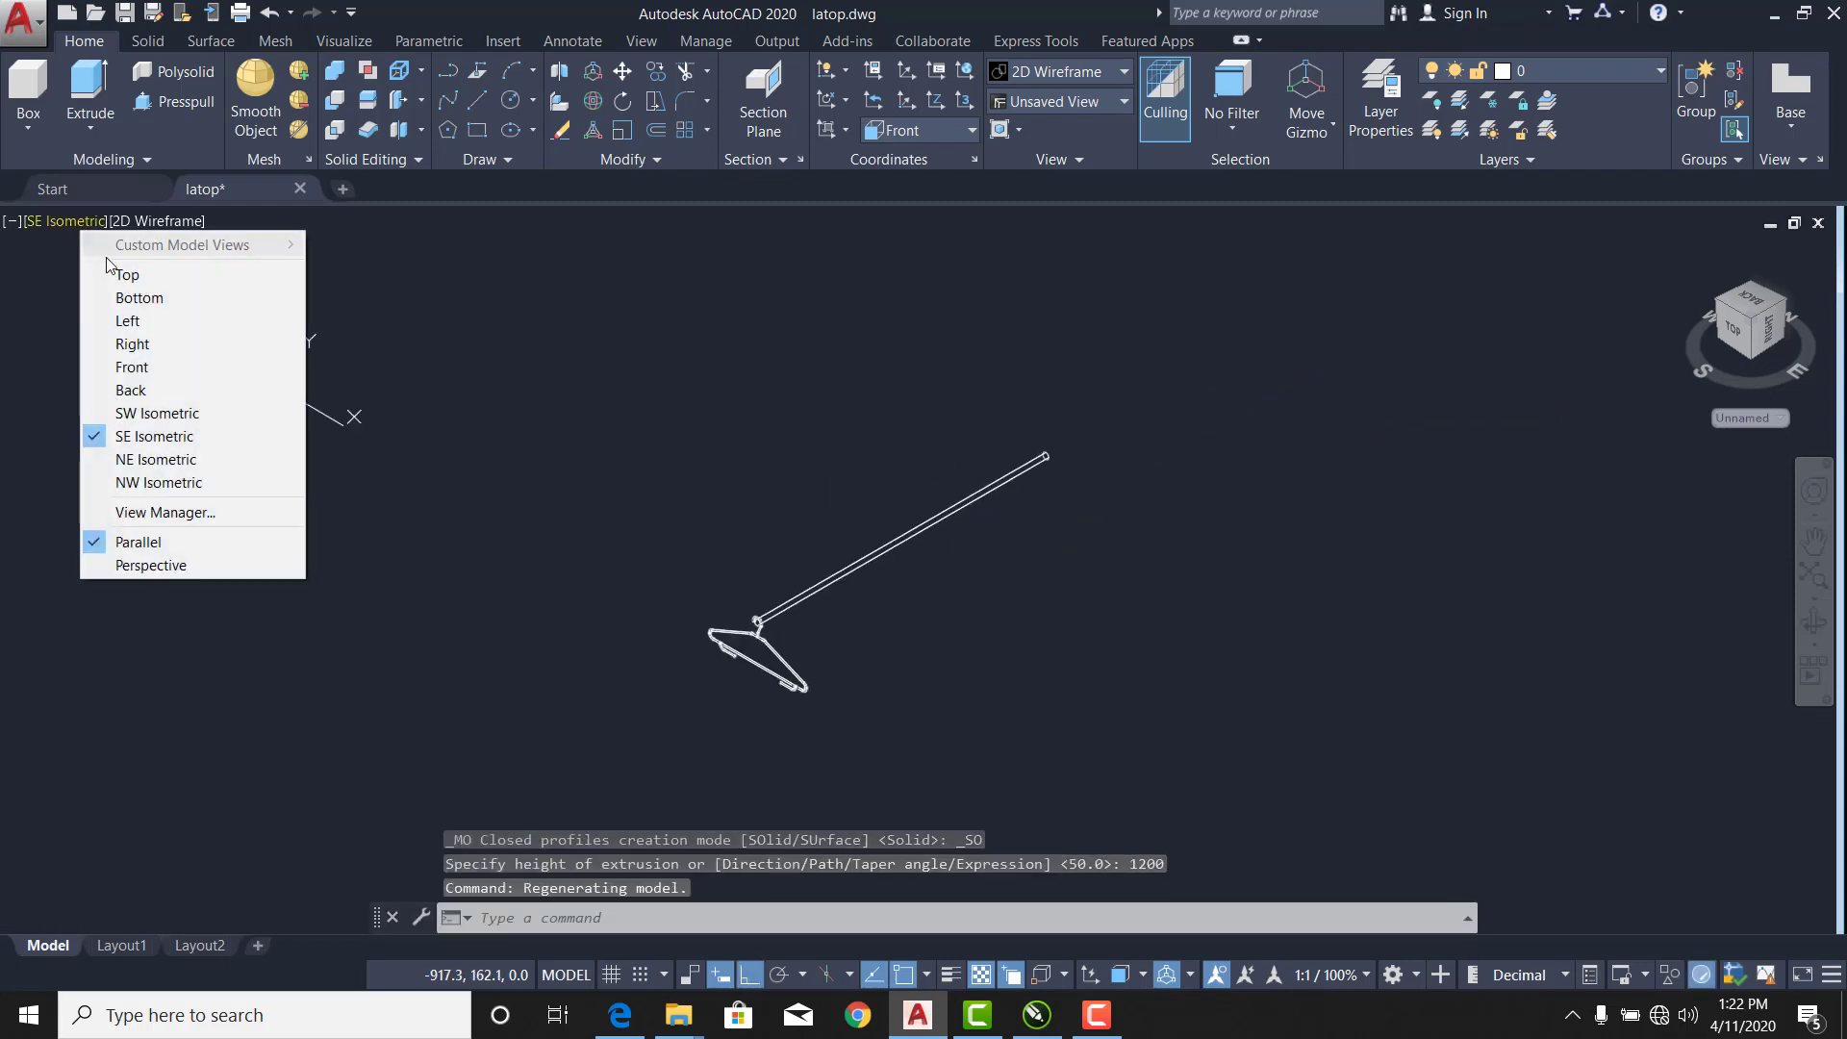
{"action": "left_click", "coordinate": [123, 278]}
{"action": "scroll", "coordinate": [820, 578], "scroll_direction": "down", "scroll_amount": 3}
{"action": "middle_click_drag", "start_coordinate": [949, 507], "coordinate": [808, 503]}
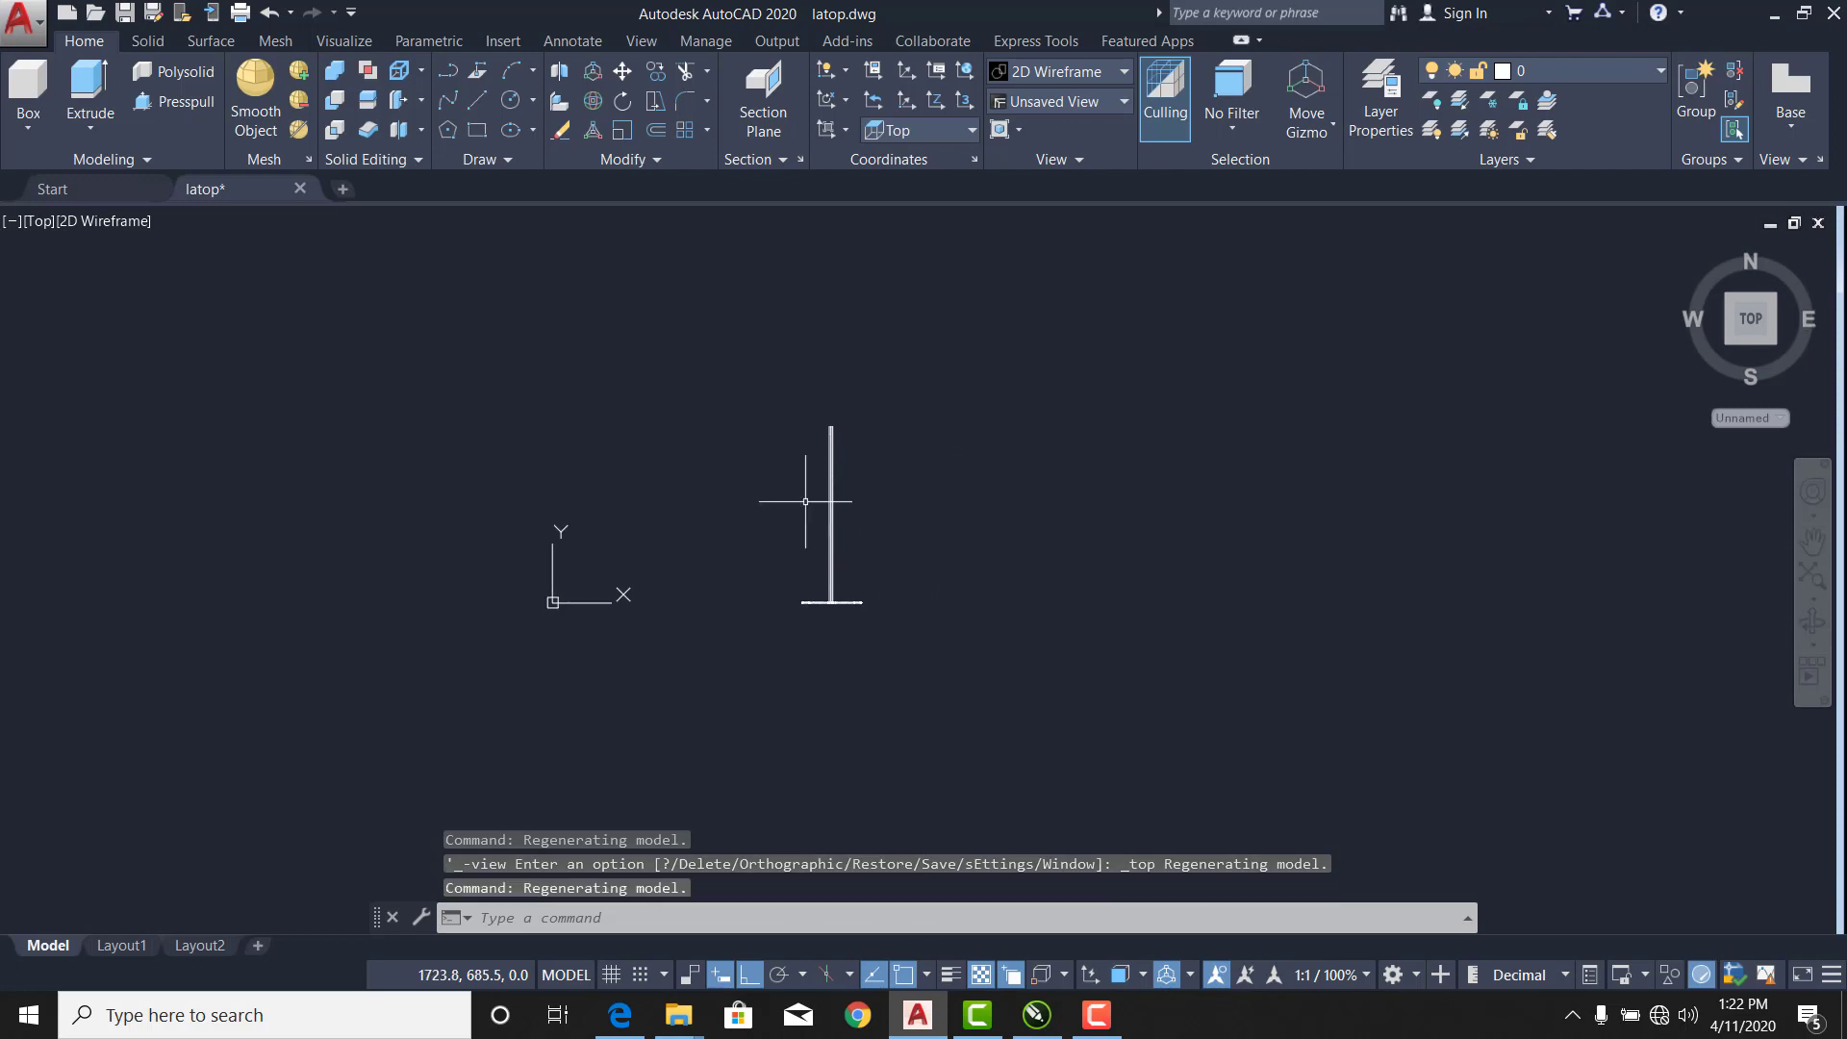
{"action": "scroll", "coordinate": [854, 590], "scroll_direction": "up", "scroll_amount": 4}
{"action": "scroll", "coordinate": [965, 606], "scroll_direction": "up", "scroll_amount": 2}
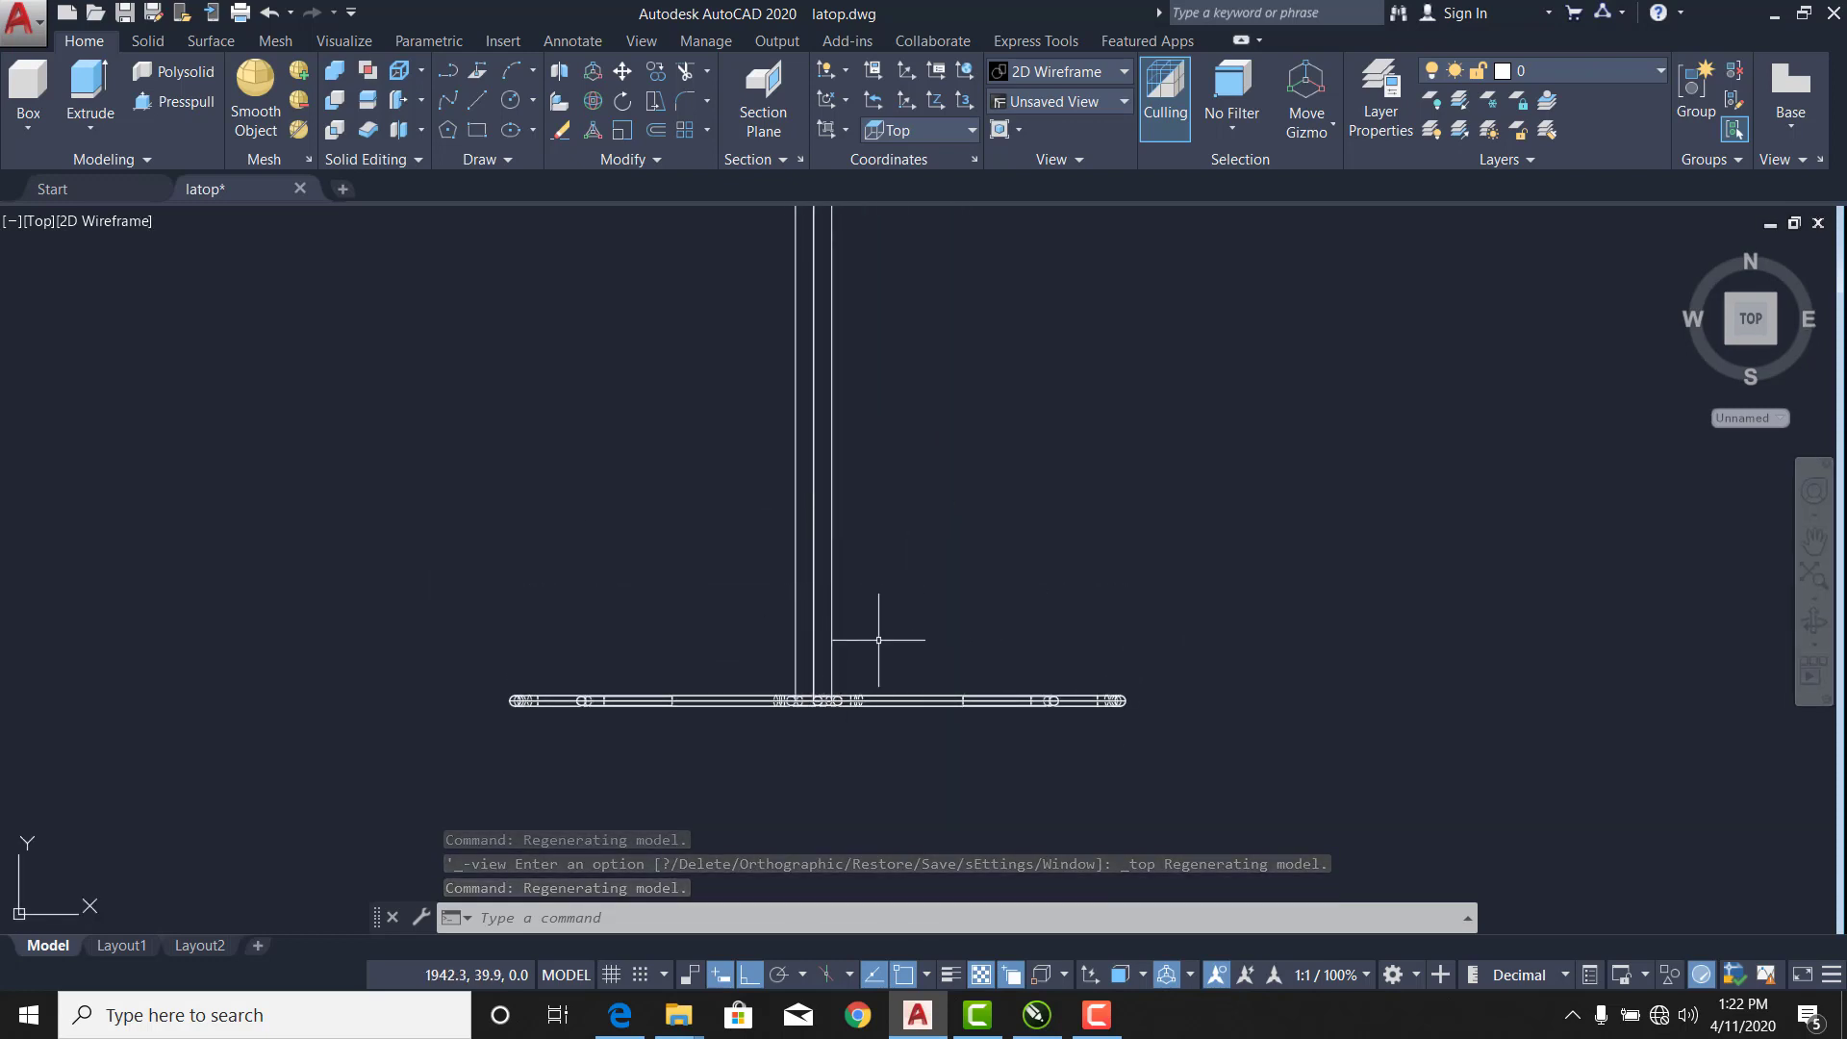
Return to the SE Isometric view and display the model in the Shades of Gray visual style.
{"action": "left_click", "coordinate": [39, 220]}
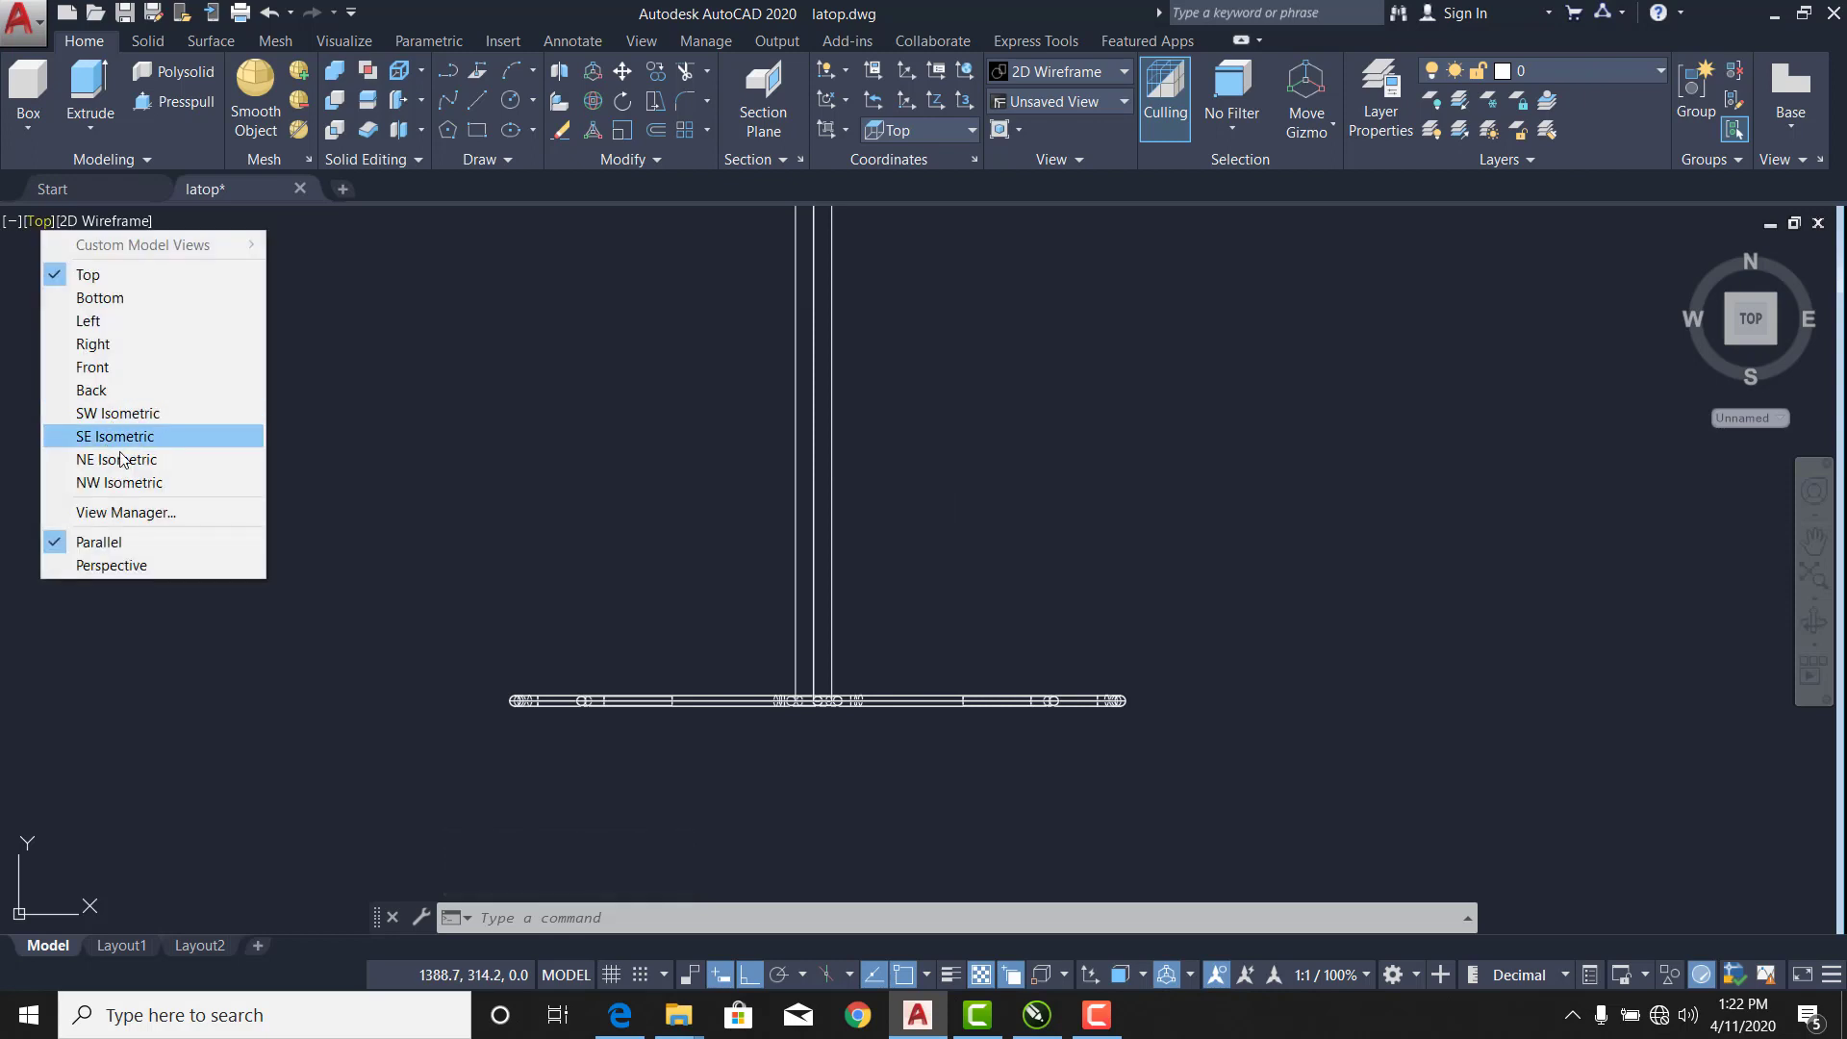
{"action": "left_click", "coordinate": [106, 448]}
{"action": "scroll", "coordinate": [648, 561], "scroll_direction": "up", "scroll_amount": 5}
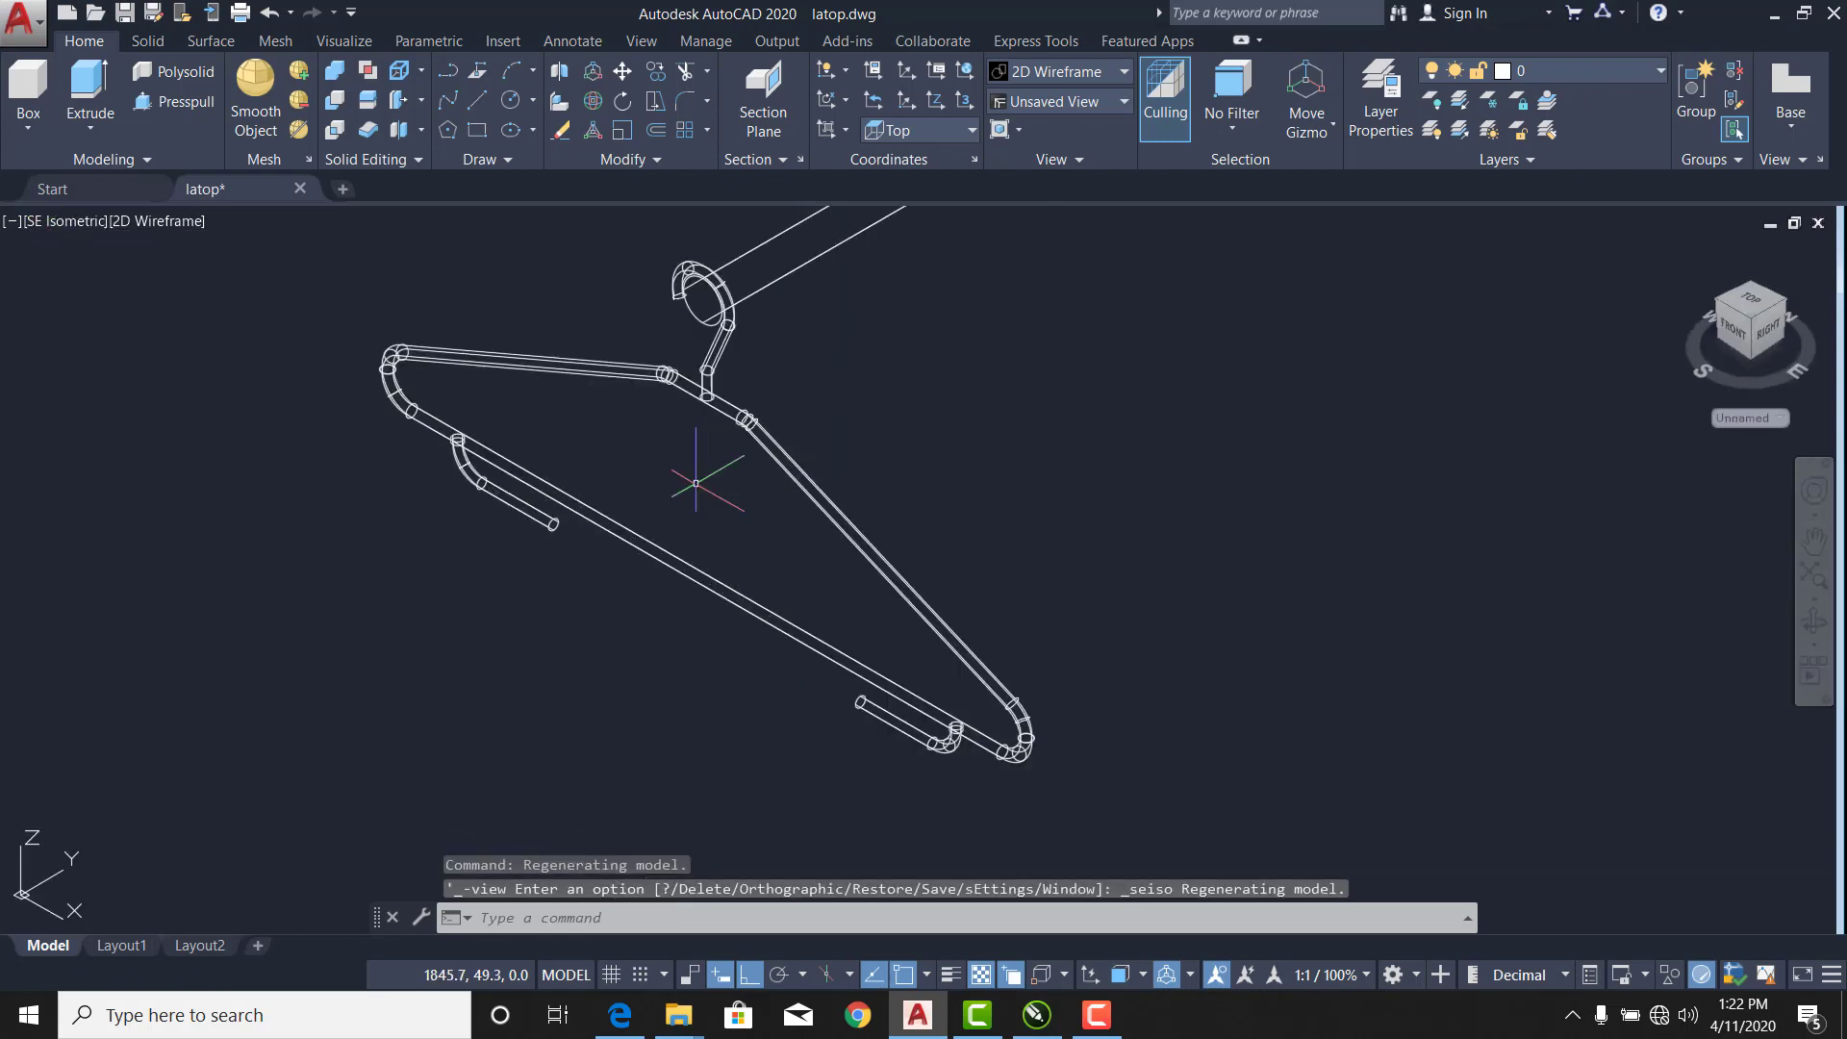
{"action": "left_click", "coordinate": [179, 223]}
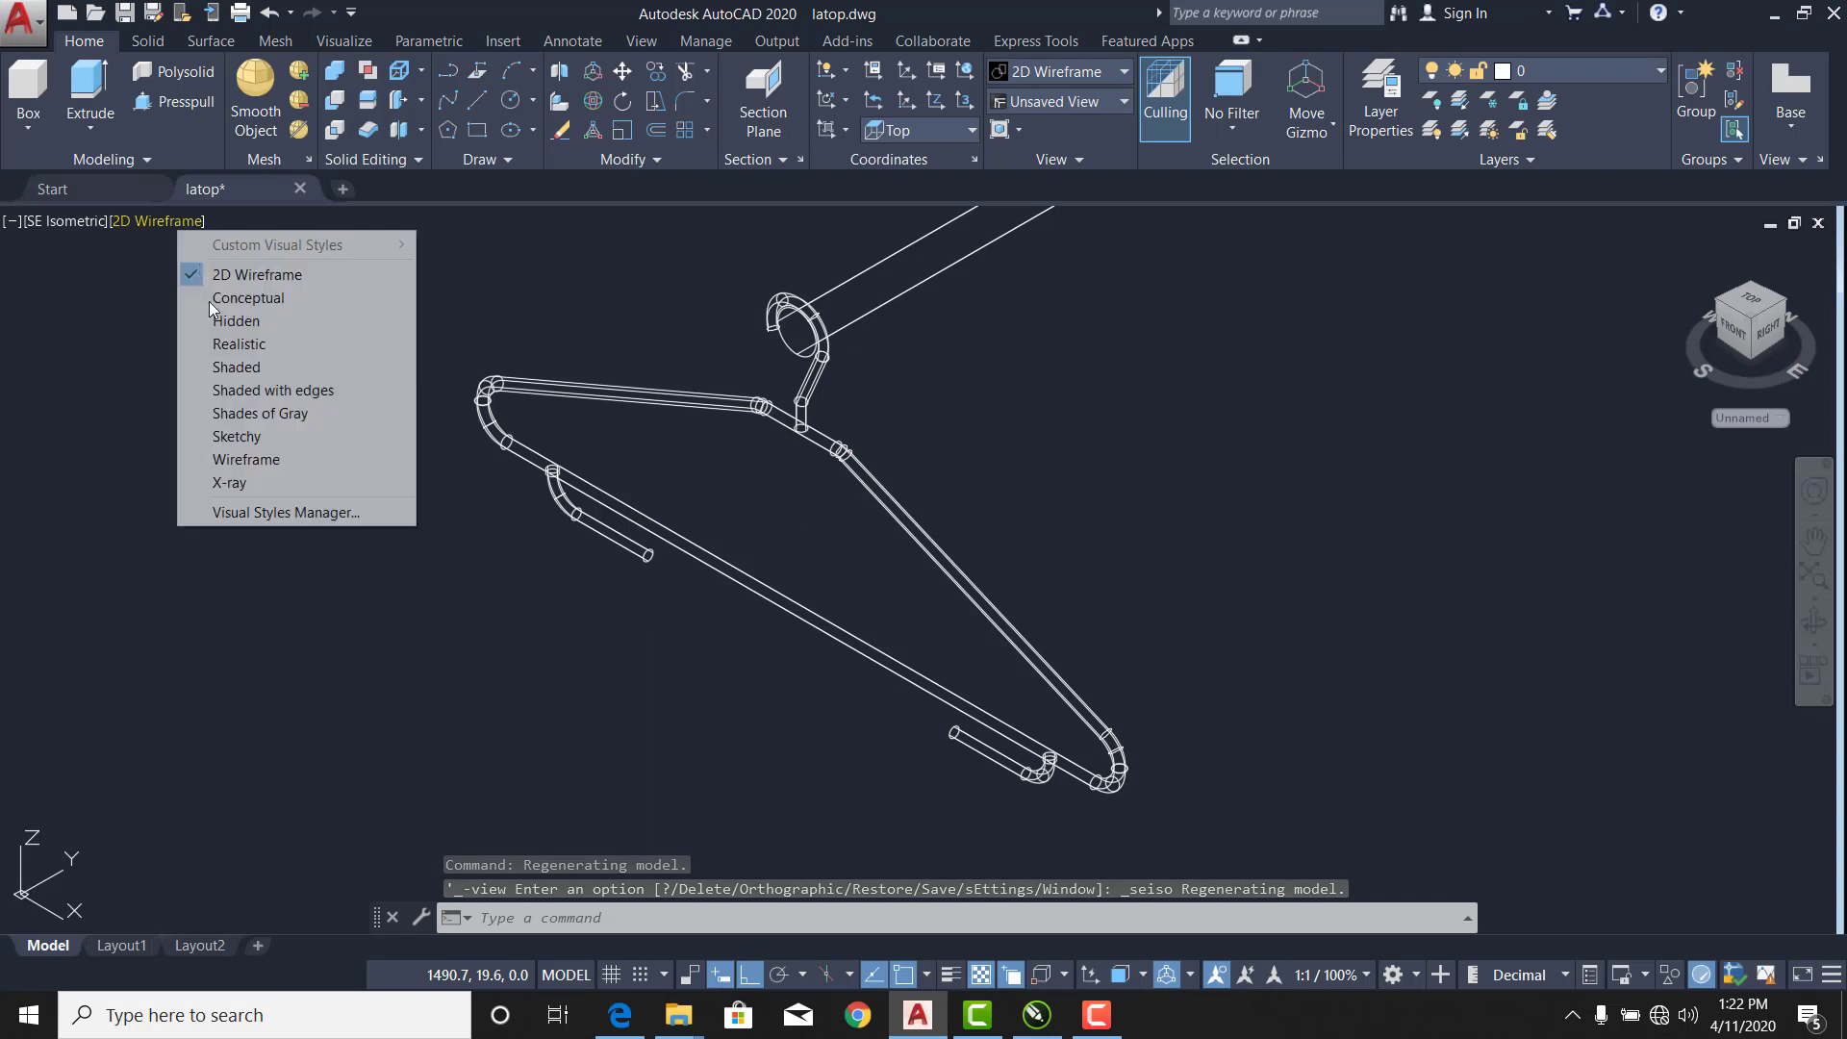
{"action": "left_click", "coordinate": [281, 413]}
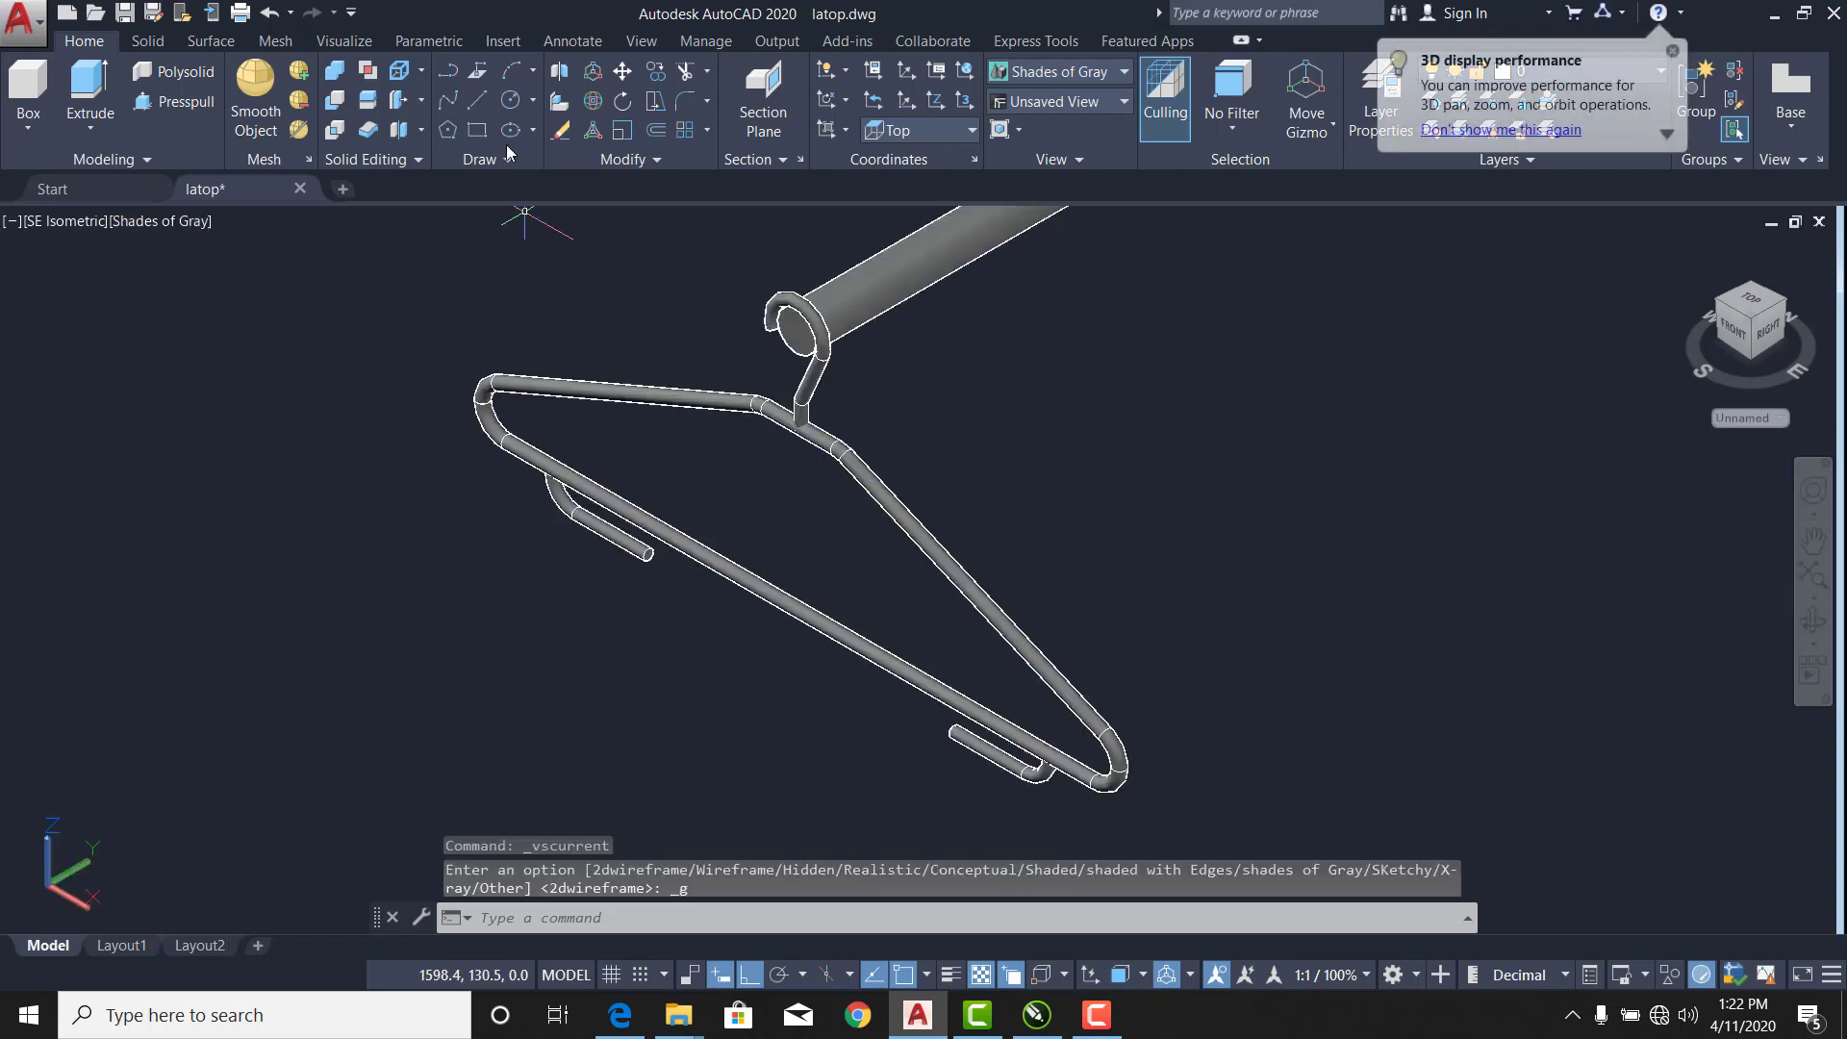
Union the top hook, the hanger body and both lower hooks into a single solid.
{"action": "left_click", "coordinate": [333, 83]}
{"action": "left_click", "coordinate": [817, 412]}
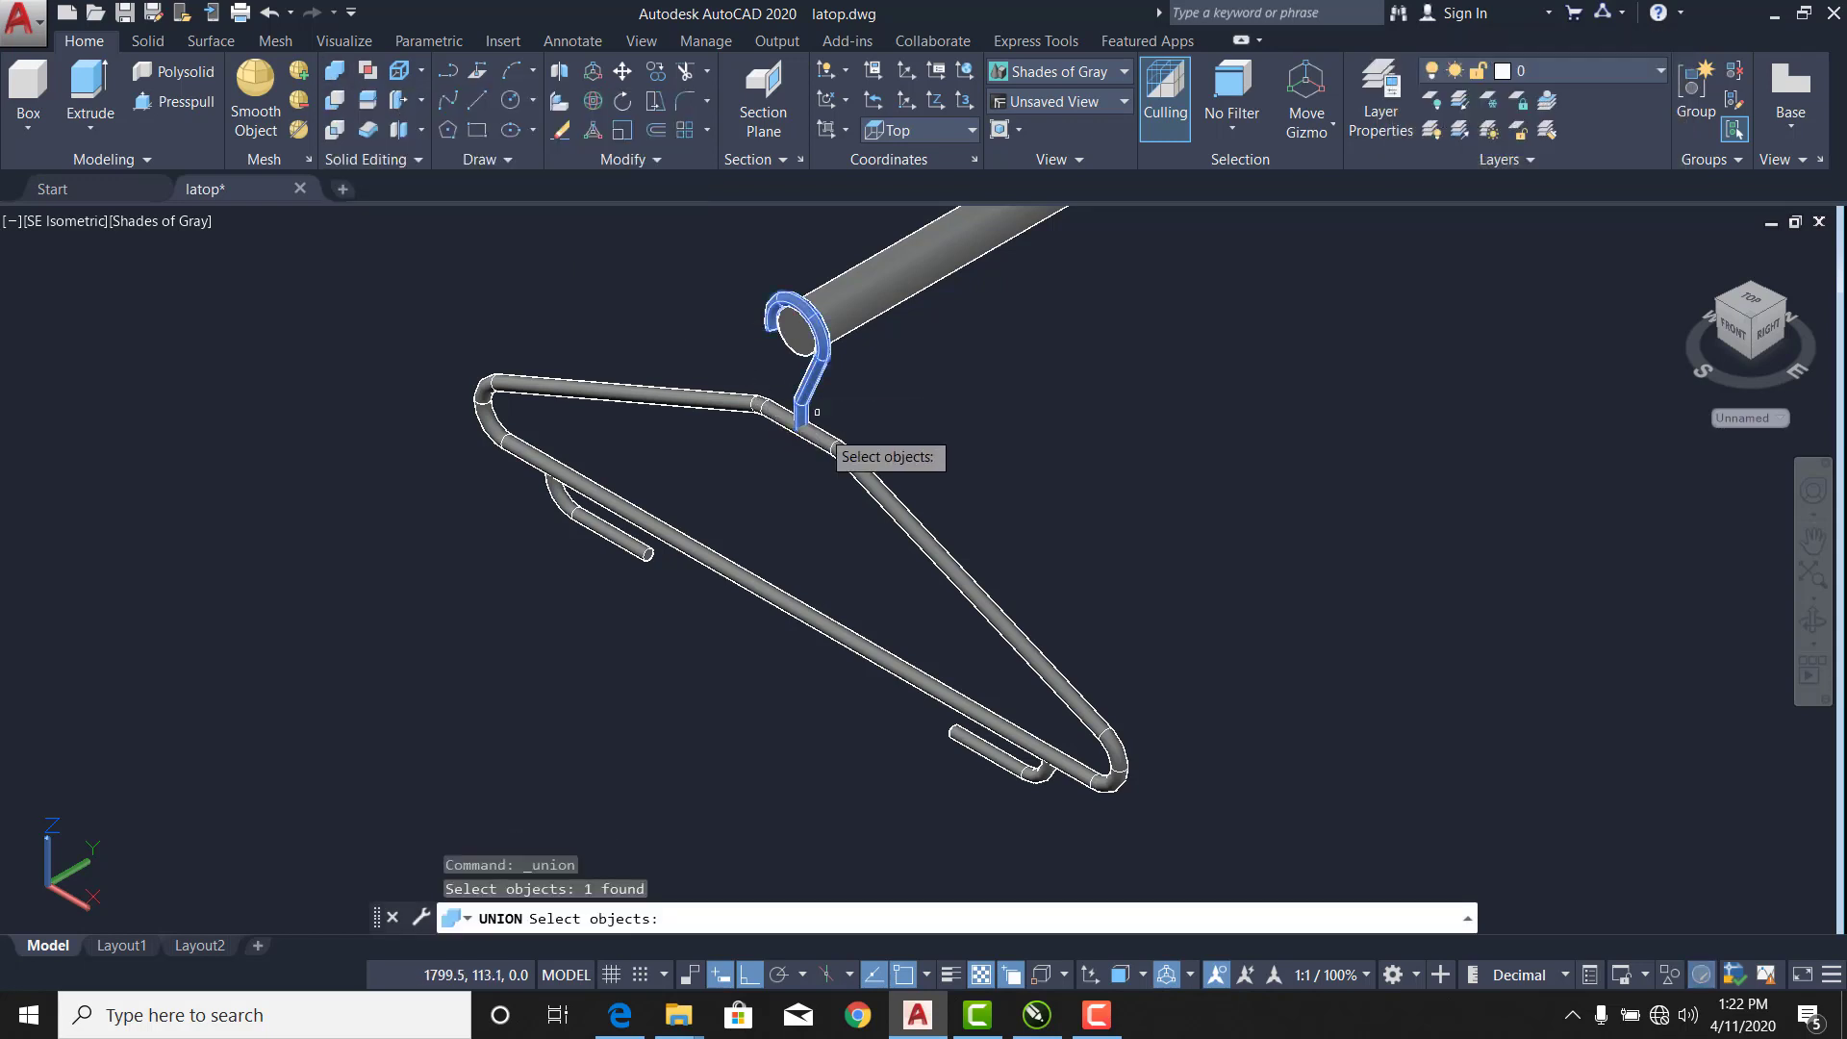
{"action": "left_click", "coordinate": [885, 489]}
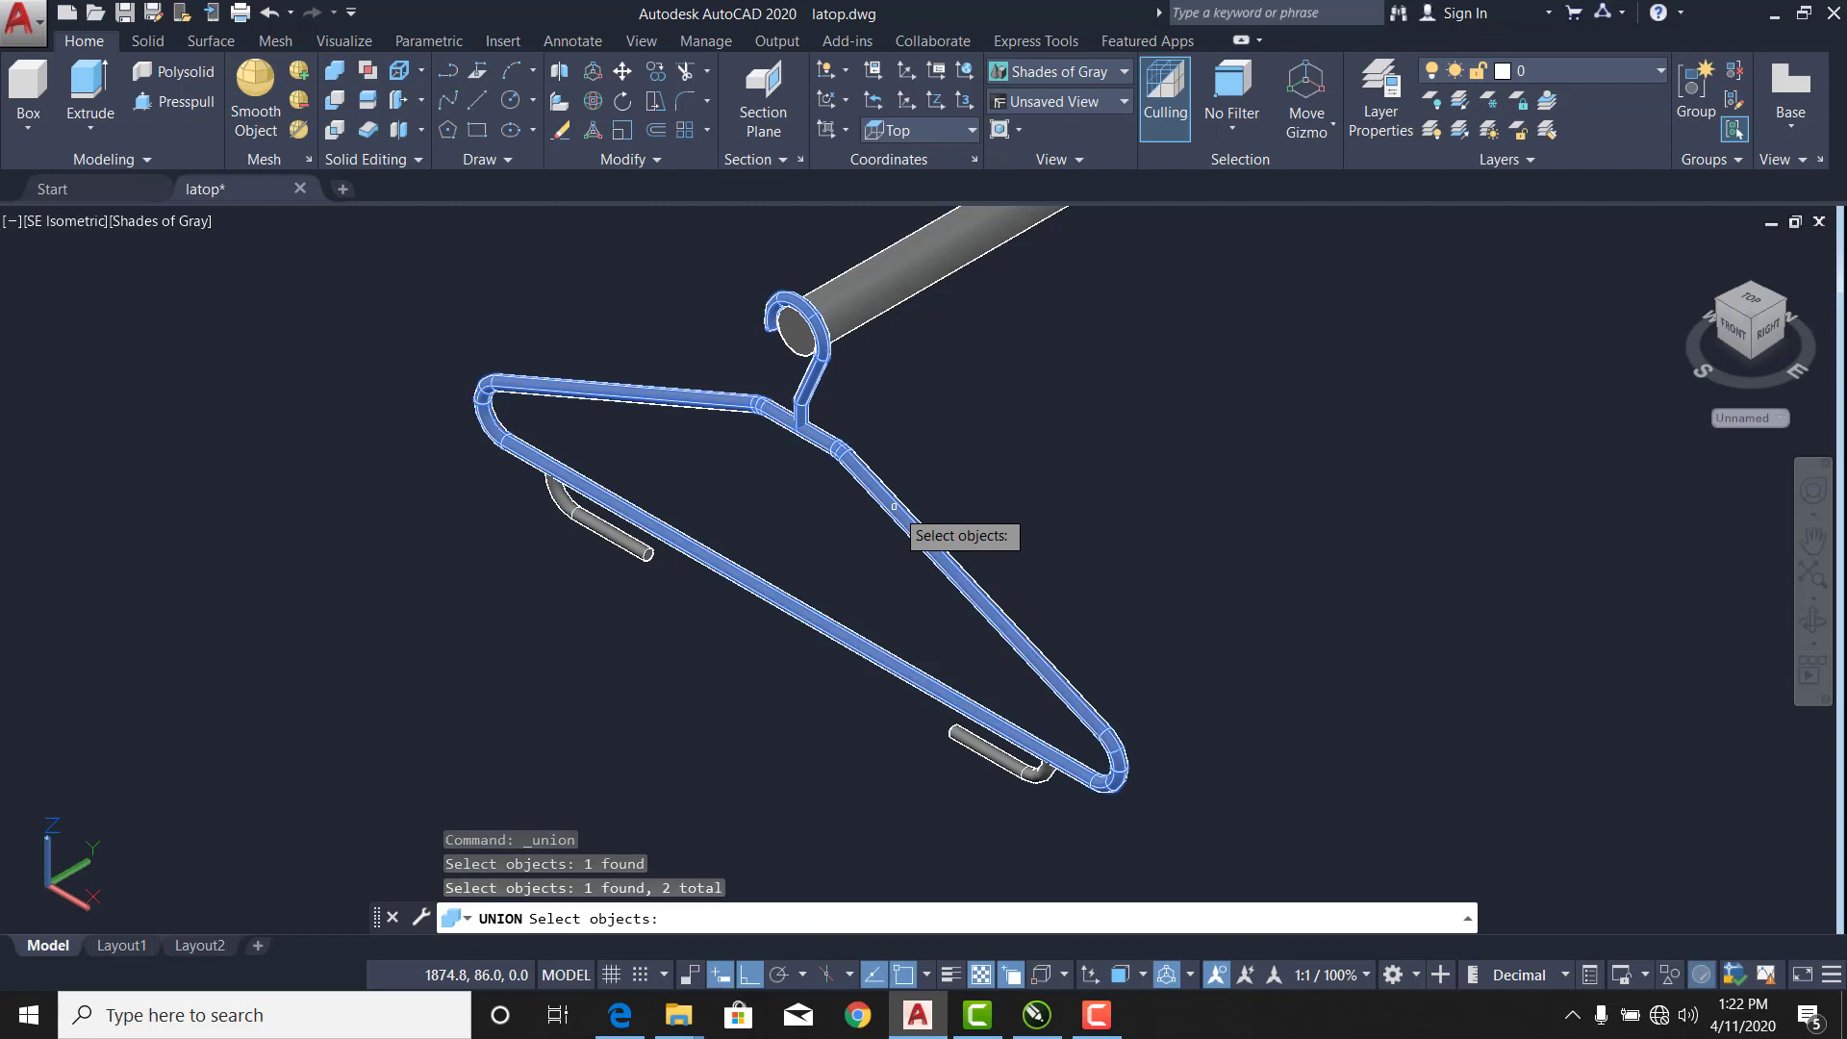
{"action": "left_click", "coordinate": [957, 735]}
{"action": "left_click", "coordinate": [620, 539]}
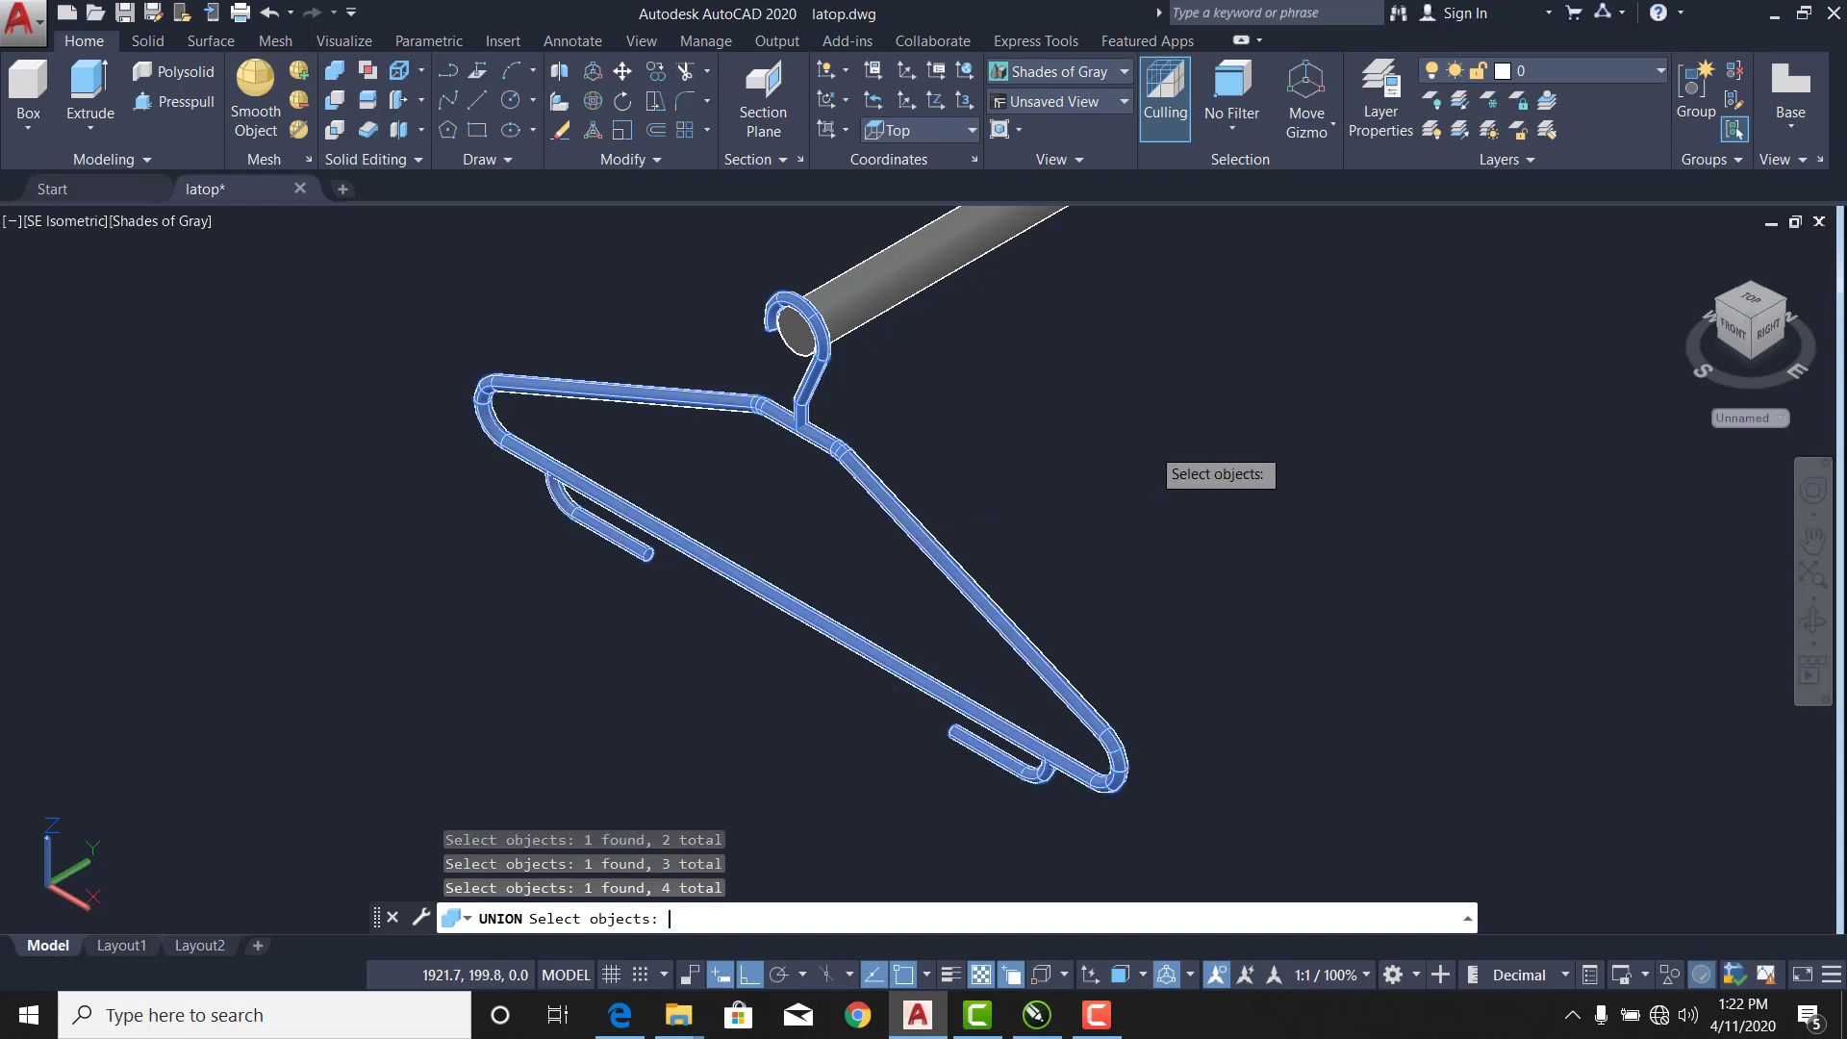
{"action": "key", "text": "Return"}
{"action": "left_click", "coordinate": [981, 606]}
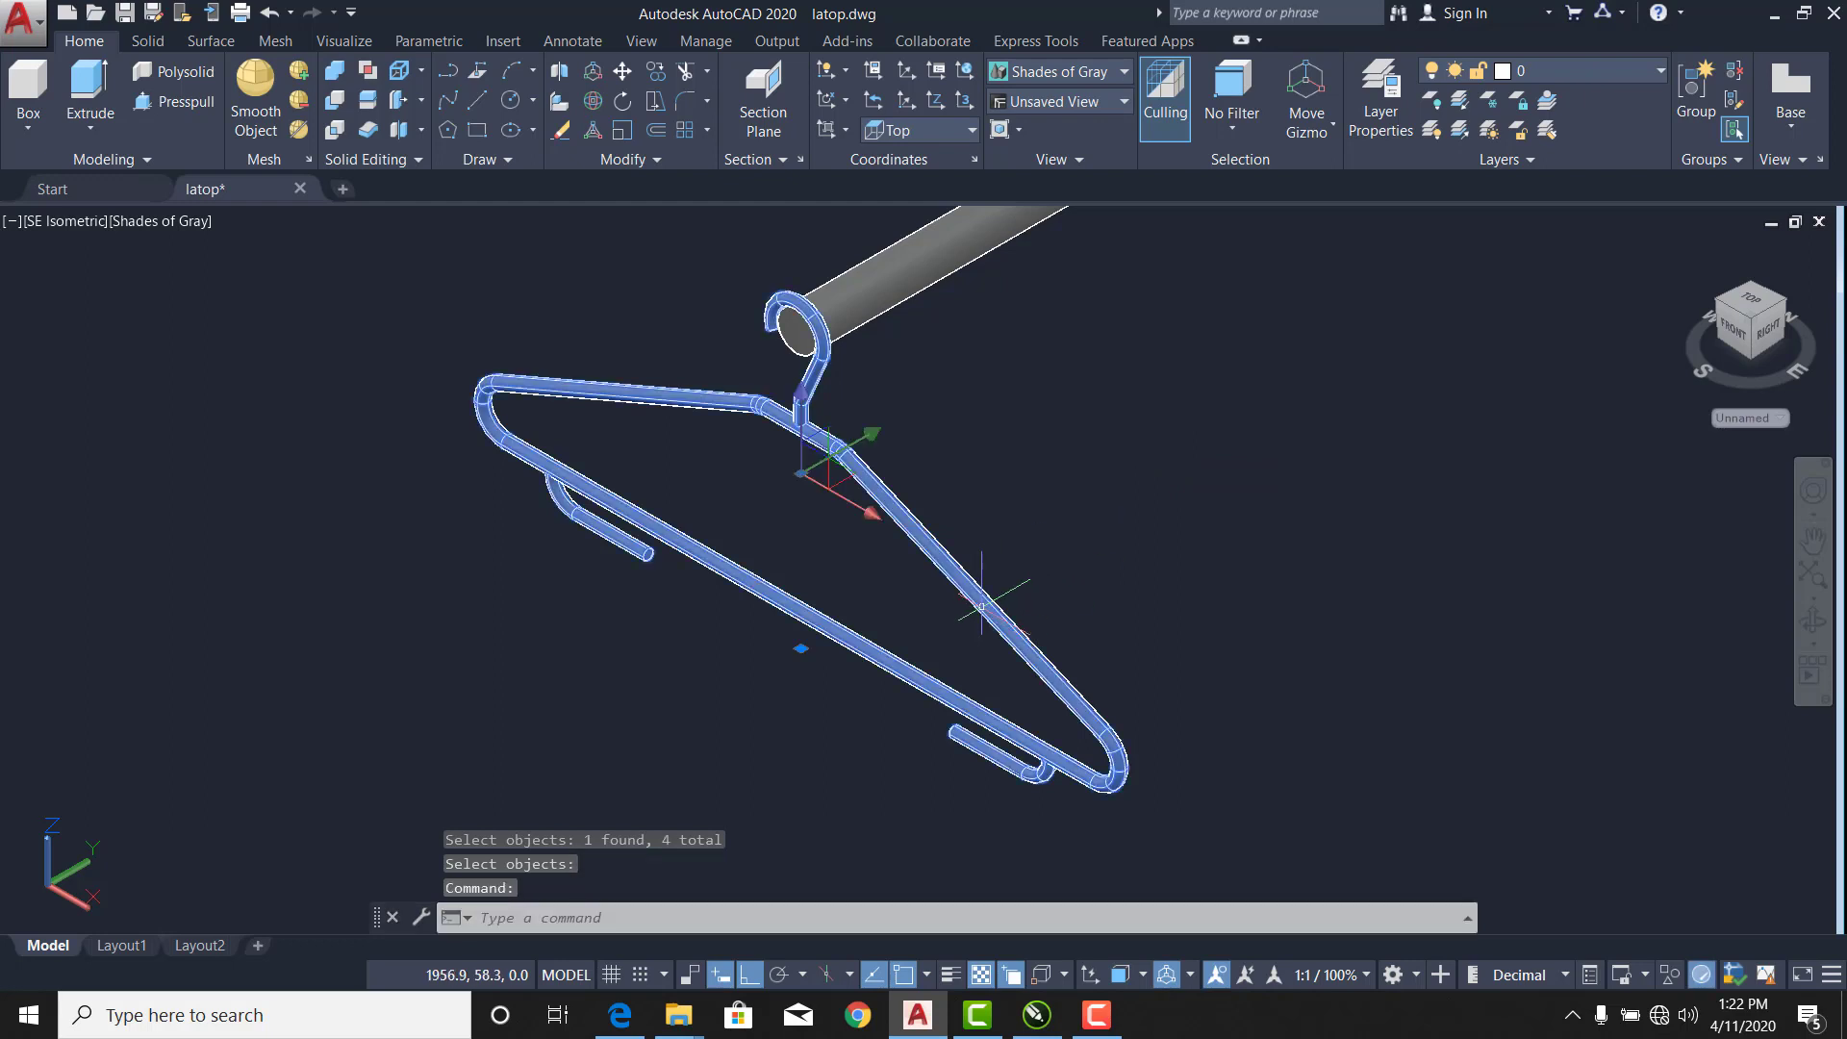
In the Bottom view, move the hanger a short distance along the rod, inward from the rod's end.
{"action": "scroll", "coordinate": [1173, 517], "scroll_direction": "down", "scroll_amount": 4}
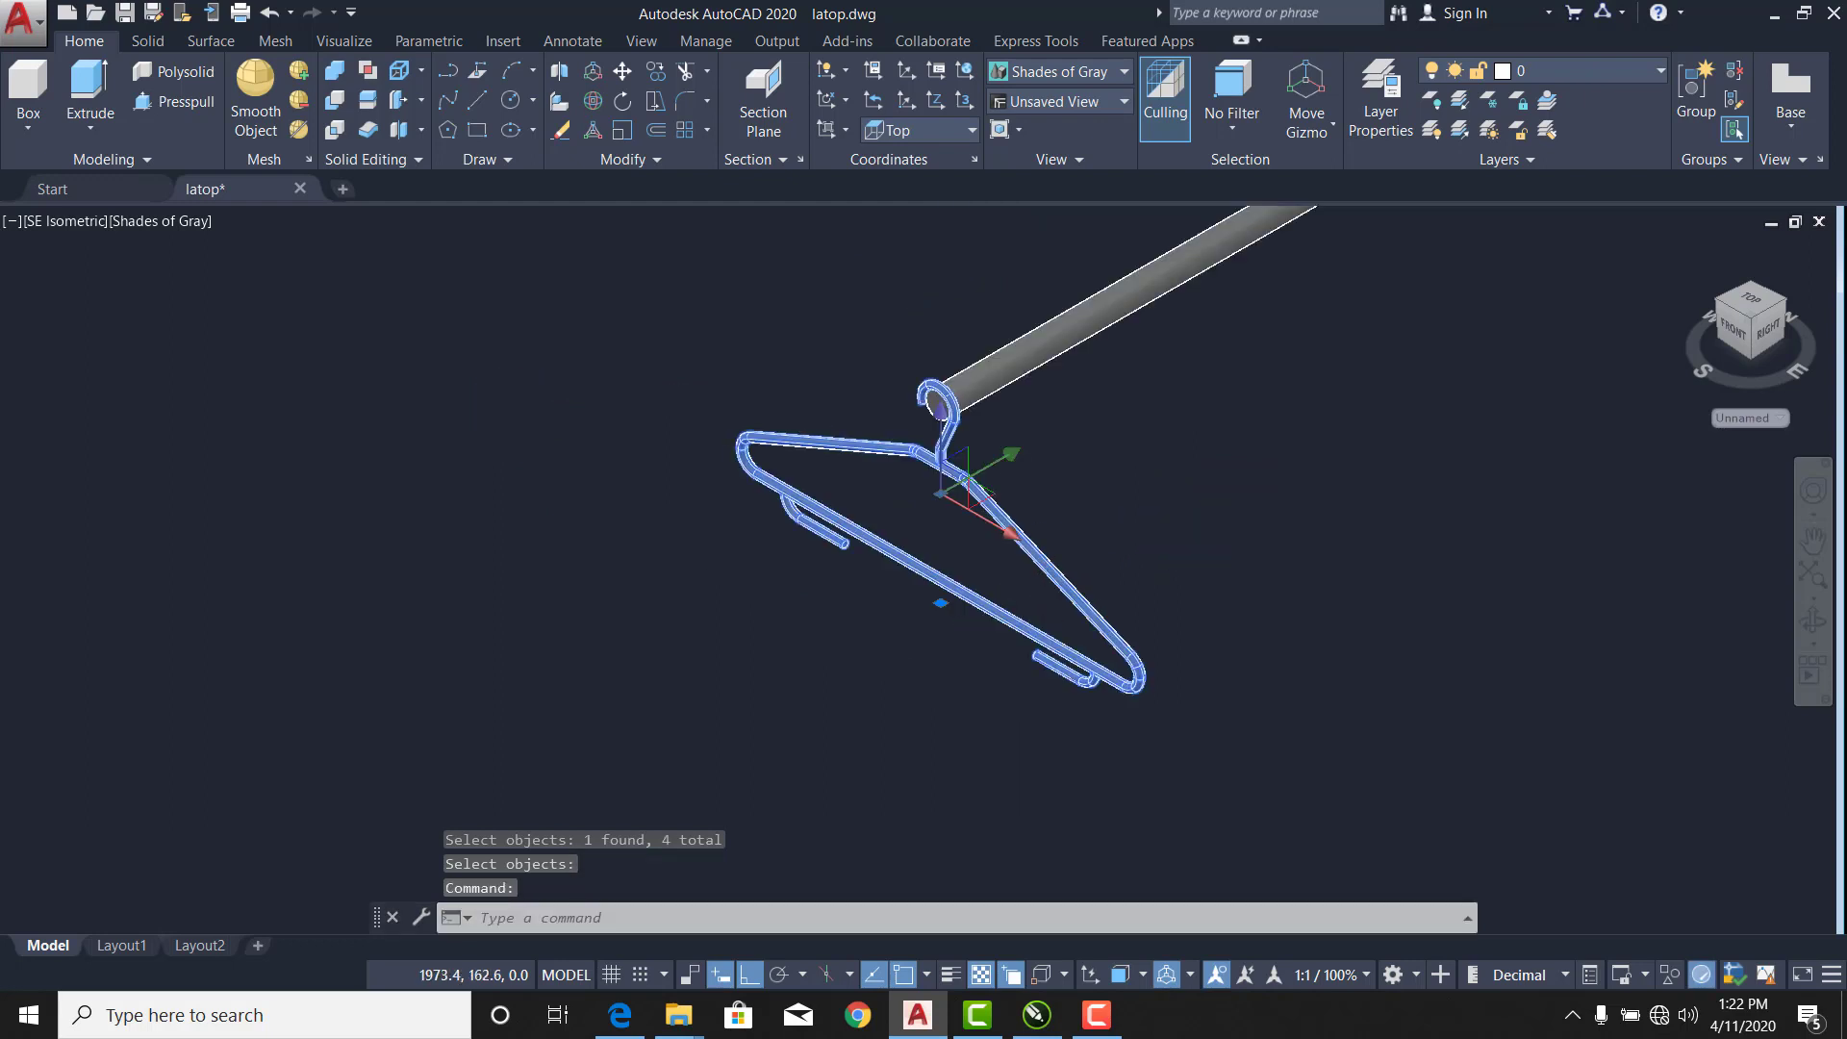
{"action": "middle_click_drag", "start_coordinate": [1171, 493], "coordinate": [896, 616]}
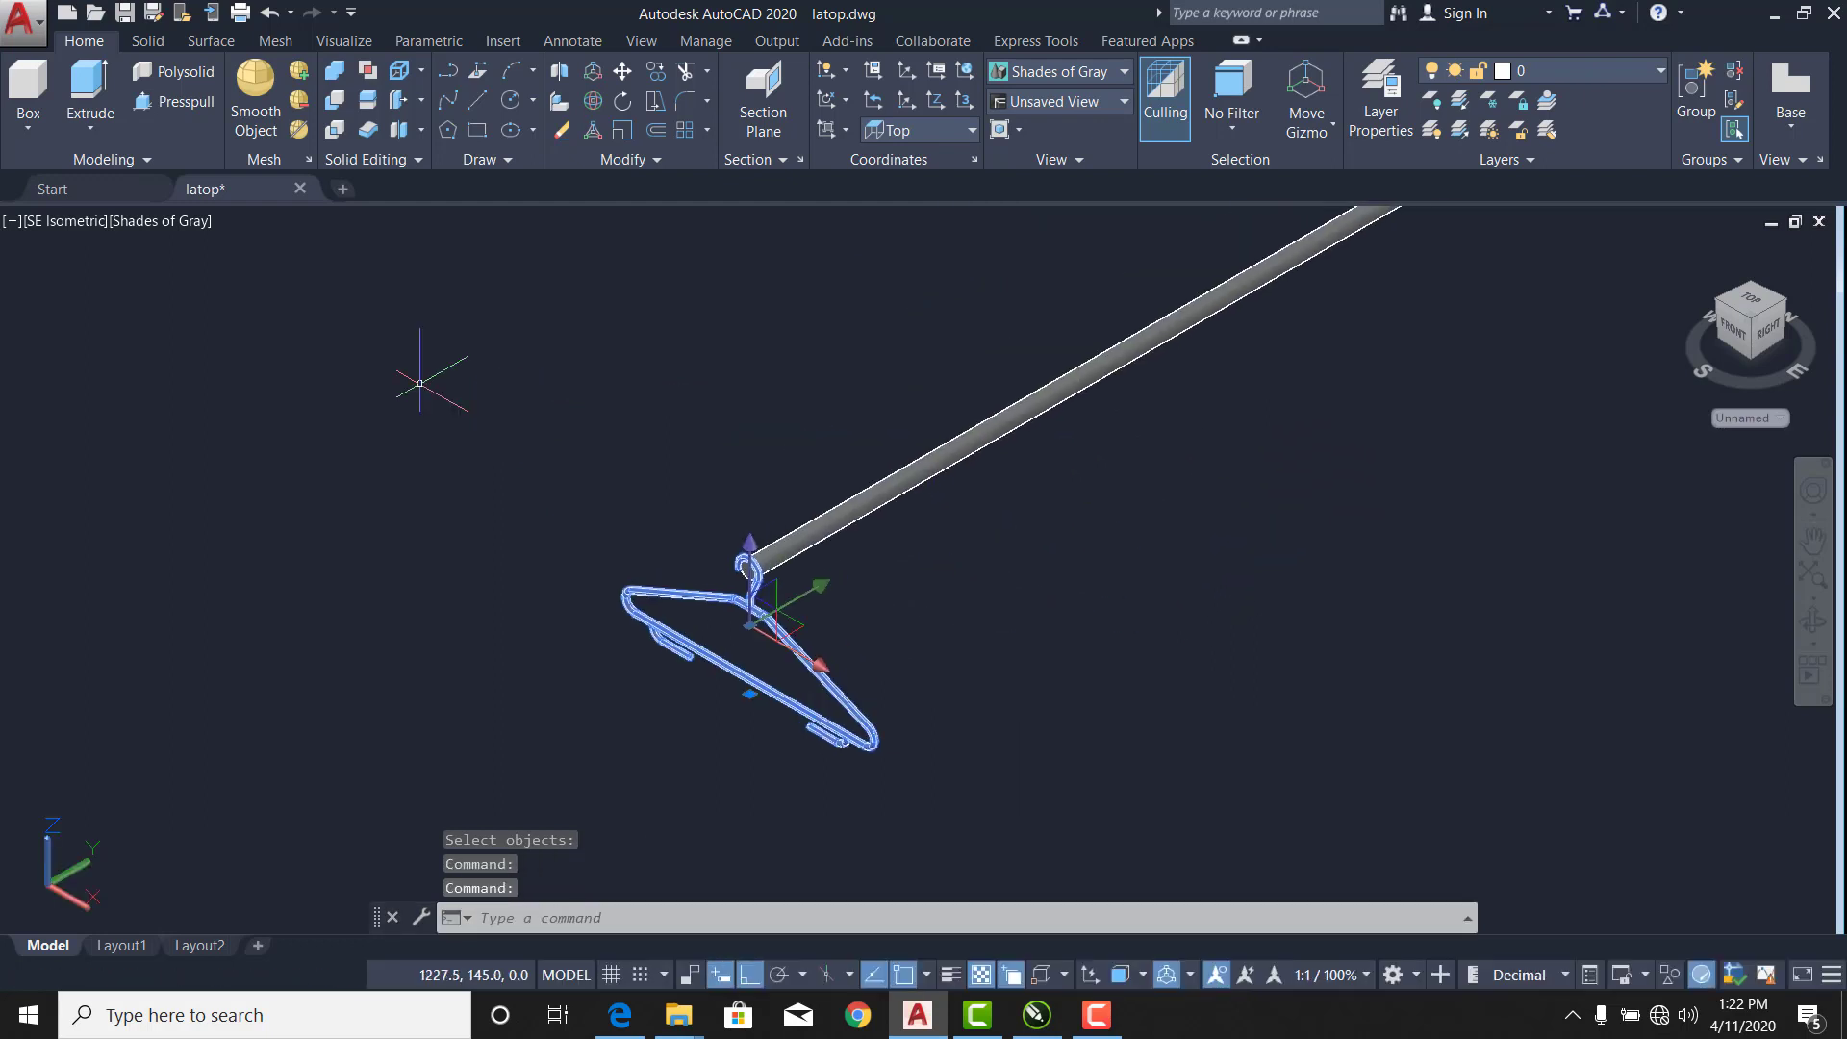
{"action": "left_click", "coordinate": [85, 222]}
{"action": "left_click", "coordinate": [144, 297]}
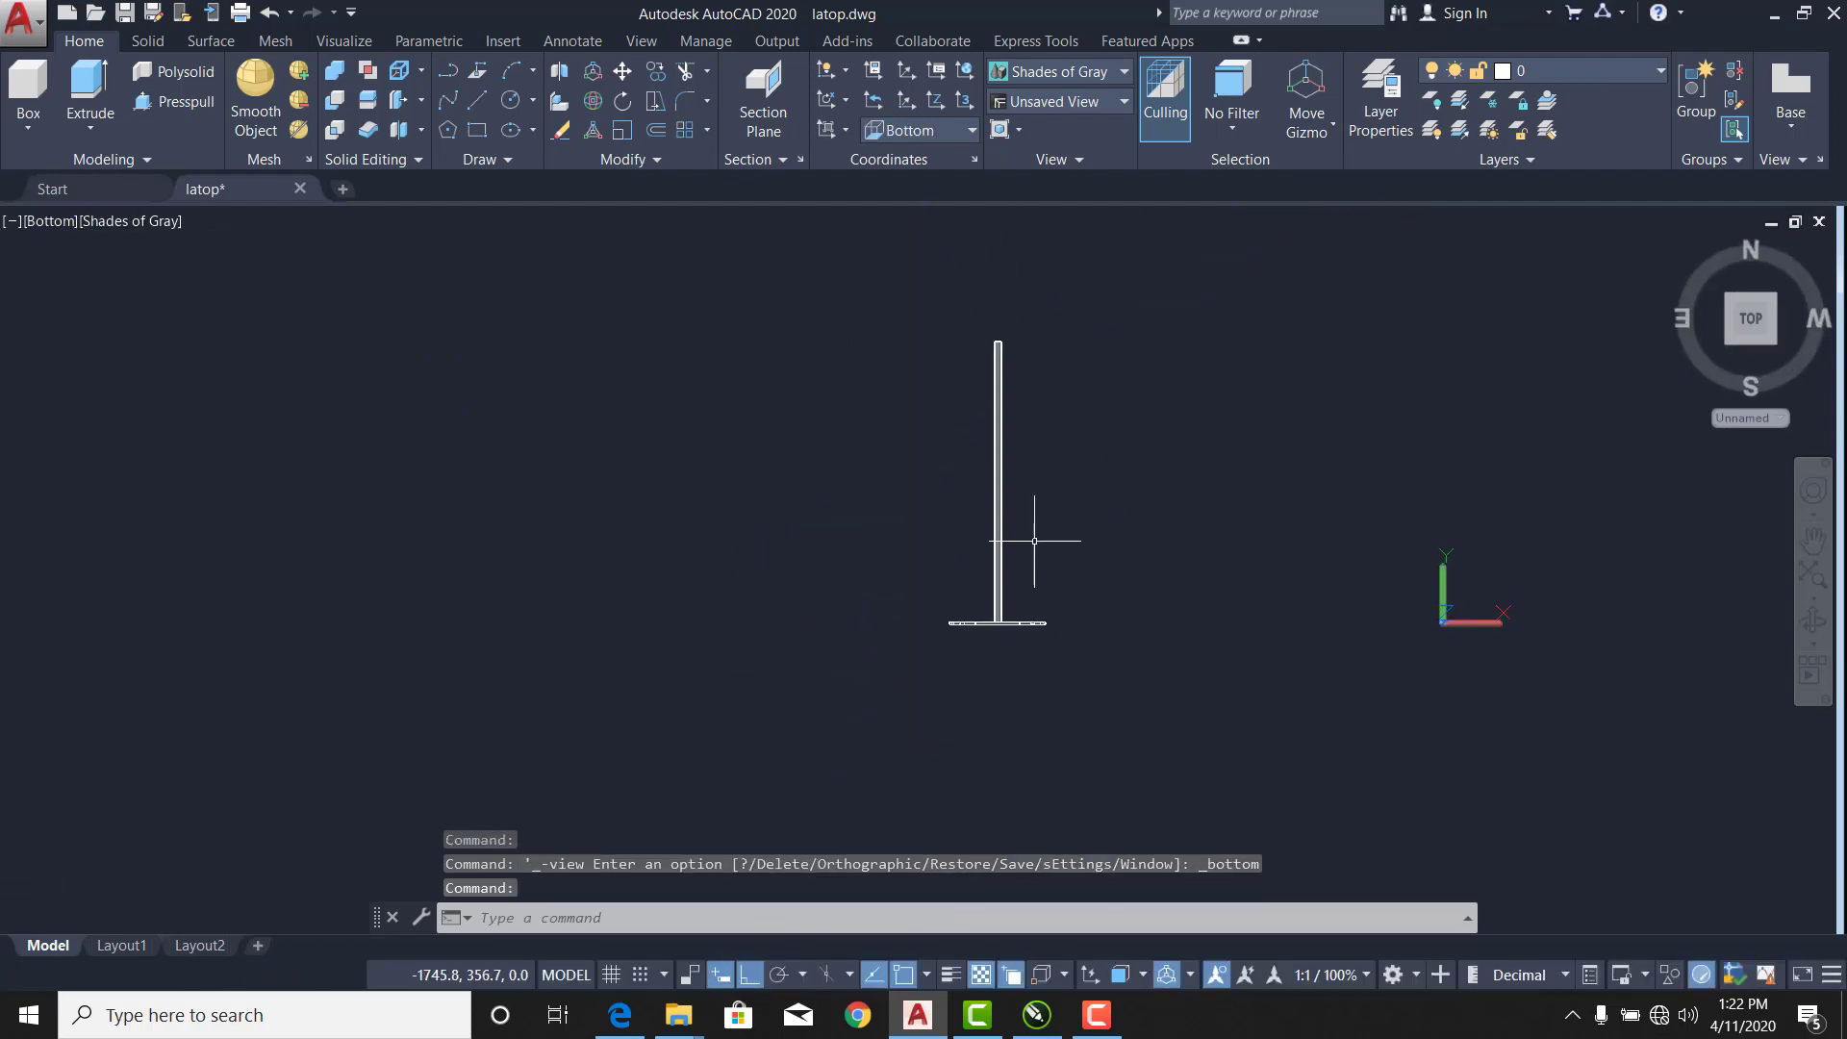
{"action": "left_click", "coordinate": [1039, 624]}
{"action": "scroll", "coordinate": [1101, 534], "scroll_direction": "up", "scroll_amount": 1}
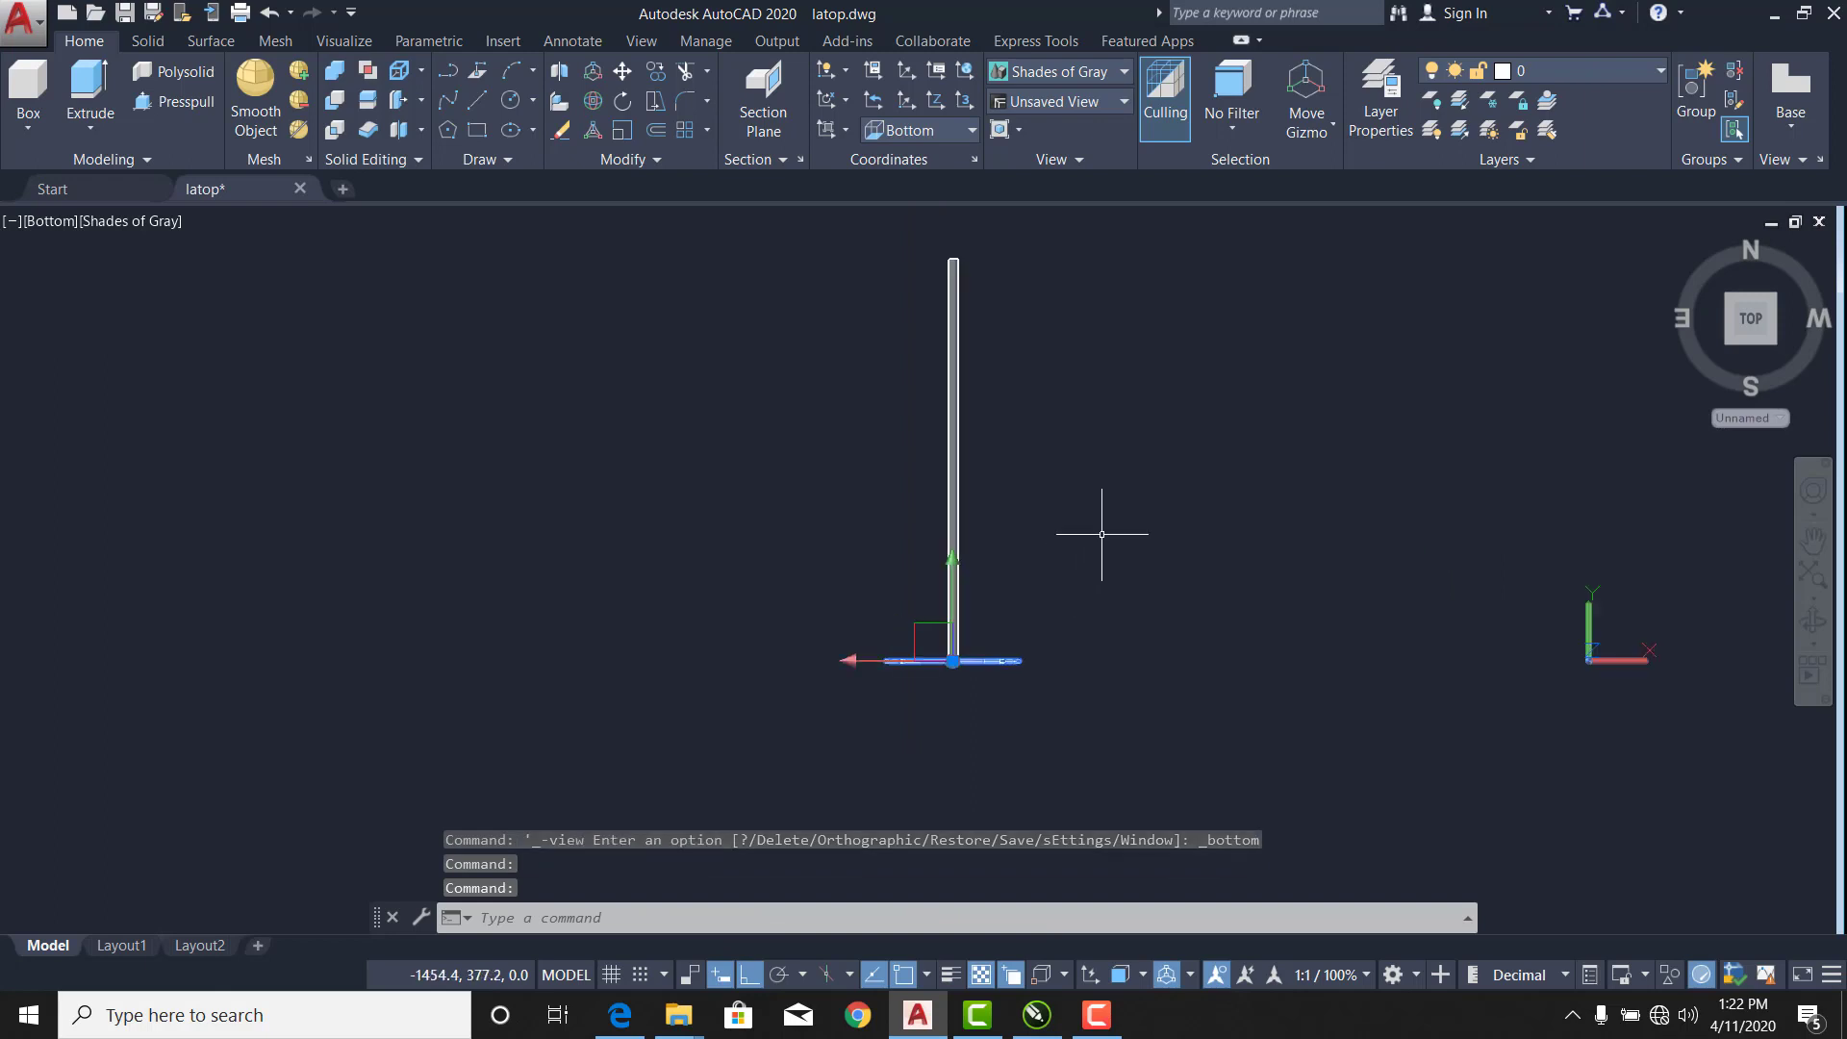
{"action": "type", "text": "m"}
{"action": "key", "text": "Return"}
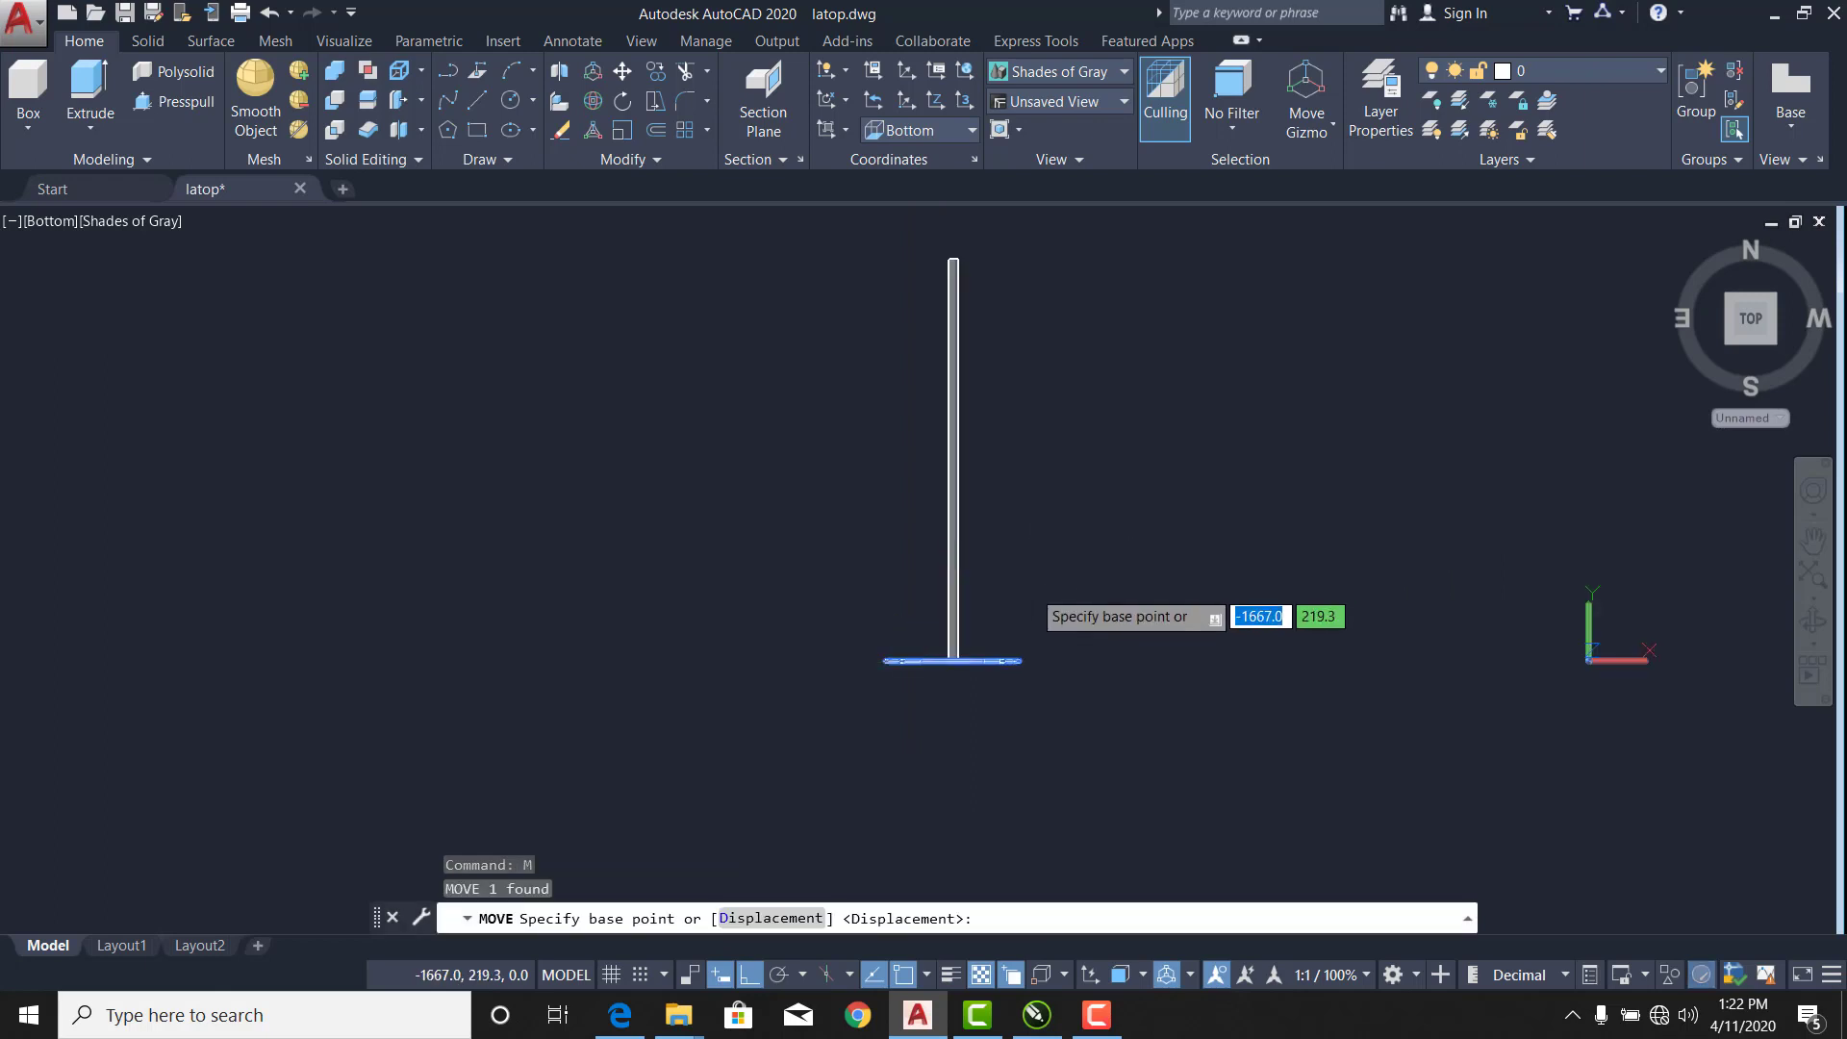
{"action": "left_click", "coordinate": [1031, 576]}
{"action": "left_click", "coordinate": [1029, 574]}
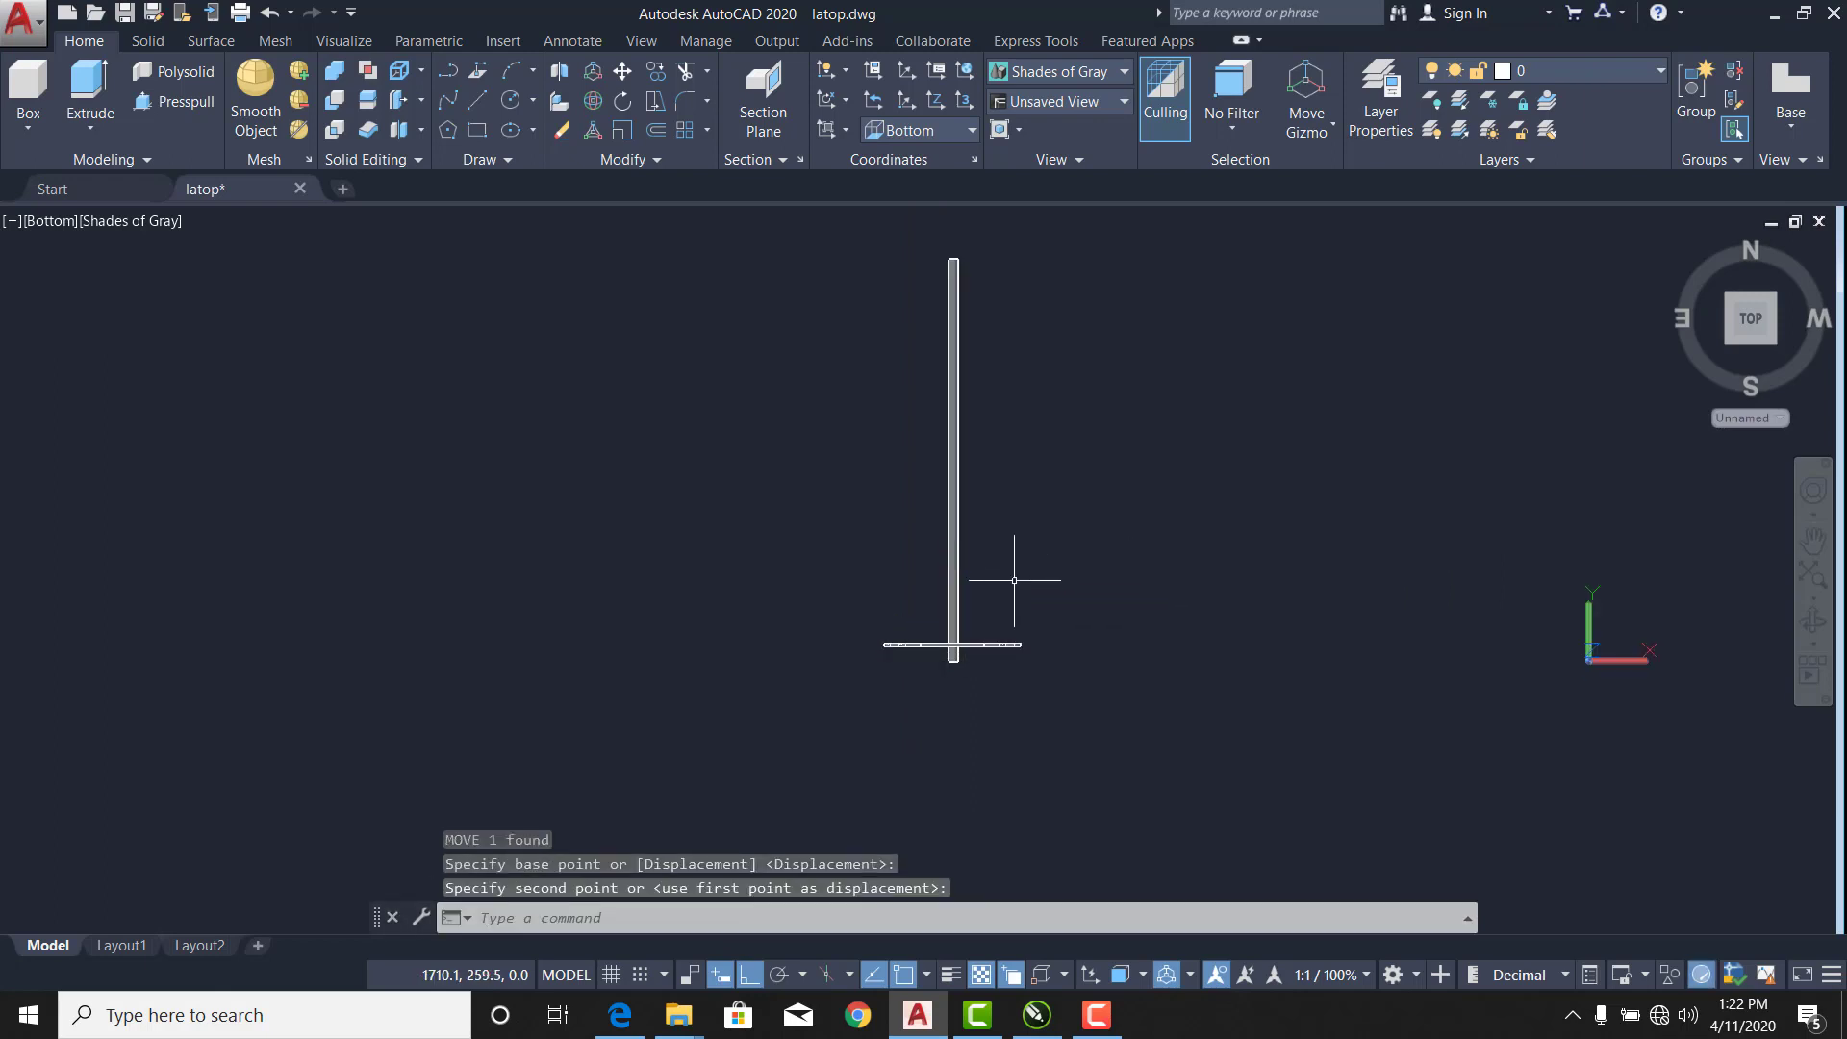
Start copying the hanger along the rod and place the first copy at a distance of 100.
{"action": "left_click", "coordinate": [1003, 644]}
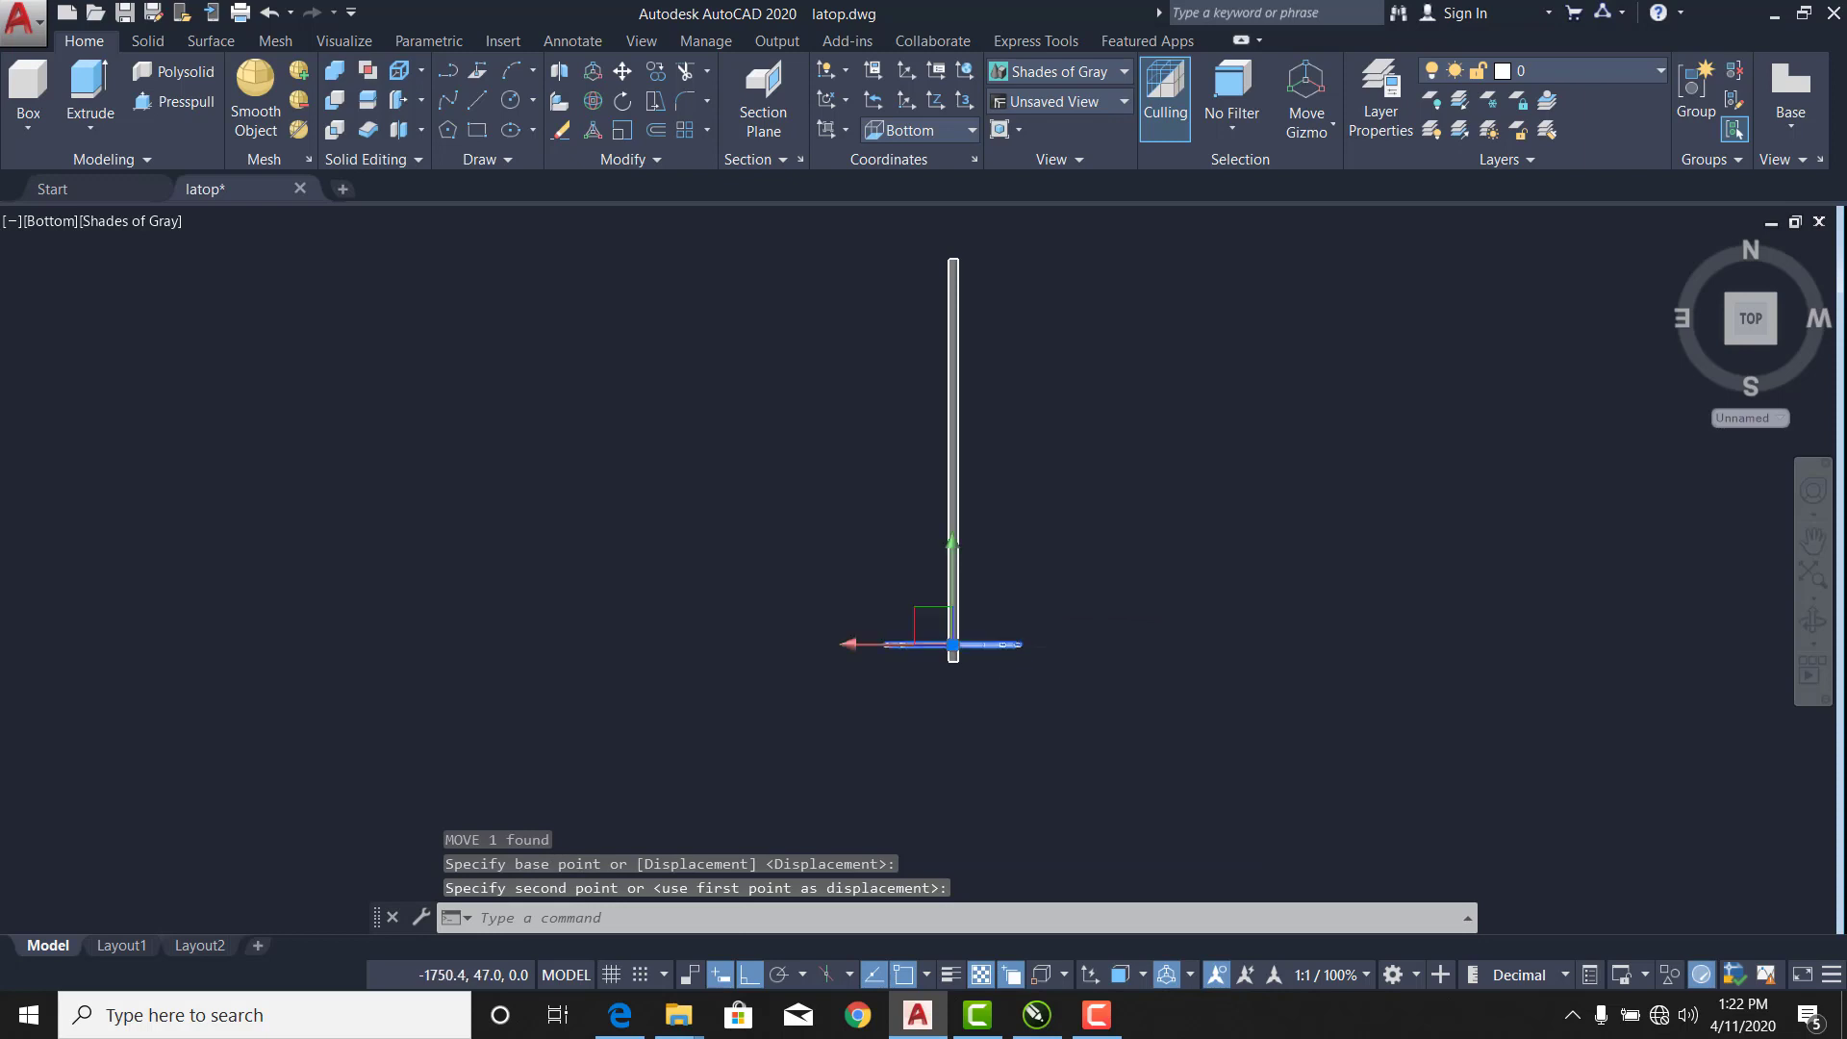
{"action": "scroll", "coordinate": [1109, 484], "scroll_direction": "up", "scroll_amount": 3}
{"action": "scroll", "coordinate": [1110, 484], "scroll_direction": "down", "scroll_amount": 4}
{"action": "middle_click_drag", "start_coordinate": [1114, 476], "coordinate": [1092, 524]}
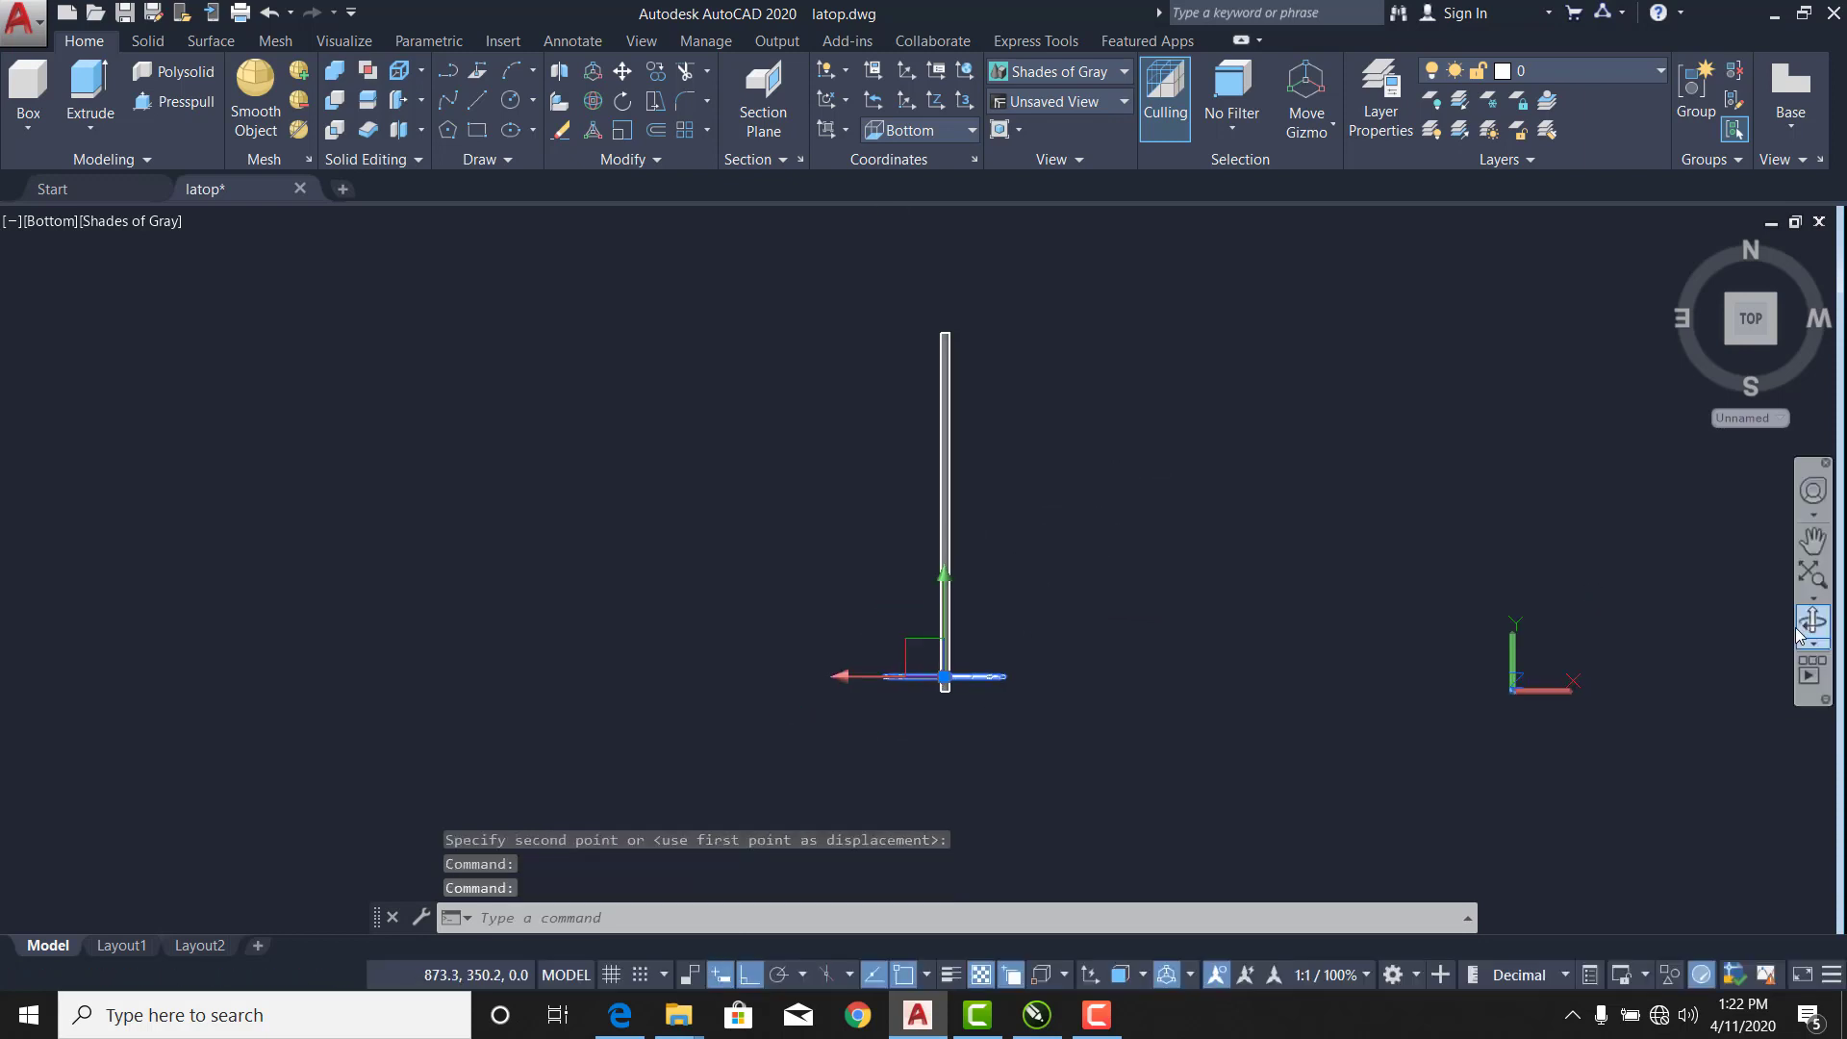
{"action": "left_click", "coordinate": [1813, 574]}
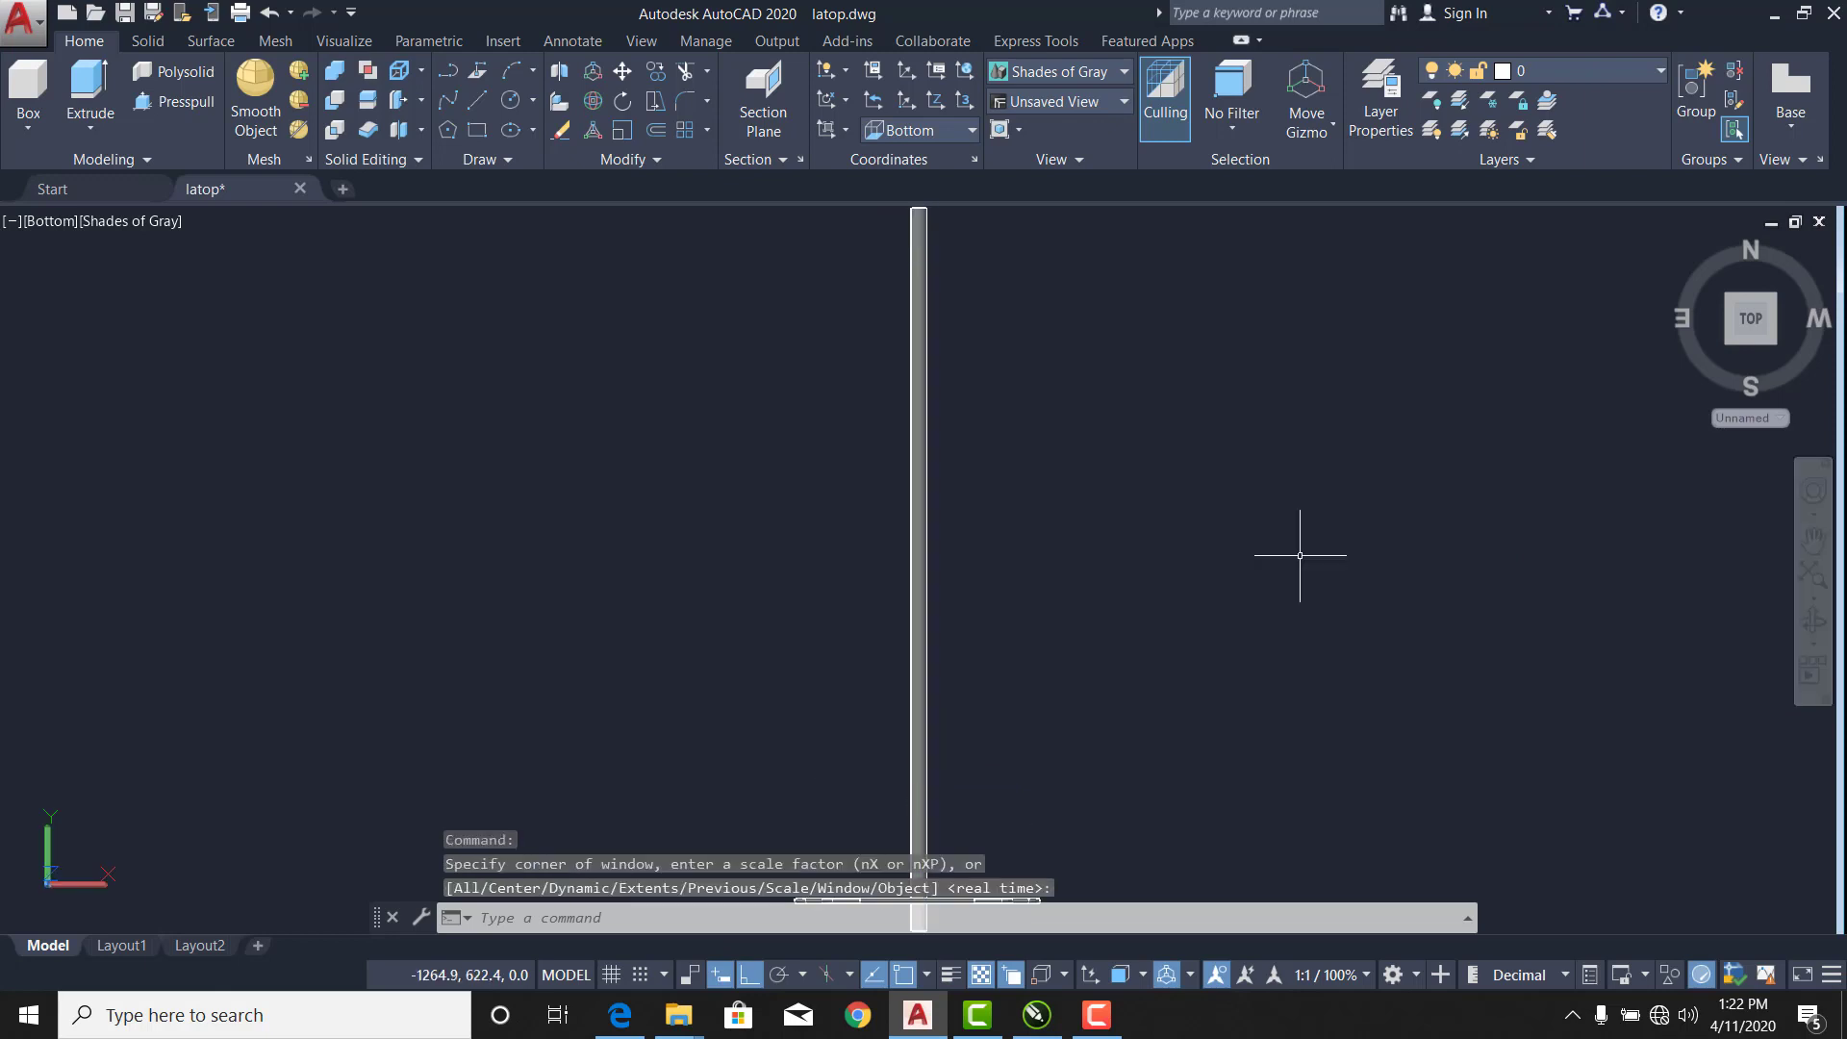
{"action": "scroll", "coordinate": [1299, 554], "scroll_direction": "down", "scroll_amount": 2}
{"action": "middle_click_drag", "start_coordinate": [1299, 552], "coordinate": [1121, 560]}
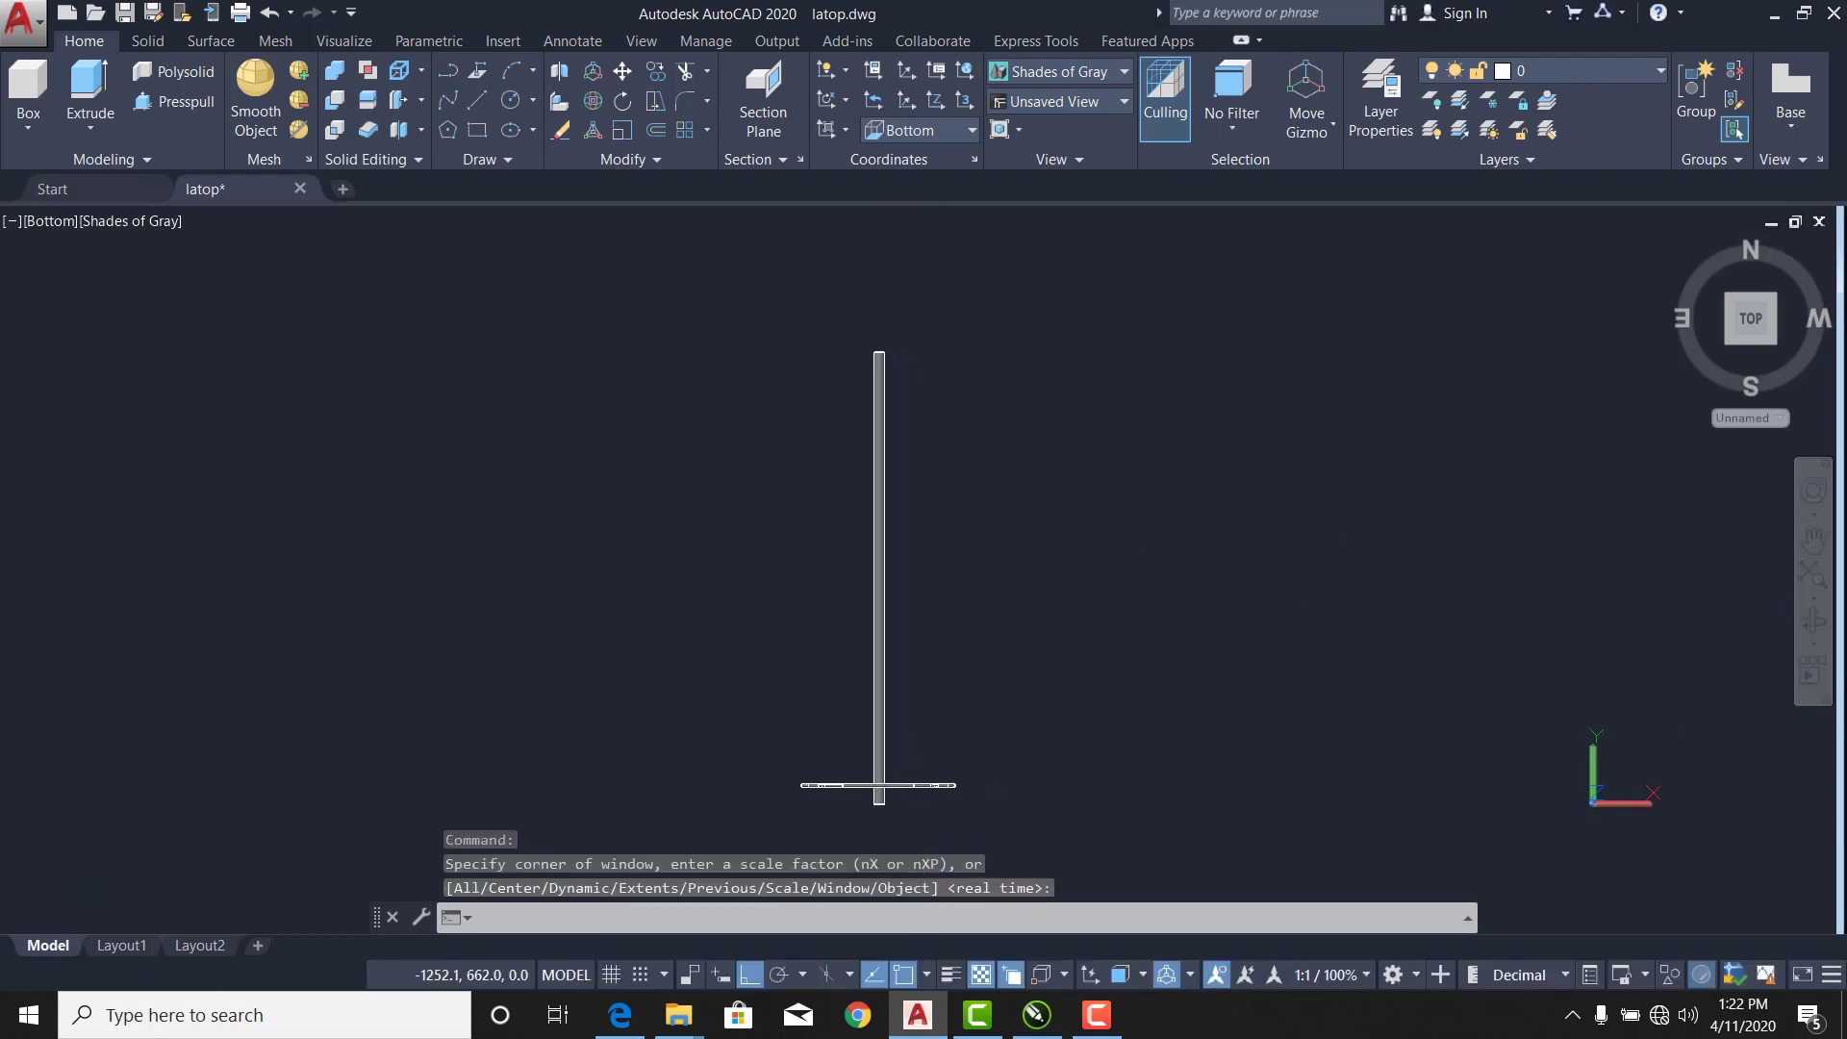
{"action": "left_click", "coordinate": [944, 787]}
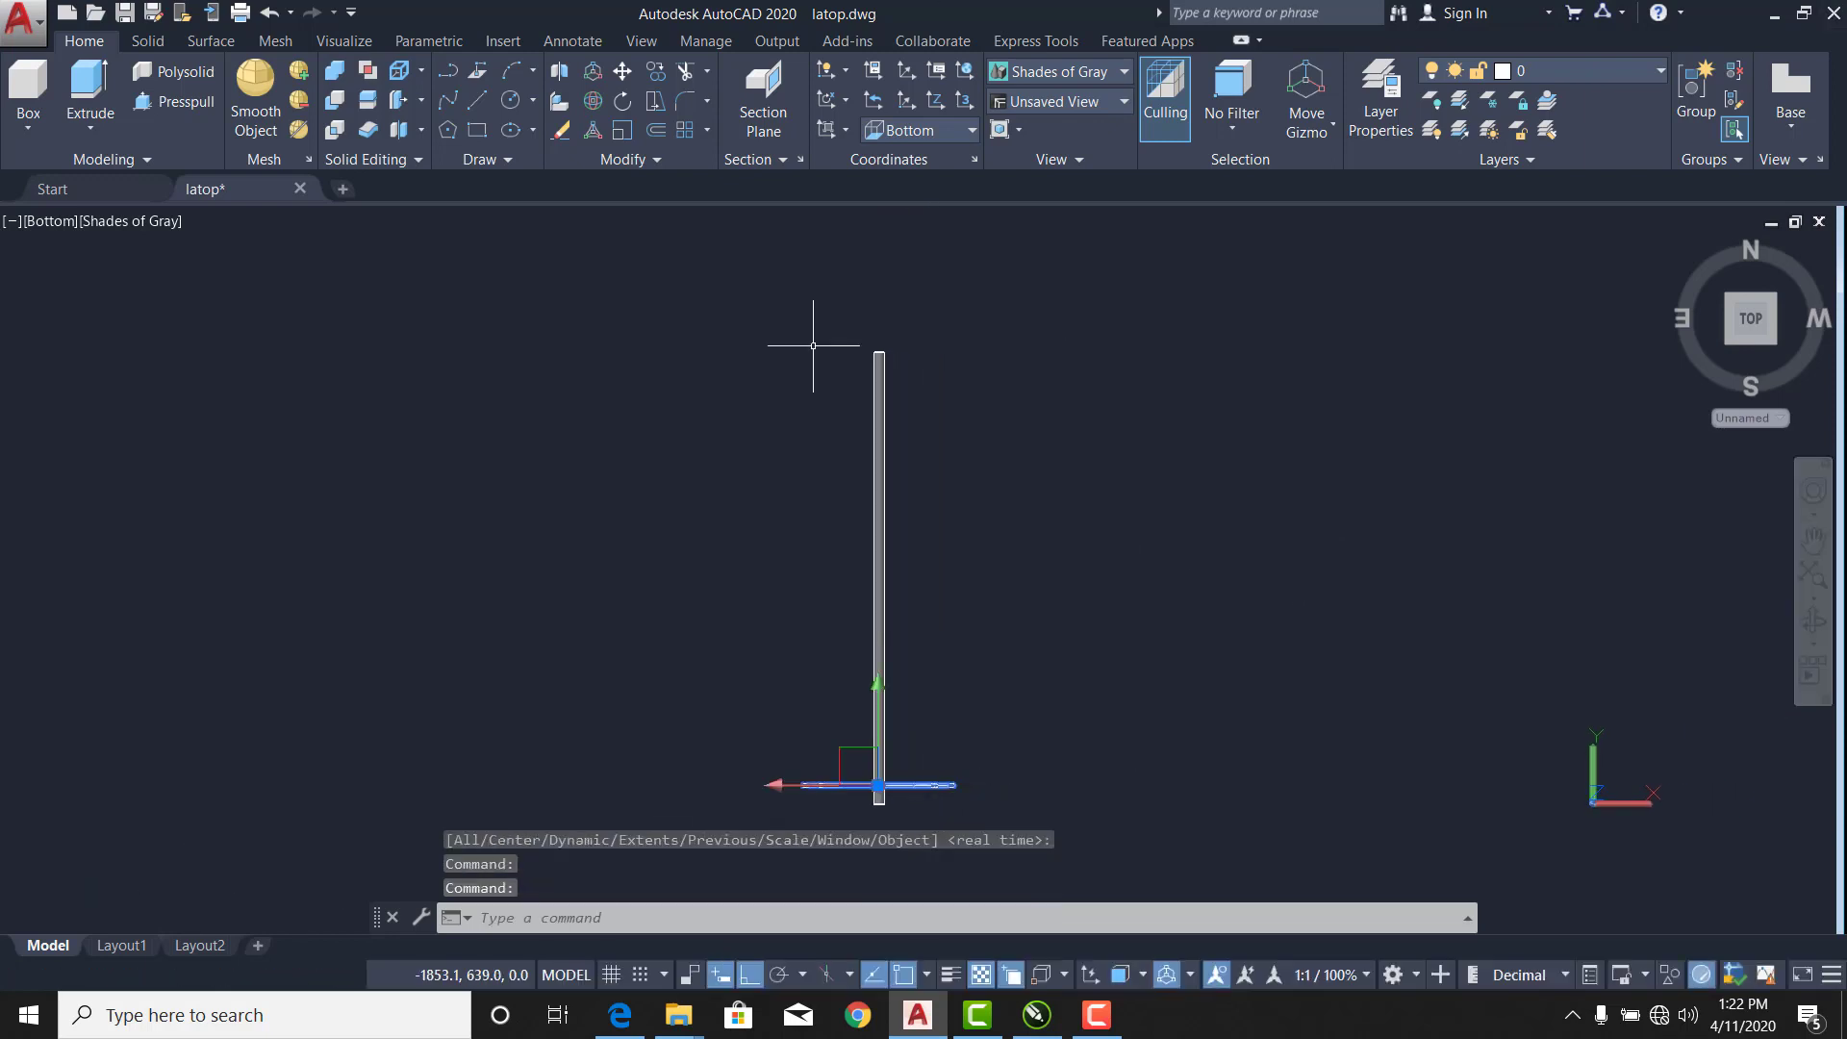
{"action": "left_click", "coordinate": [655, 72]}
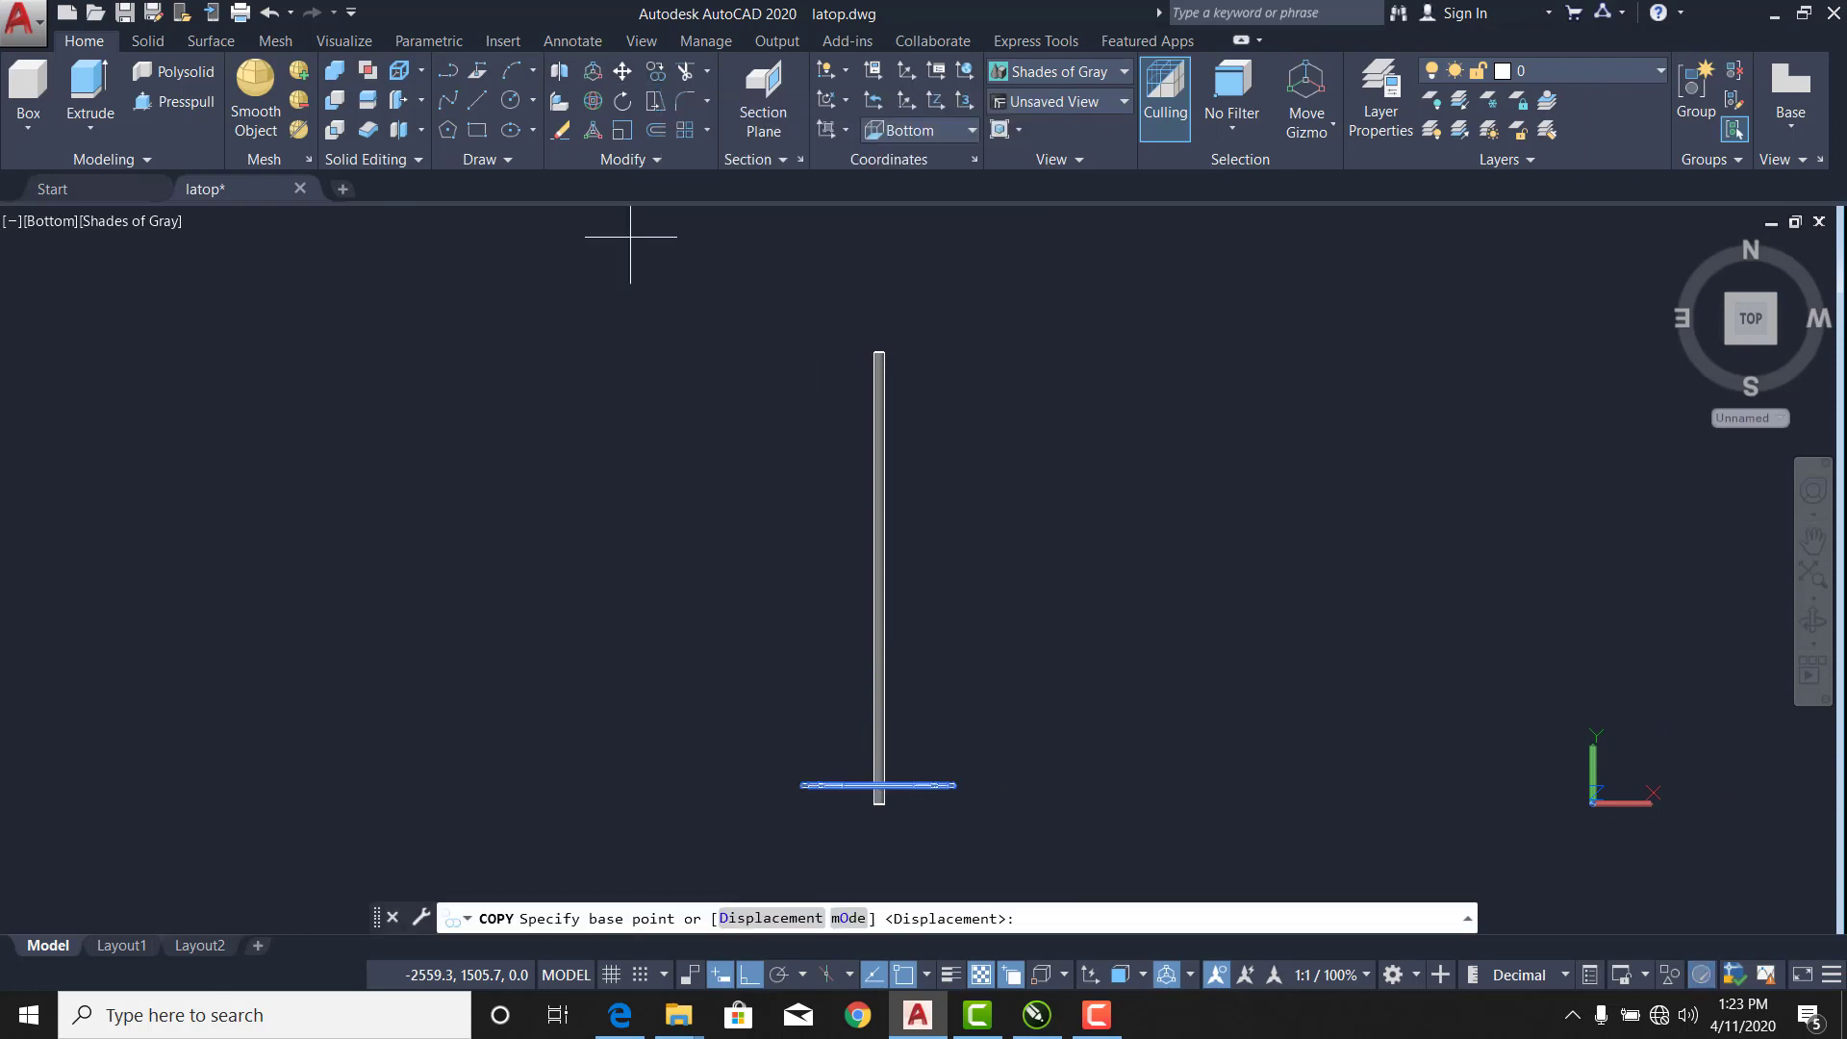
{"action": "left_click", "coordinate": [887, 785]}
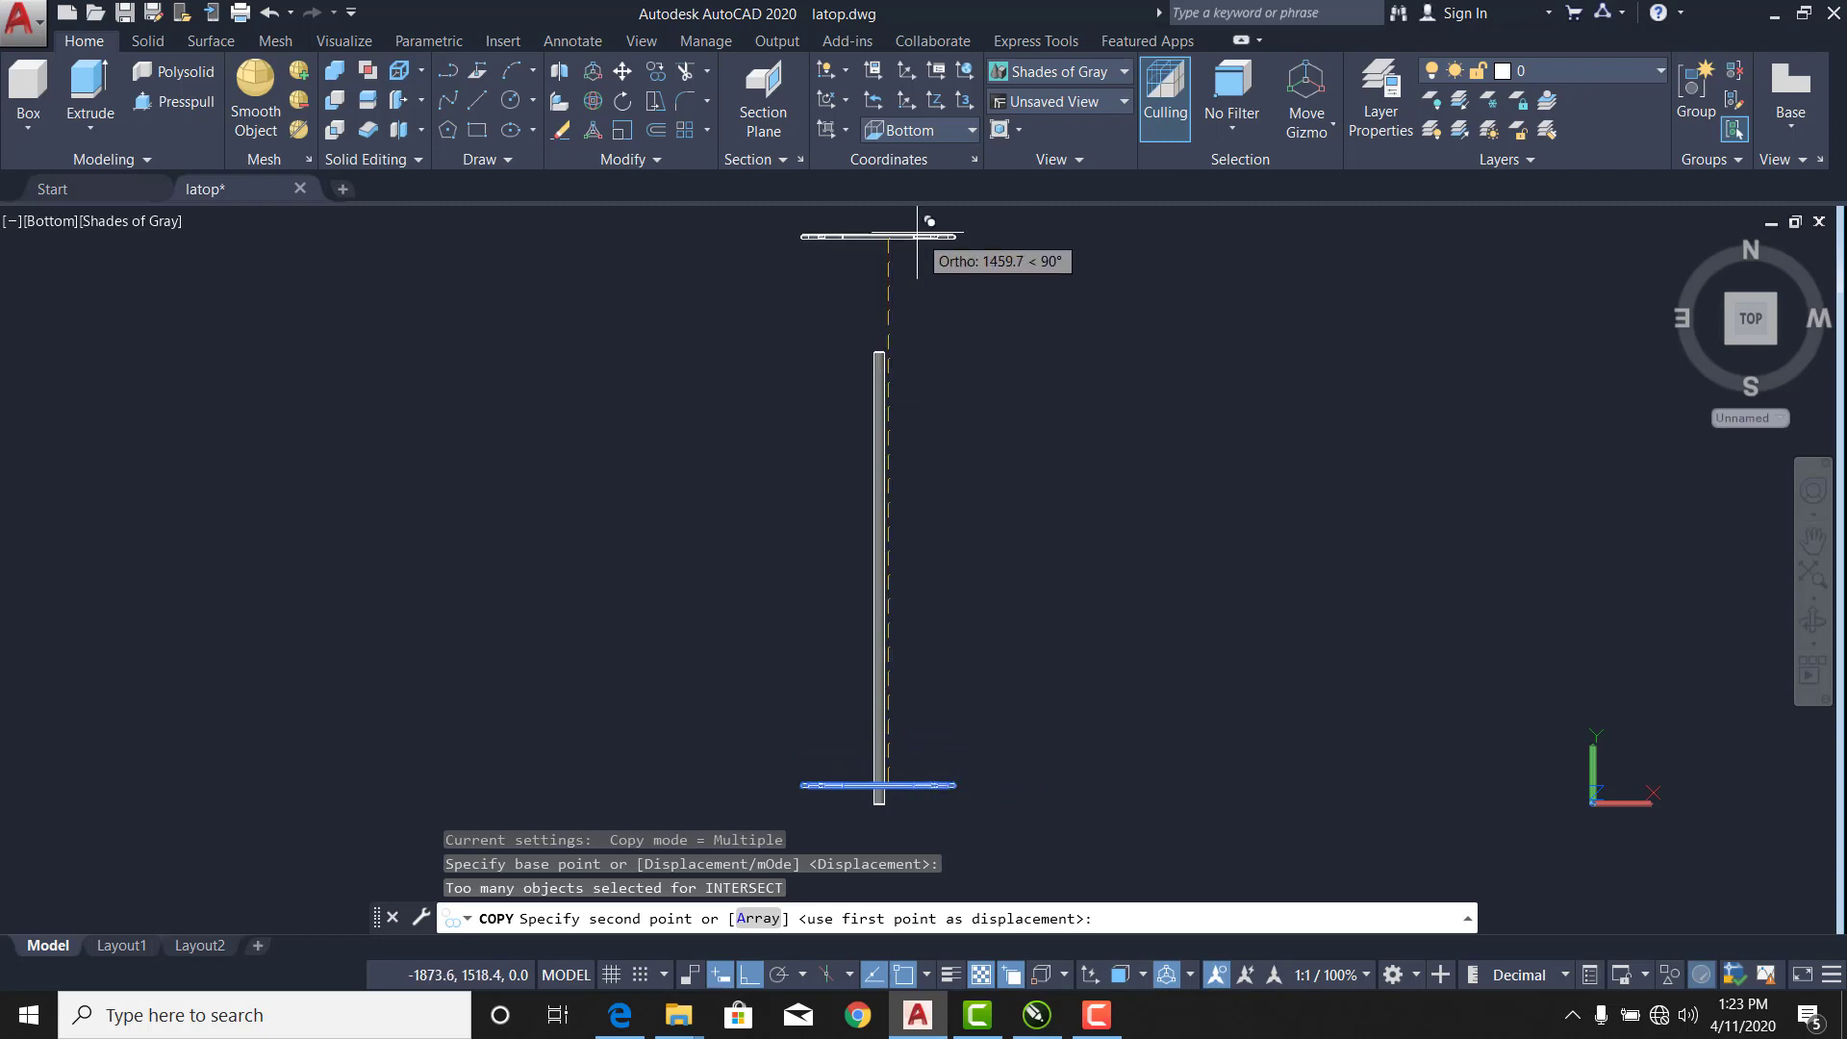
{"action": "type", "text": "1"}
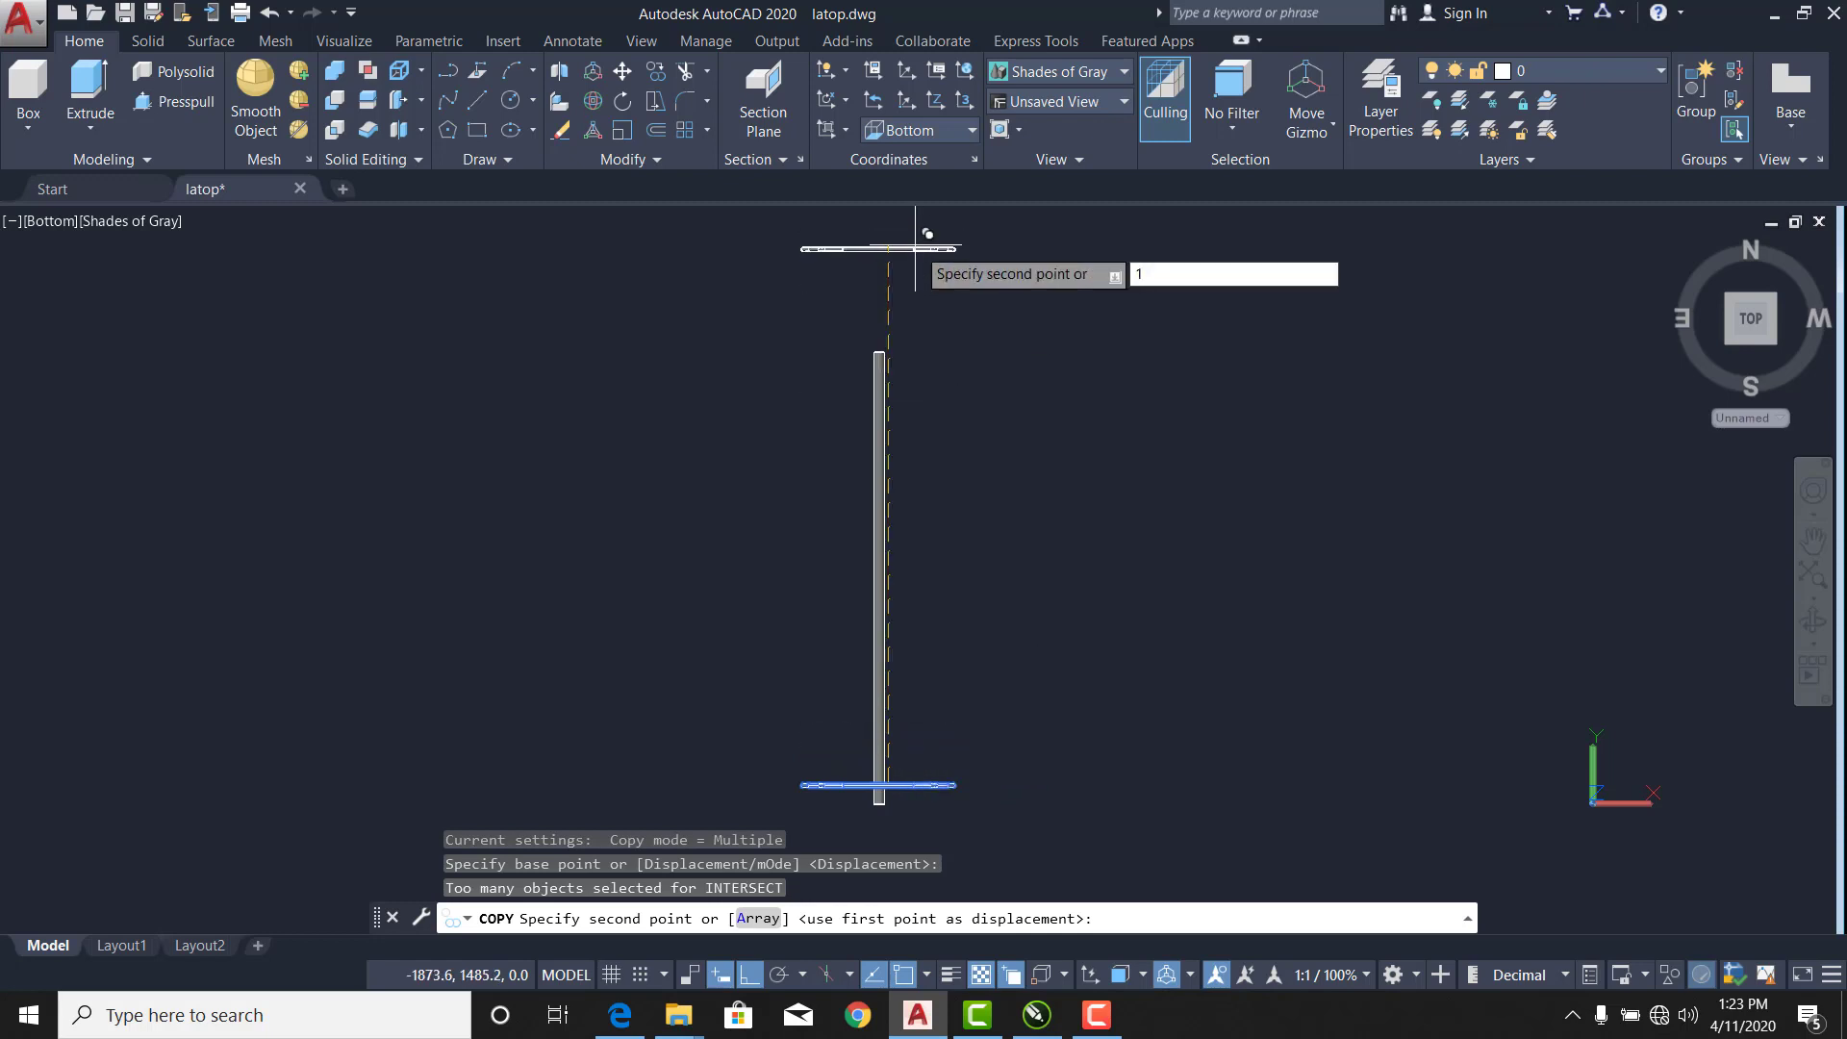
{"action": "type", "text": "00"}
{"action": "key", "text": "Return"}
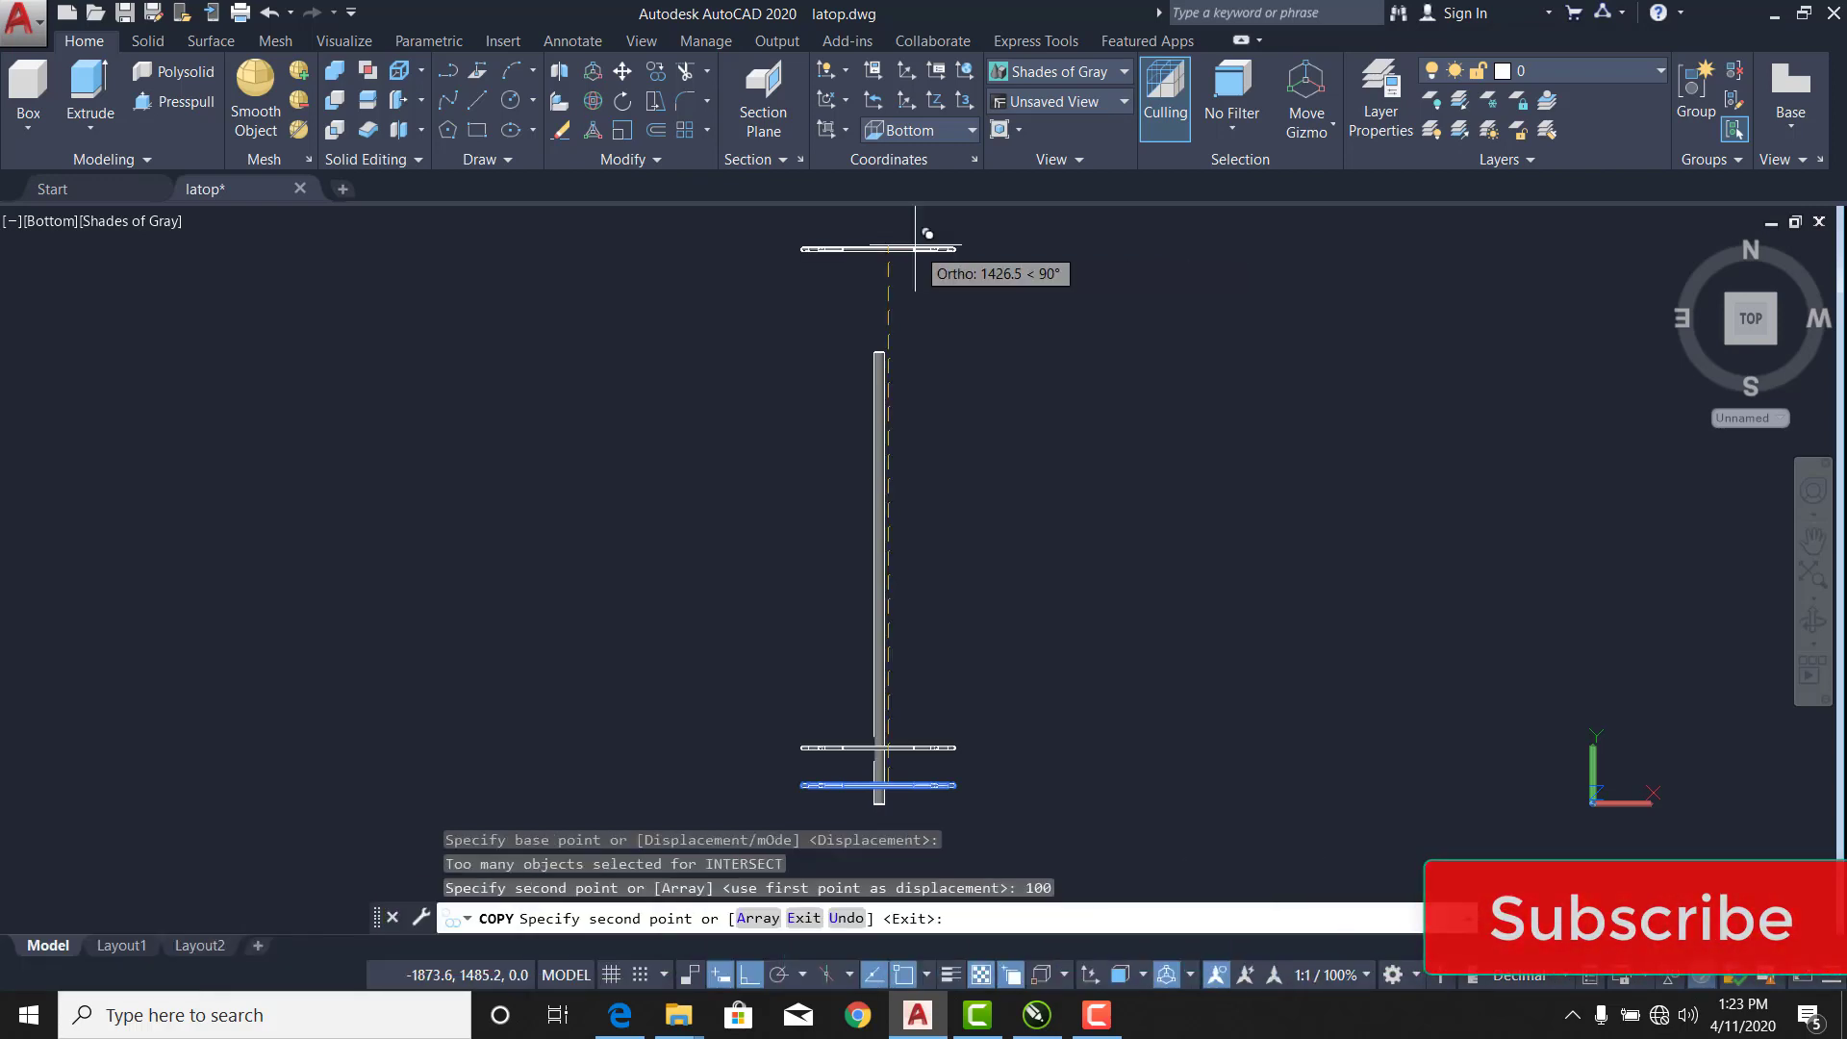
Place further hanger copies along the rod at distances of 200, 300, 400 and 500 from the original.
{"action": "type", "text": "200"}
{"action": "key", "text": "Return"}
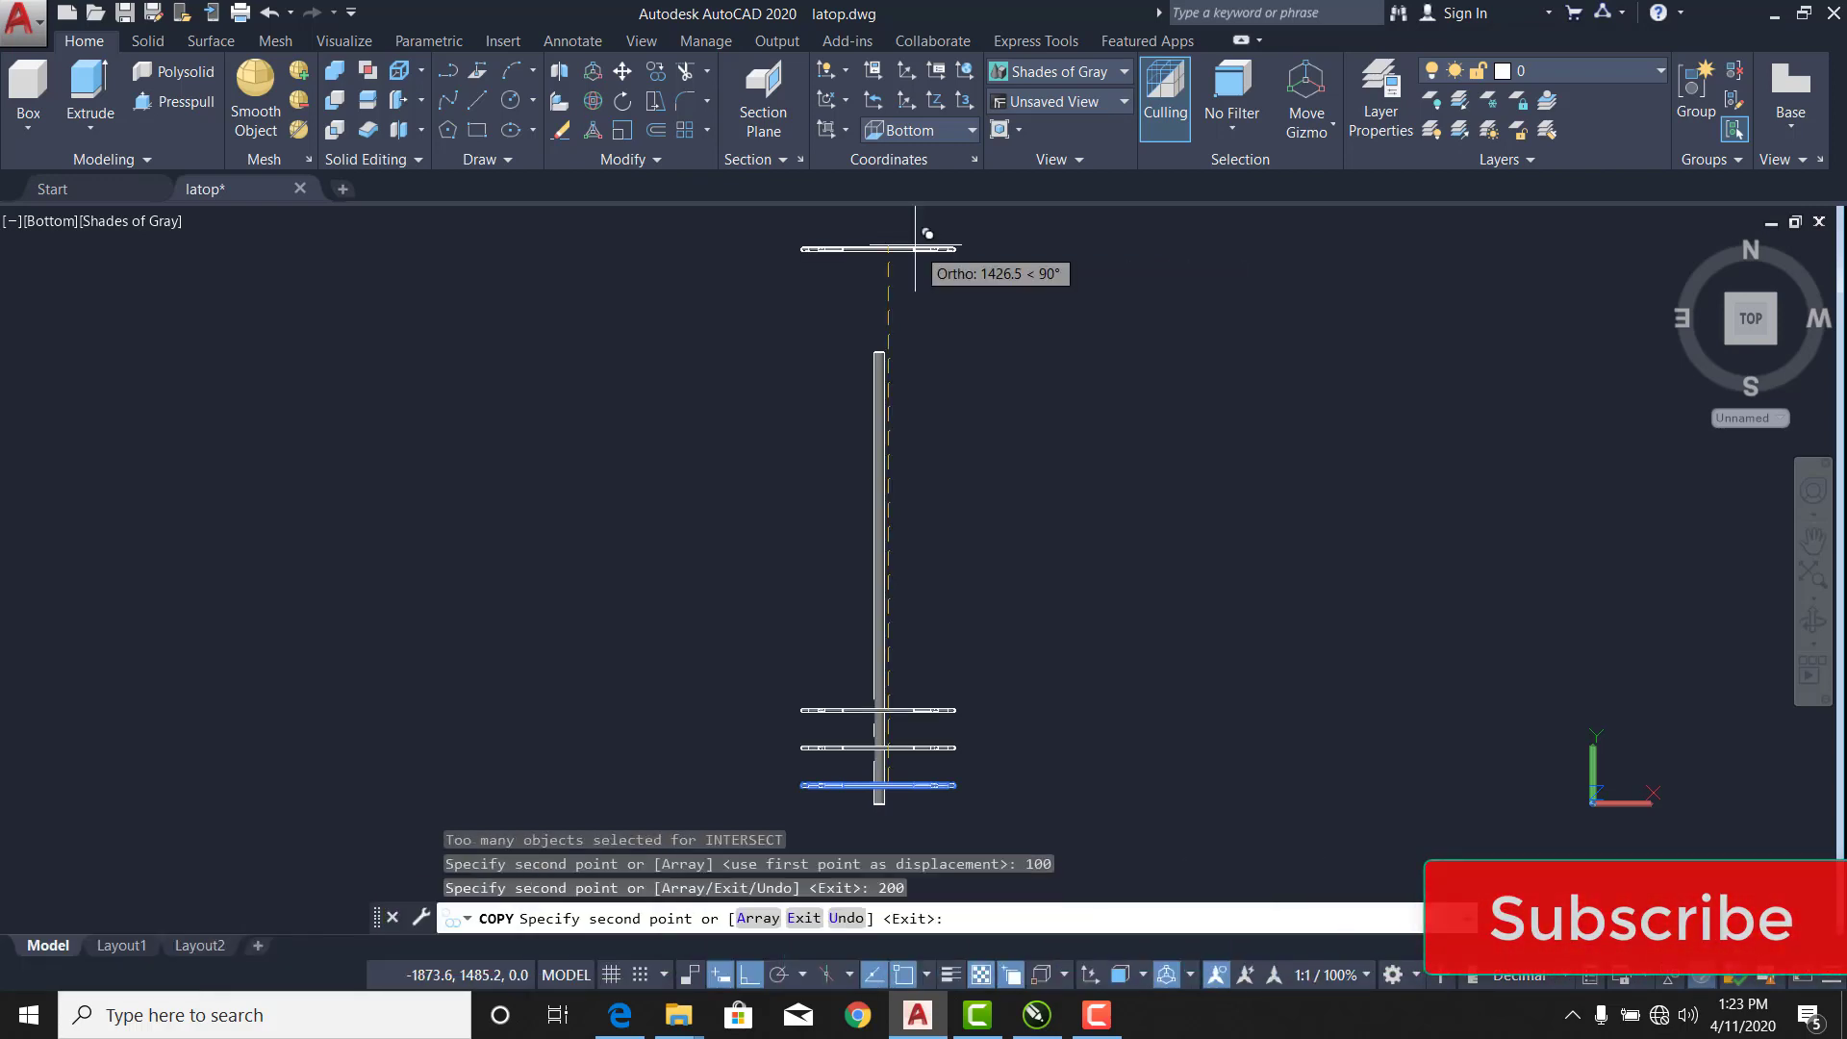
{"action": "type", "text": "300"}
{"action": "key", "text": "Return"}
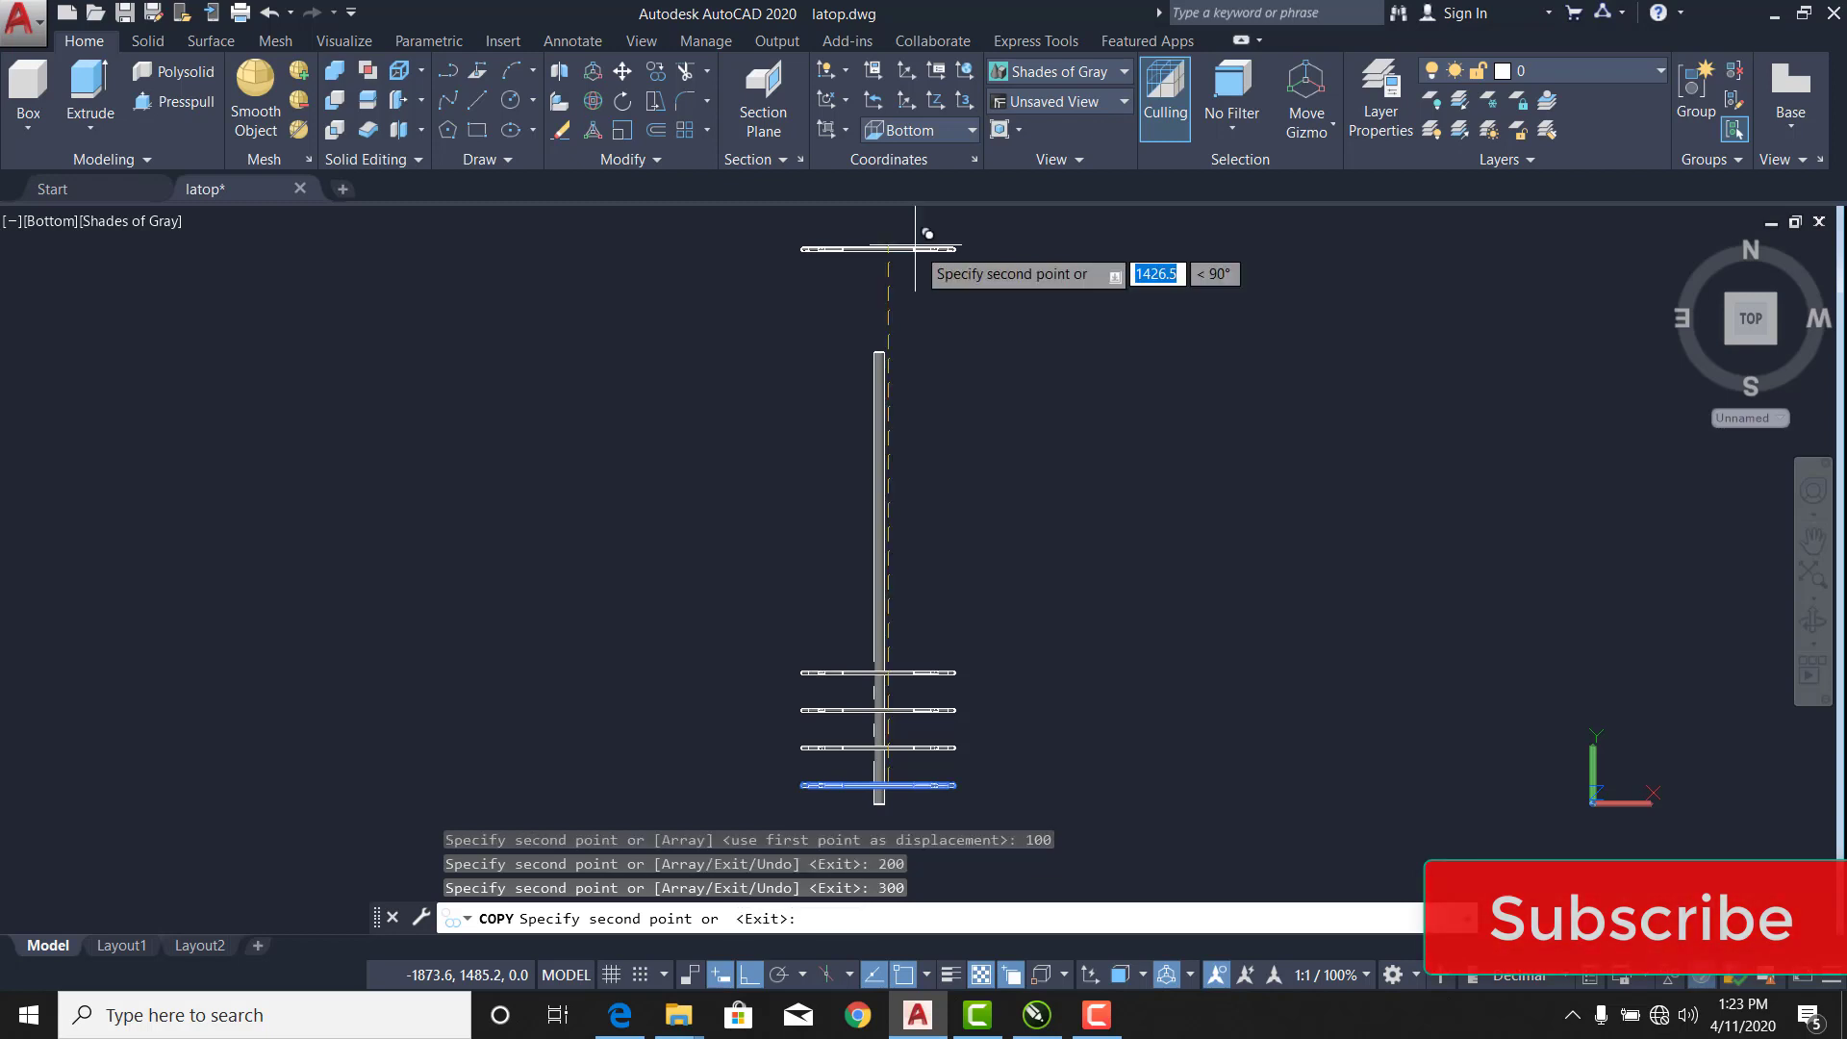
{"action": "type", "text": "400"}
{"action": "key", "text": "Return"}
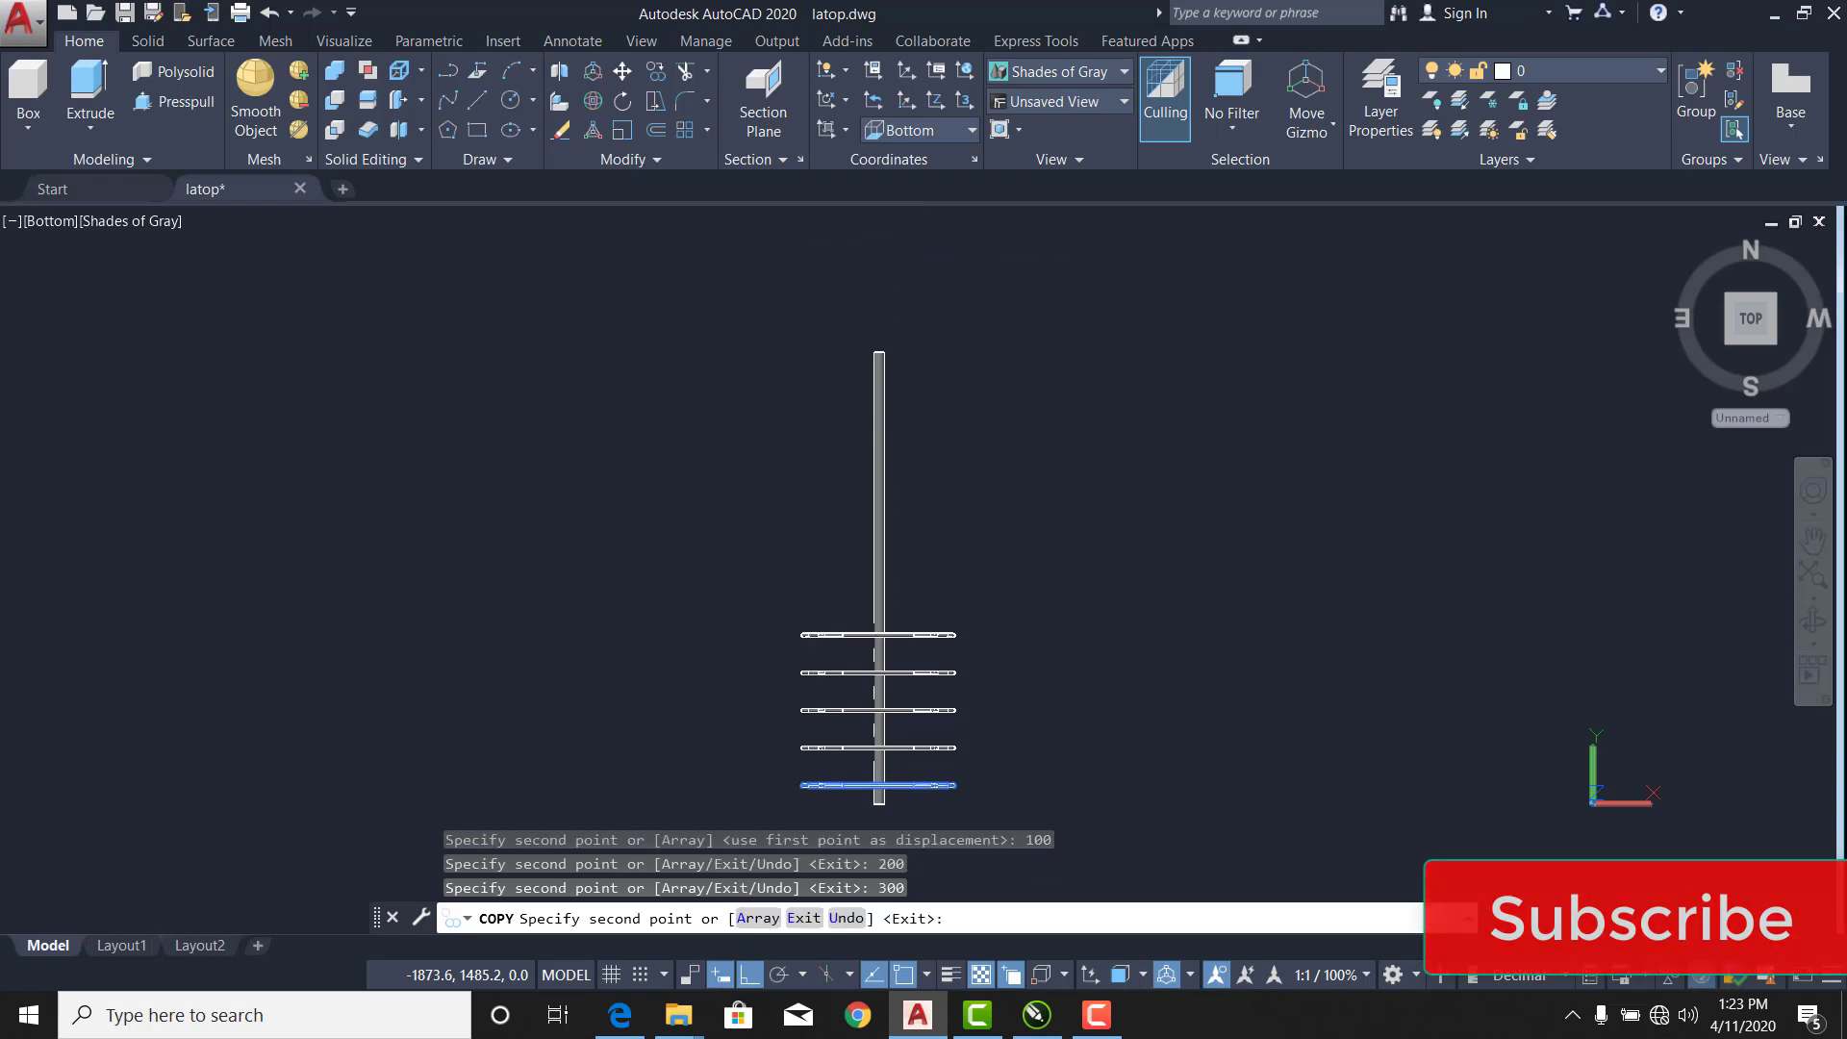
{"action": "type", "text": "4"}
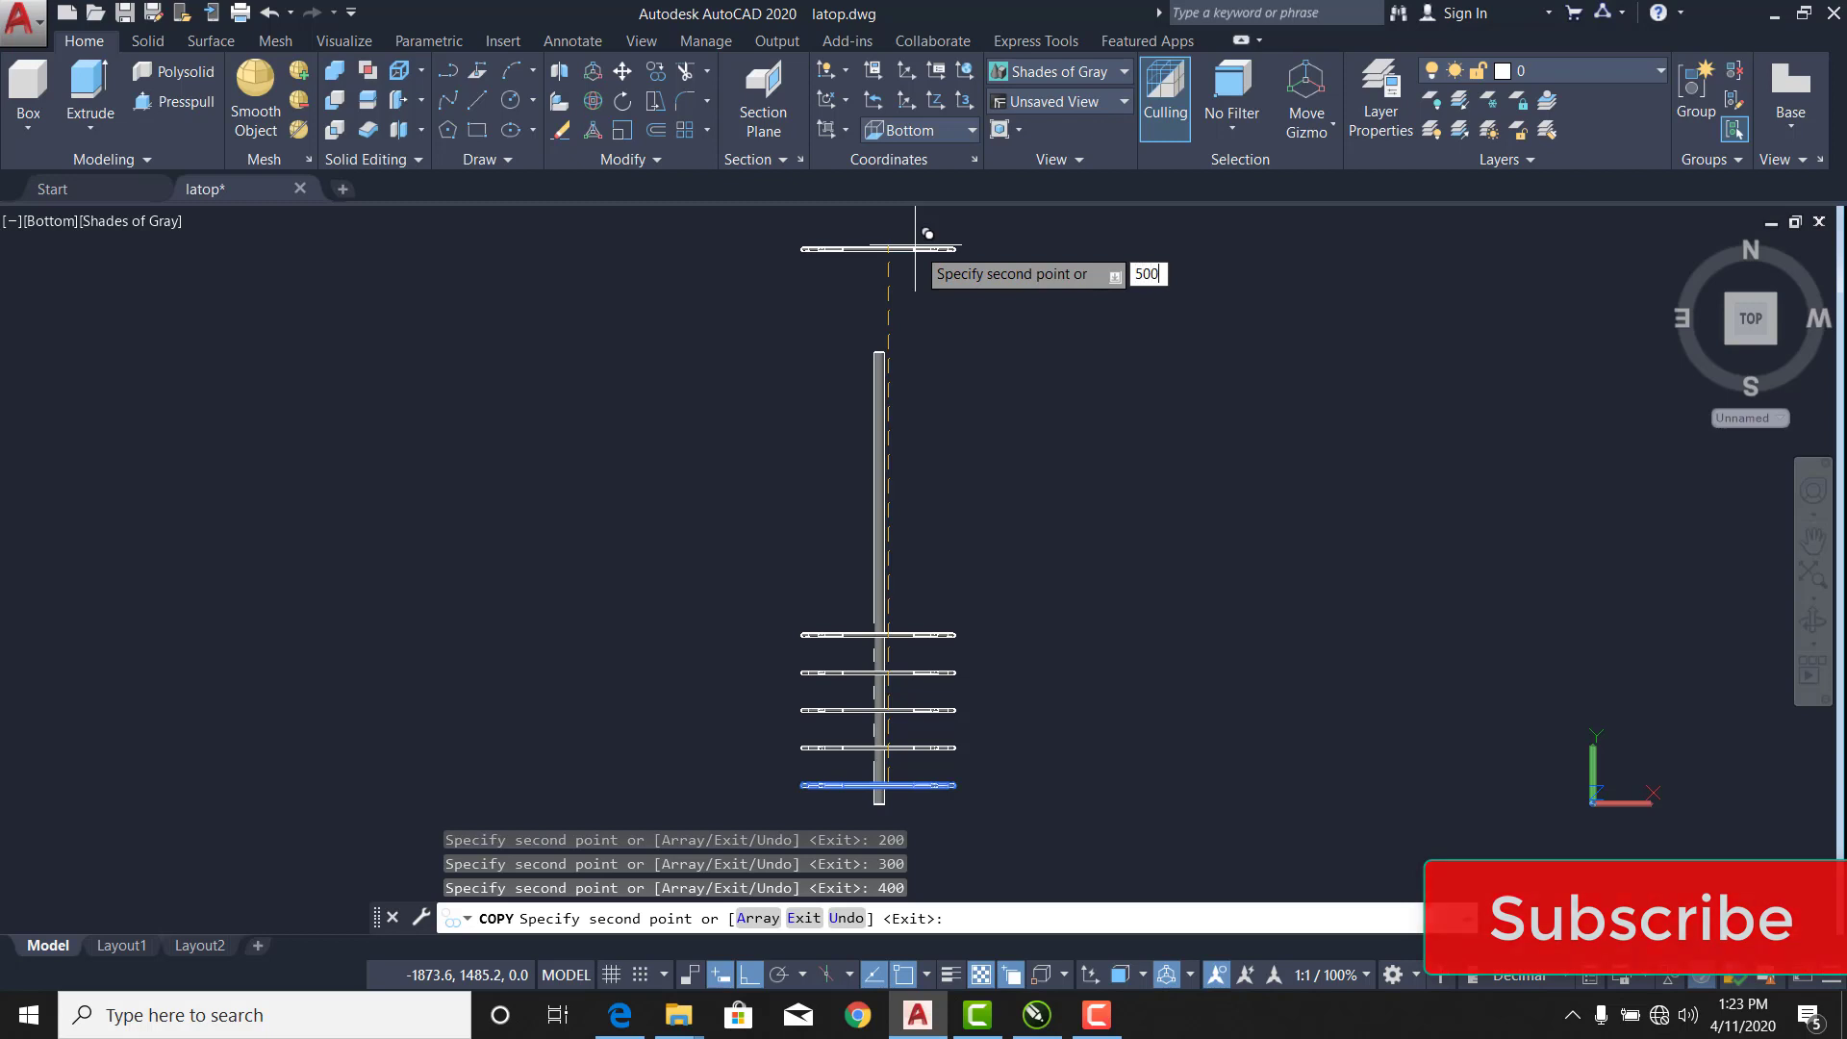
{"action": "type", "text": "00"}
{"action": "key", "text": "Return"}
Place further hanger copies along the rod at distances of 600, 700, 800 and 900 from the original.
{"action": "type", "text": "600"}
{"action": "key", "text": "Return"}
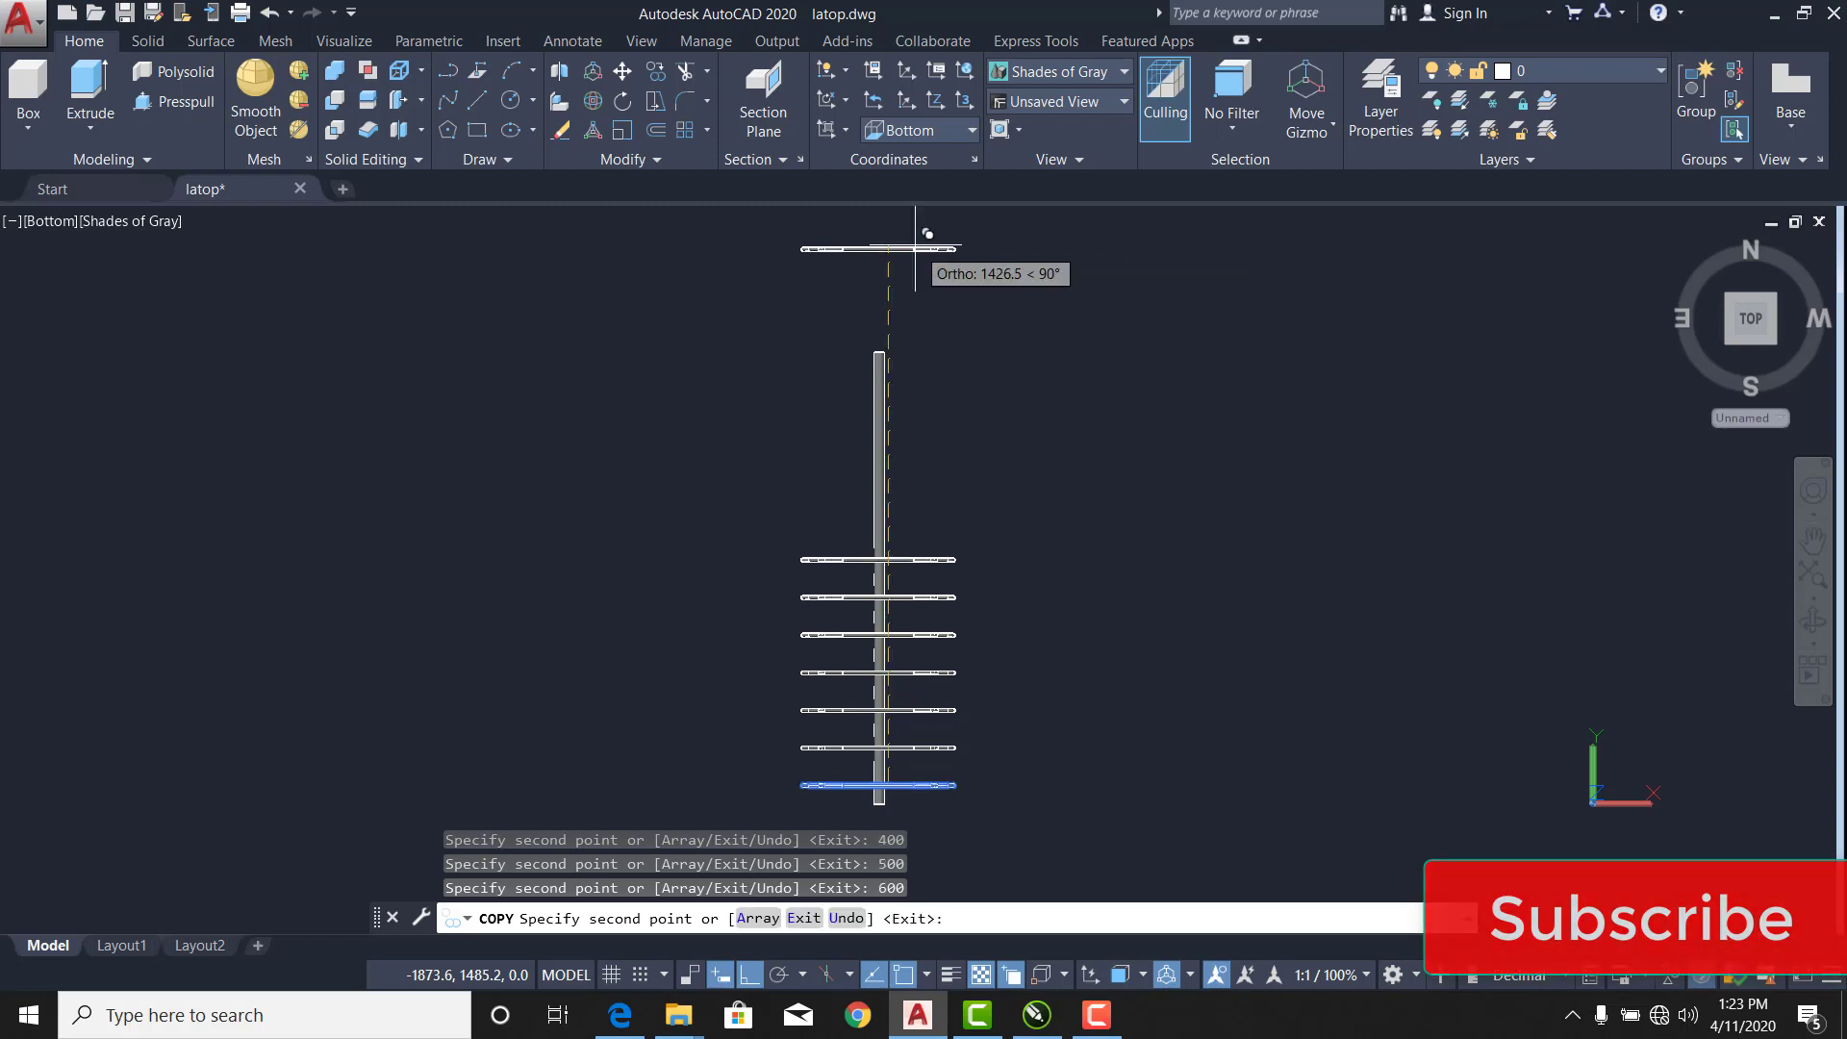
{"action": "type", "text": "700"}
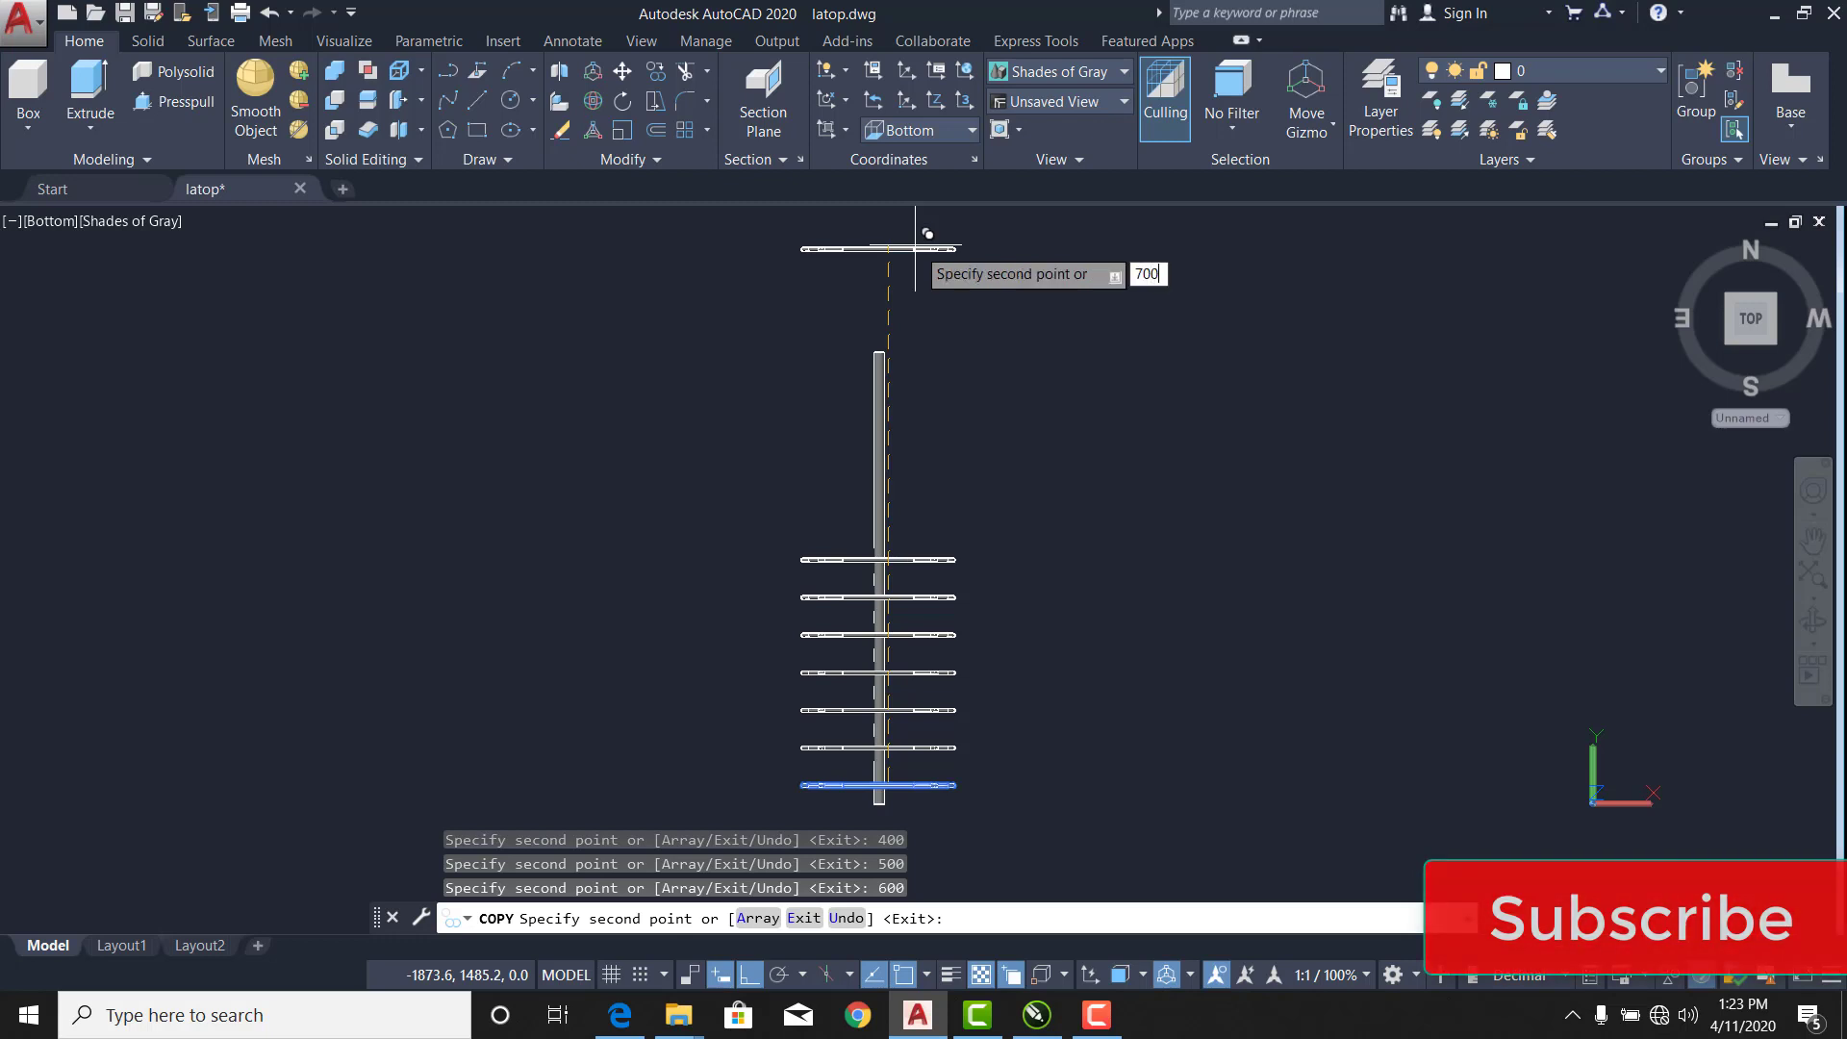
{"action": "key", "text": "Return"}
{"action": "type", "text": "80"}
{"action": "key", "text": "Return"}
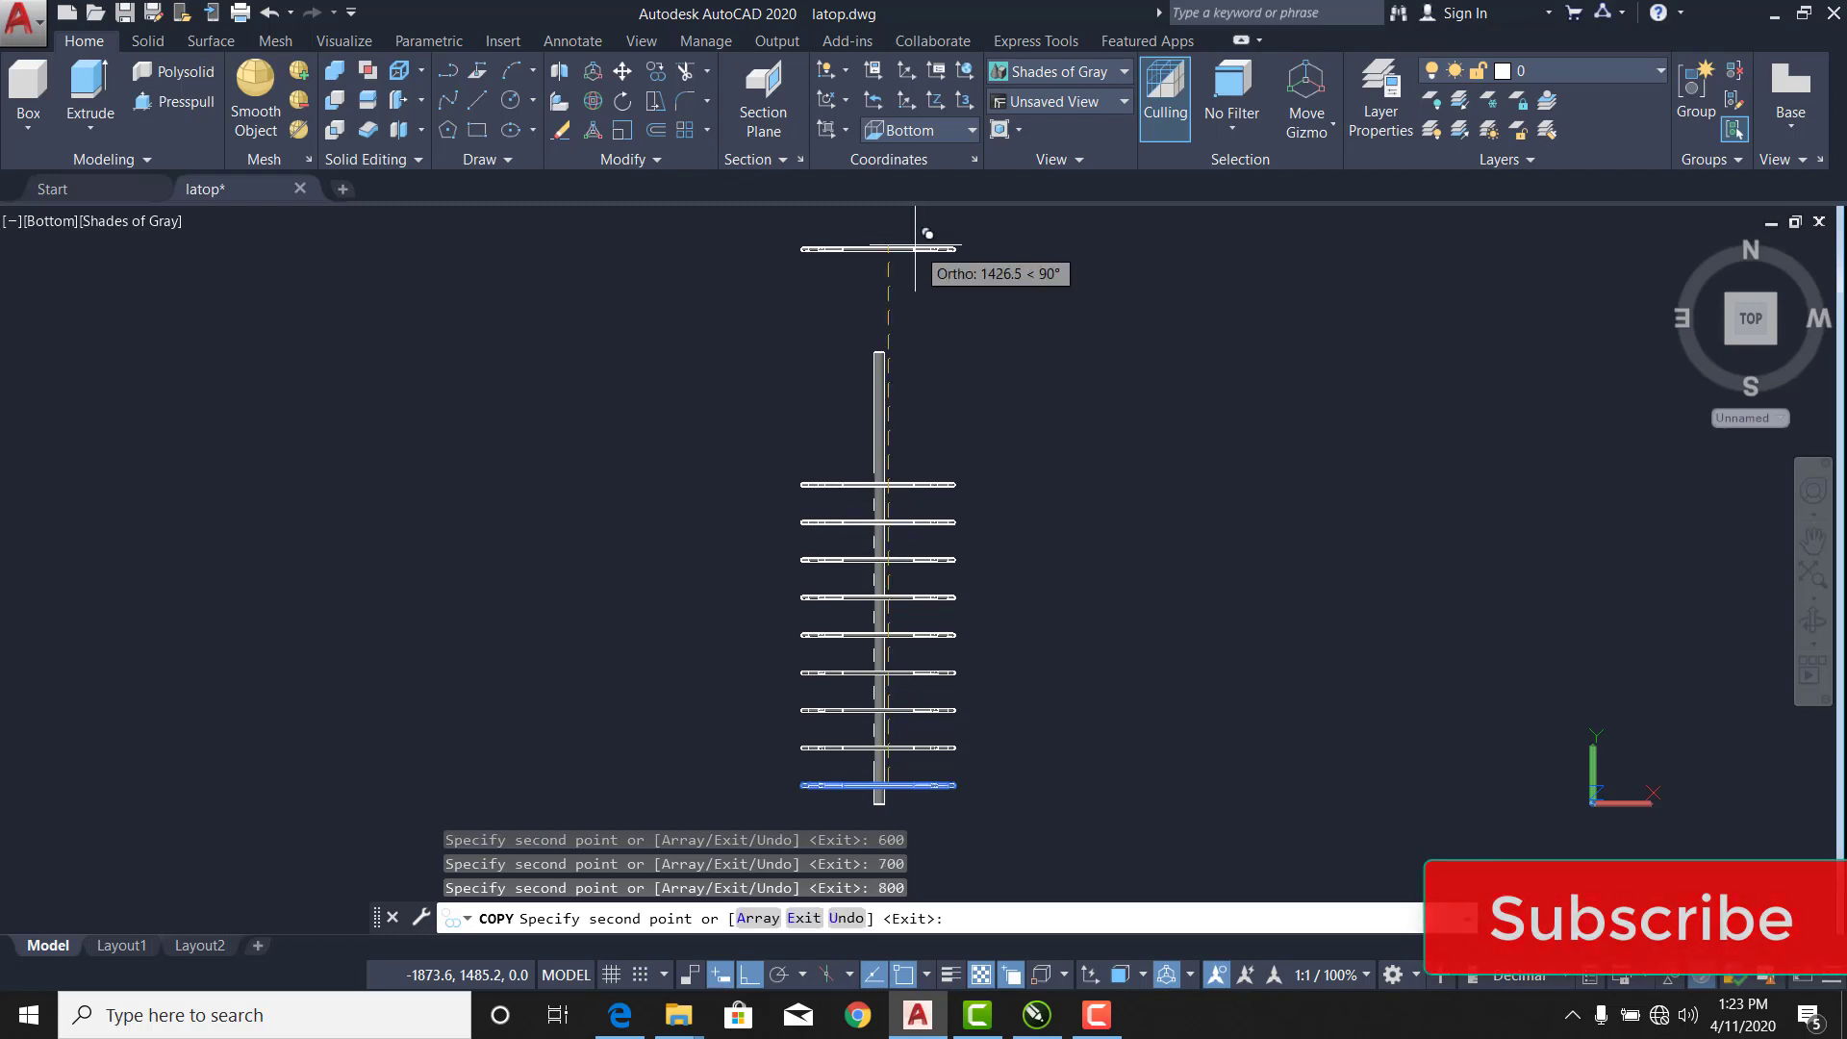
{"action": "type", "text": "90"}
{"action": "key", "text": "Return"}
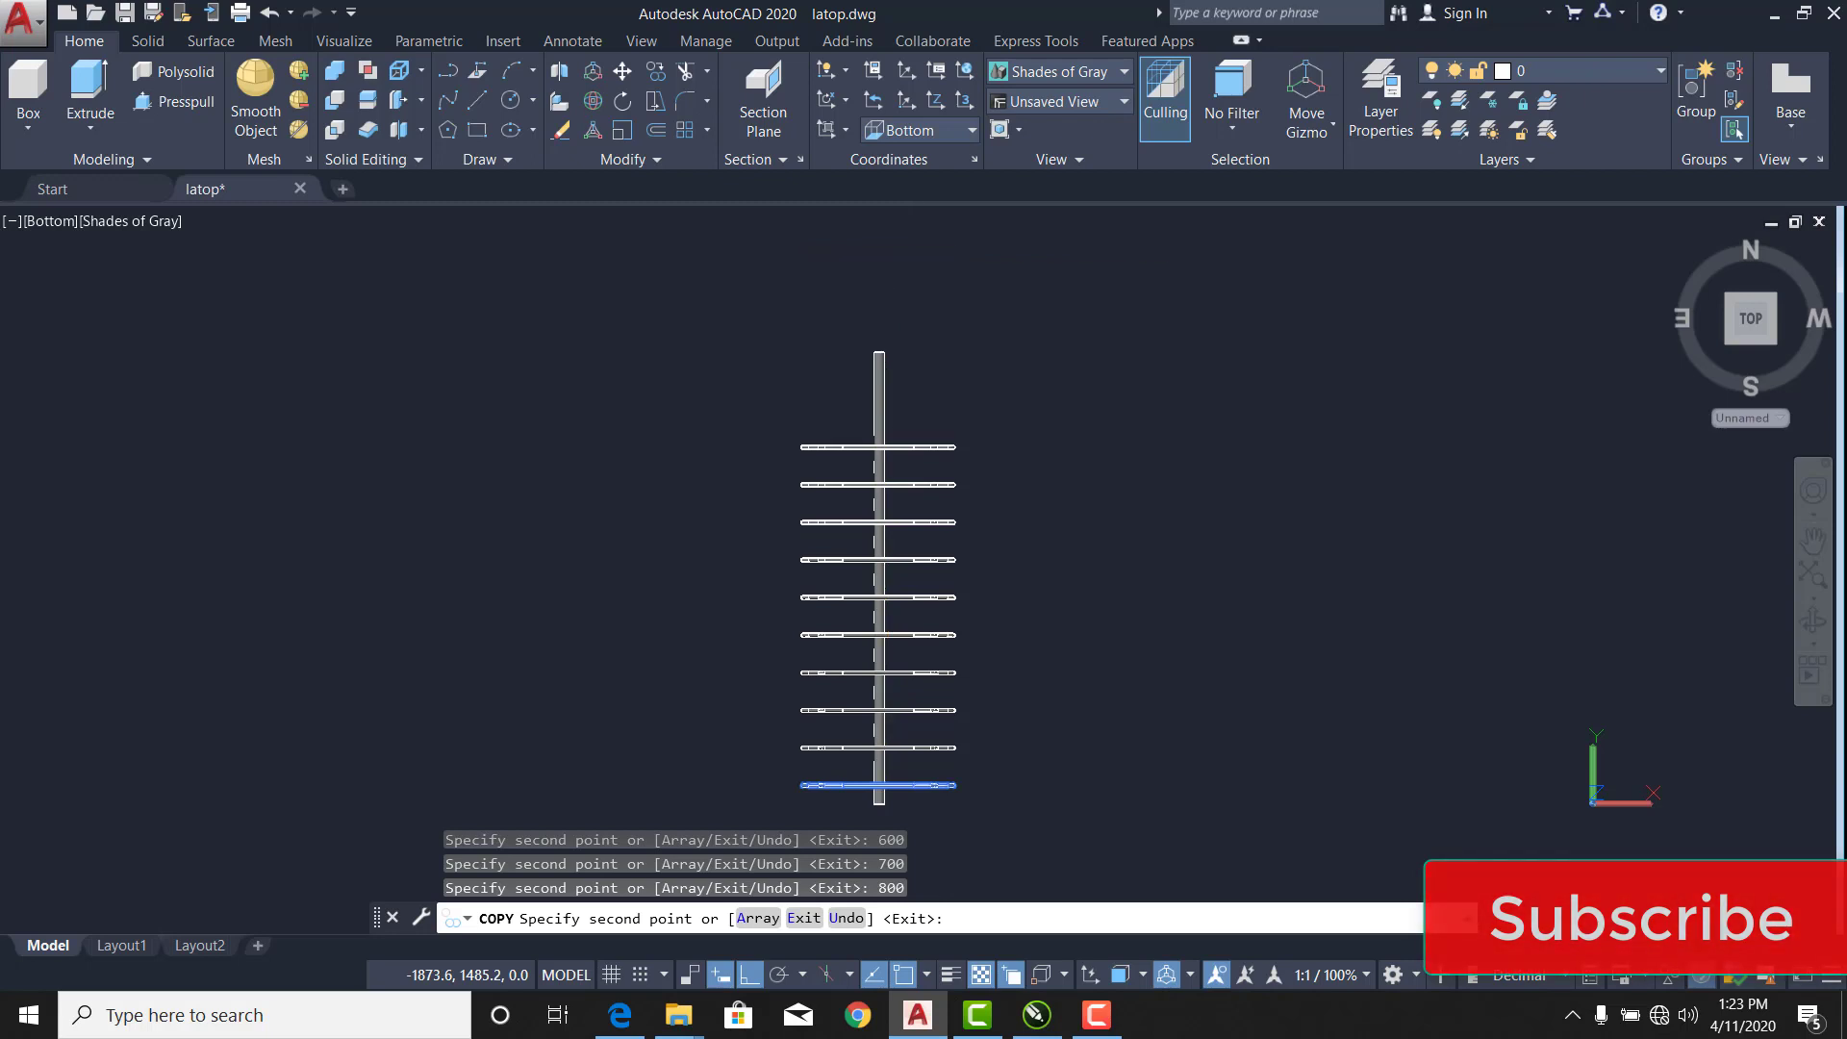
Place the last two hanger copies at distances of 1000 and 1100 from the original and finish copying.
{"action": "type", "text": "1000"}
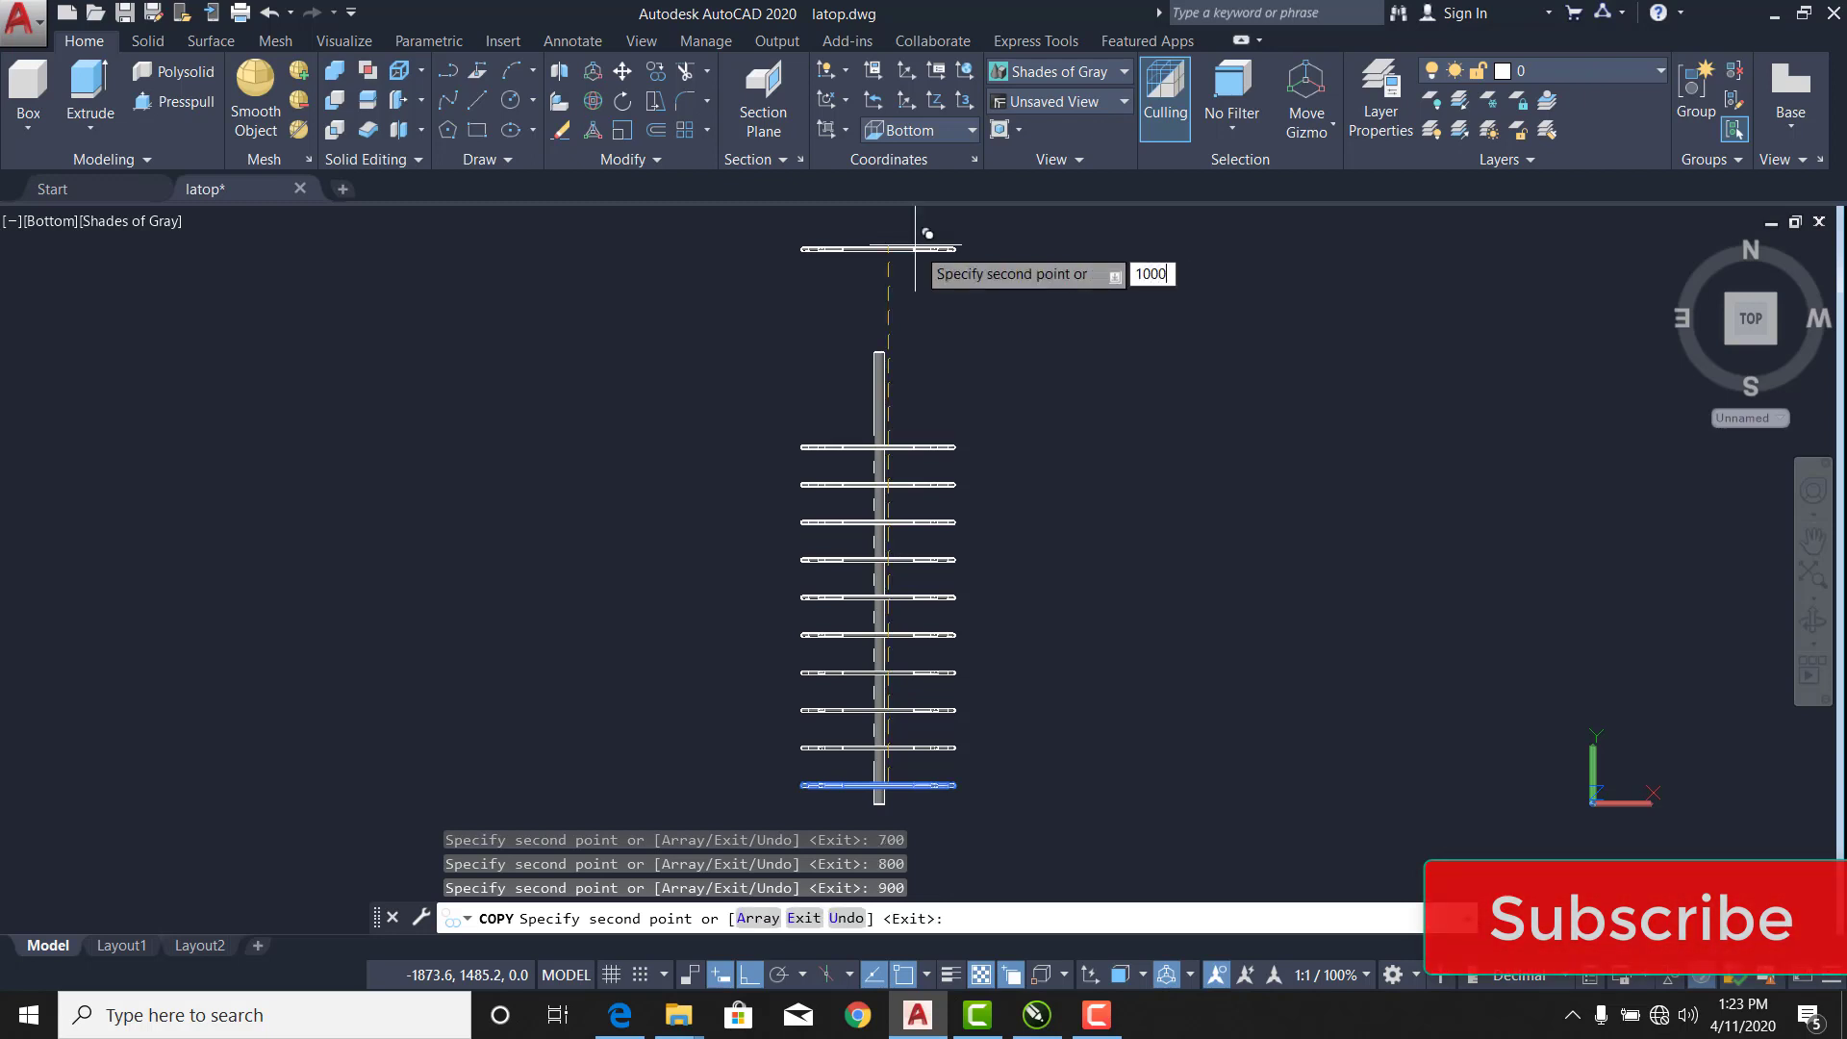
{"action": "key", "text": "Return"}
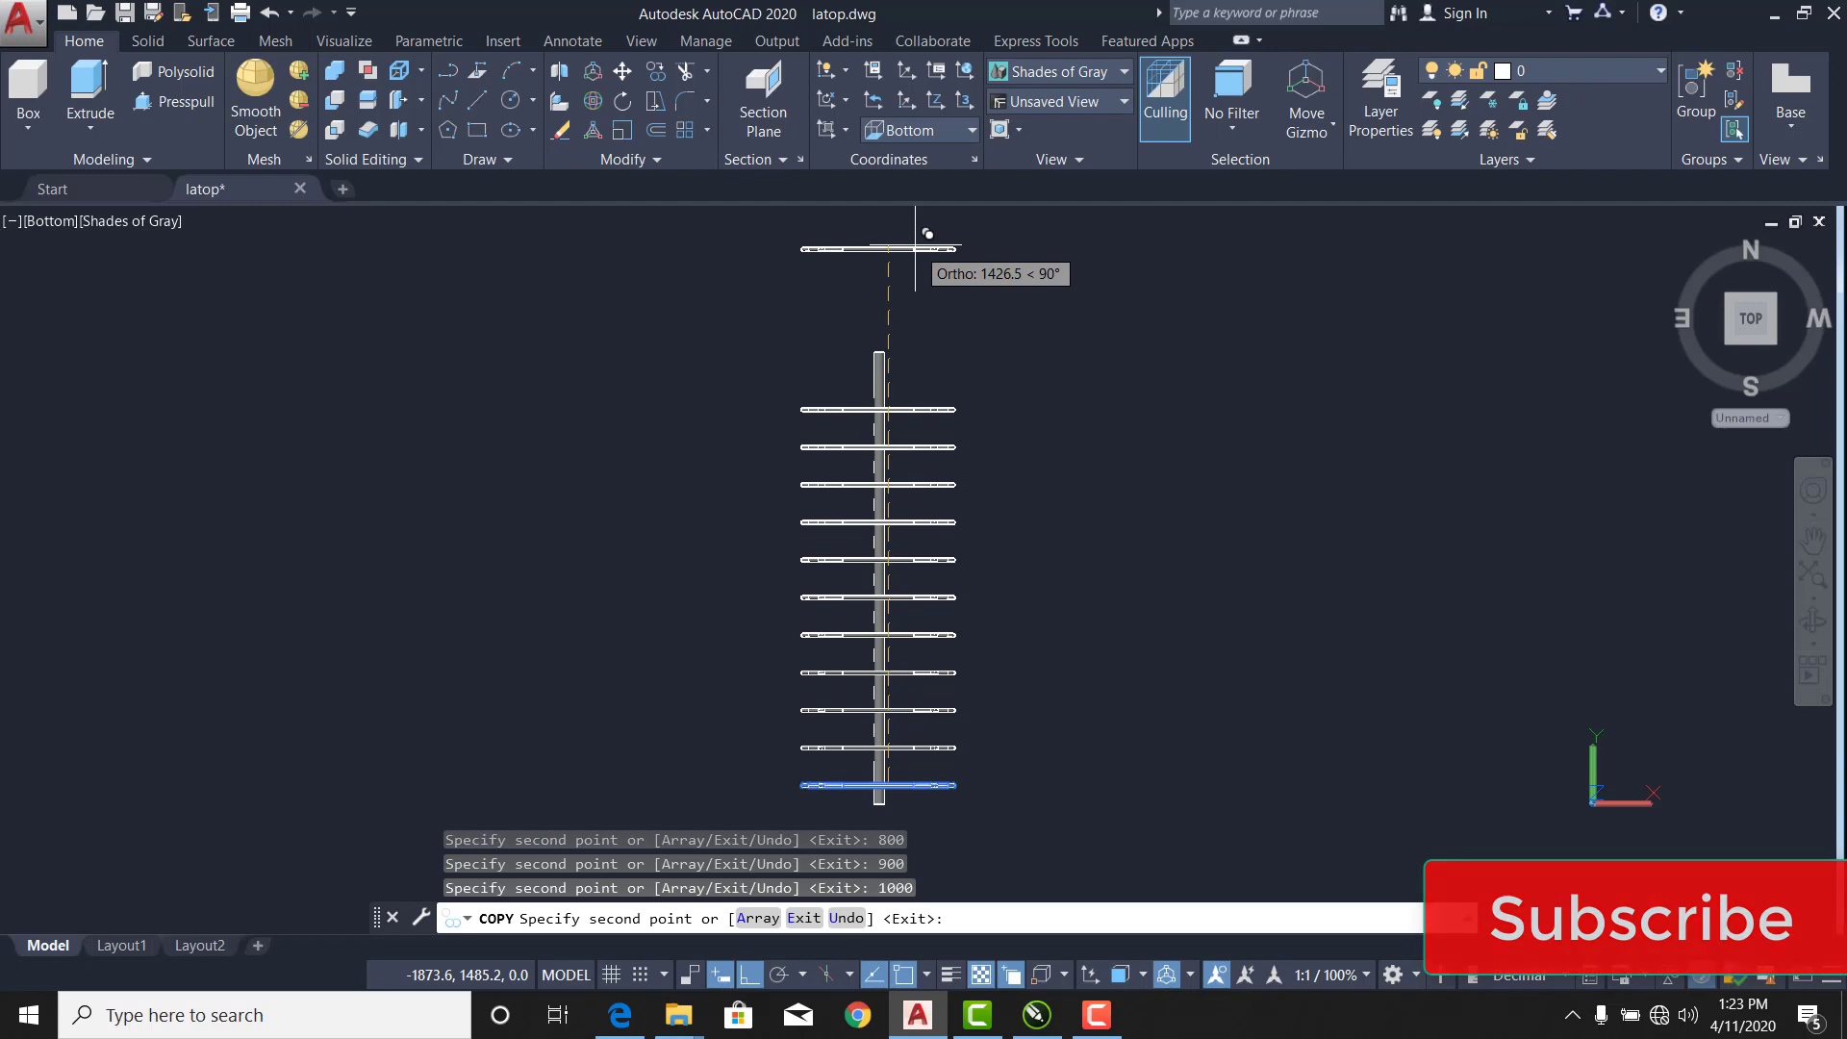
{"action": "type", "text": "1"}
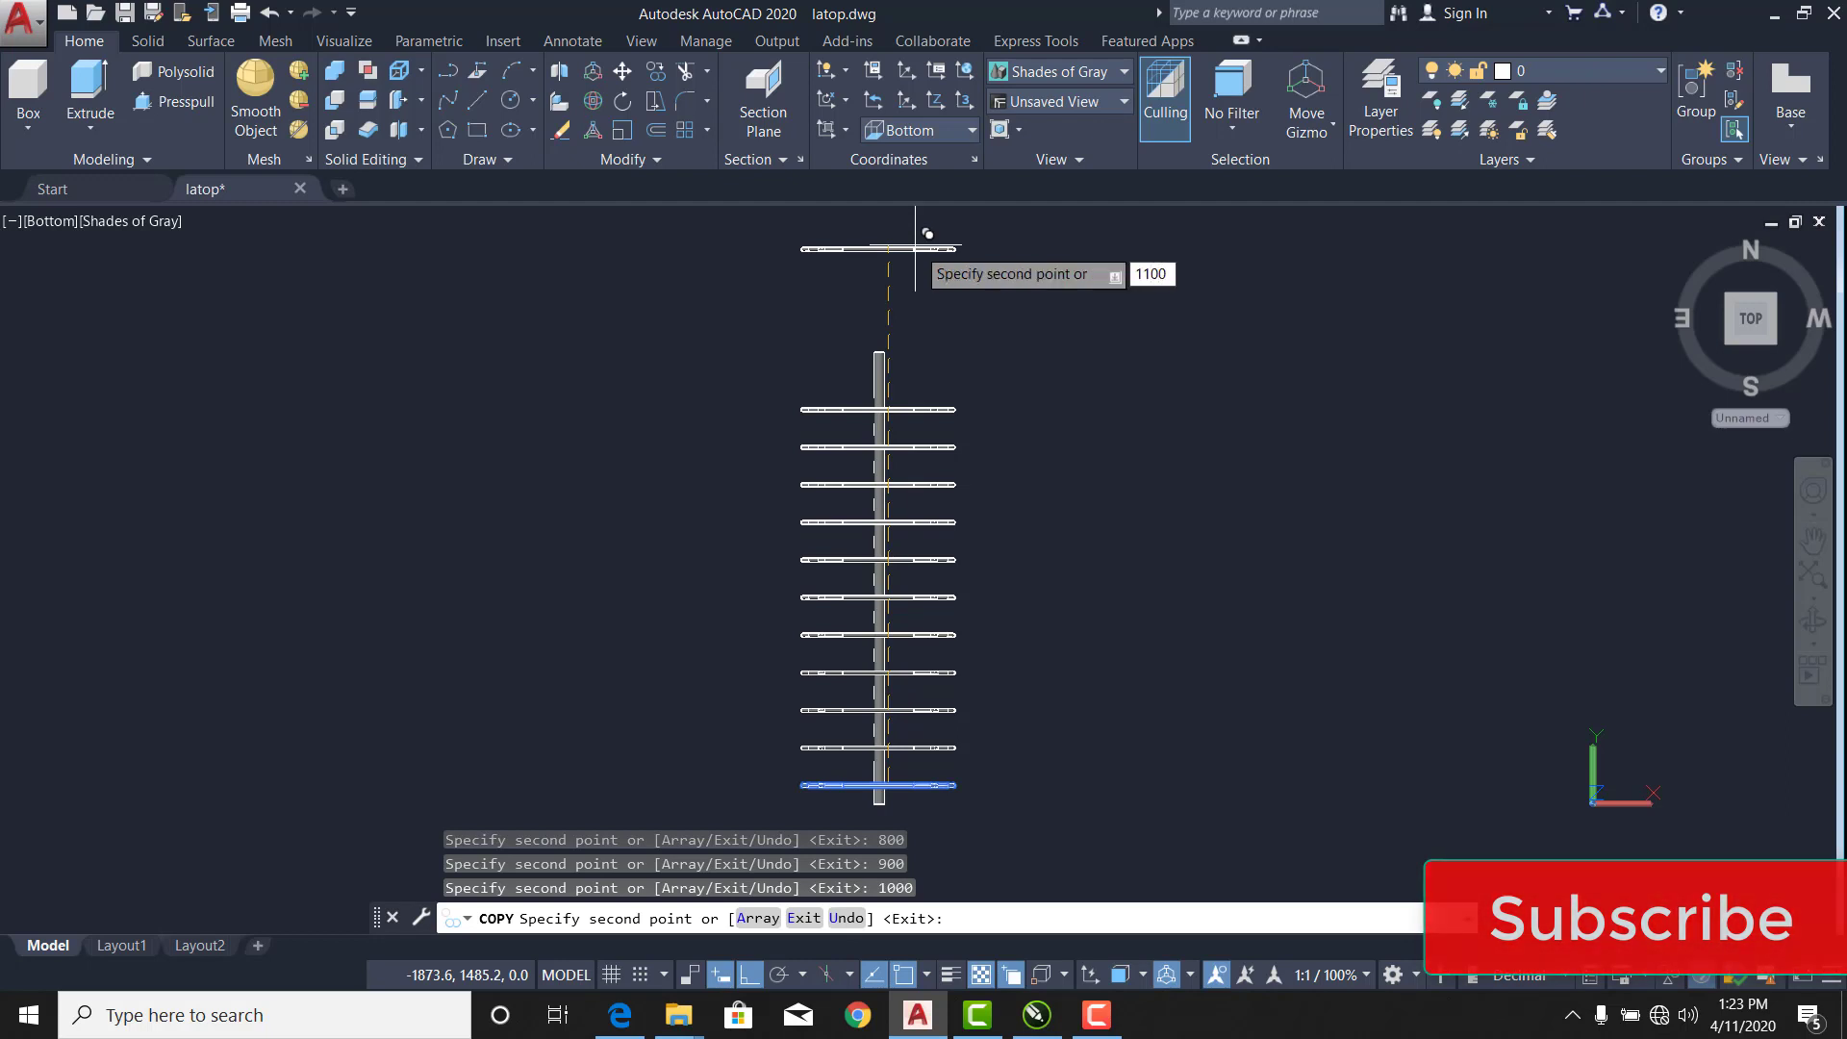
{"action": "type", "text": "100"}
{"action": "key", "text": "Return"}
{"action": "key", "text": "Escape"}
{"action": "key", "text": "Escape"}
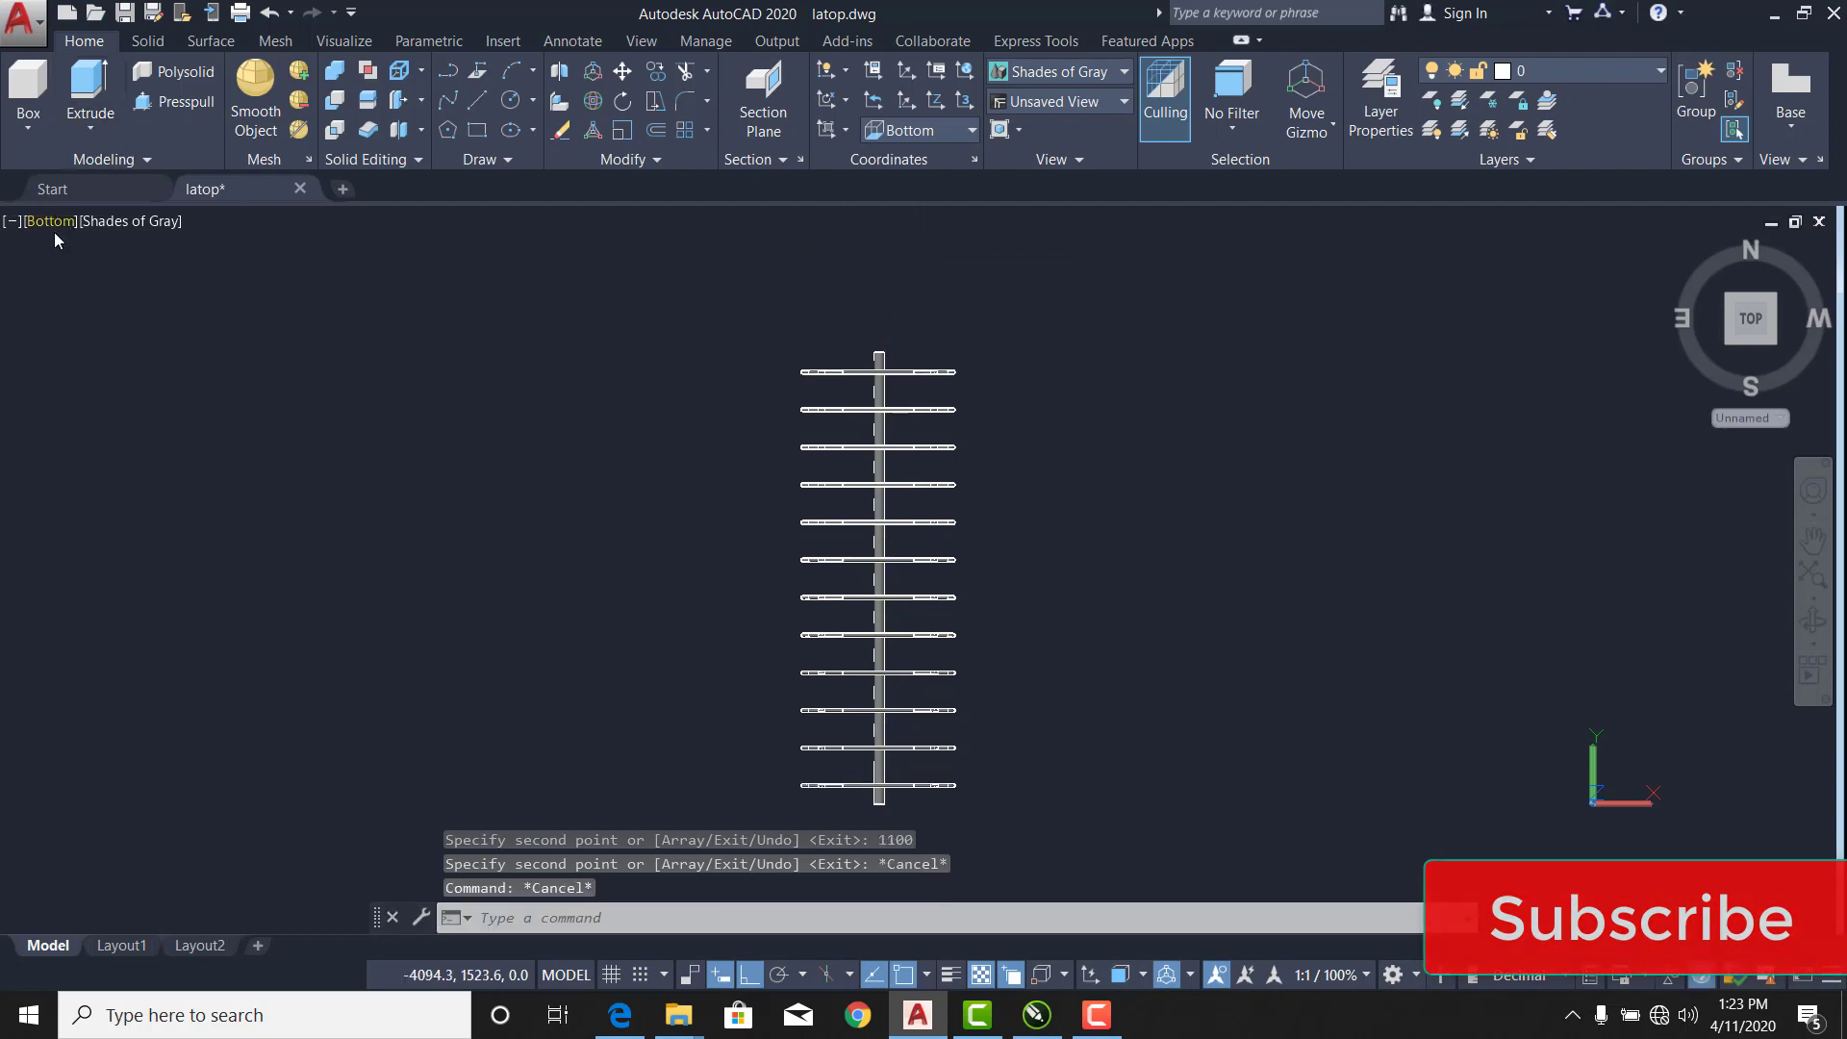
Switch to the SE Isometric view and orbit the model to inspect the full row of hangers hanging from the rod.
{"action": "left_click", "coordinate": [53, 231]}
{"action": "left_click", "coordinate": [123, 431]}
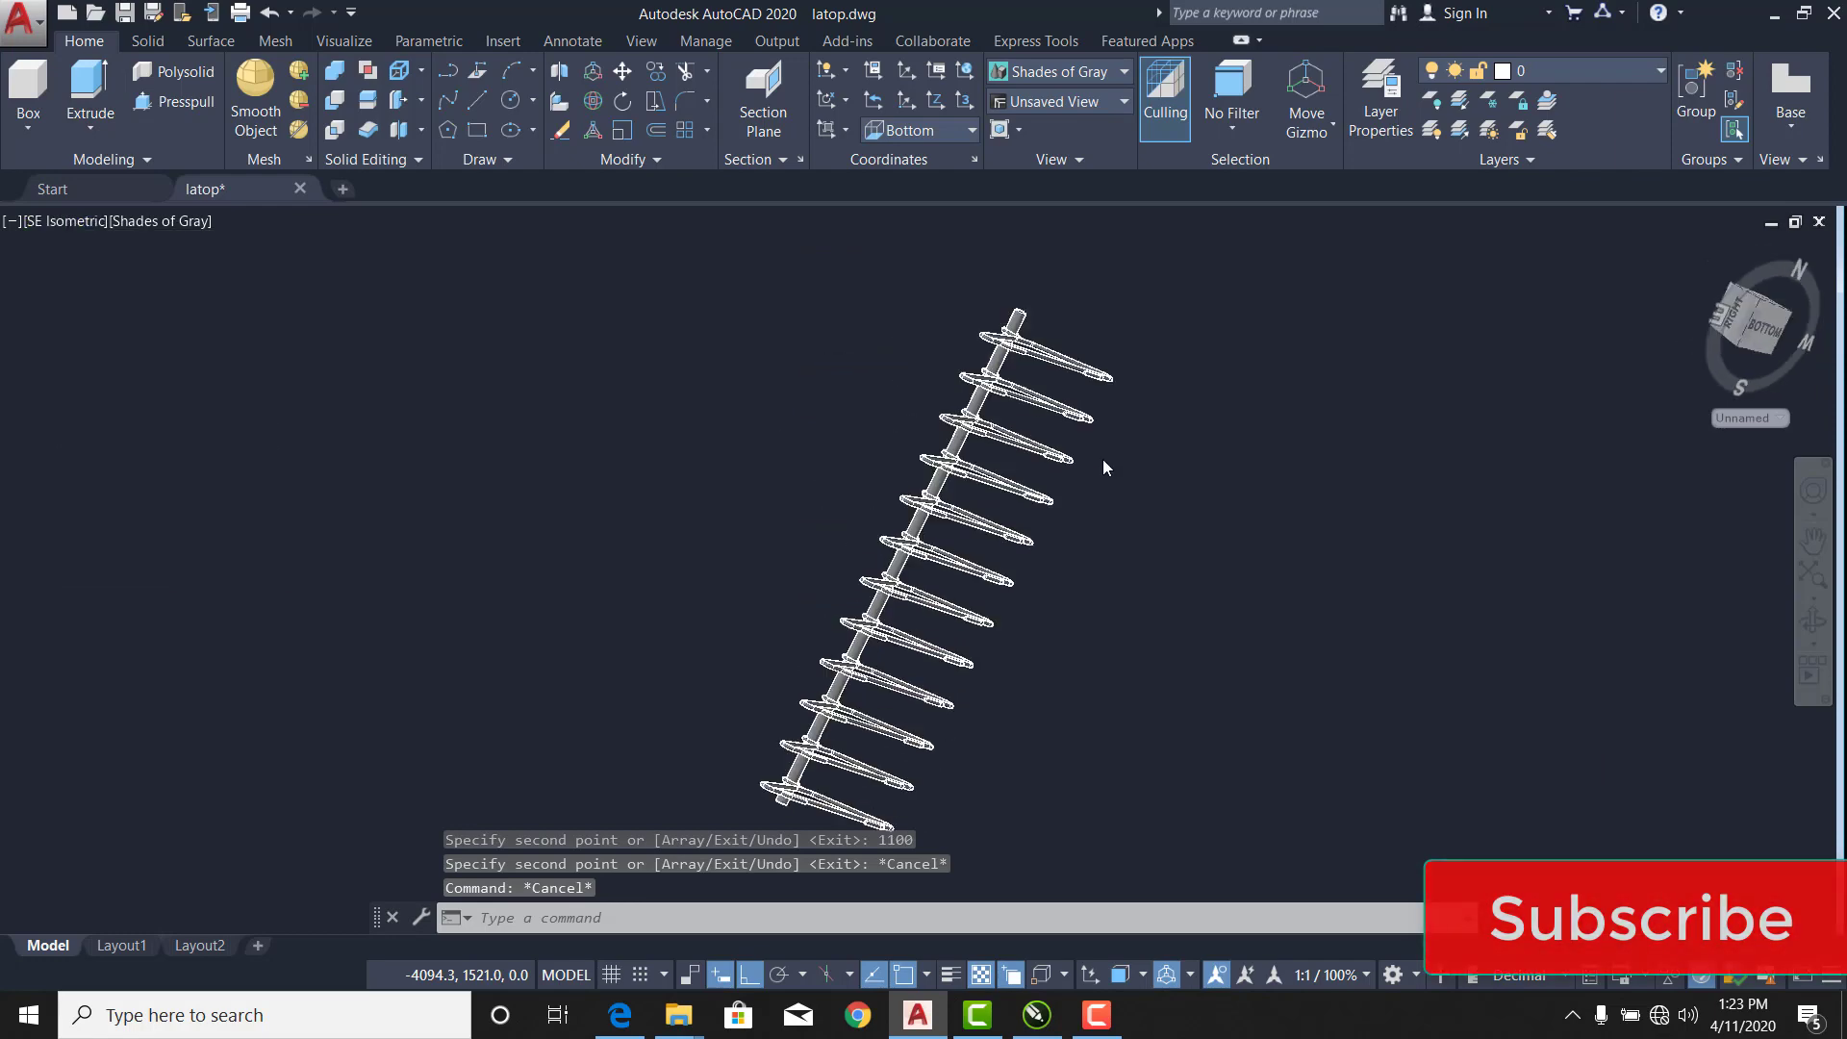
{"action": "left_click", "coordinate": [1821, 578]}
{"action": "middle_click_drag", "start_coordinate": [963, 558], "coordinate": [1056, 430], "text": "shift"}
{"action": "scroll", "coordinate": [943, 519], "scroll_direction": "up", "scroll_amount": 2}
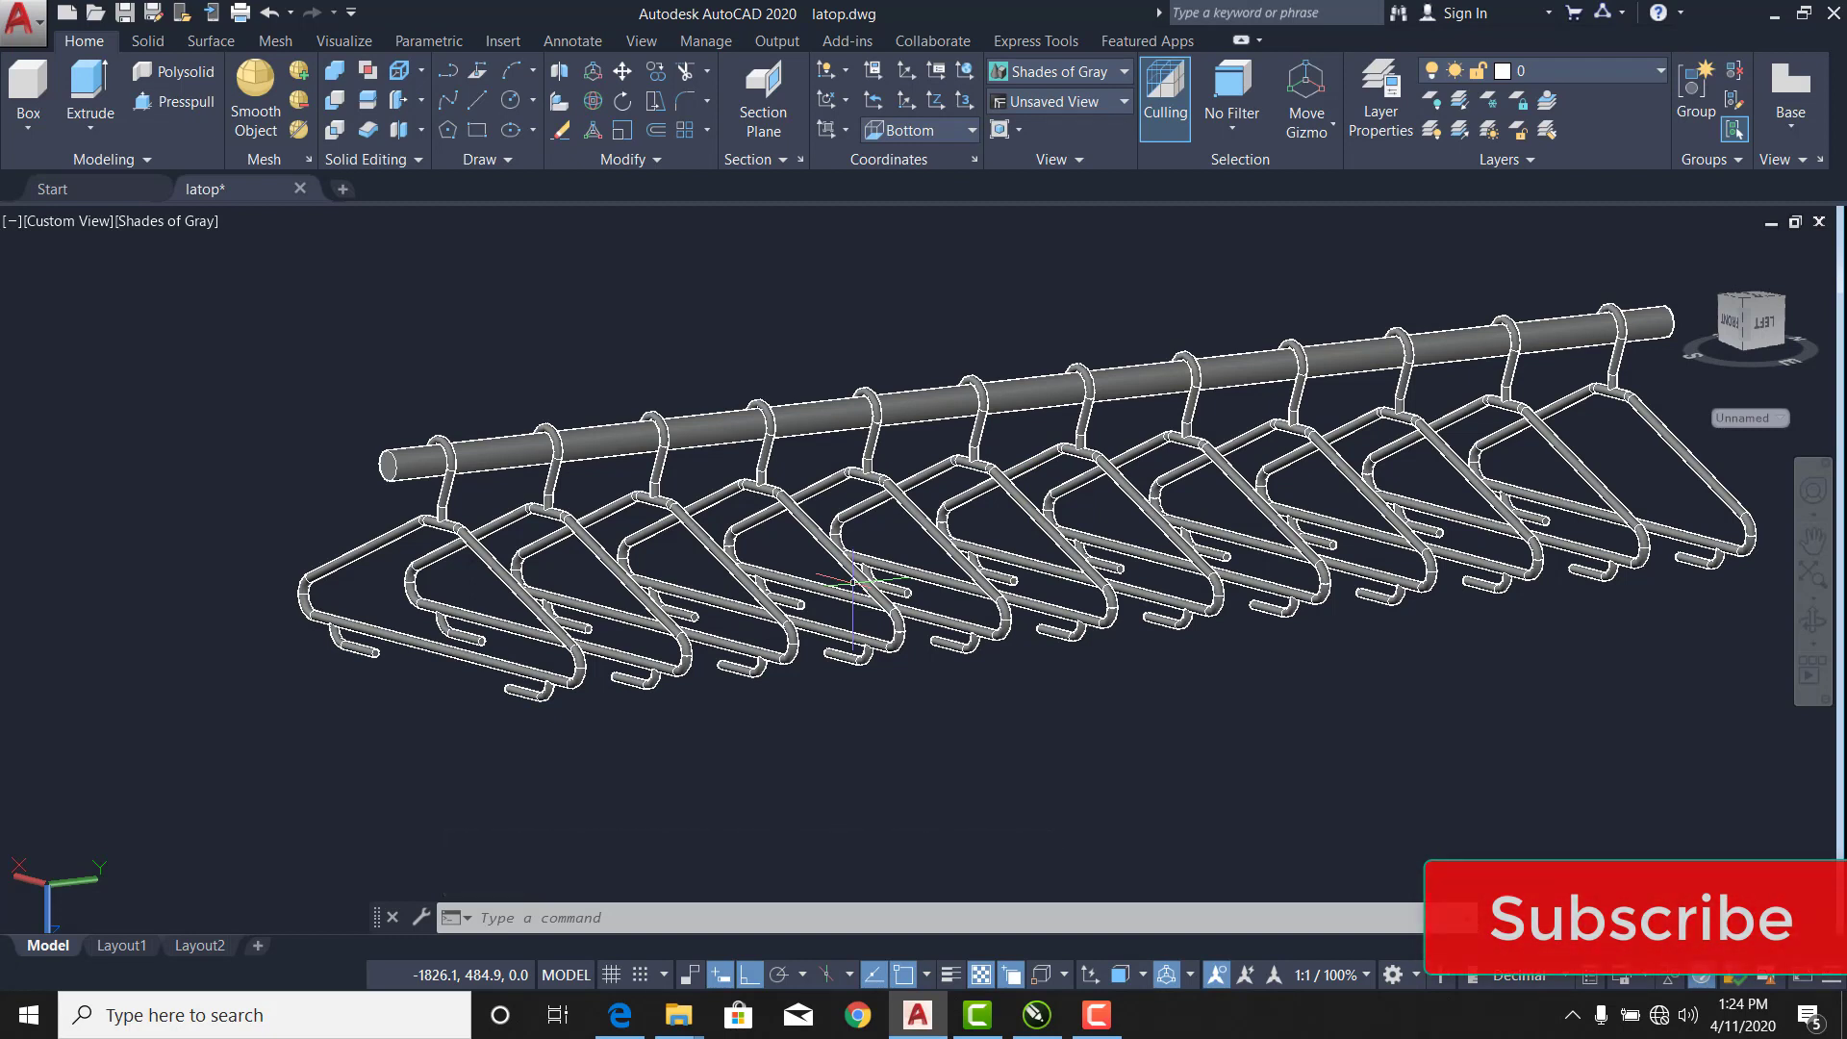
{"action": "left_click", "coordinate": [94, 128]}
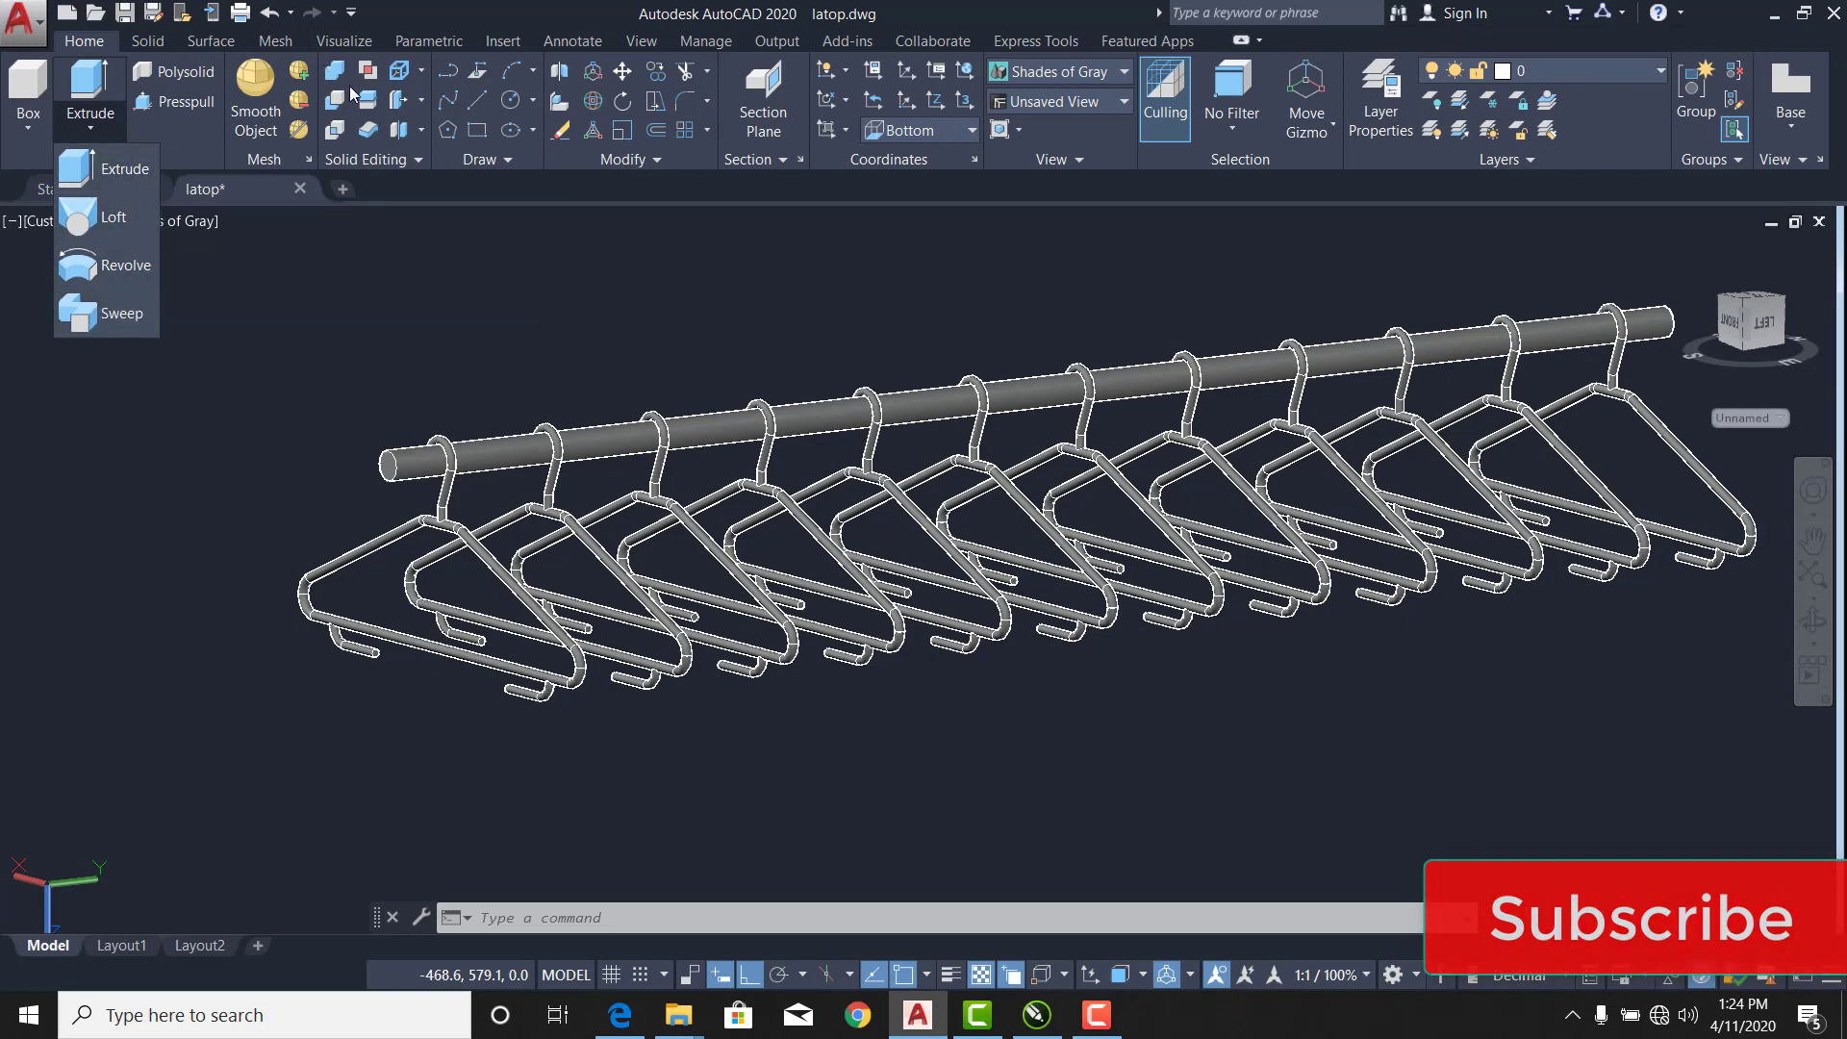
{"action": "left_click", "coordinate": [216, 39]}
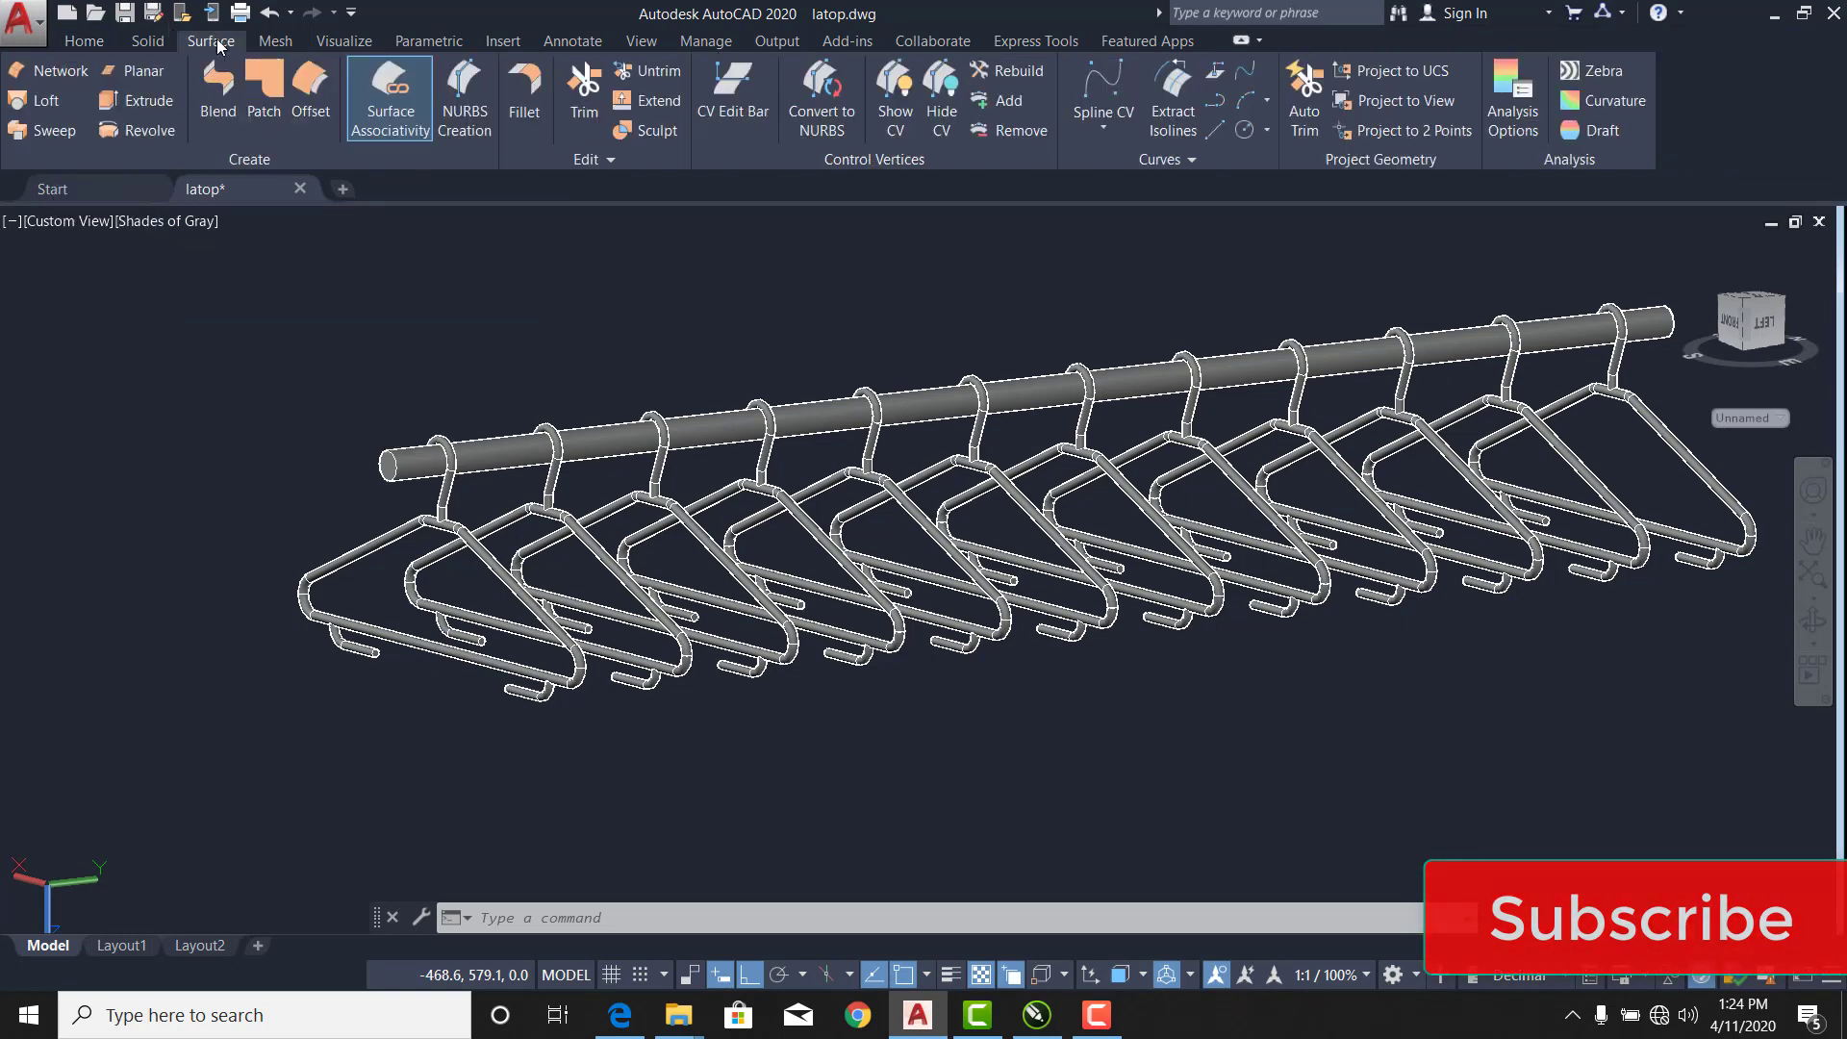
{"action": "left_click", "coordinate": [255, 45]}
{"action": "left_click", "coordinate": [336, 45]}
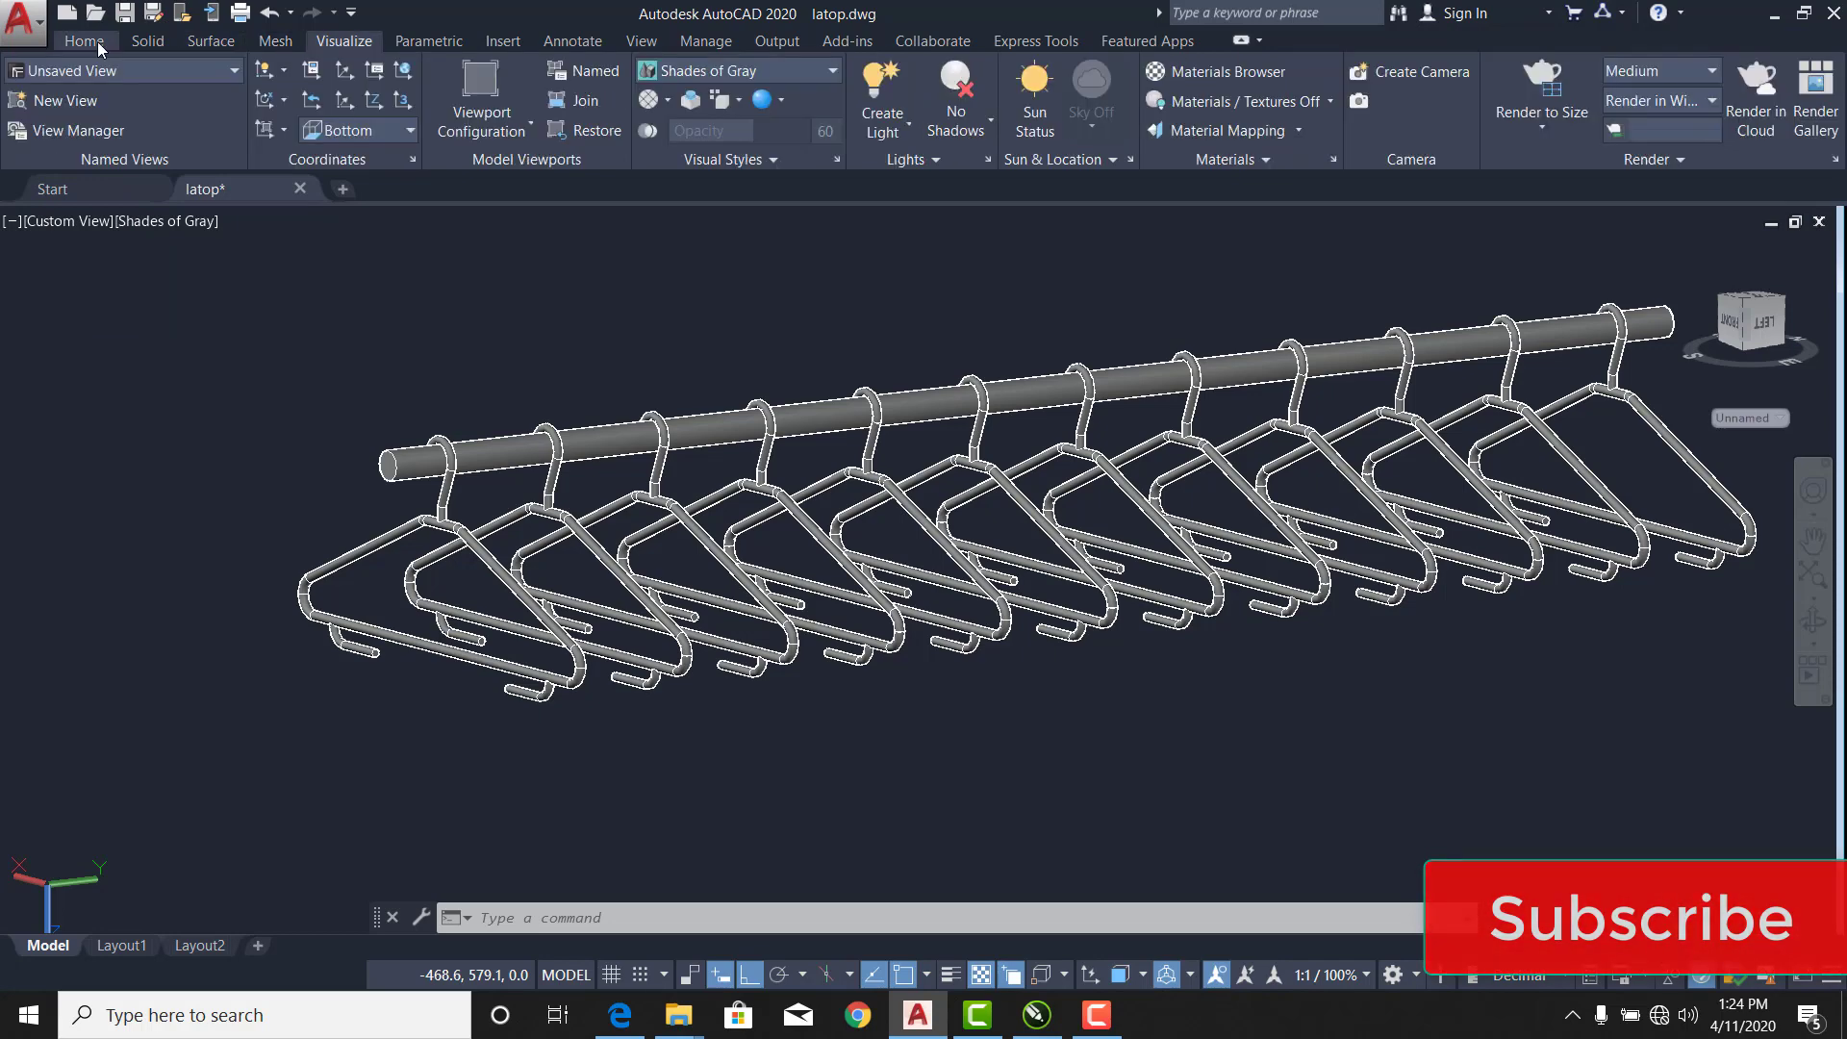
{"action": "left_click", "coordinate": [97, 42]}
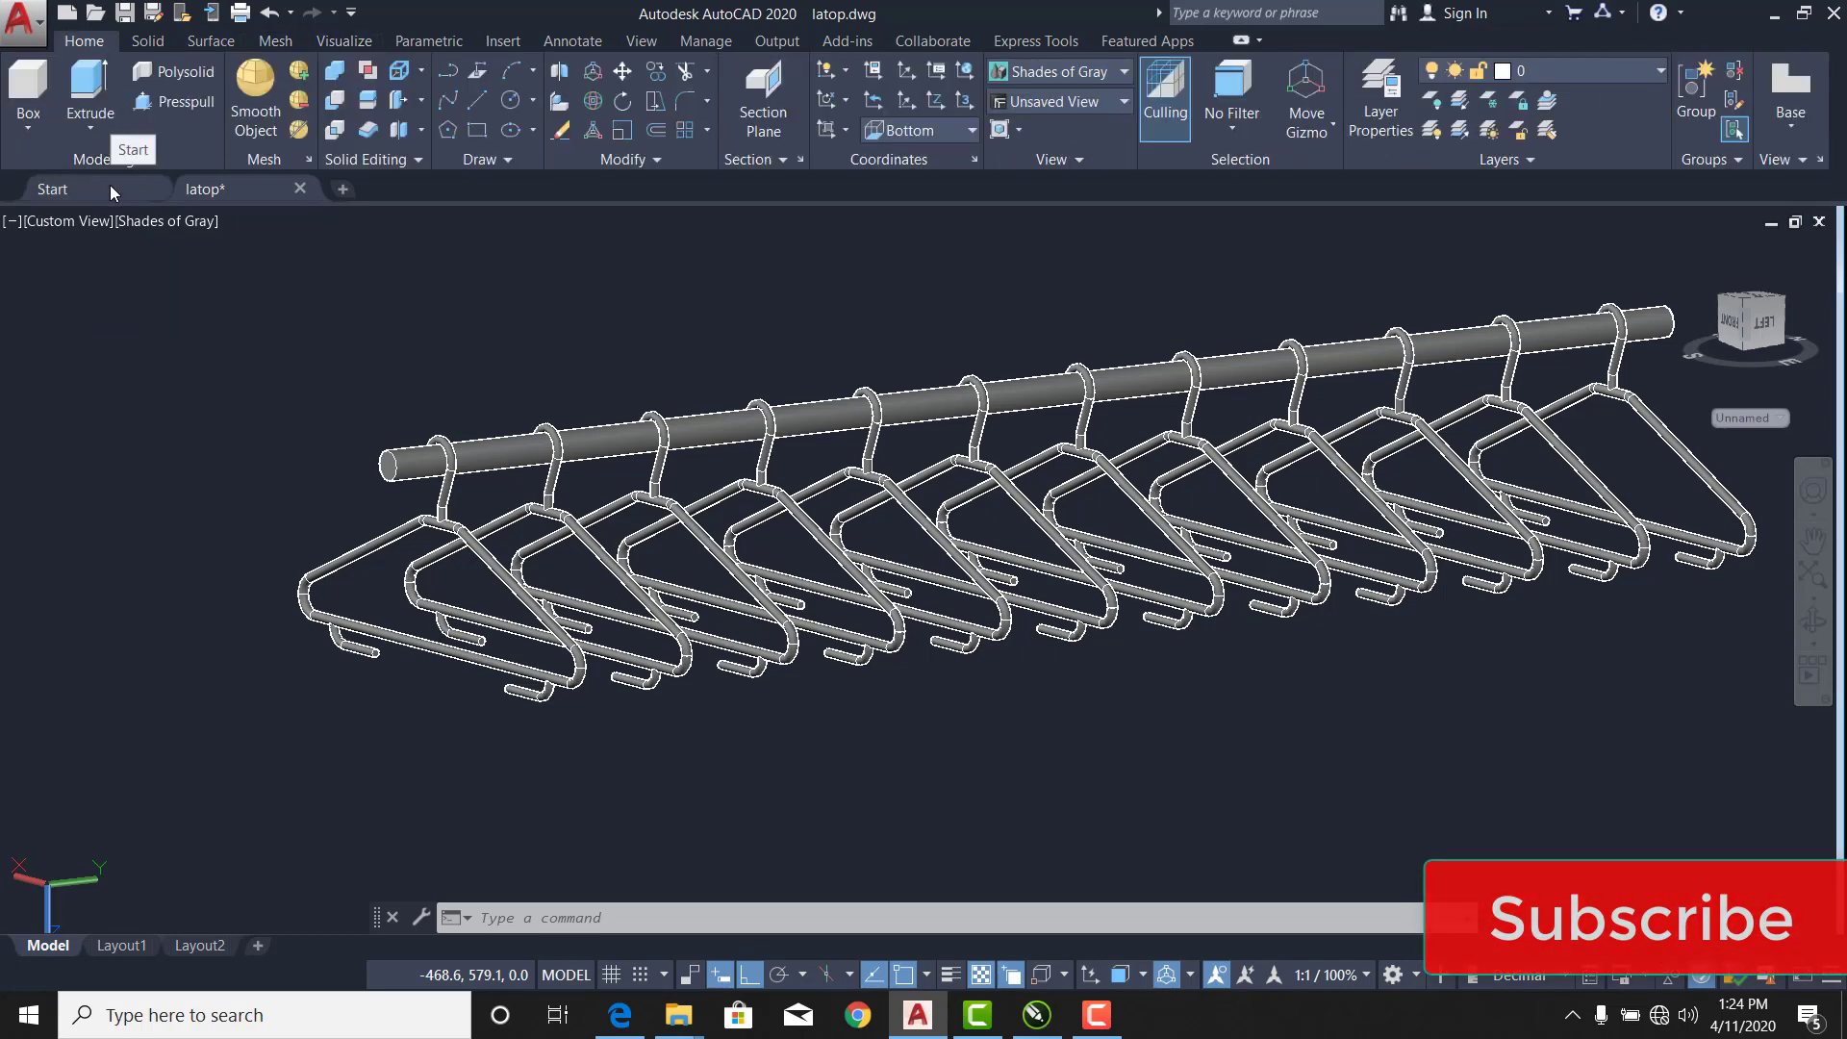